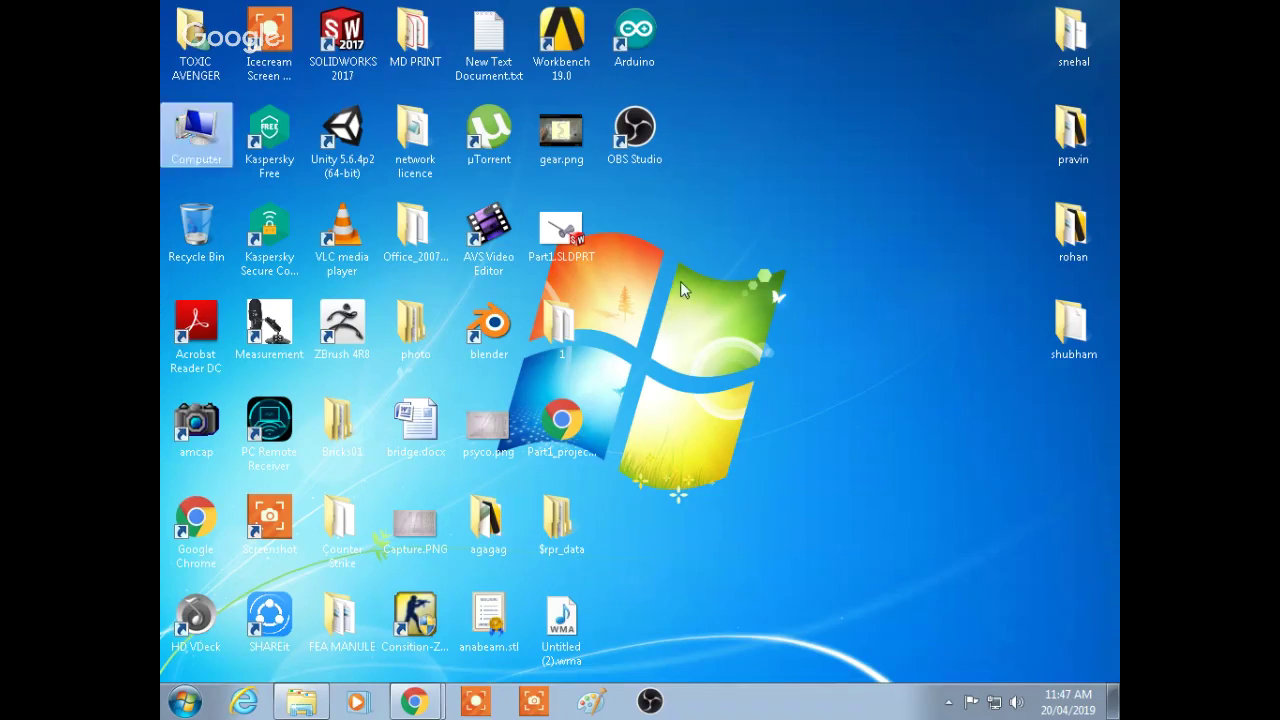
Refresh the desktop icons and clear away the screen-sharing notice and Downloads window
{"action": "right_click", "coordinate": [680, 281]}
{"action": "left_click", "coordinate": [714, 336]}
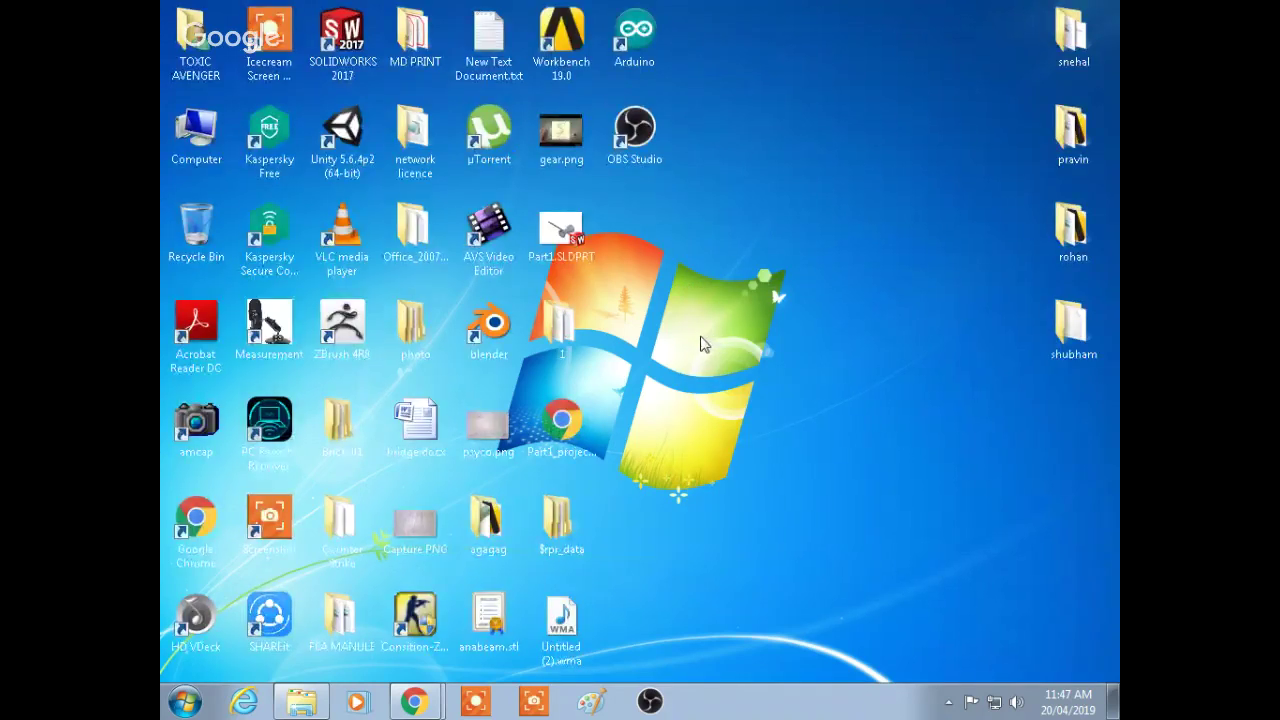
{"action": "mouse_move", "coordinate": [415, 703]}
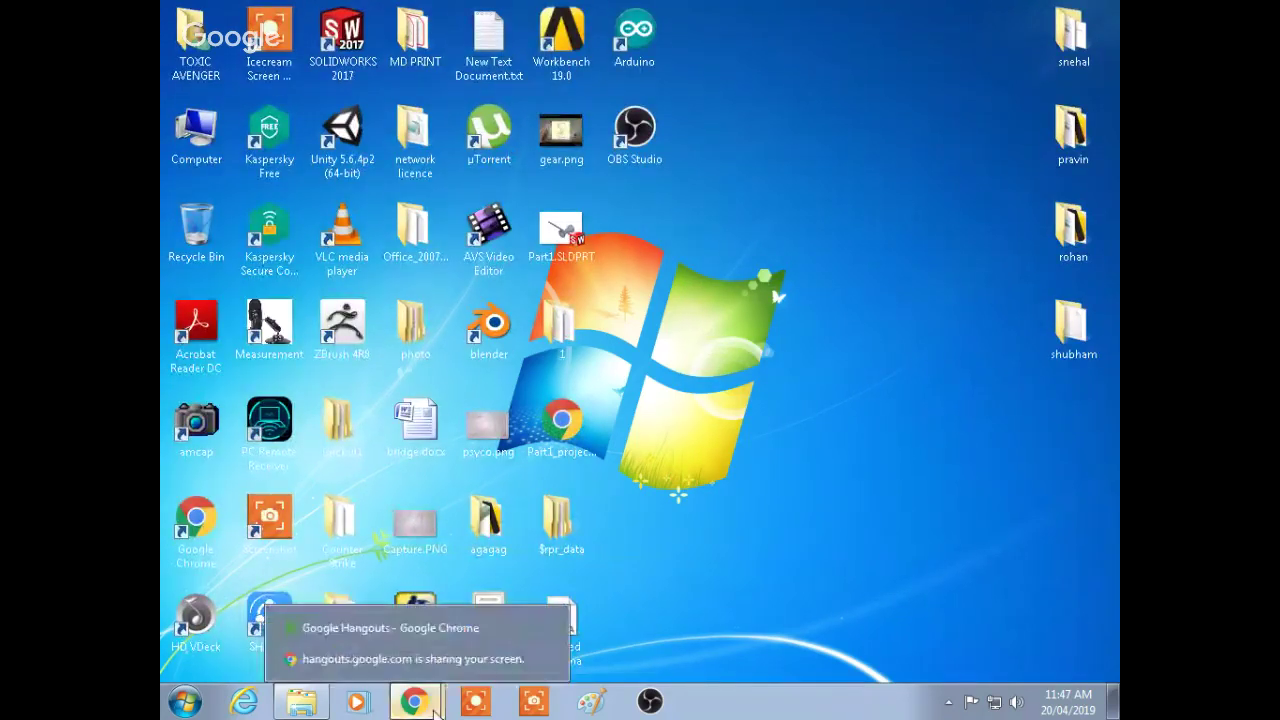
{"action": "left_click", "coordinate": [447, 648]}
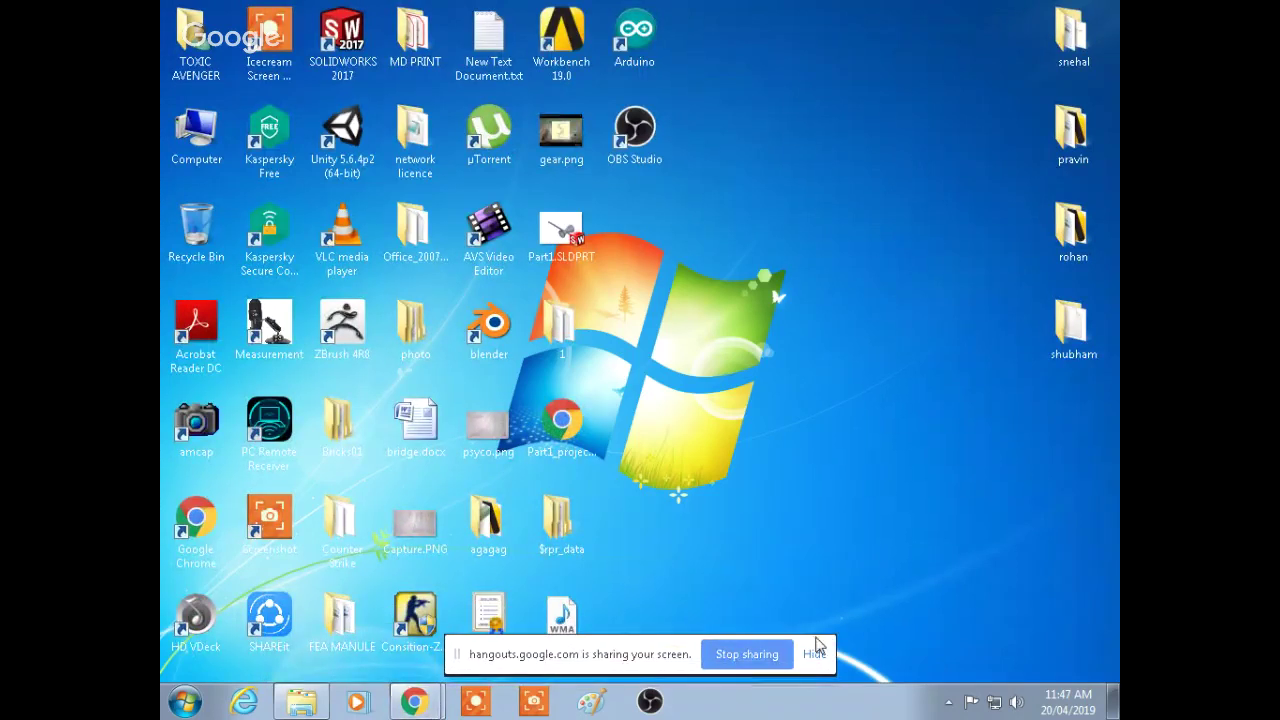
{"action": "left_click", "coordinate": [814, 654]}
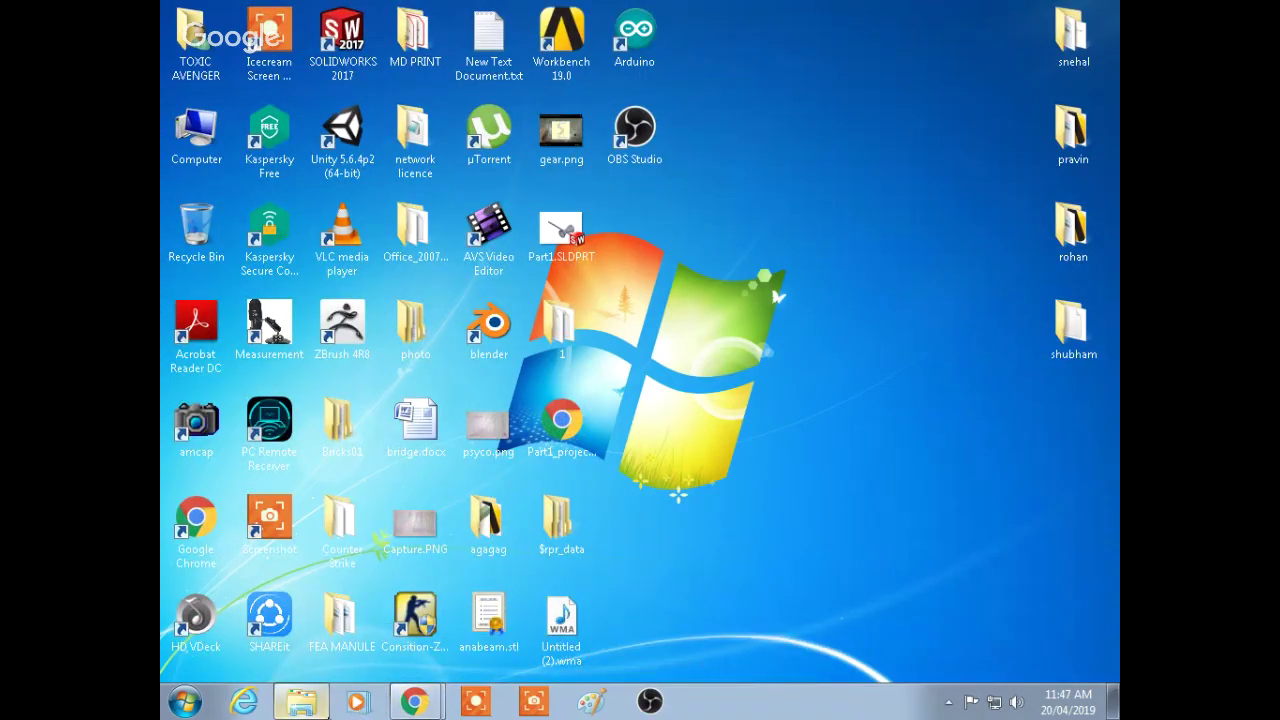
{"action": "left_click", "coordinate": [303, 703]}
{"action": "left_click", "coordinate": [303, 703]}
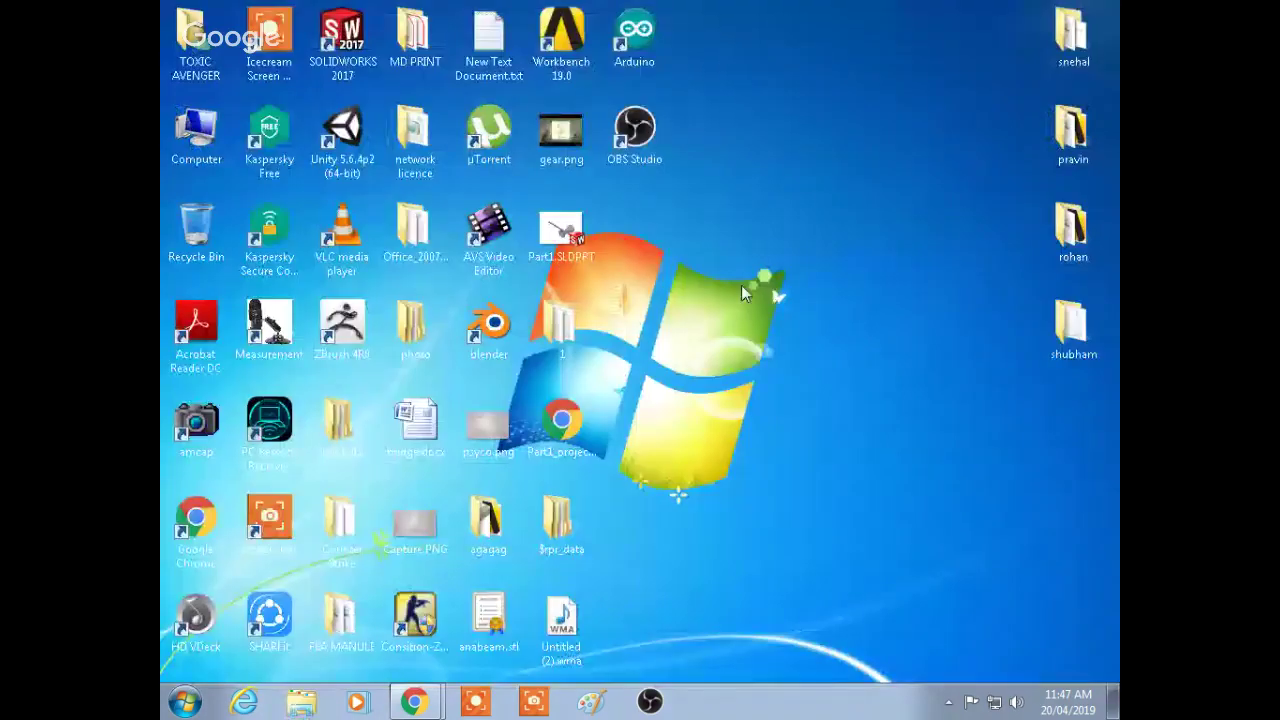
{"action": "right_click", "coordinate": [711, 288]}
{"action": "left_click", "coordinate": [737, 337]}
{"action": "right_click", "coordinate": [747, 344]}
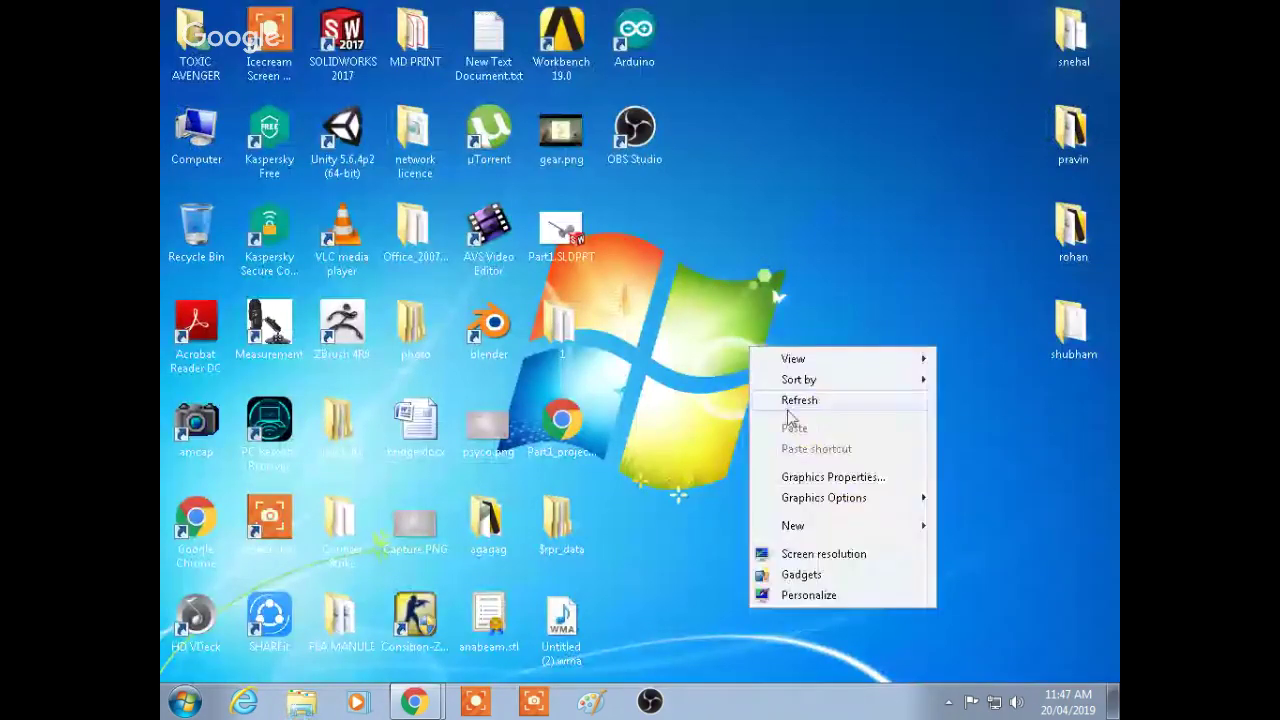
{"action": "left_click", "coordinate": [792, 400]}
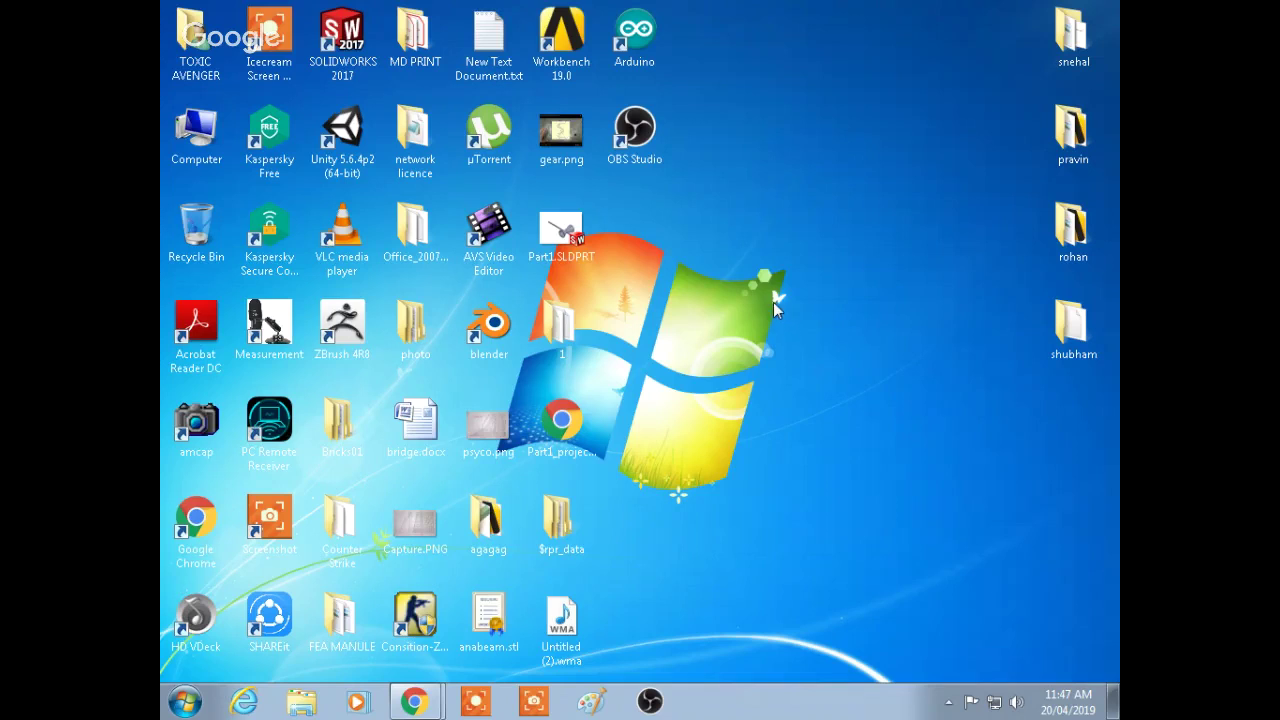
Refresh the desktop again and launch ANSYS Workbench 19.0 from its icon
{"action": "mouse_move", "coordinate": [432, 706]}
{"action": "right_click", "coordinate": [823, 212]}
{"action": "left_click", "coordinate": [865, 265]}
{"action": "double_click", "coordinate": [578, 60]}
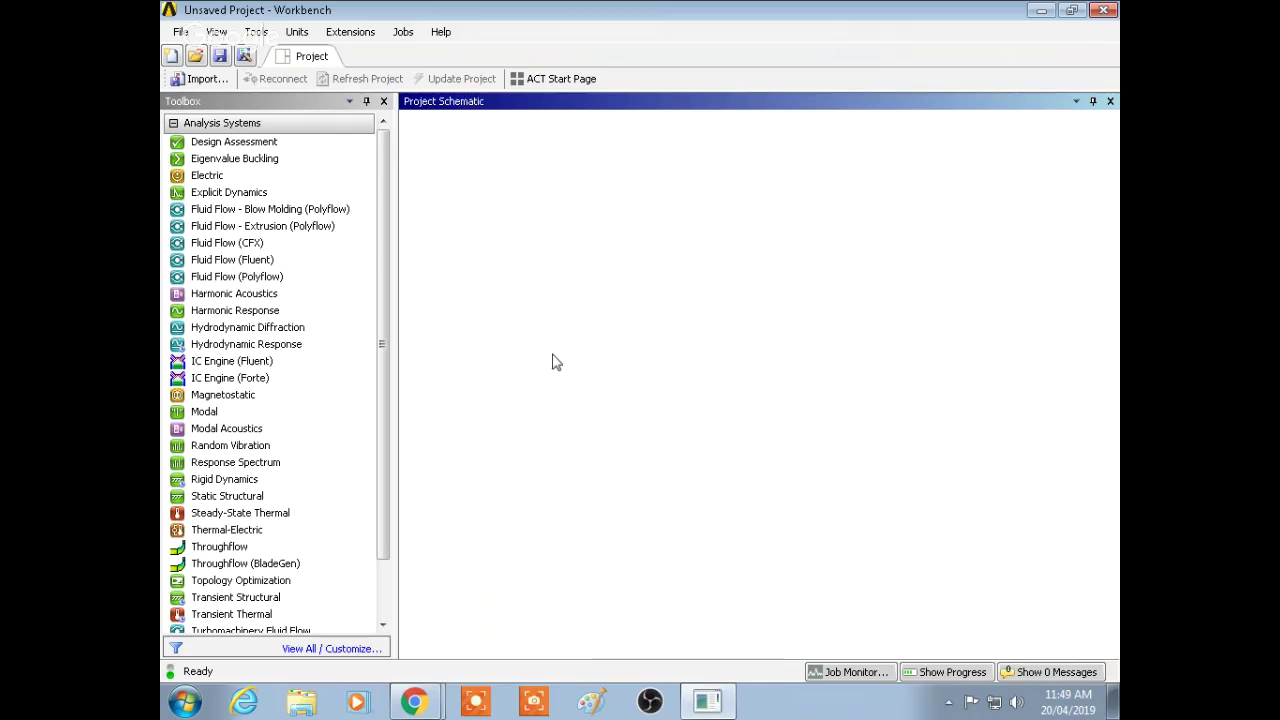
Add a standalone Static Structural analysis system with its default name
{"action": "double_click", "coordinate": [250, 505]}
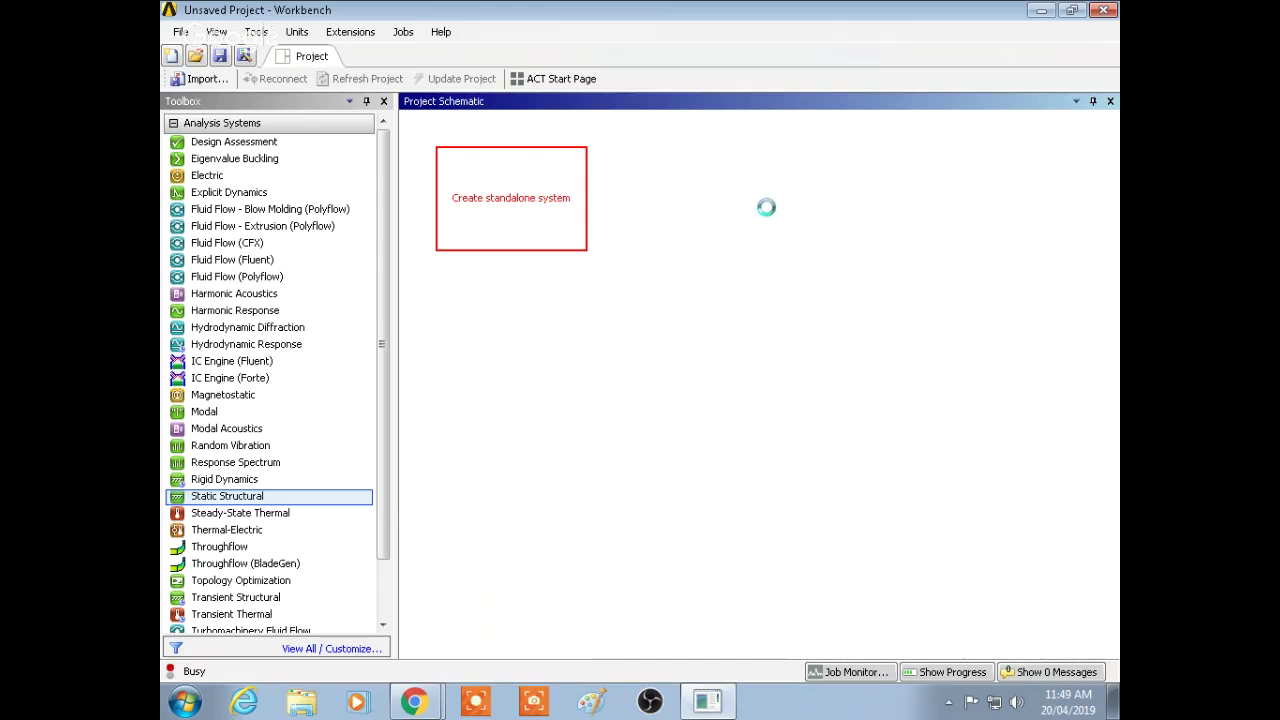
{"action": "left_click", "coordinate": [748, 290]}
{"action": "left_click", "coordinate": [181, 31]}
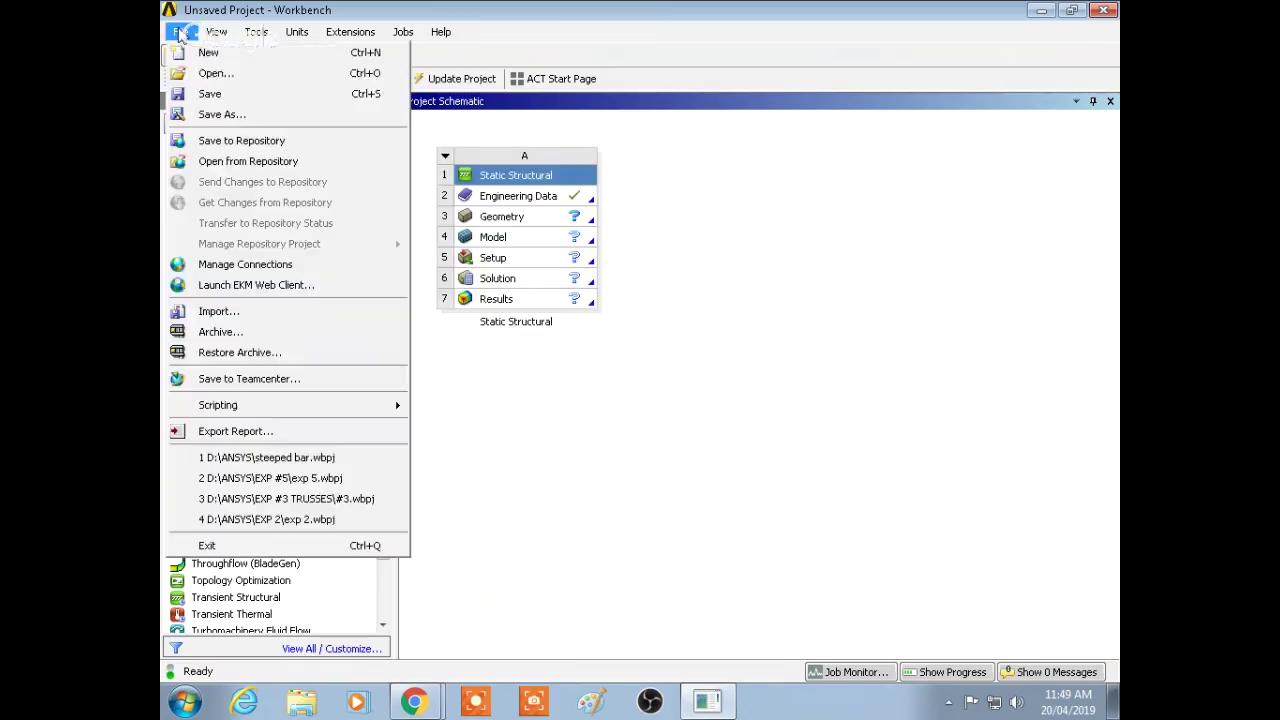
{"action": "left_click", "coordinate": [210, 93]}
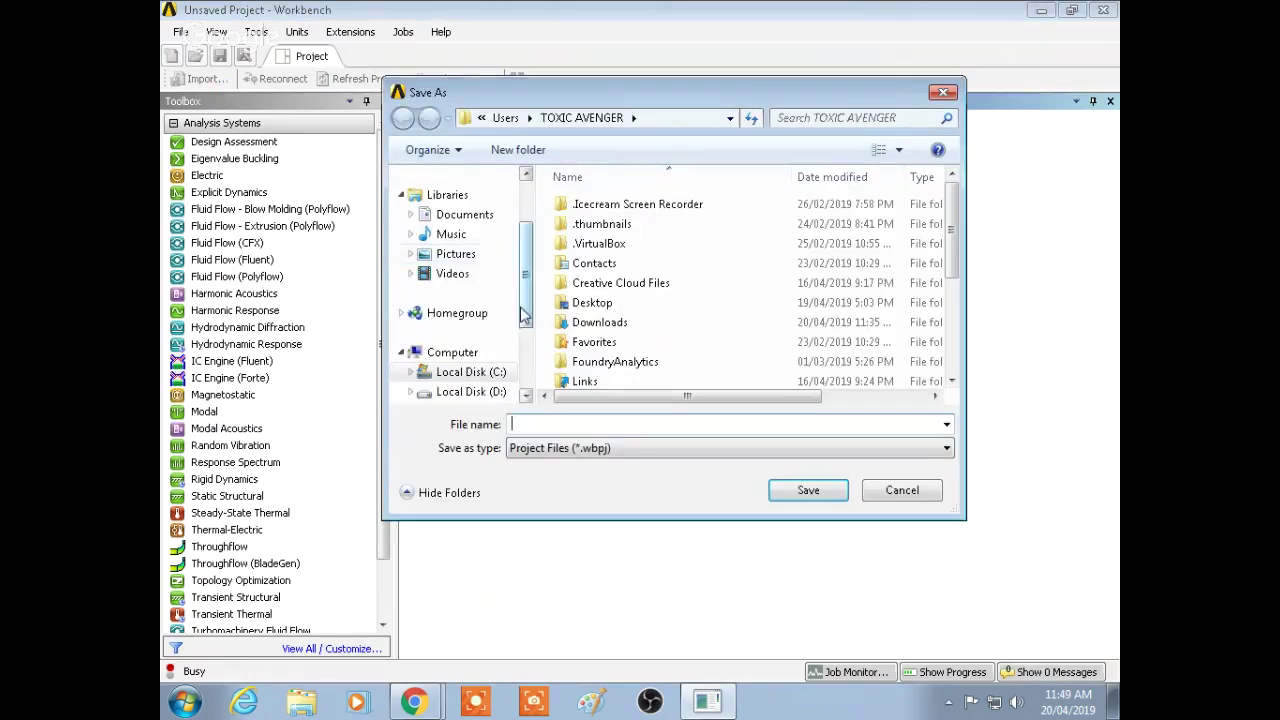
Create a new folder TUT#5 under D:\ANSYS\youtube exp and enter it
{"action": "scroll", "coordinate": [526, 340], "scroll_direction": "down", "scroll_amount": 1}
{"action": "left_click", "coordinate": [470, 332]}
{"action": "double_click", "coordinate": [589, 204]}
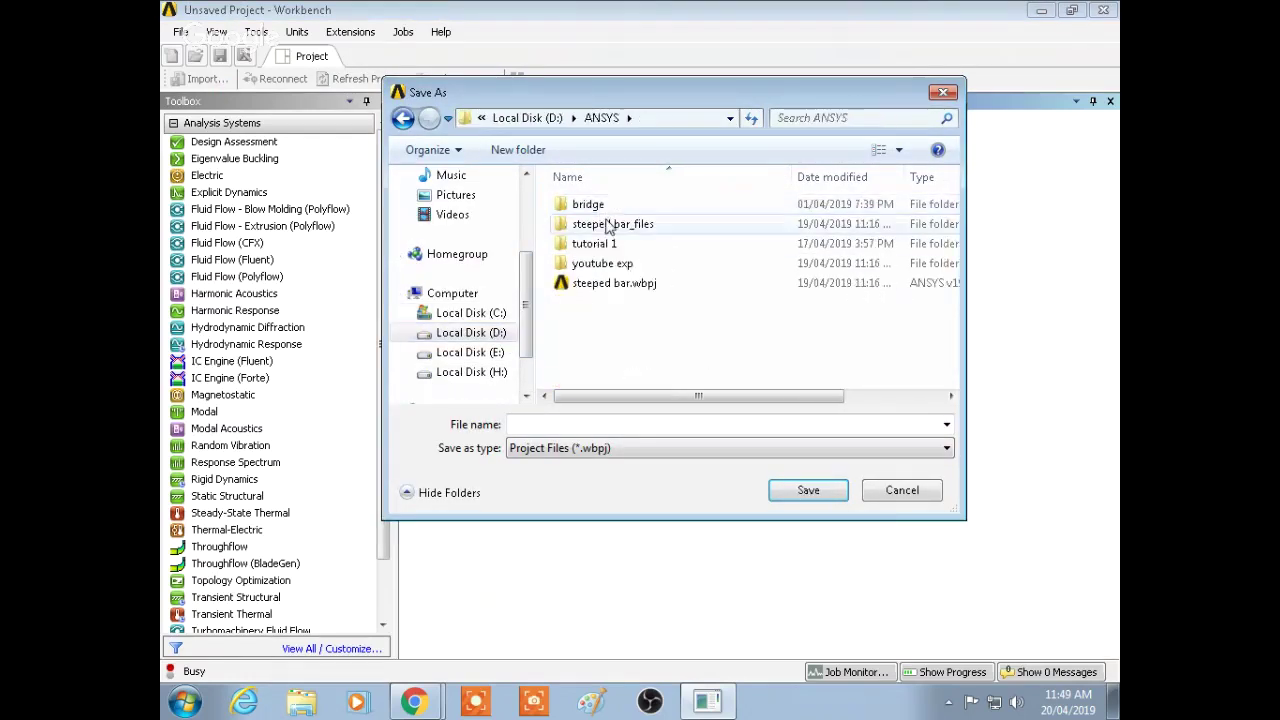
{"action": "double_click", "coordinate": [634, 265]}
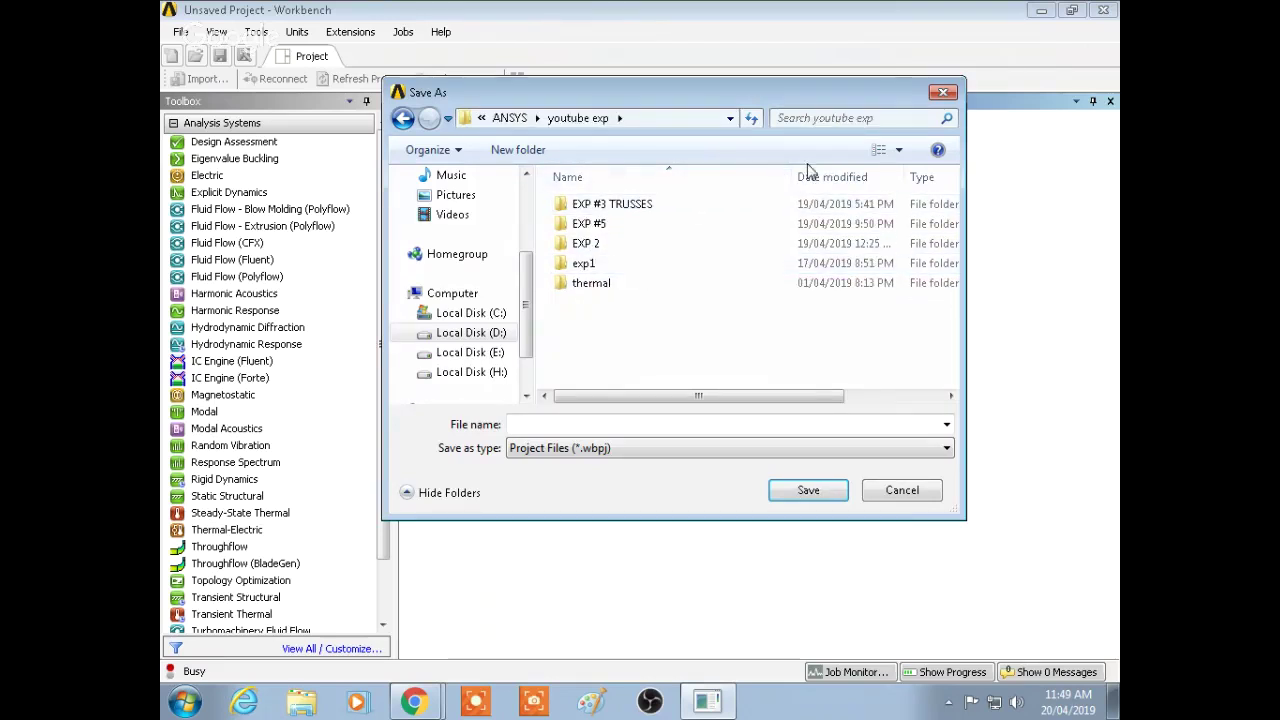
{"action": "left_click", "coordinate": [503, 150]}
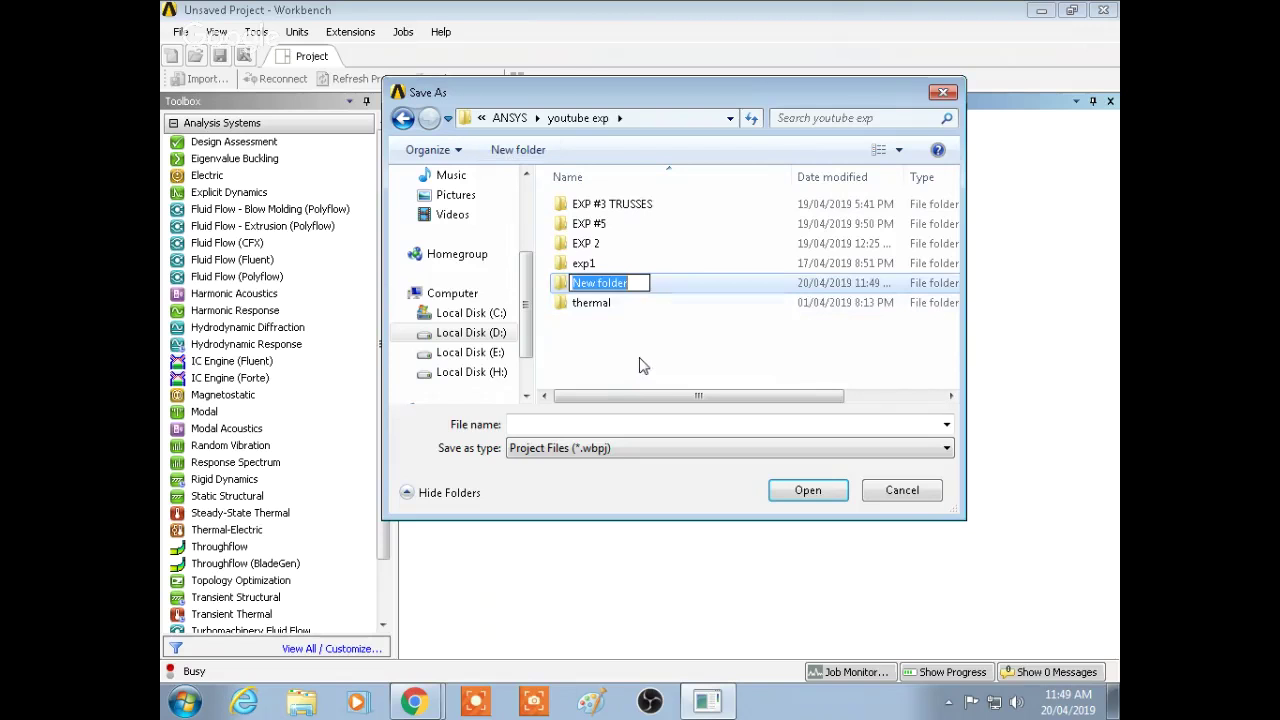
{"action": "type", "text": "TUT"}
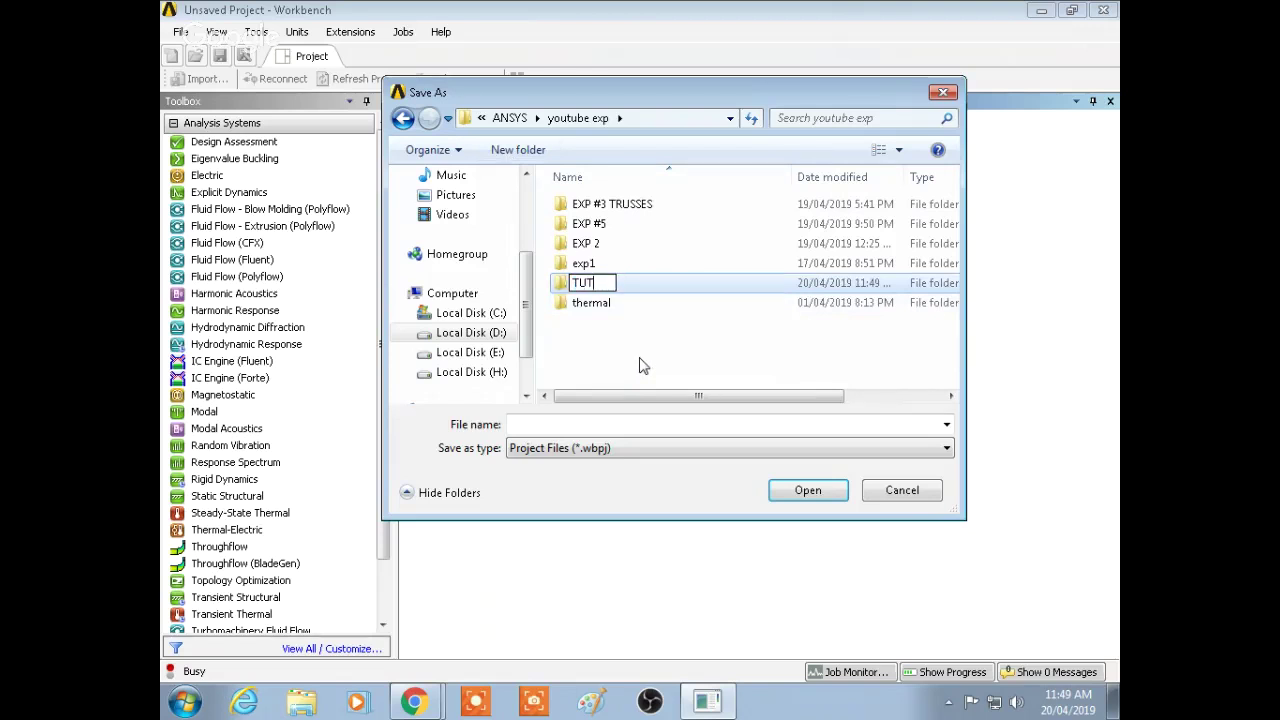
{"action": "type", "text": "#5"}
{"action": "key", "text": "Return"}
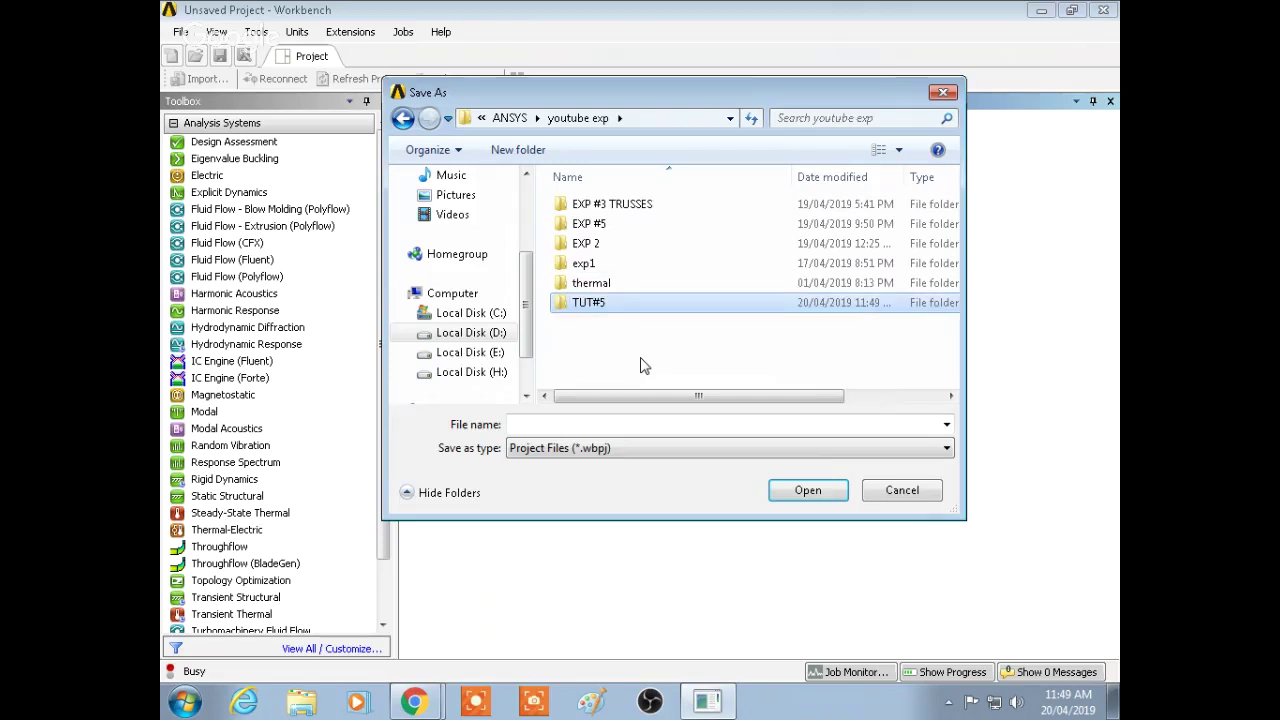
{"action": "double_click", "coordinate": [620, 306]}
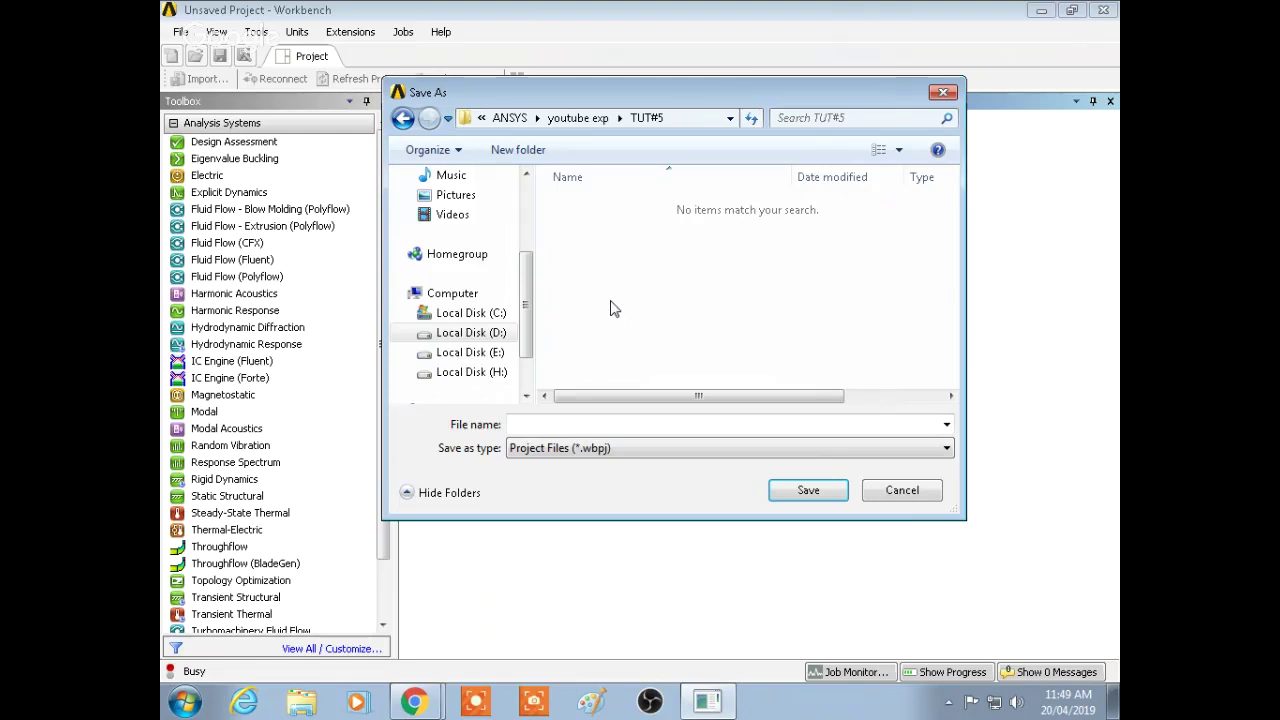
Save the project as 'tut 5' in the TUT#5 folder
{"action": "left_click", "coordinate": [632, 423]}
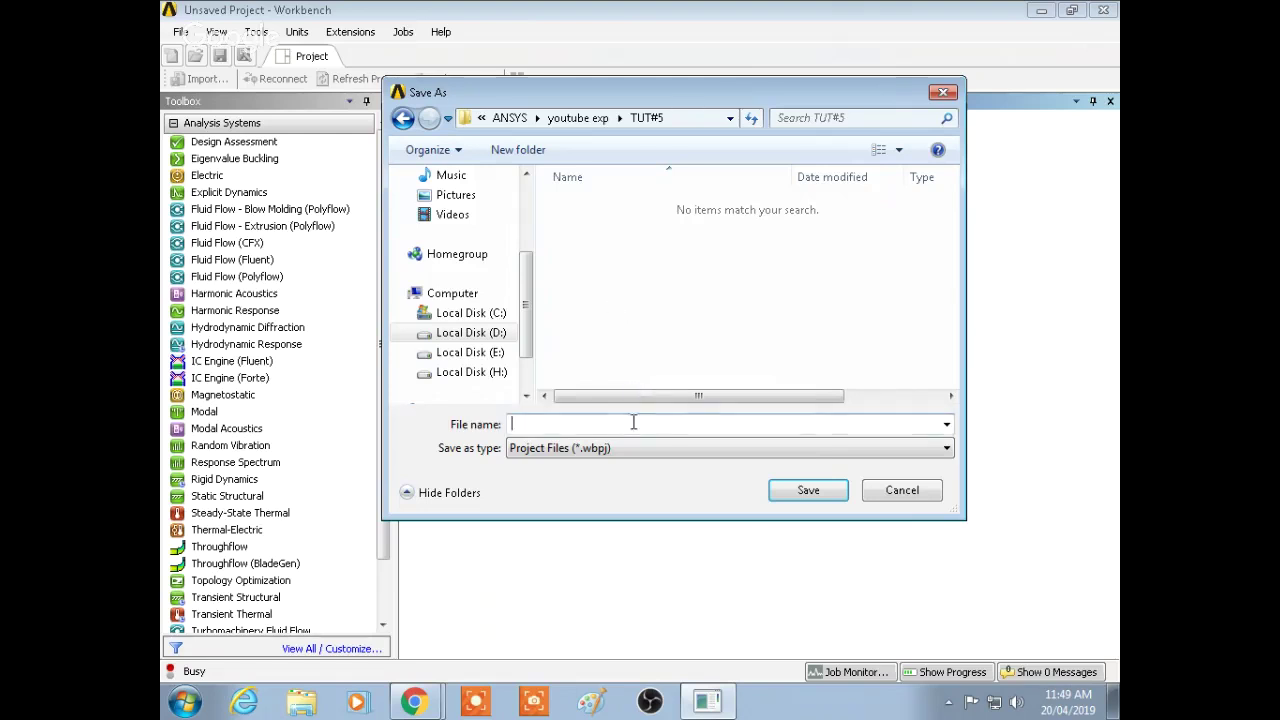
{"action": "type", "text": "tut"}
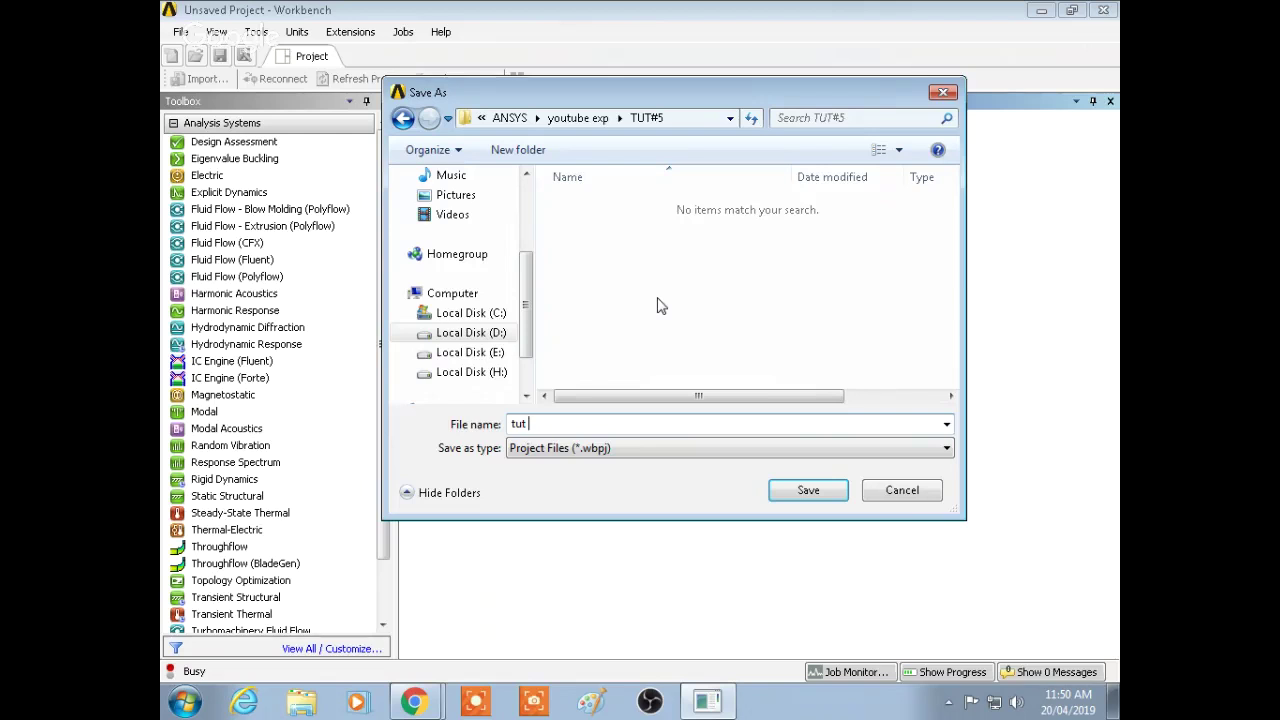
{"action": "type", "text": "5"}
{"action": "left_click", "coordinate": [805, 491]}
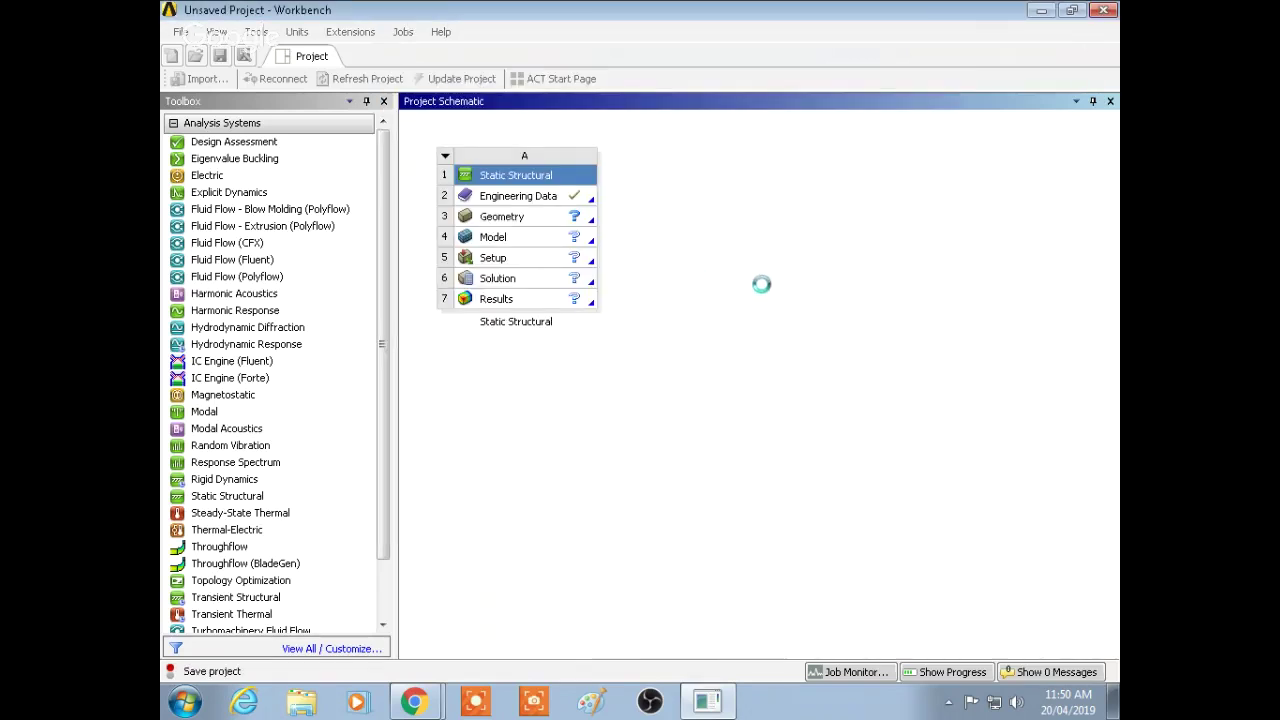
Start a new DesignModeler geometry from the Geometry cell A3's context menu
{"action": "left_click", "coordinate": [517, 216]}
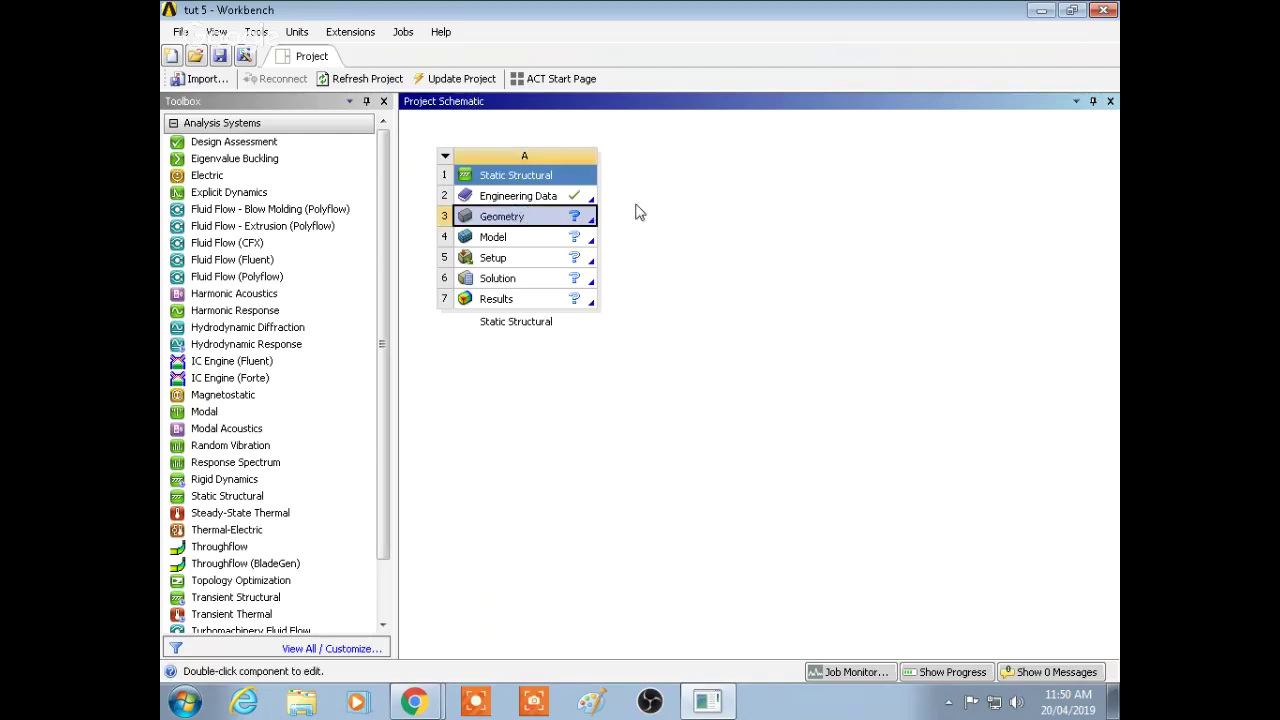
{"action": "left_click", "coordinate": [618, 192]}
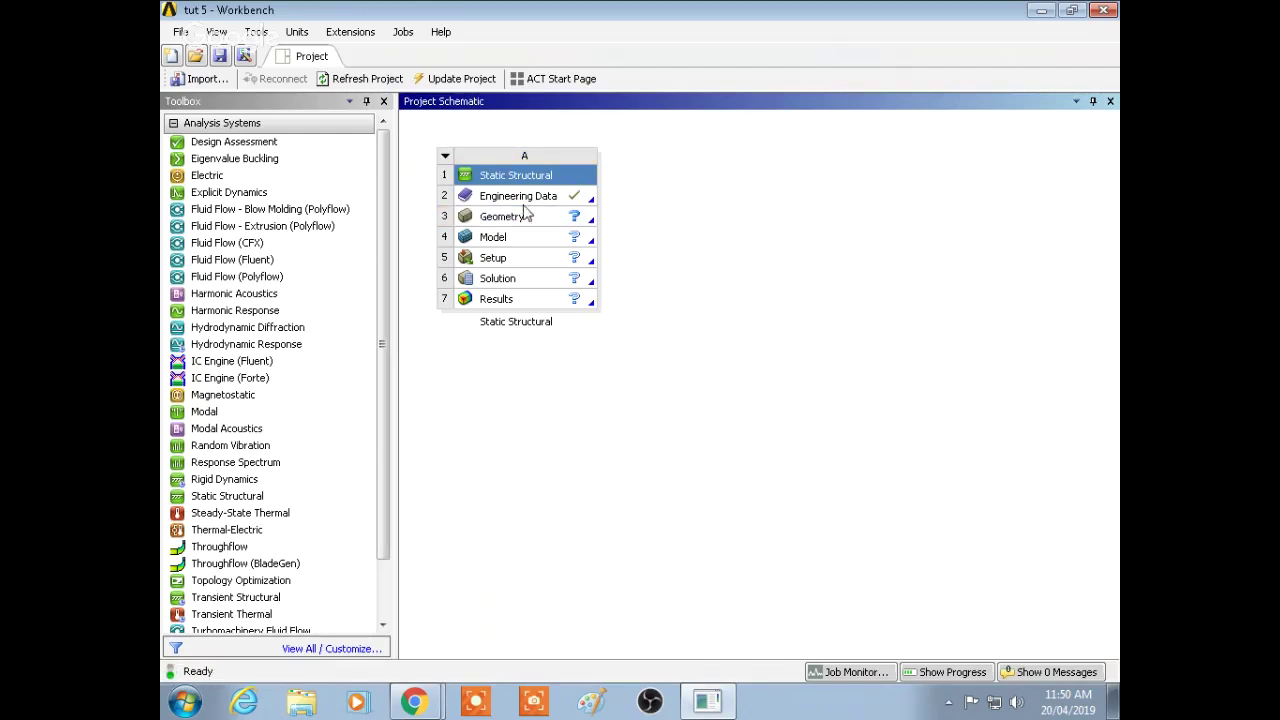
{"action": "right_click", "coordinate": [512, 212]}
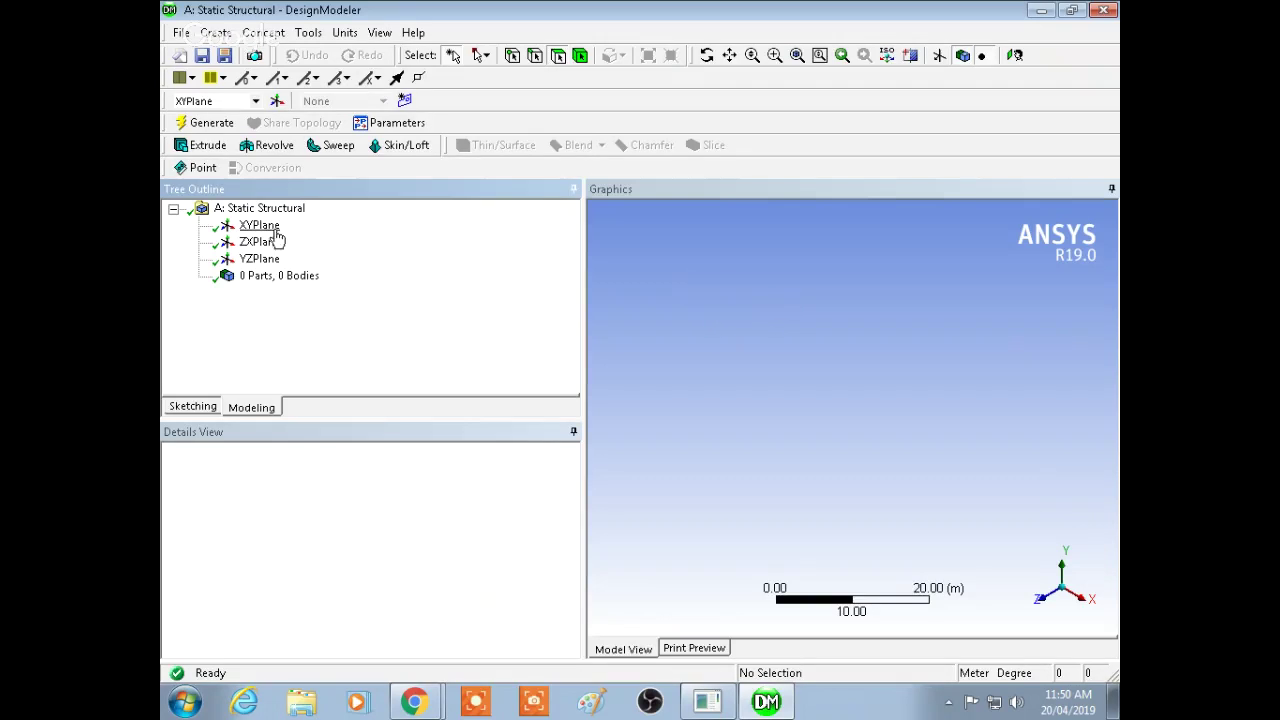
Draw a circle centred at the origin in Sketch1 on the XYPlane
{"action": "left_click", "coordinate": [270, 229]}
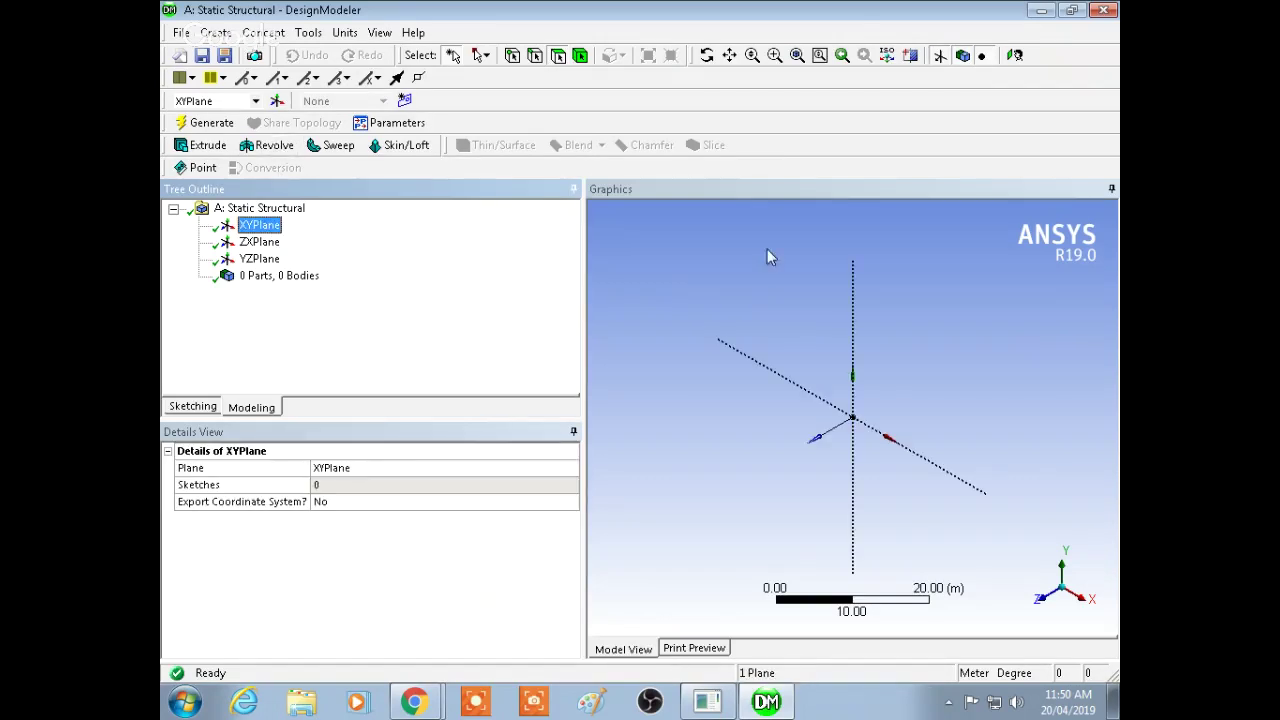
{"action": "left_click", "coordinate": [1014, 55]}
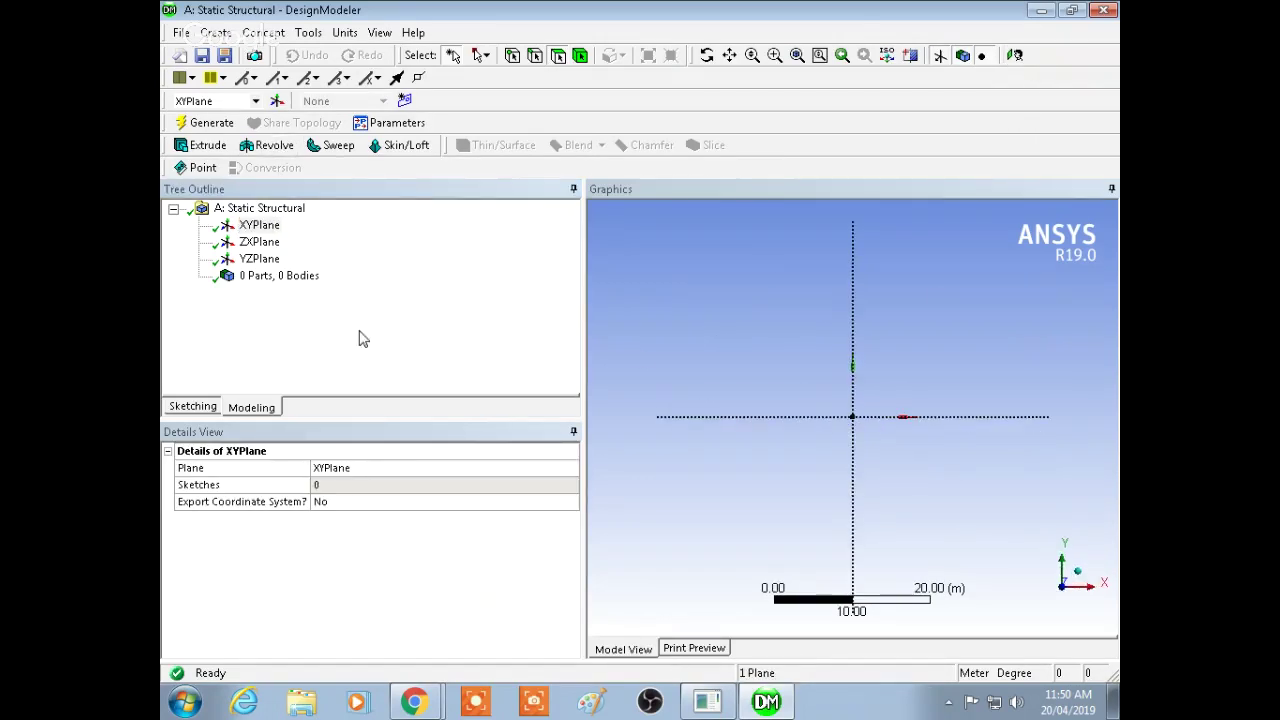
{"action": "left_click", "coordinate": [192, 408]}
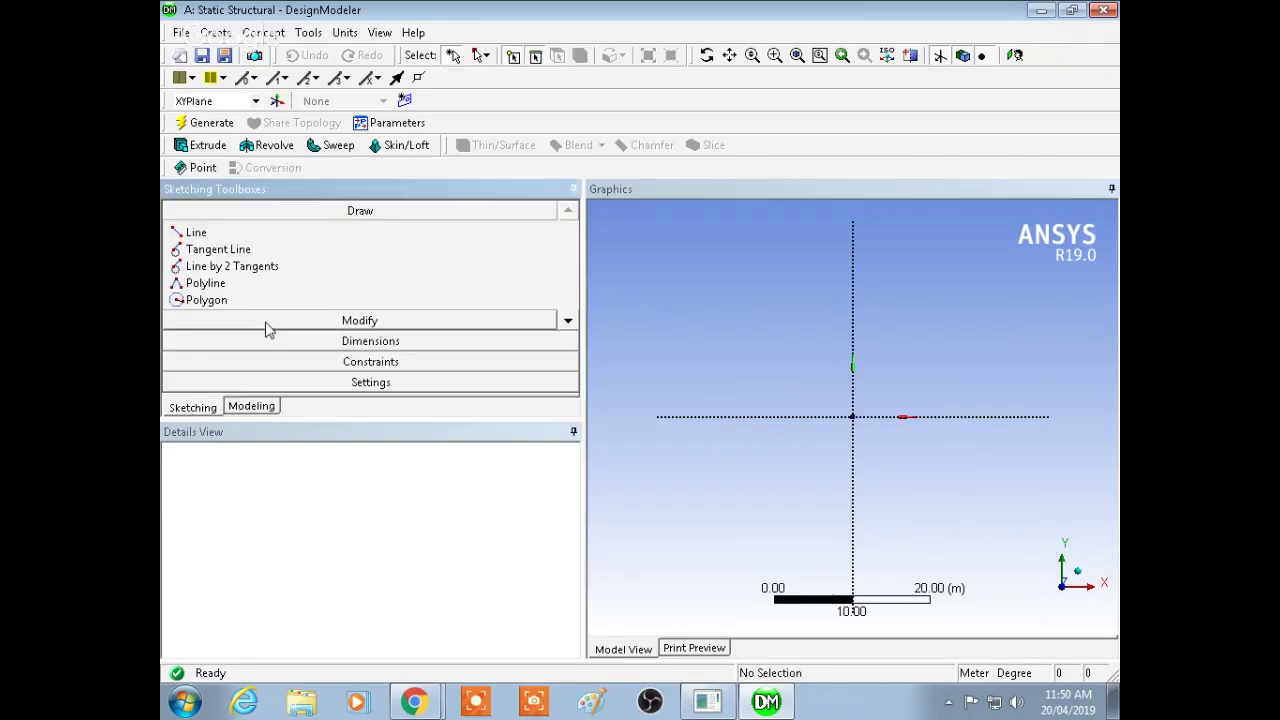
{"action": "scroll", "coordinate": [569, 318], "scroll_direction": "down", "scroll_amount": 1}
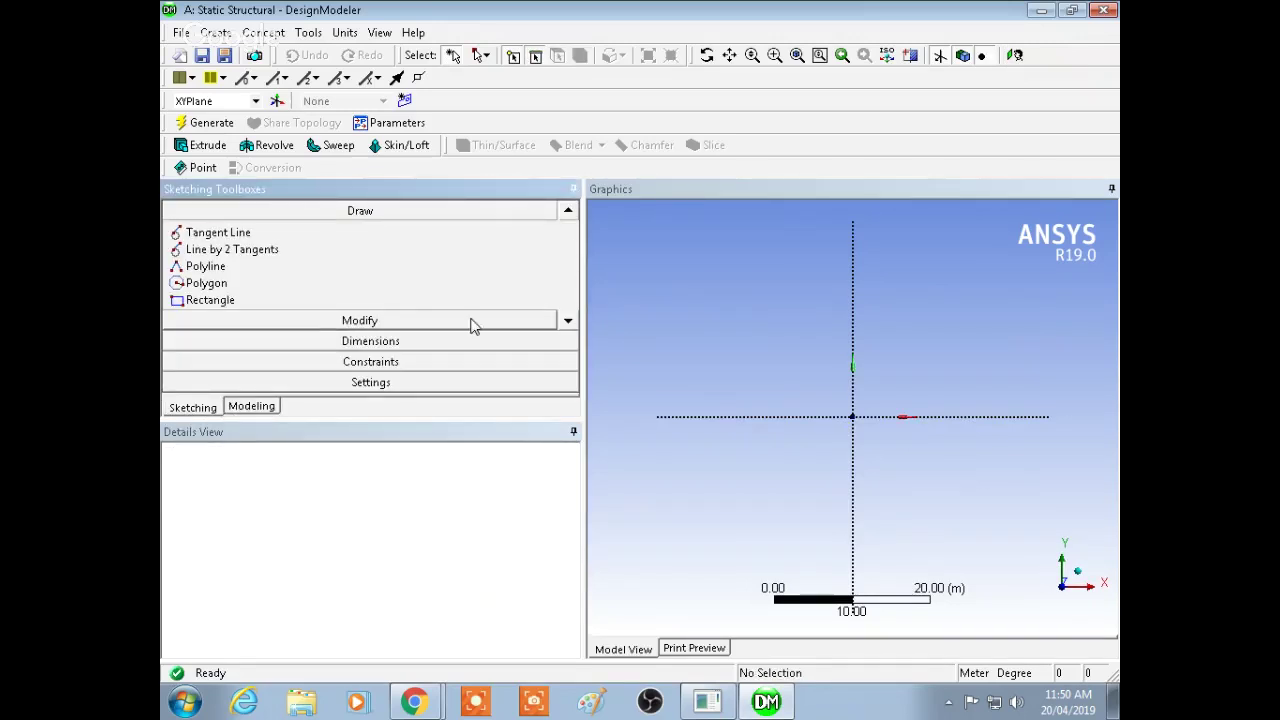
{"action": "scroll", "coordinate": [566, 323], "scroll_direction": "down", "scroll_amount": 2}
{"action": "scroll", "coordinate": [566, 323], "scroll_direction": "down", "scroll_amount": 2}
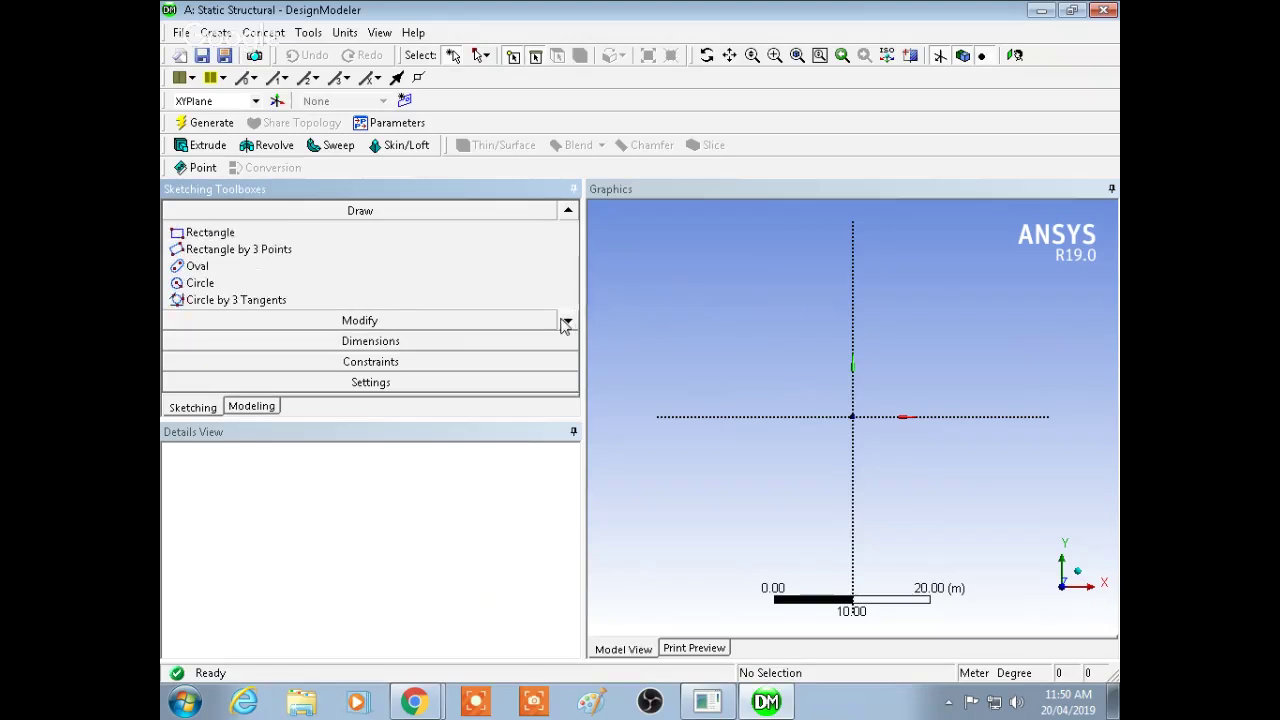
{"action": "left_click", "coordinate": [215, 284]}
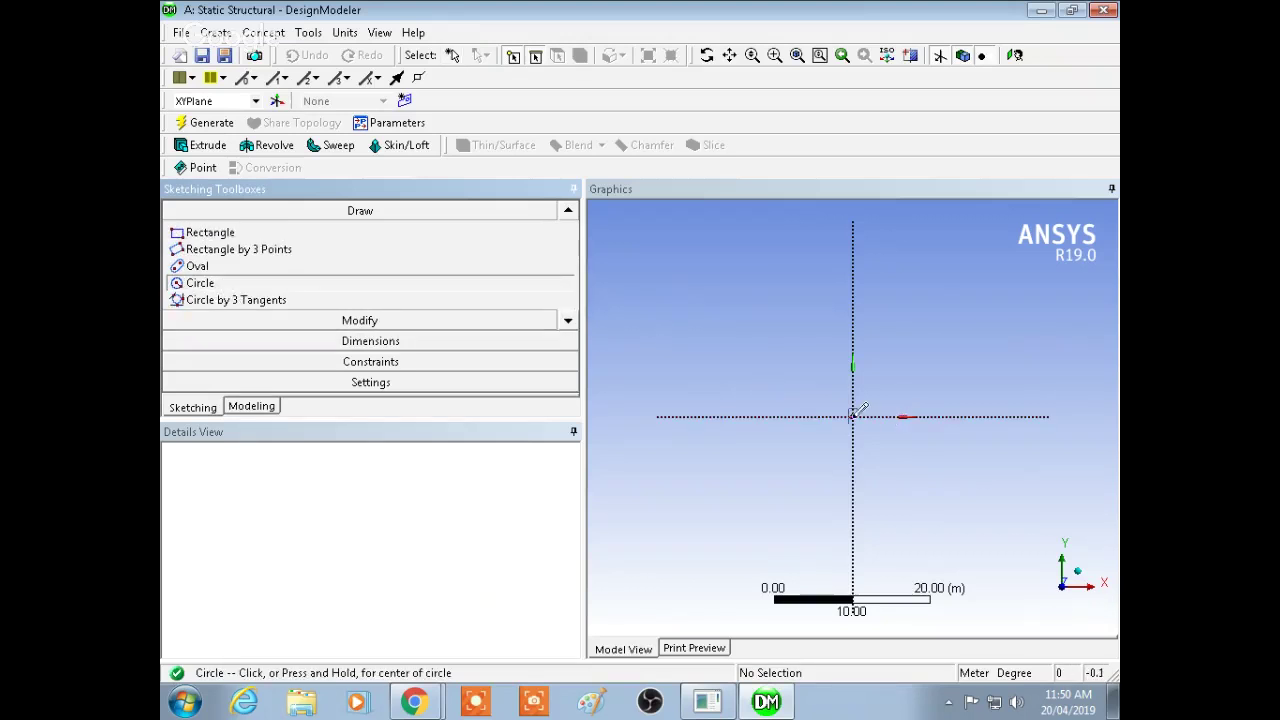
{"action": "left_click", "coordinate": [852, 416]}
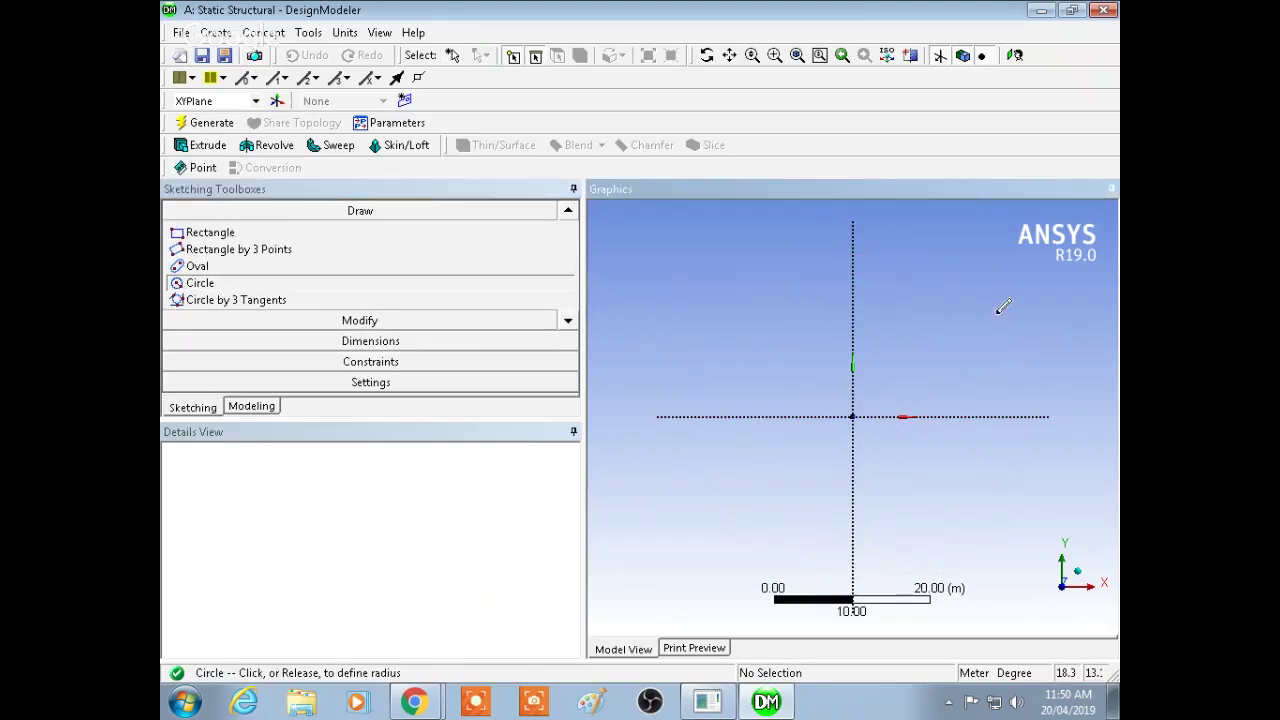
{"action": "left_click", "coordinate": [997, 306]}
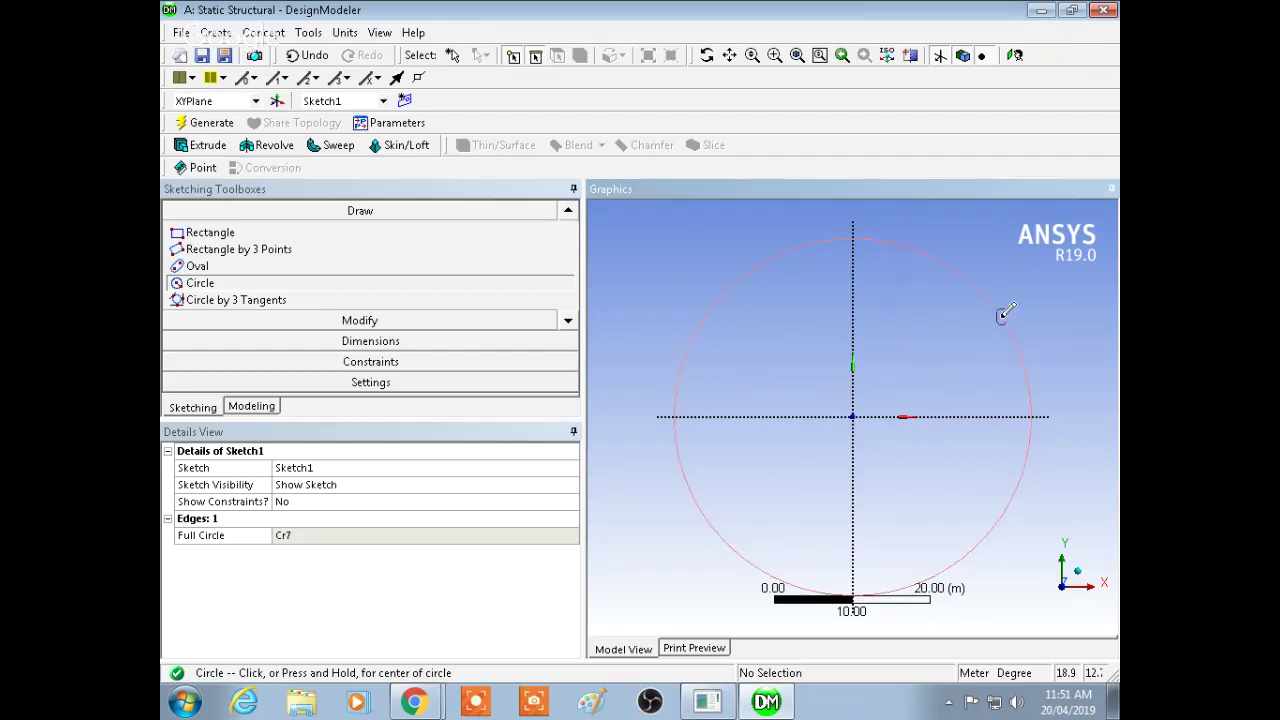
{"action": "left_click", "coordinate": [344, 33]}
Switch the model length units to millimetres
{"action": "left_click", "coordinate": [370, 92]}
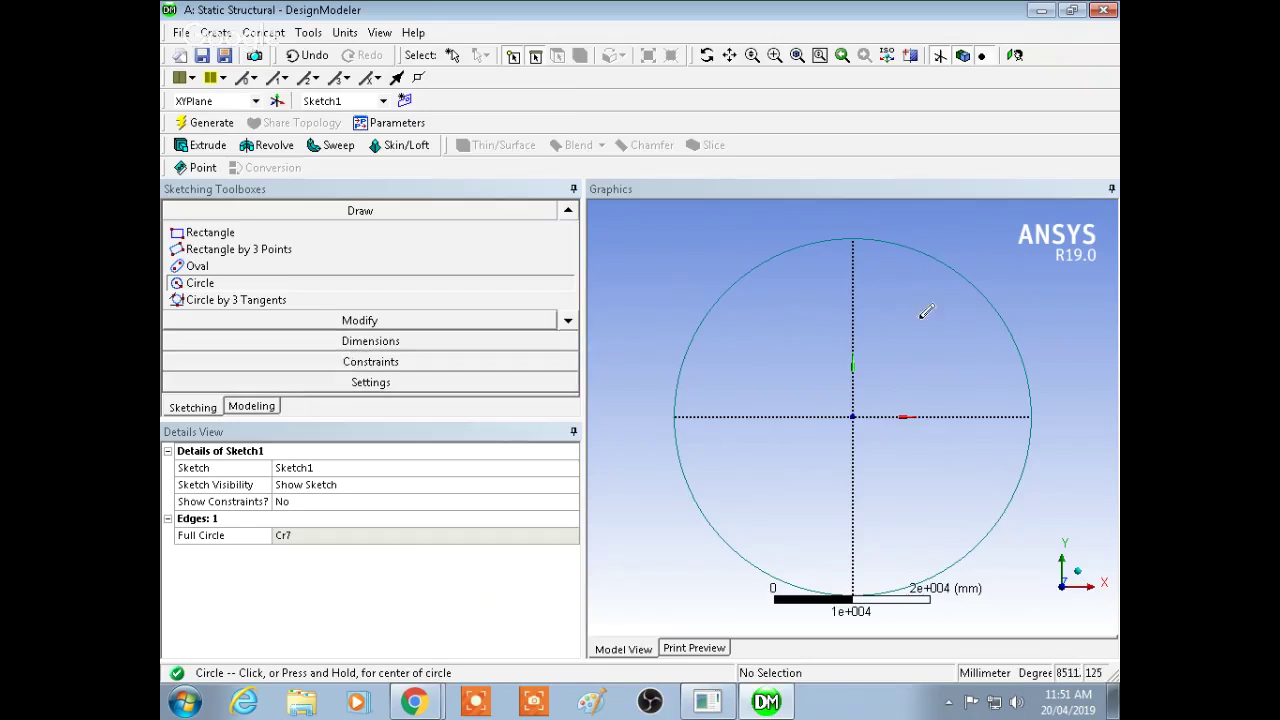
{"action": "left_click", "coordinate": [760, 266]}
{"action": "key", "text": "Escape"}
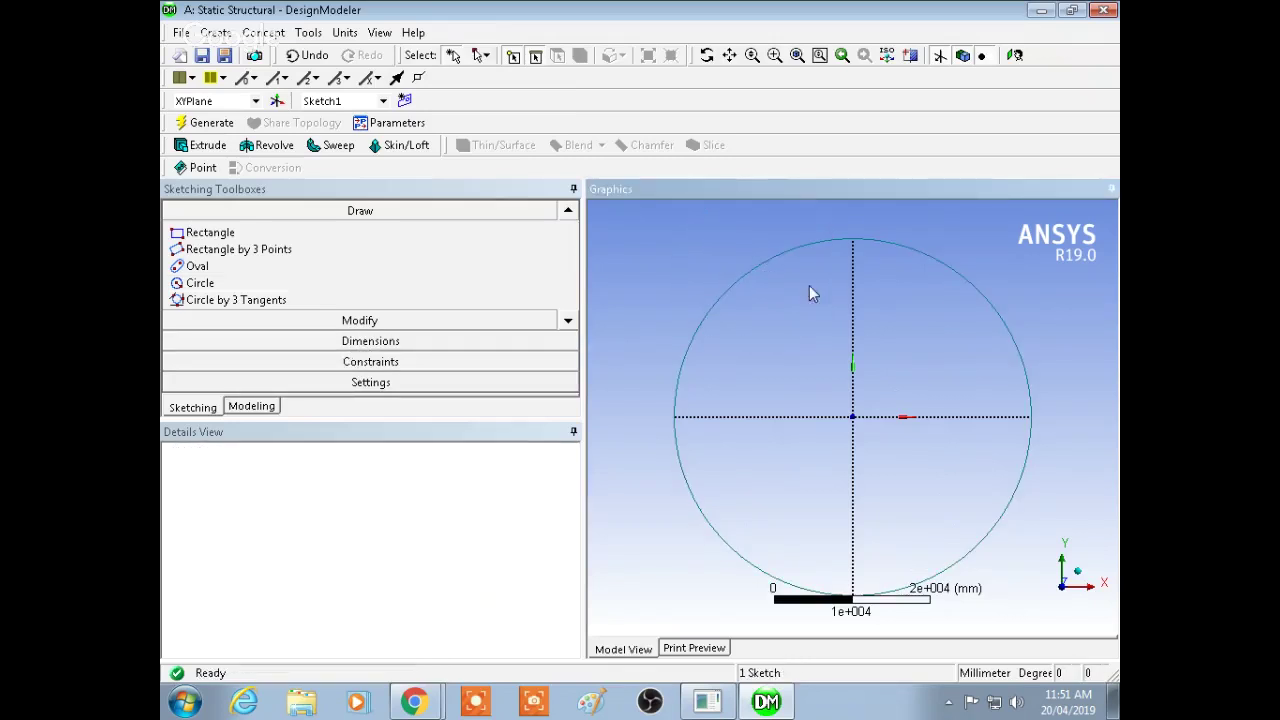
Delete the oversized circle Cr7 and fit the empty sketch to the view
{"action": "left_click", "coordinate": [787, 282]}
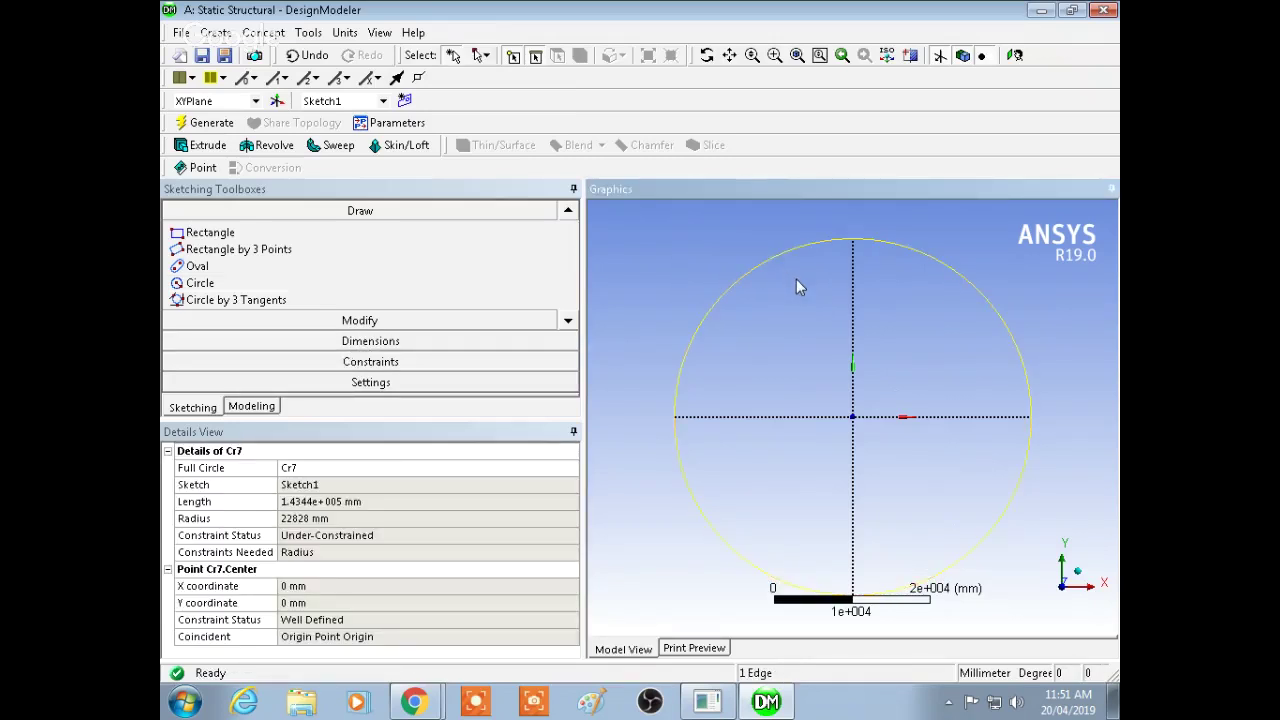
{"action": "key", "text": "Delete"}
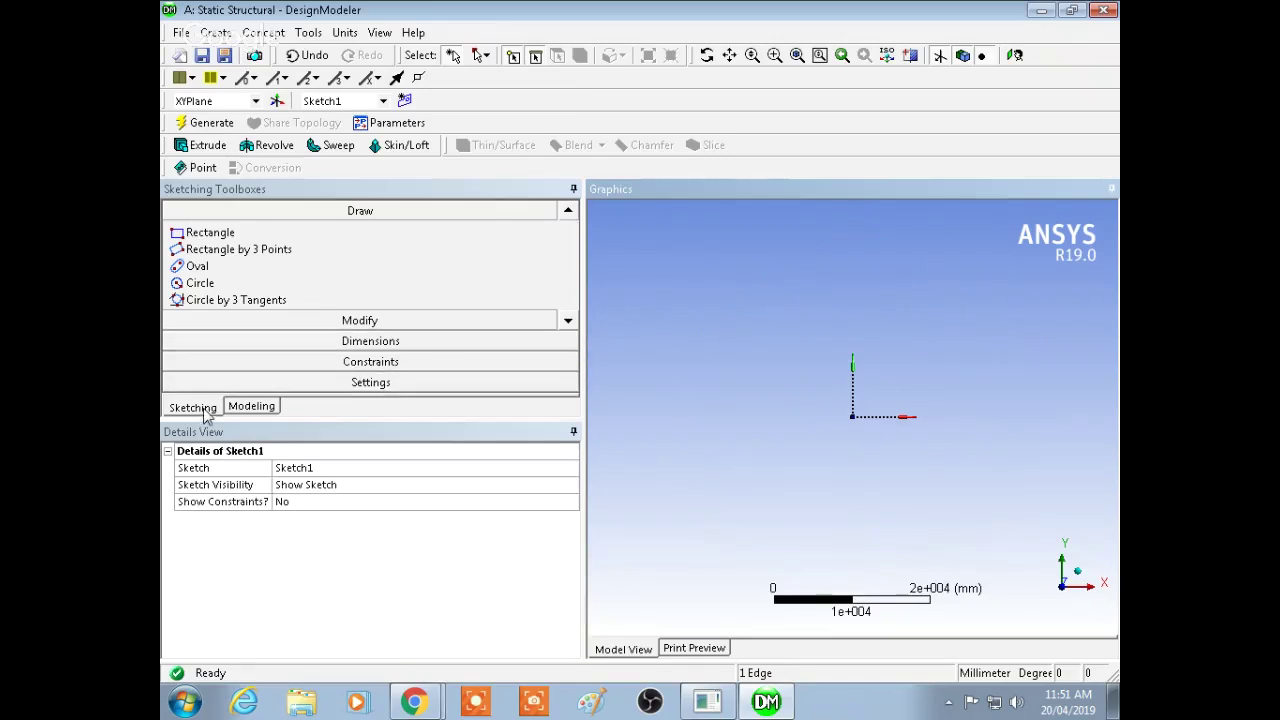
{"action": "middle_click_drag", "start_coordinate": [862, 432], "coordinate": [869, 368], "text": "ctrl"}
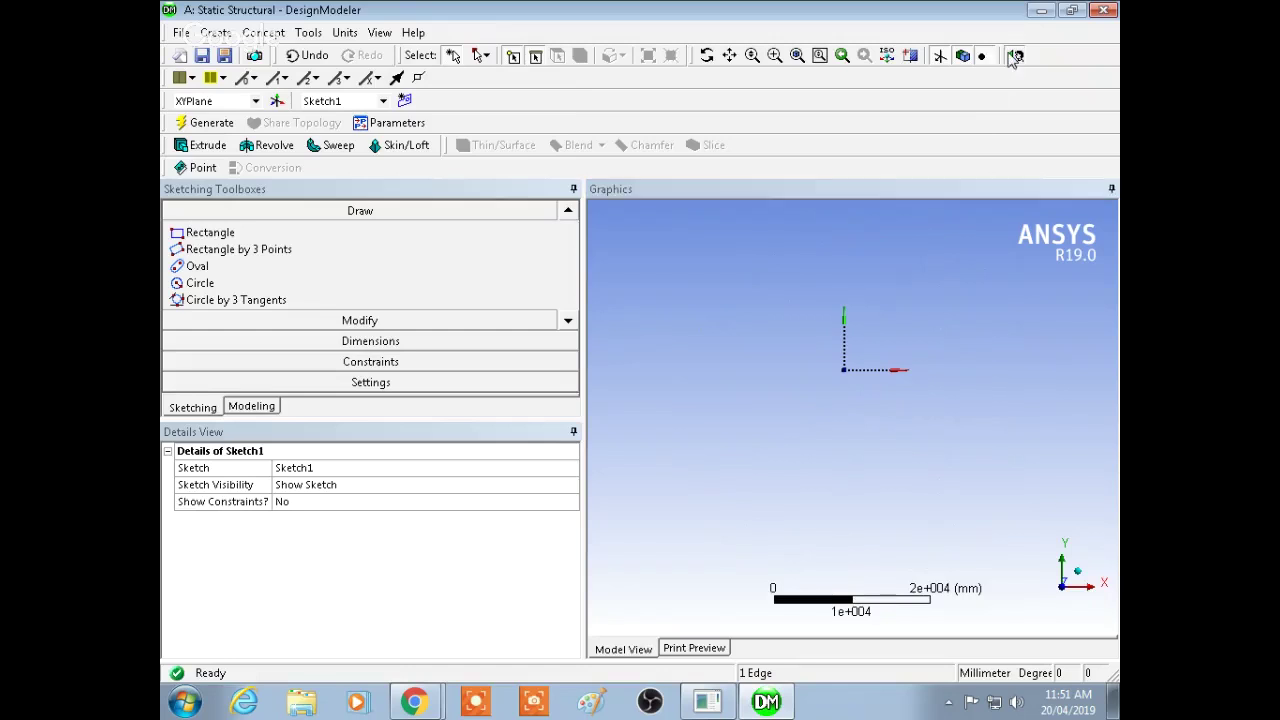
{"action": "left_click", "coordinate": [1014, 55]}
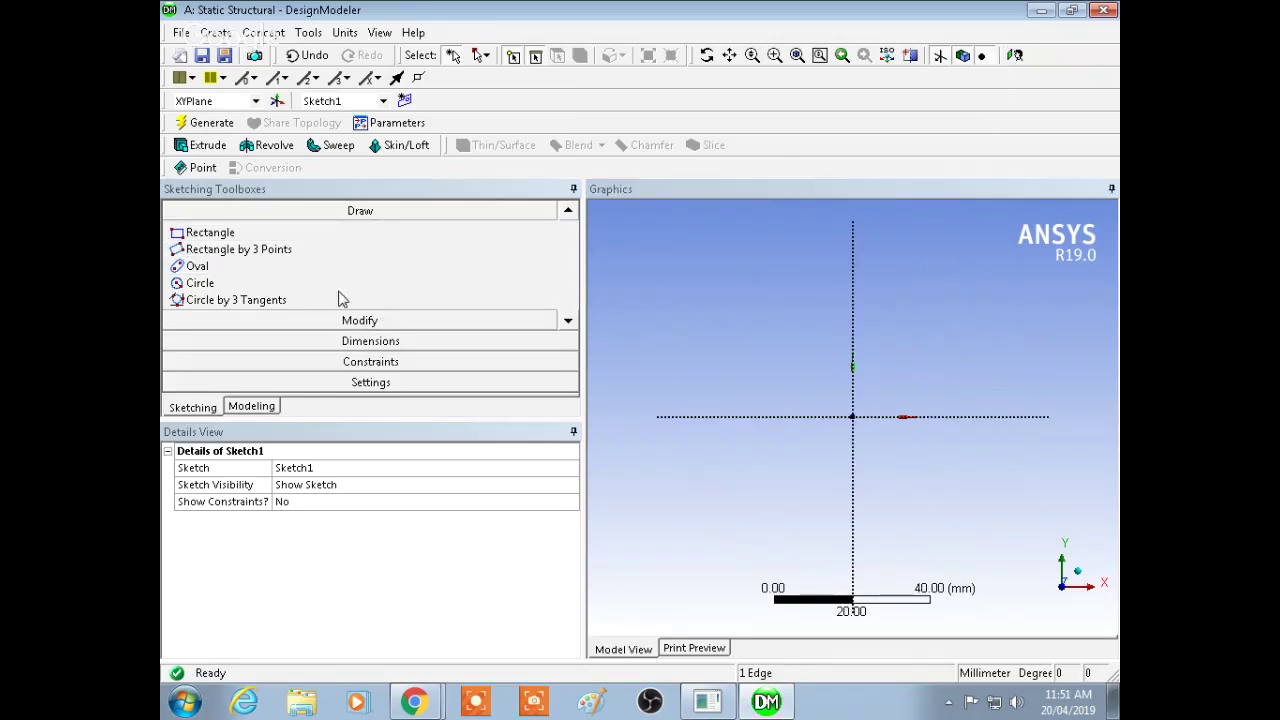
Draw a new circle centred on the Sketch1 origin
{"action": "left_click", "coordinate": [334, 285]}
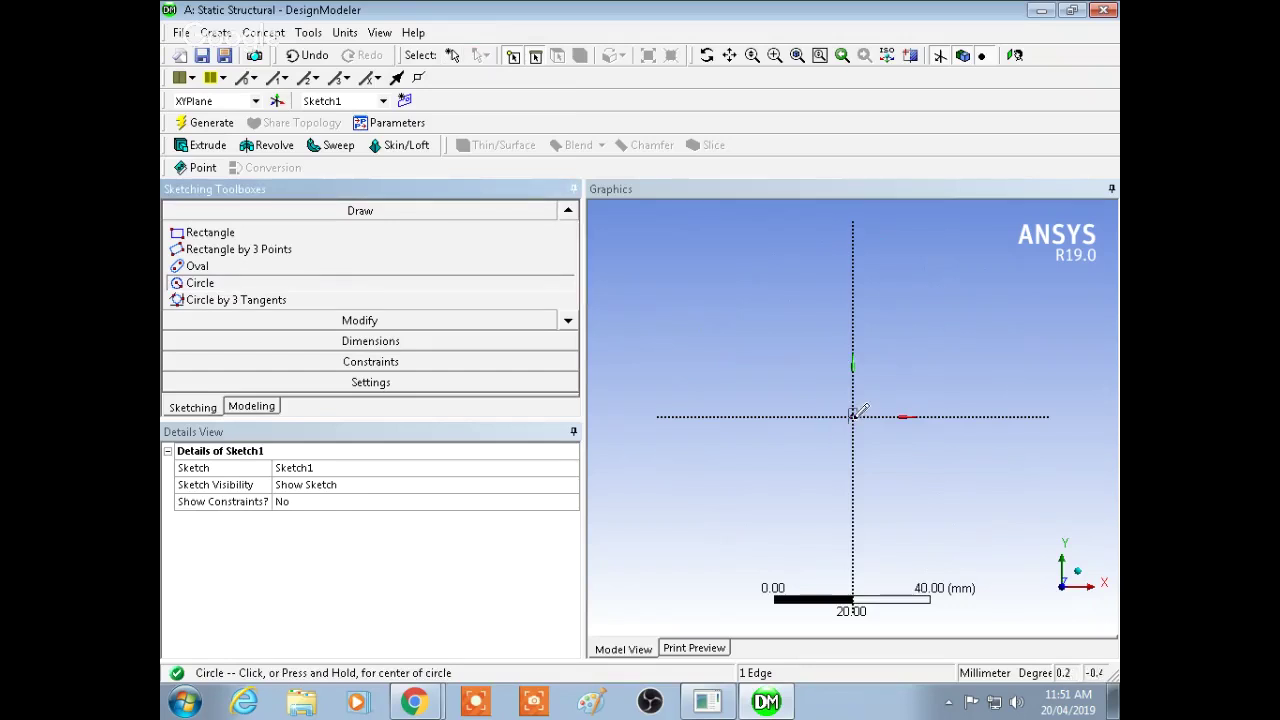
{"action": "left_click", "coordinate": [852, 416]}
{"action": "left_click", "coordinate": [993, 334]}
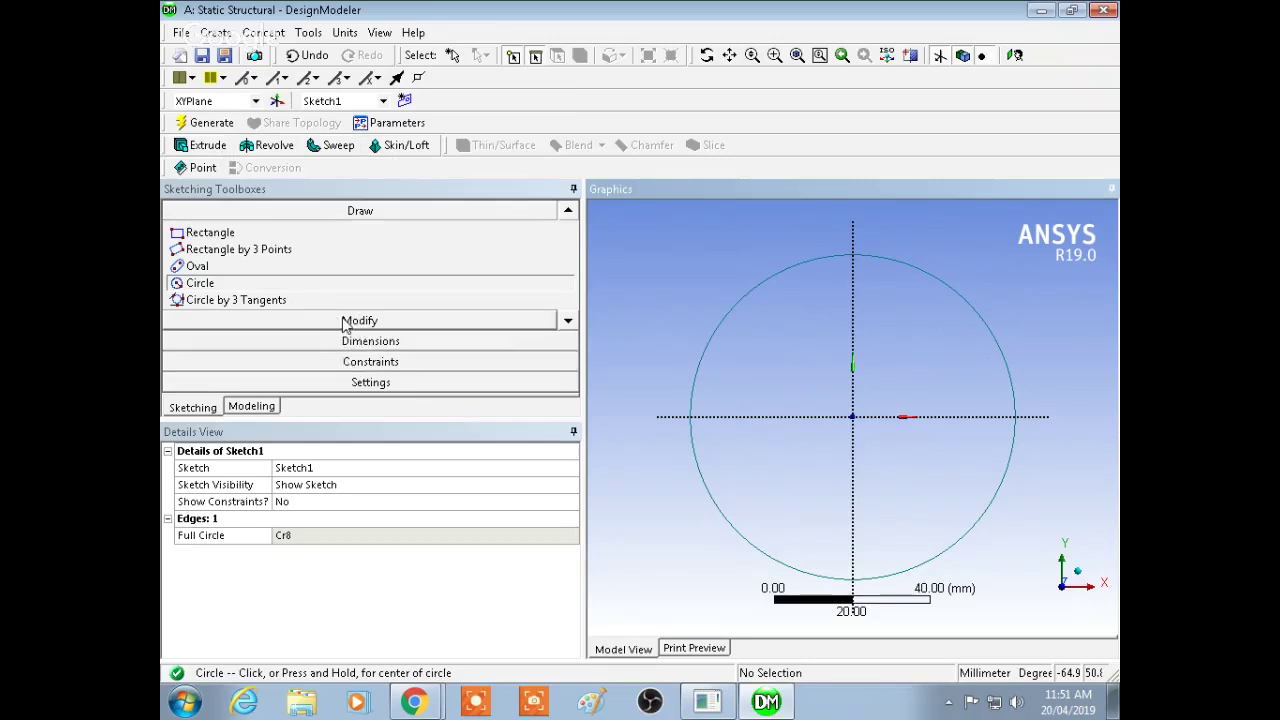
Dimension the circle's diameter D1 to 100 mm
{"action": "left_click", "coordinate": [366, 342]}
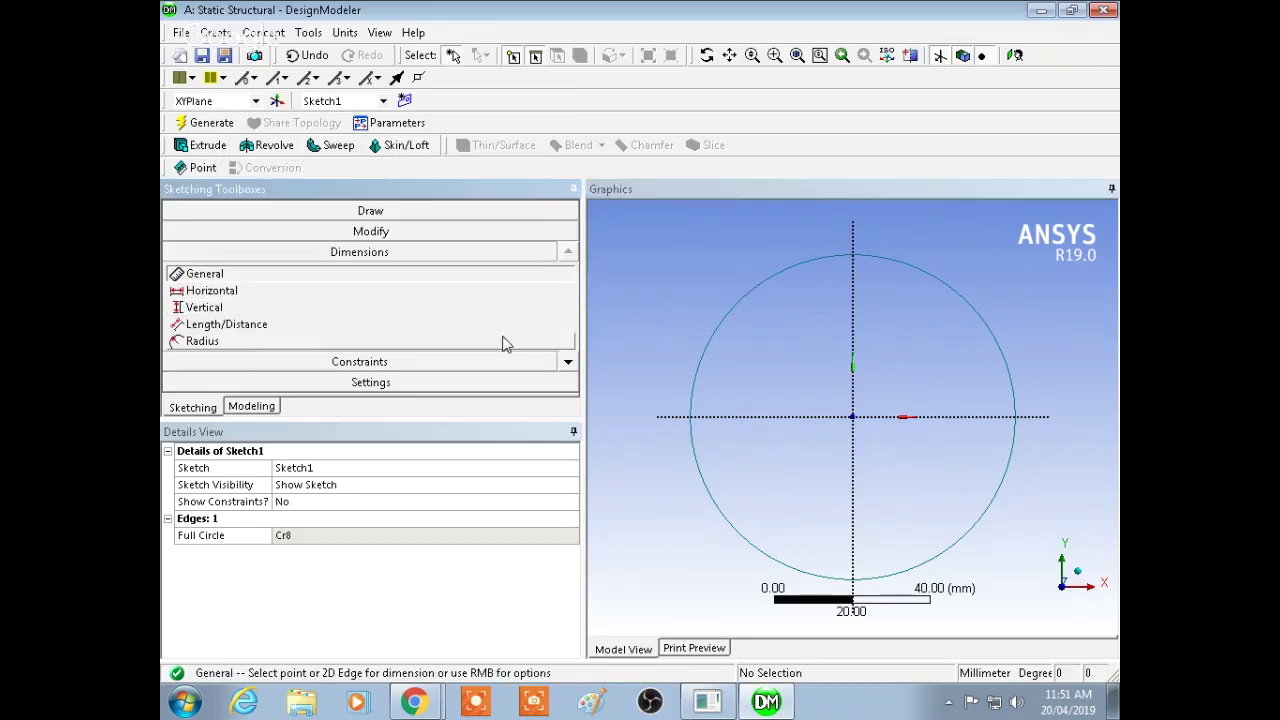
{"action": "left_click", "coordinate": [568, 361]}
{"action": "left_click", "coordinate": [348, 345]}
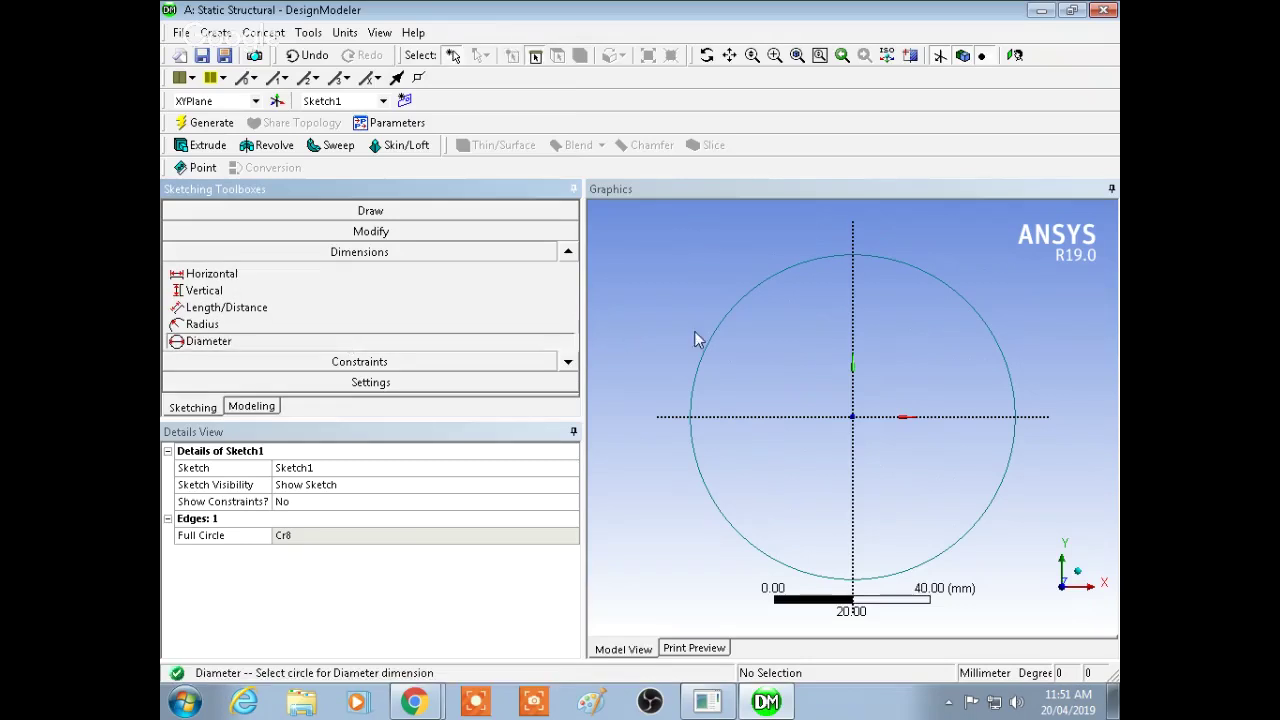
{"action": "left_click", "coordinate": [720, 350]}
{"action": "left_click", "coordinate": [648, 298]}
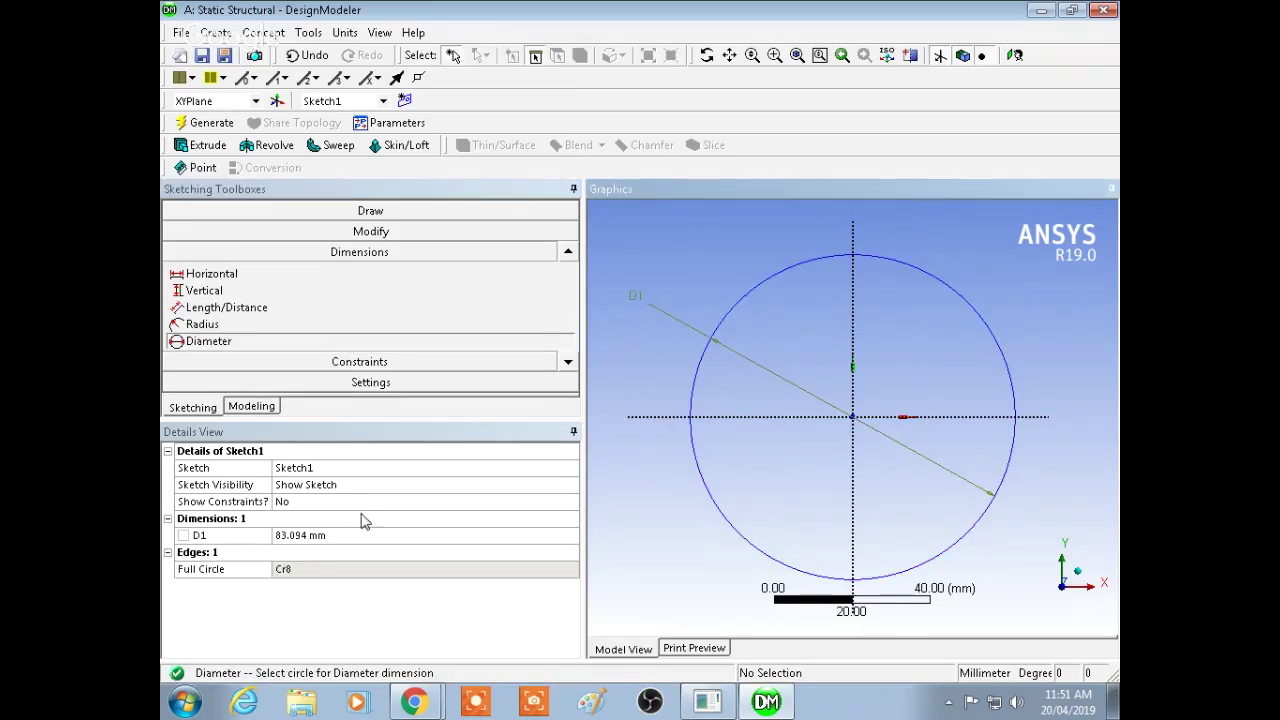
{"action": "left_click", "coordinate": [353, 535]}
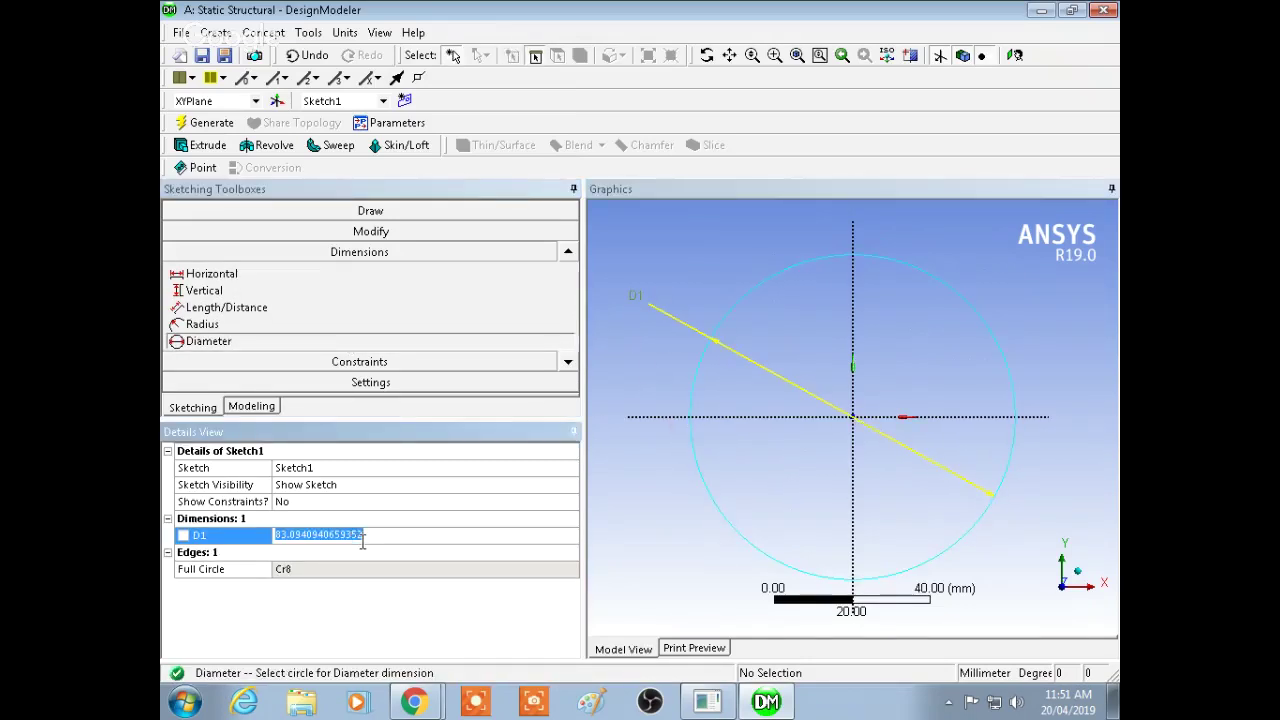
{"action": "type", "text": "1"}
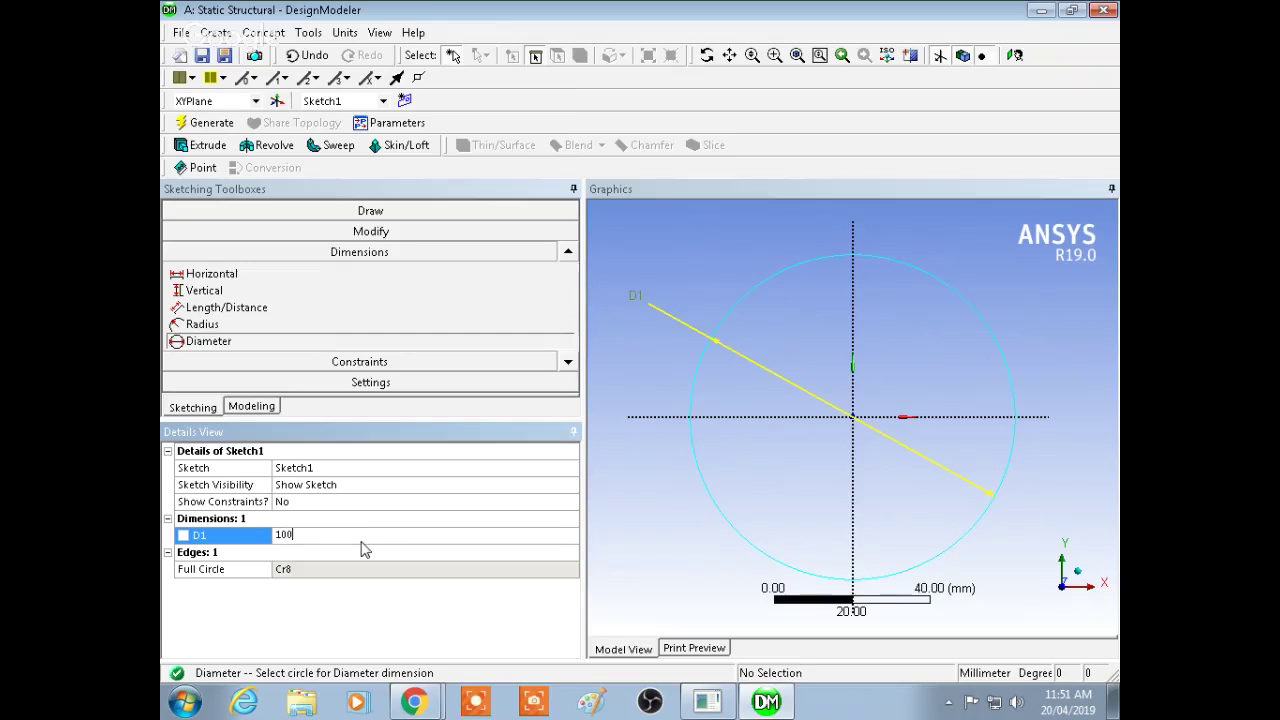
{"action": "type", "text": "00"}
{"action": "key", "text": "Return"}
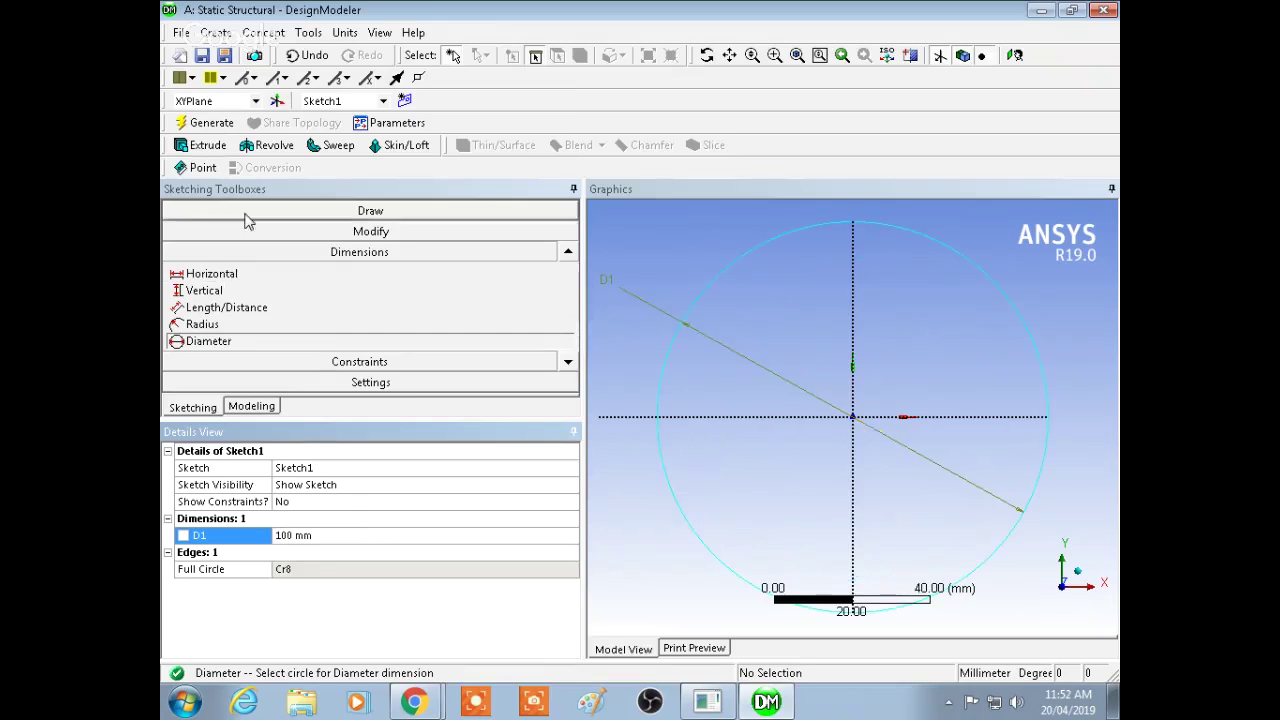
{"action": "left_click", "coordinate": [205, 145]}
{"action": "mouse_move", "coordinate": [986, 320]}
{"action": "left_mouse_down"}
{"action": "mouse_move", "coordinate": [903, 366]}
{"action": "mouse_move", "coordinate": [906, 349]}
{"action": "mouse_move", "coordinate": [984, 296]}
{"action": "mouse_move", "coordinate": [982, 385]}
{"action": "mouse_move", "coordinate": [994, 309]}
{"action": "left_mouse_up"}
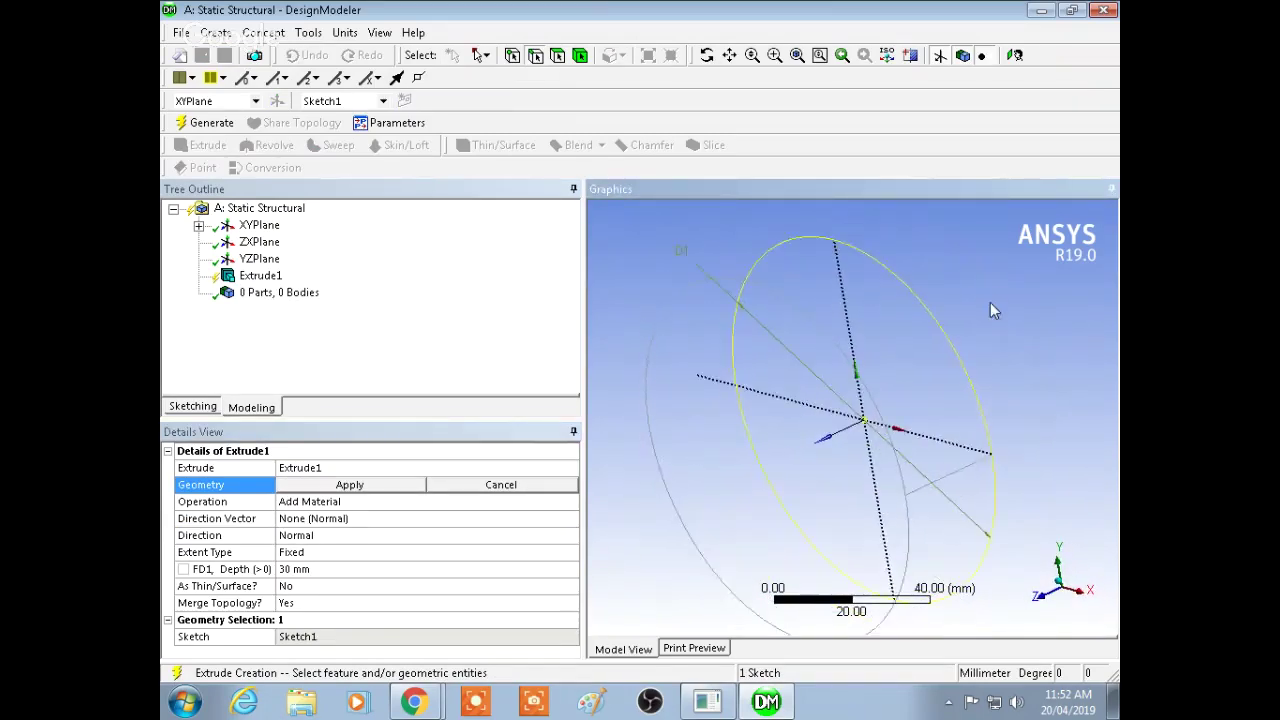
Set Extrude1 to use Sketch1 as geometry with a 450 mm depth
{"action": "scroll", "coordinate": [989, 466], "scroll_direction": "down", "scroll_amount": 3}
{"action": "mouse_move", "coordinate": [989, 466]}
{"action": "left_mouse_down"}
{"action": "mouse_move", "coordinate": [977, 380]}
{"action": "mouse_move", "coordinate": [982, 418]}
{"action": "mouse_move", "coordinate": [997, 374]}
{"action": "mouse_move", "coordinate": [980, 366]}
{"action": "mouse_move", "coordinate": [1002, 390]}
{"action": "mouse_move", "coordinate": [969, 400]}
{"action": "mouse_move", "coordinate": [986, 403]}
{"action": "left_mouse_up"}
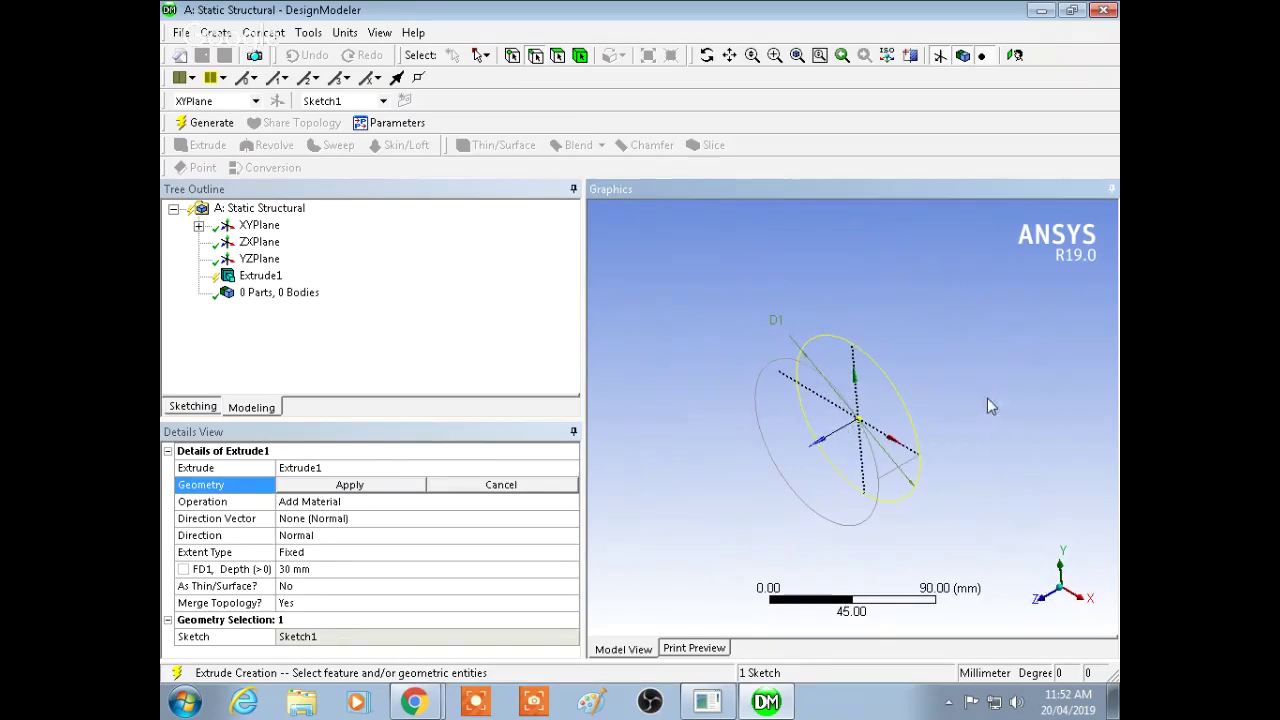
{"action": "left_click", "coordinate": [330, 569]}
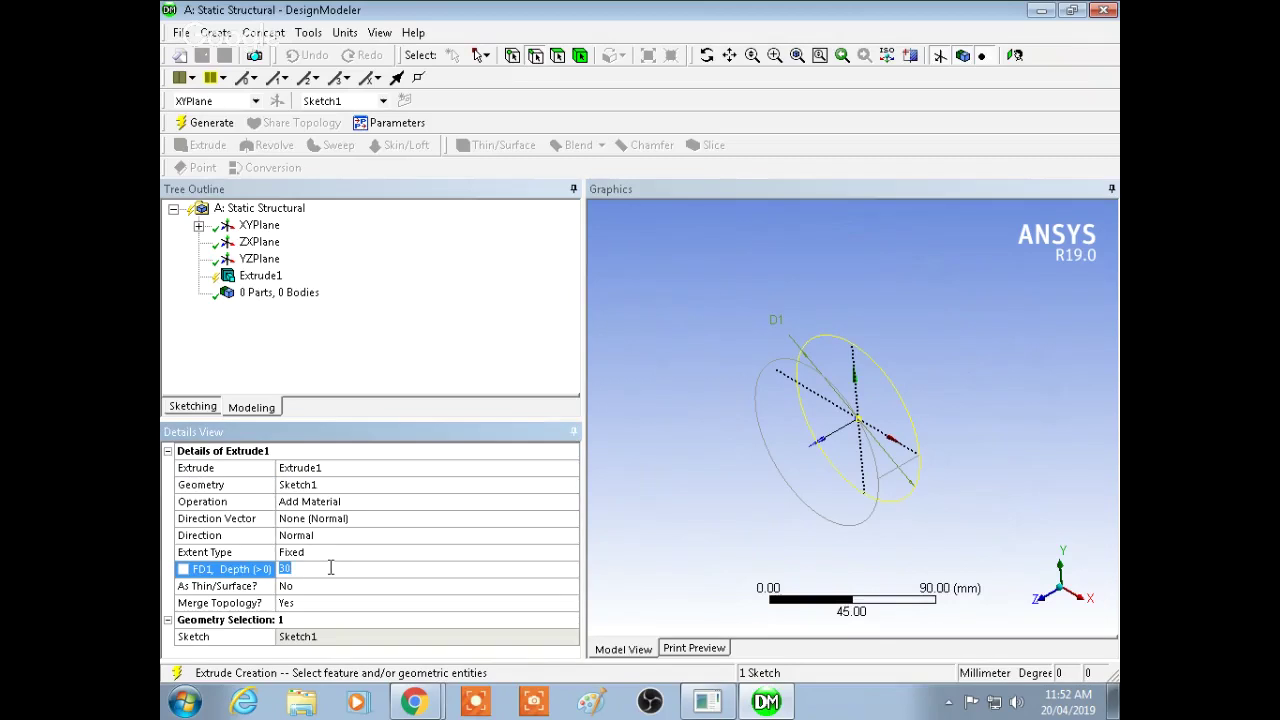
{"action": "type", "text": "450"}
{"action": "key", "text": "Return"}
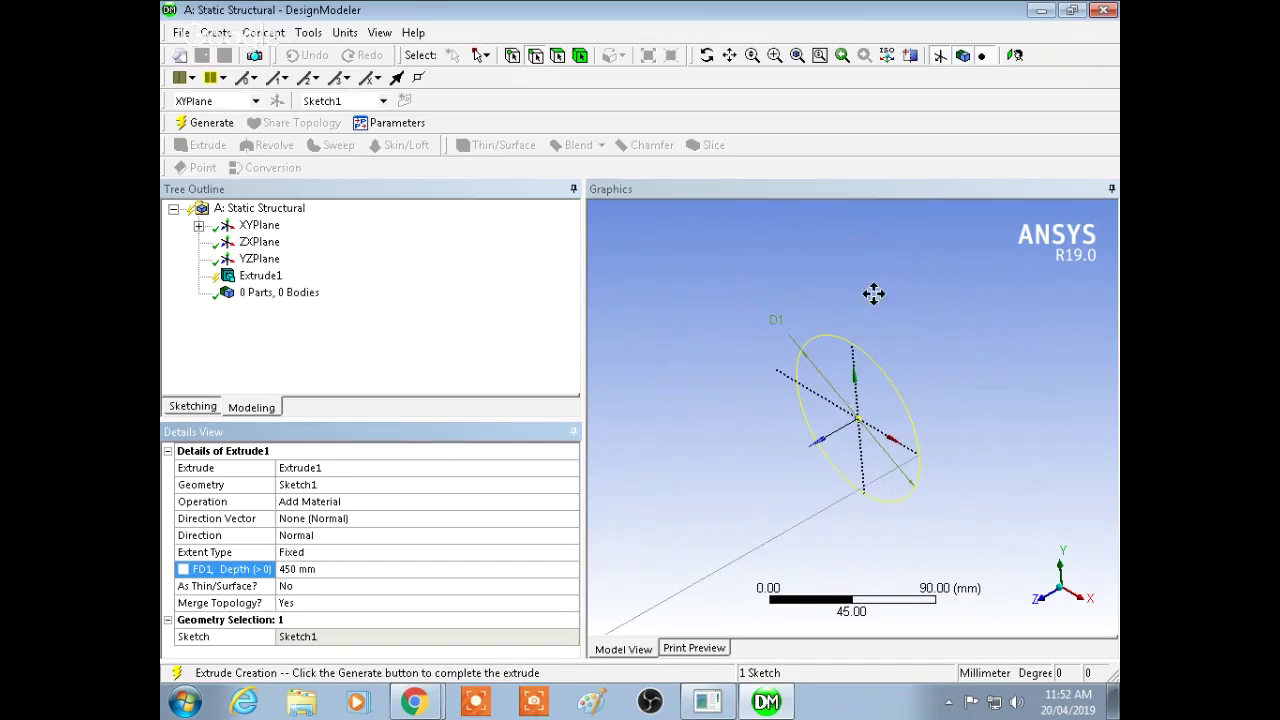
{"action": "middle_click_drag", "start_coordinate": [873, 293], "coordinate": [1006, 271], "text": "ctrl"}
{"action": "scroll", "coordinate": [994, 400], "scroll_direction": "down", "scroll_amount": 2}
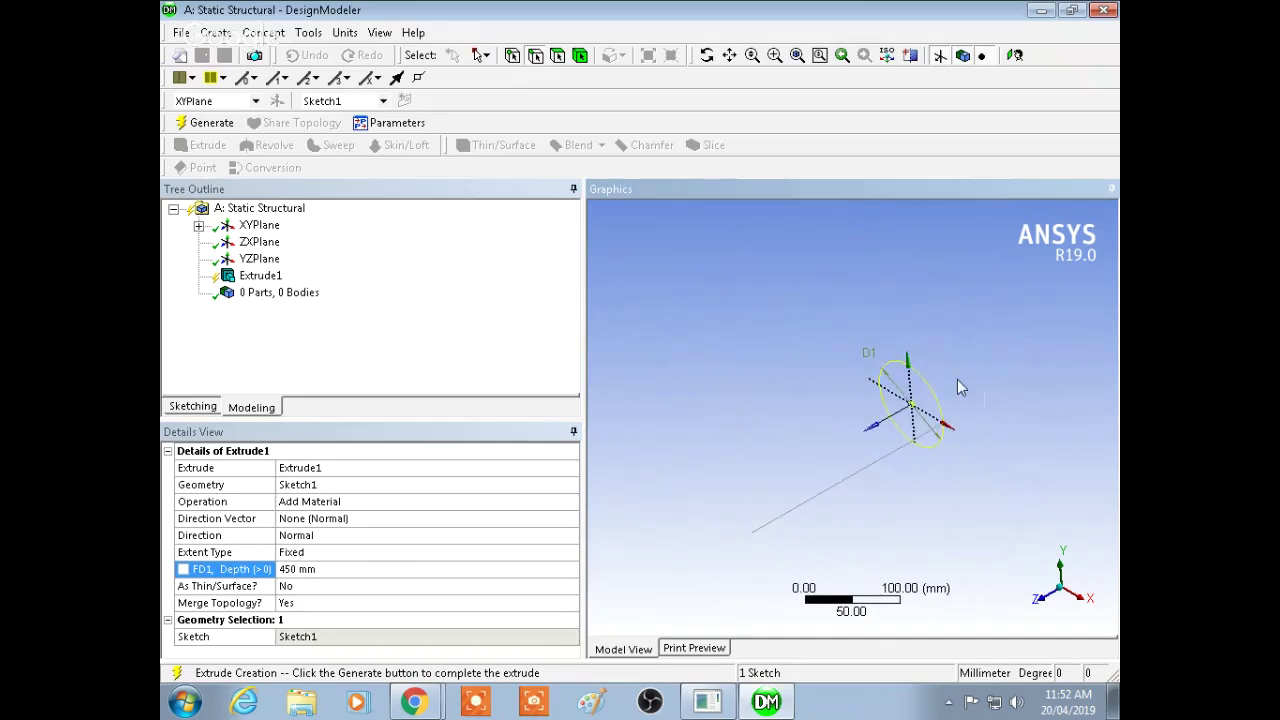
{"action": "mouse_move", "coordinate": [966, 380]}
{"action": "middle_mouse_down"}
{"action": "mouse_move", "coordinate": [983, 349]}
{"action": "mouse_move", "coordinate": [905, 370]}
{"action": "mouse_move", "coordinate": [951, 357]}
{"action": "mouse_move", "coordinate": [952, 400]}
{"action": "middle_mouse_up"}
Generate the 450 mm cylinder and start a new sketch on its end face
{"action": "left_click", "coordinate": [210, 123]}
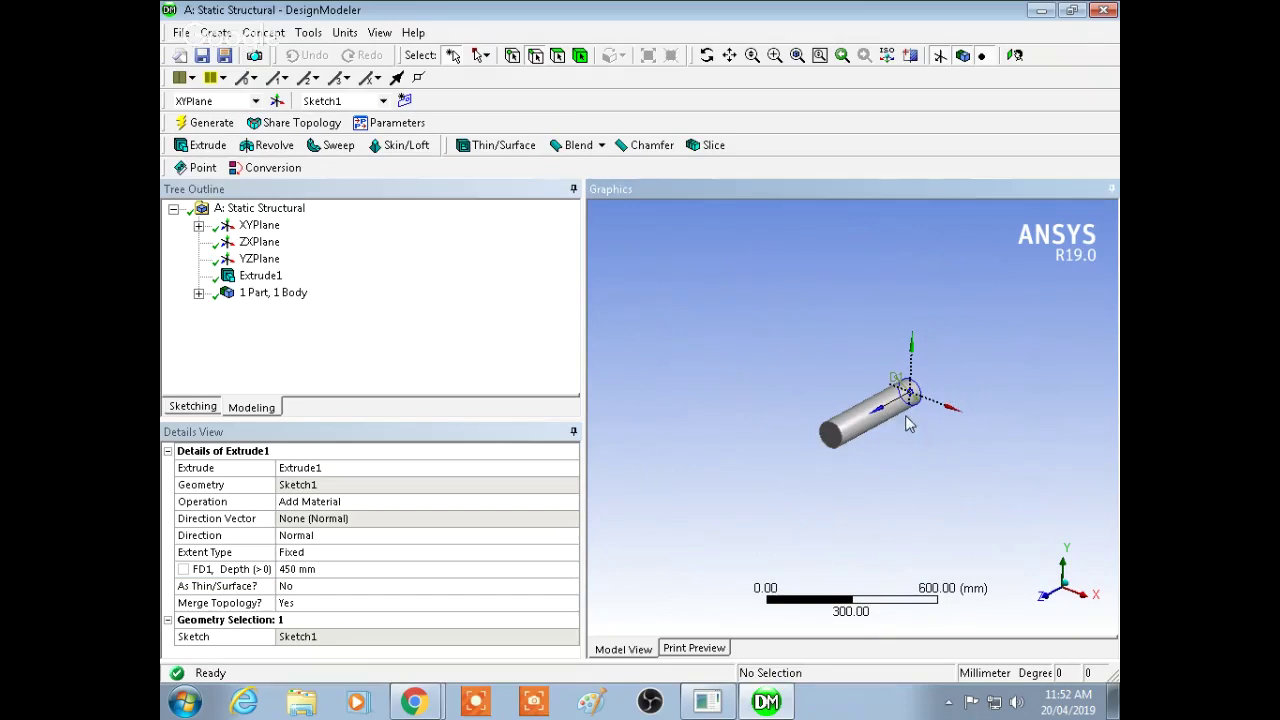
{"action": "middle_click_drag", "start_coordinate": [912, 468], "coordinate": [948, 322]}
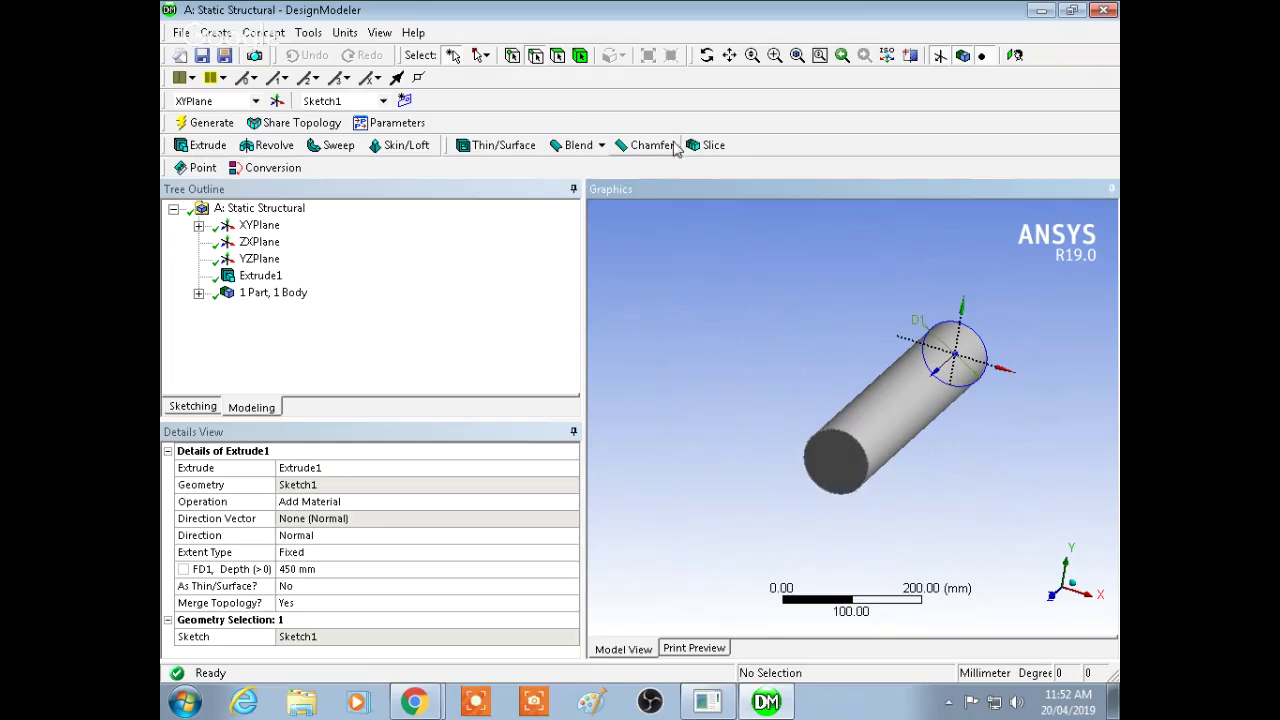
{"action": "left_click", "coordinate": [838, 472]}
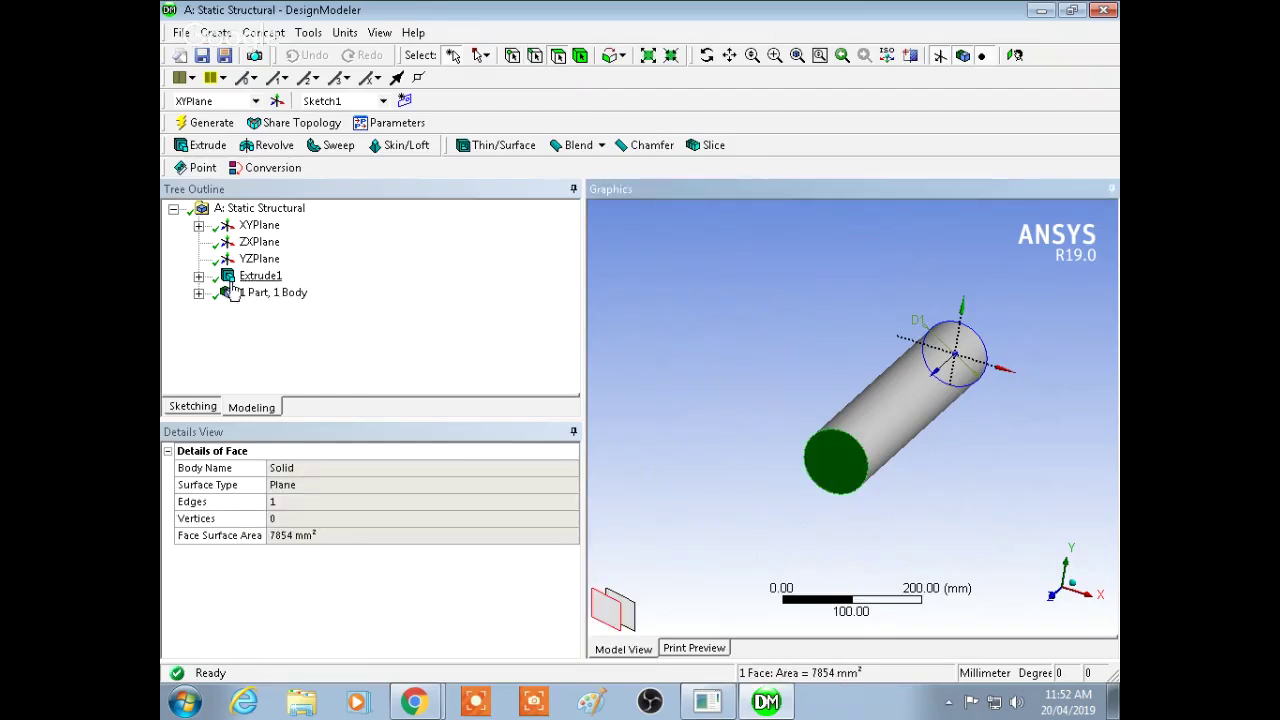
{"action": "left_click", "coordinate": [196, 409]}
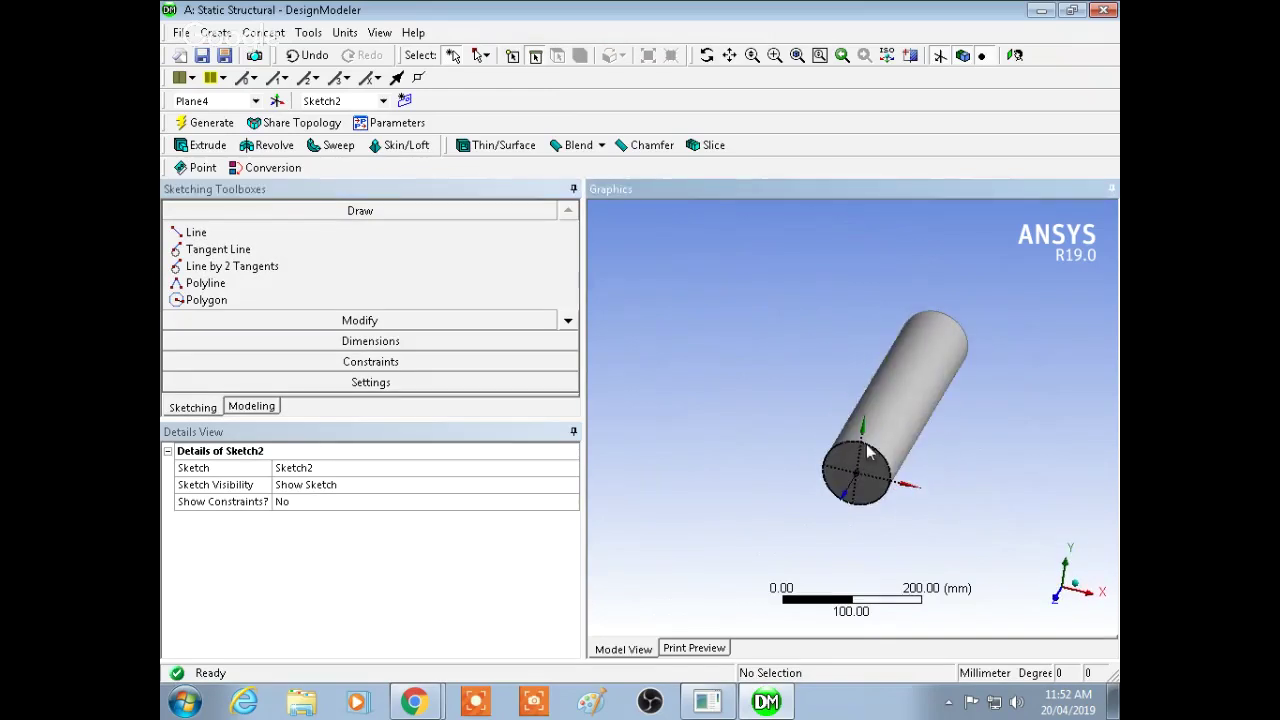
Draw a smaller circle centred on the origin of Sketch2
{"action": "left_click", "coordinate": [1015, 55]}
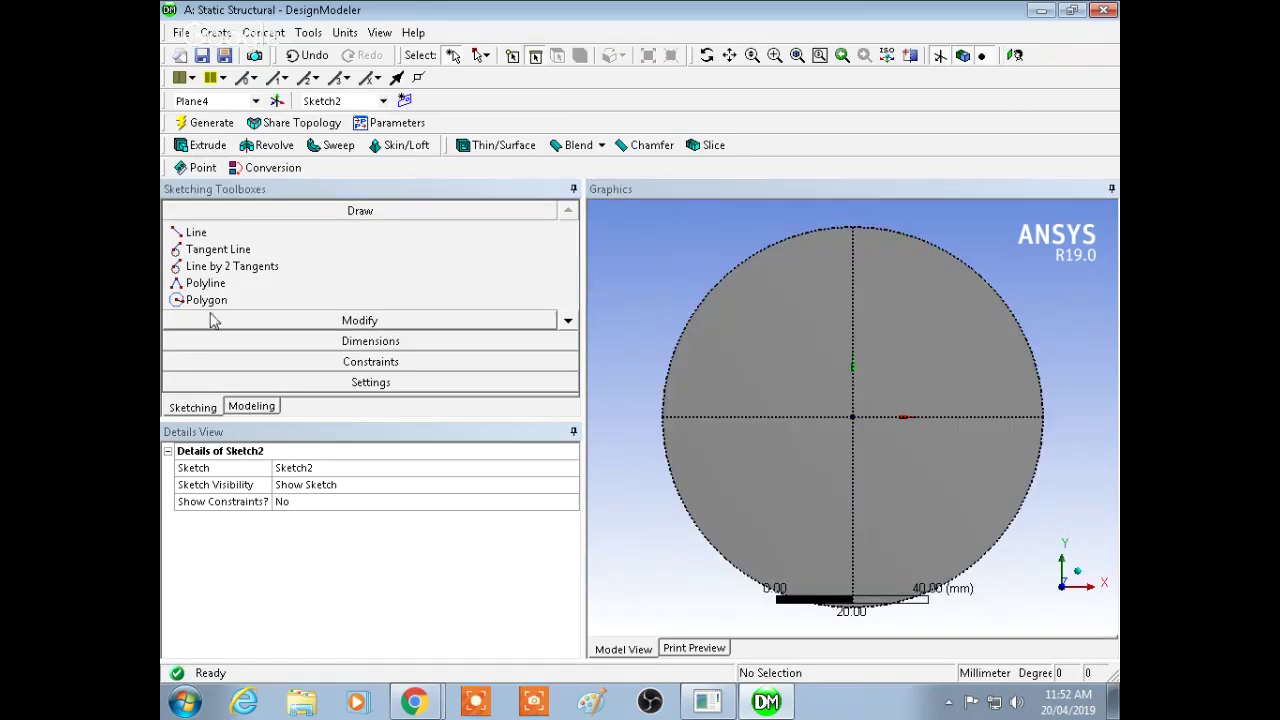
{"action": "left_click", "coordinate": [568, 320]}
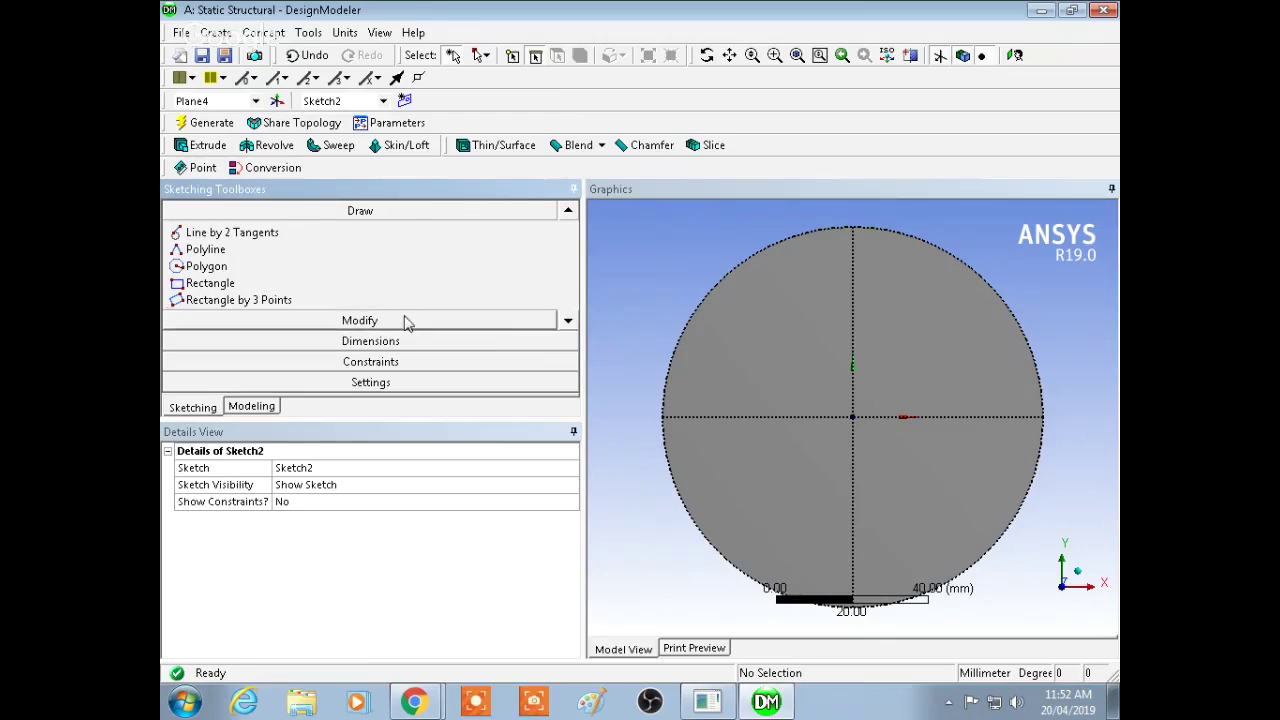
{"action": "left_click", "coordinate": [568, 321]}
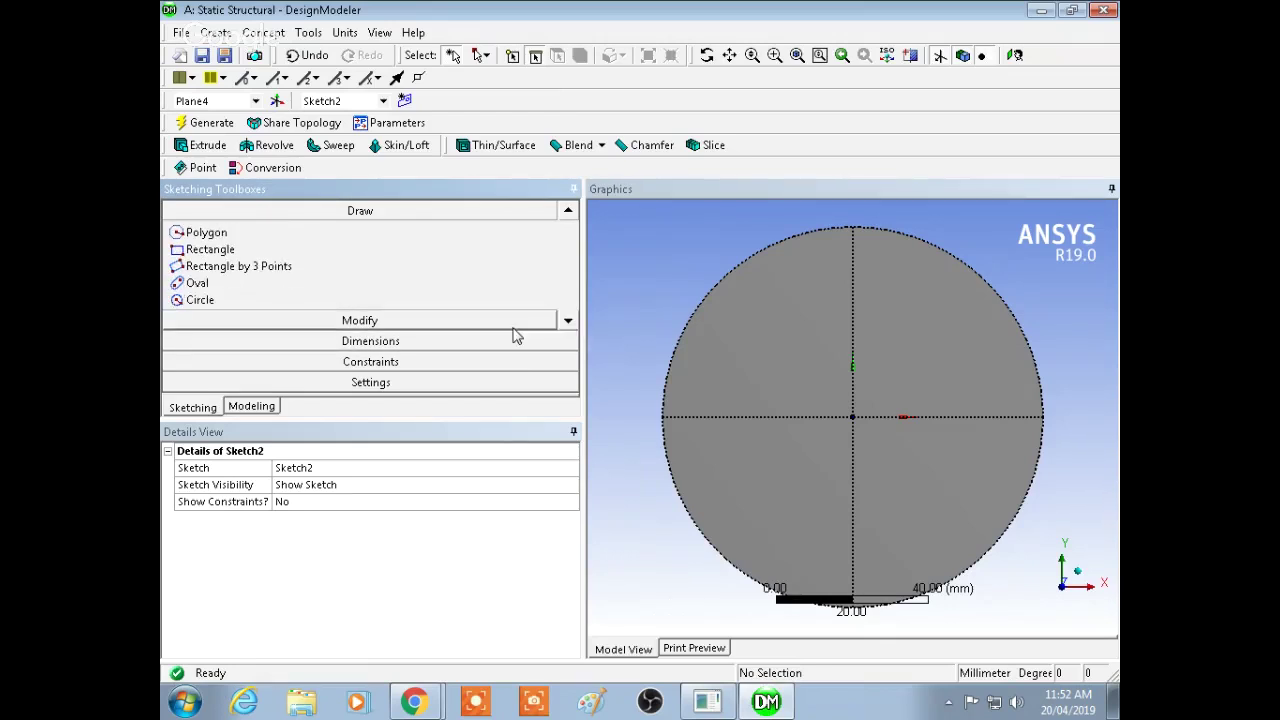
{"action": "left_click", "coordinate": [280, 299]}
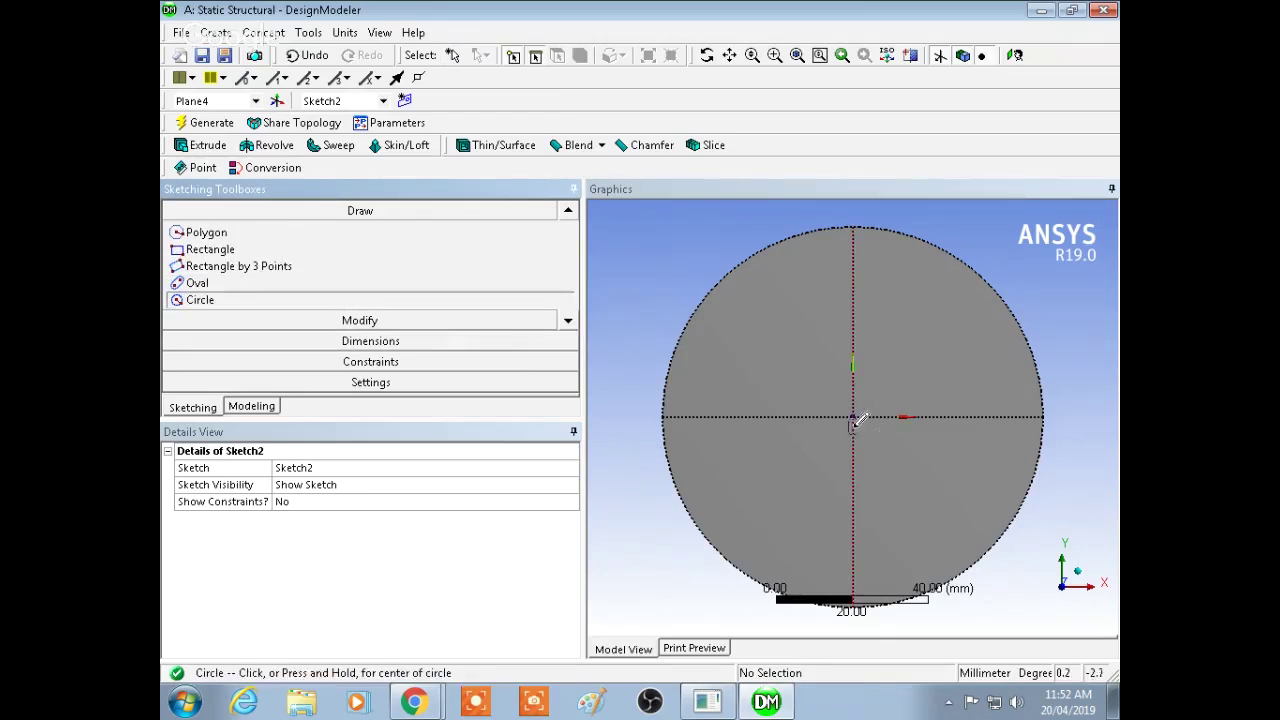
{"action": "left_click", "coordinate": [855, 418]}
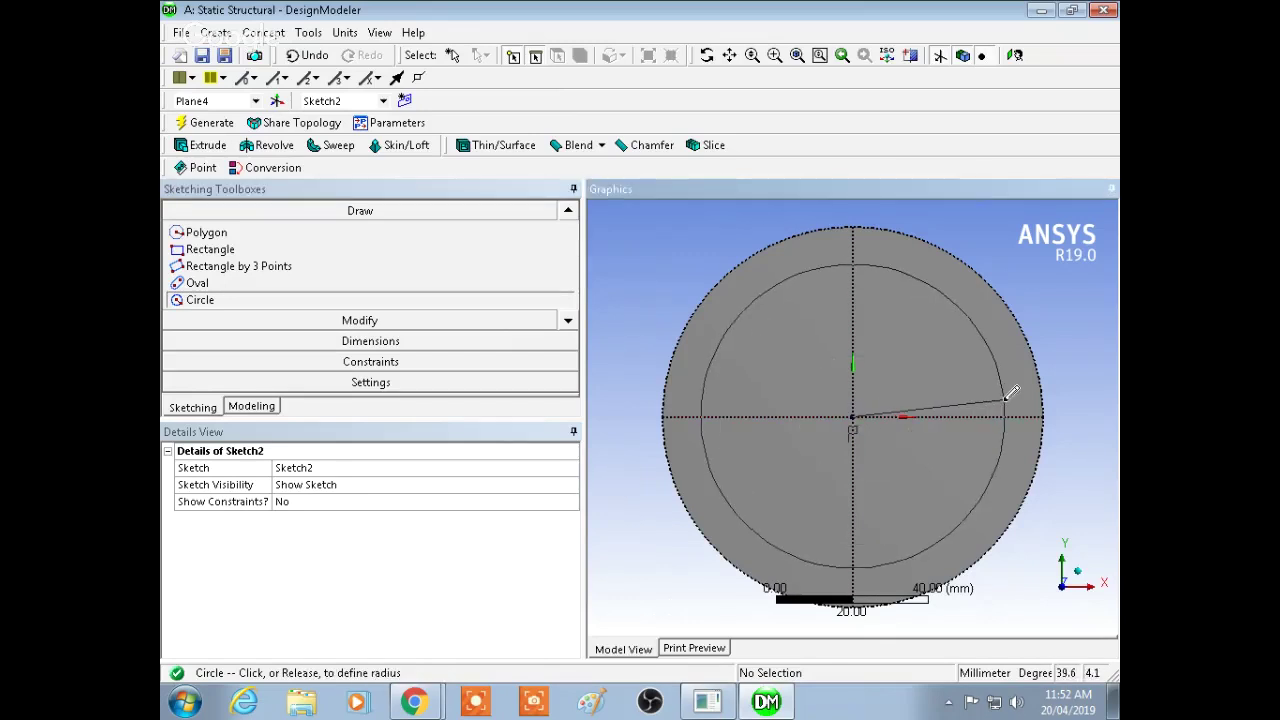
{"action": "left_click", "coordinate": [1010, 394]}
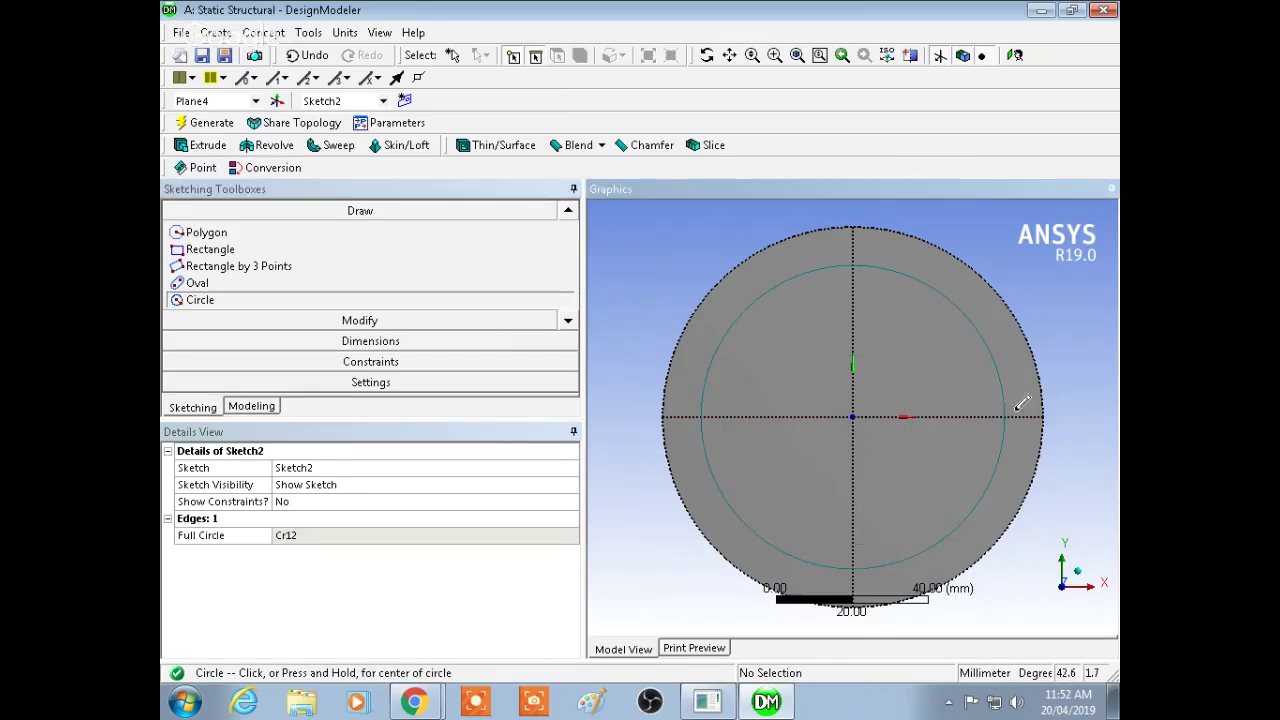
Dimension the Sketch2 circle's diameter D1 to 30 mm
{"action": "left_click", "coordinate": [401, 342]}
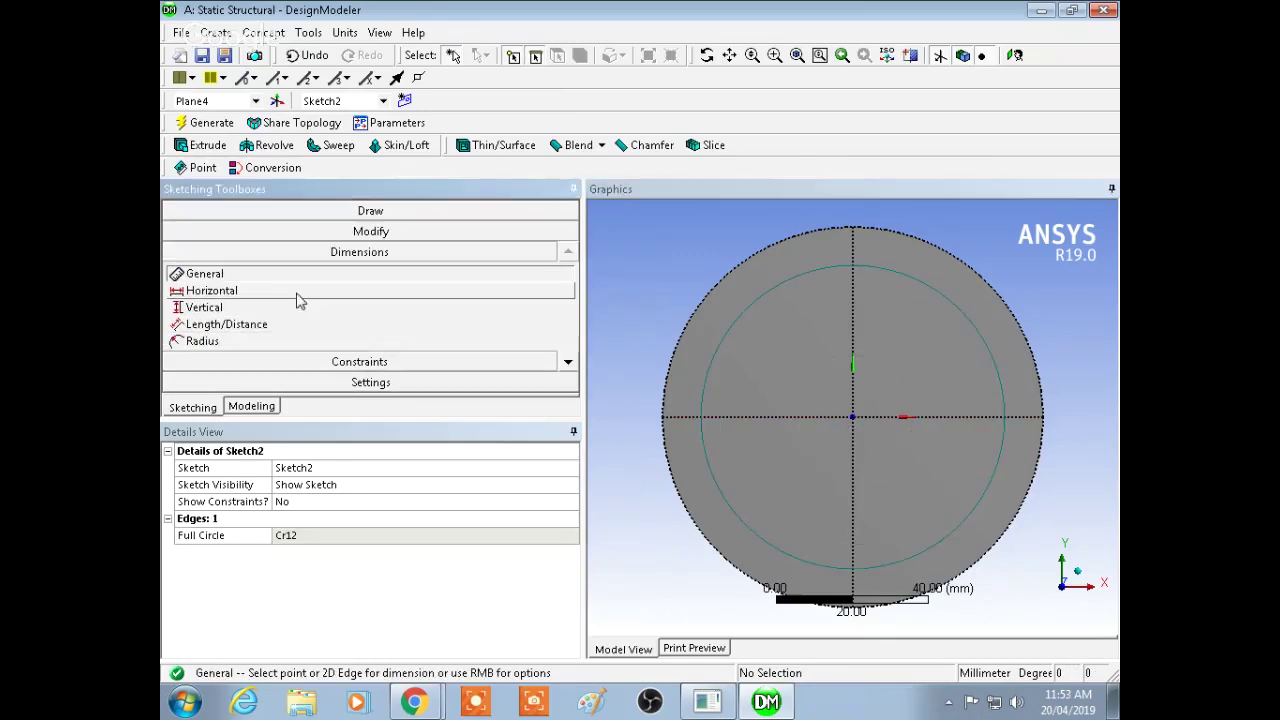
{"action": "left_click", "coordinate": [567, 364]}
{"action": "left_click", "coordinate": [294, 324]}
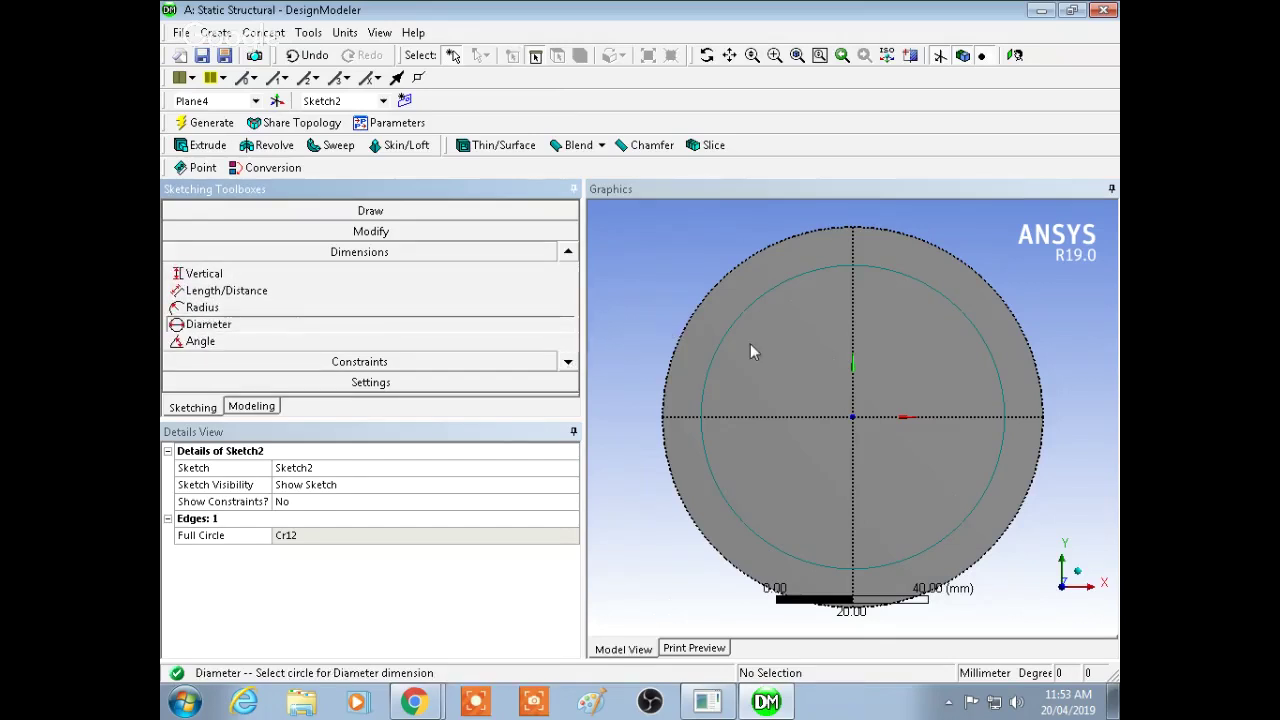
{"action": "left_click", "coordinate": [724, 335]}
{"action": "left_click", "coordinate": [632, 264]}
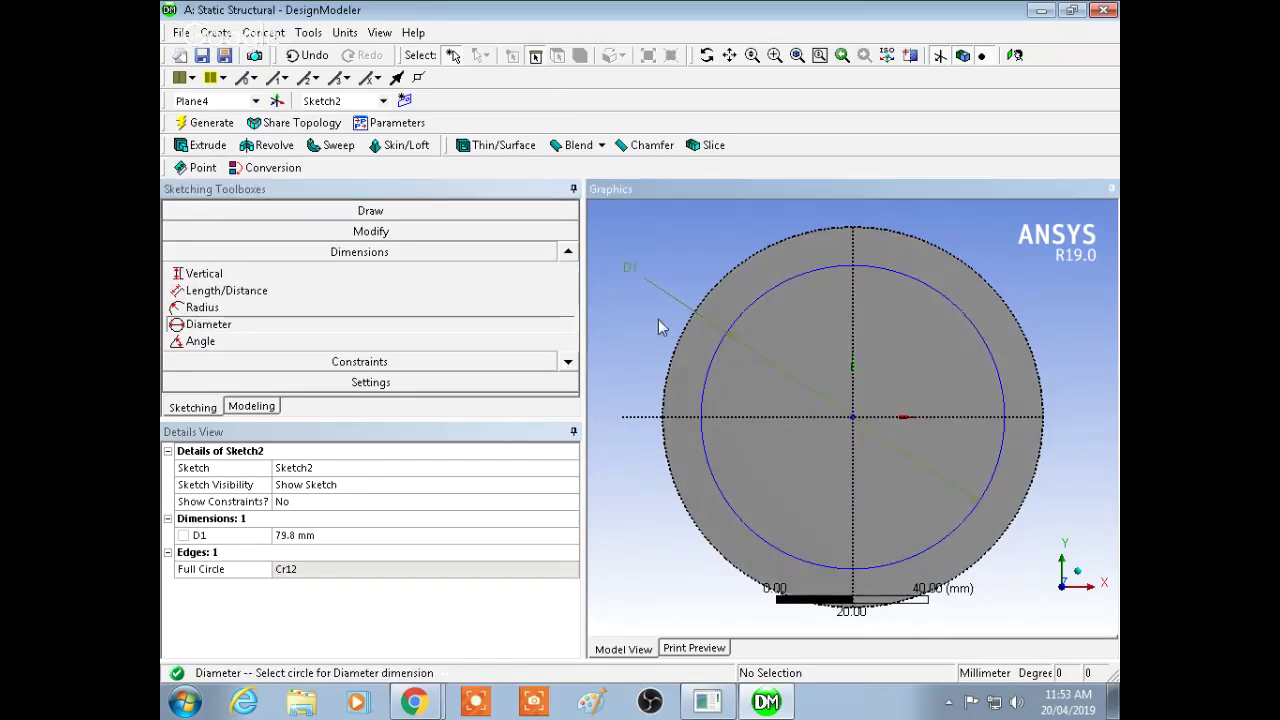
{"action": "left_click", "coordinate": [384, 536]}
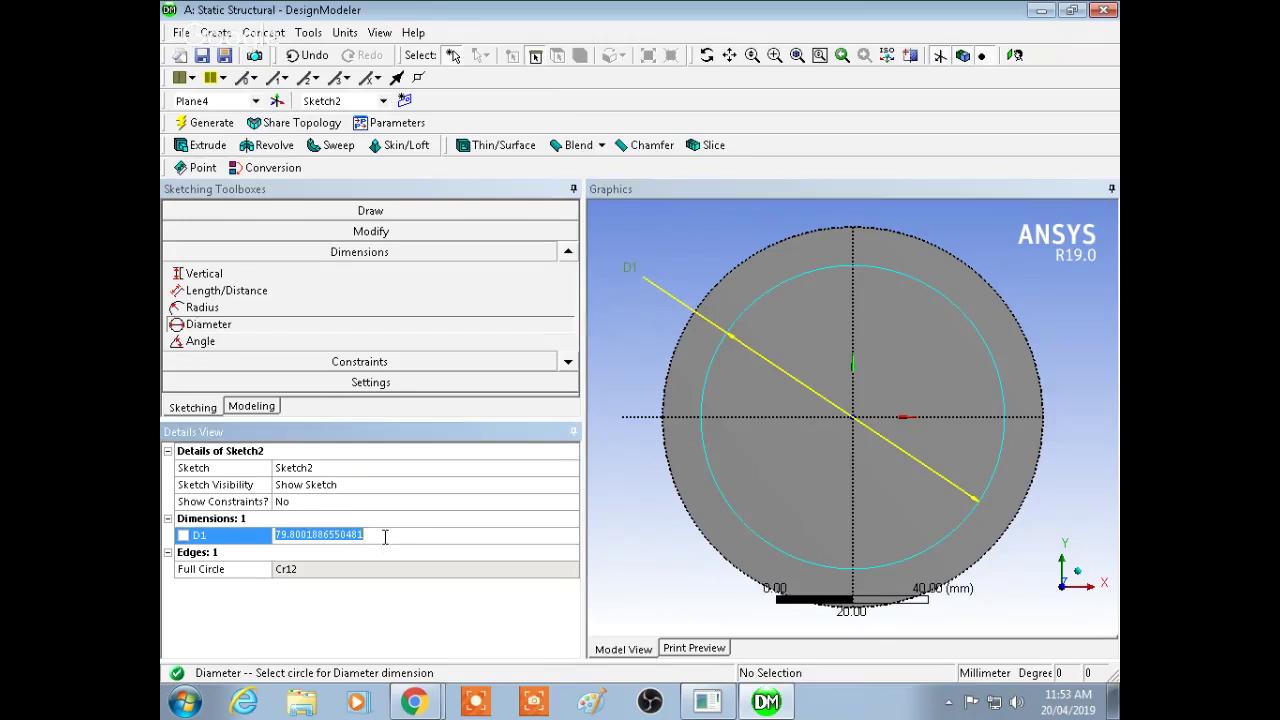
{"action": "type", "text": "30"}
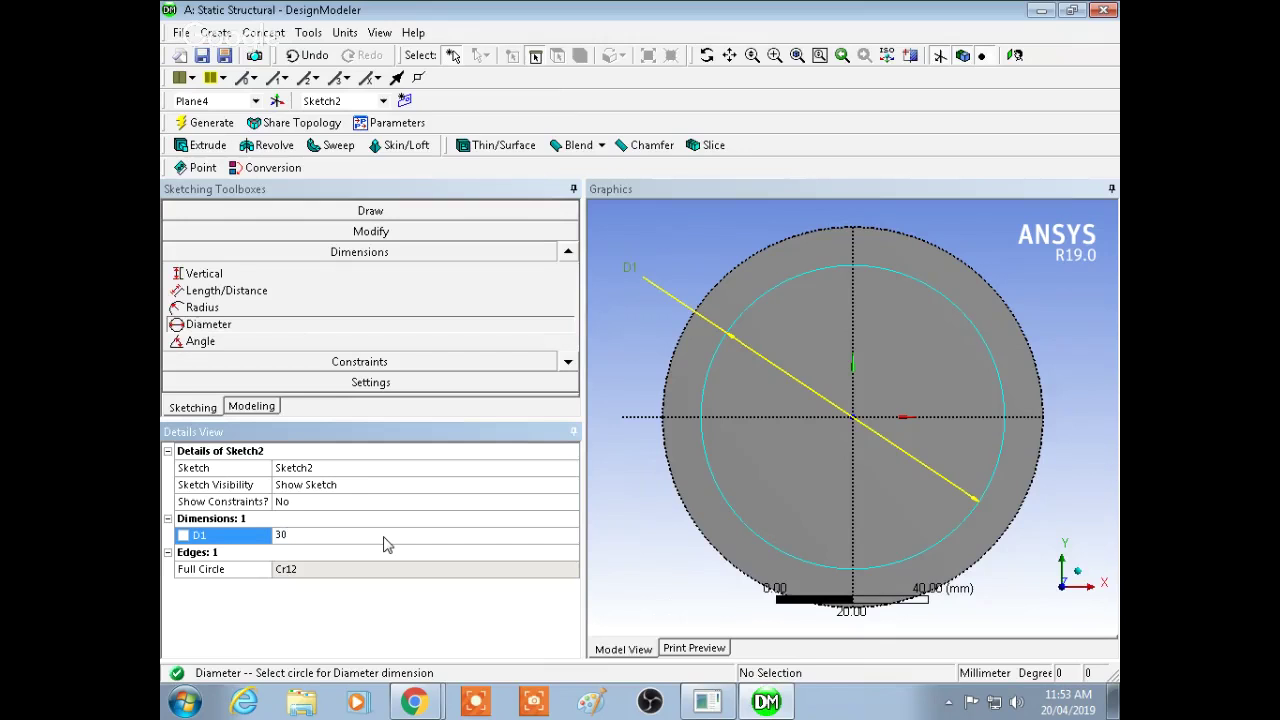
{"action": "key", "text": "Return"}
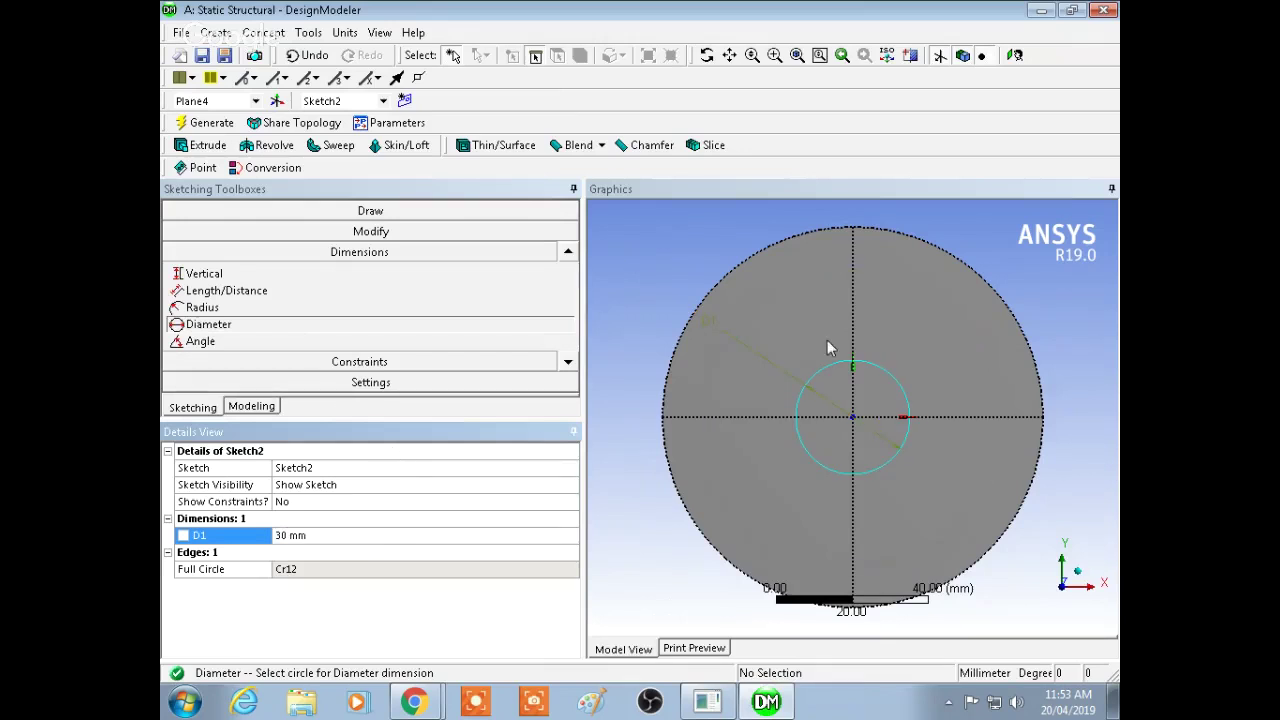
Inspect Sketch2 on the cylinder end in 3D and start Extrude2 from it
{"action": "middle_click_drag", "start_coordinate": [979, 314], "coordinate": [940, 311]}
{"action": "scroll", "coordinate": [923, 331], "scroll_direction": "down", "scroll_amount": 3}
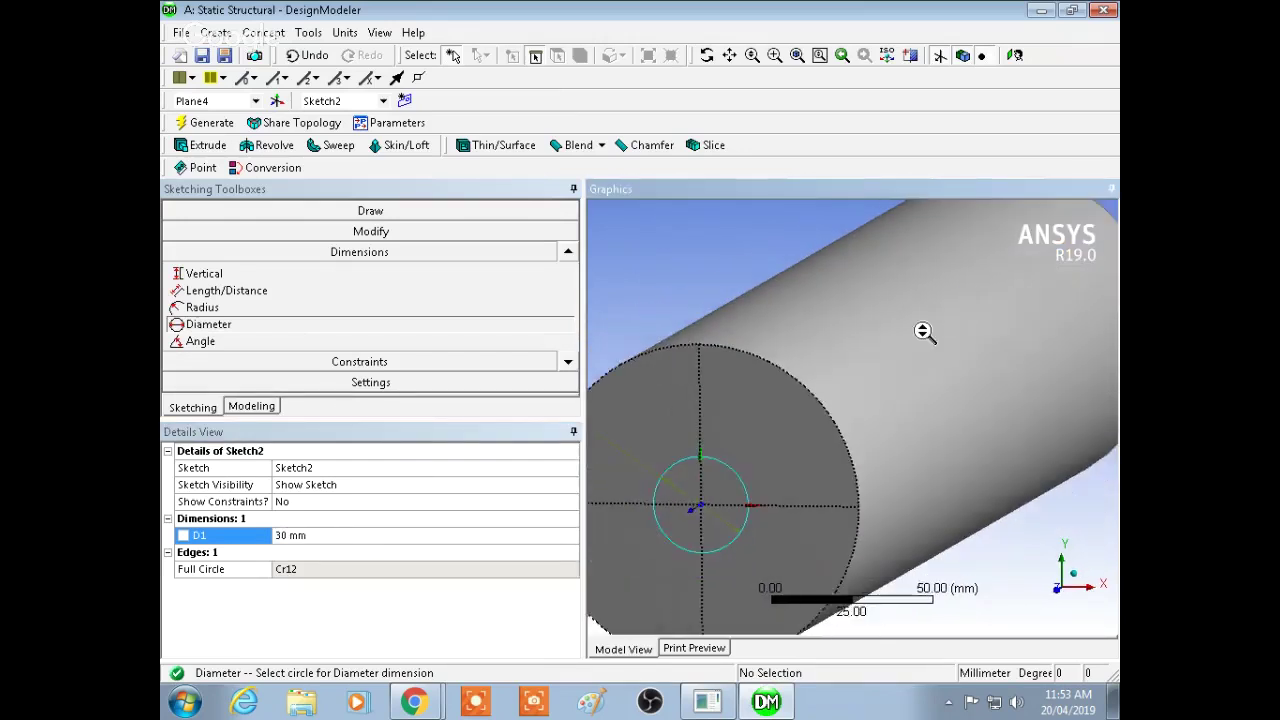
{"action": "middle_click_drag", "start_coordinate": [909, 434], "coordinate": [875, 390]}
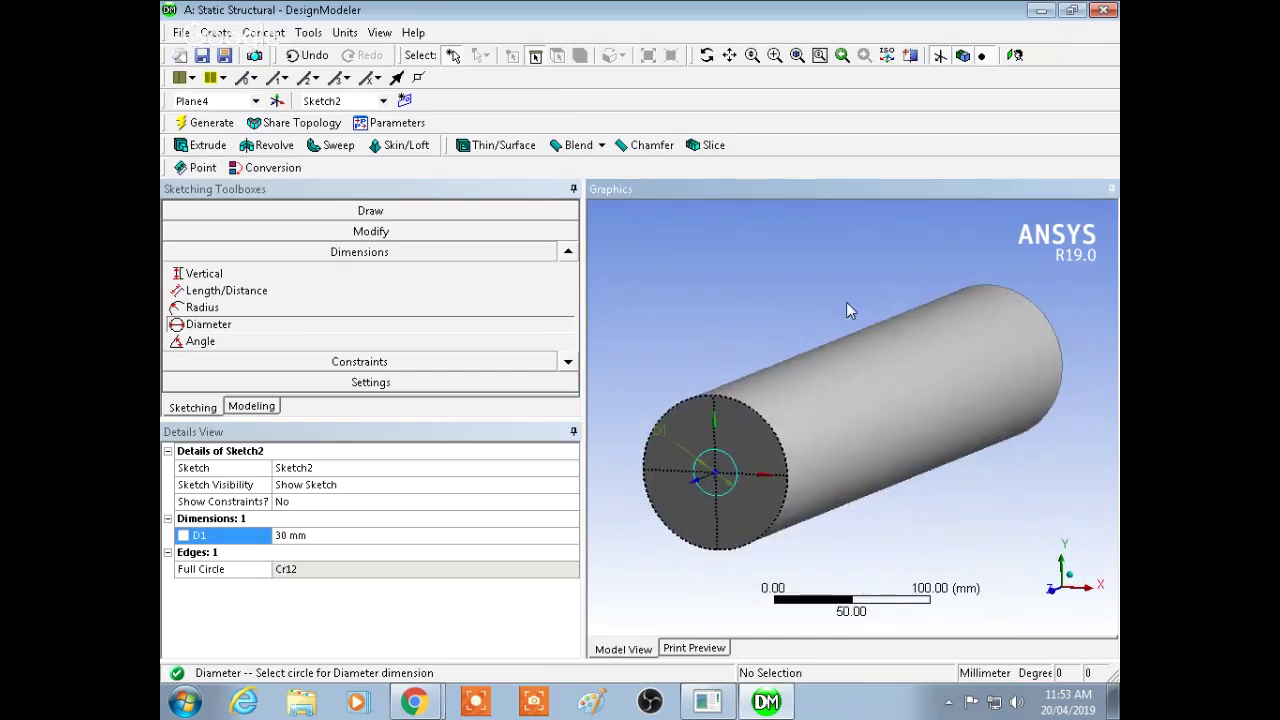
{"action": "scroll", "coordinate": [855, 361], "scroll_direction": "down", "scroll_amount": 2}
{"action": "middle_click_drag", "start_coordinate": [826, 323], "coordinate": [946, 324], "text": "ctrl"}
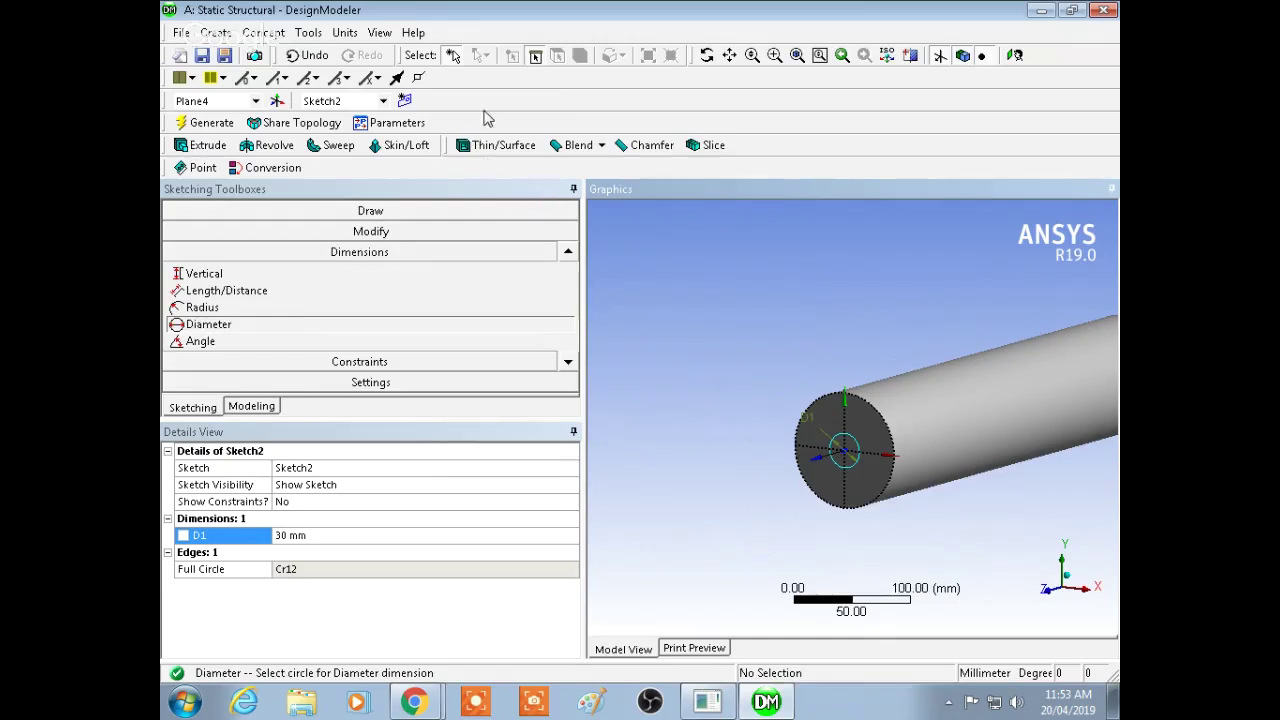
{"action": "left_click", "coordinate": [205, 145]}
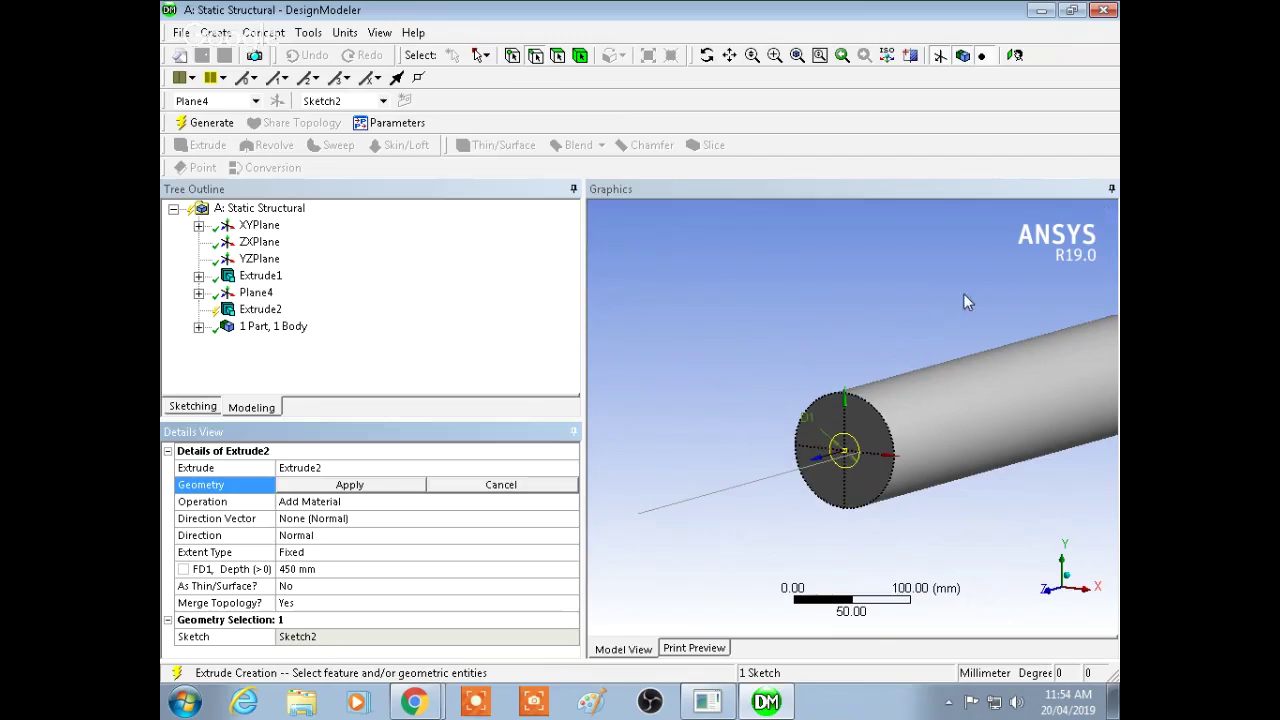
Extrude Sketch2 into a 400 mm long shaft and generate it
{"action": "middle_click_drag", "start_coordinate": [896, 302], "coordinate": [697, 328]}
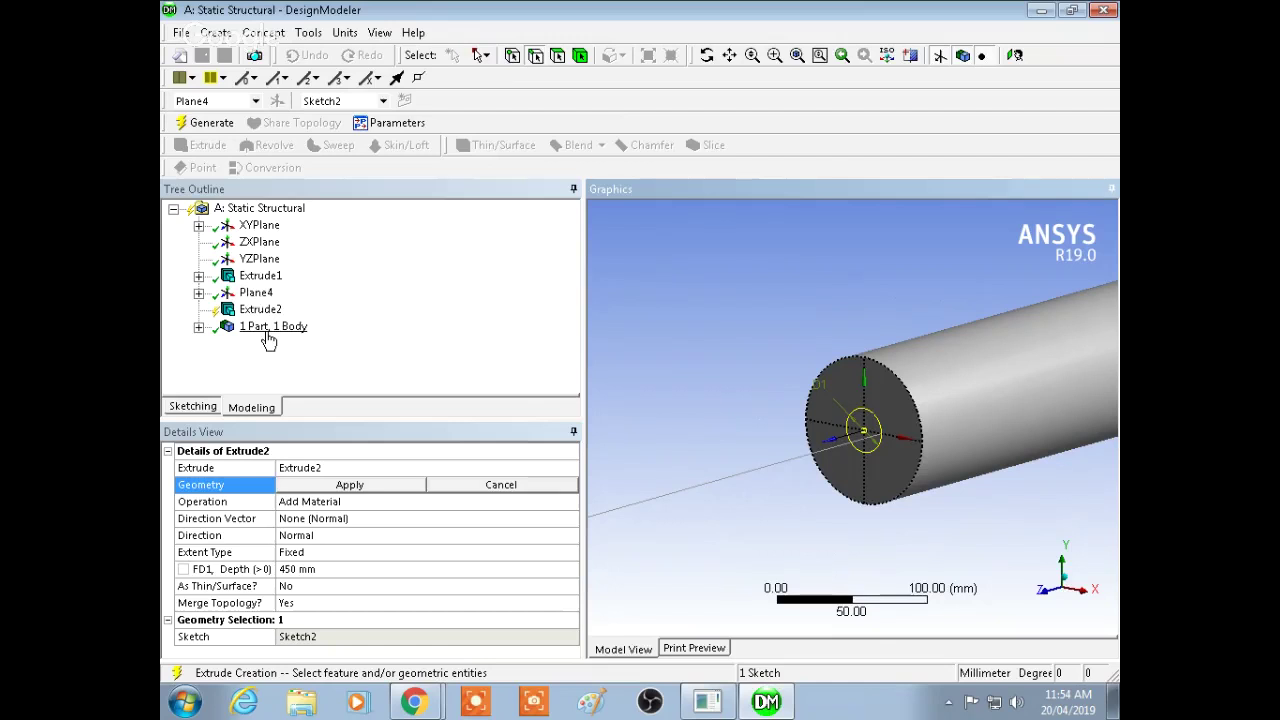
{"action": "left_click", "coordinate": [366, 486]}
{"action": "left_click_drag", "start_coordinate": [740, 343], "coordinate": [754, 414]}
{"action": "scroll", "coordinate": [847, 400], "scroll_direction": "down", "scroll_amount": 2}
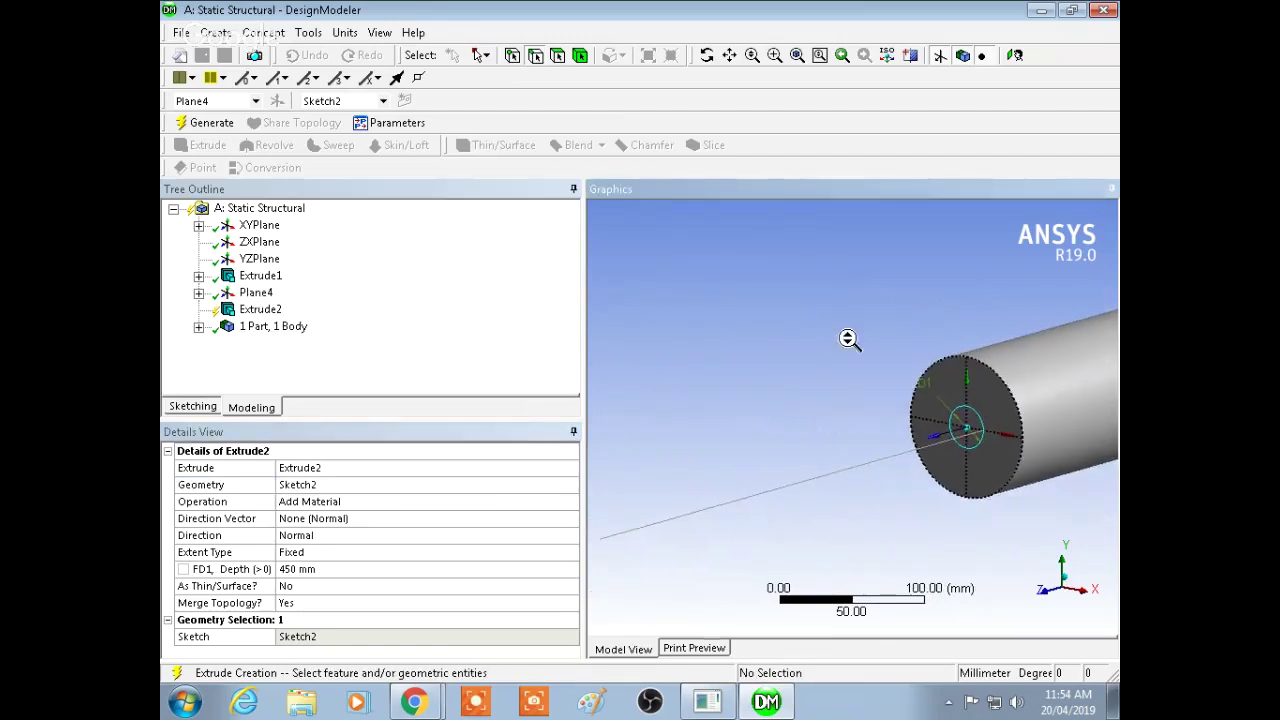
{"action": "left_click", "coordinate": [322, 569]}
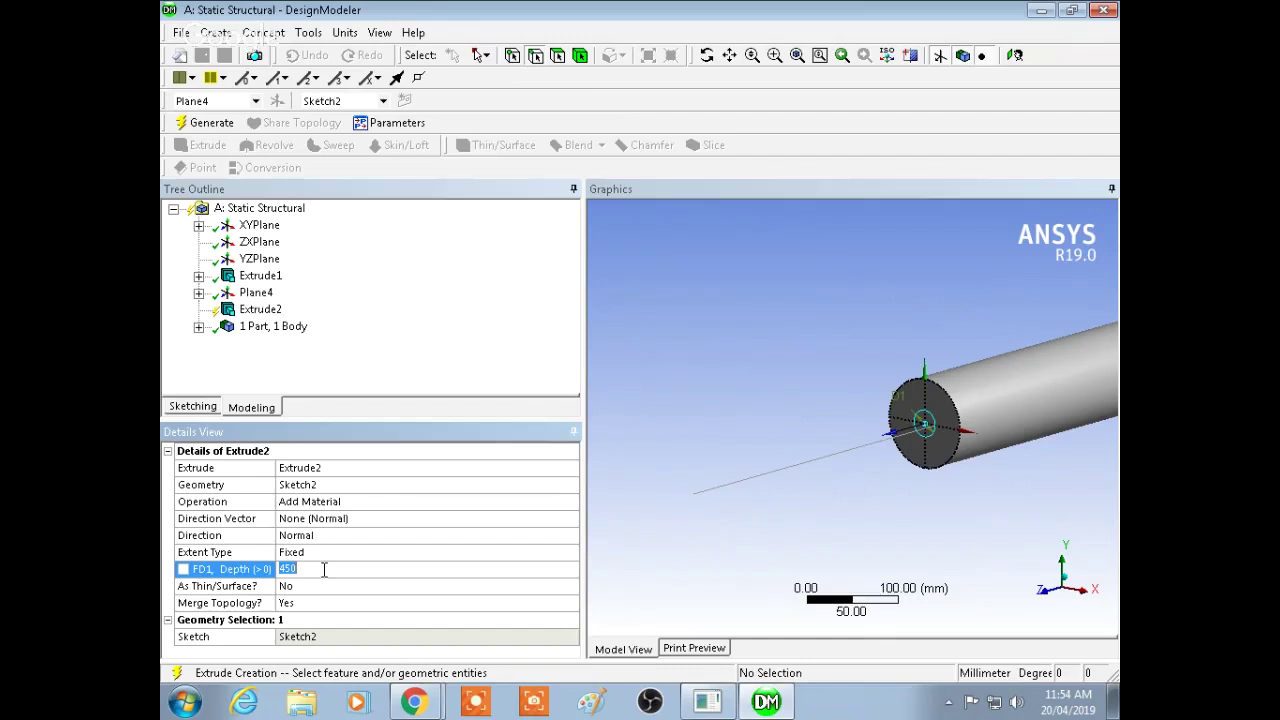
{"action": "type", "text": "40"}
{"action": "key", "text": "Return"}
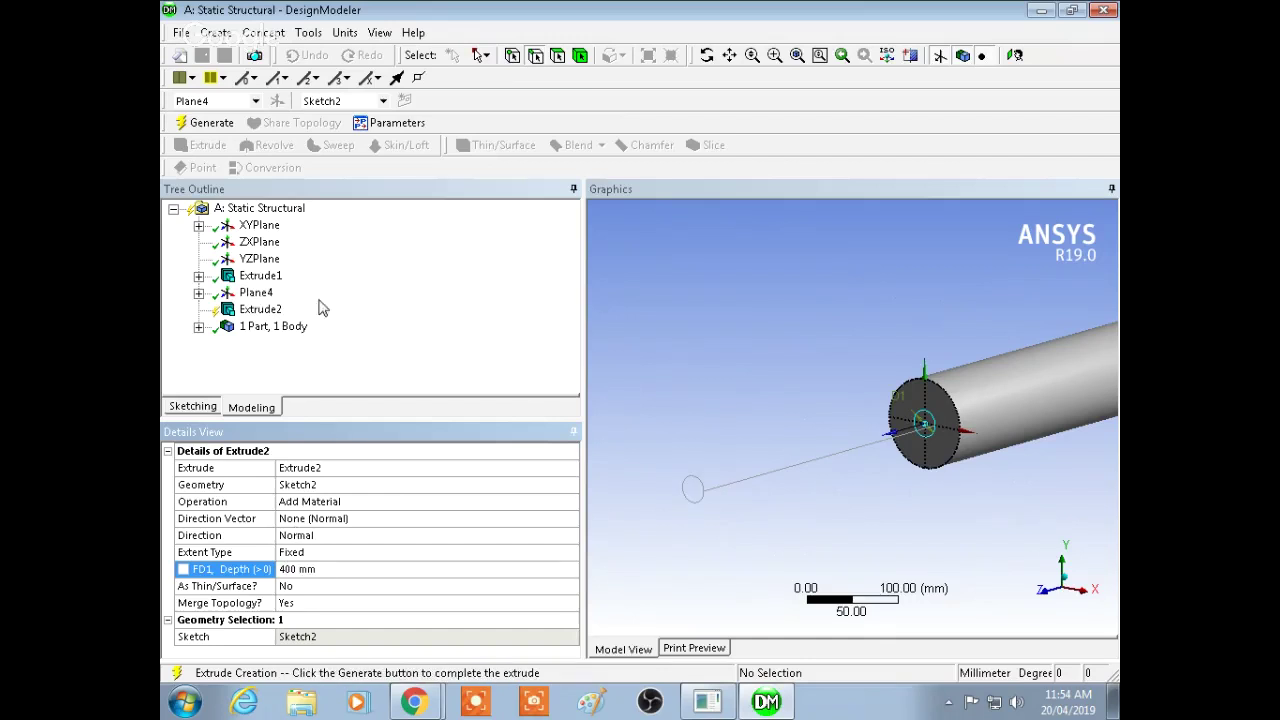
{"action": "left_click", "coordinate": [208, 122]}
{"action": "mouse_move", "coordinate": [868, 394]}
{"action": "middle_mouse_down"}
{"action": "mouse_move", "coordinate": [895, 388]}
{"action": "mouse_move", "coordinate": [876, 405]}
{"action": "middle_mouse_up"}
{"action": "scroll", "coordinate": [905, 440], "scroll_direction": "up", "scroll_amount": 5}
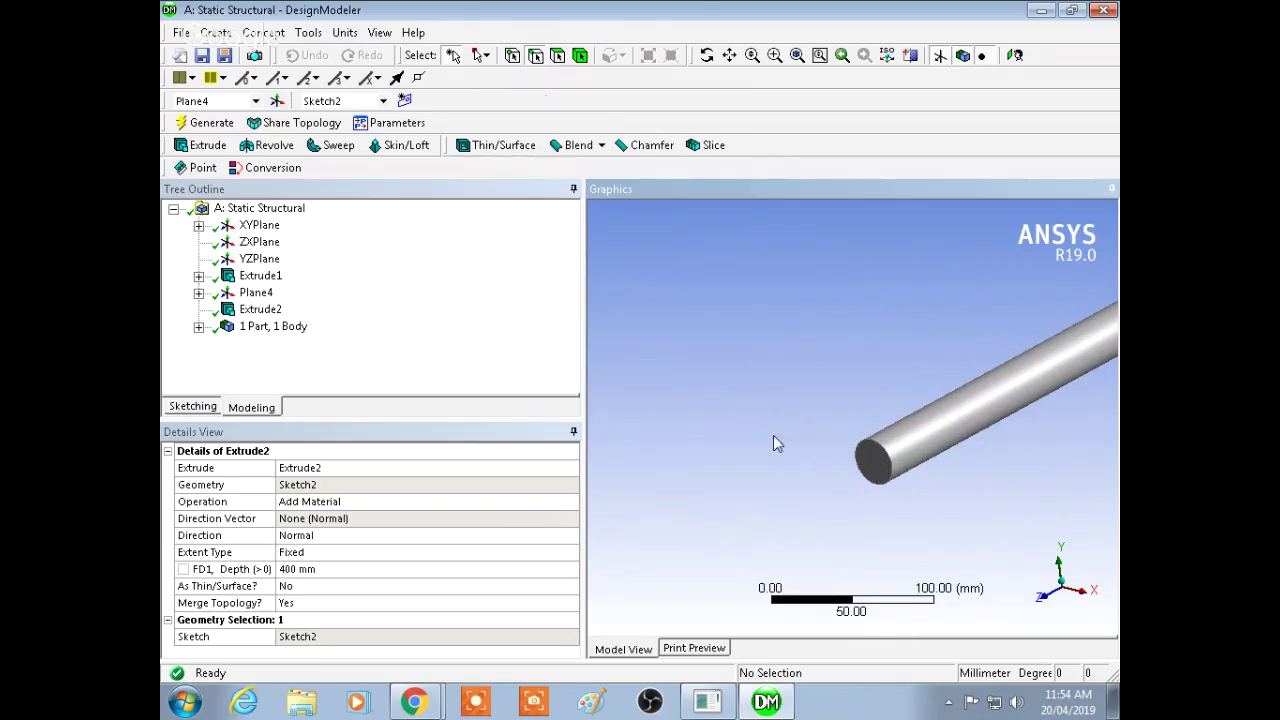
Create Plane5 and a new Sketch3 on the shaft's end face
{"action": "left_click", "coordinate": [887, 475]}
{"action": "left_click", "coordinate": [277, 100]}
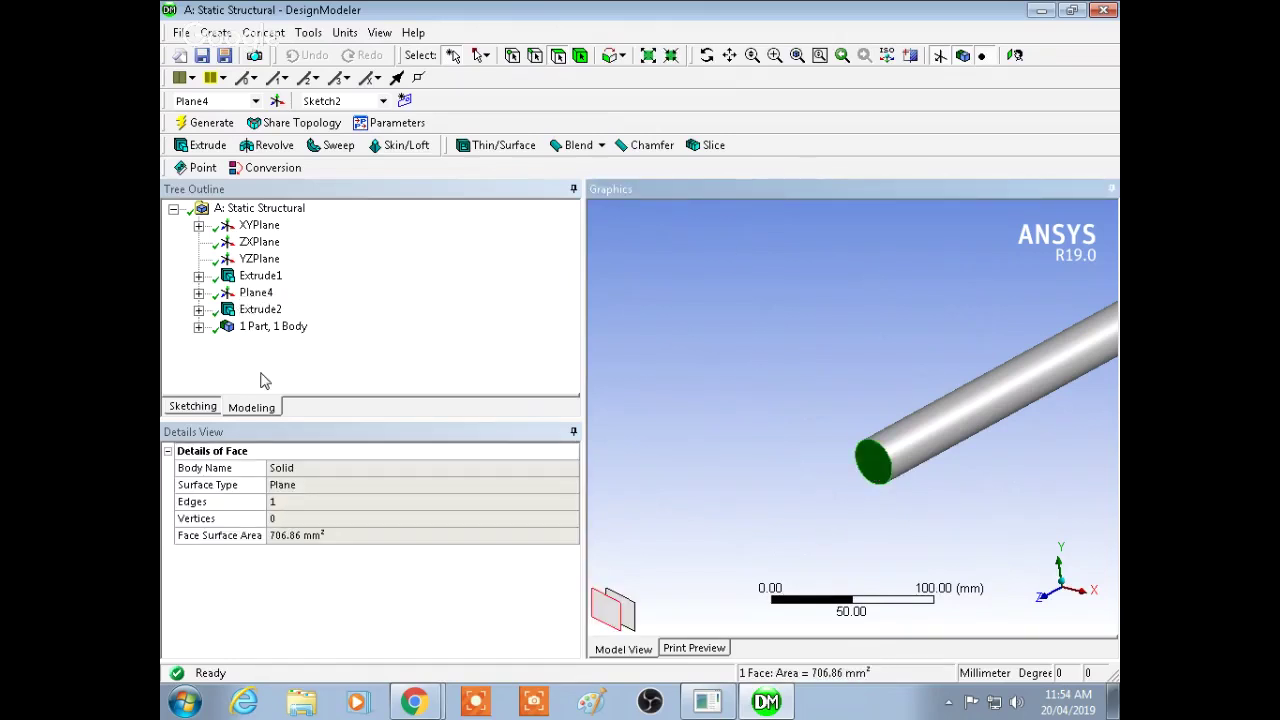
{"action": "left_click", "coordinate": [192, 406]}
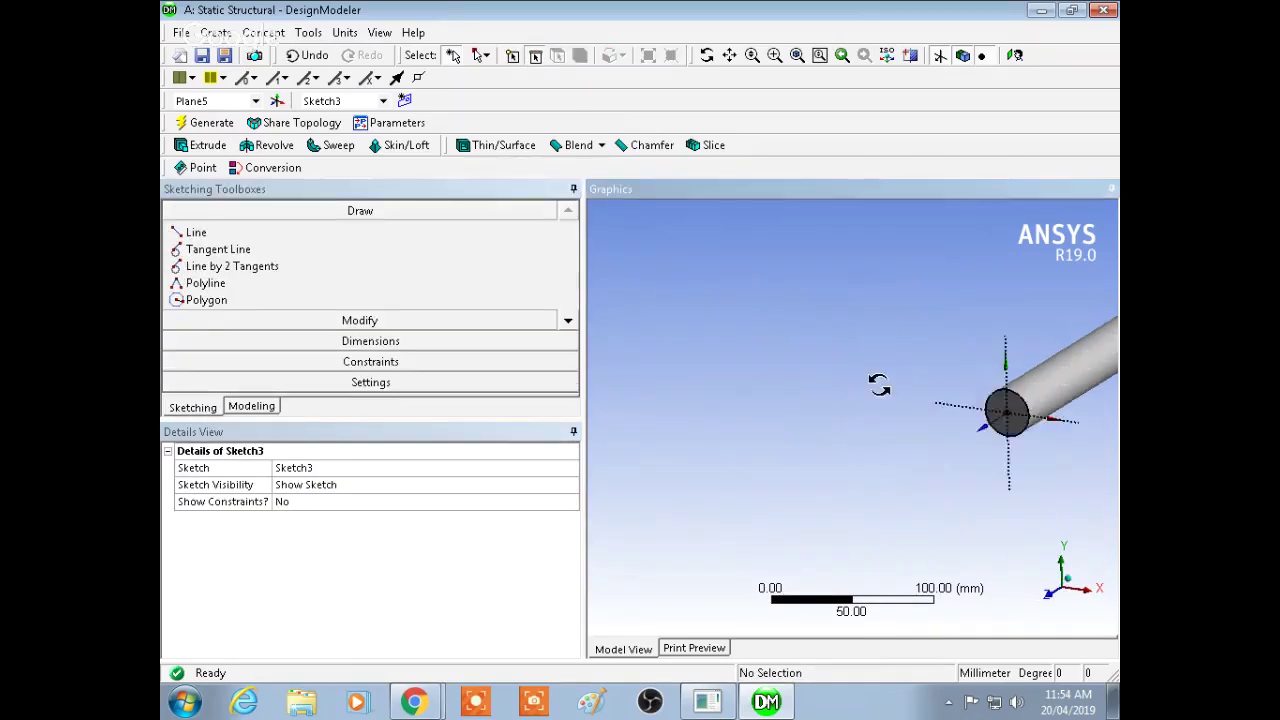
Look at the sketch plane and draw a large circle centred at the origin
{"action": "left_click", "coordinate": [1015, 56]}
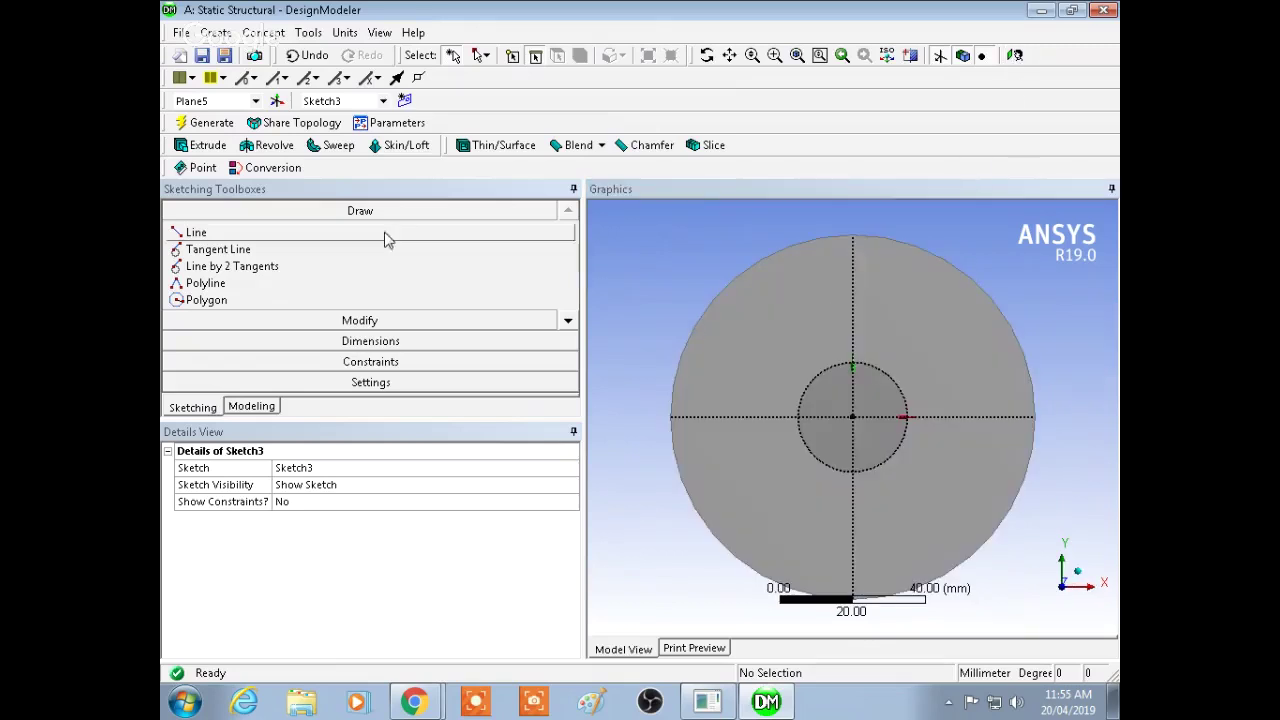
{"action": "left_click", "coordinate": [567, 321]}
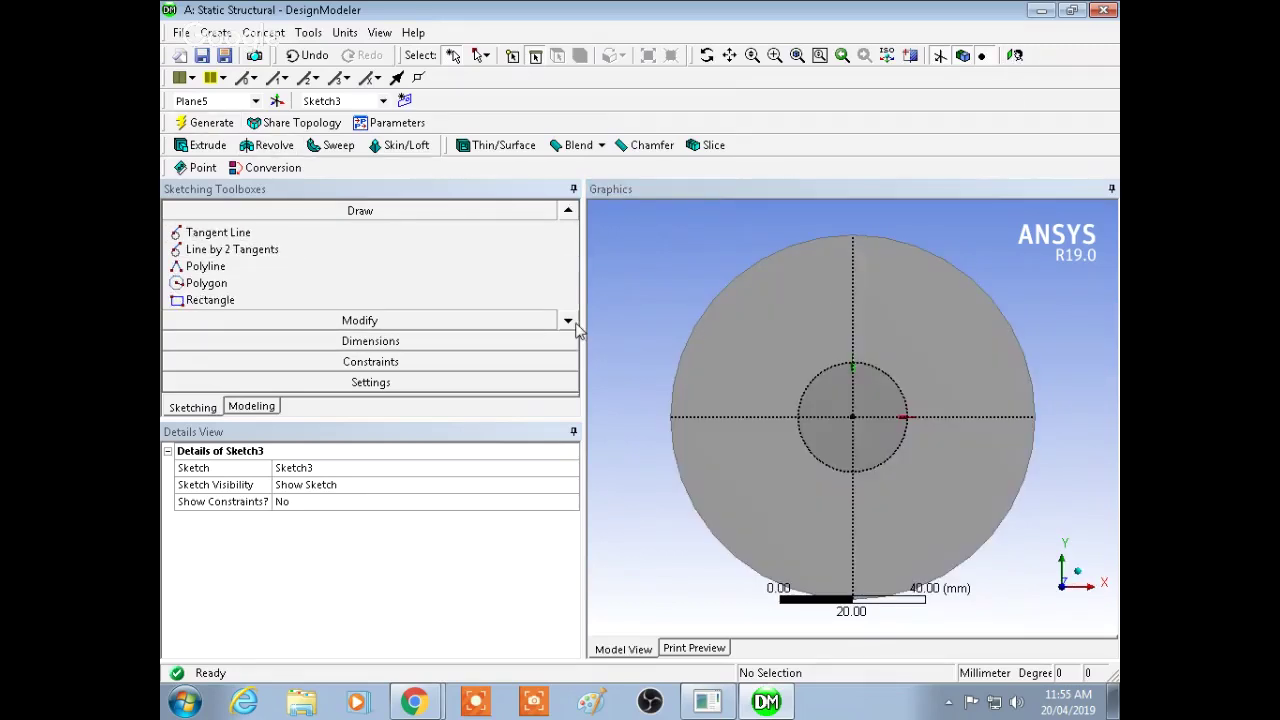
{"action": "left_click", "coordinate": [567, 321]}
{"action": "left_click", "coordinate": [567, 321]}
{"action": "left_click", "coordinate": [567, 321]}
{"action": "left_click", "coordinate": [567, 321]}
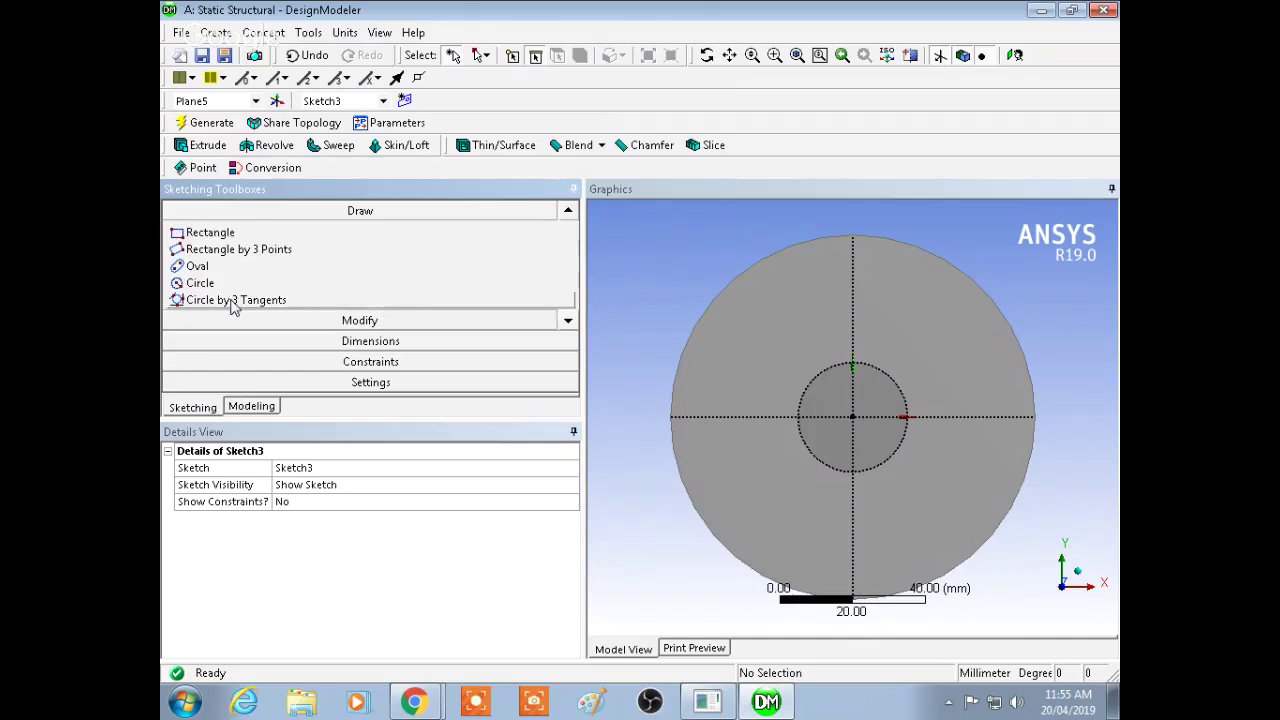
{"action": "left_click", "coordinate": [200, 283]}
{"action": "left_click", "coordinate": [852, 416]}
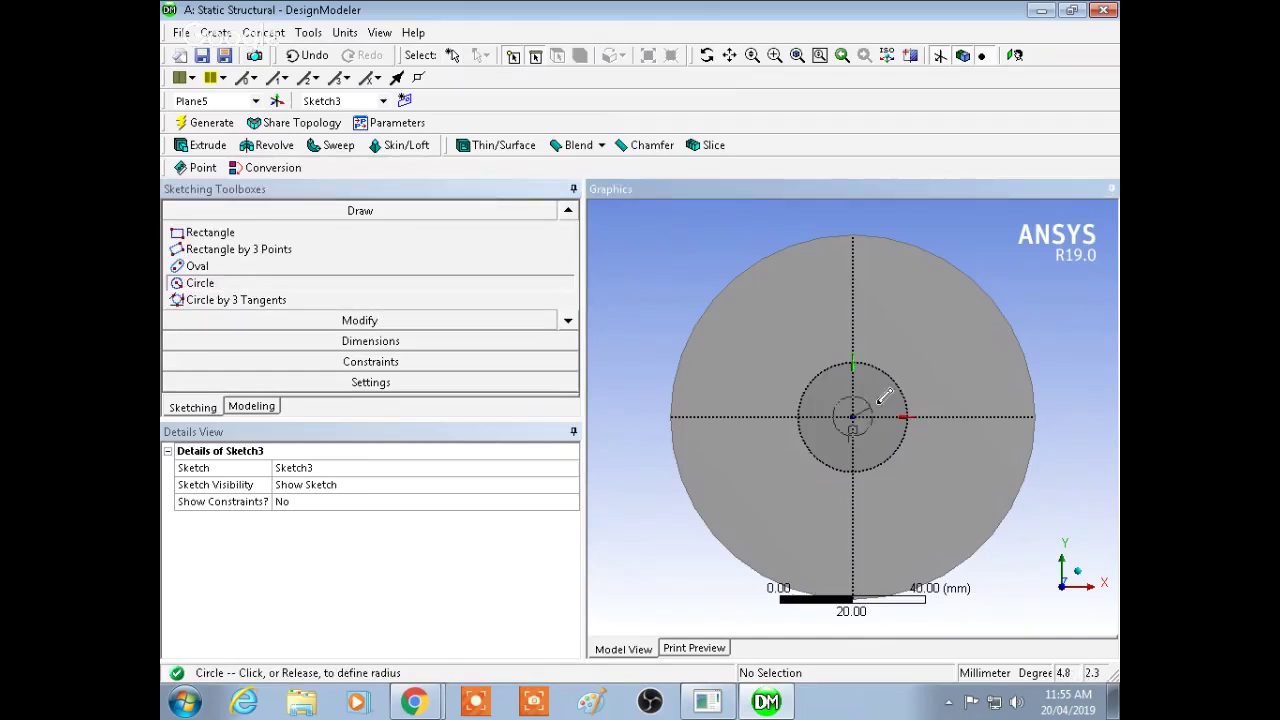
{"action": "left_click", "coordinate": [1065, 280]}
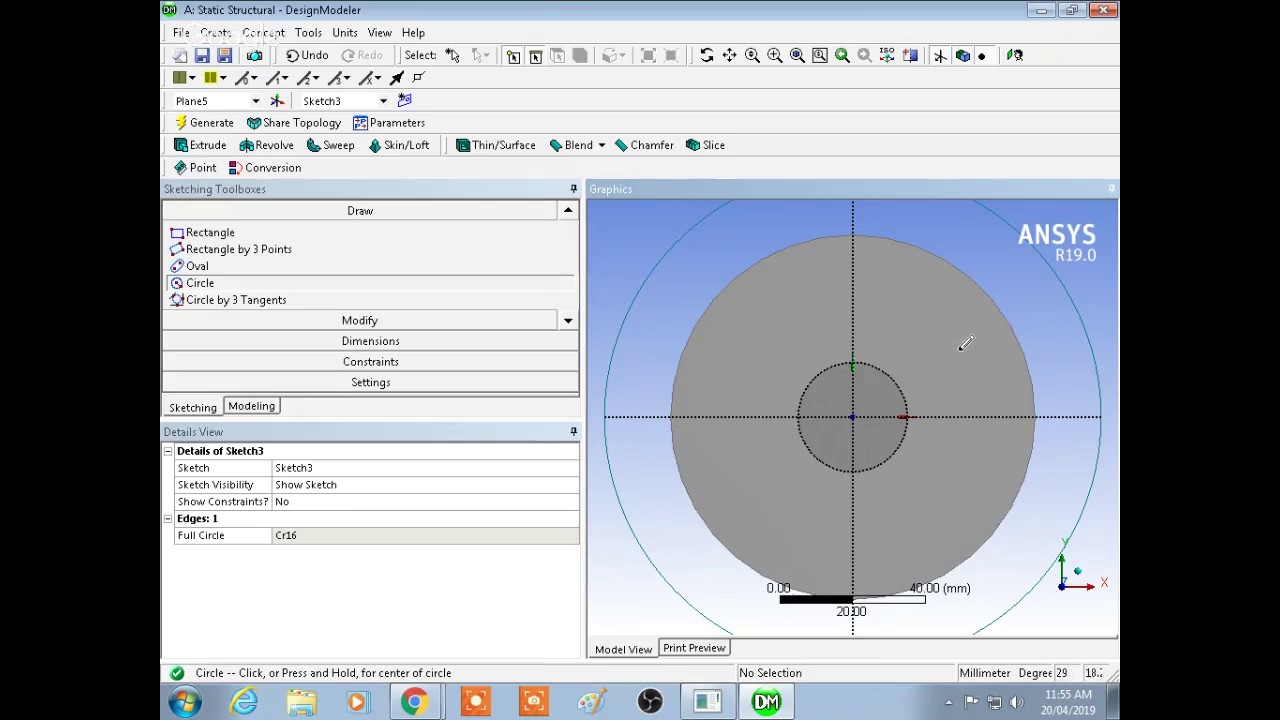
Delete the accidental small circle drawn near the origin
{"action": "left_click", "coordinate": [852, 416]}
{"action": "left_click", "coordinate": [905, 416]}
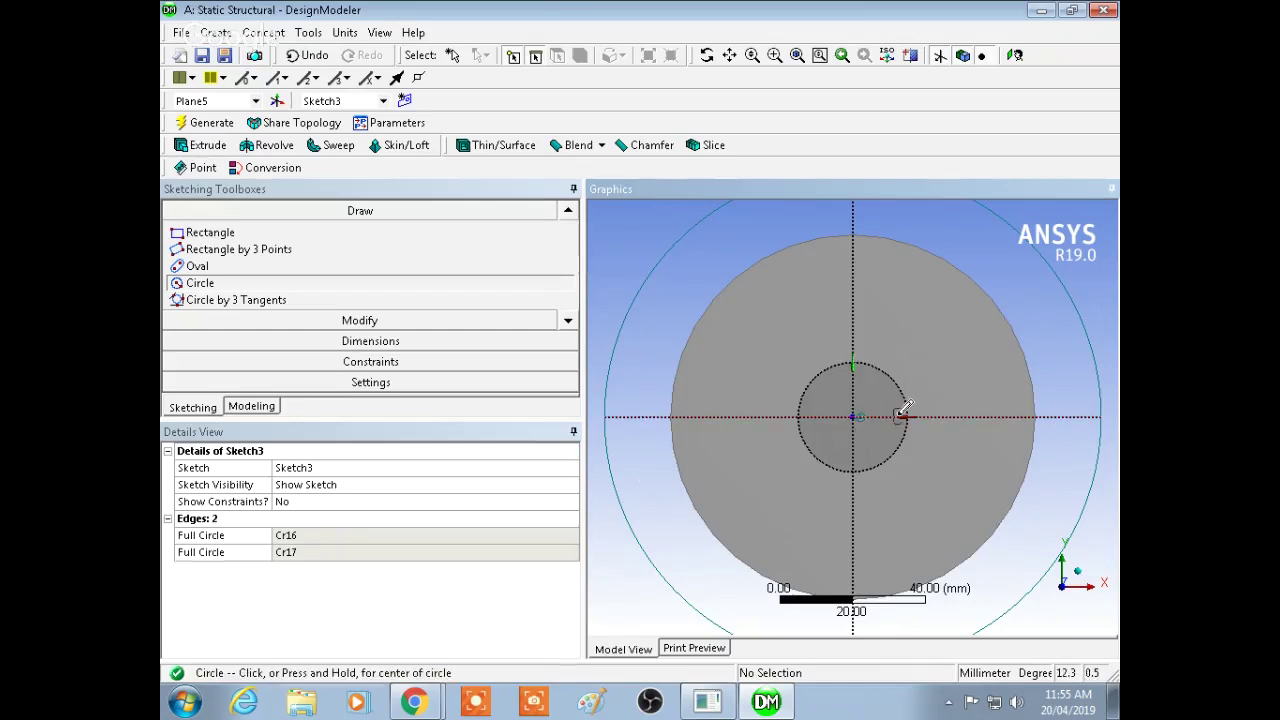
{"action": "key", "text": "Escape"}
{"action": "left_click", "coordinate": [863, 424]}
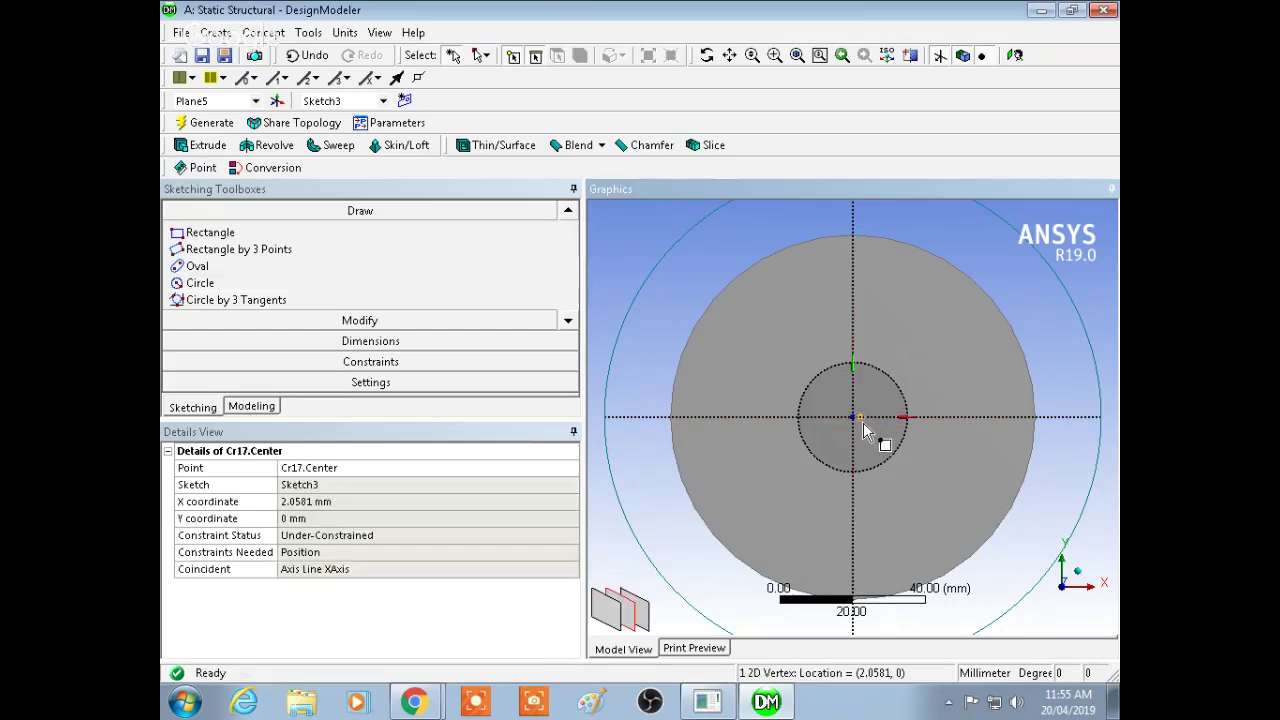
{"action": "left_click", "coordinate": [863, 424], "text": "ctrl"}
{"action": "key", "text": "Delete"}
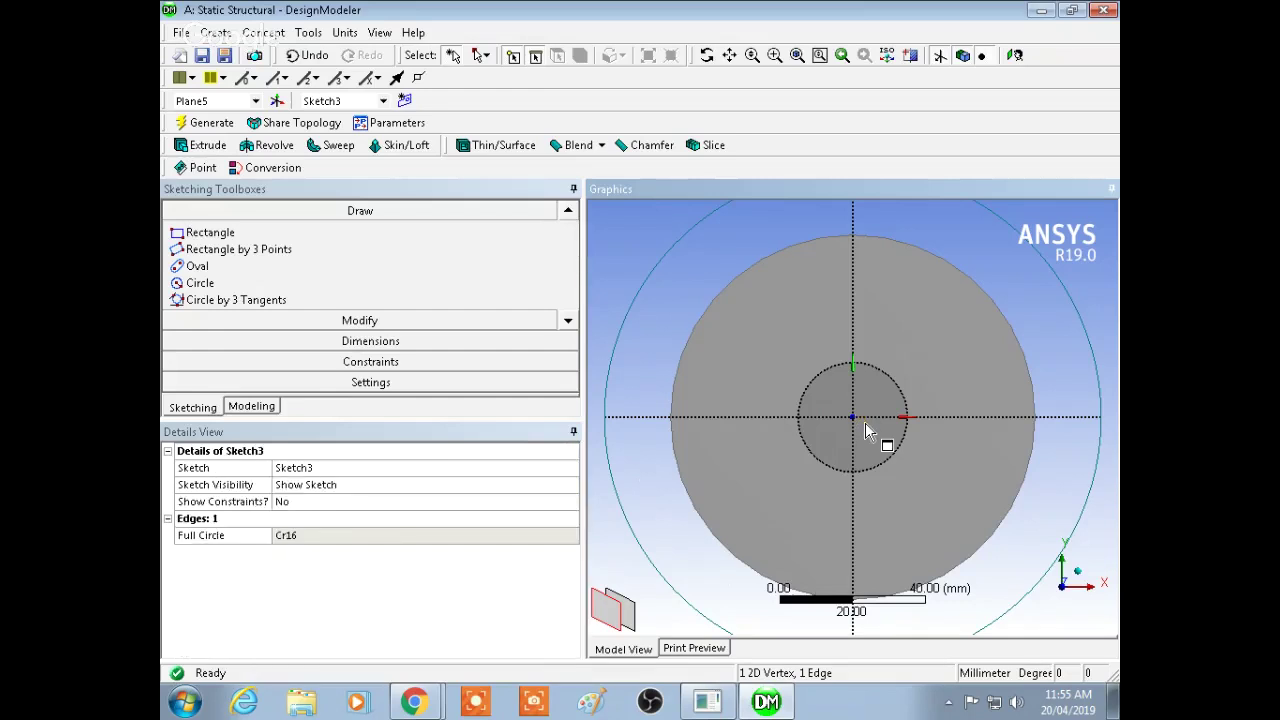
Add diameter dimension D1 to the large circle and set it to 50 mm
{"action": "mouse_move", "coordinate": [967, 343]}
{"action": "middle_mouse_down"}
{"action": "mouse_move", "coordinate": [960, 271]}
{"action": "mouse_move", "coordinate": [911, 371]}
{"action": "mouse_move", "coordinate": [929, 500]}
{"action": "mouse_move", "coordinate": [897, 470]}
{"action": "mouse_move", "coordinate": [920, 343]}
{"action": "mouse_move", "coordinate": [640, 360]}
{"action": "middle_mouse_up"}
{"action": "left_click", "coordinate": [450, 346]}
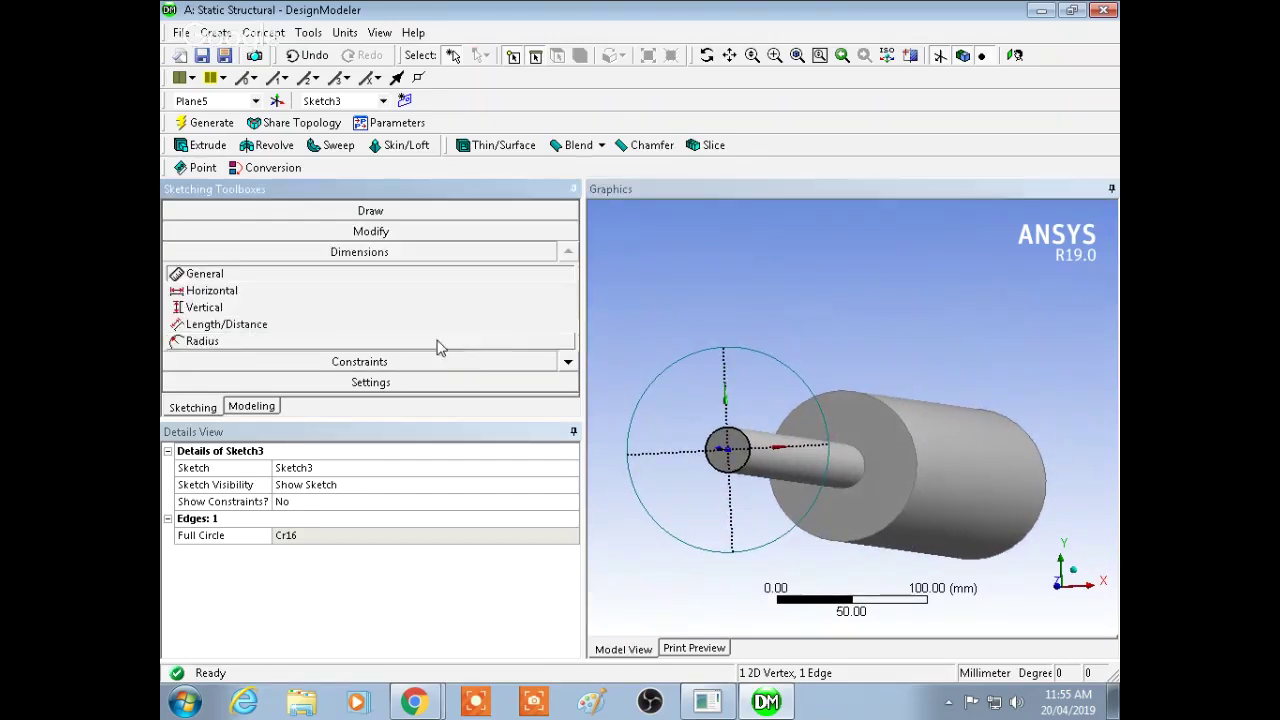
{"action": "left_click", "coordinate": [567, 364]}
{"action": "left_click", "coordinate": [567, 364]}
{"action": "left_click", "coordinate": [283, 326]}
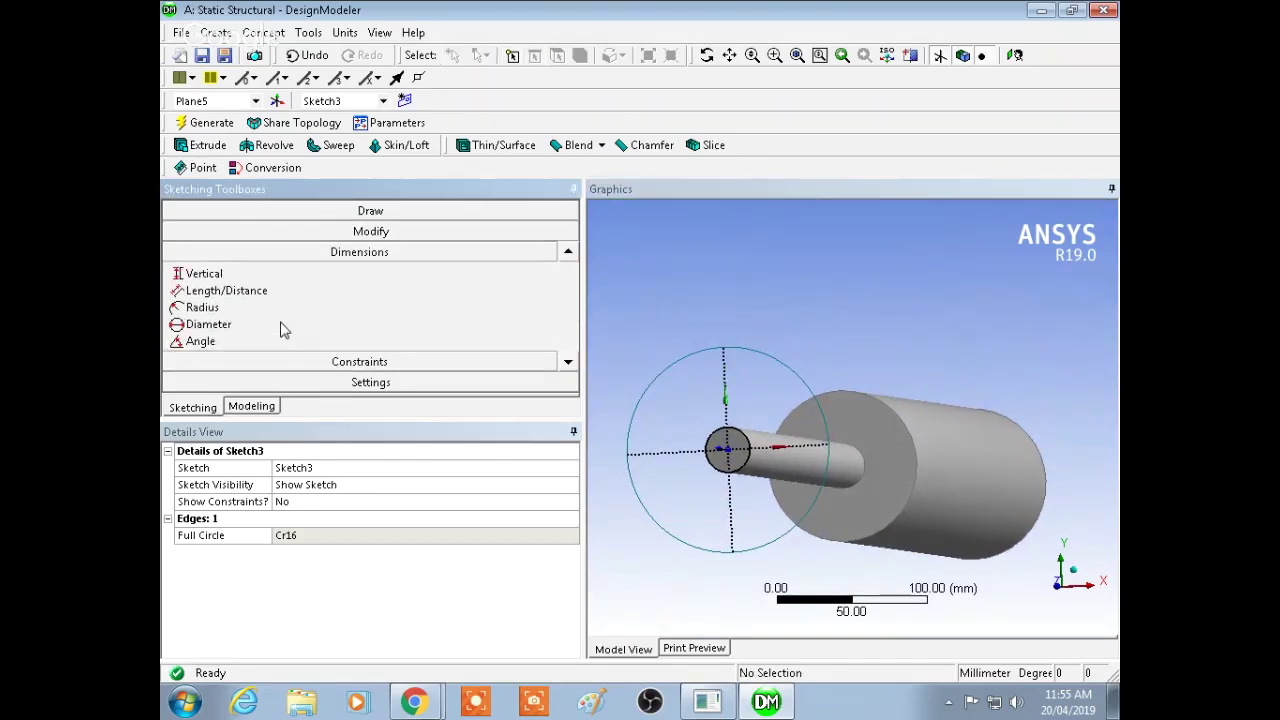
{"action": "left_click", "coordinate": [648, 385]}
{"action": "left_click", "coordinate": [656, 298]}
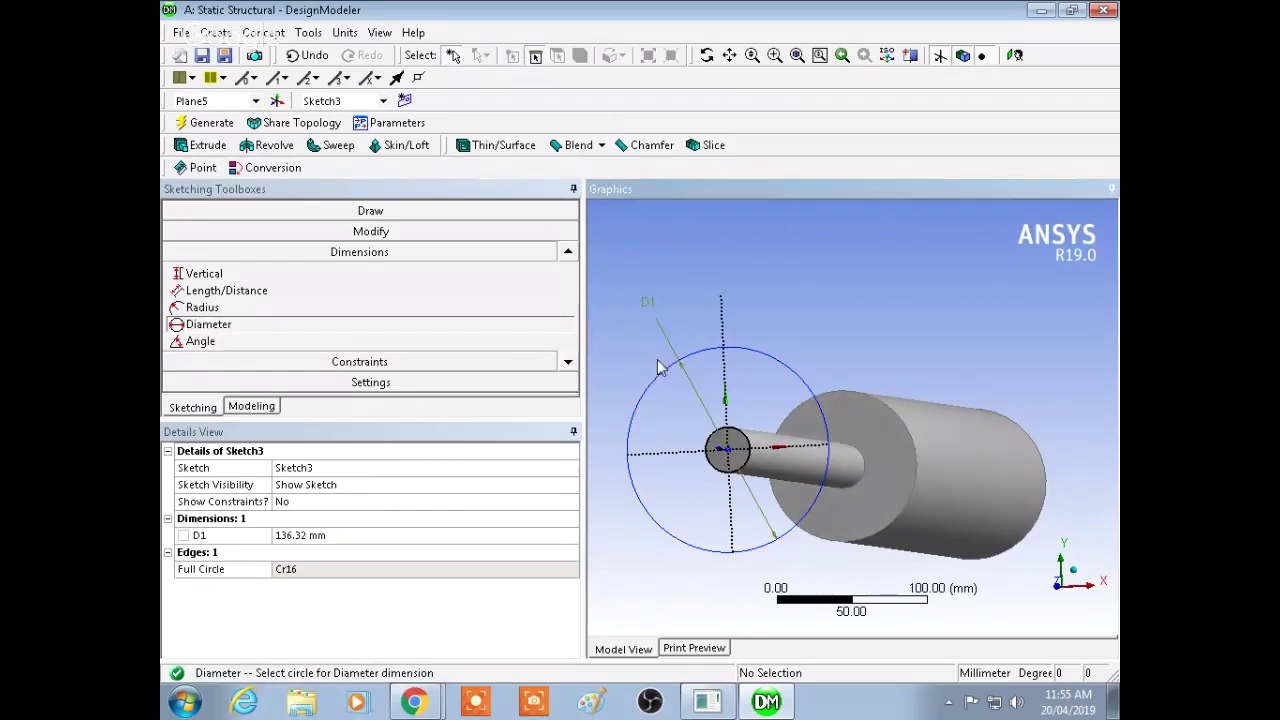
{"action": "left_click", "coordinate": [330, 535]}
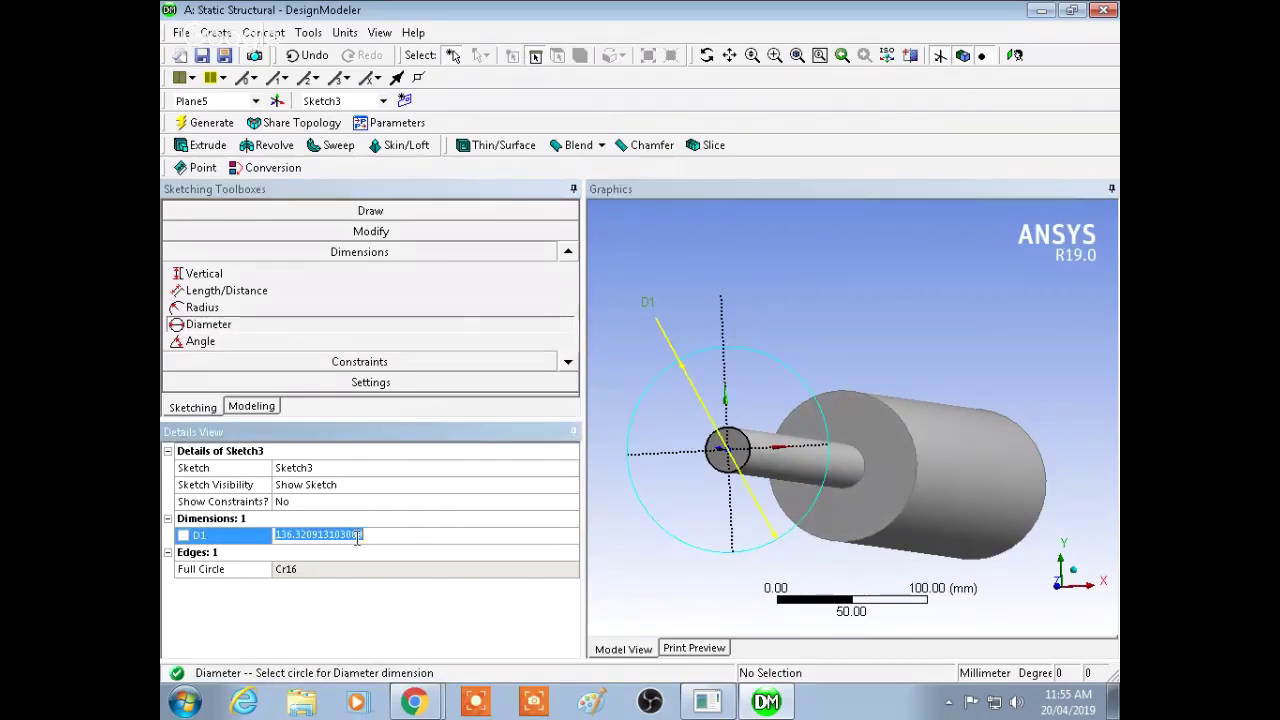
{"action": "type", "text": "50"}
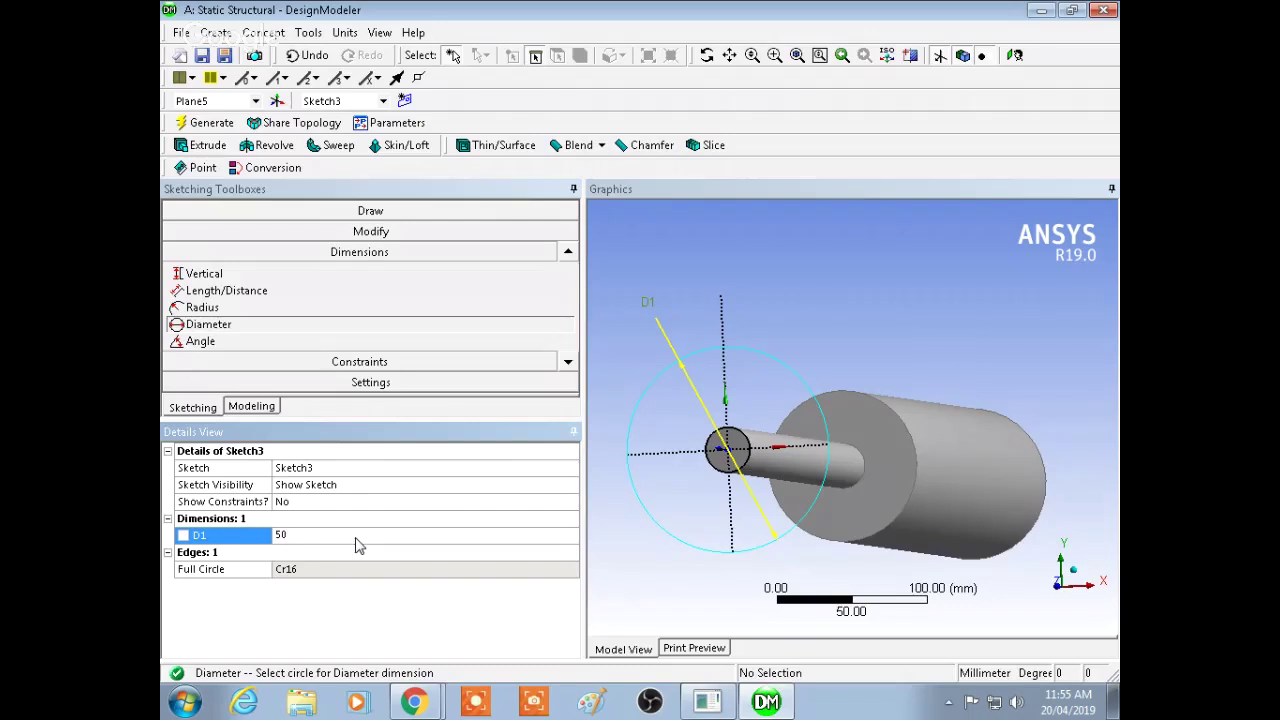
{"action": "key", "text": "Return"}
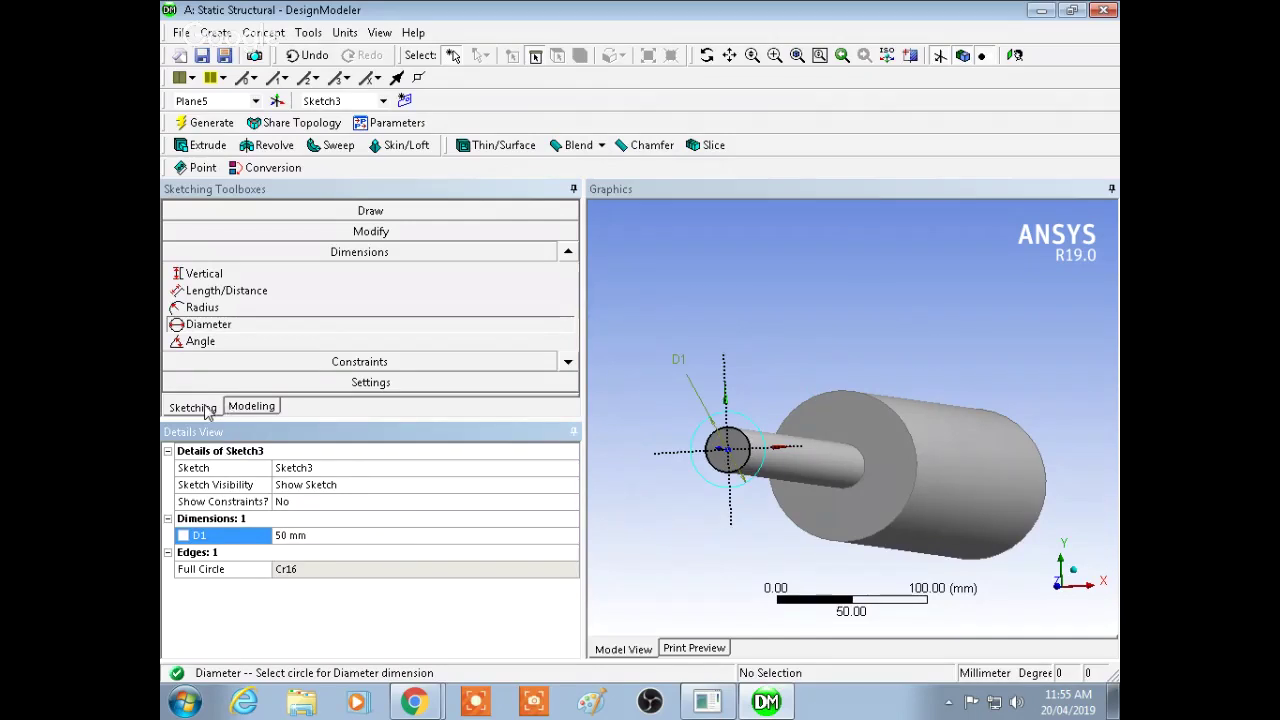
{"action": "middle_click_drag", "start_coordinate": [680, 355], "coordinate": [740, 340]}
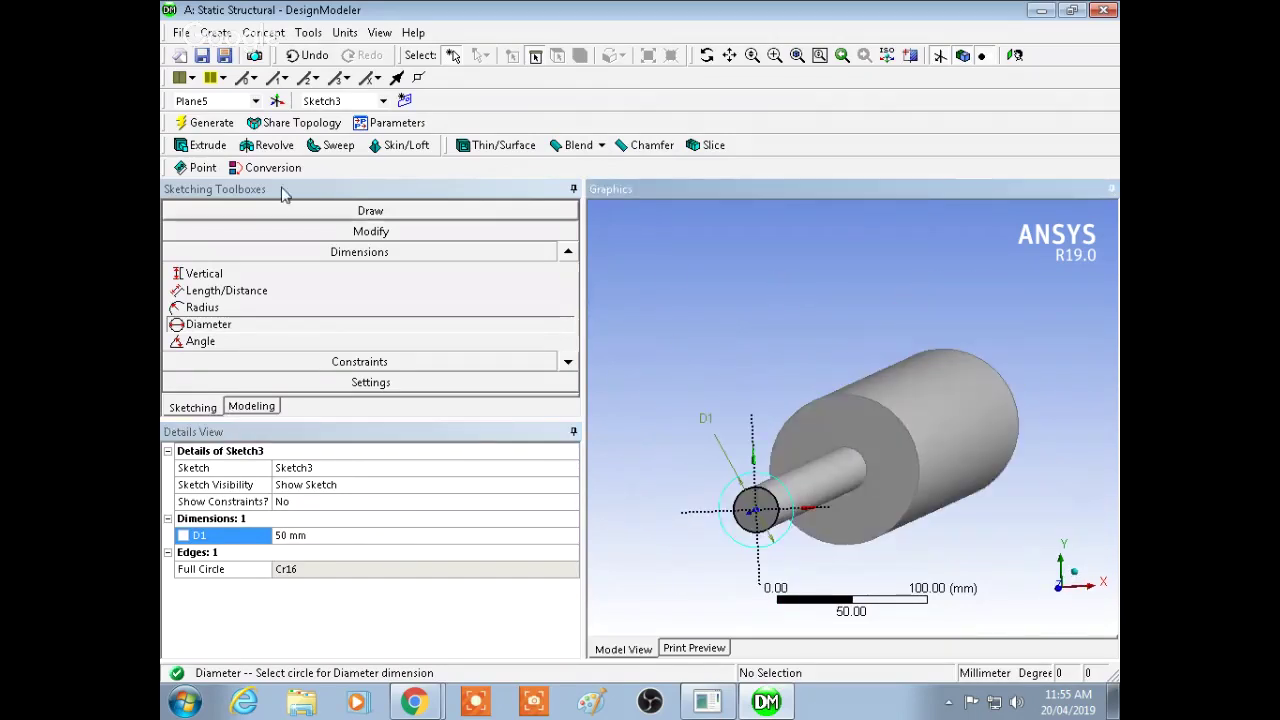
{"action": "left_click", "coordinate": [202, 145]}
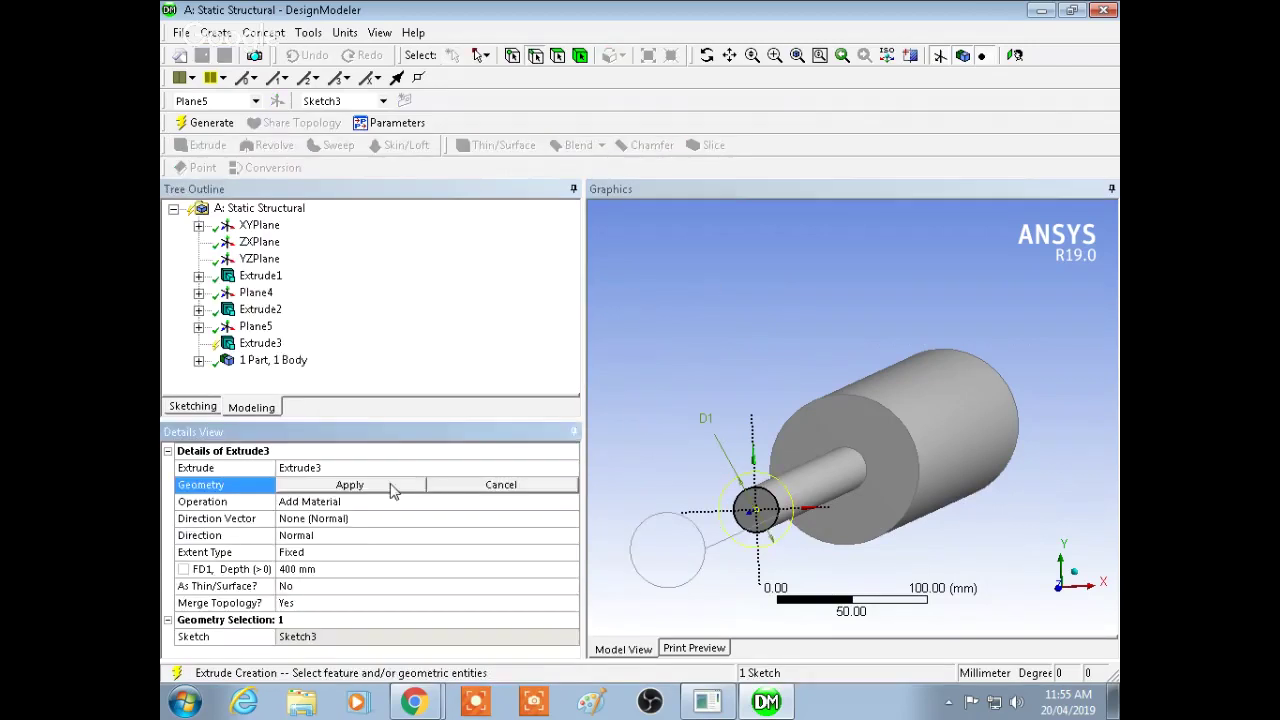
Extrude Sketch3 500 mm as Extrude3, generate it, and inspect the stepped shaft
{"action": "left_click", "coordinate": [390, 486]}
{"action": "left_click", "coordinate": [320, 569]}
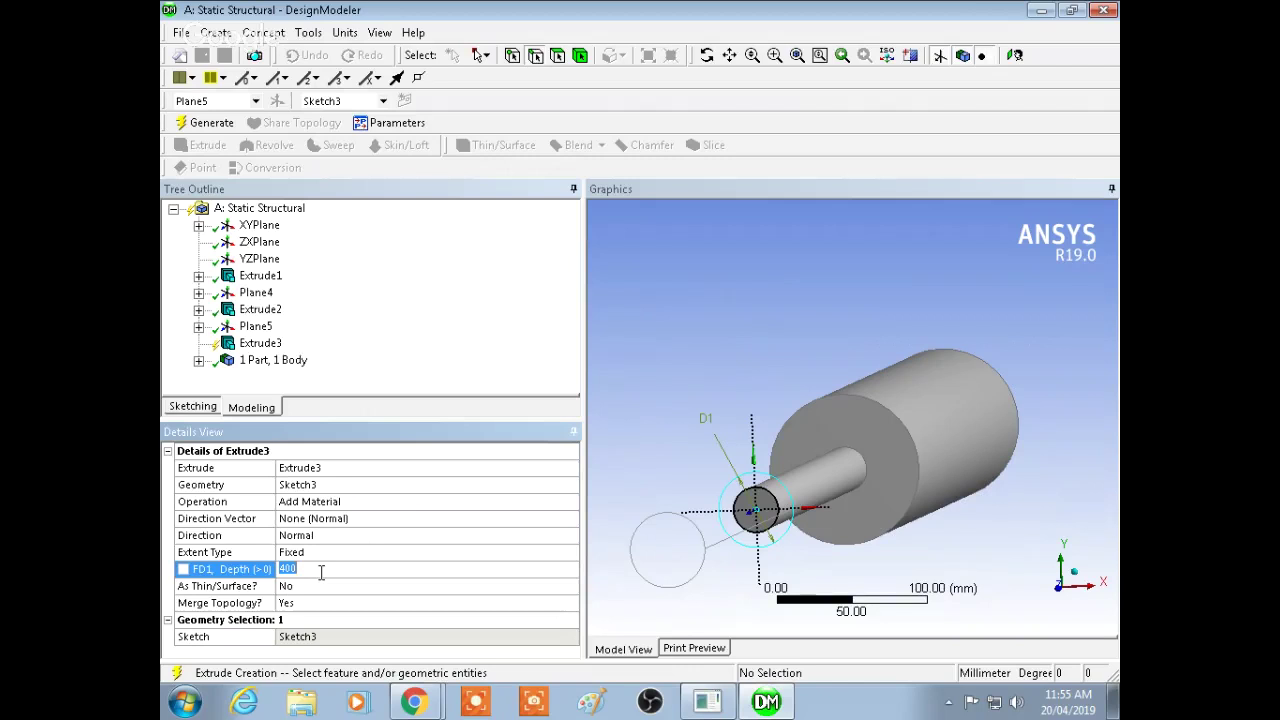
{"action": "type", "text": "5"}
{"action": "key", "text": "Return"}
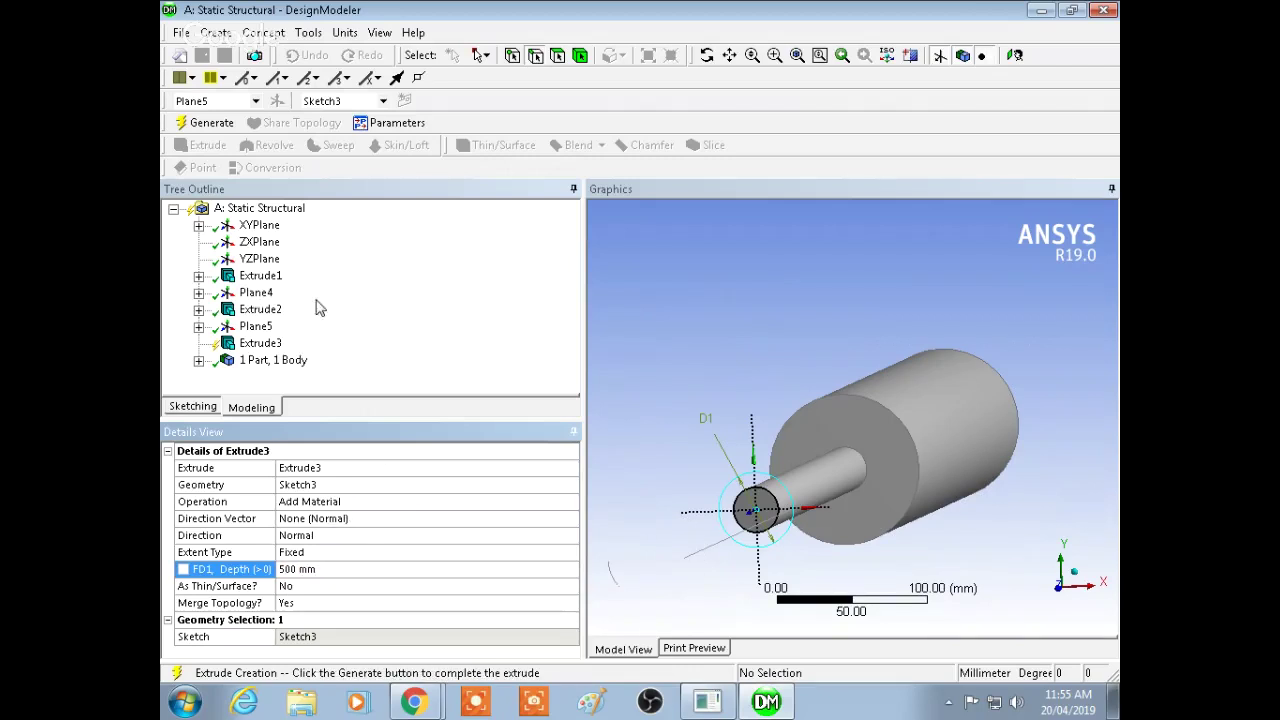
{"action": "left_click", "coordinate": [205, 122]}
{"action": "left_click_drag", "start_coordinate": [812, 369], "coordinate": [761, 370]}
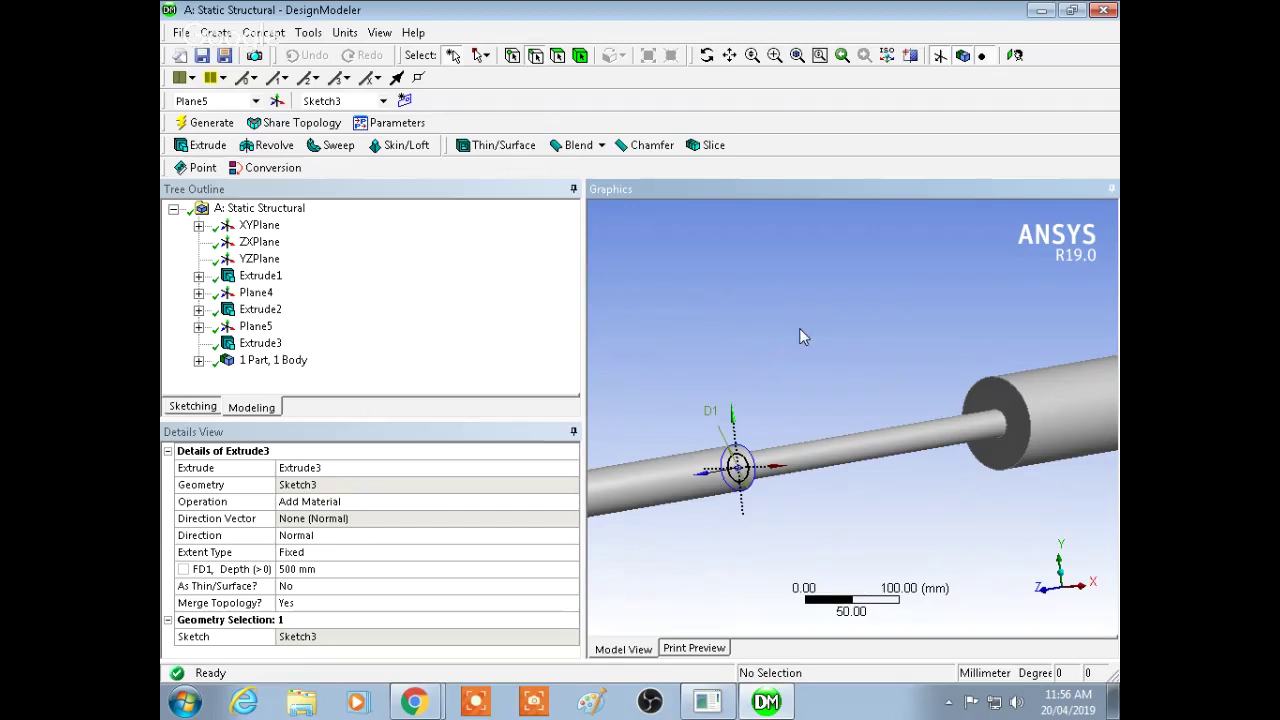
{"action": "scroll", "coordinate": [820, 360], "scroll_direction": "down", "scroll_amount": 5}
{"action": "left_click_drag", "start_coordinate": [843, 380], "coordinate": [850, 352]}
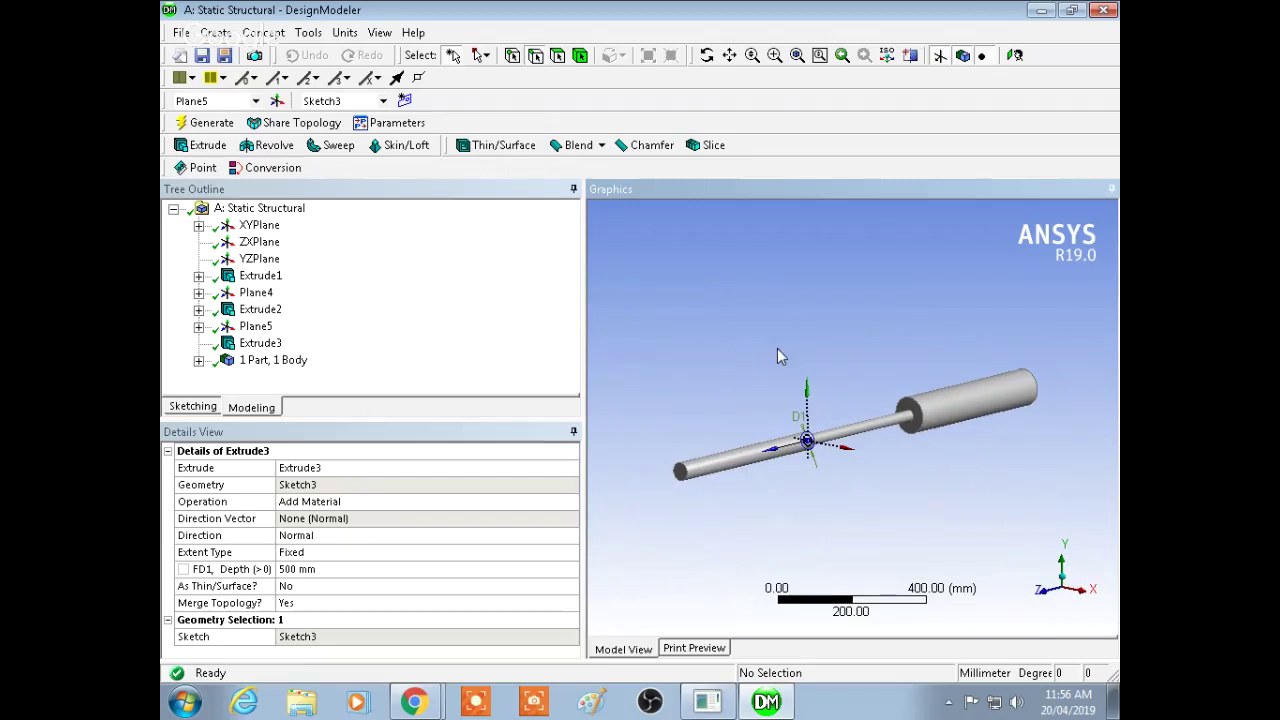
{"action": "mouse_move", "coordinate": [893, 326]}
{"action": "middle_mouse_down"}
{"action": "mouse_move", "coordinate": [749, 343]}
{"action": "mouse_move", "coordinate": [829, 363]}
{"action": "mouse_move", "coordinate": [934, 304]}
{"action": "mouse_move", "coordinate": [907, 314]}
{"action": "middle_mouse_up"}
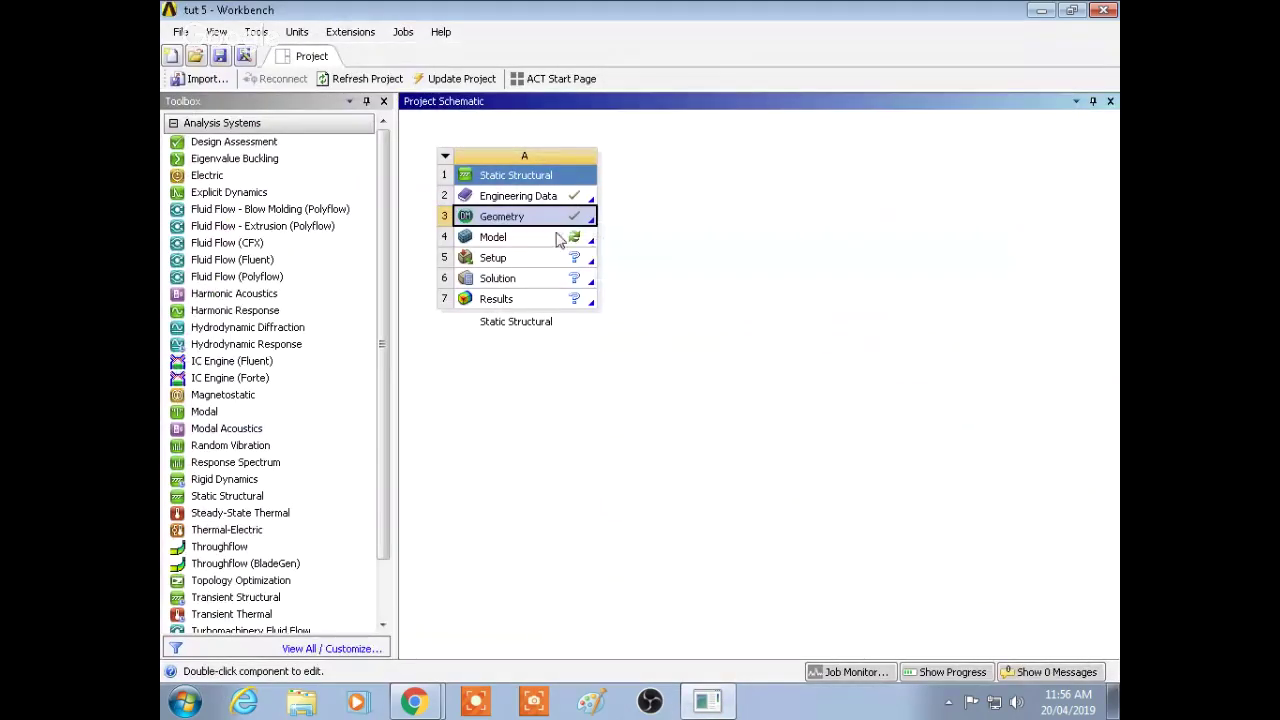
Edit the Static Structural Model cell to launch Mechanical
{"action": "left_click", "coordinate": [565, 245]}
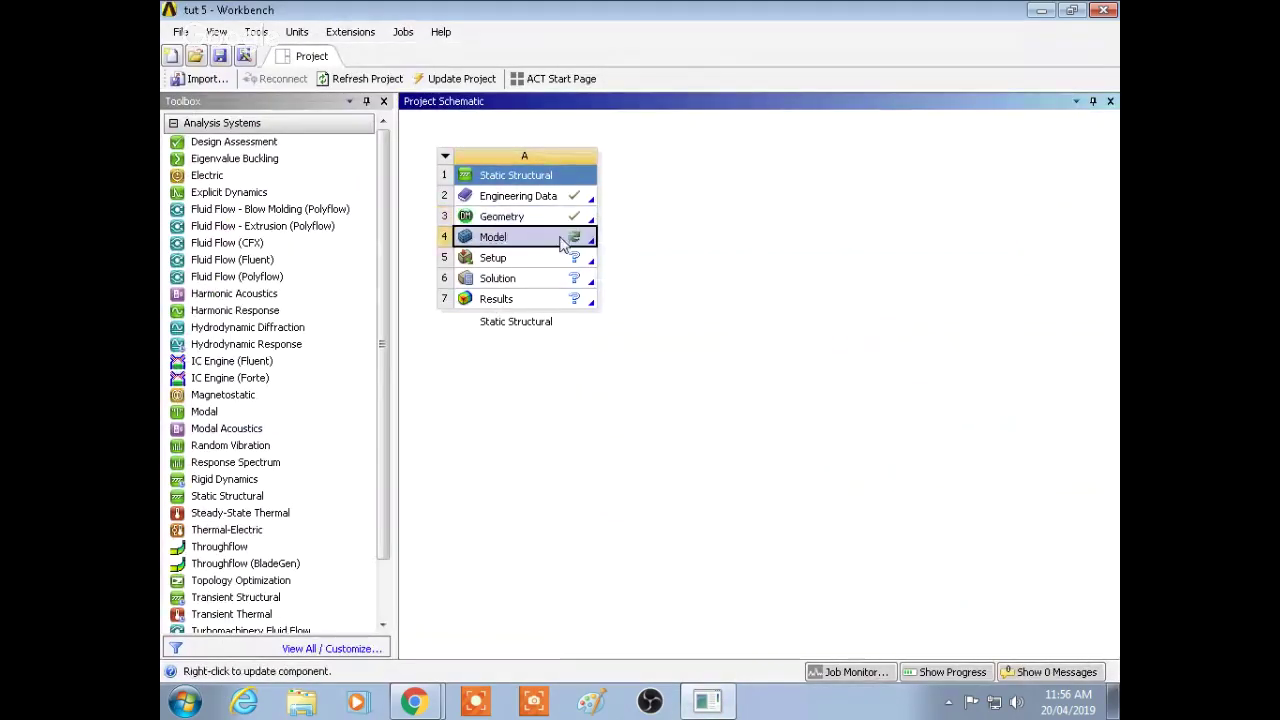
{"action": "right_click", "coordinate": [538, 238]}
{"action": "left_click", "coordinate": [585, 250]}
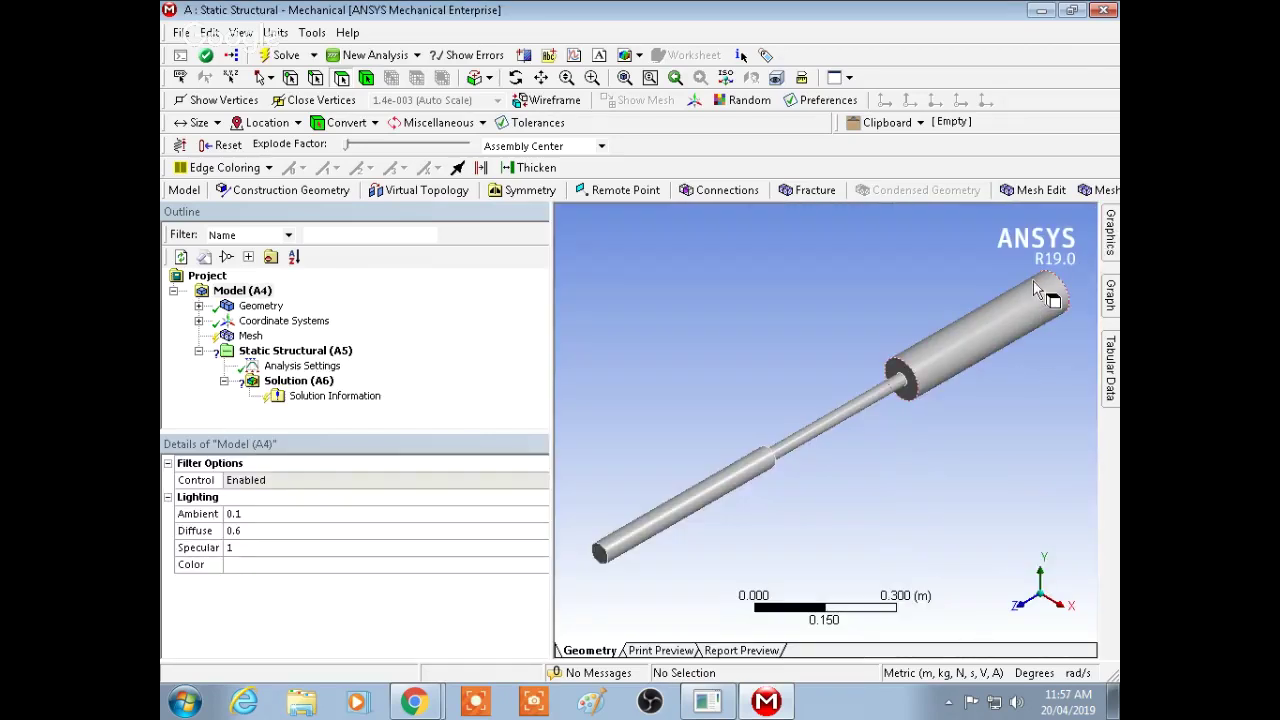
{"action": "middle_click_drag", "start_coordinate": [895, 512], "coordinate": [943, 443]}
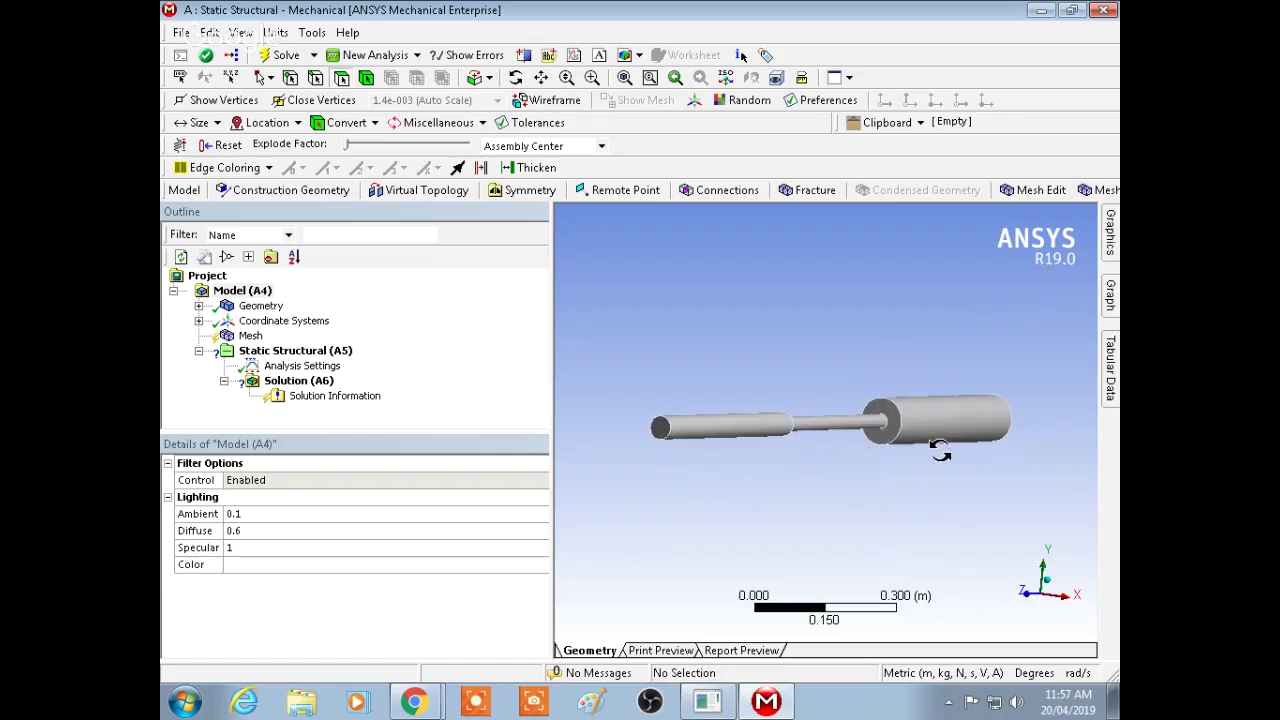
{"action": "left_click", "coordinate": [662, 430]}
{"action": "middle_click_drag", "start_coordinate": [870, 335], "coordinate": [745, 360]}
{"action": "left_click", "coordinate": [828, 418], "text": "ctrl"}
{"action": "middle_click_drag", "start_coordinate": [838, 403], "coordinate": [951, 322]}
{"action": "left_click", "coordinate": [951, 322]}
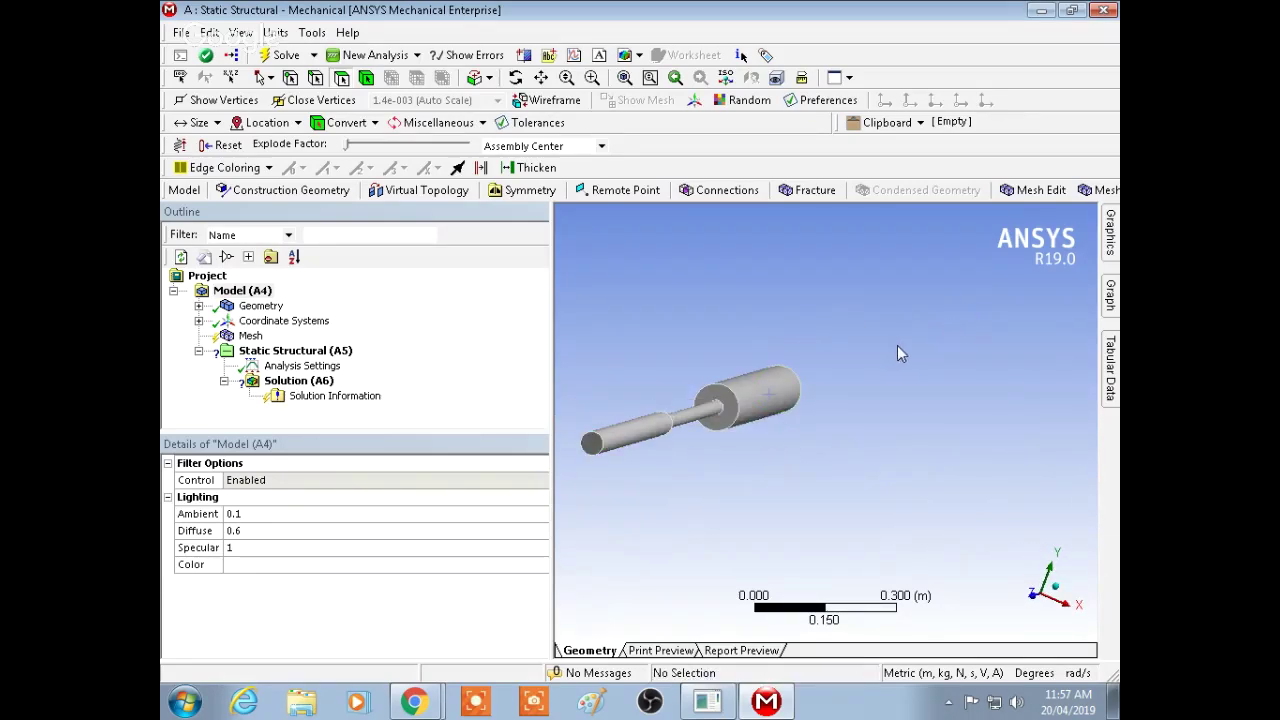
{"action": "scroll", "coordinate": [915, 351], "scroll_direction": "down", "scroll_amount": 1}
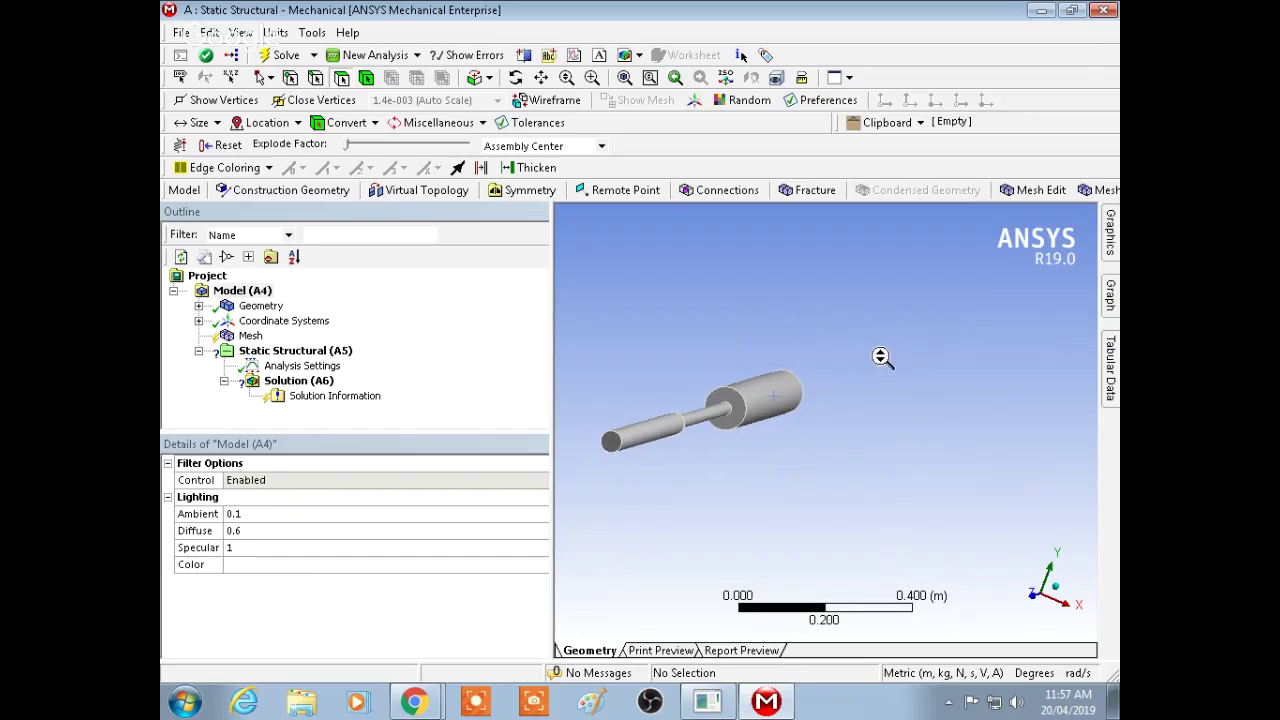
{"action": "middle_click_drag", "start_coordinate": [892, 330], "coordinate": [765, 333]}
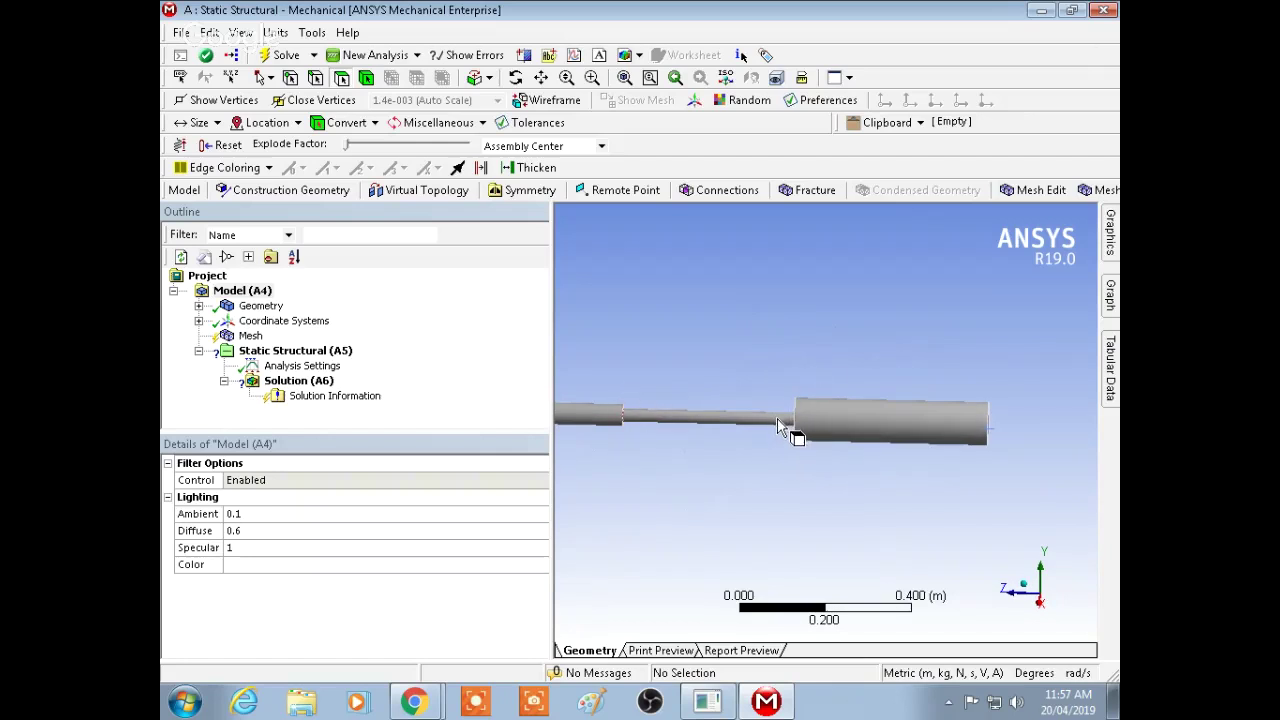
{"action": "middle_click_drag", "start_coordinate": [746, 374], "coordinate": [820, 409]}
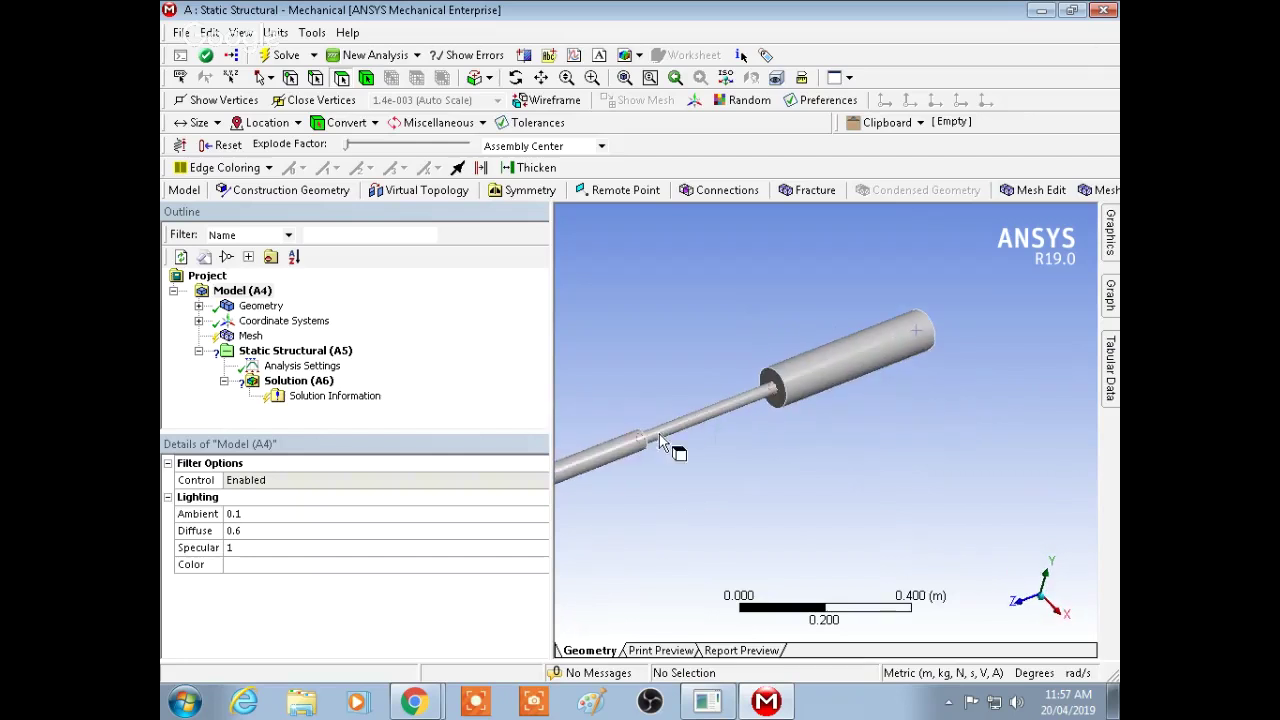
{"action": "left_click", "coordinate": [781, 403]}
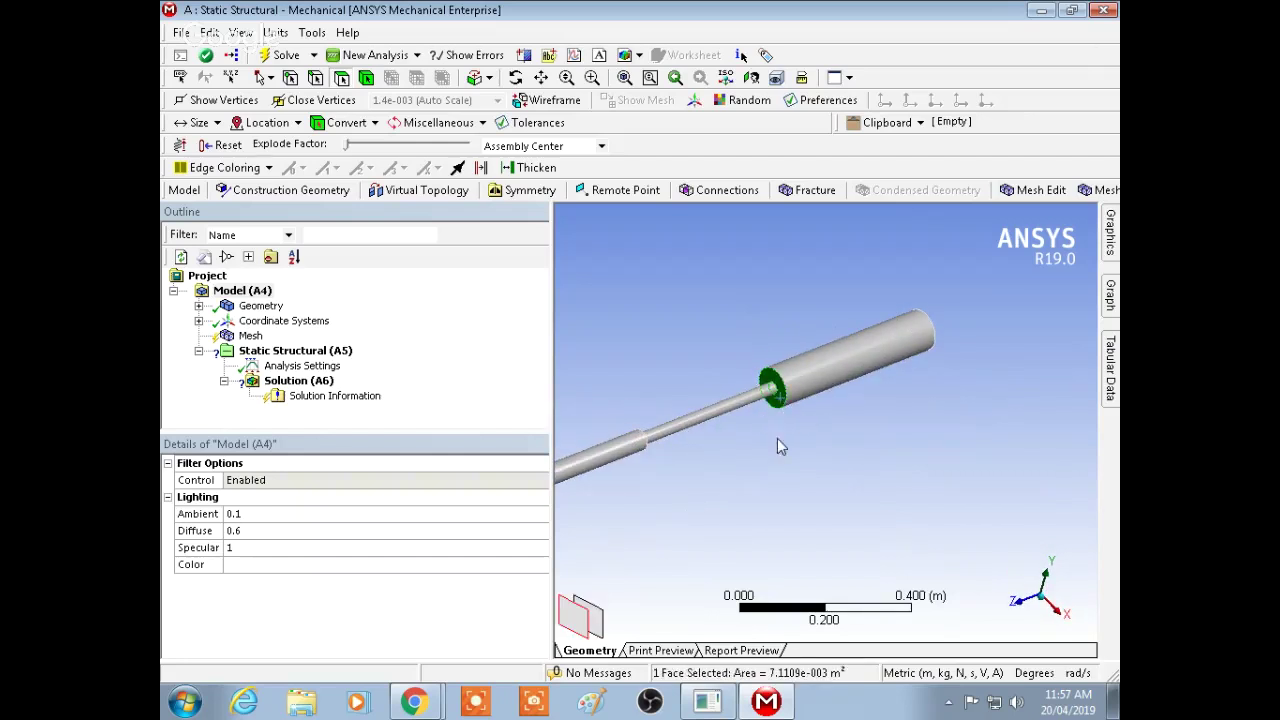
{"action": "mouse_move", "coordinate": [777, 440]}
{"action": "middle_mouse_down"}
{"action": "mouse_move", "coordinate": [651, 443]}
{"action": "mouse_move", "coordinate": [874, 466]}
{"action": "mouse_move", "coordinate": [766, 451]}
{"action": "mouse_move", "coordinate": [737, 331]}
{"action": "mouse_move", "coordinate": [819, 370]}
{"action": "mouse_move", "coordinate": [650, 378]}
{"action": "middle_mouse_up"}
{"action": "left_click", "coordinate": [662, 444]}
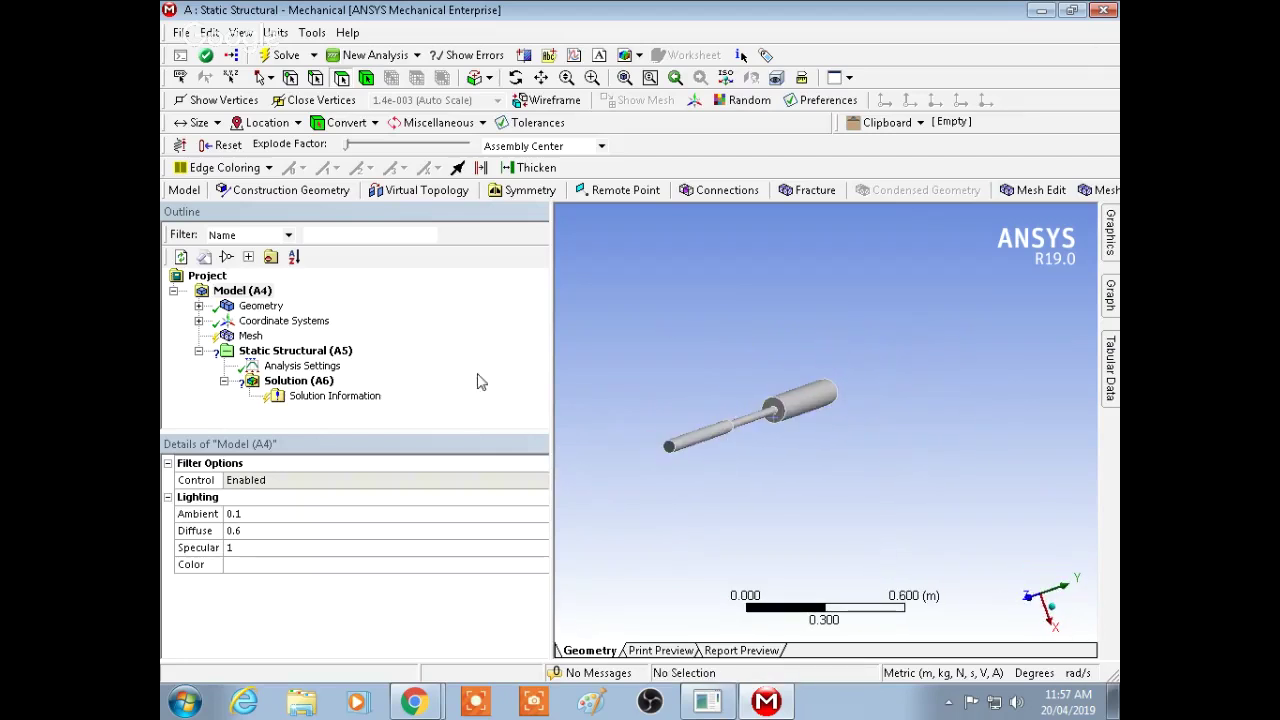
{"action": "left_click", "coordinate": [250, 336]}
Generate the default mesh on the shaft and zoom in to inspect it
{"action": "right_click", "coordinate": [250, 336]}
{"action": "left_click", "coordinate": [316, 403]}
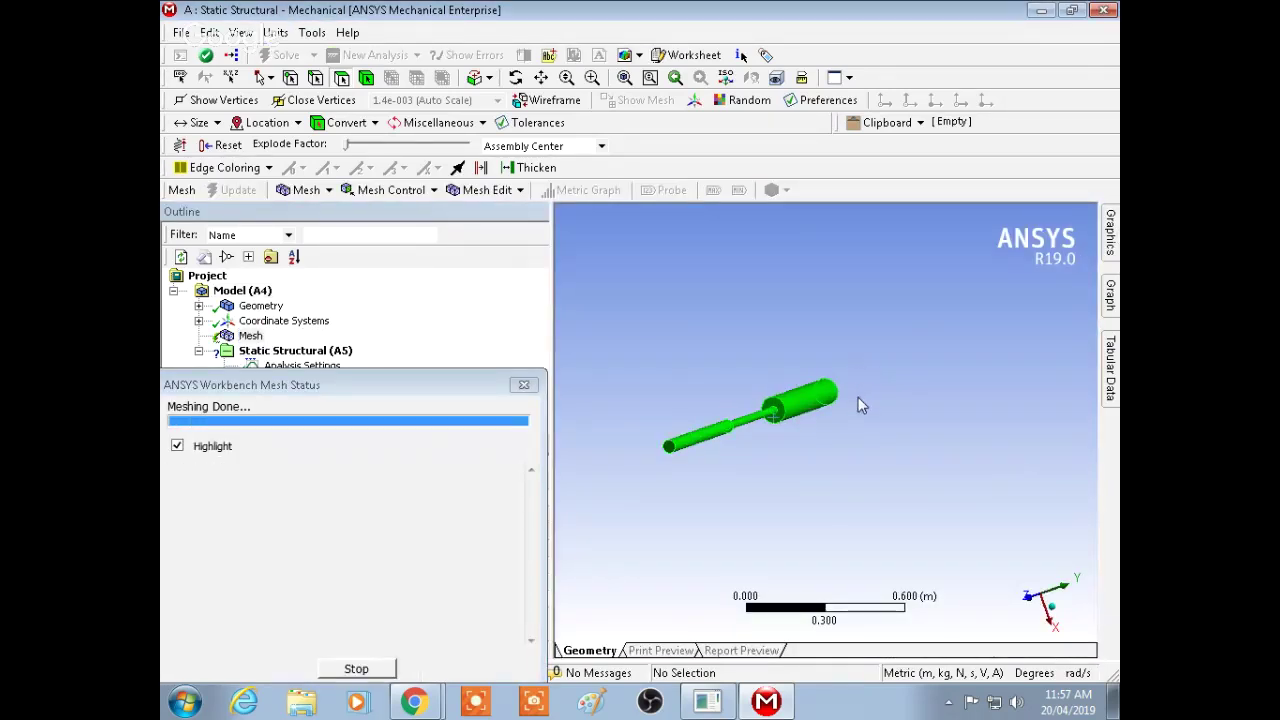
{"action": "middle_click_drag", "start_coordinate": [862, 392], "coordinate": [955, 448], "text": "ctrl"}
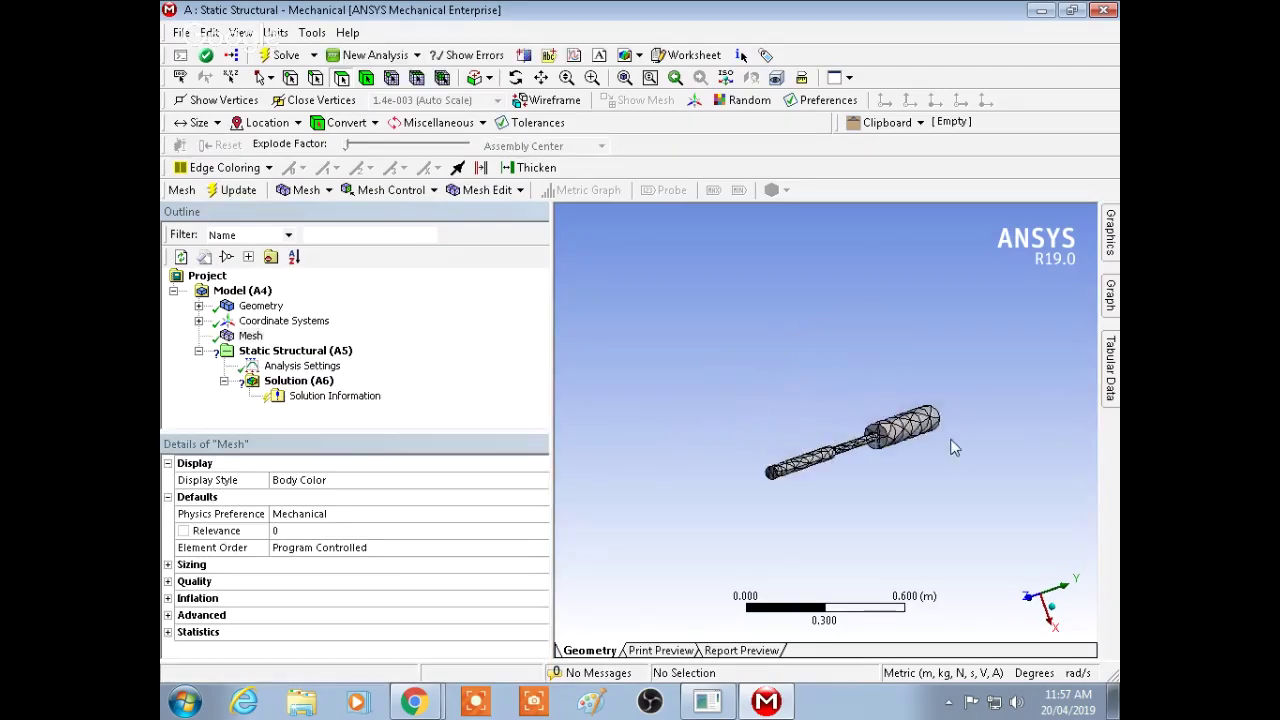
{"action": "scroll", "coordinate": [942, 326], "scroll_direction": "up", "scroll_amount": 5}
{"action": "middle_click_drag", "start_coordinate": [942, 326], "coordinate": [995, 424]}
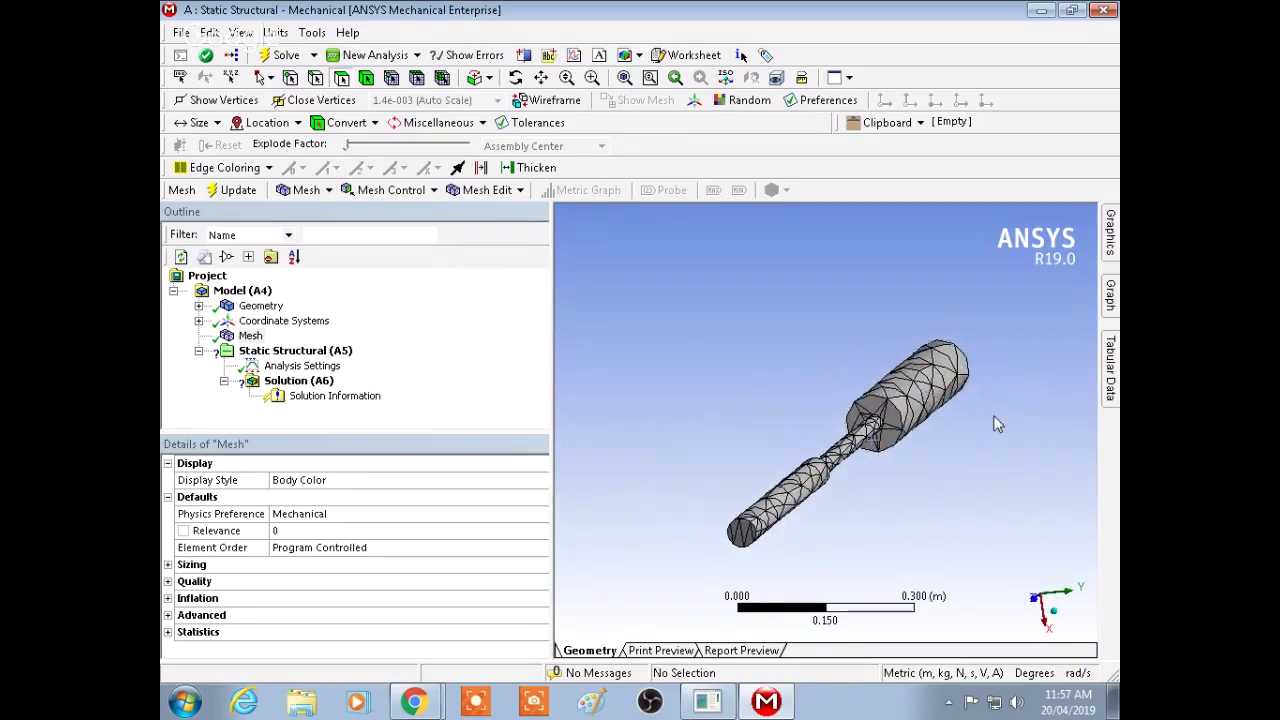
{"action": "scroll", "coordinate": [995, 424], "scroll_direction": "up", "scroll_amount": 5}
{"action": "middle_click_drag", "start_coordinate": [988, 503], "coordinate": [945, 460]}
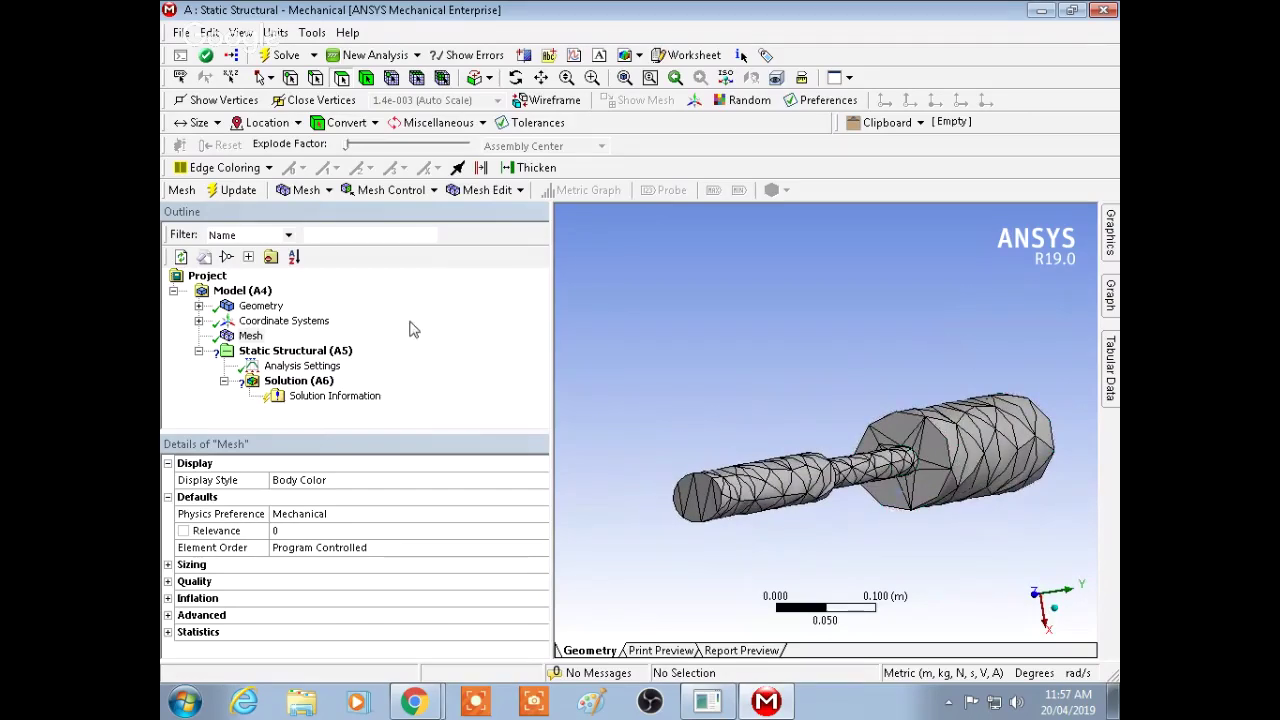
Add a Sizing control under Mesh and try selecting the shaft's faces
{"action": "right_click", "coordinate": [250, 336]}
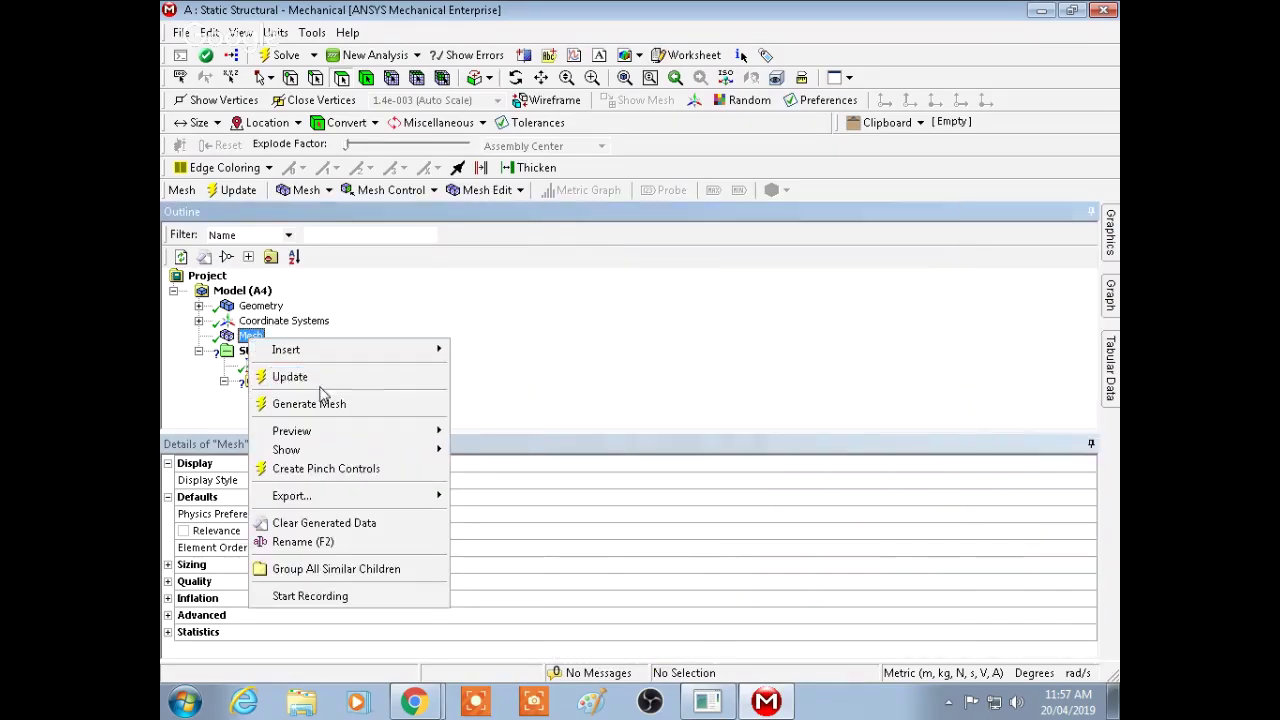
{"action": "mouse_move", "coordinate": [430, 358]}
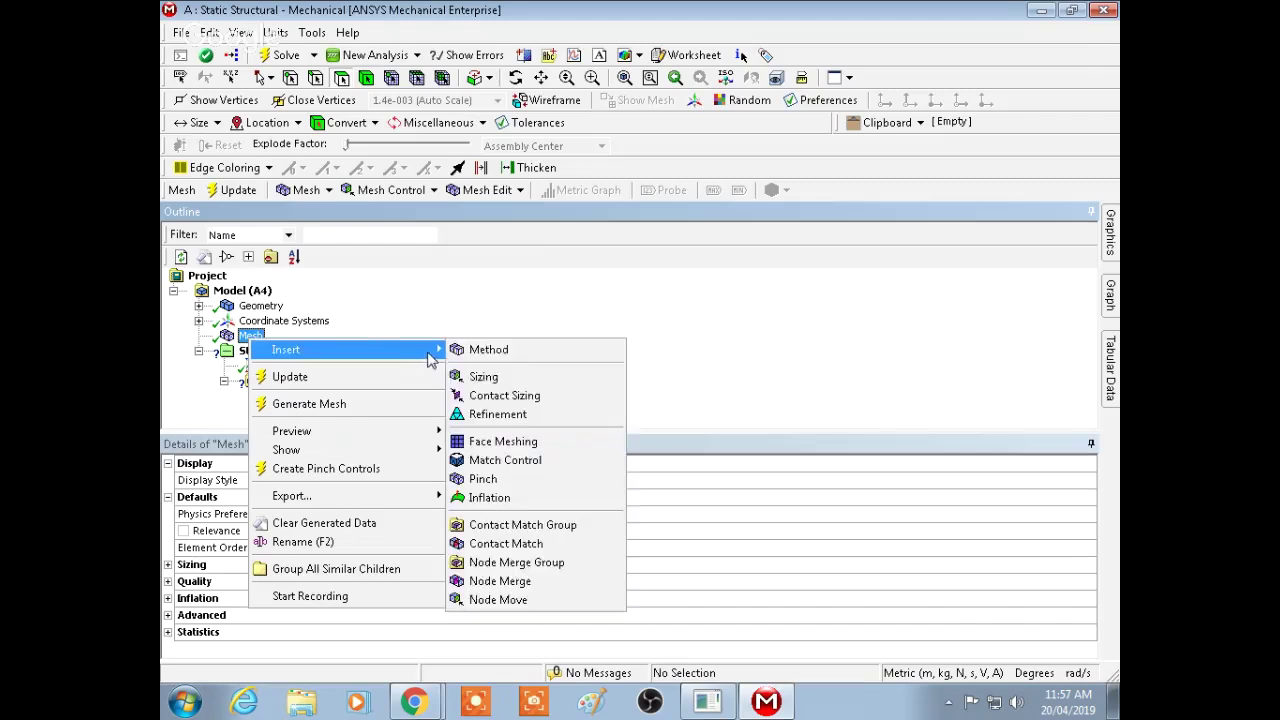
{"action": "left_click", "coordinate": [484, 377]}
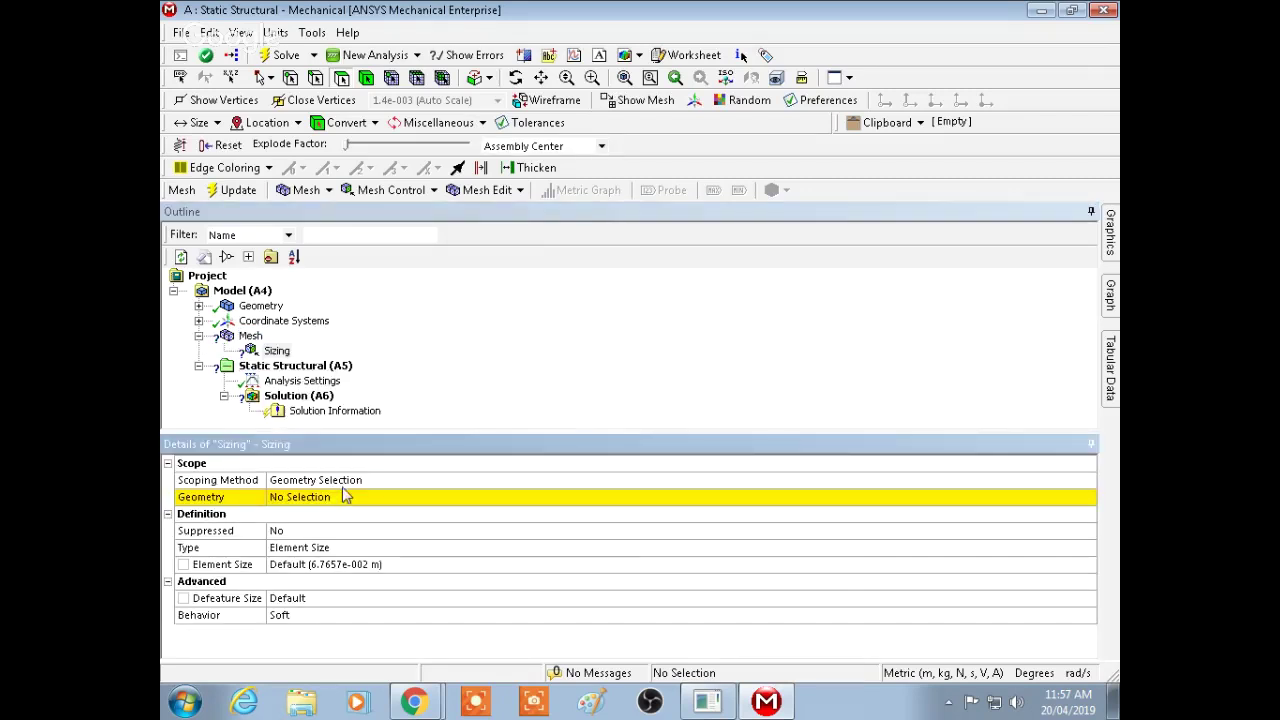
{"action": "left_click", "coordinate": [342, 496]}
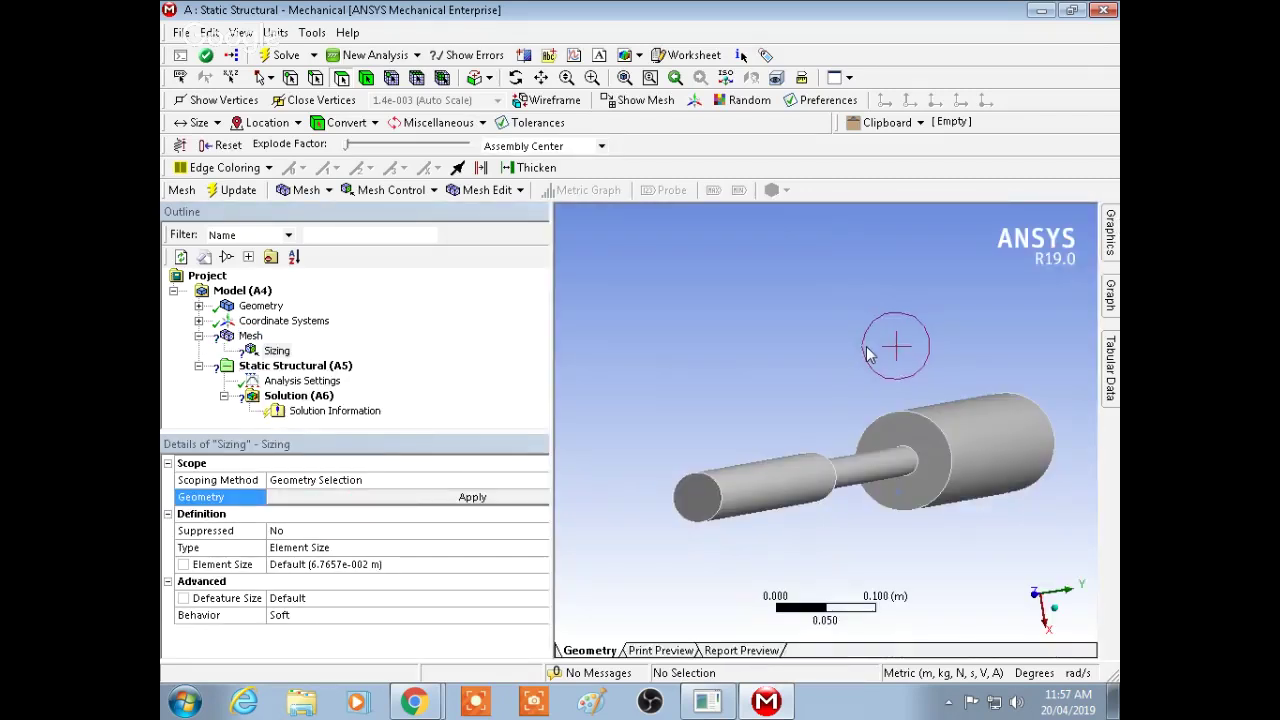
{"action": "mouse_move", "coordinate": [875, 333]}
{"action": "middle_mouse_down"}
{"action": "mouse_move", "coordinate": [894, 323]}
{"action": "mouse_move", "coordinate": [891, 343]}
{"action": "middle_mouse_up"}
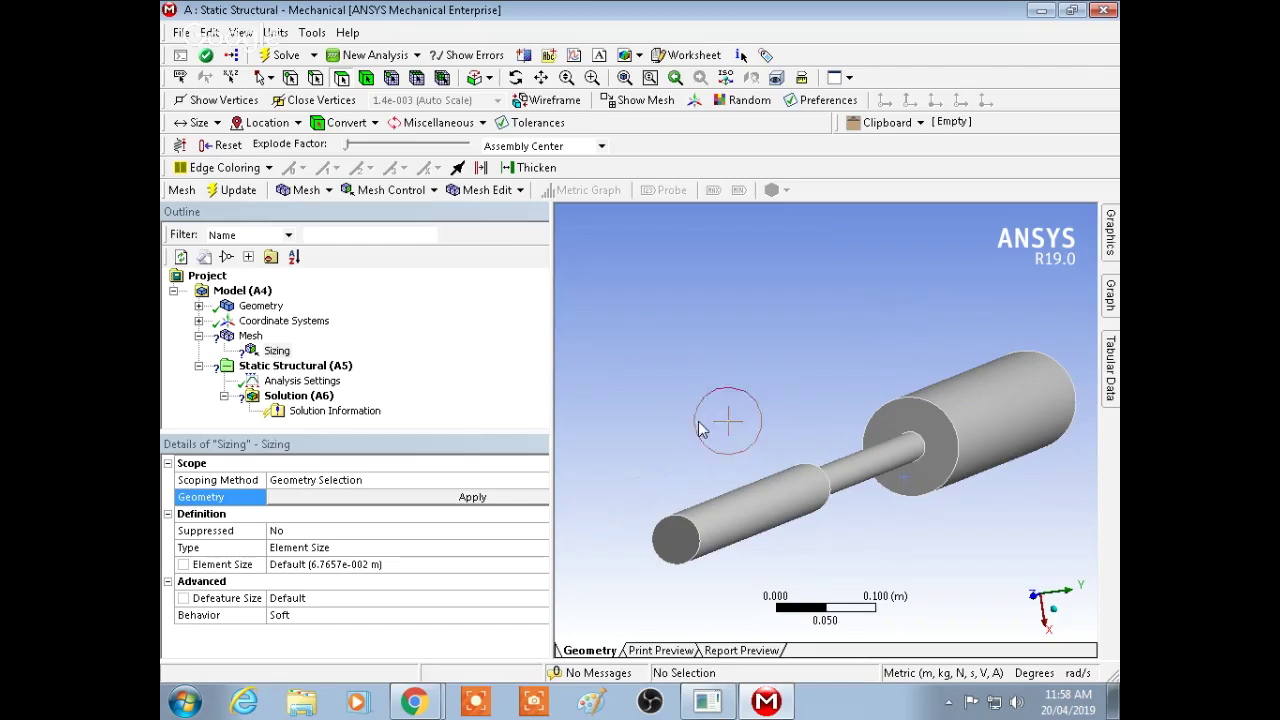
{"action": "mouse_move", "coordinate": [700, 428]}
{"action": "left_mouse_down"}
{"action": "mouse_move", "coordinate": [662, 562]}
{"action": "mouse_move", "coordinate": [856, 474]}
{"action": "mouse_move", "coordinate": [958, 377]}
{"action": "mouse_move", "coordinate": [988, 567]}
{"action": "left_mouse_up"}
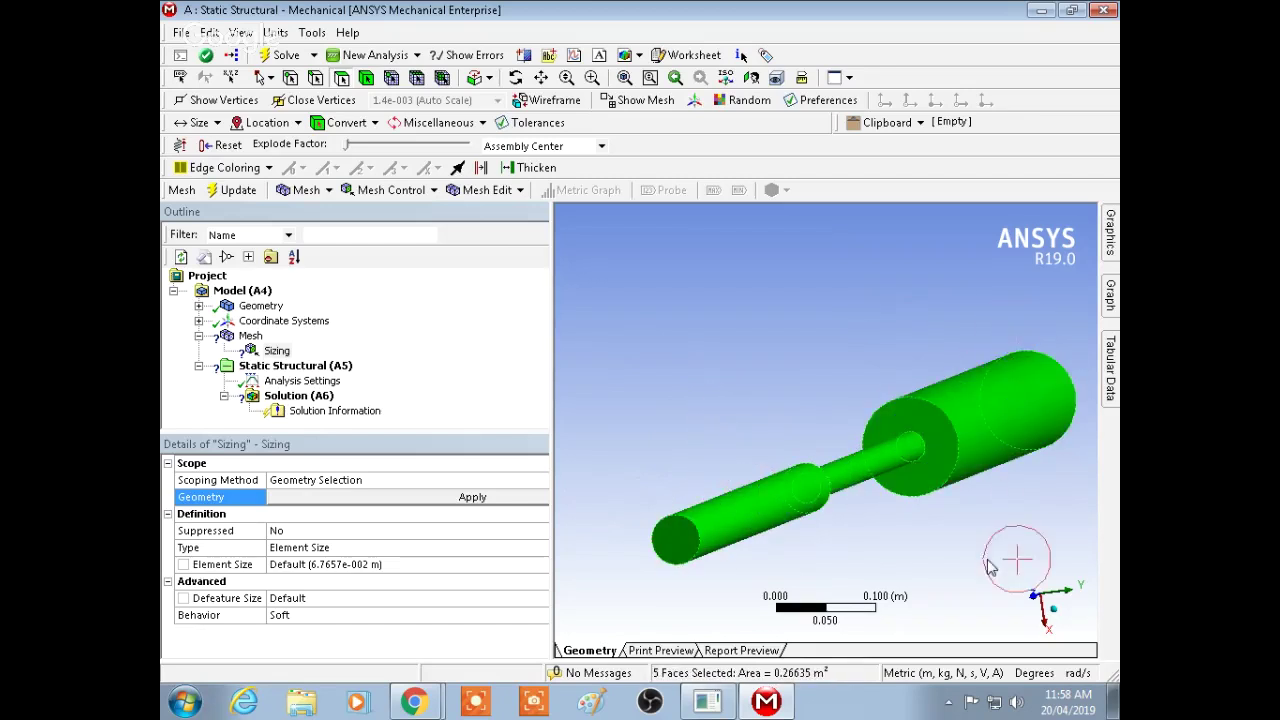
{"action": "middle_click_drag", "start_coordinate": [925, 540], "coordinate": [994, 357]}
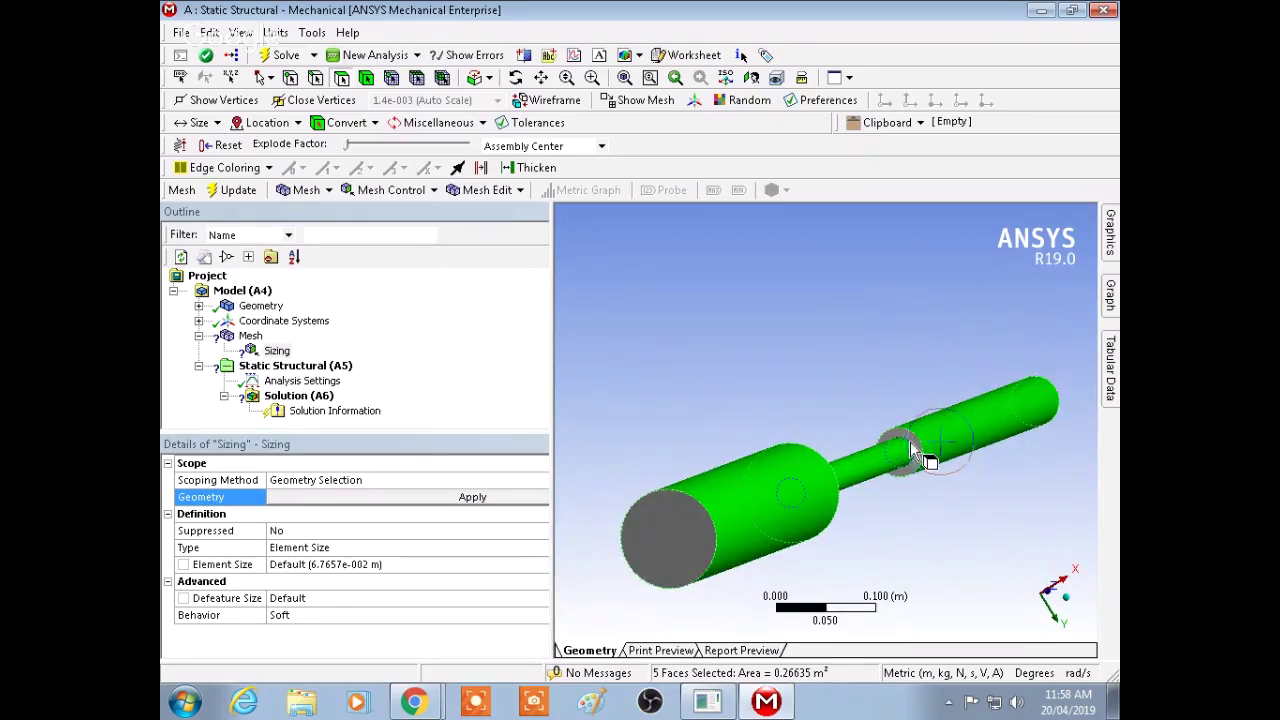
{"action": "left_click", "coordinate": [988, 350]}
{"action": "middle_click_drag", "start_coordinate": [988, 350], "coordinate": [688, 393]}
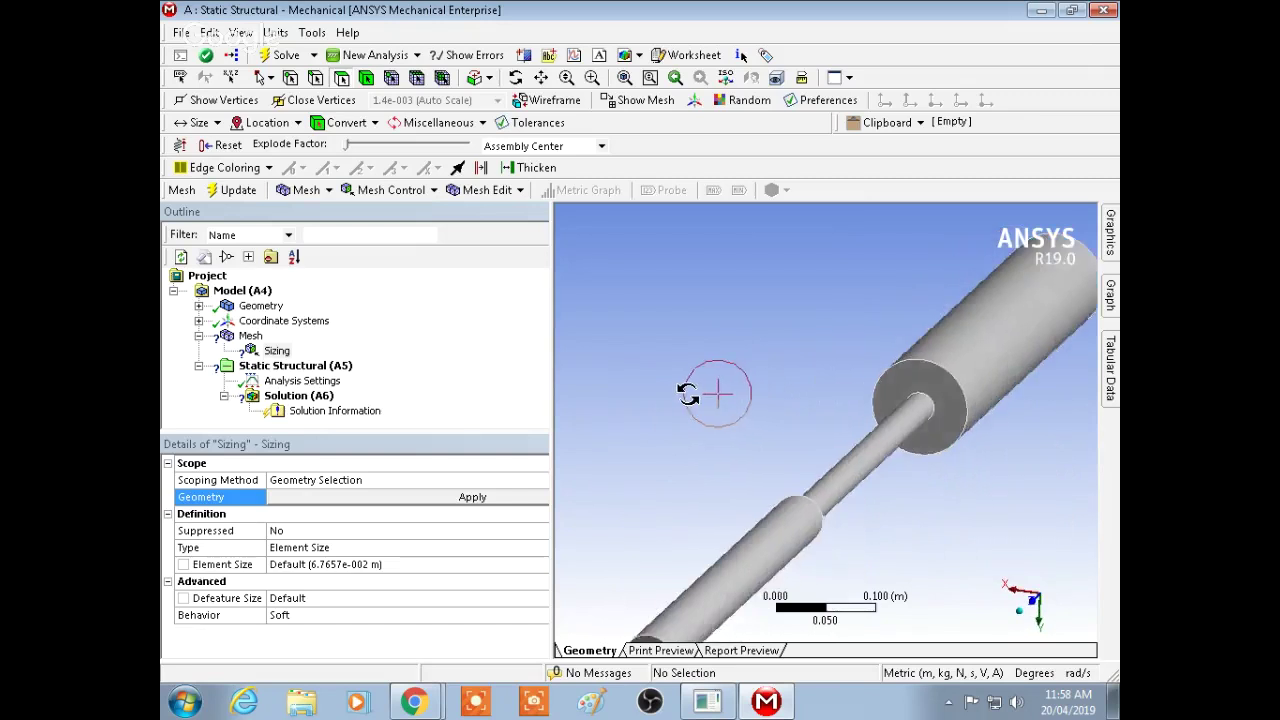
{"action": "scroll", "coordinate": [688, 393], "scroll_direction": "down", "scroll_amount": 3}
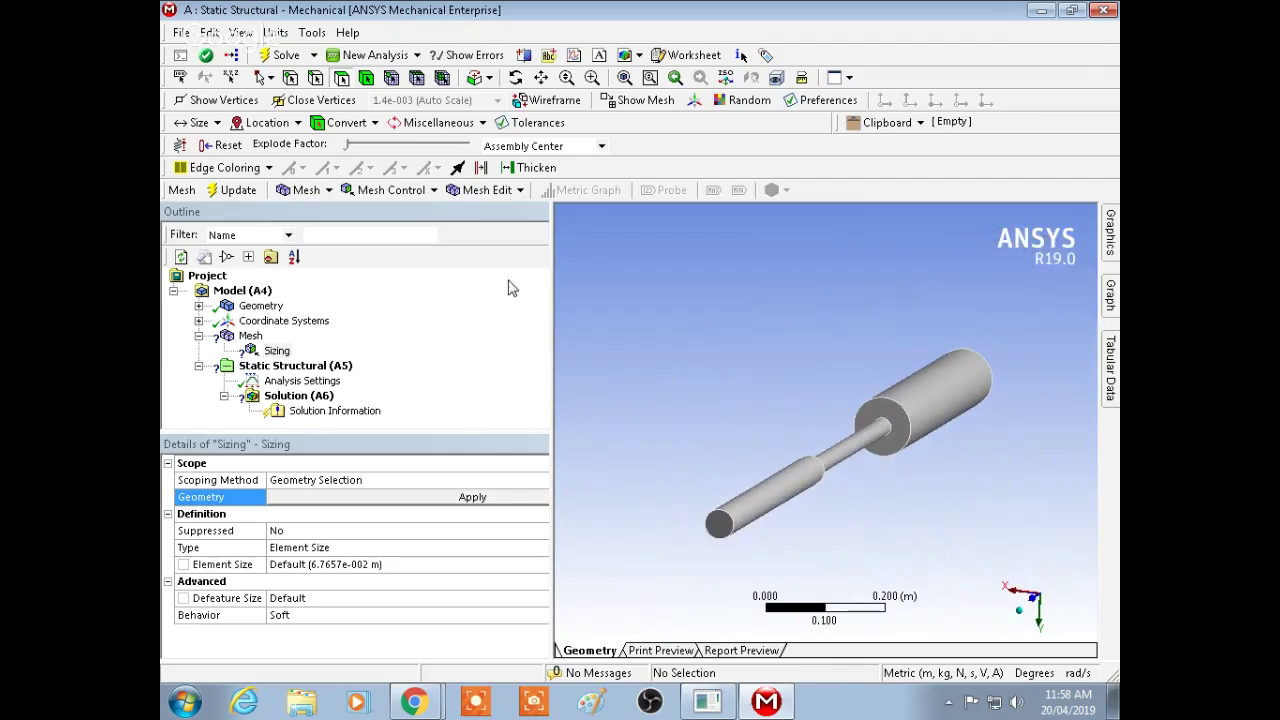
Assign the whole shaft body as the sizing control's geometry
{"action": "left_click", "coordinate": [369, 78]}
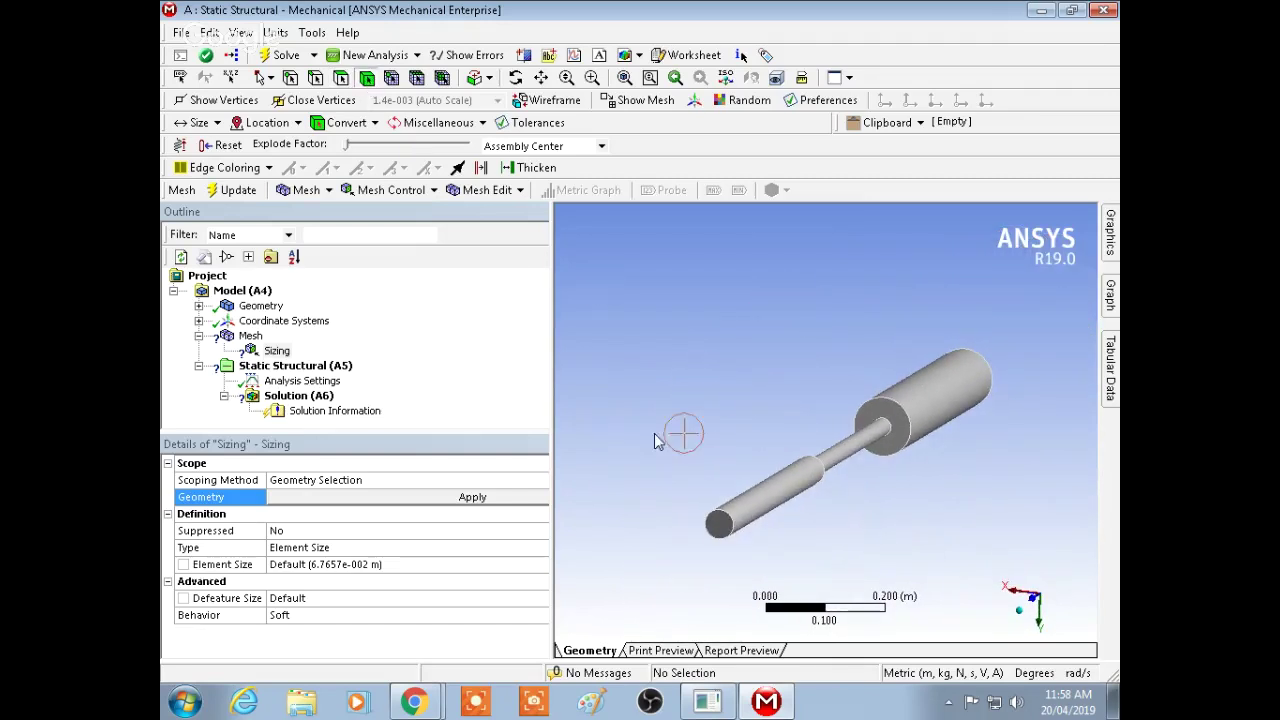
{"action": "left_click", "coordinate": [722, 532]}
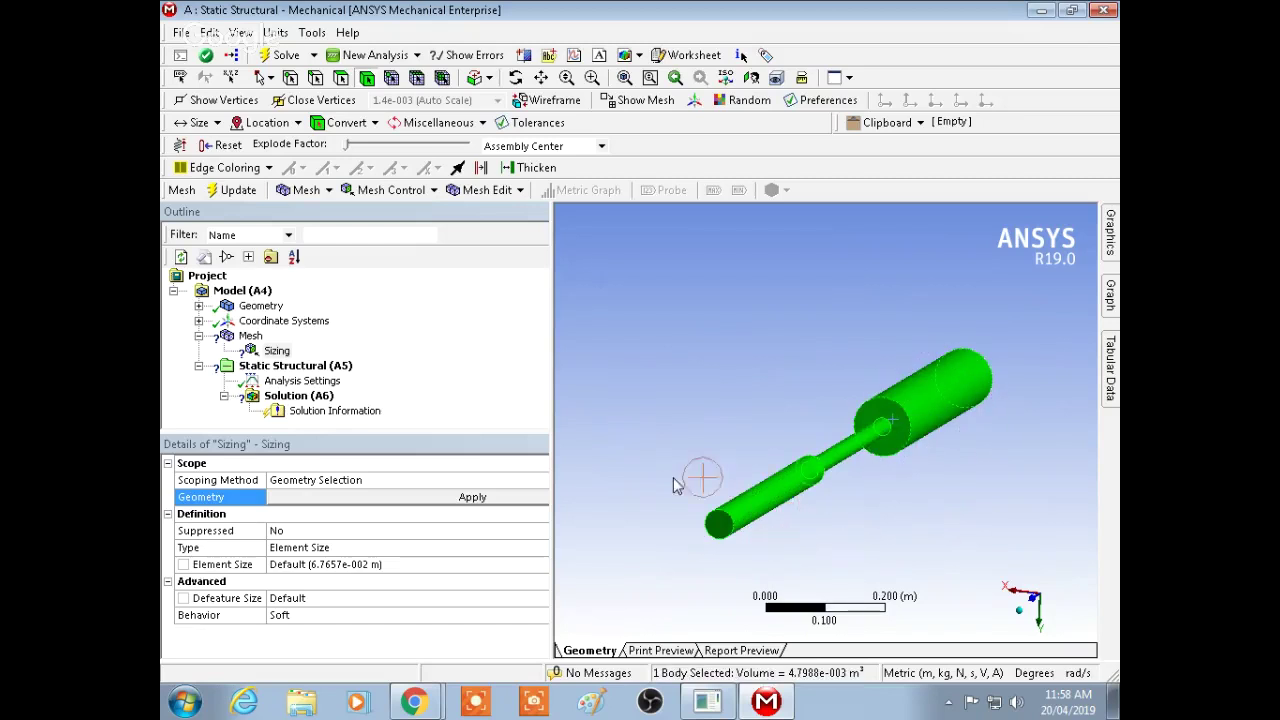
{"action": "middle_click_drag", "start_coordinate": [682, 480], "coordinate": [626, 405]}
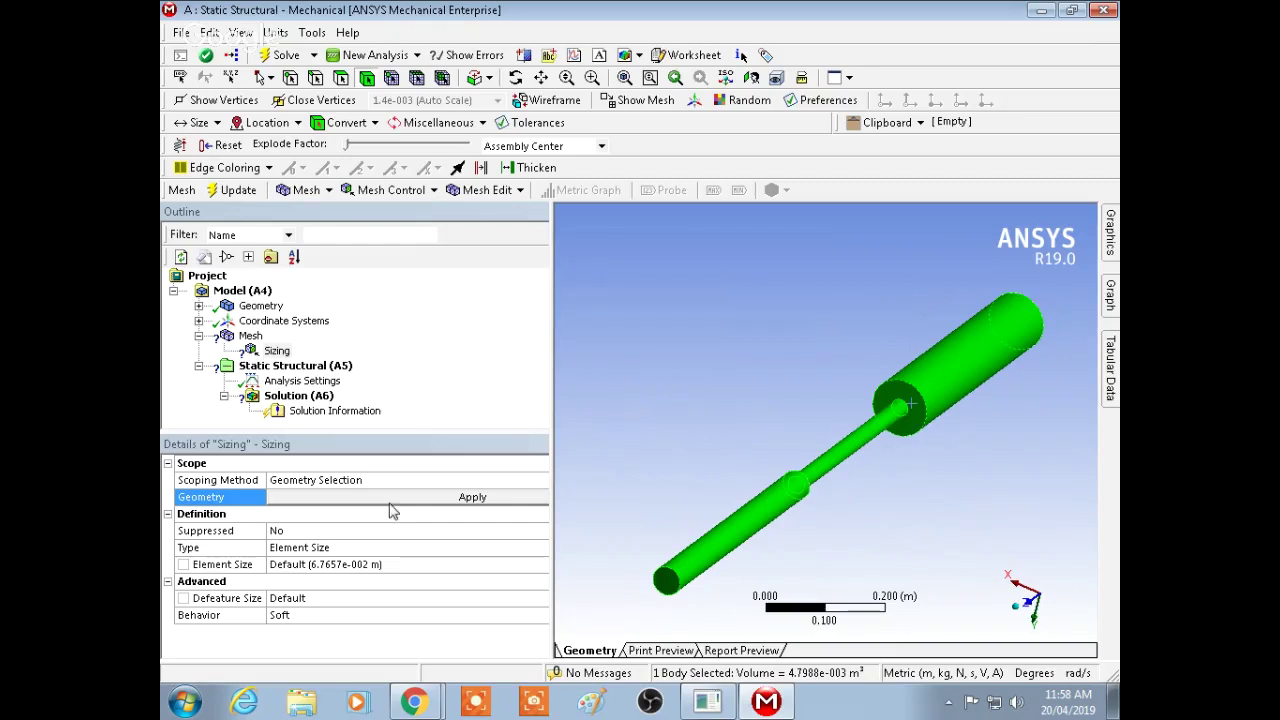
{"action": "left_click", "coordinate": [430, 498]}
{"action": "left_click", "coordinate": [1100, 254]}
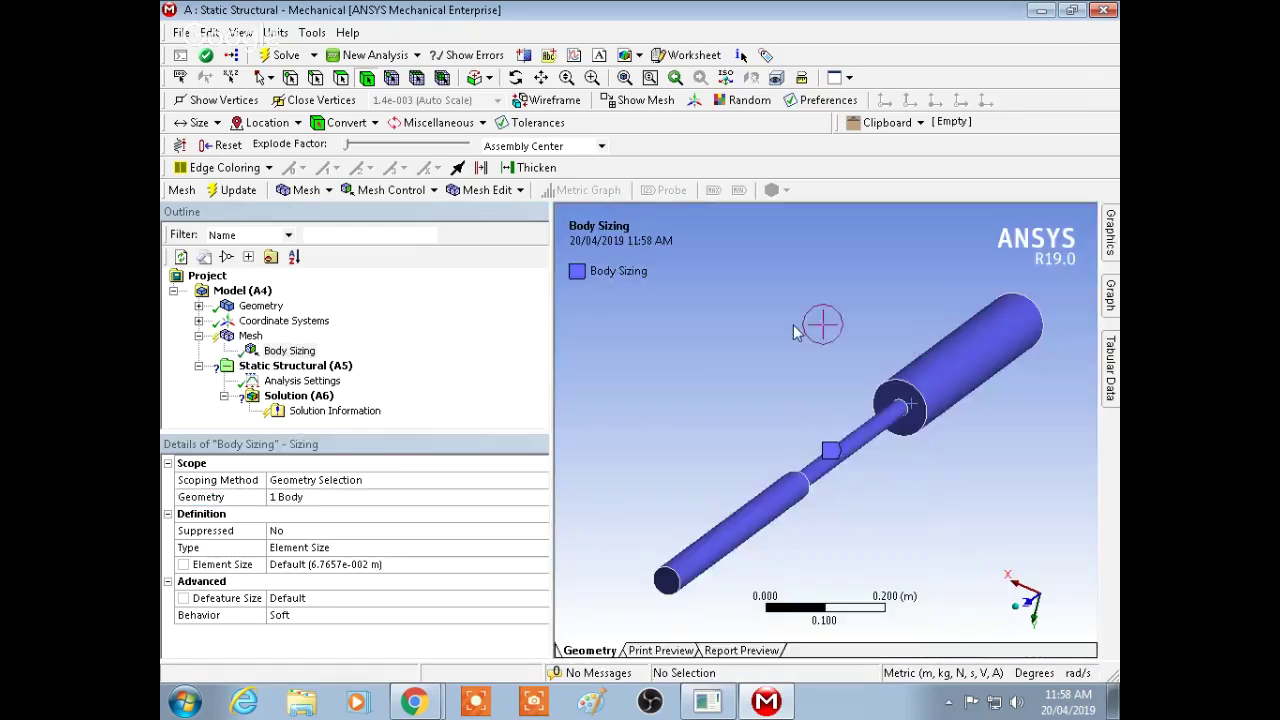
Set the body sizing element size to 0.1 m and regenerate the mesh
{"action": "left_click", "coordinate": [352, 564]}
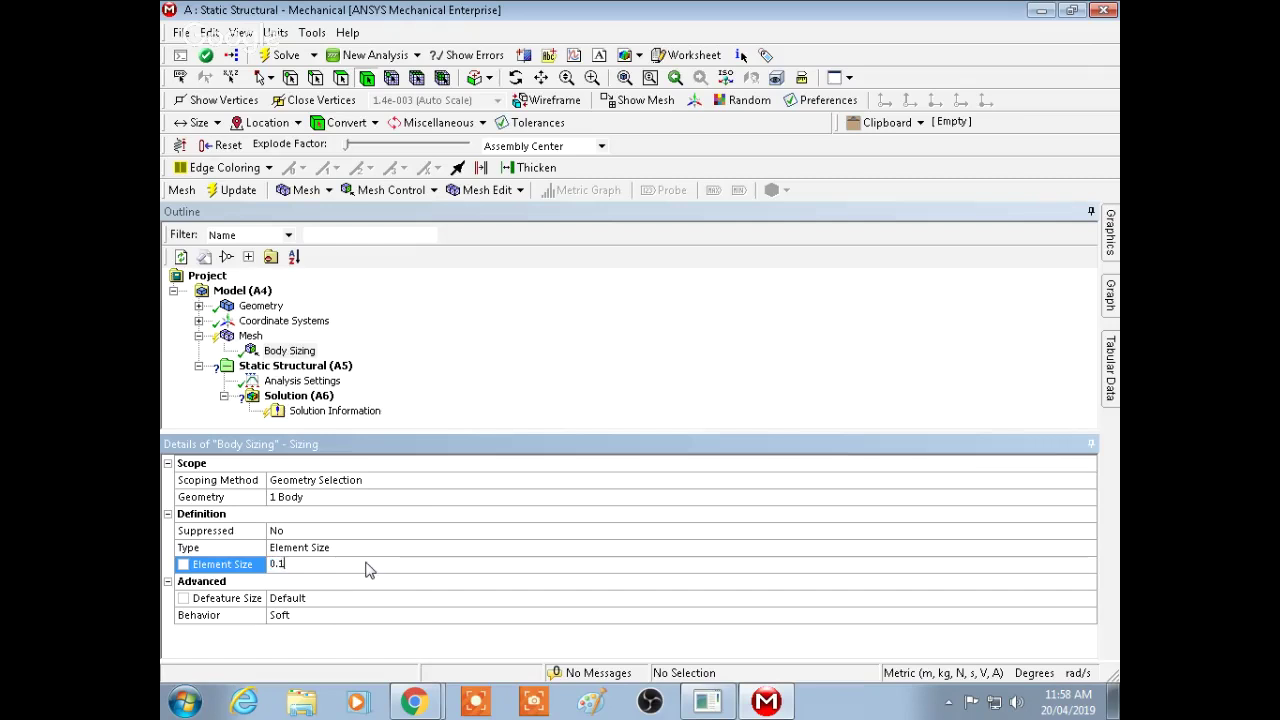
{"action": "key", "text": "Return"}
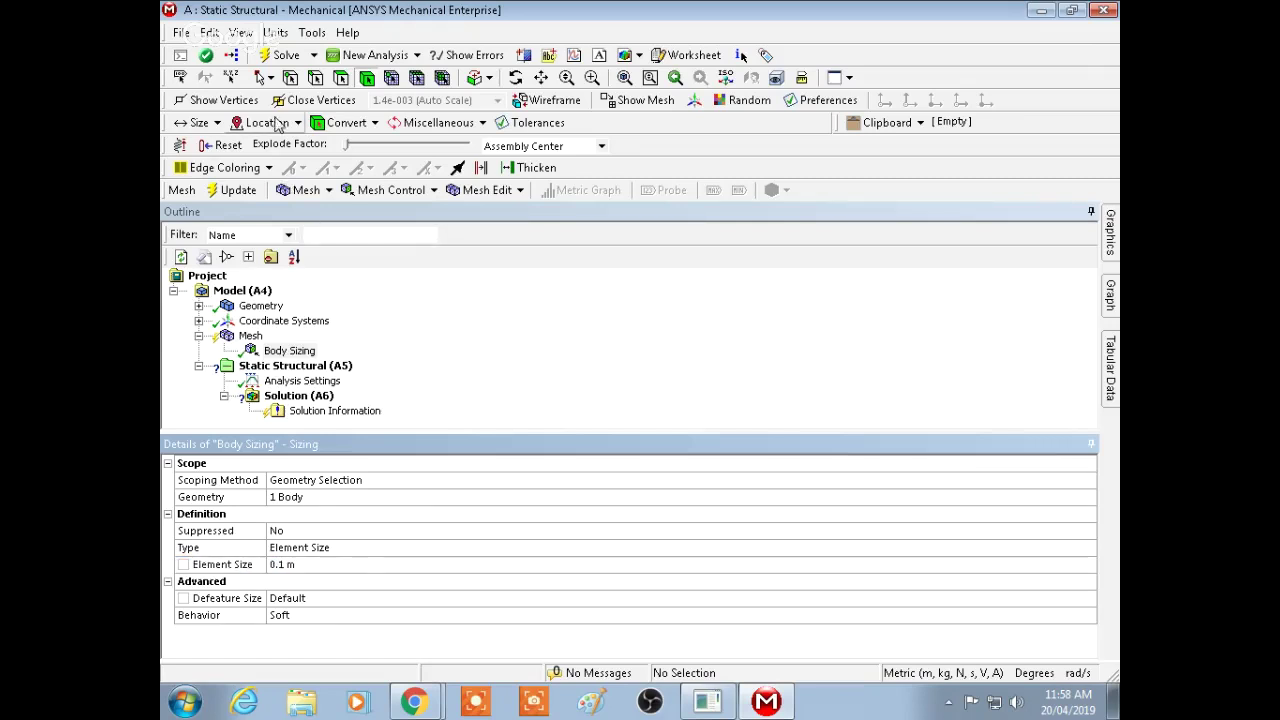
{"action": "right_click", "coordinate": [255, 339]}
{"action": "left_click", "coordinate": [310, 400]}
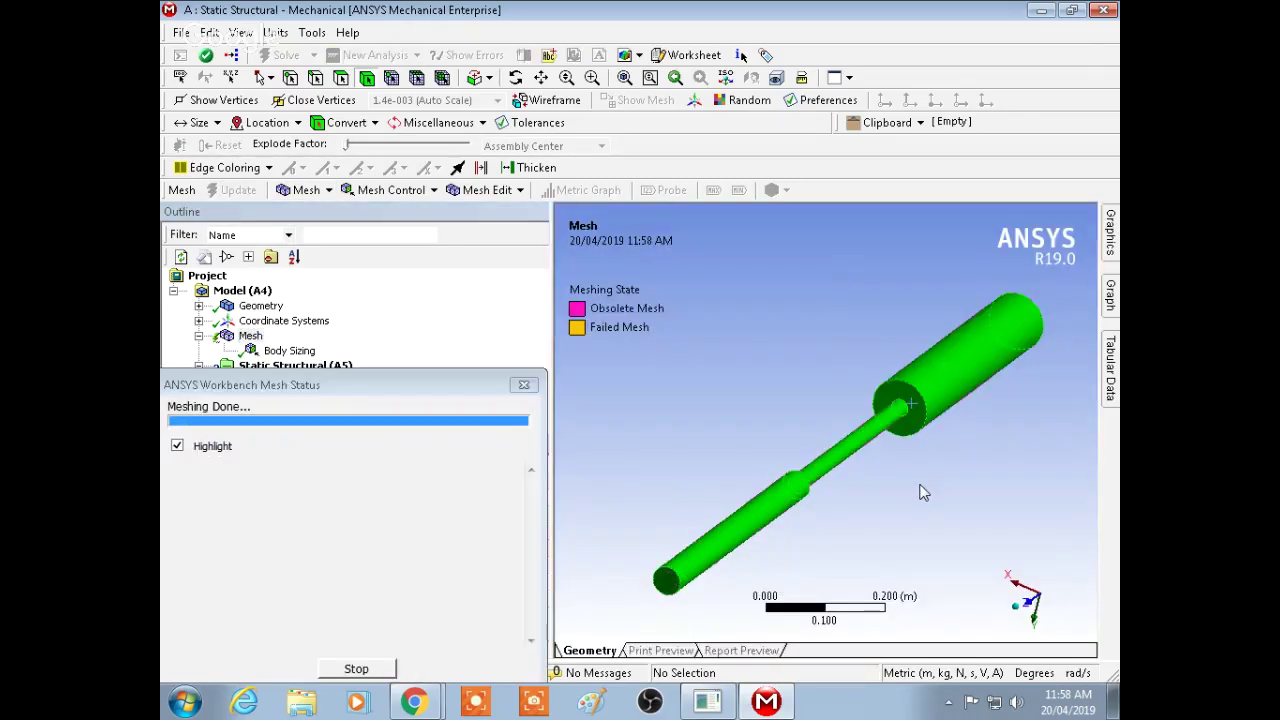
{"action": "middle_click_drag", "start_coordinate": [926, 486], "coordinate": [935, 457]}
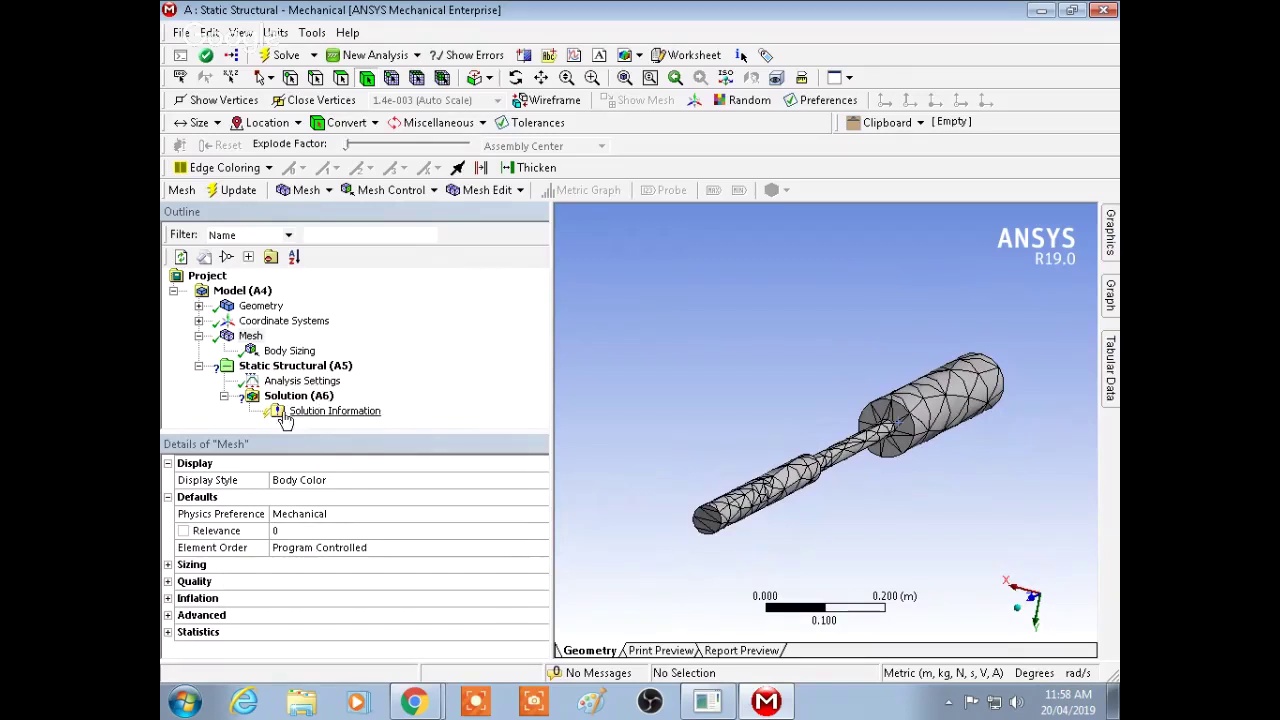
Change the Body Sizing element size to 0.001 and start meshing
{"action": "left_click", "coordinate": [280, 352]}
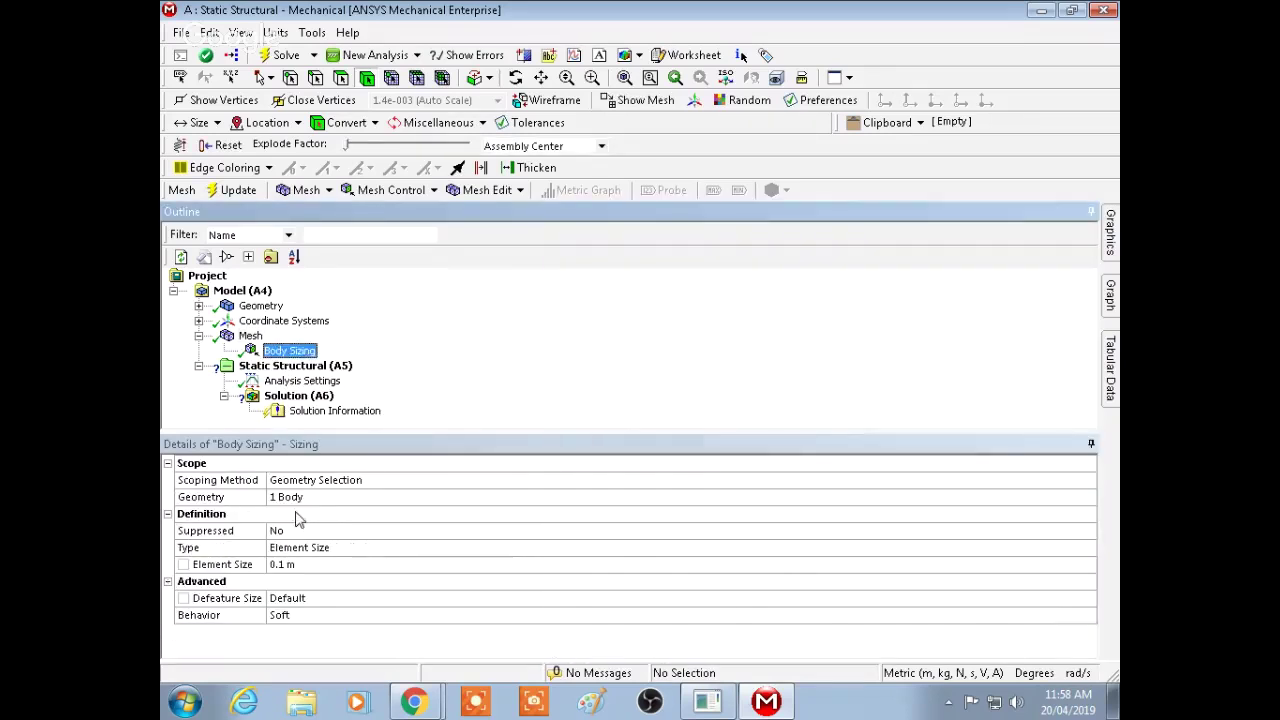
{"action": "left_click", "coordinate": [290, 565]}
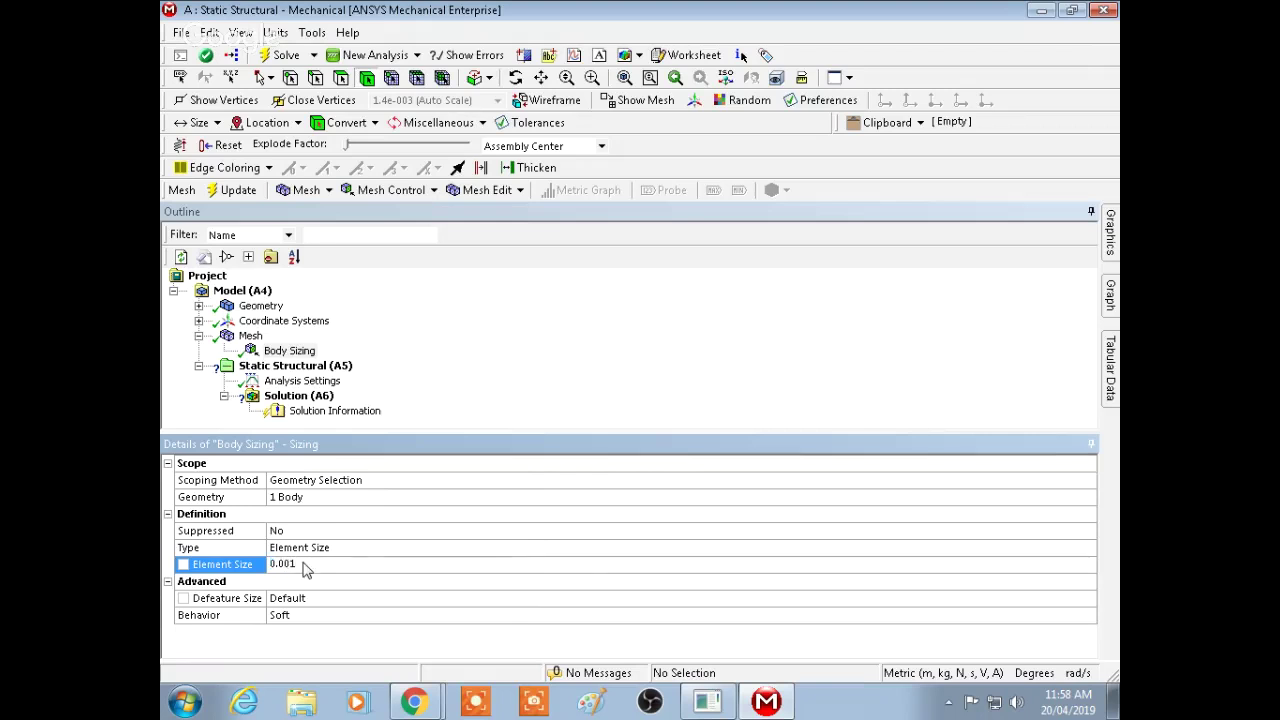
{"action": "type", "text": "0.001"}
{"action": "right_click", "coordinate": [250, 336]}
{"action": "key", "text": "Escape"}
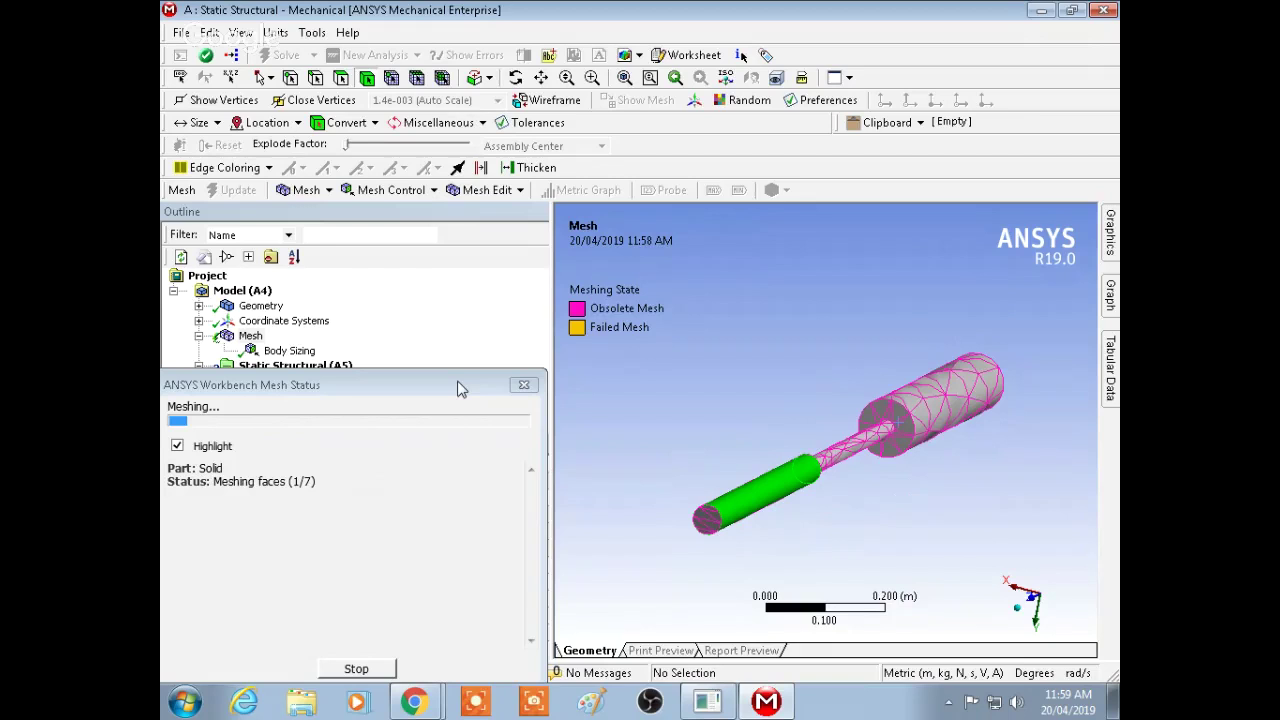
Stop the slow fine-mesh run from the Mesh Status dialog
{"action": "left_click_drag", "start_coordinate": [460, 388], "coordinate": [489, 333]}
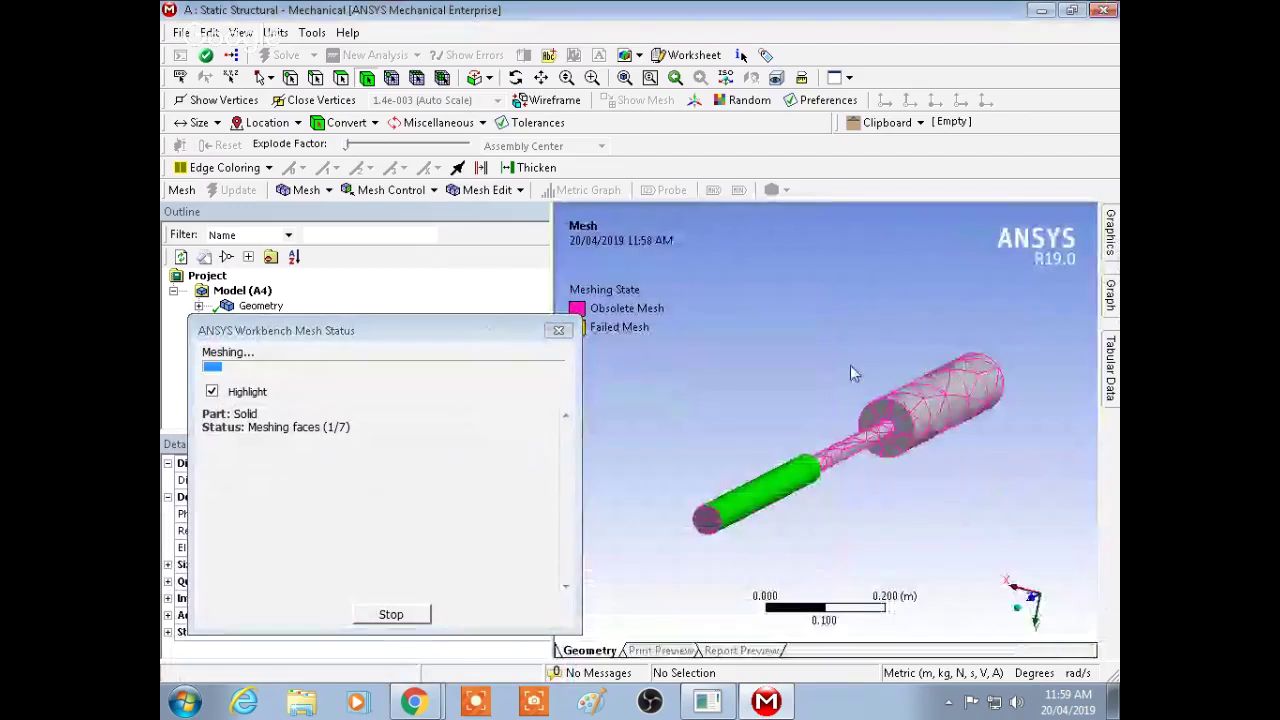
{"action": "left_click_drag", "start_coordinate": [400, 324], "coordinate": [410, 330]}
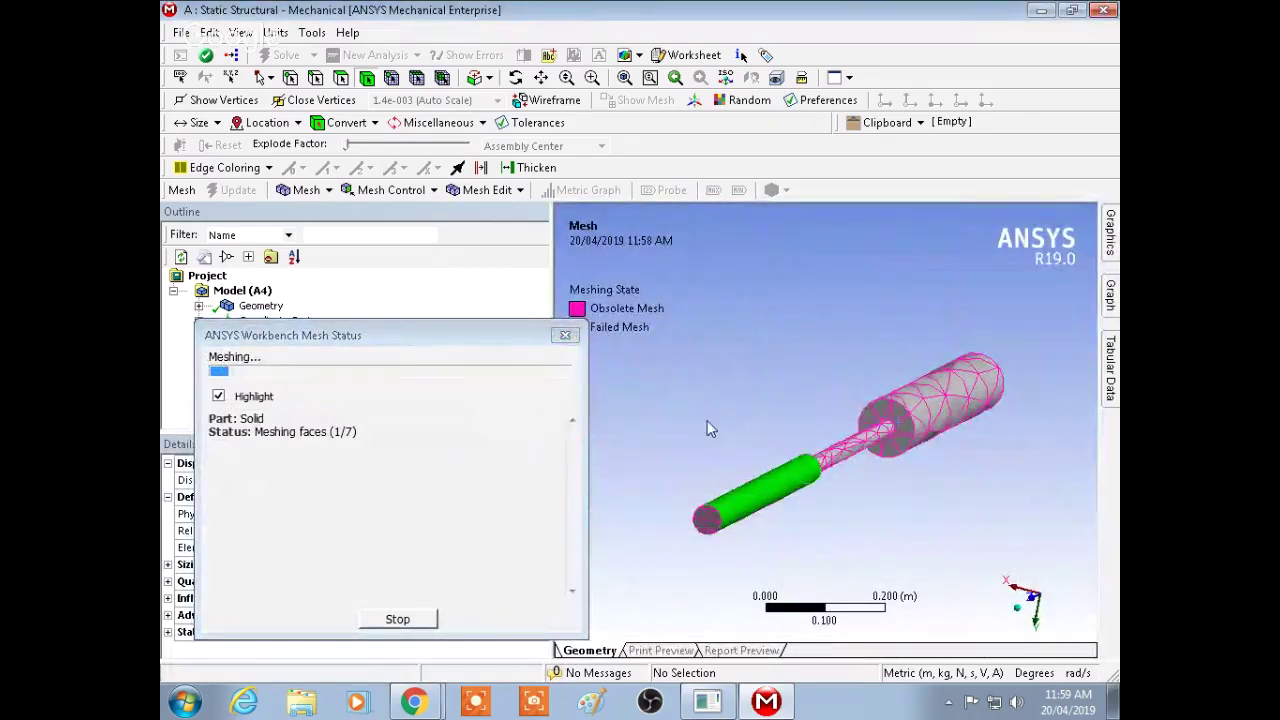
{"action": "left_click_drag", "start_coordinate": [437, 336], "coordinate": [468, 316]}
{"action": "left_click_drag", "start_coordinate": [548, 322], "coordinate": [576, 328]}
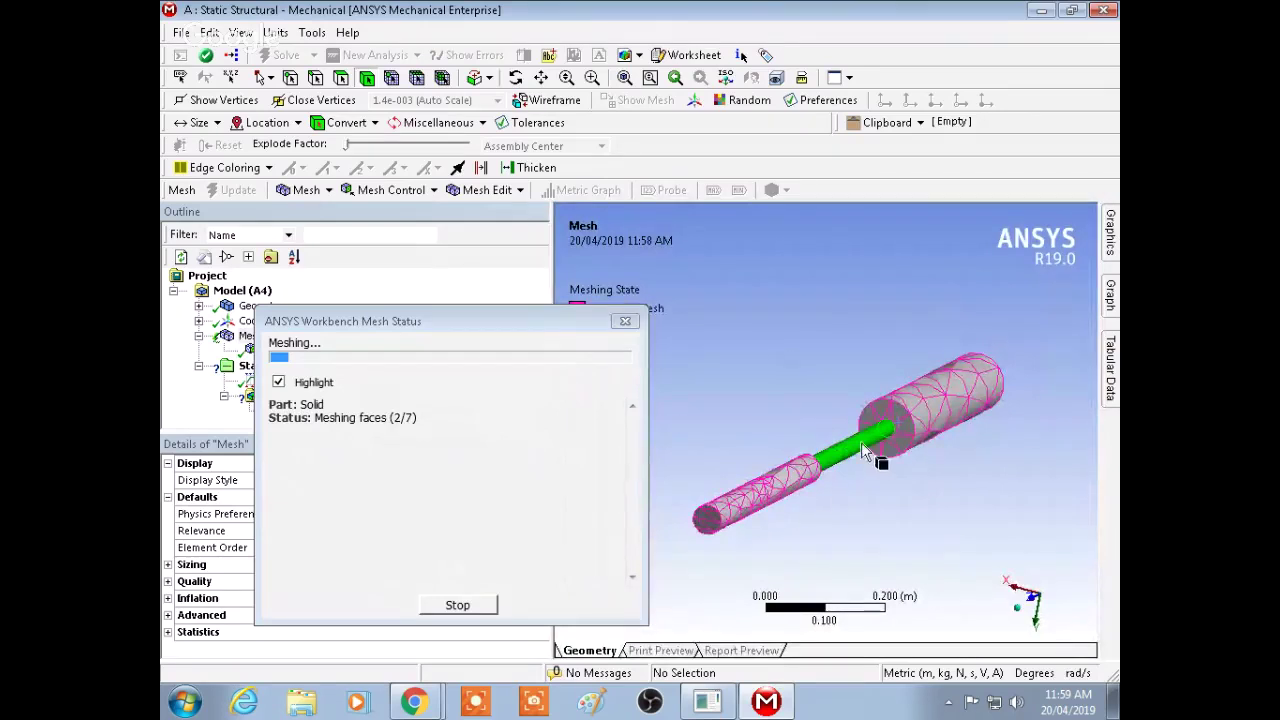
{"action": "mouse_move", "coordinate": [937, 520]}
{"action": "middle_mouse_down"}
{"action": "mouse_move", "coordinate": [946, 503]}
{"action": "mouse_move", "coordinate": [917, 500]}
{"action": "mouse_move", "coordinate": [748, 520]}
{"action": "mouse_move", "coordinate": [880, 511]}
{"action": "mouse_move", "coordinate": [930, 531]}
{"action": "middle_mouse_up"}
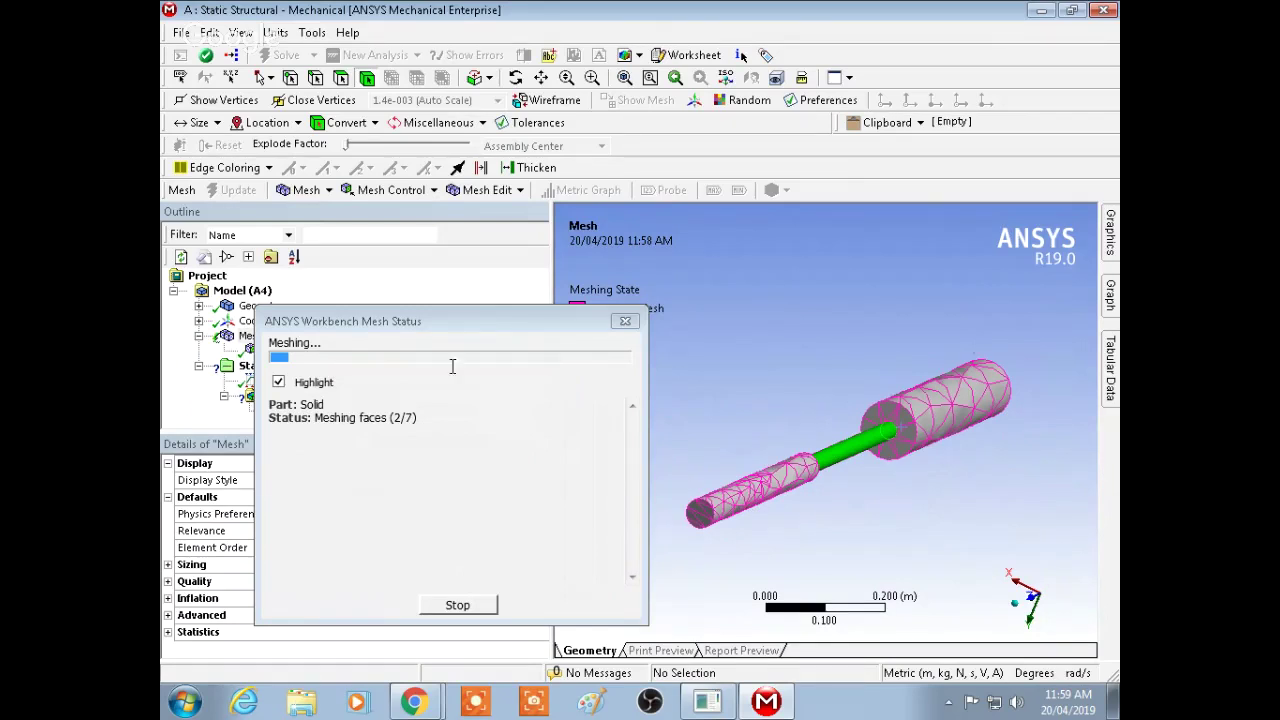
{"action": "left_click", "coordinate": [433, 330]}
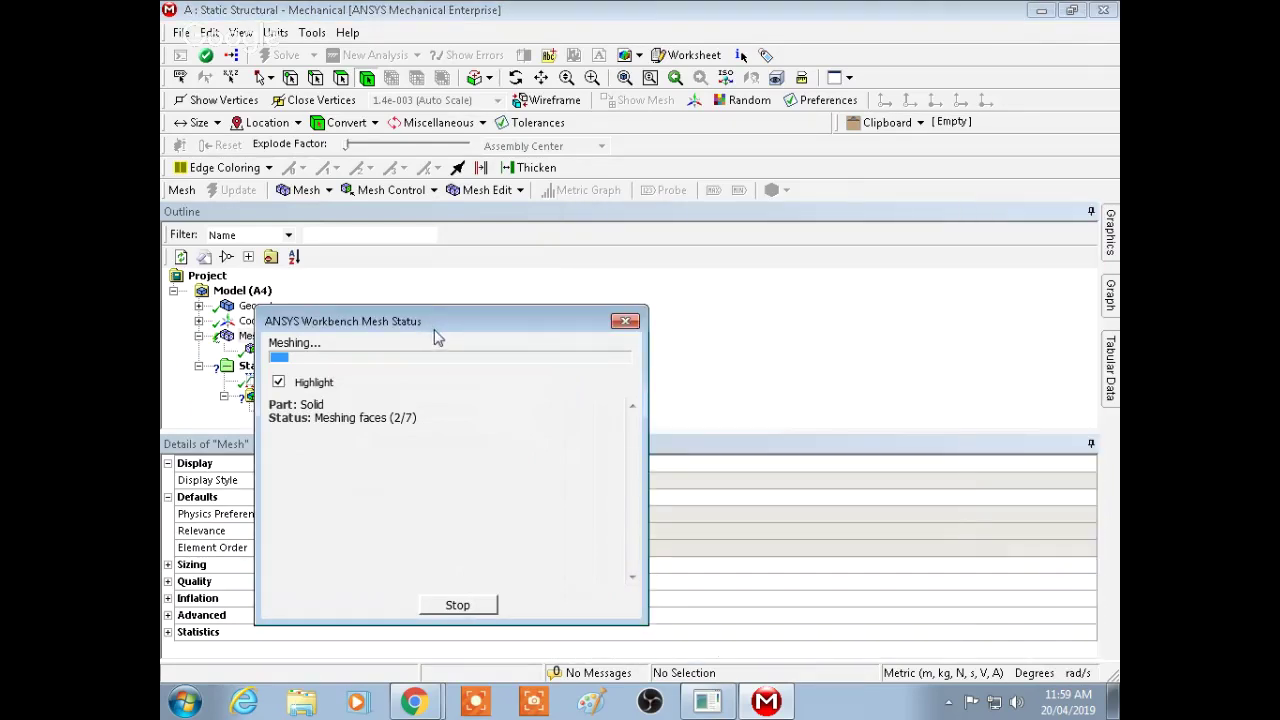
{"action": "left_click", "coordinate": [489, 607]}
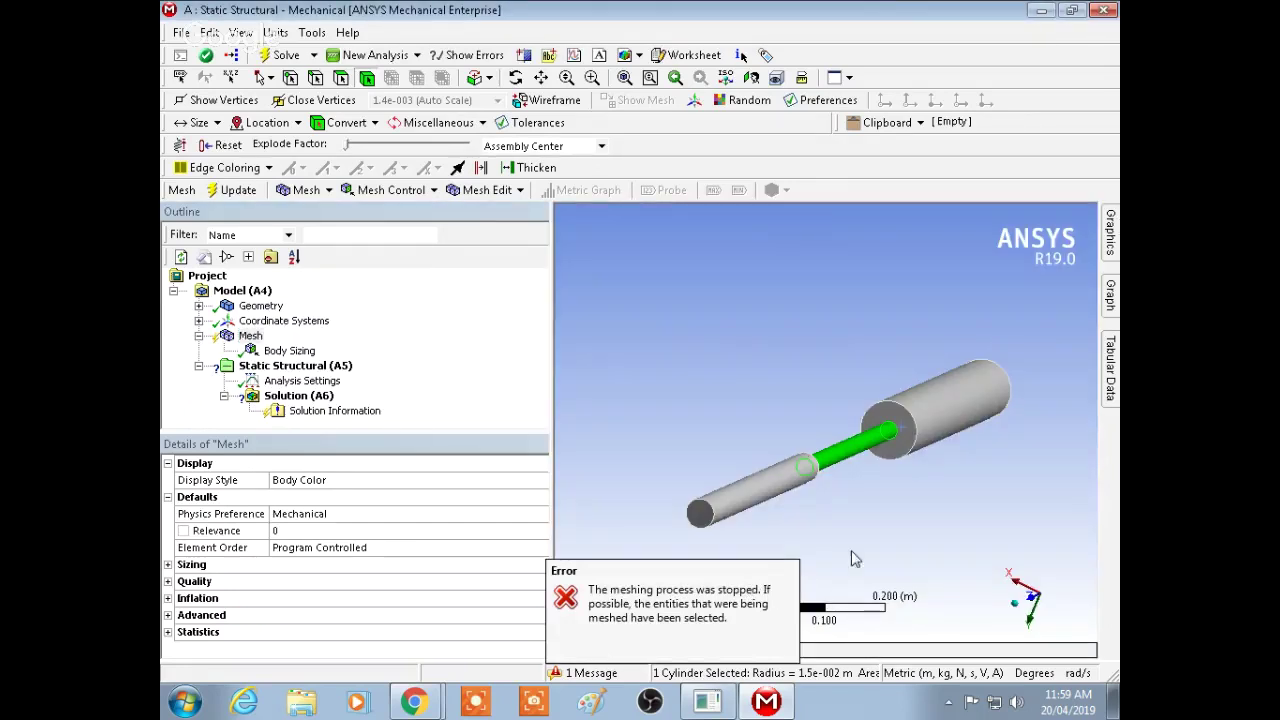
{"action": "left_click", "coordinate": [891, 525]}
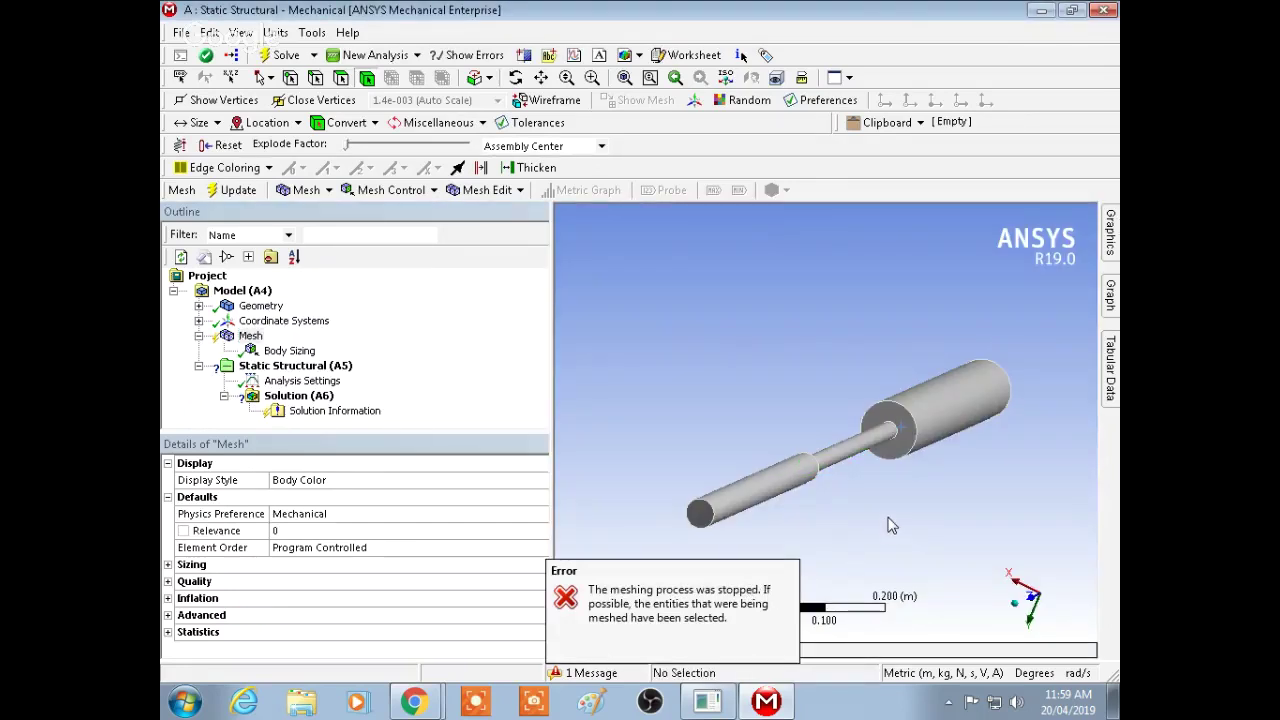
Delete the Body Sizing control
{"action": "right_click", "coordinate": [284, 351]}
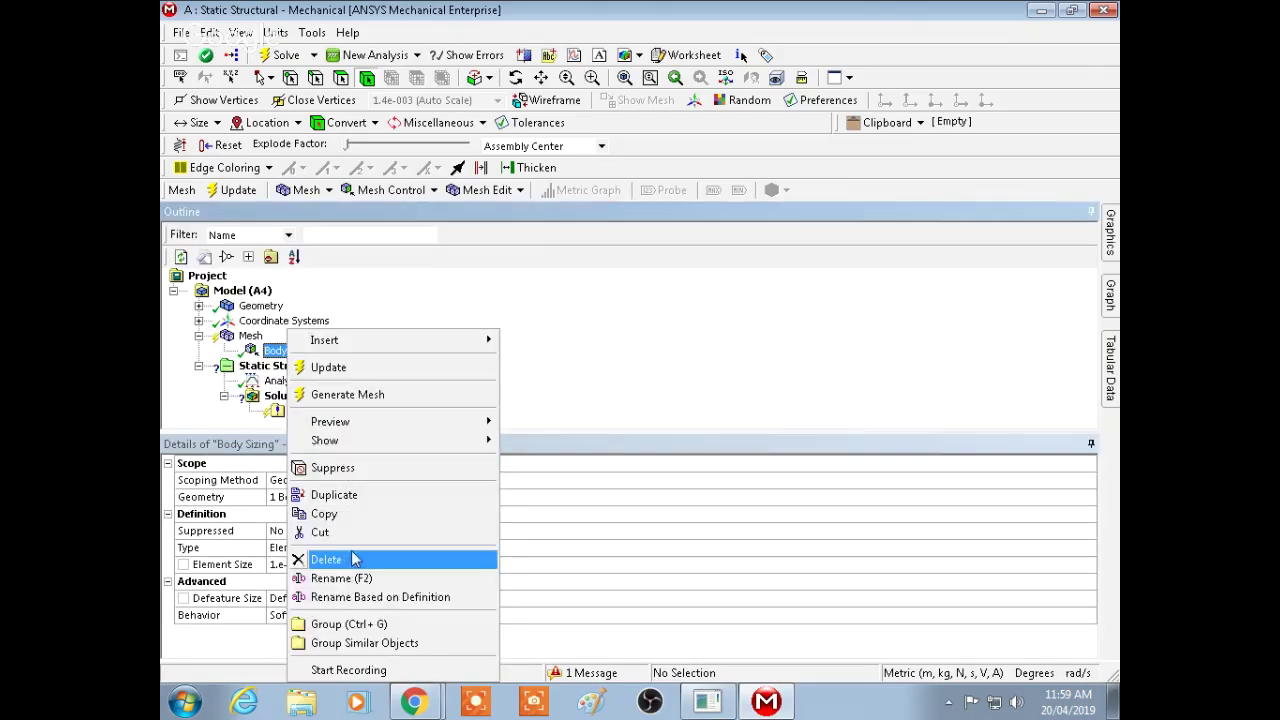
{"action": "left_click", "coordinate": [351, 559]}
{"action": "left_click", "coordinate": [637, 420]}
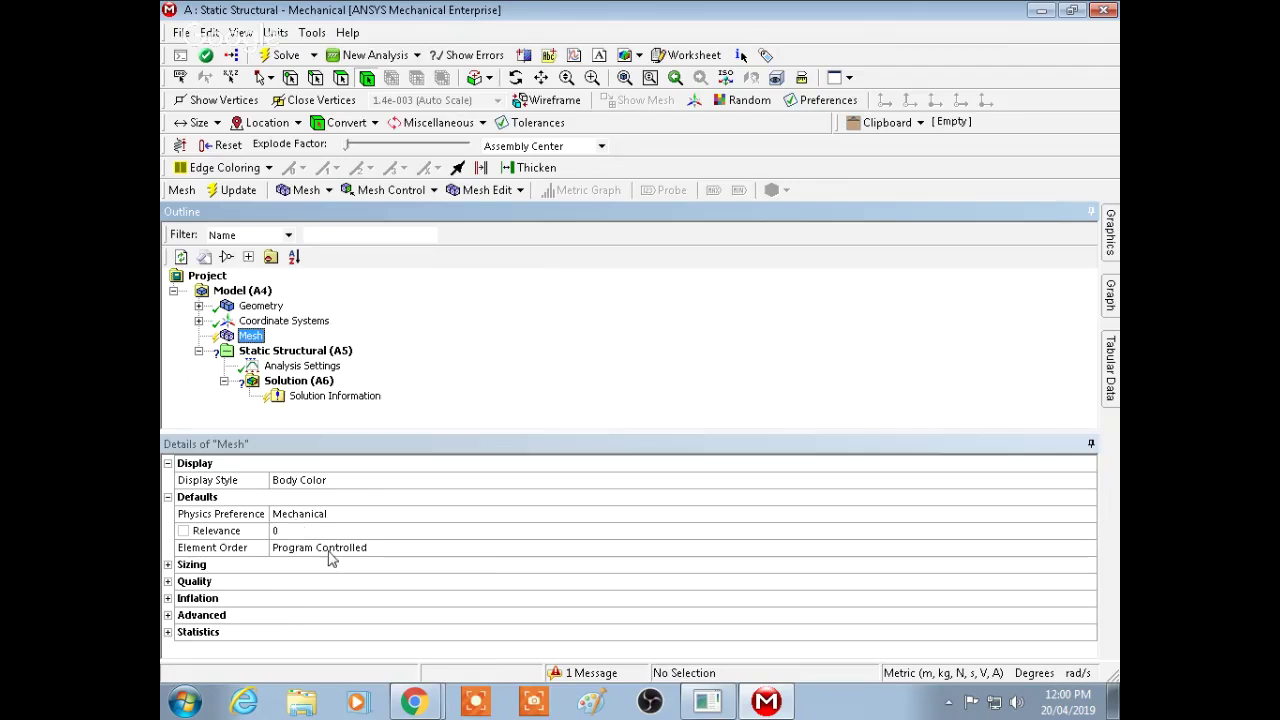
Set the mesh Size Function to Proximity and Curvature and generate the mesh
{"action": "left_click", "coordinate": [168, 565]}
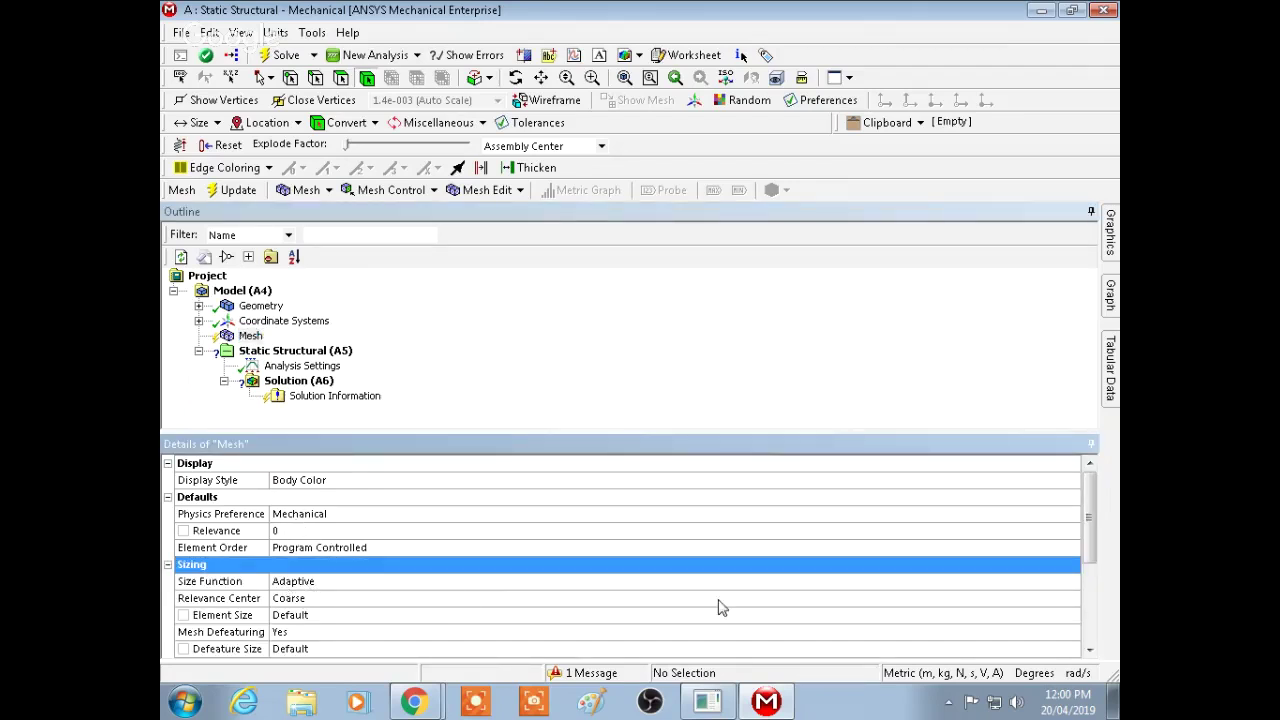
{"action": "left_click", "coordinate": [1005, 581]}
{"action": "left_click", "coordinate": [1071, 581]}
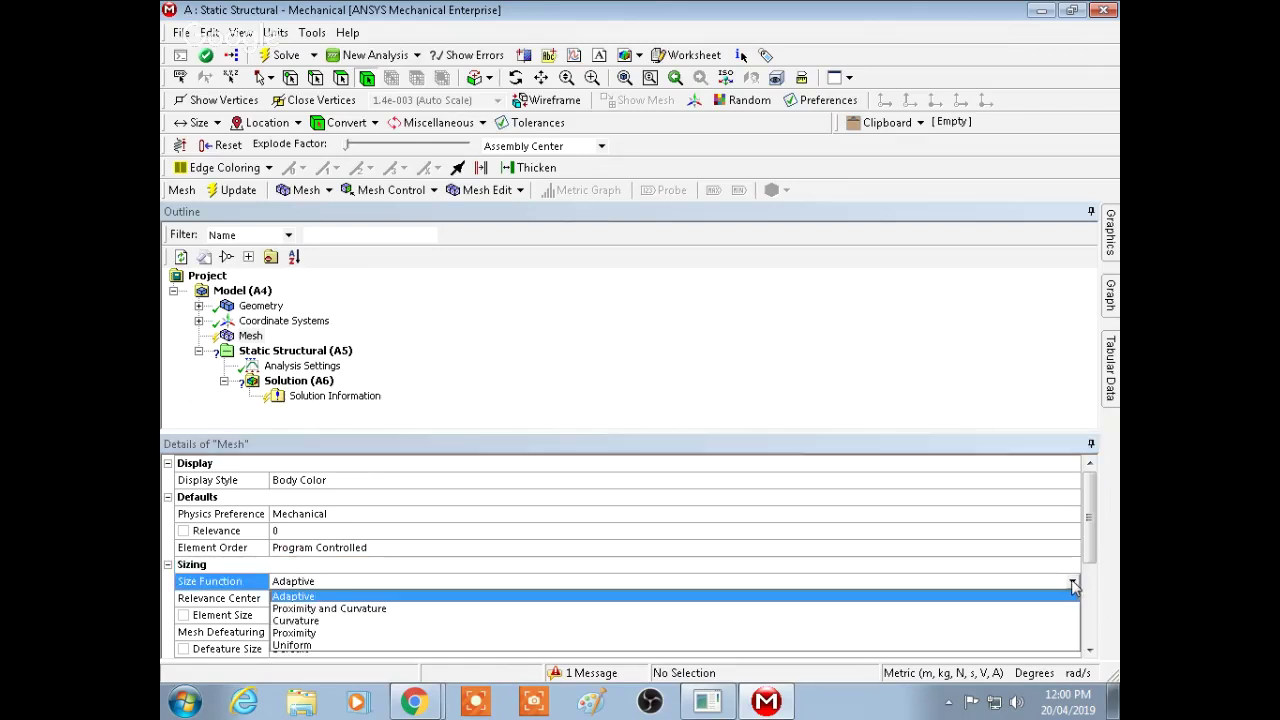
{"action": "left_click", "coordinate": [352, 612]}
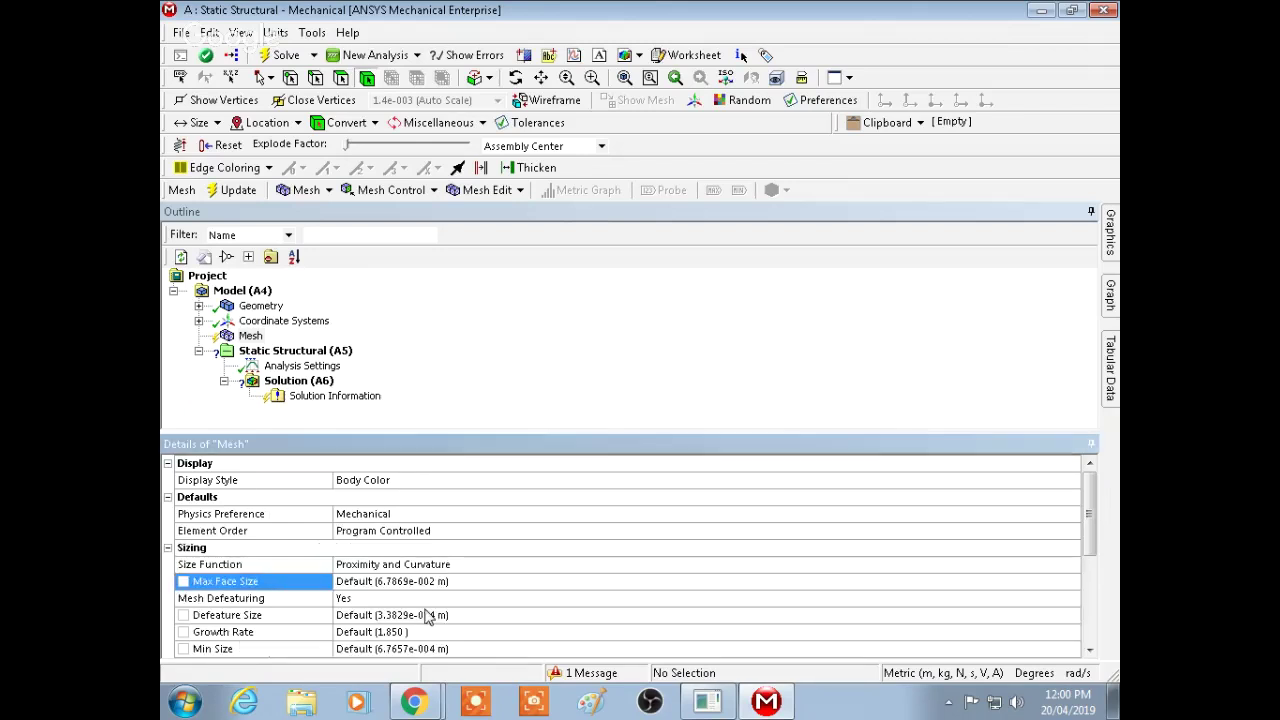
{"action": "right_click", "coordinate": [240, 336]}
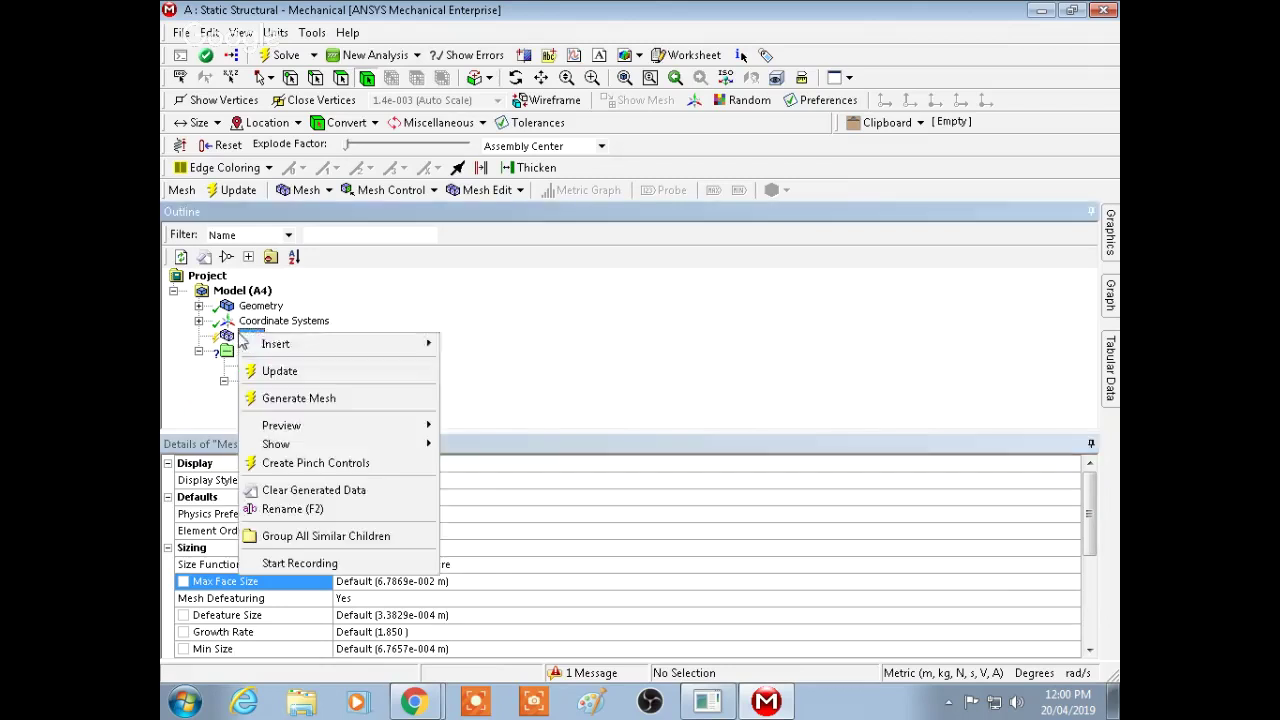
{"action": "left_click", "coordinate": [285, 404]}
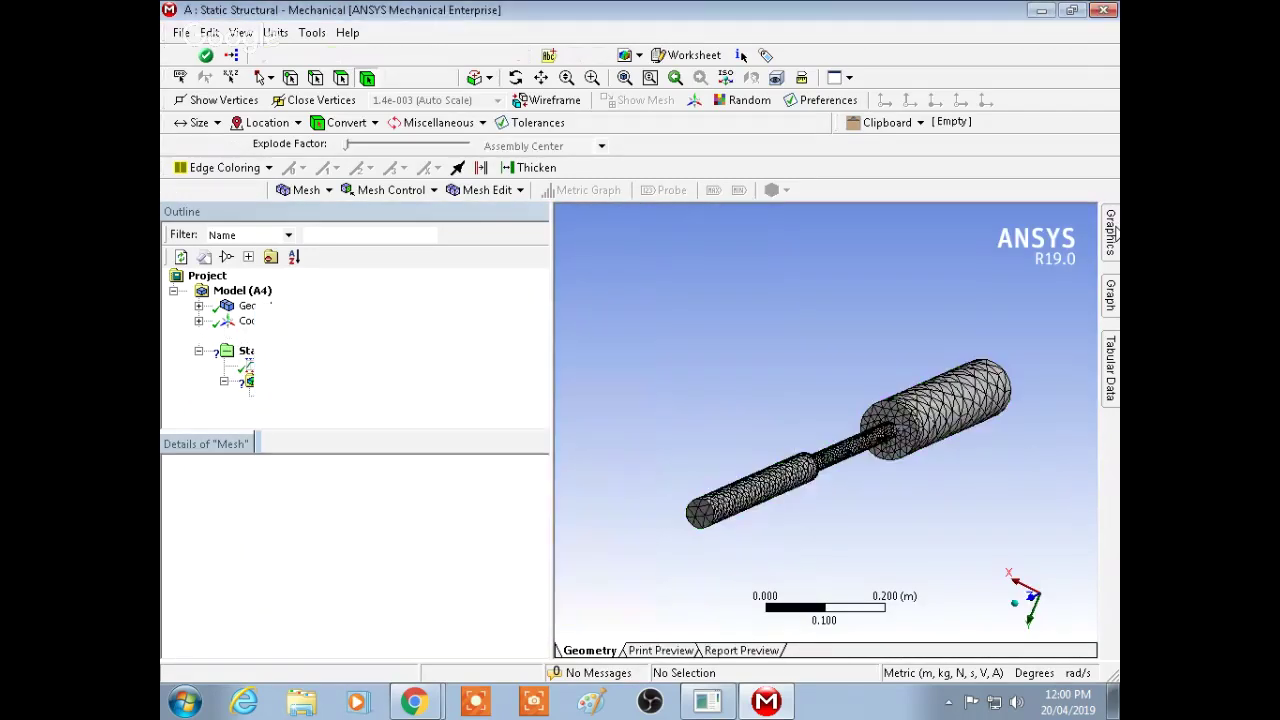
{"action": "middle_click_drag", "start_coordinate": [1000, 463], "coordinate": [956, 450]}
{"action": "scroll", "coordinate": [962, 476], "scroll_direction": "down", "scroll_amount": 3}
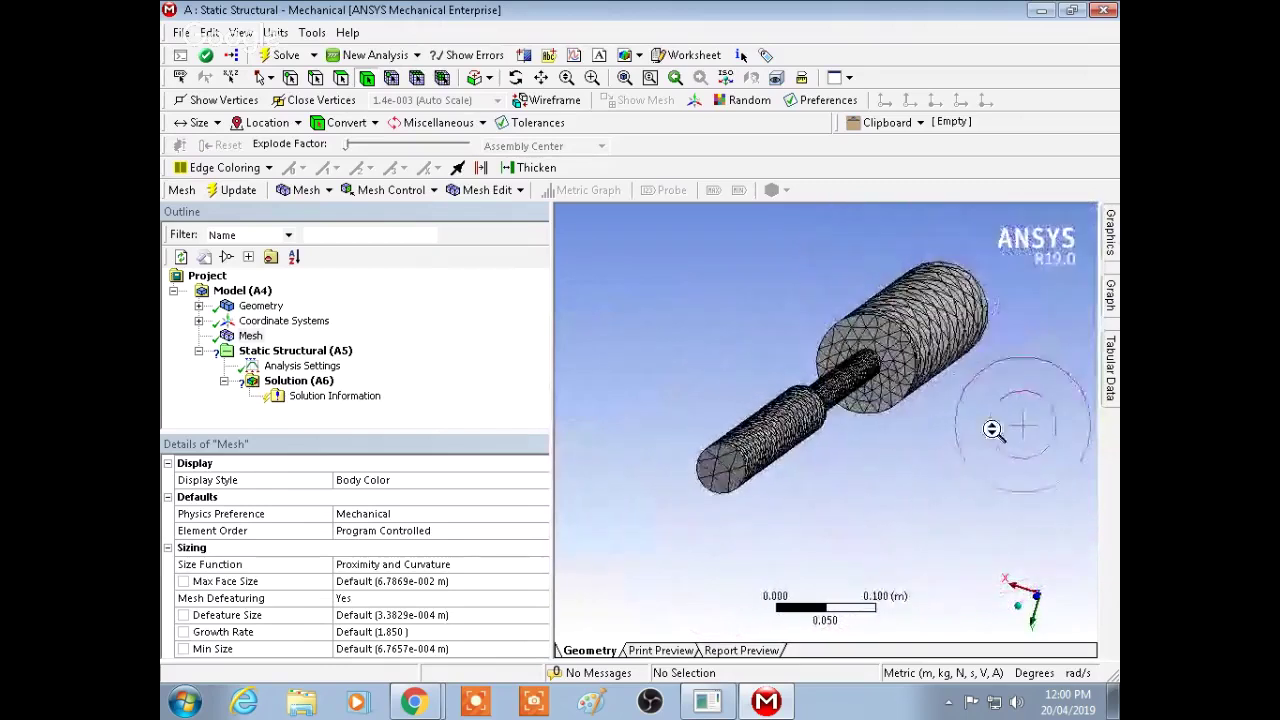
Add a new Sizing control scoped to the shaft body
{"action": "right_click", "coordinate": [248, 336]}
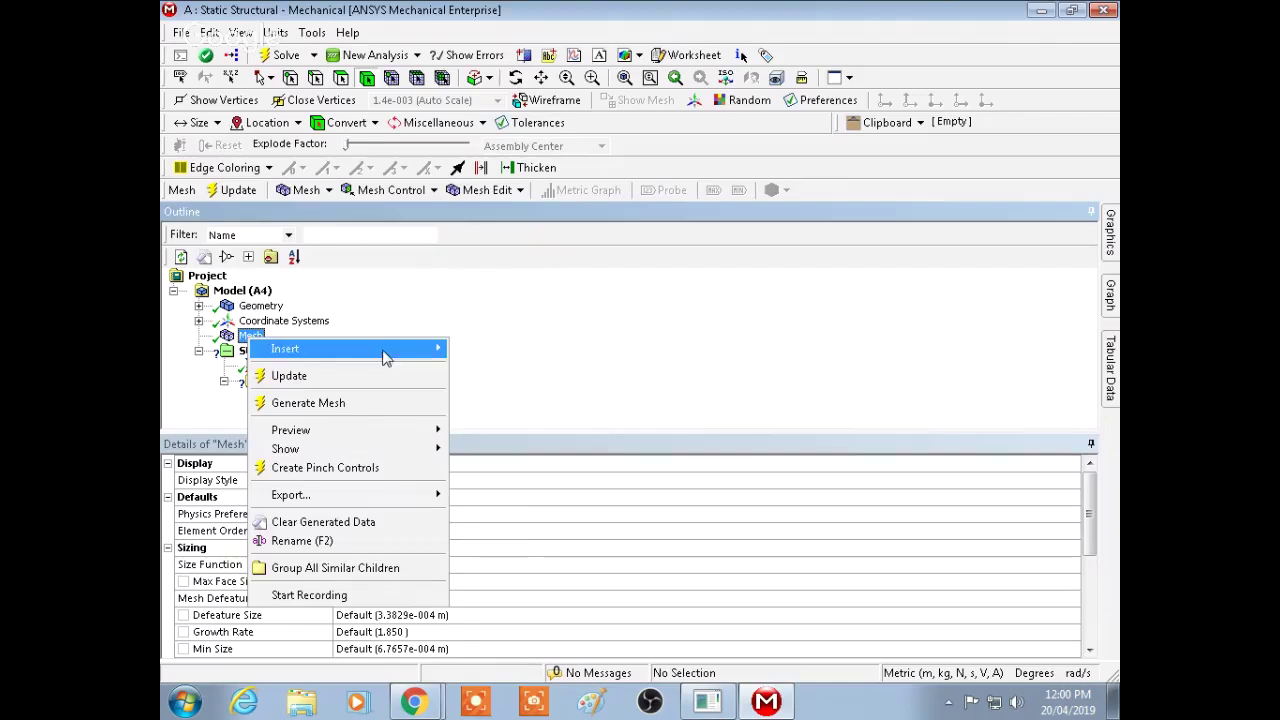
{"action": "mouse_move", "coordinate": [386, 350]}
{"action": "left_click", "coordinate": [480, 372]}
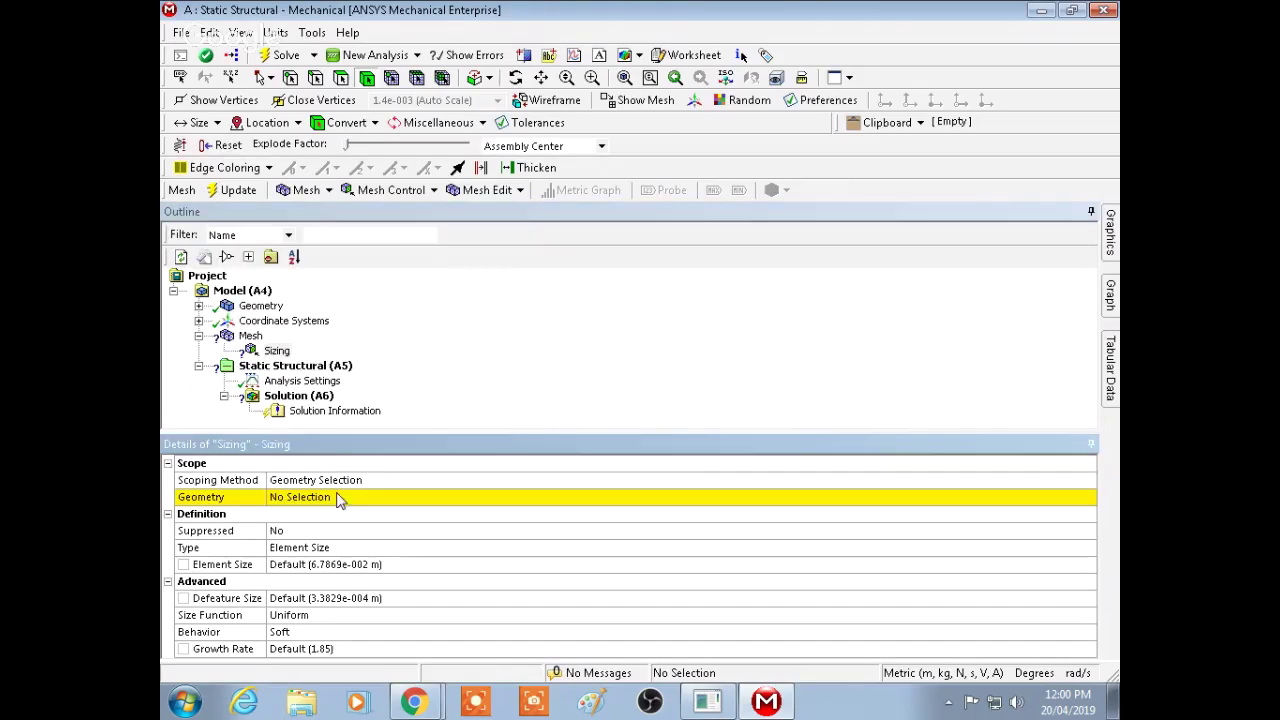
{"action": "left_click", "coordinate": [1111, 245]}
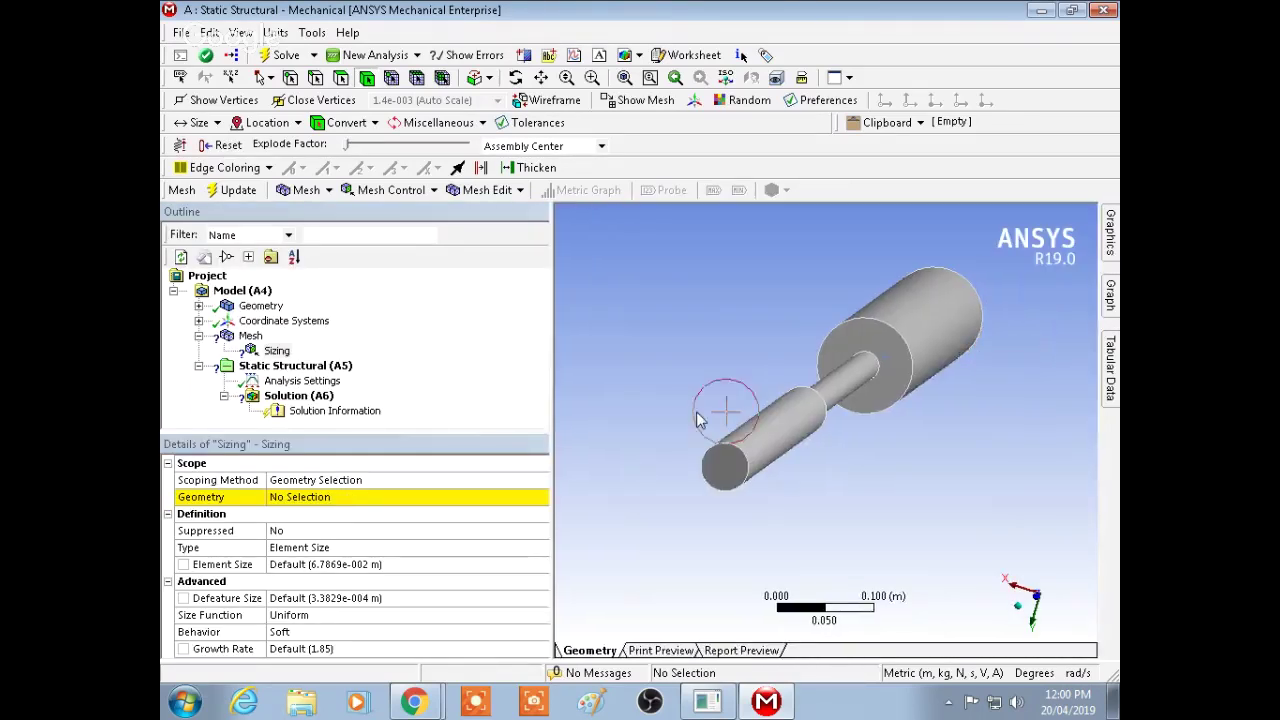
{"action": "left_click", "coordinate": [522, 497]}
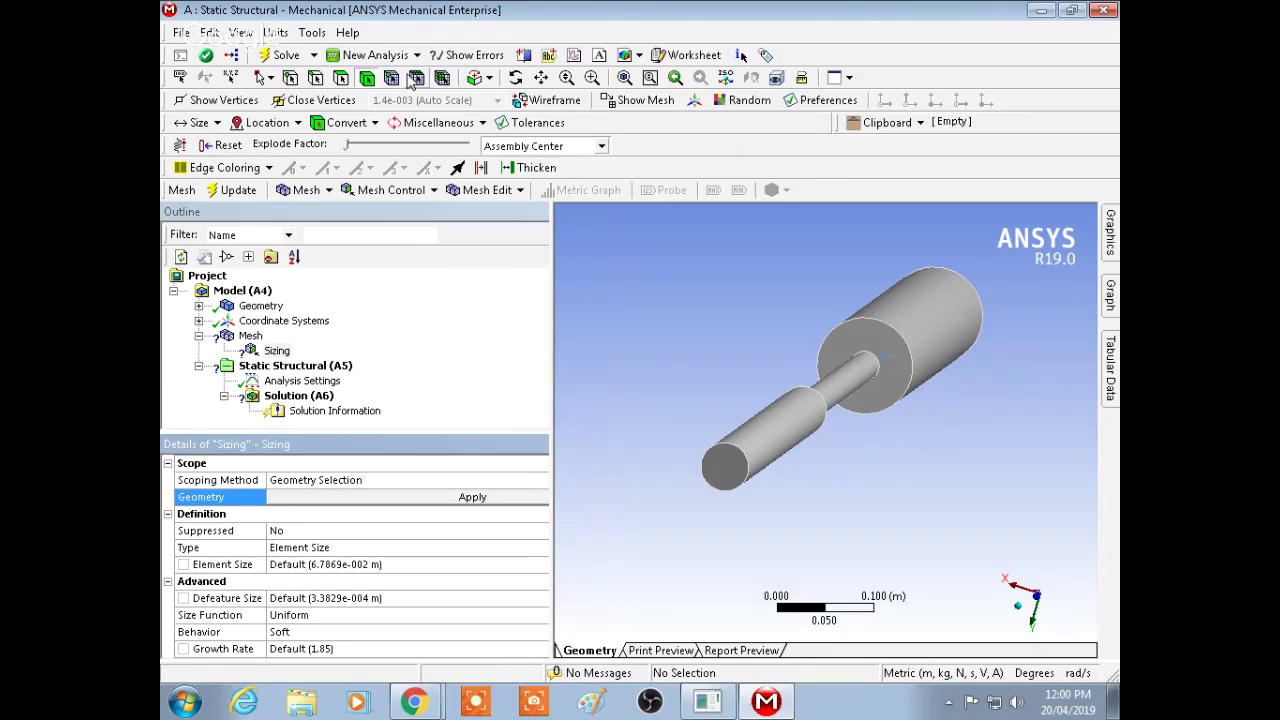
{"action": "mouse_move", "coordinate": [1111, 230]}
{"action": "left_click", "coordinate": [818, 405]}
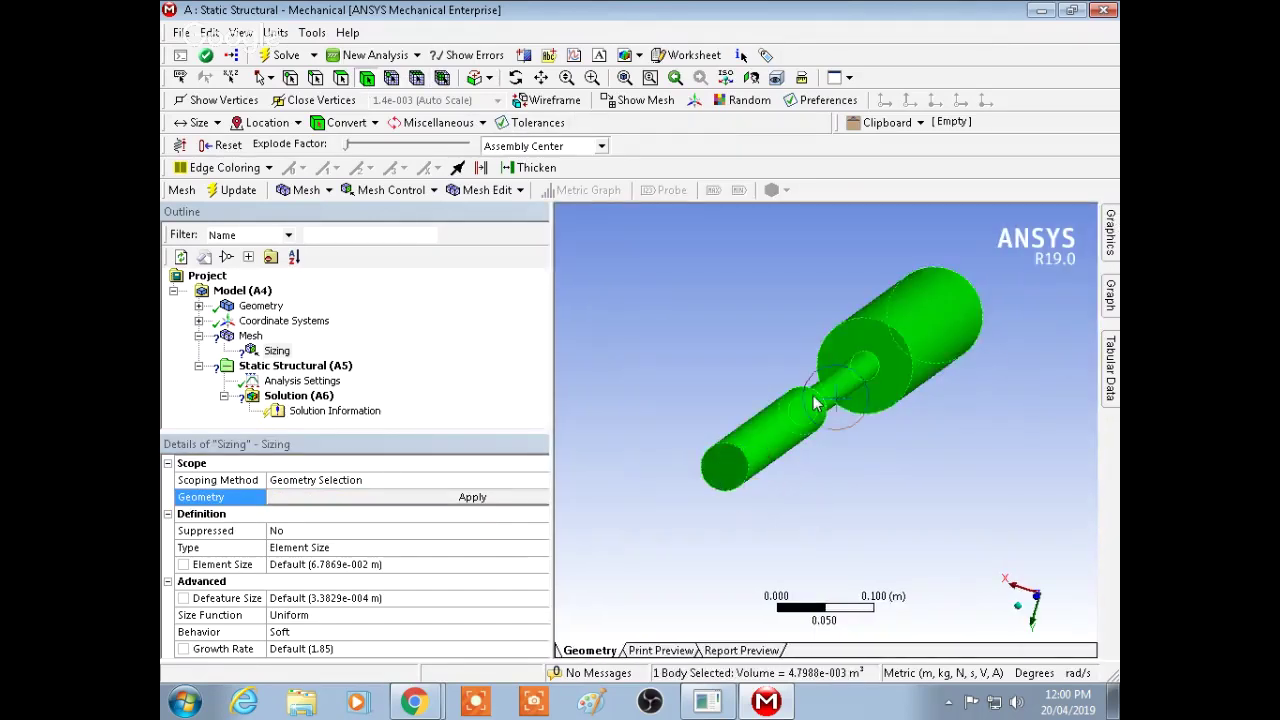
{"action": "left_click", "coordinate": [440, 497]}
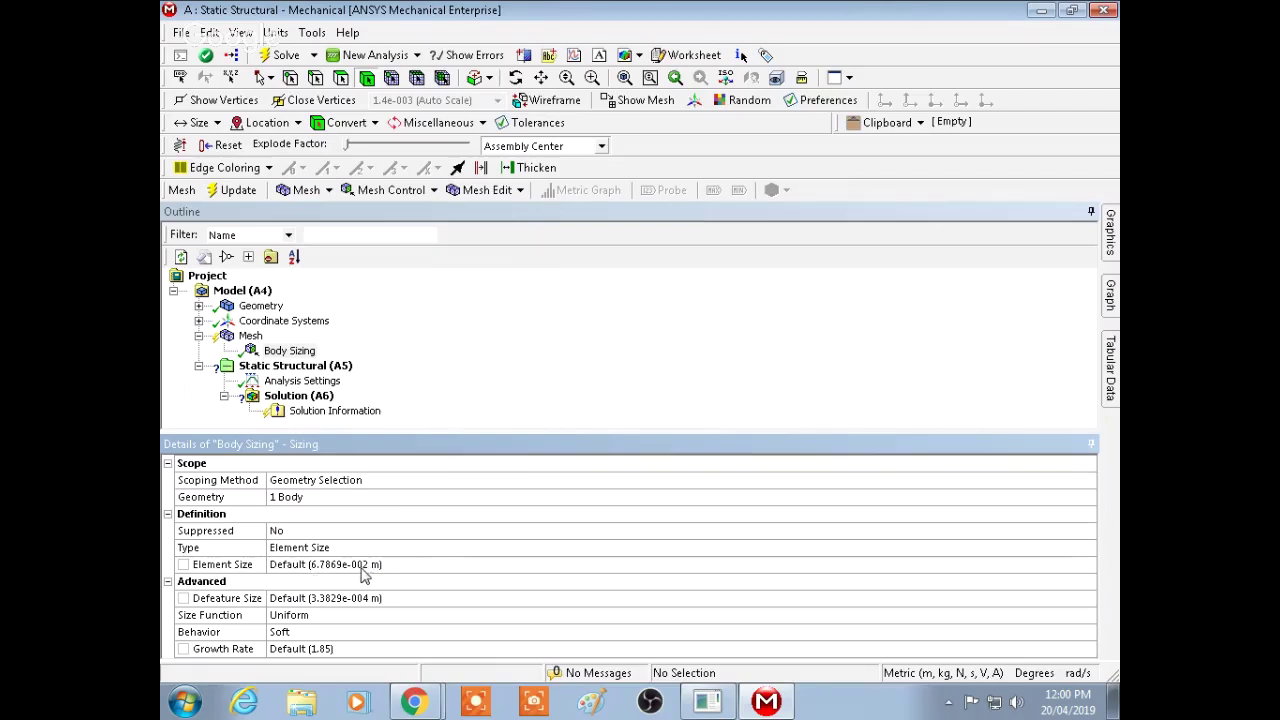
Set the sizing element size to 0.1 m and generate the mesh
{"action": "left_click", "coordinate": [333, 566]}
{"action": "type", "text": "1"}
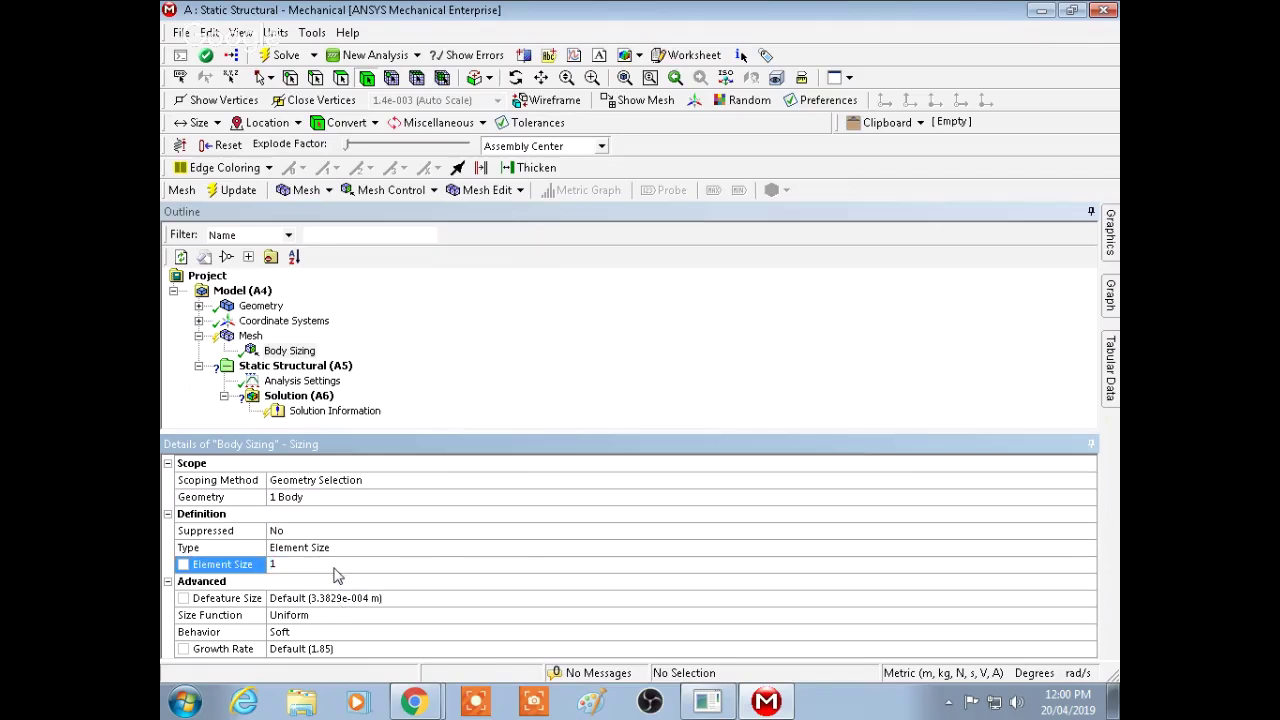
{"action": "key", "text": "Return"}
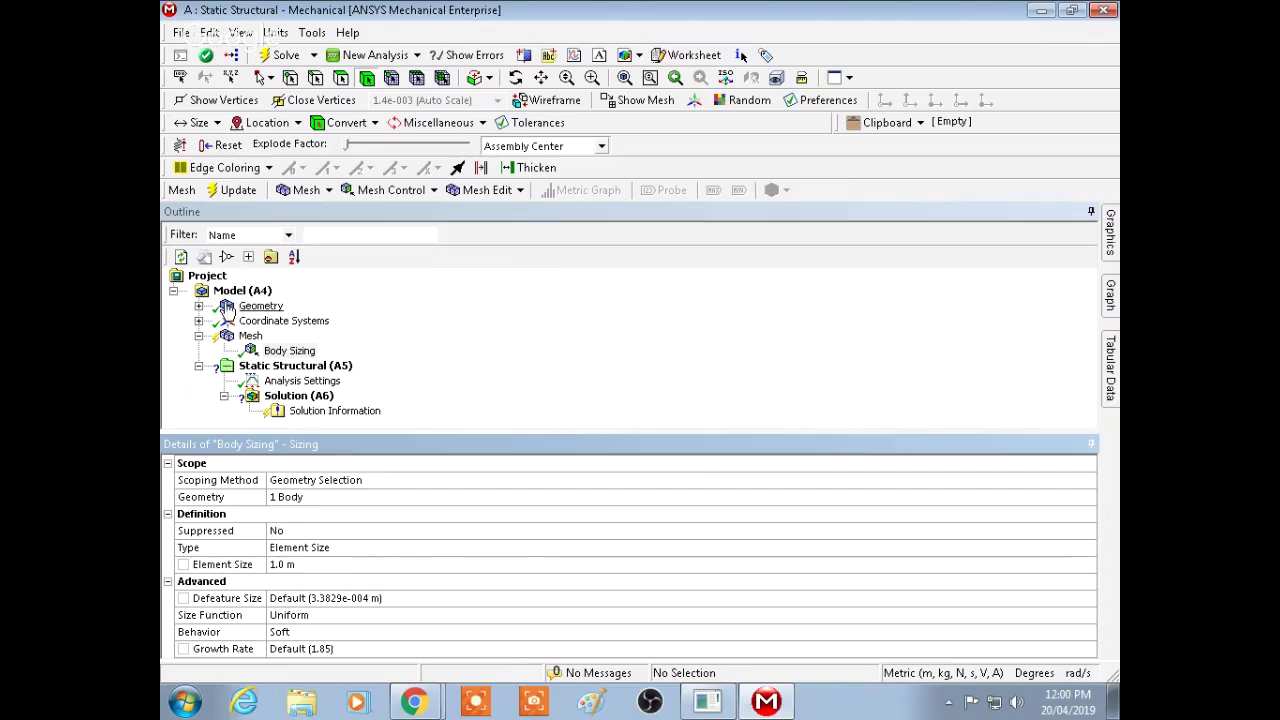
{"action": "left_click", "coordinate": [309, 564]}
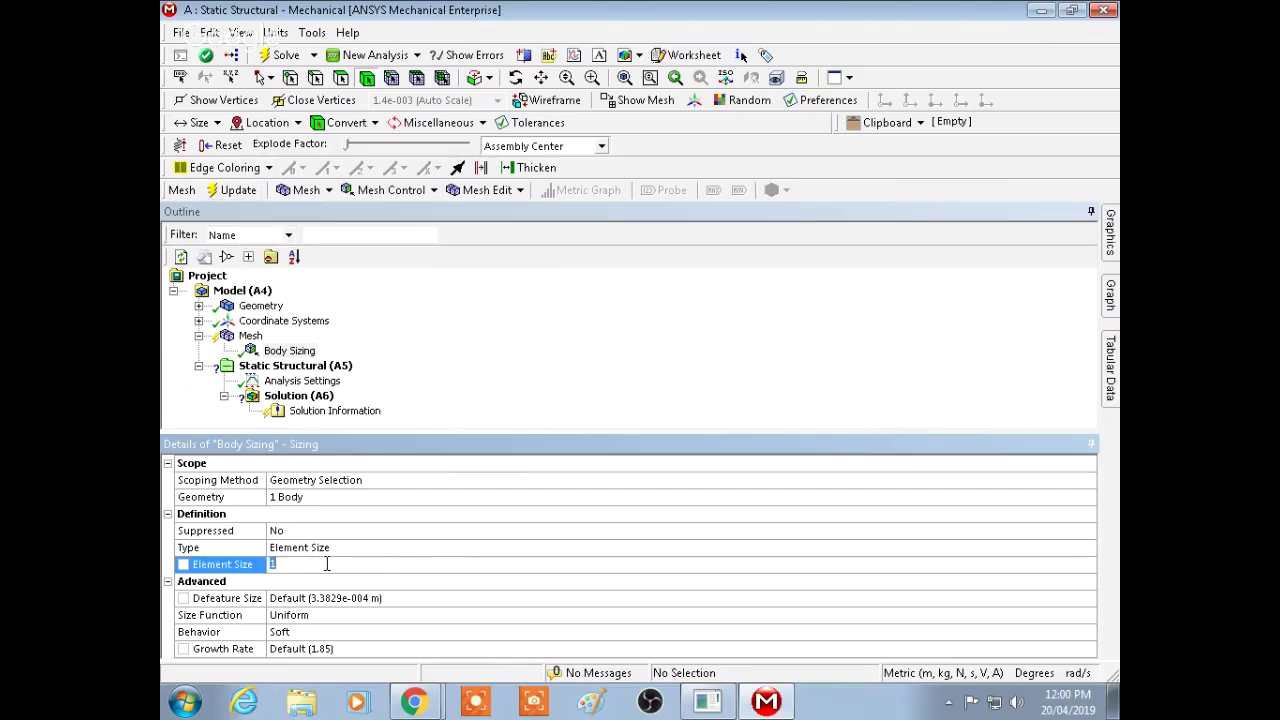
{"action": "type", "text": "0.1"}
{"action": "key", "text": "Return"}
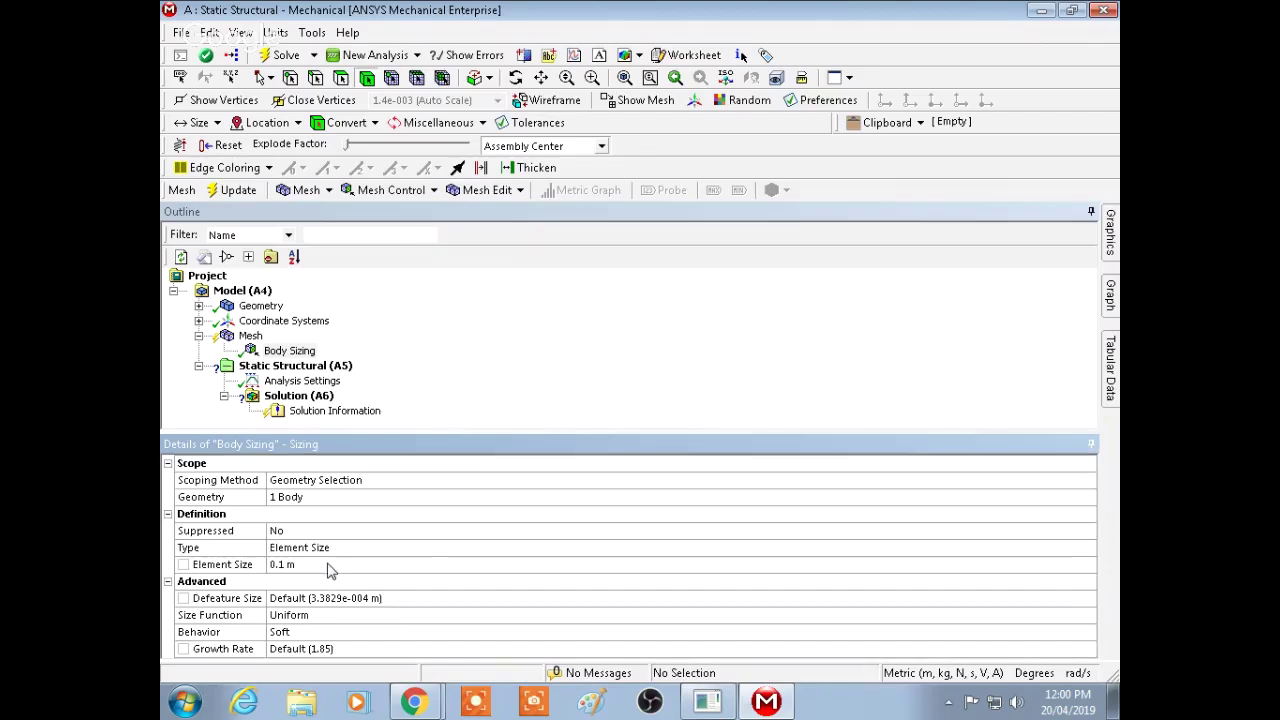
{"action": "left_click", "coordinate": [250, 335]}
{"action": "right_click", "coordinate": [249, 335]}
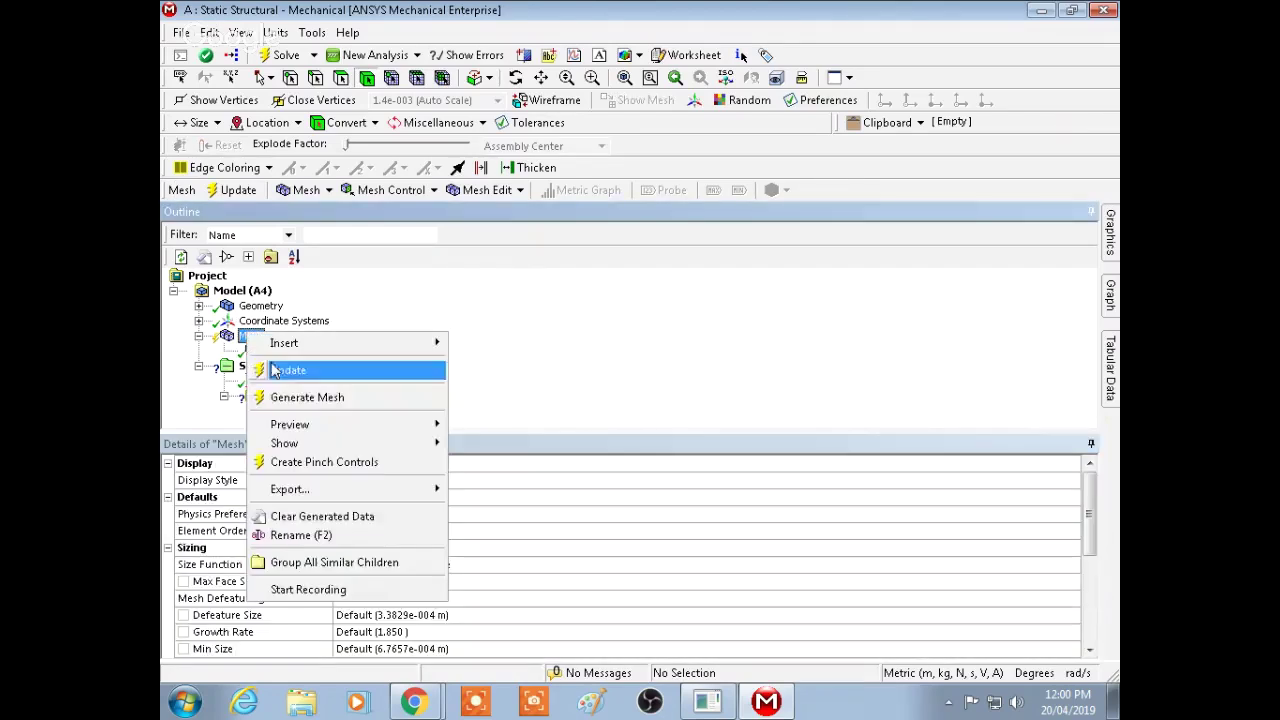
{"action": "left_click", "coordinate": [300, 397]}
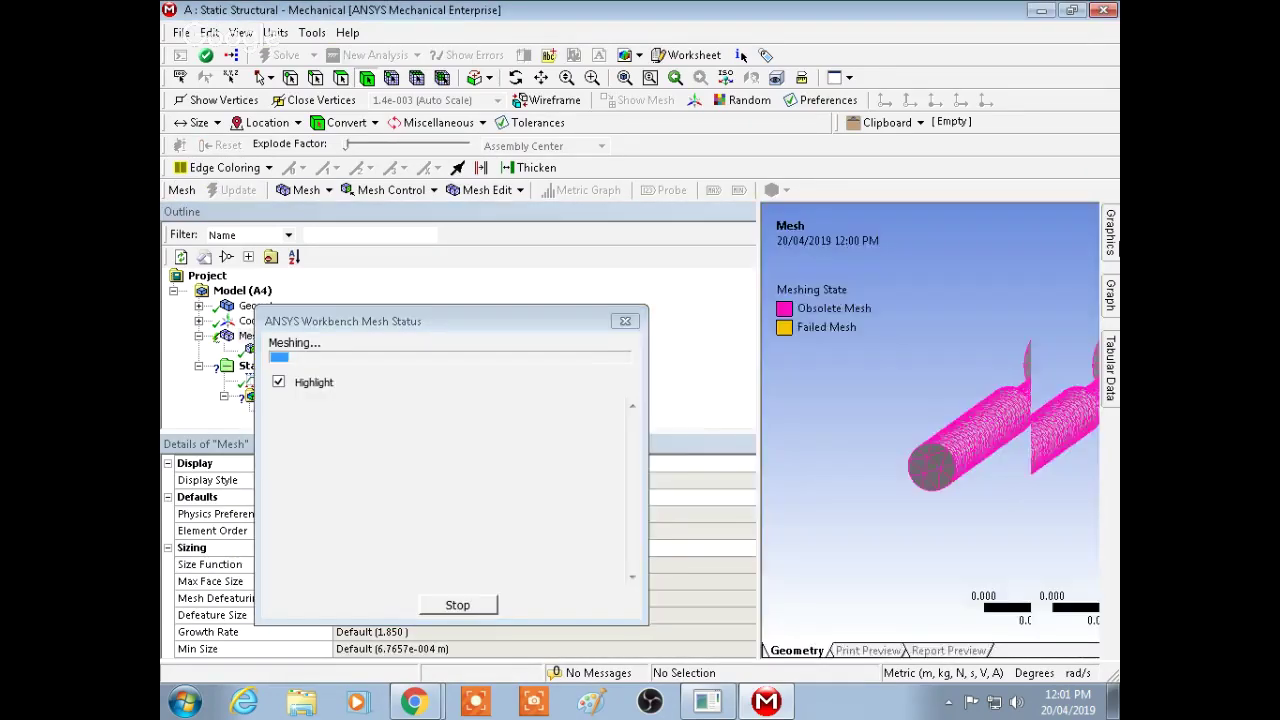
{"action": "middle_click_drag", "start_coordinate": [1018, 350], "coordinate": [1003, 352]}
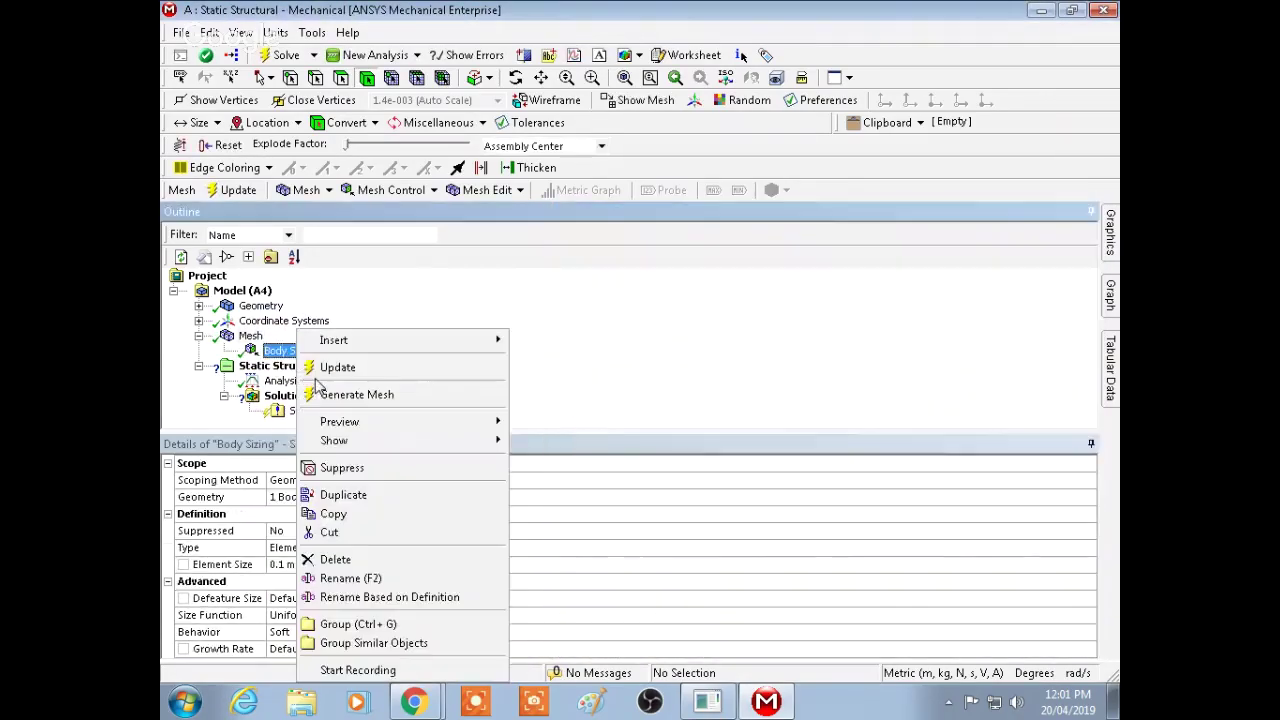
Delete the Body Sizing control and regenerate the mesh with default settings
{"action": "right_click", "coordinate": [296, 350]}
{"action": "left_click", "coordinate": [335, 559]}
{"action": "left_click", "coordinate": [646, 425]}
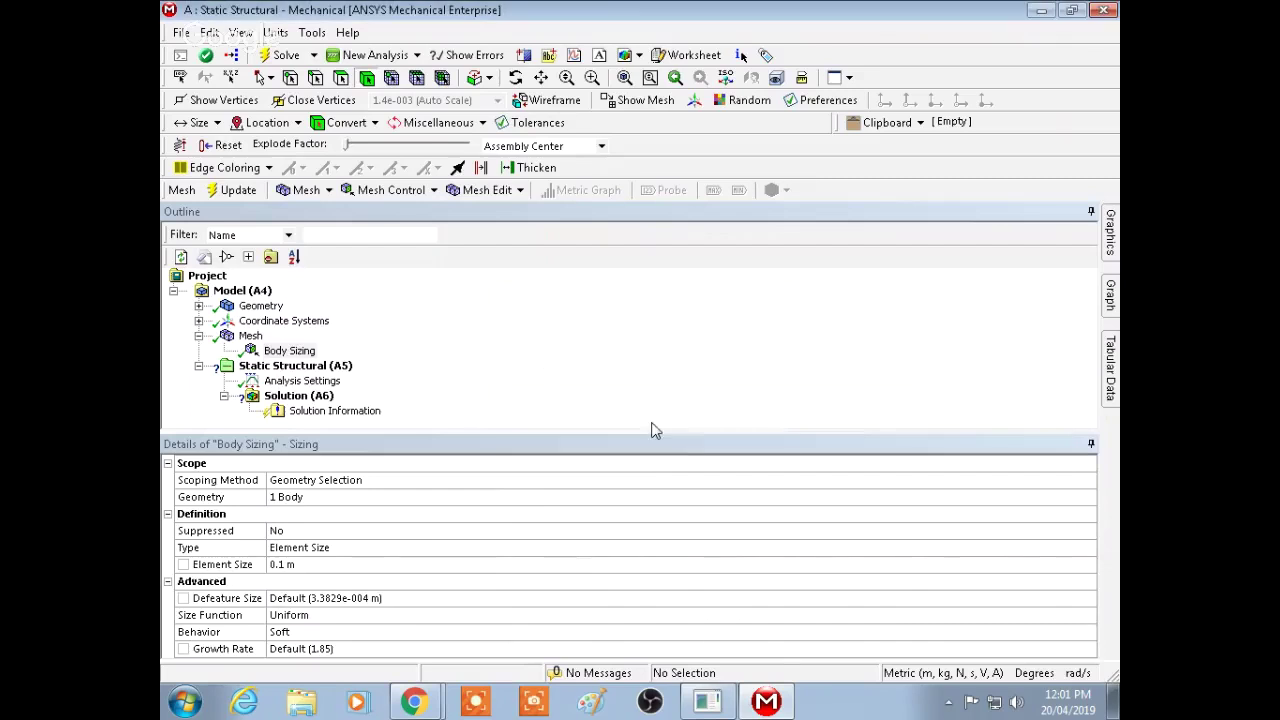
{"action": "right_click", "coordinate": [248, 337]}
{"action": "left_click", "coordinate": [296, 396]}
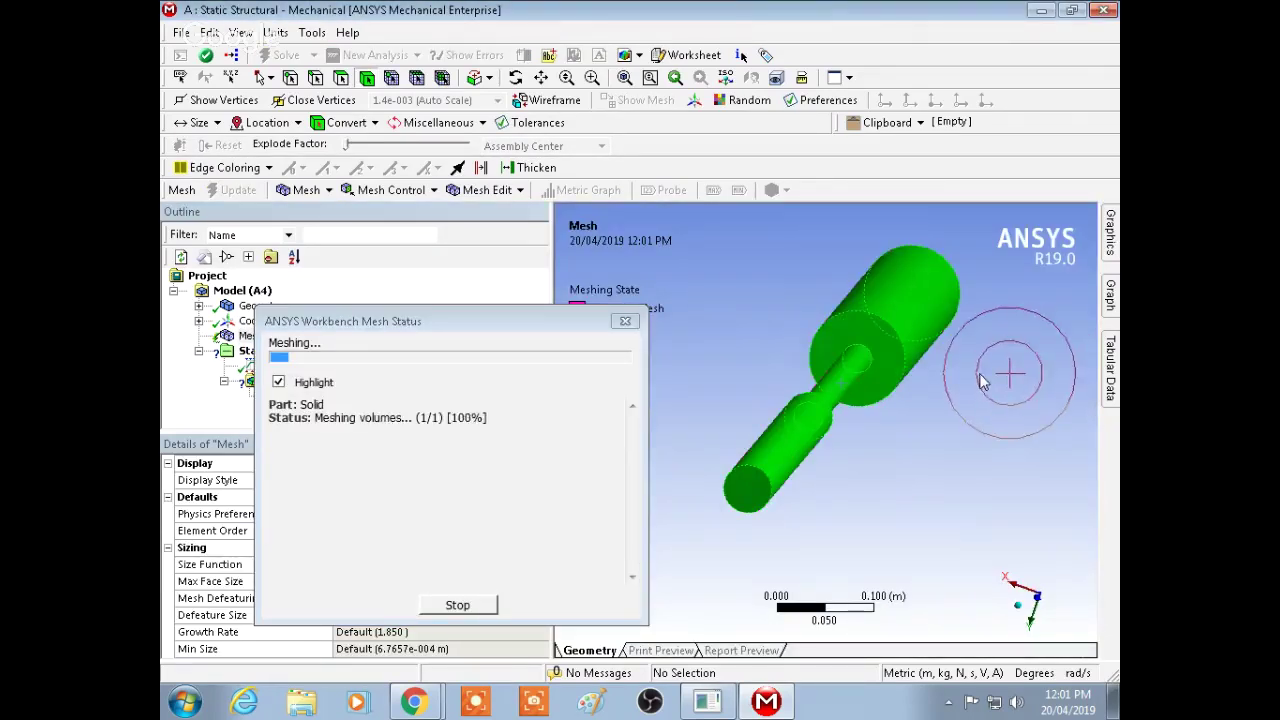
{"action": "middle_click_drag", "start_coordinate": [993, 390], "coordinate": [582, 474]}
Fix both the small and large end faces of the stepped shaft with a Fixed Support
{"action": "right_click", "coordinate": [312, 351]}
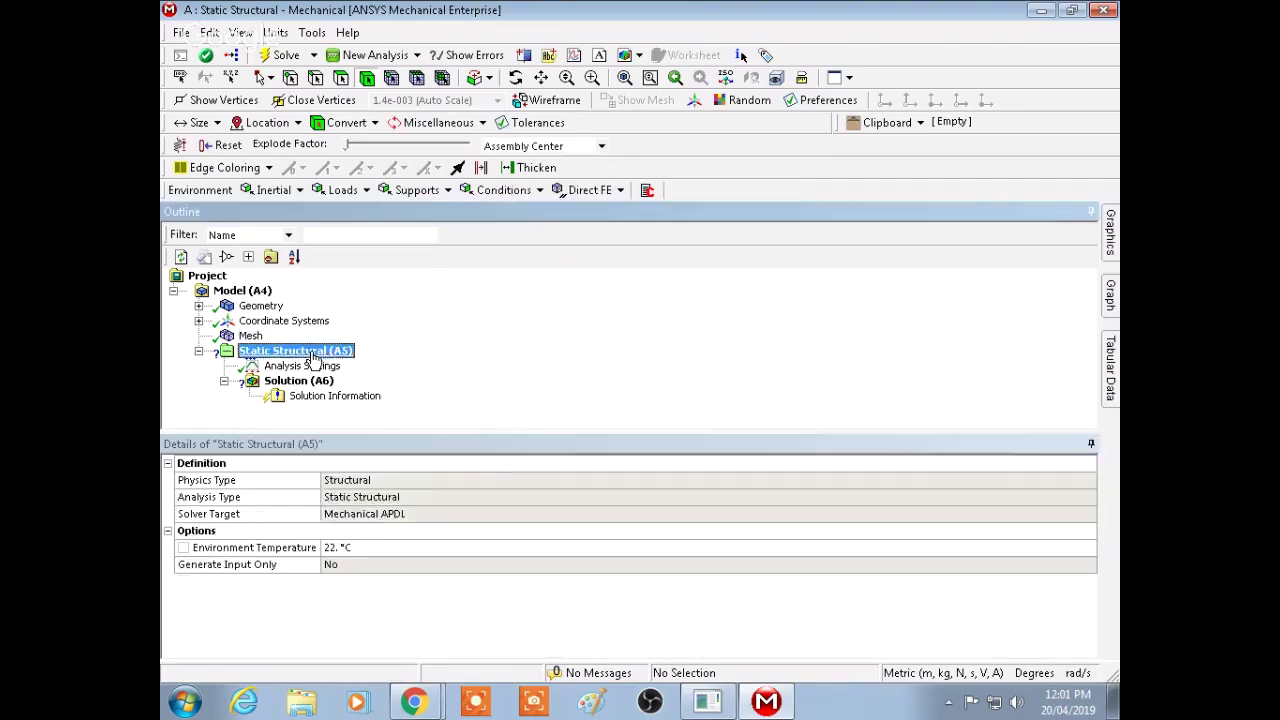
{"action": "mouse_move", "coordinate": [349, 364]}
{"action": "left_click", "coordinate": [574, 360]}
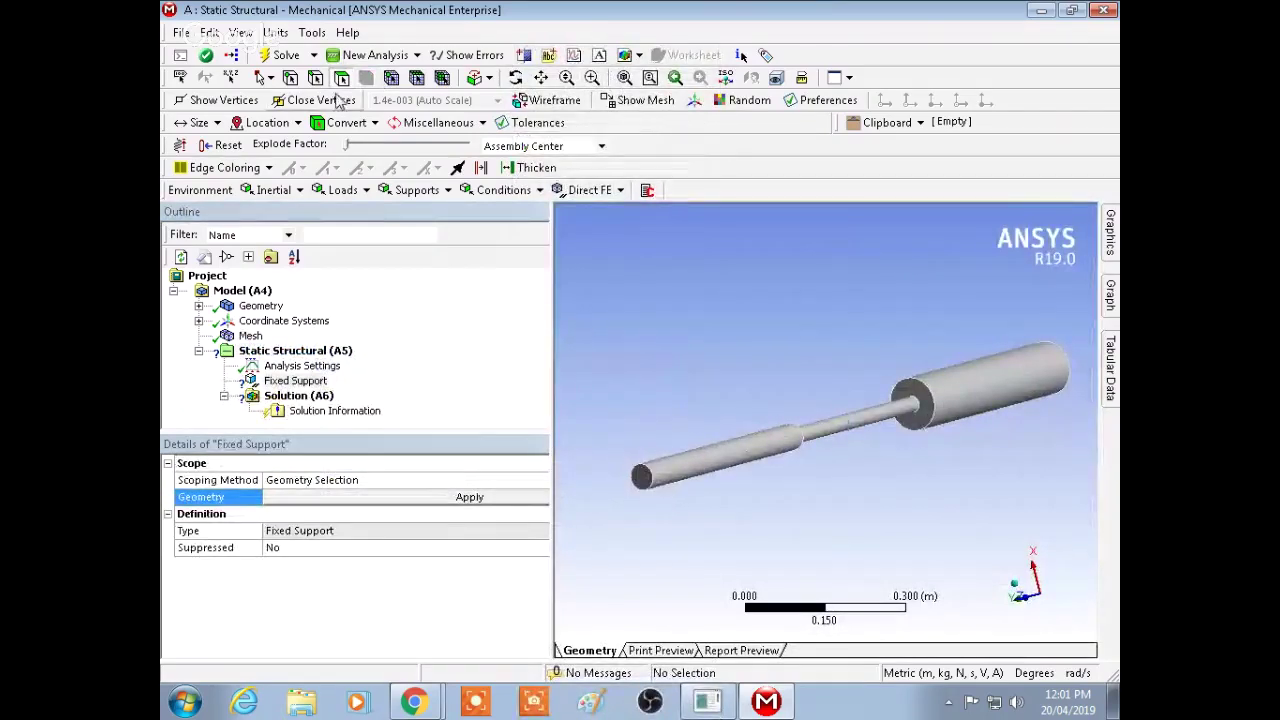
{"action": "left_click", "coordinate": [645, 478]}
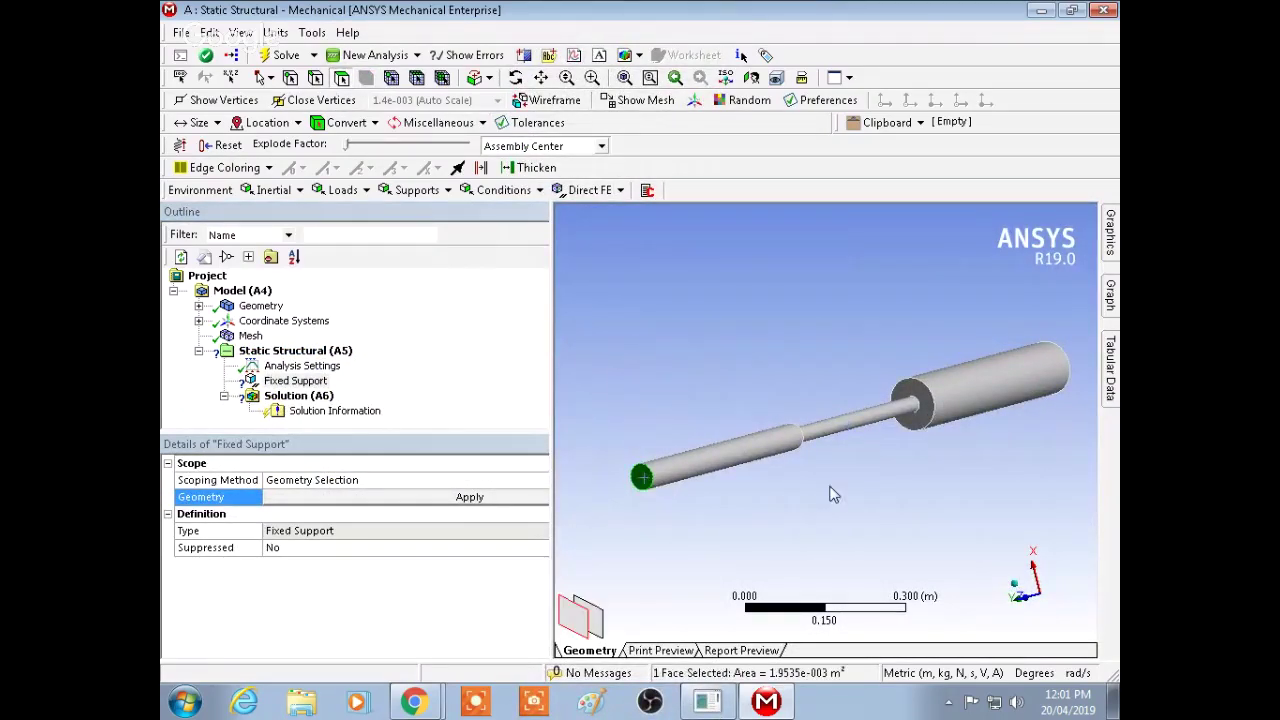
{"action": "middle_click_drag", "start_coordinate": [1018, 487], "coordinate": [930, 440]}
{"action": "left_click", "coordinate": [930, 440], "text": "ctrl"}
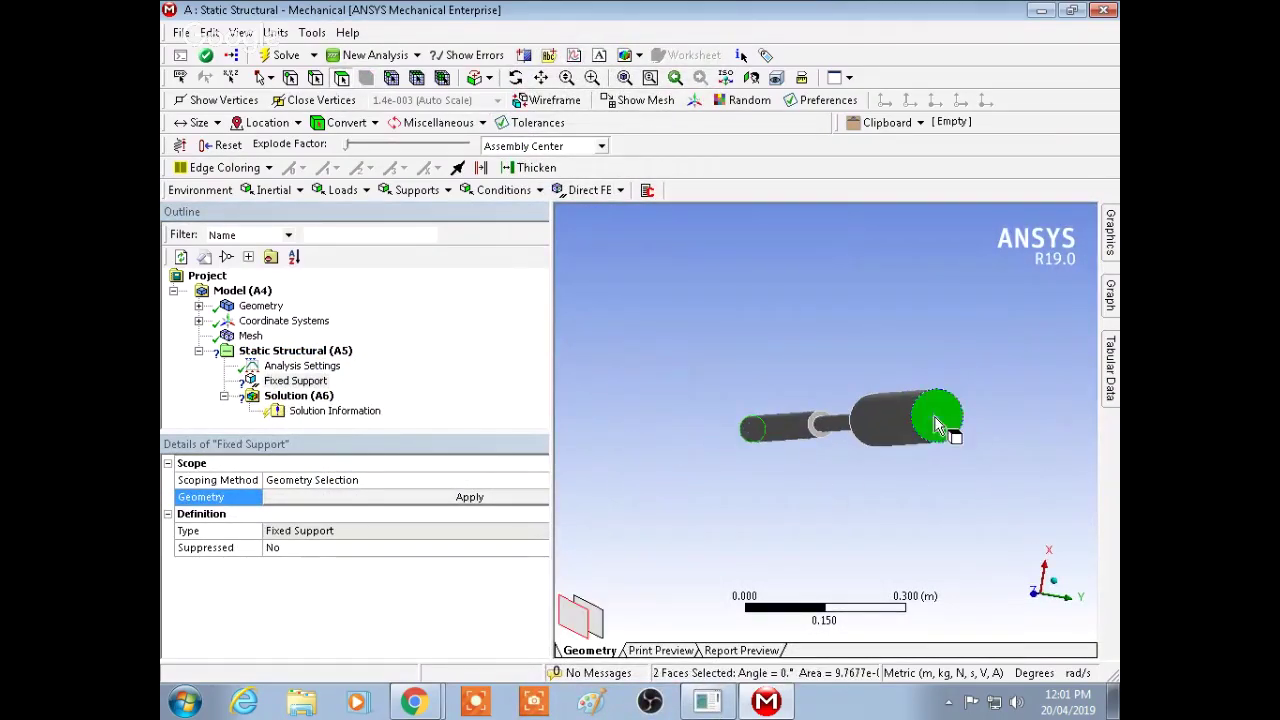
{"action": "left_click", "coordinate": [388, 503]}
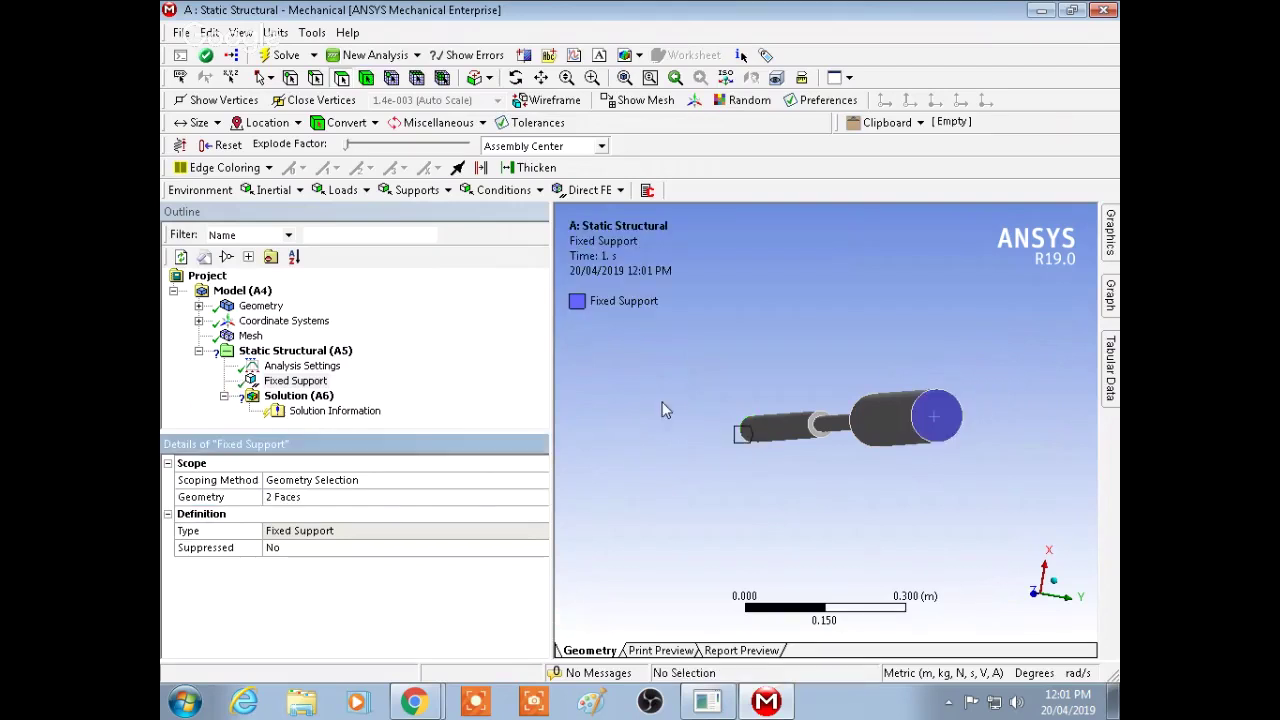
{"action": "middle_click_drag", "start_coordinate": [667, 410], "coordinate": [814, 452]}
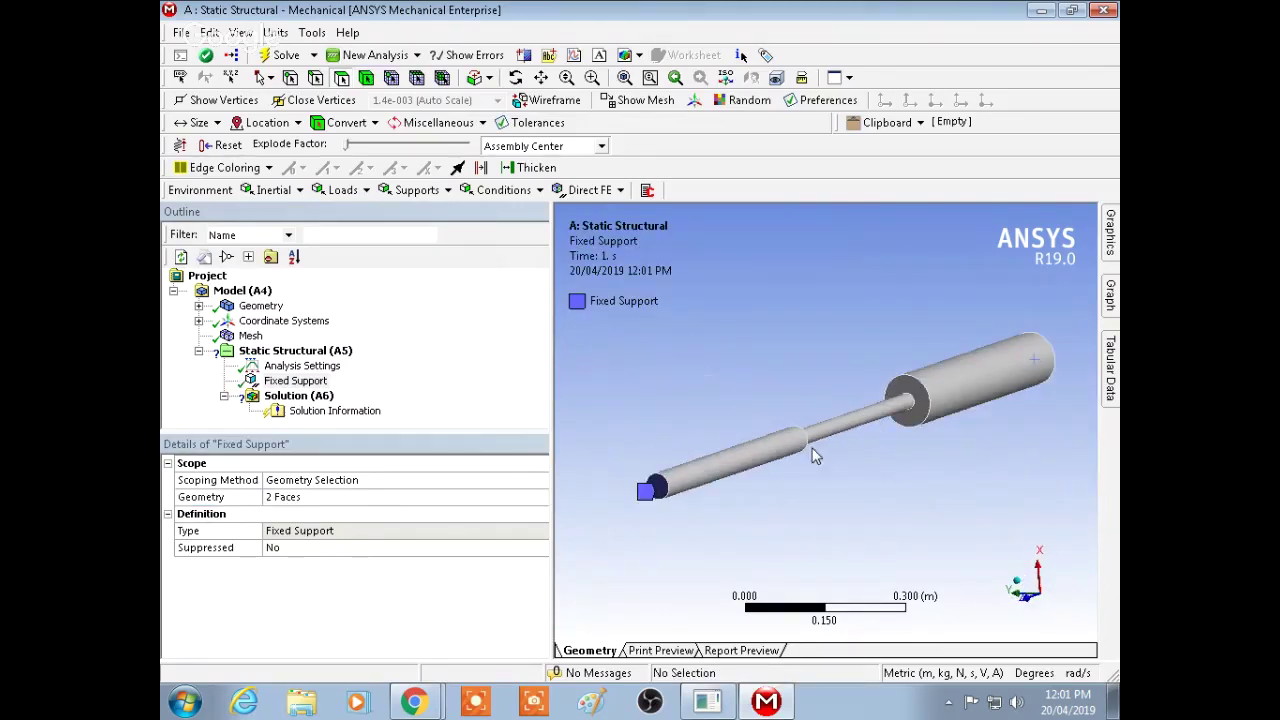
{"action": "right_click", "coordinate": [316, 355]}
{"action": "mouse_move", "coordinate": [420, 366]}
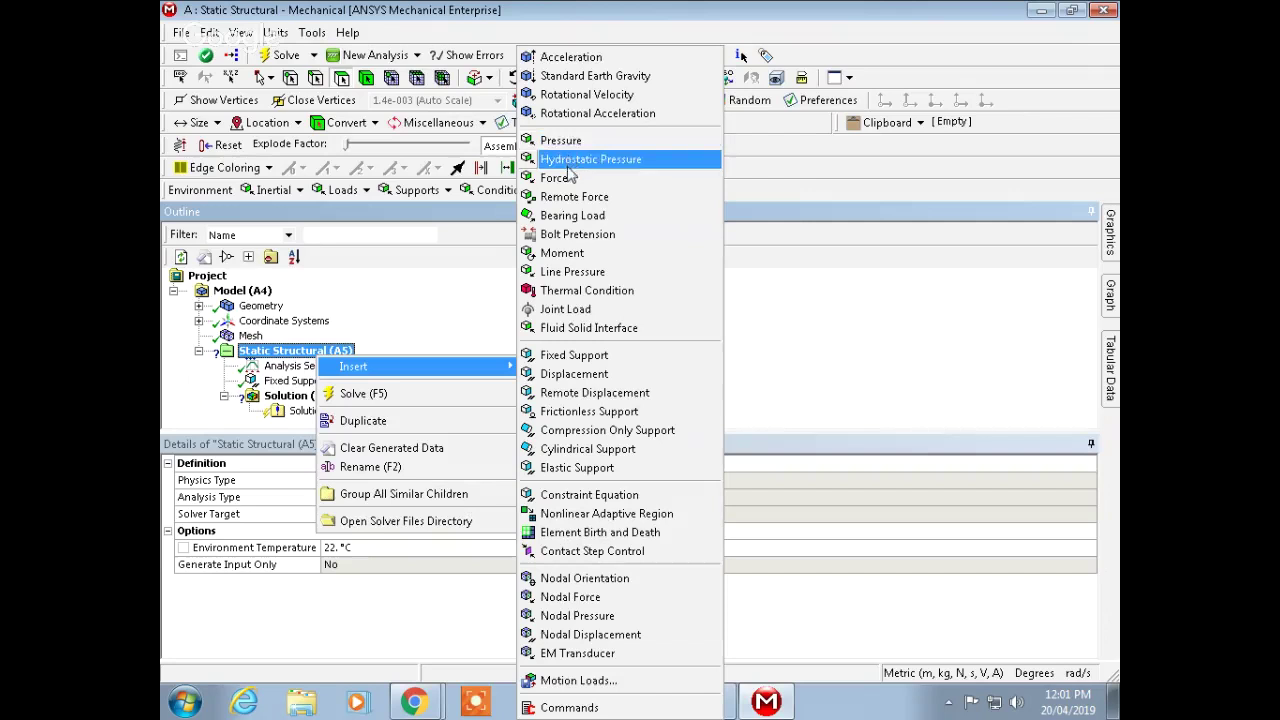
Insert a Moment load scoped to the circular shoulder edge of the shaft
{"action": "left_click", "coordinate": [563, 254]}
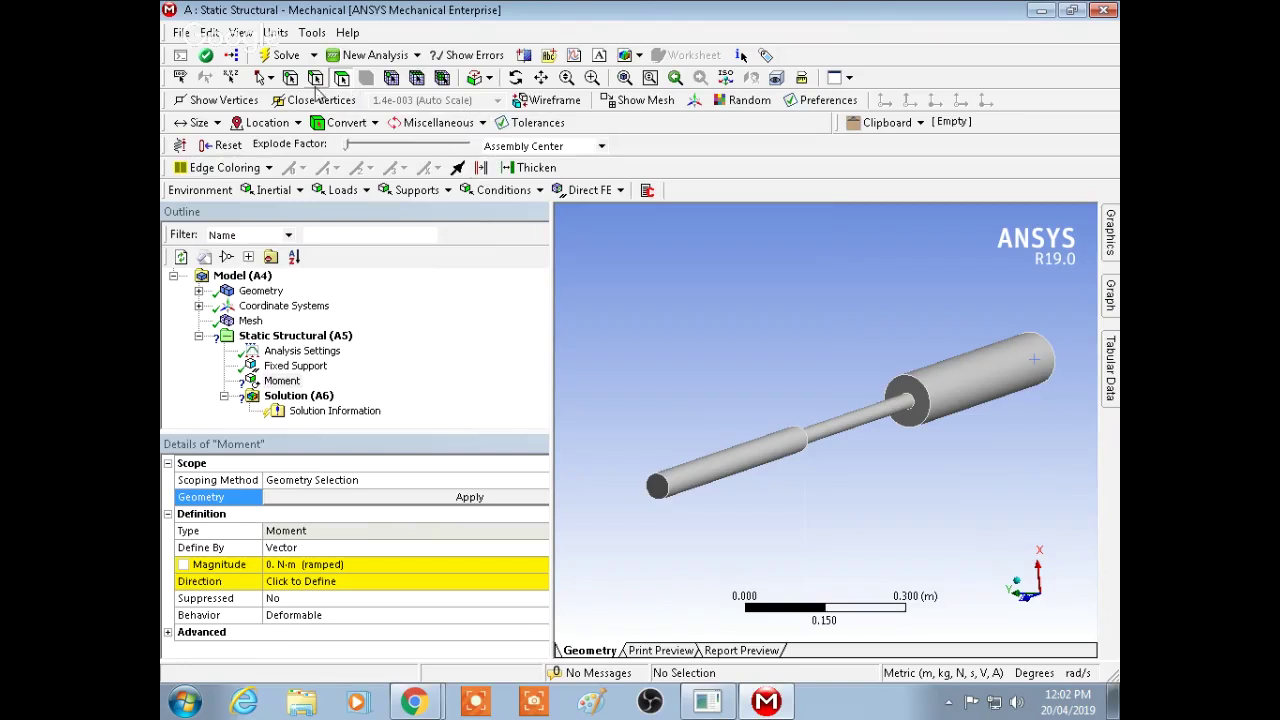
{"action": "middle_click_drag", "start_coordinate": [881, 282], "coordinate": [759, 421]}
{"action": "middle_click_drag", "start_coordinate": [796, 377], "coordinate": [834, 400], "text": "ctrl"}
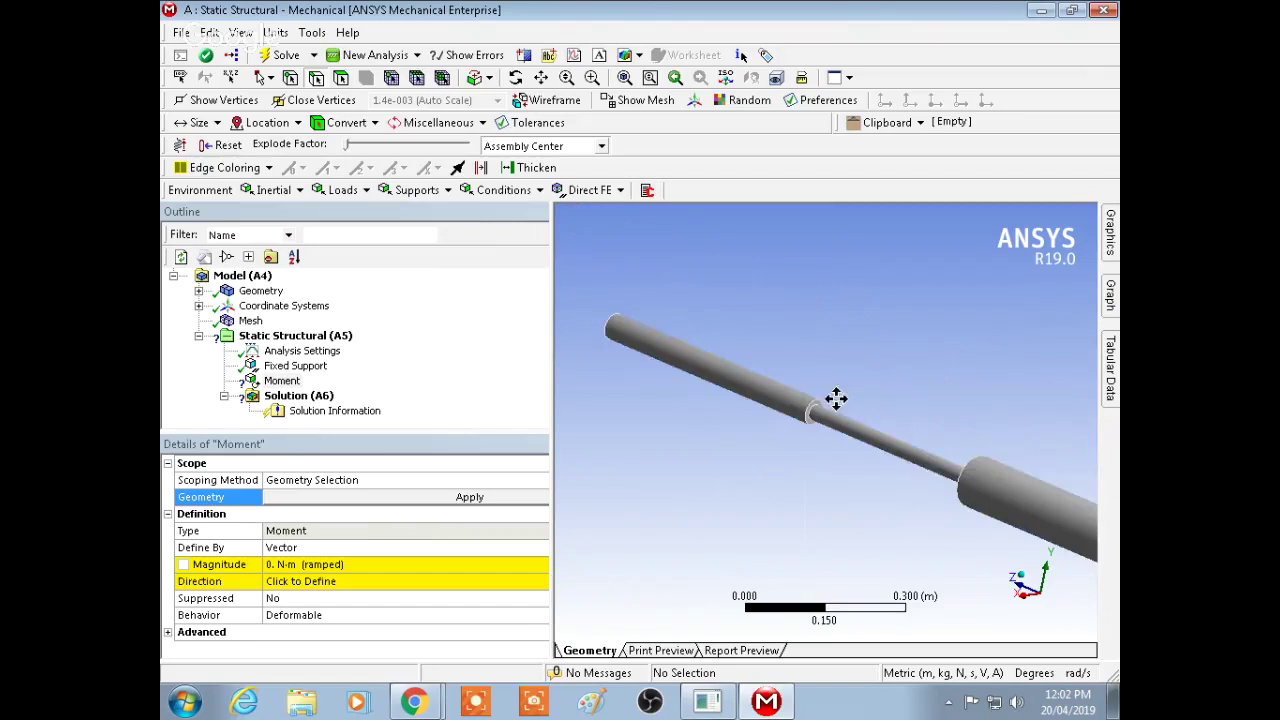
{"action": "scroll", "coordinate": [831, 366], "scroll_direction": "up", "scroll_amount": 4}
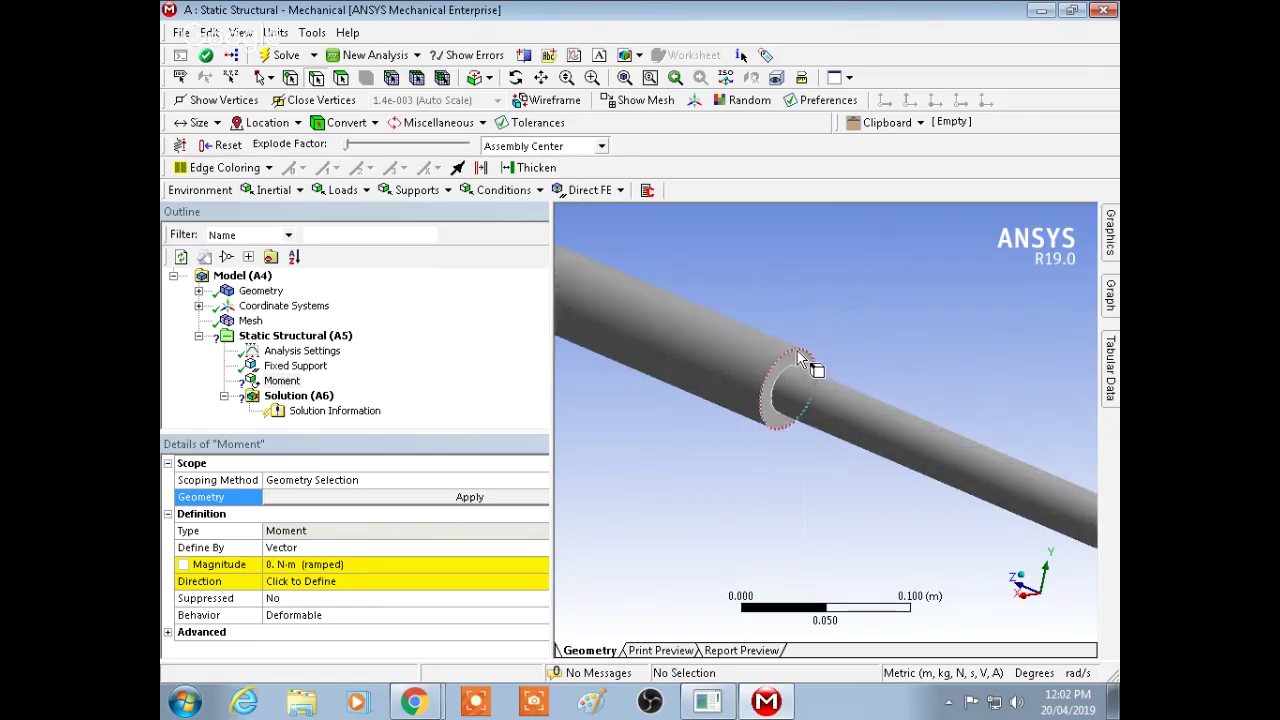
{"action": "left_click", "coordinate": [801, 353]}
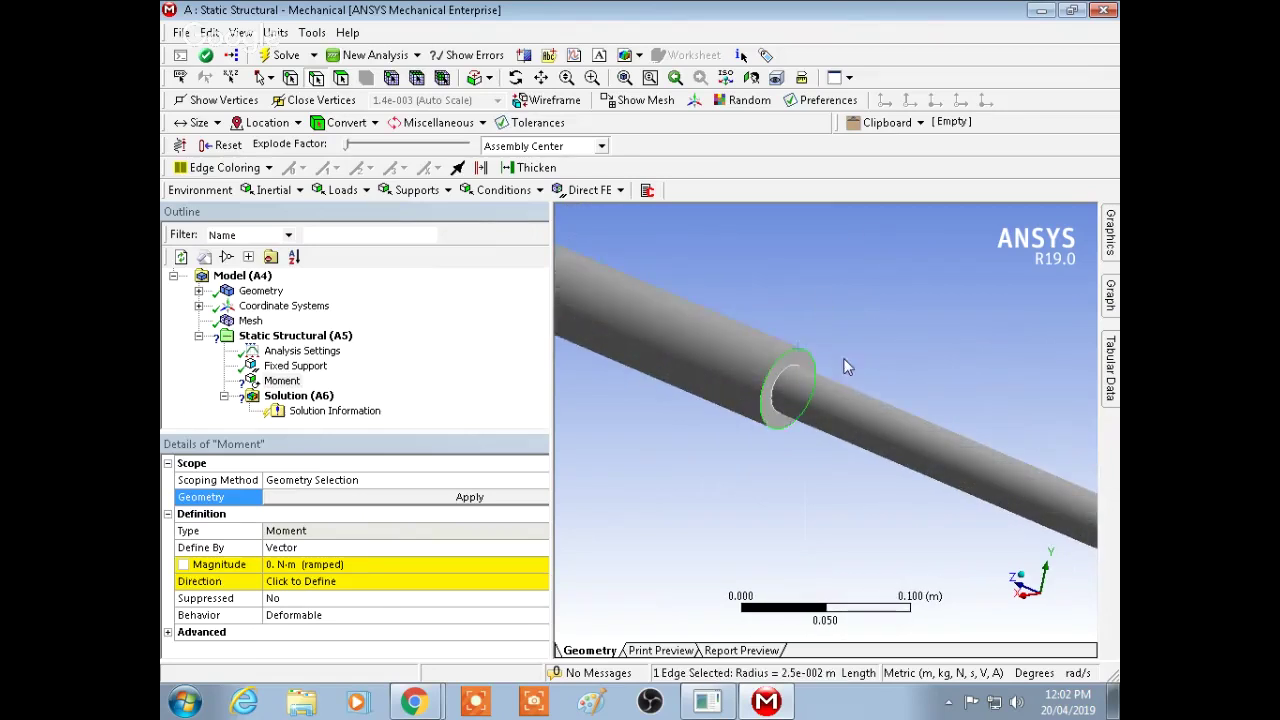
{"action": "left_click", "coordinate": [436, 500]}
Set the moment magnitude to 2000 N·m
{"action": "left_click", "coordinate": [357, 564]}
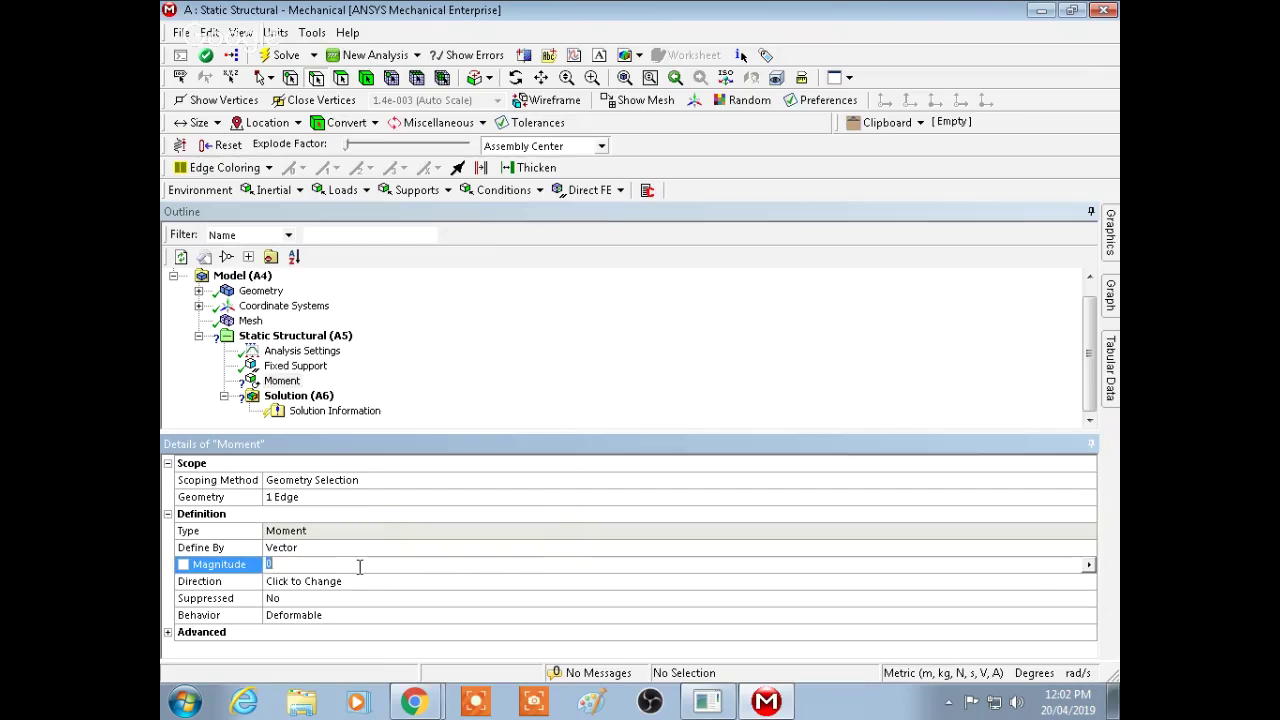
{"action": "left_click", "coordinate": [425, 424]}
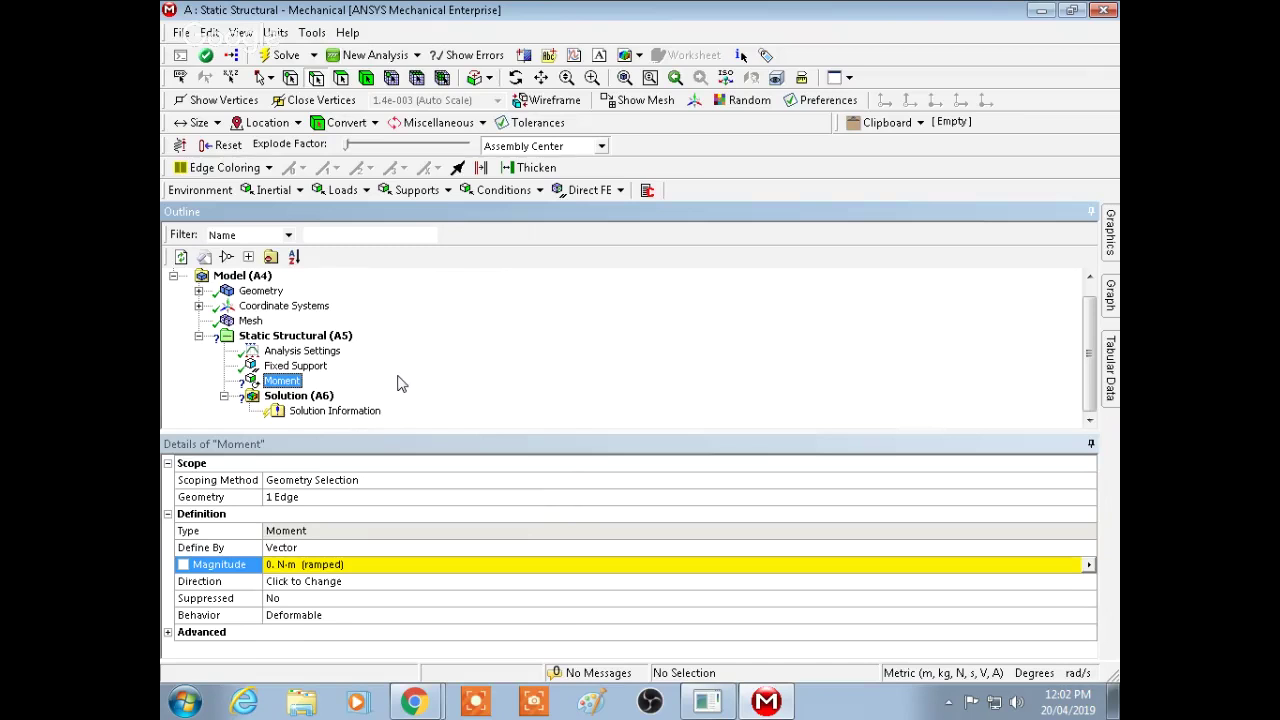
{"action": "left_click", "coordinate": [325, 566]}
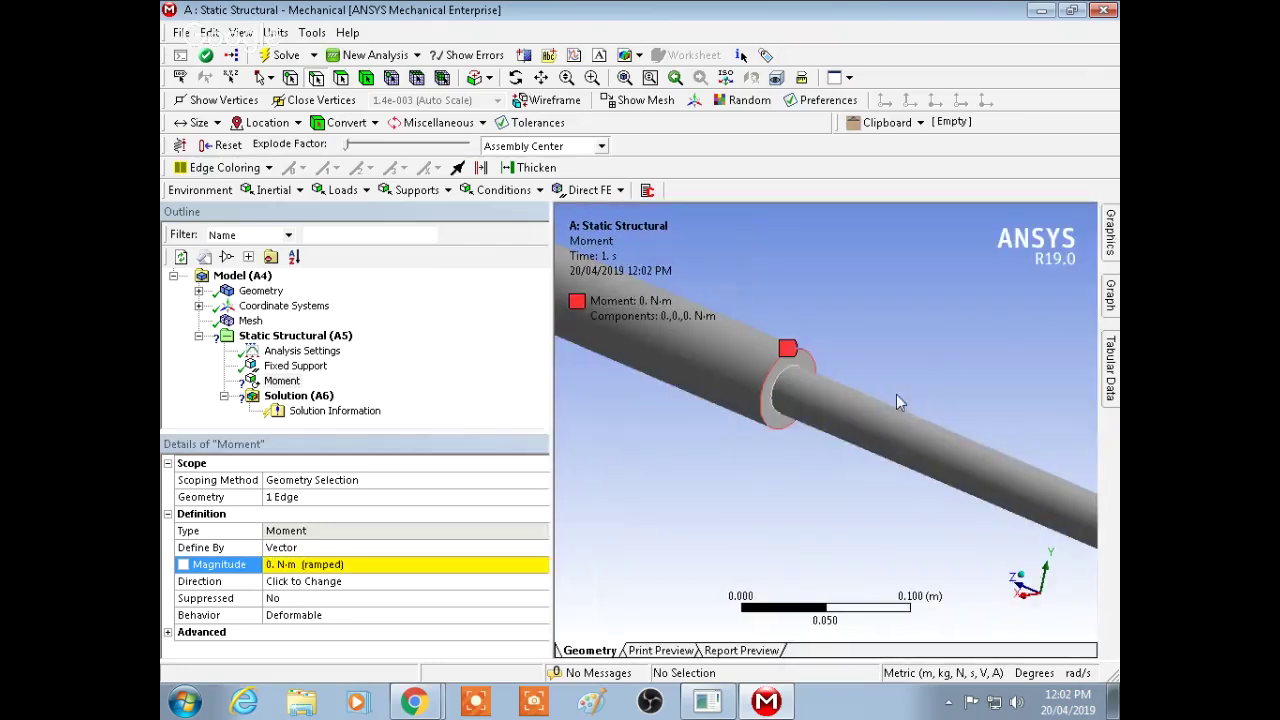
{"action": "left_click_drag", "start_coordinate": [896, 394], "coordinate": [1024, 343]}
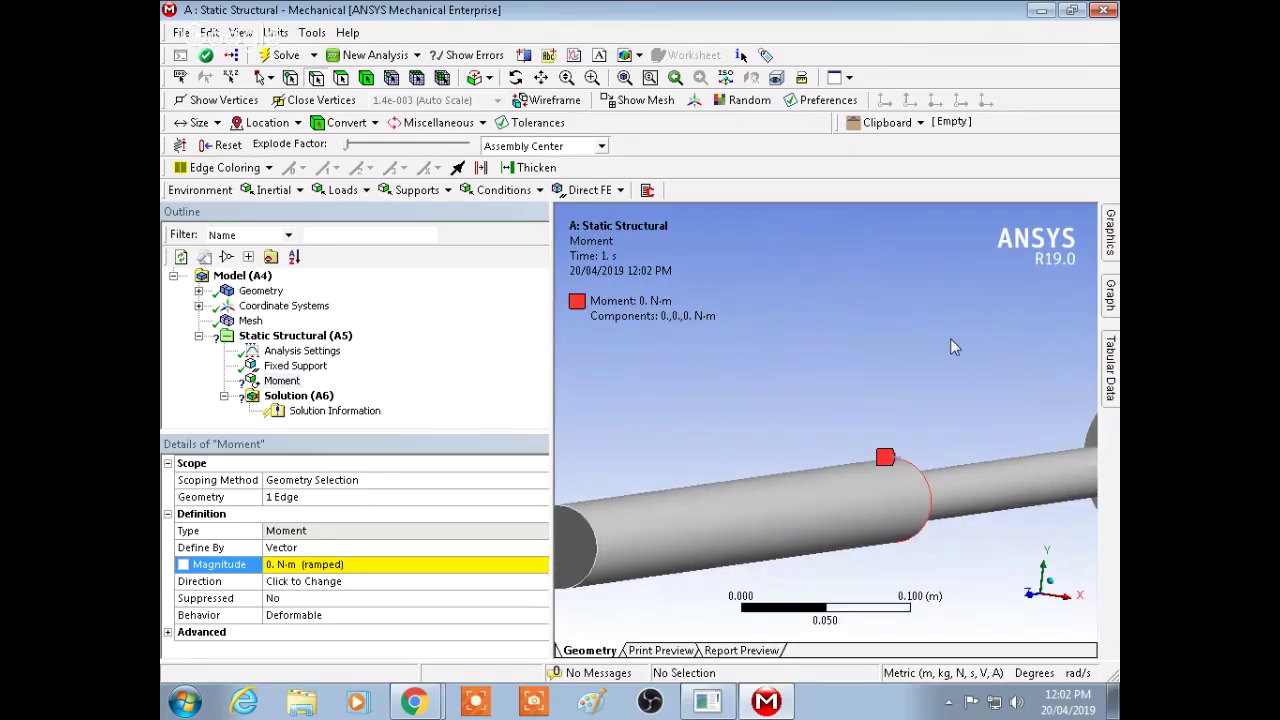
{"action": "mouse_move", "coordinate": [952, 347]}
{"action": "middle_mouse_down"}
{"action": "mouse_move", "coordinate": [873, 337]}
{"action": "mouse_move", "coordinate": [950, 346]}
{"action": "mouse_move", "coordinate": [931, 346]}
{"action": "mouse_move", "coordinate": [894, 486]}
{"action": "mouse_move", "coordinate": [904, 359]}
{"action": "mouse_move", "coordinate": [868, 414]}
{"action": "mouse_move", "coordinate": [895, 380]}
{"action": "mouse_move", "coordinate": [937, 400]}
{"action": "middle_mouse_up"}
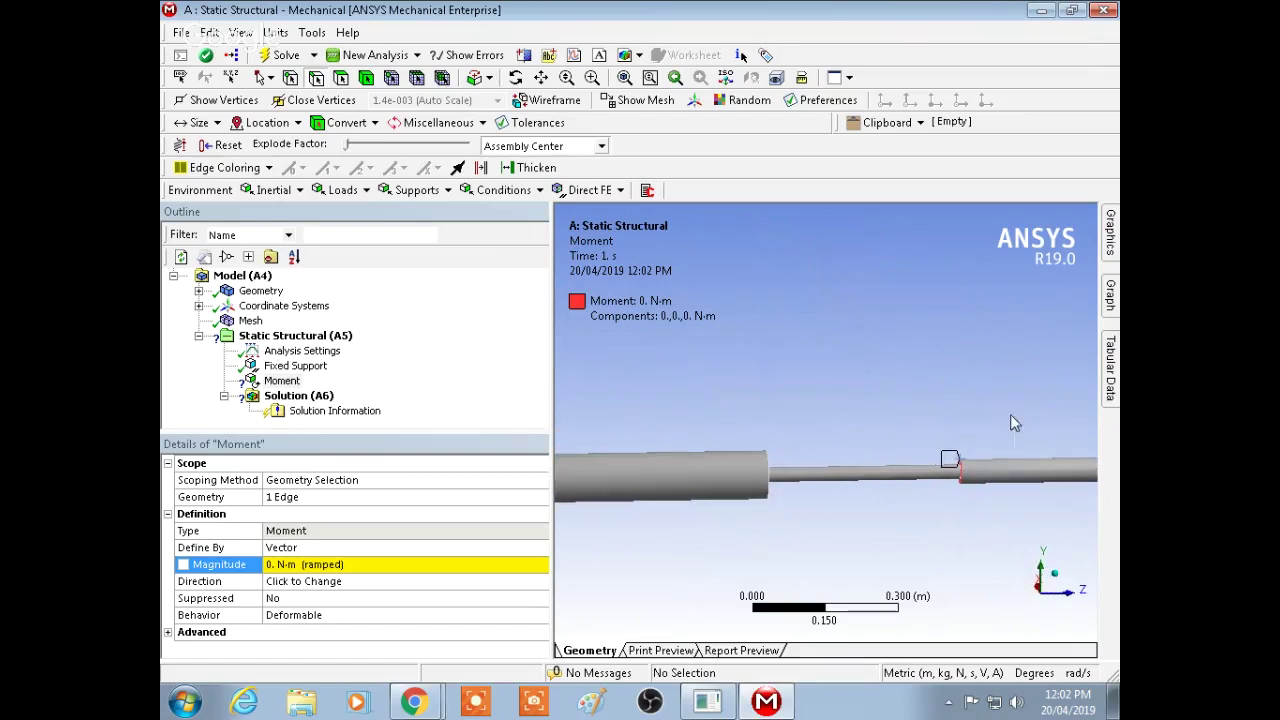
{"action": "scroll", "coordinate": [990, 408], "scroll_direction": "up", "scroll_amount": 2}
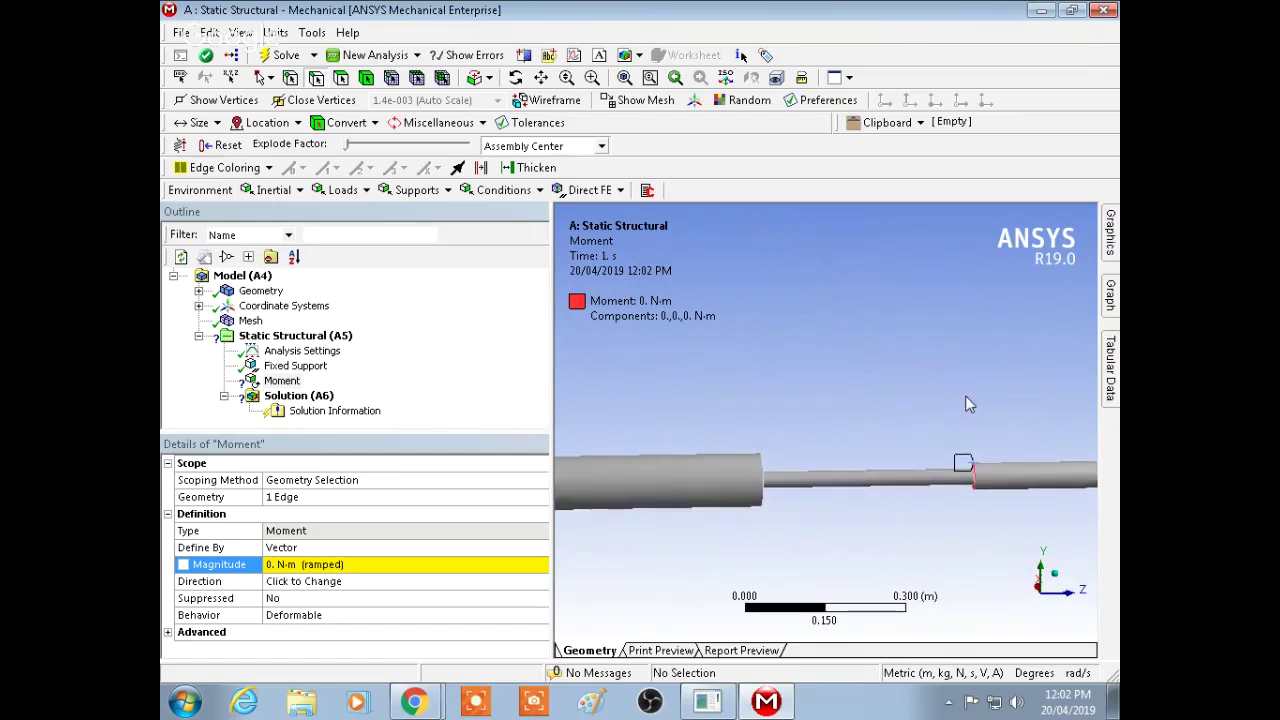
{"action": "left_click", "coordinate": [411, 564]}
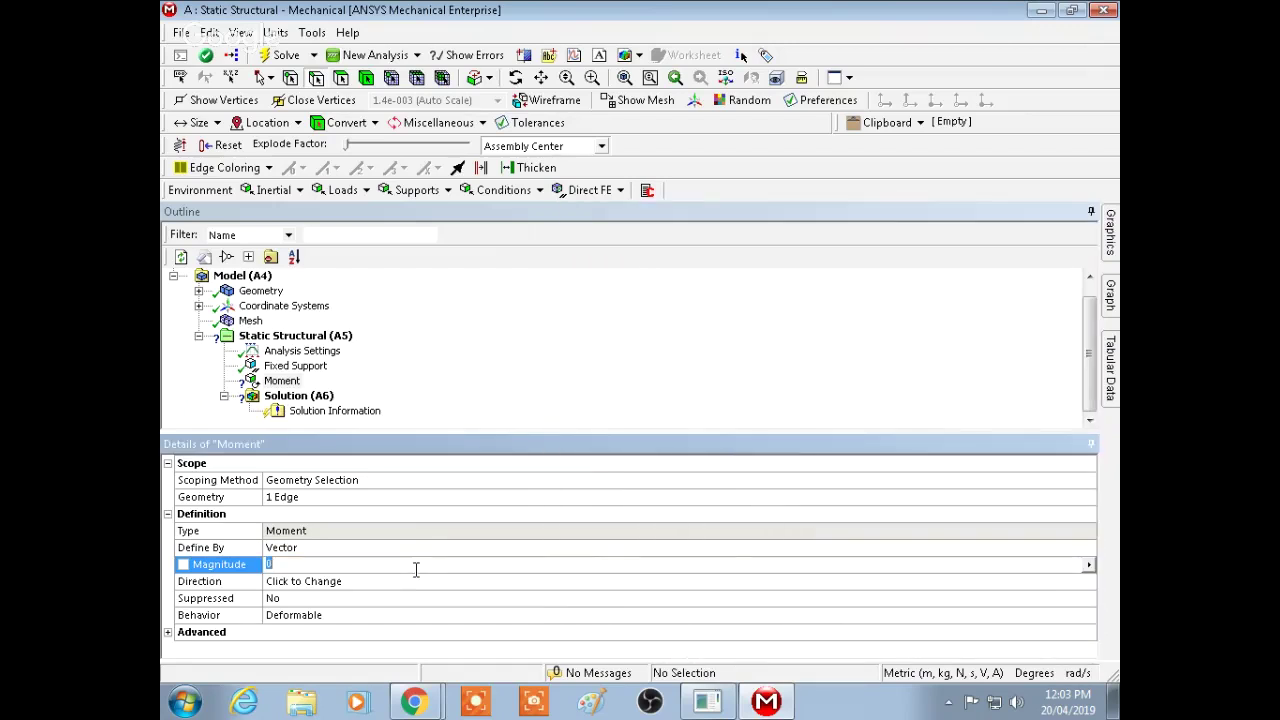
{"action": "key", "text": "Return"}
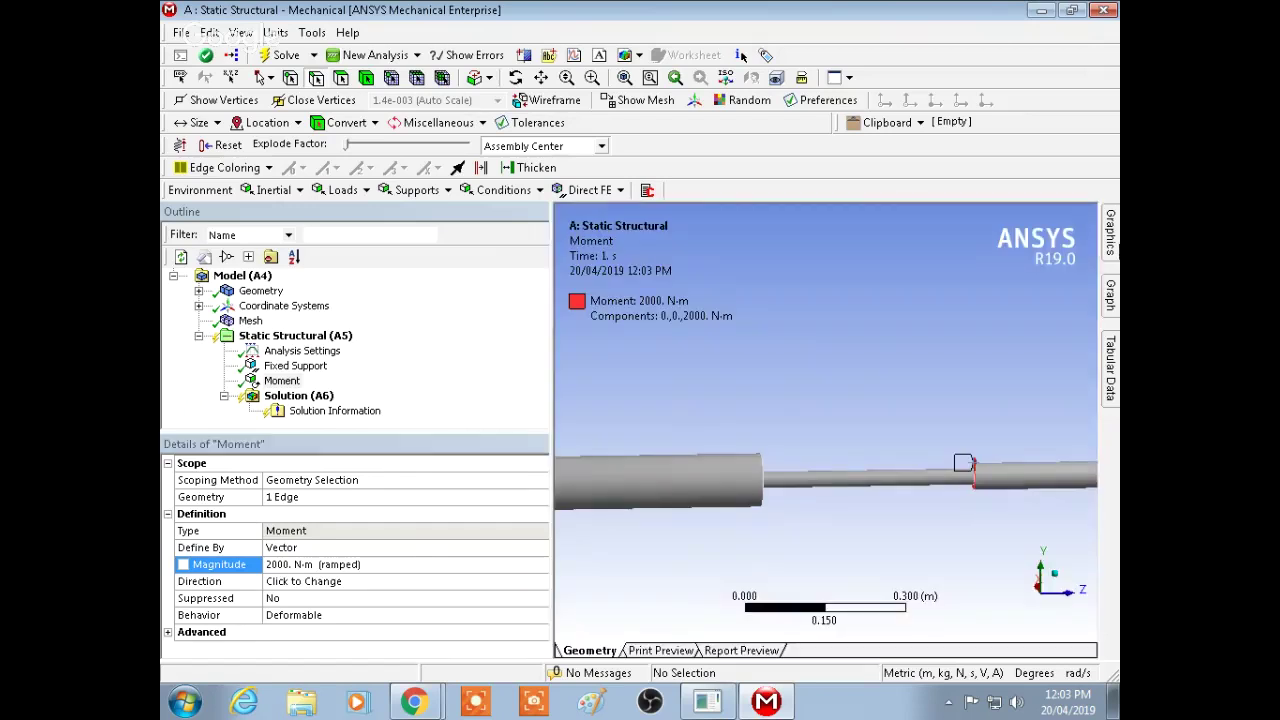
Orbit and zoom the shaft to inspect the moment ring on the shoulder edge
{"action": "middle_click_drag", "start_coordinate": [943, 400], "coordinate": [840, 337]}
{"action": "scroll", "coordinate": [1041, 399], "scroll_direction": "down", "scroll_amount": 2}
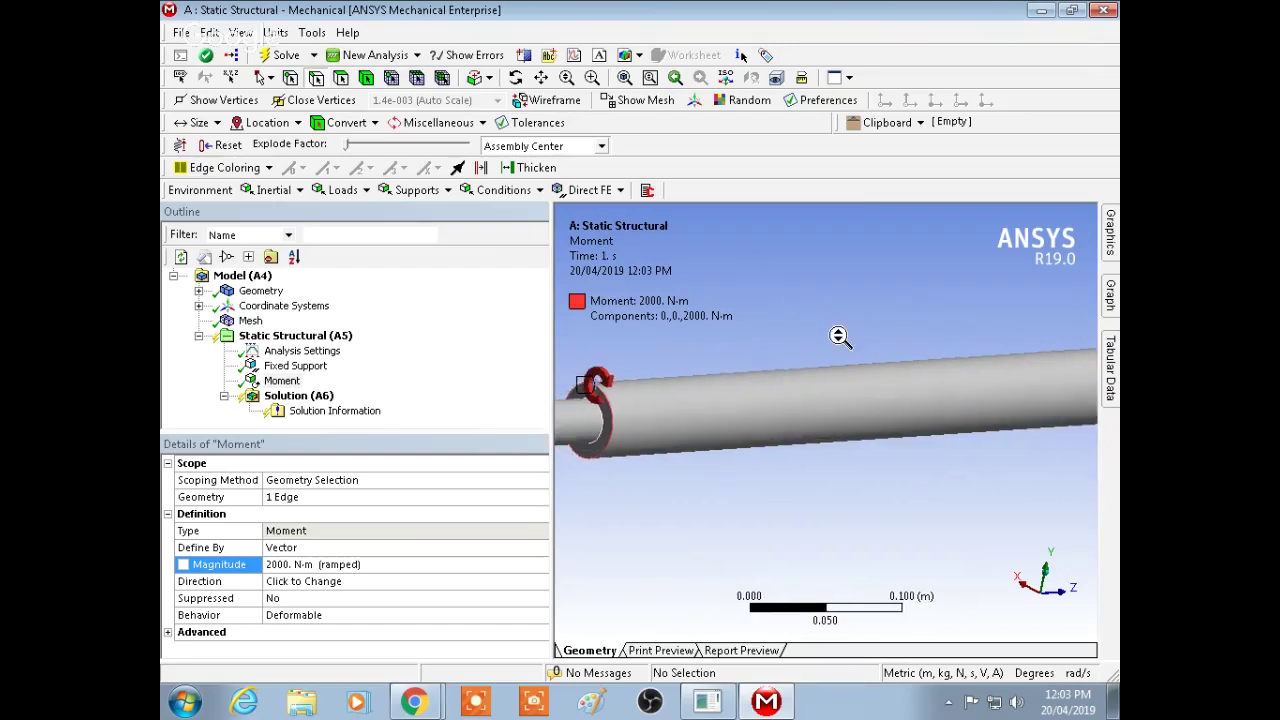
{"action": "scroll", "coordinate": [839, 344], "scroll_direction": "down", "scroll_amount": 1}
{"action": "middle_click_drag", "start_coordinate": [743, 340], "coordinate": [770, 427]}
{"action": "scroll", "coordinate": [770, 420], "scroll_direction": "up", "scroll_amount": 1}
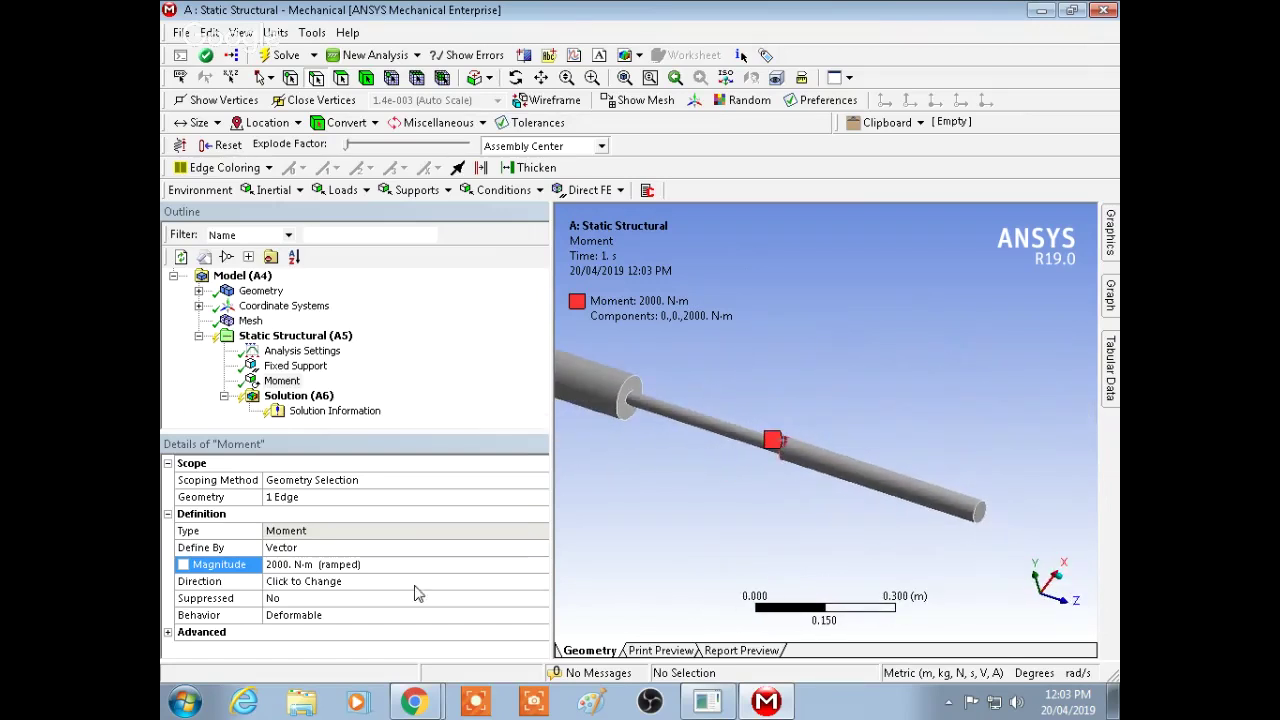
{"action": "scroll", "coordinate": [785, 432], "scroll_direction": "up", "scroll_amount": 1}
{"action": "scroll", "coordinate": [771, 447], "scroll_direction": "up", "scroll_amount": 2}
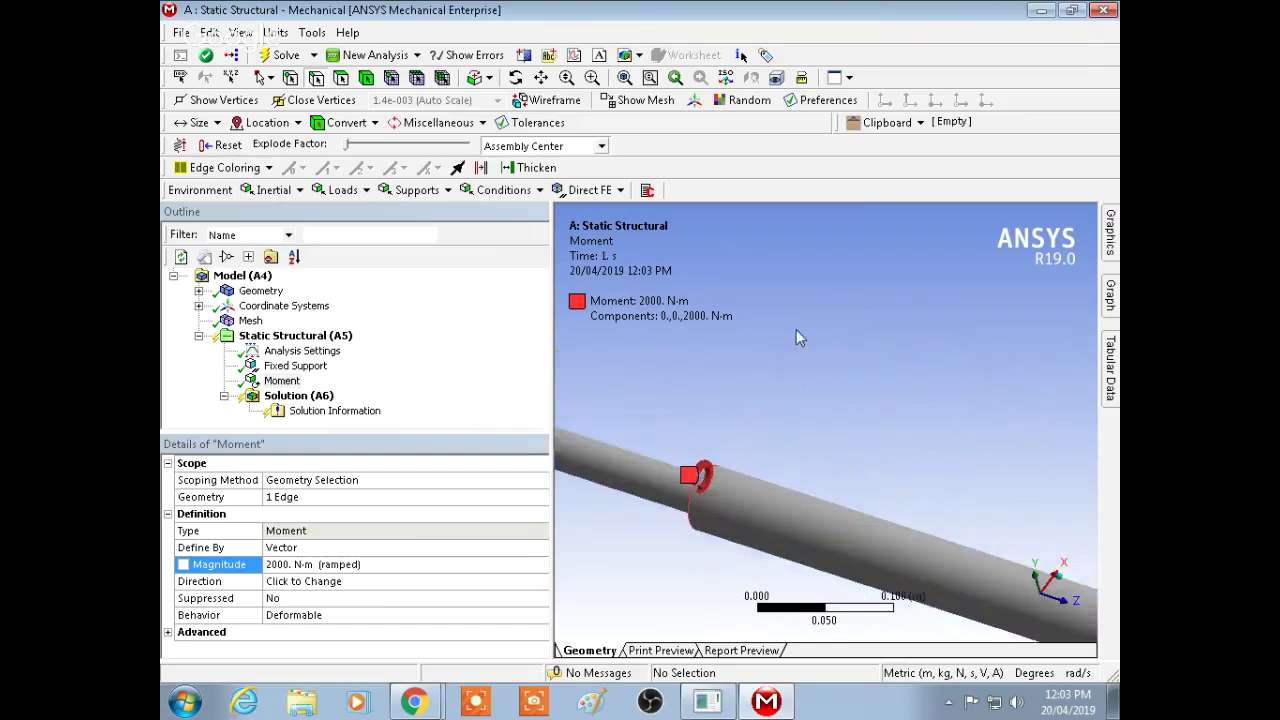
{"action": "middle_click_drag", "start_coordinate": [823, 463], "coordinate": [888, 384], "text": "ctrl"}
{"action": "scroll", "coordinate": [888, 384], "scroll_direction": "up", "scroll_amount": 1}
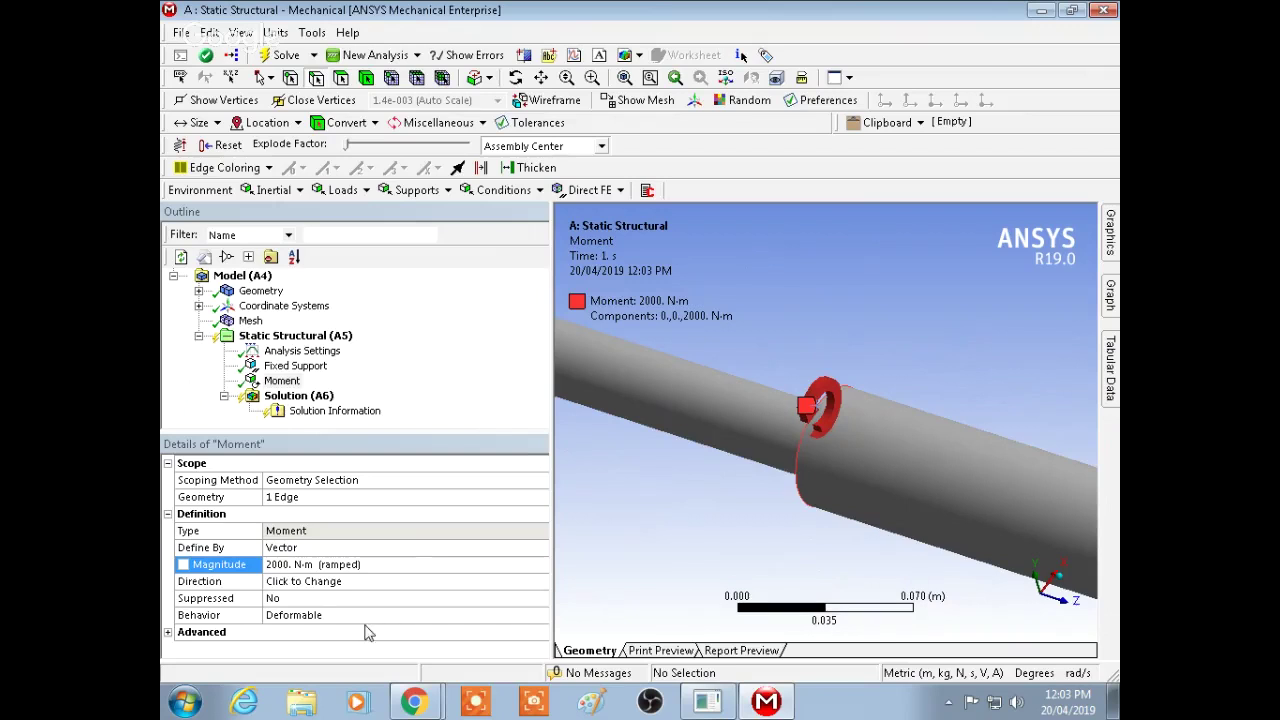
Flip the 2000 N·m moment to act along negative Z, giving components 0, 0, -2000 N·m
{"action": "left_click", "coordinate": [297, 586]}
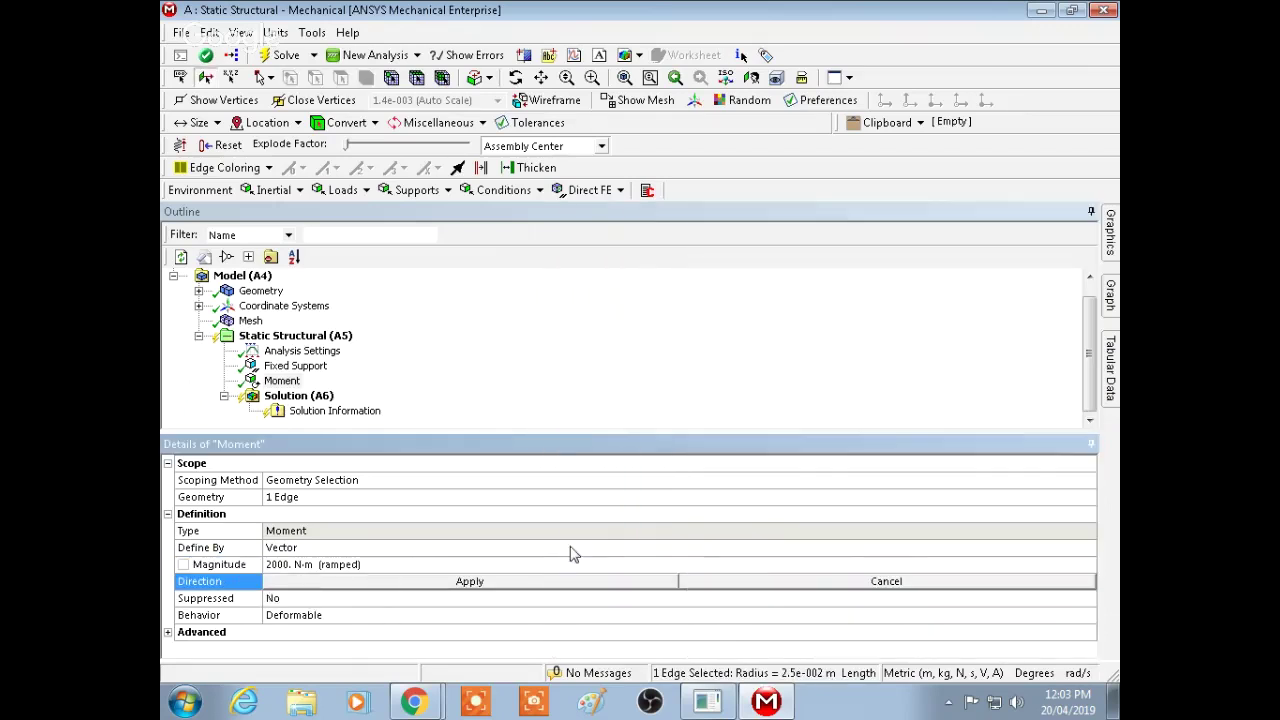
{"action": "left_click", "coordinate": [1111, 240]}
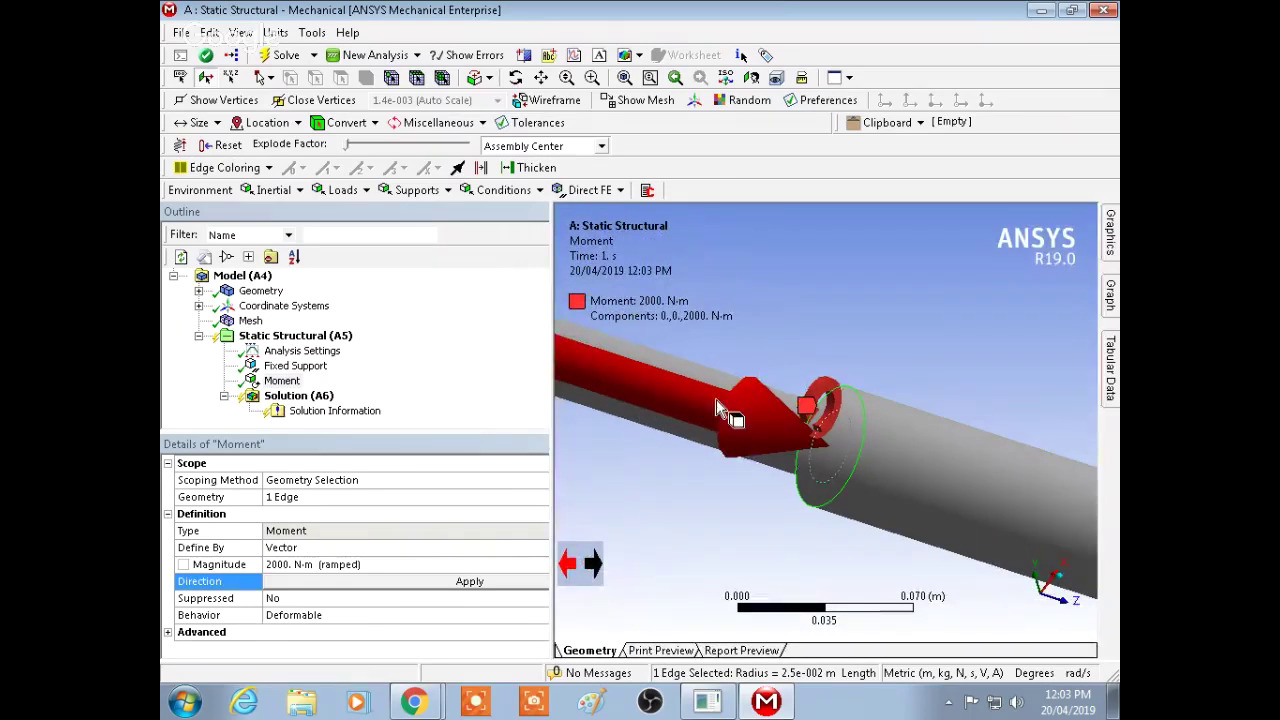
{"action": "middle_click_drag", "start_coordinate": [824, 325], "coordinate": [934, 343]}
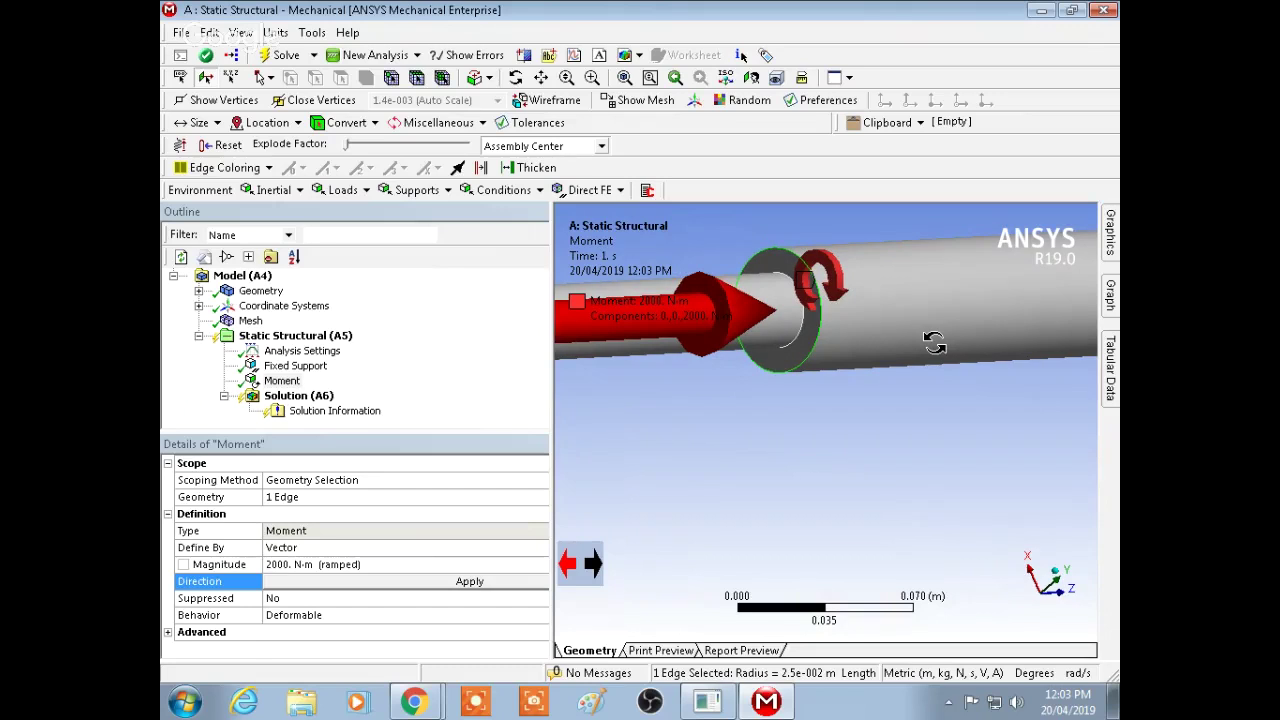
{"action": "mouse_move", "coordinate": [934, 343]}
{"action": "middle_mouse_down"}
{"action": "mouse_move", "coordinate": [971, 340]}
{"action": "mouse_move", "coordinate": [952, 348]}
{"action": "middle_mouse_up"}
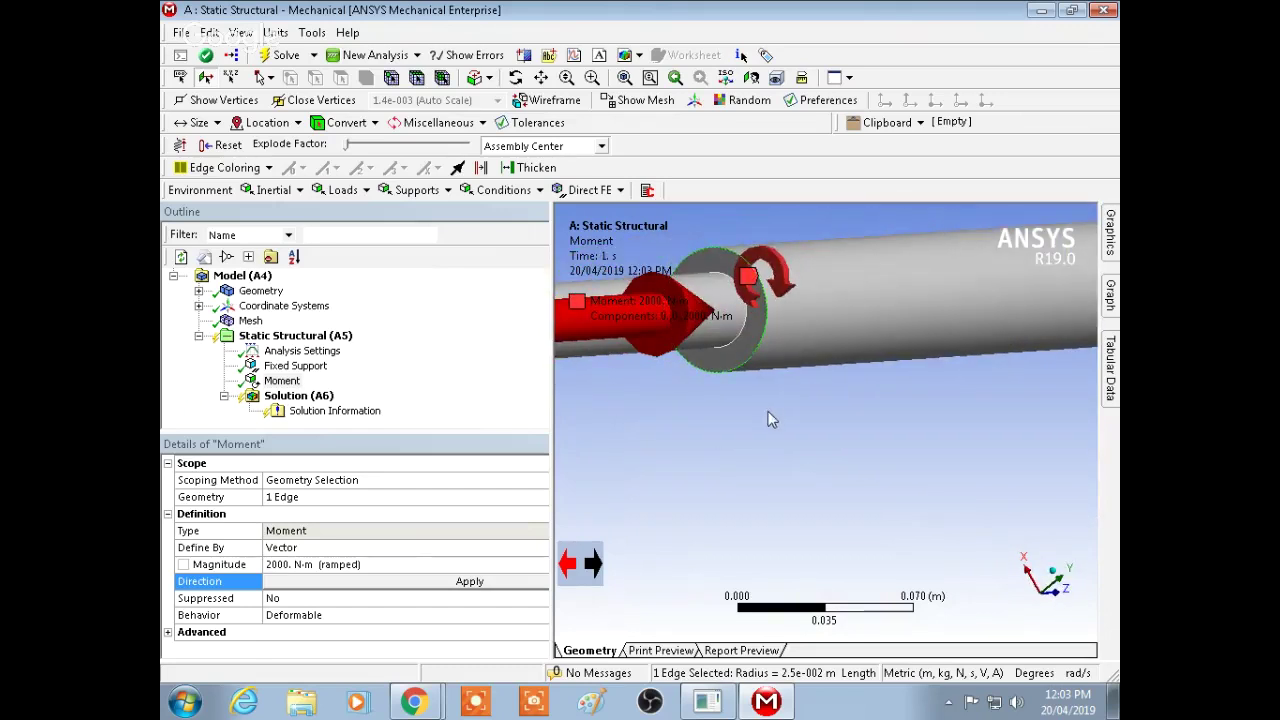
{"action": "middle_click_drag", "start_coordinate": [768, 417], "coordinate": [909, 477]}
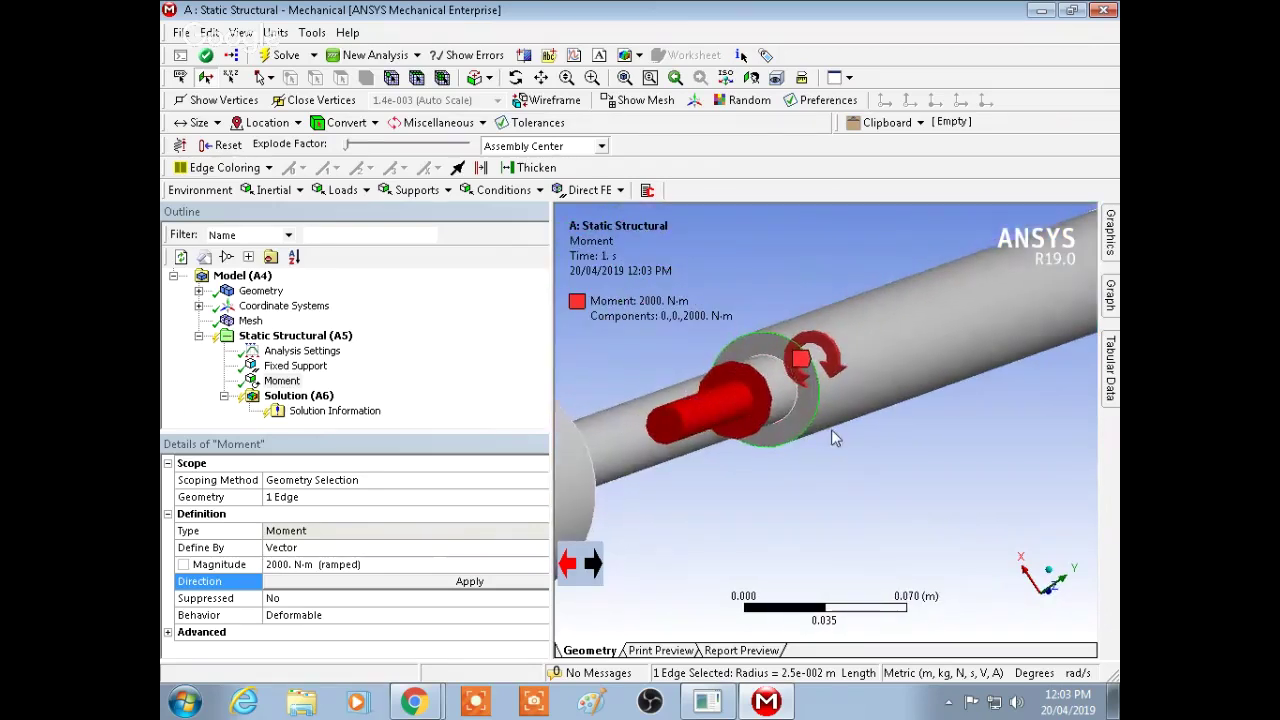
{"action": "mouse_move", "coordinate": [829, 434]}
{"action": "middle_mouse_down"}
{"action": "mouse_move", "coordinate": [857, 429]}
{"action": "mouse_move", "coordinate": [837, 426]}
{"action": "middle_mouse_up"}
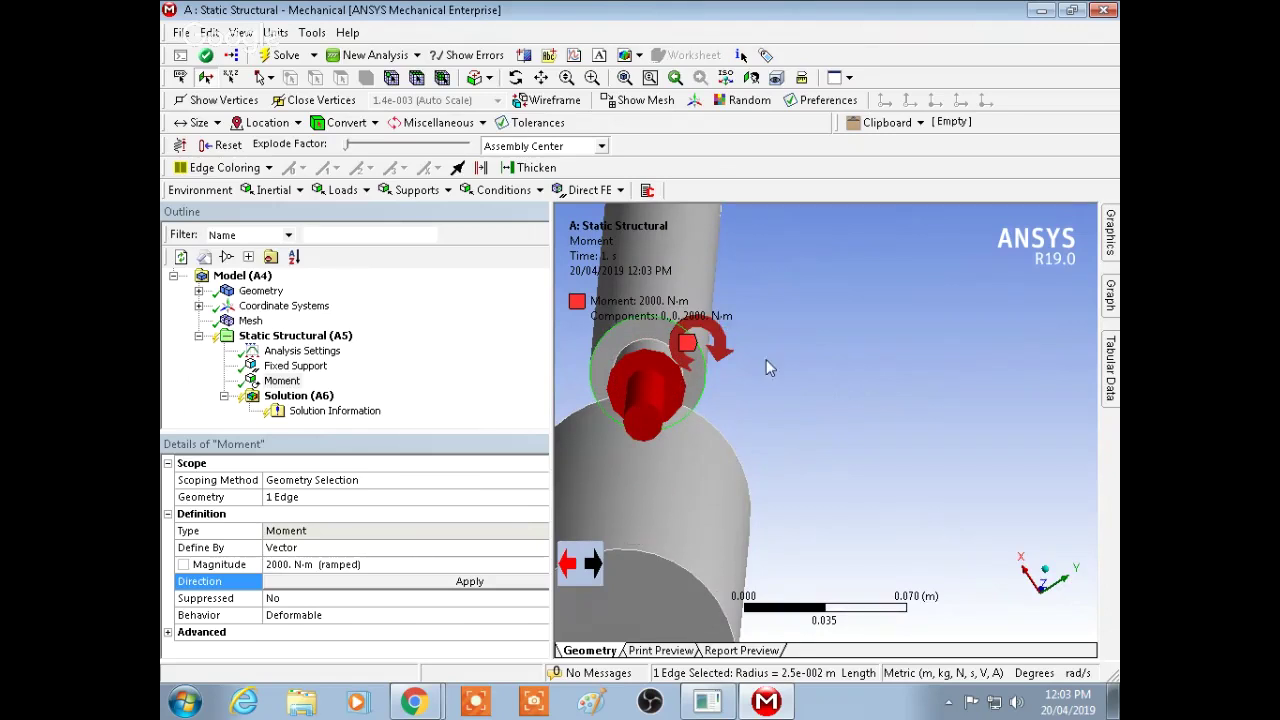
{"action": "middle_click_drag", "start_coordinate": [835, 400], "coordinate": [830, 432]}
{"action": "left_click", "coordinate": [590, 565]}
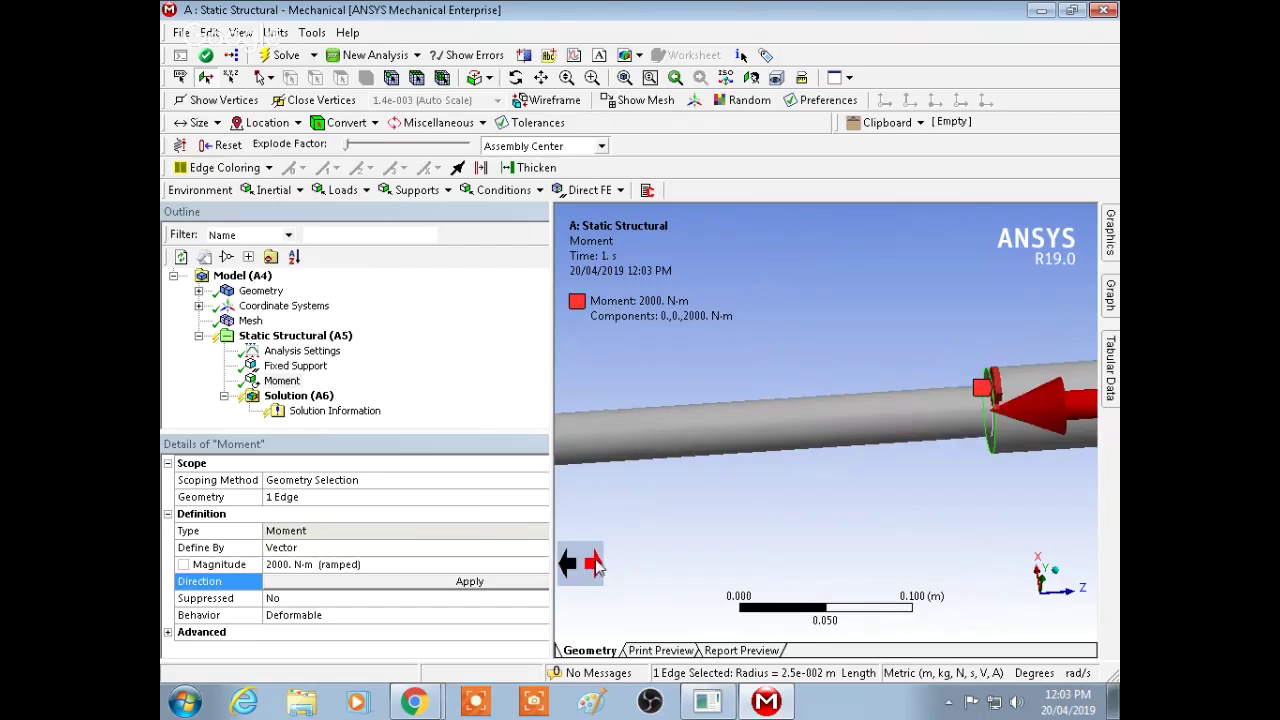
{"action": "left_click", "coordinate": [470, 581]}
{"action": "middle_click_drag", "start_coordinate": [771, 500], "coordinate": [607, 462]}
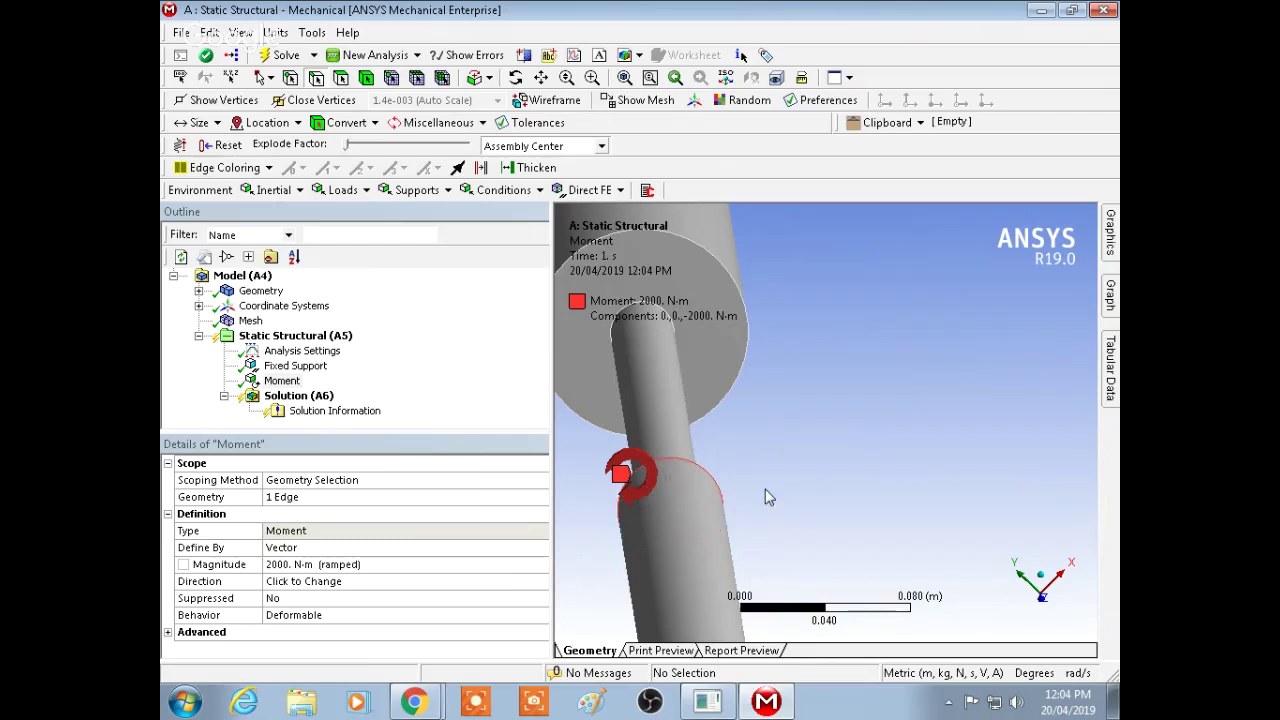
{"action": "middle_click_drag", "start_coordinate": [766, 494], "coordinate": [968, 493]}
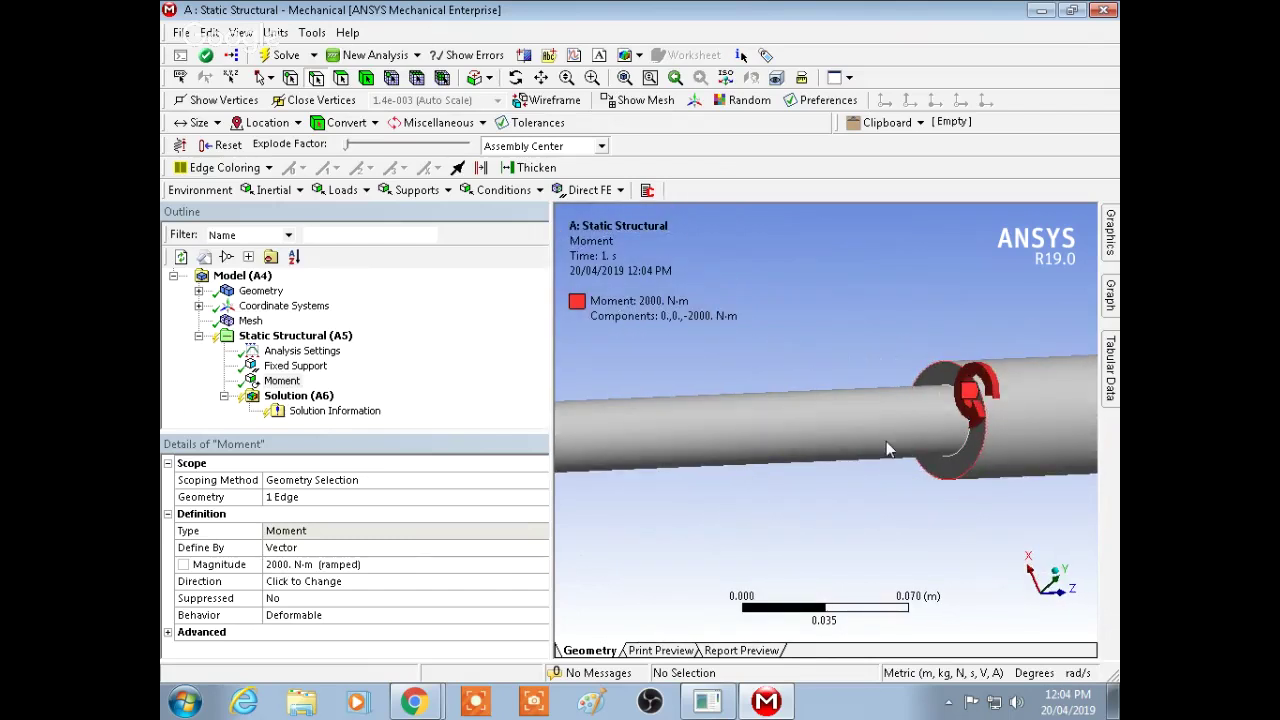
{"action": "middle_click_drag", "start_coordinate": [847, 293], "coordinate": [886, 440]}
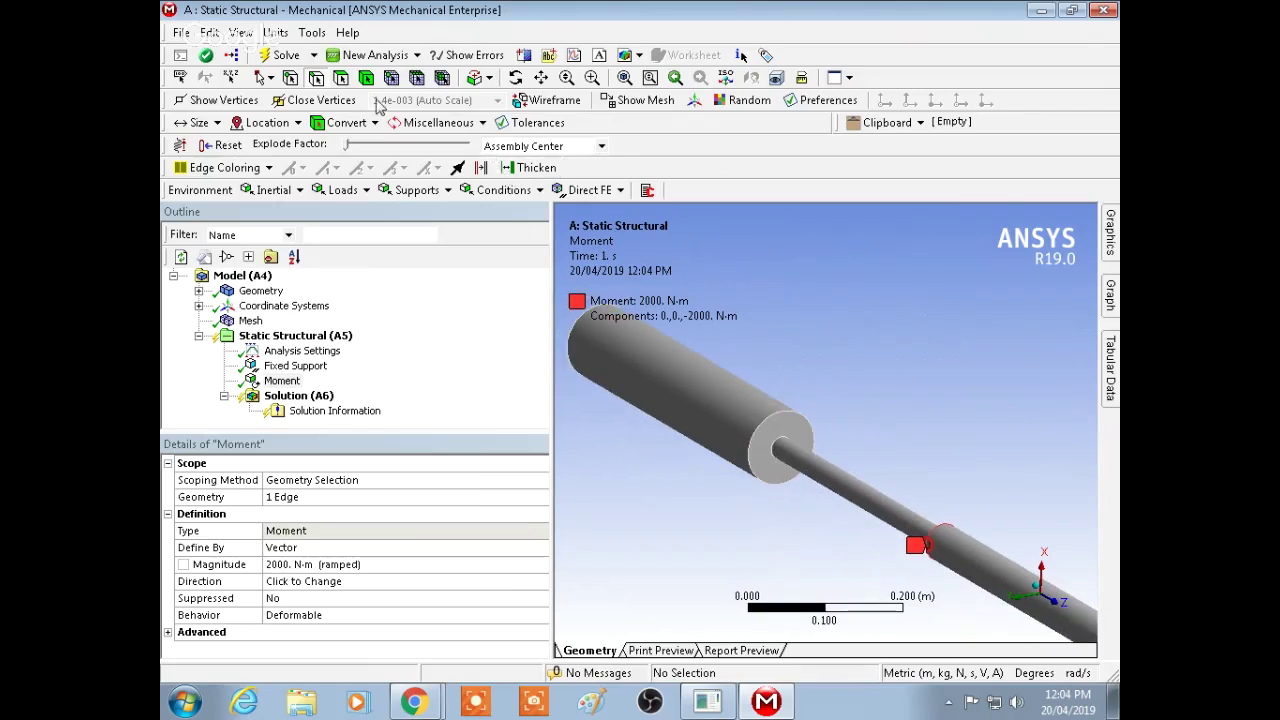
Add a second 3000 N·m Moment on the thick section's shoulder edge
{"action": "right_click", "coordinate": [312, 338]}
{"action": "mouse_move", "coordinate": [385, 350]}
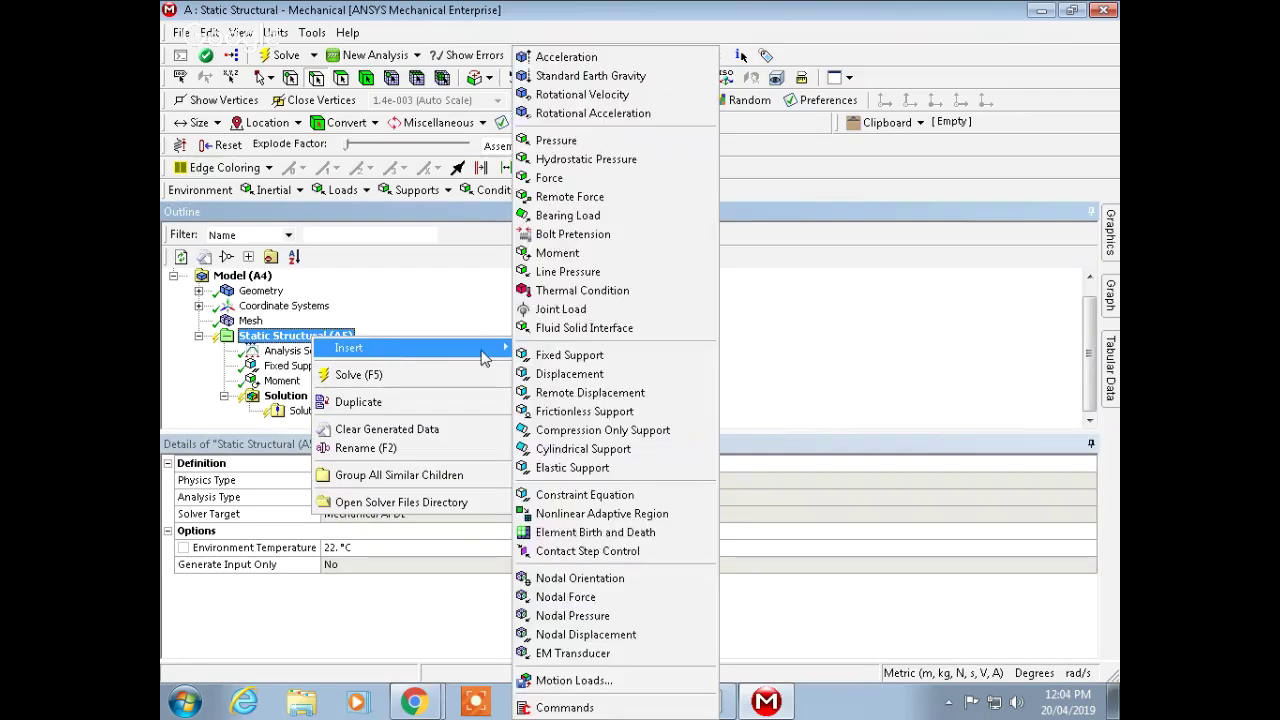
{"action": "left_click", "coordinate": [588, 256]}
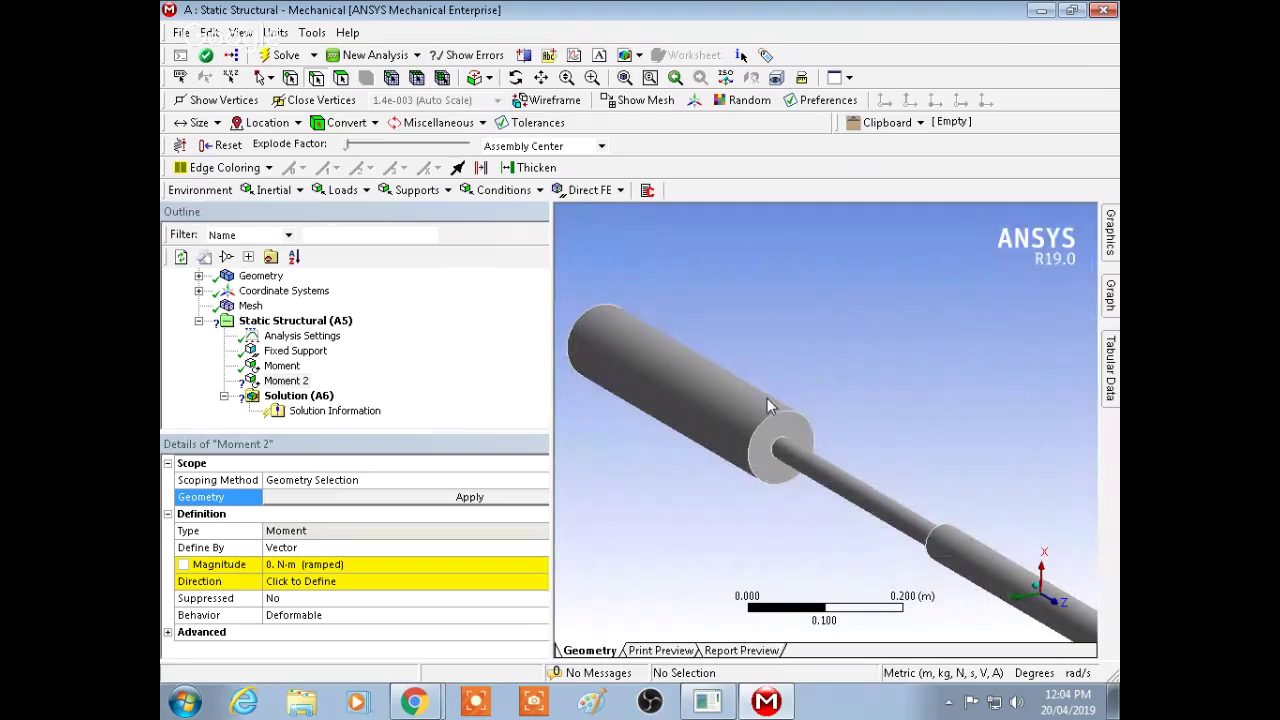
{"action": "left_click", "coordinate": [812, 432]}
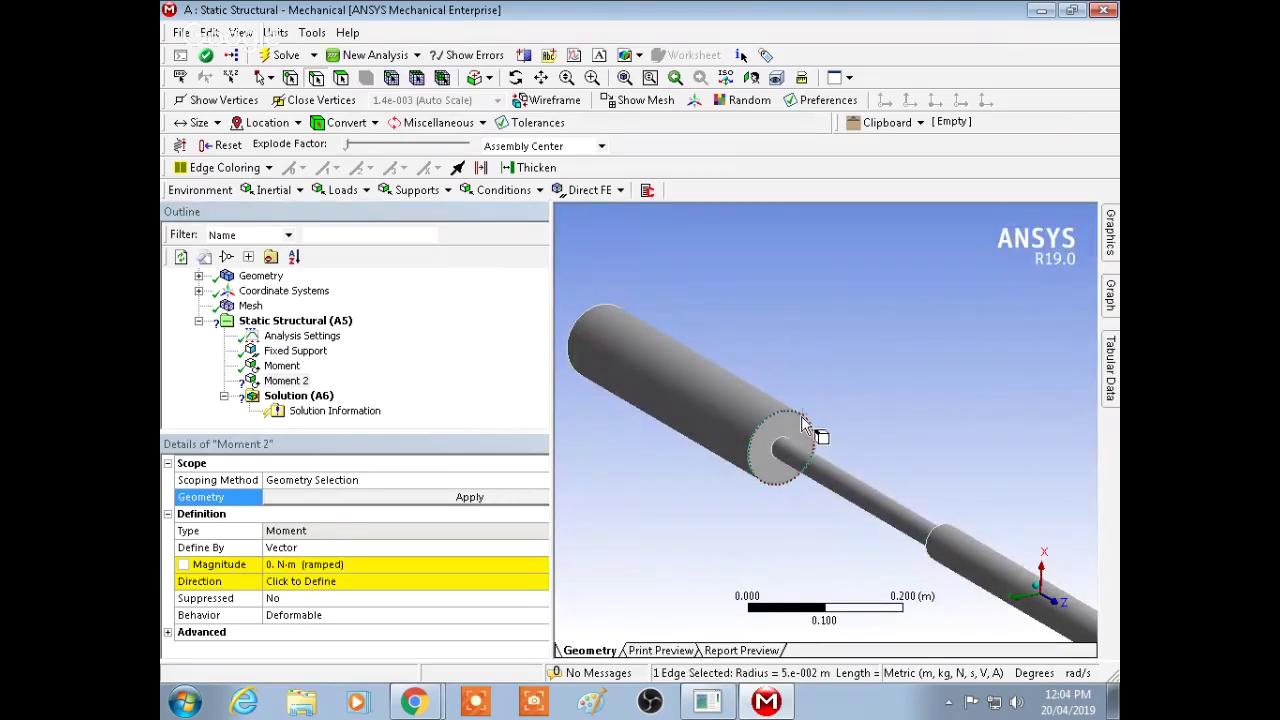
{"action": "left_click", "coordinate": [525, 497]}
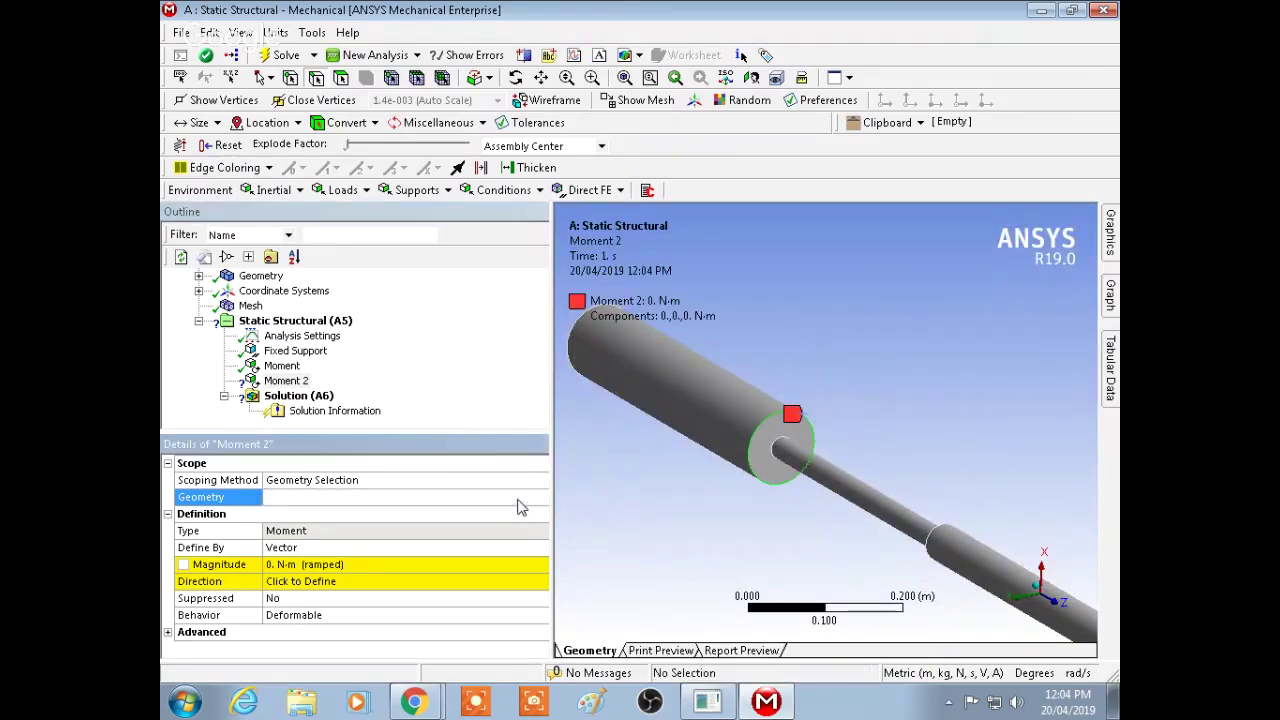
{"action": "left_click", "coordinate": [402, 564]}
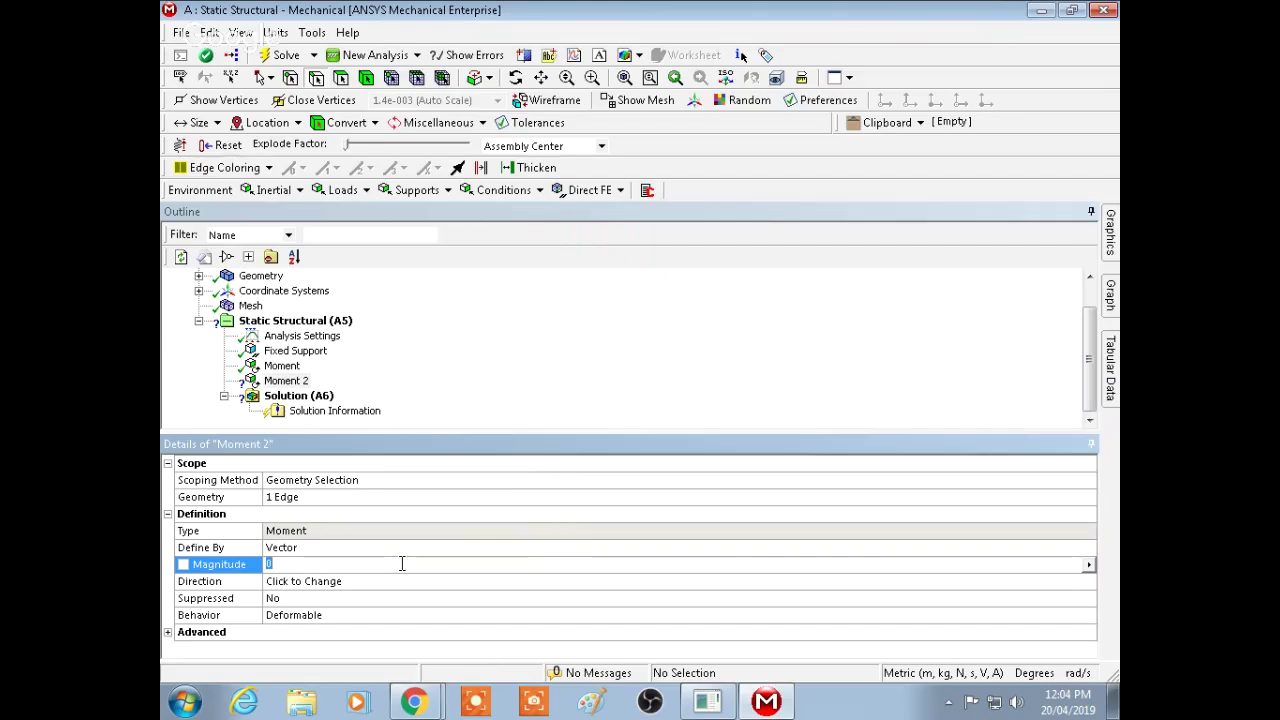
{"action": "type", "text": "3000"}
{"action": "key", "text": "Return"}
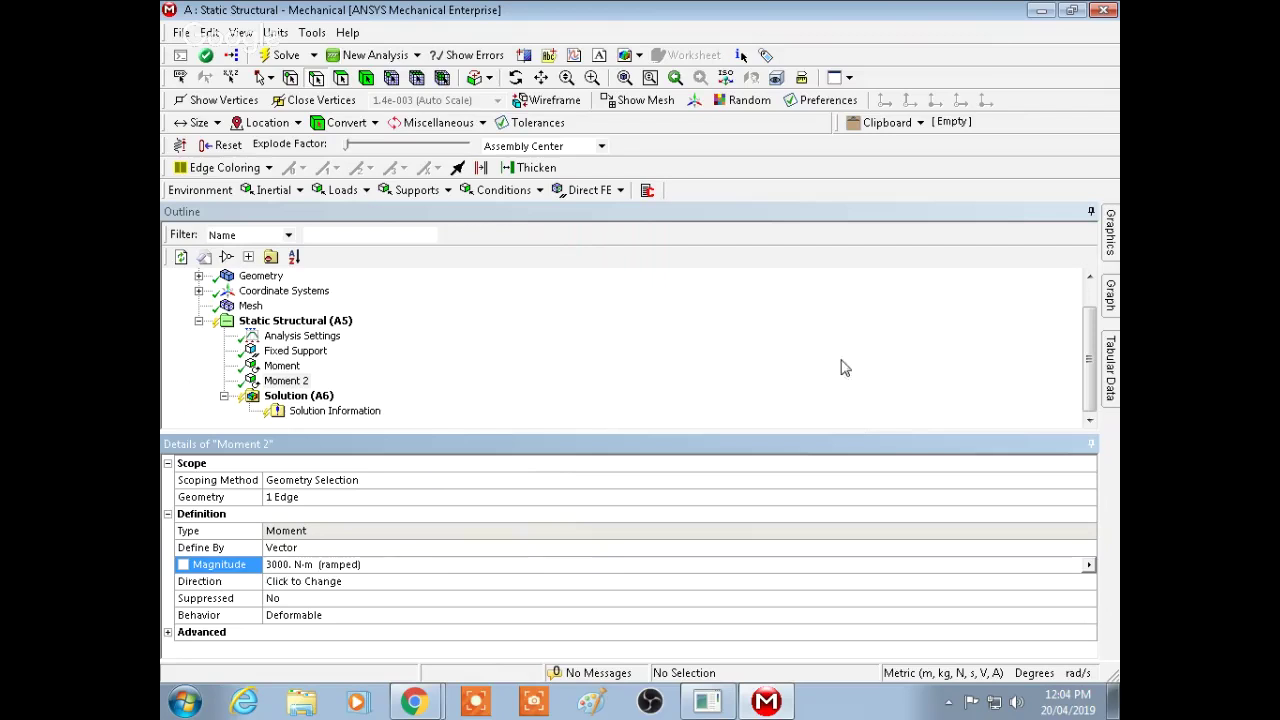
Orbit the shaft to check both moments and end on a side-on view
{"action": "mouse_move", "coordinate": [1111, 245]}
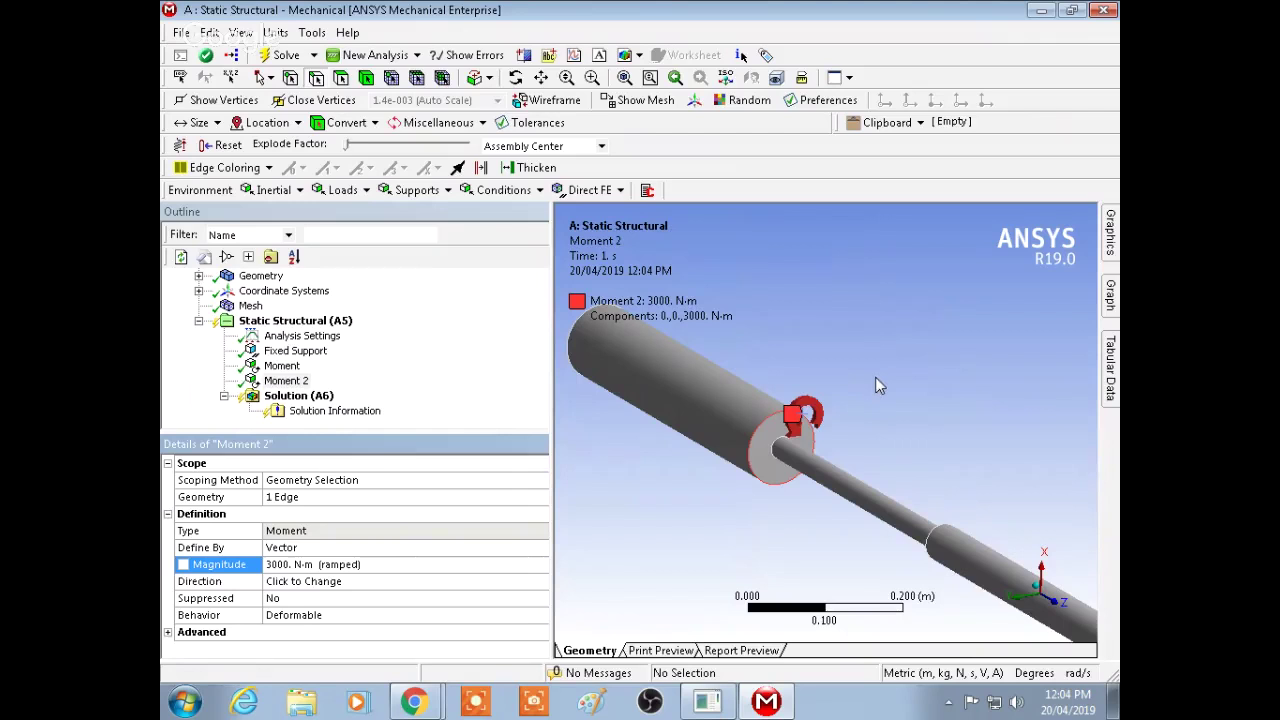
{"action": "middle_click_drag", "start_coordinate": [875, 377], "coordinate": [933, 432]}
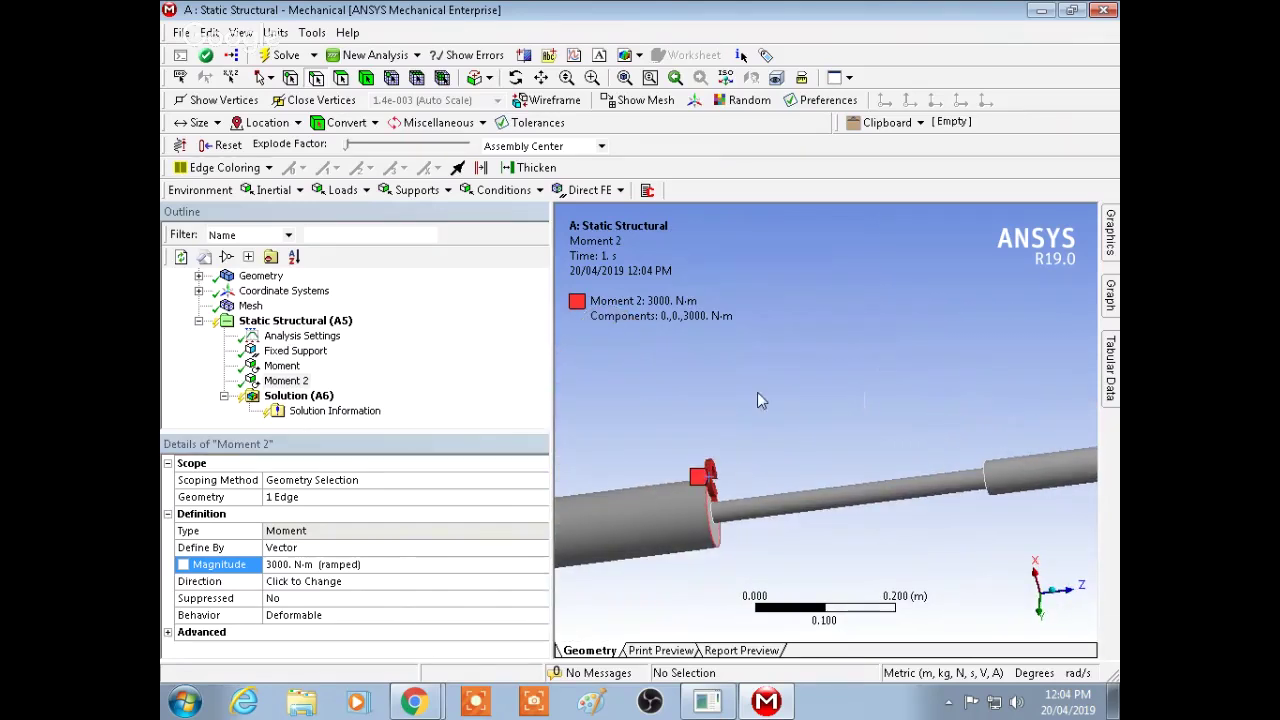
{"action": "scroll", "coordinate": [823, 399], "scroll_direction": "down", "scroll_amount": 1}
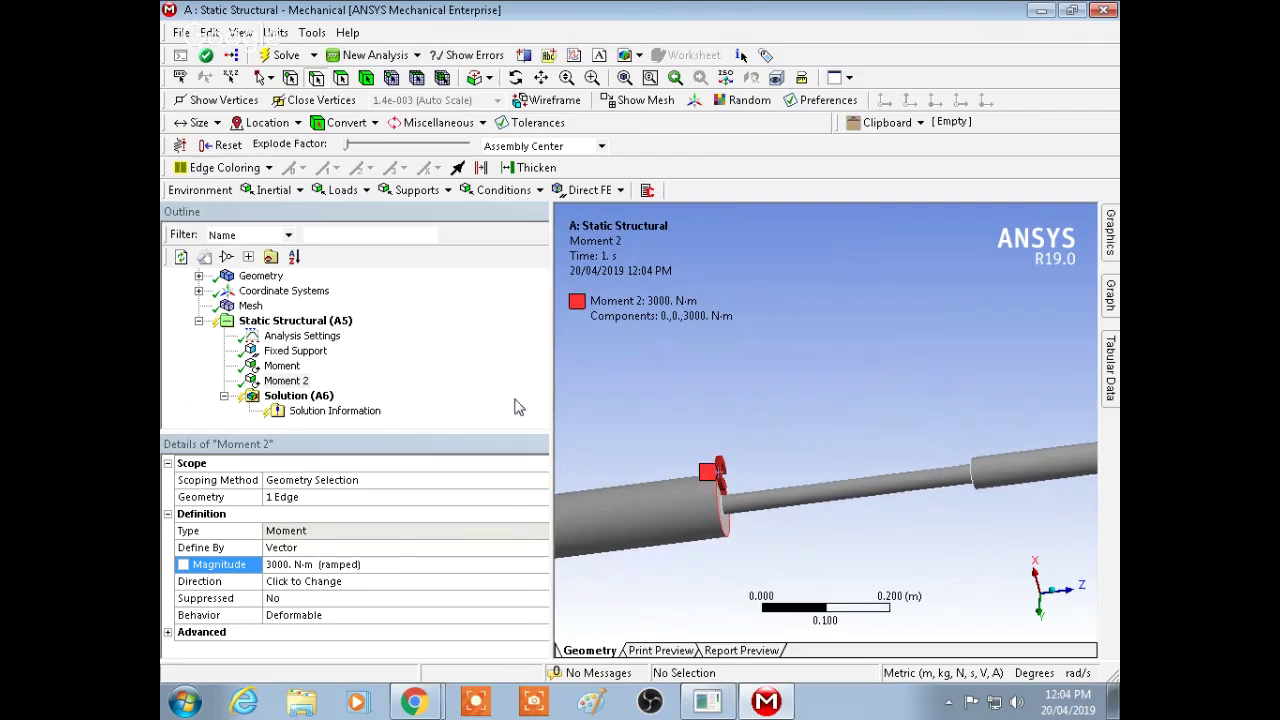
{"action": "mouse_move", "coordinate": [863, 434]}
{"action": "middle_mouse_down"}
{"action": "mouse_move", "coordinate": [883, 420]}
{"action": "mouse_move", "coordinate": [860, 420]}
{"action": "middle_mouse_up"}
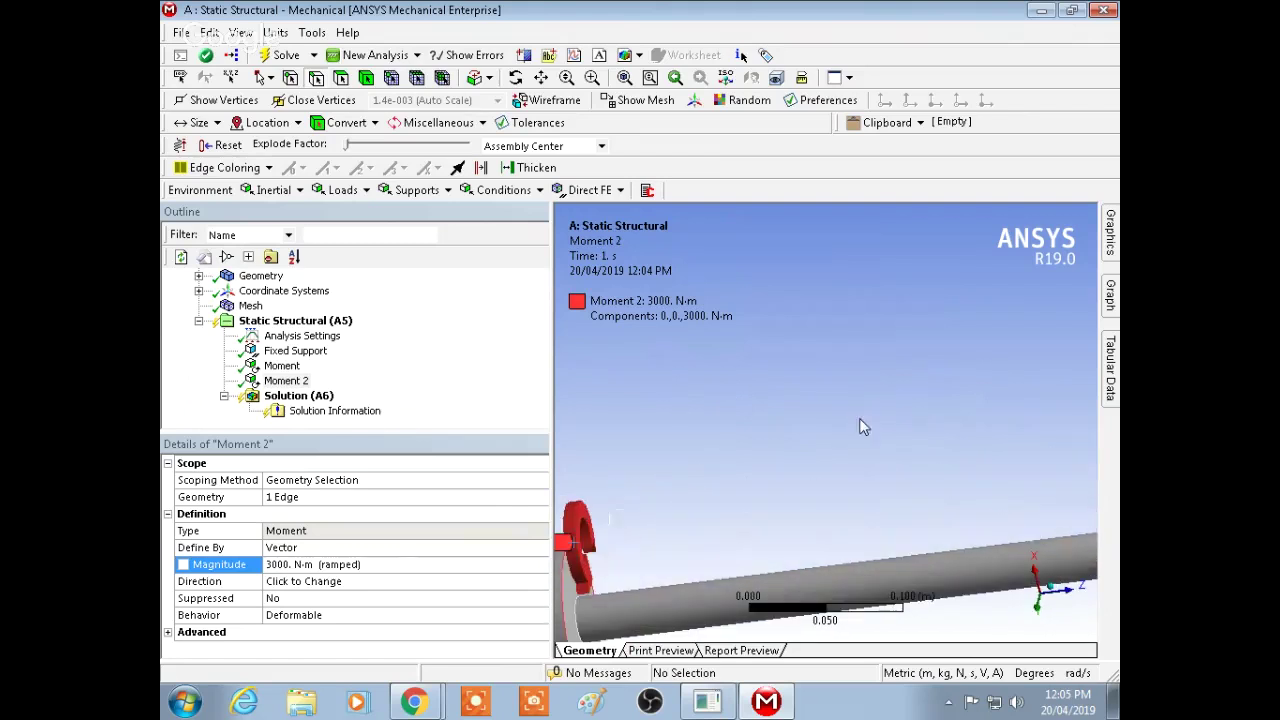
{"action": "middle_click_drag", "start_coordinate": [889, 372], "coordinate": [867, 544]}
{"action": "scroll", "coordinate": [849, 497], "scroll_direction": "down", "scroll_amount": 2}
{"action": "middle_click_drag", "start_coordinate": [849, 497], "coordinate": [882, 477]}
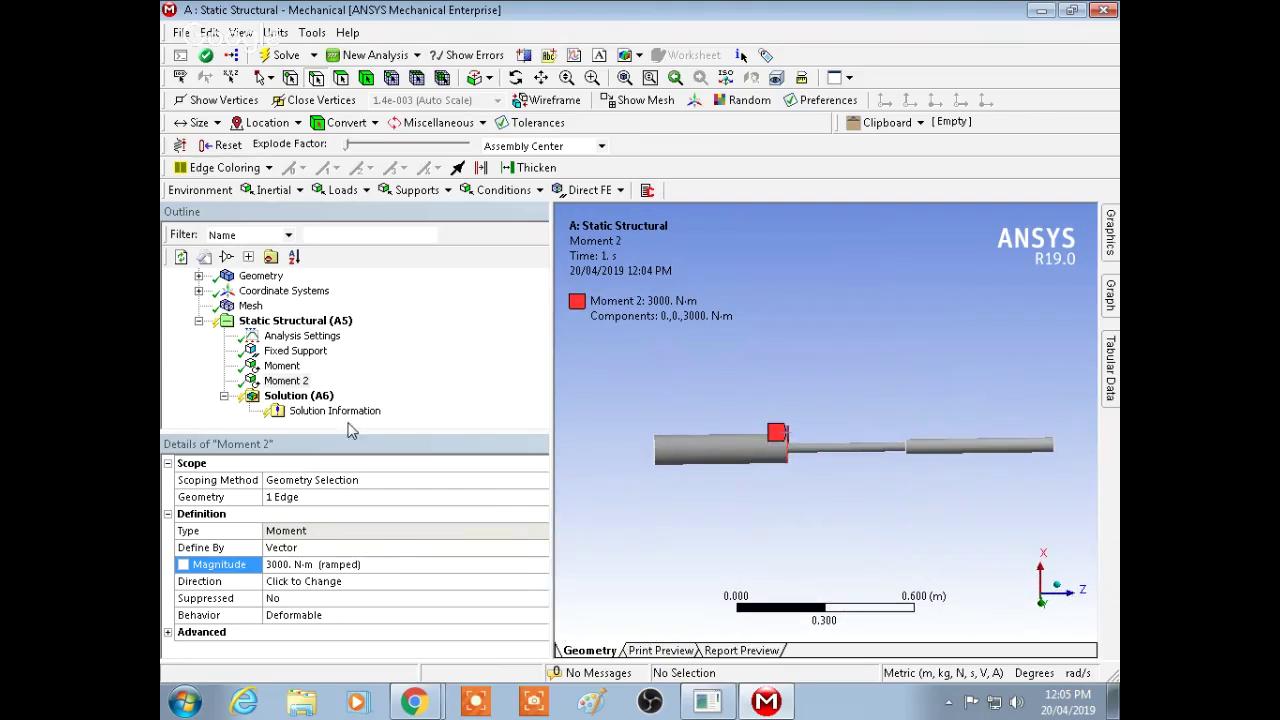
Add a Total Deformation result under Solution
{"action": "right_click", "coordinate": [314, 397]}
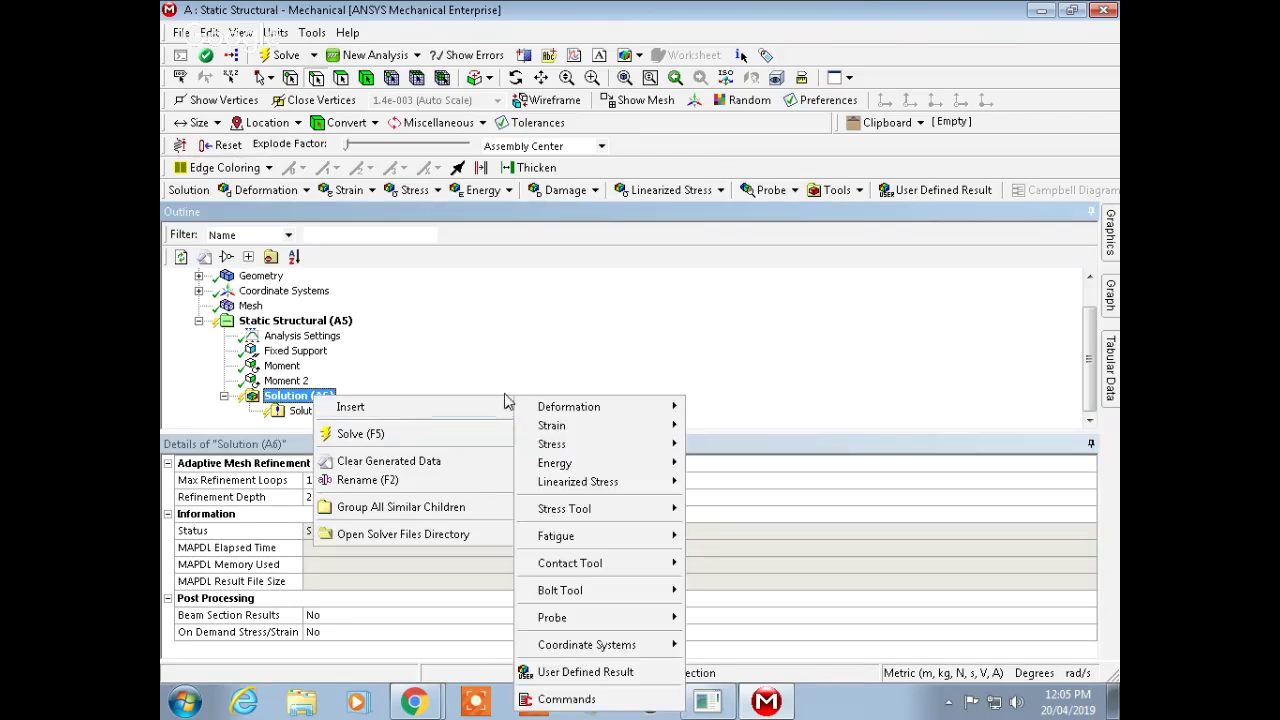
{"action": "mouse_move", "coordinate": [502, 406]}
{"action": "mouse_move", "coordinate": [569, 407]}
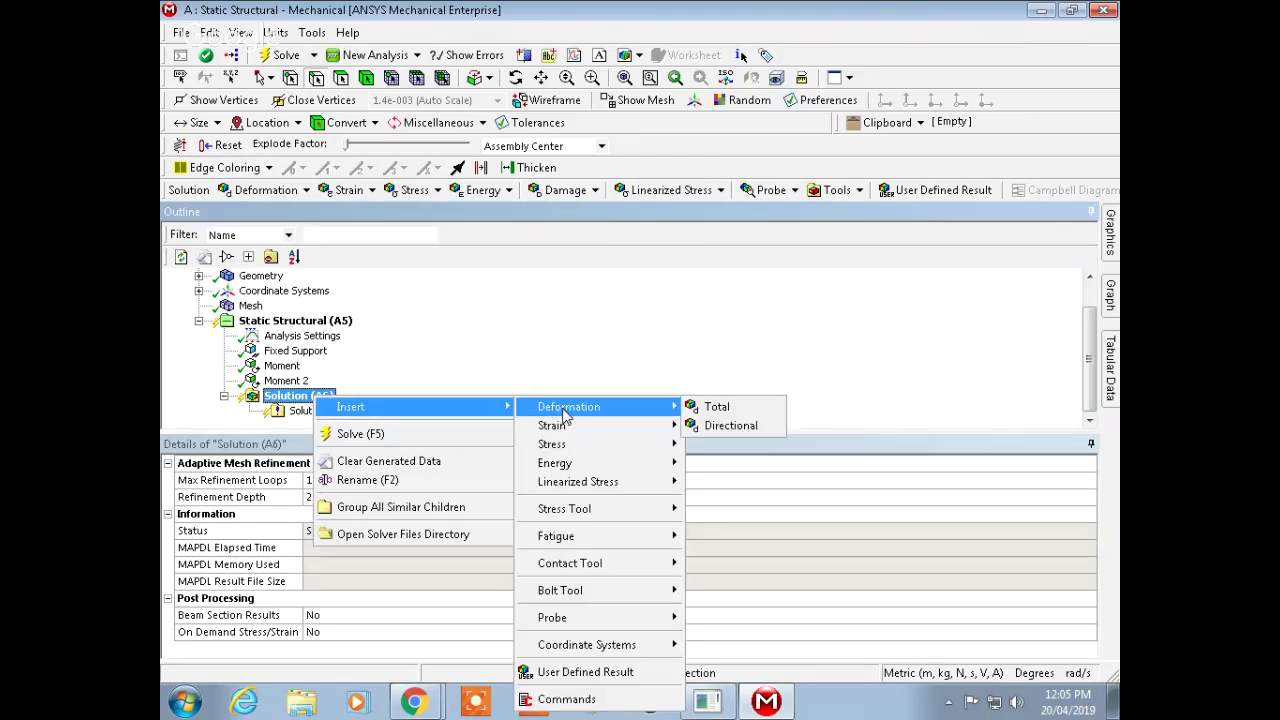
{"action": "left_click", "coordinate": [712, 406]}
Add a Bending Stress result under Solution
{"action": "right_click", "coordinate": [310, 381]}
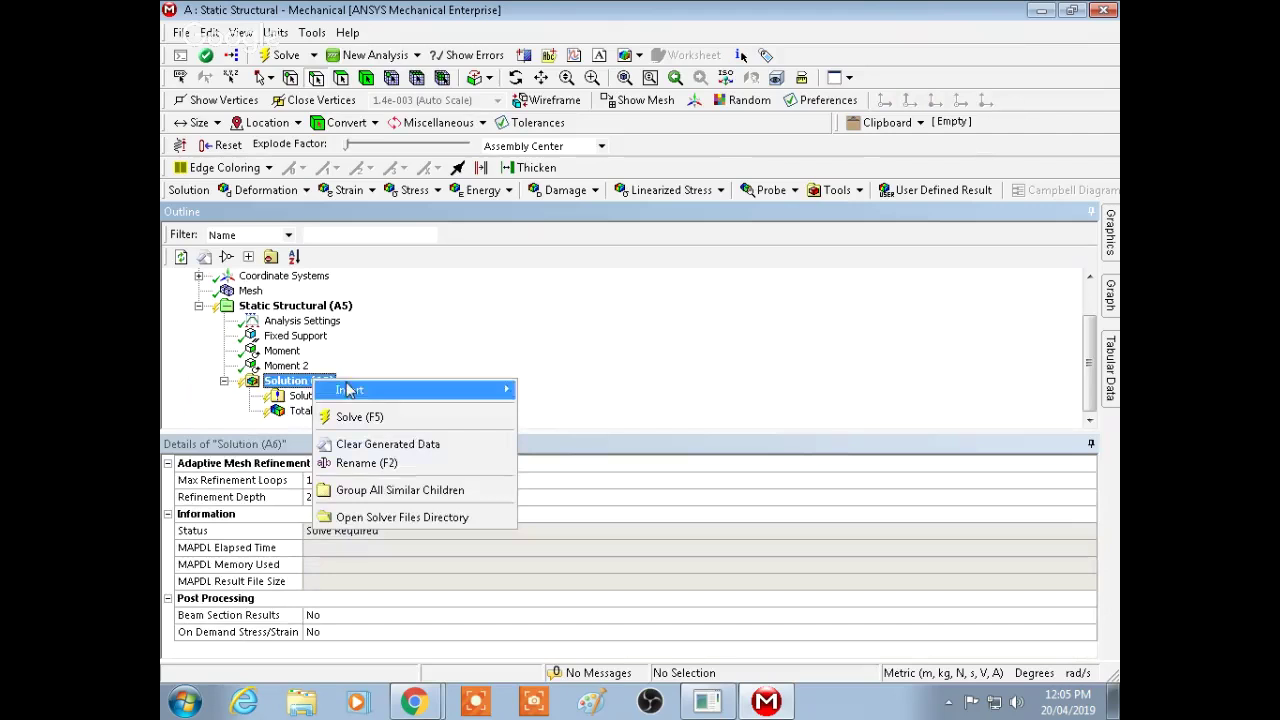
{"action": "mouse_move", "coordinate": [470, 390]}
{"action": "mouse_move", "coordinate": [561, 401]}
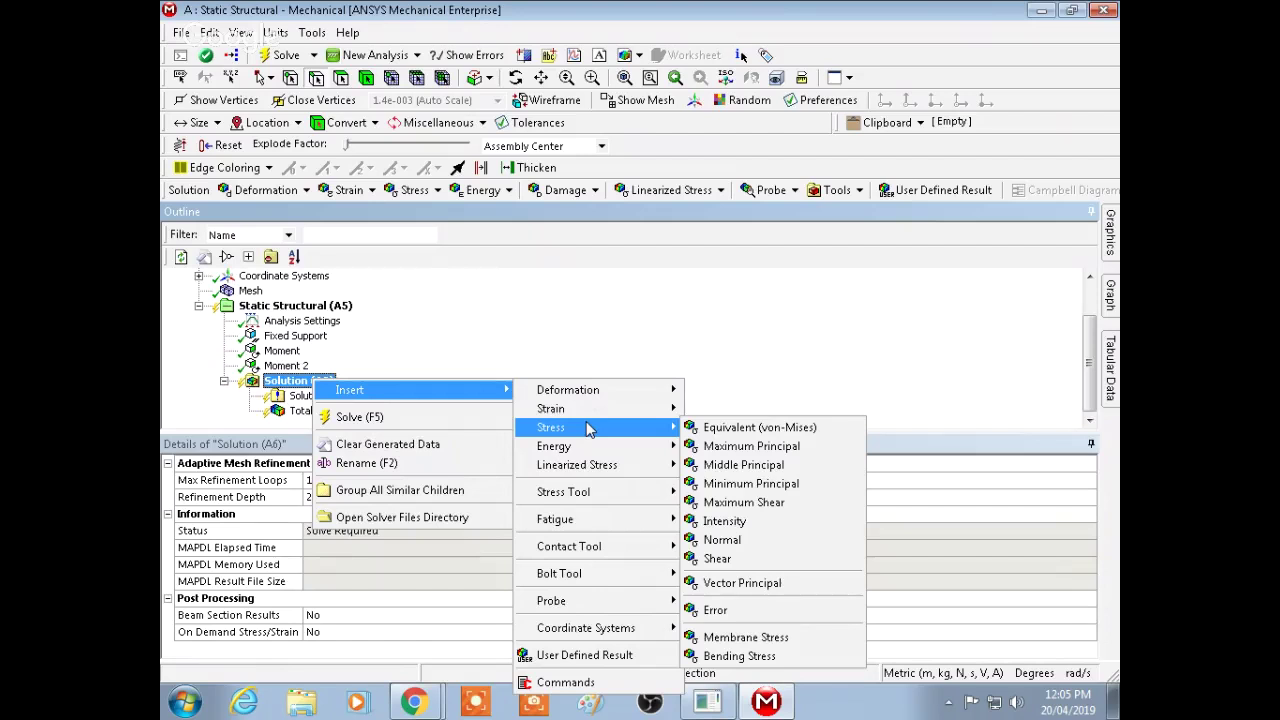
{"action": "mouse_move", "coordinate": [600, 451]}
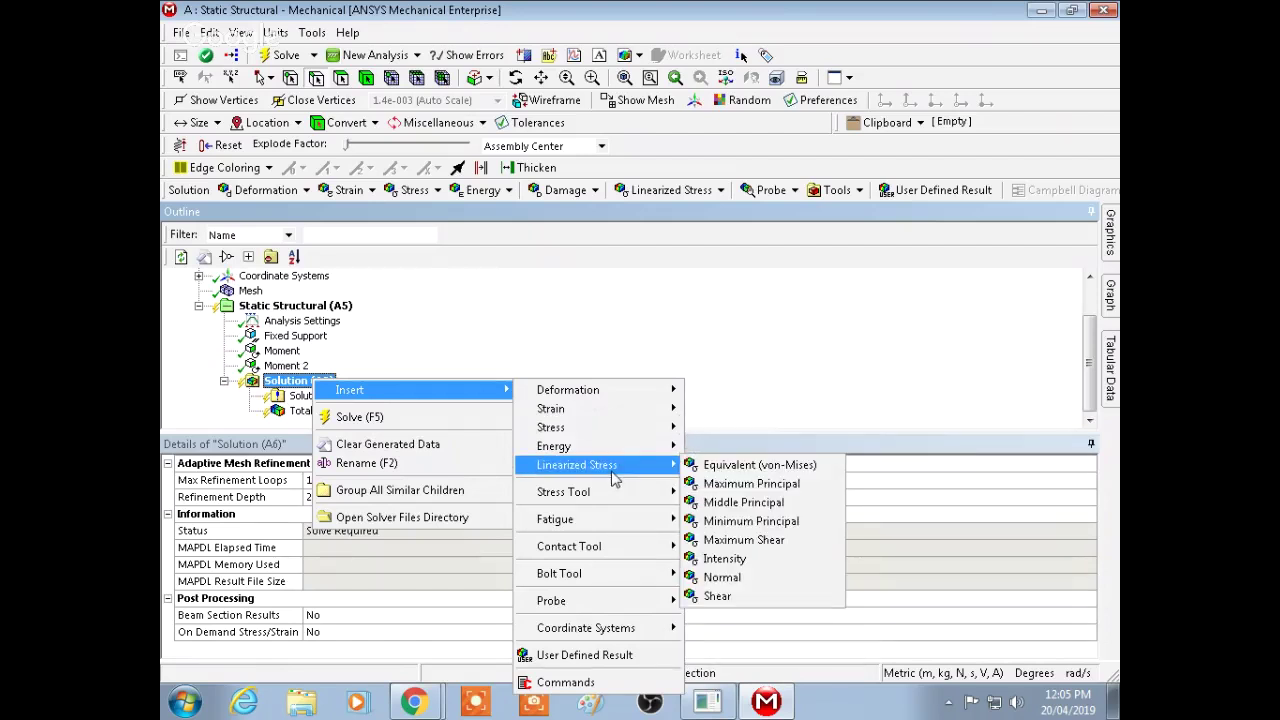
{"action": "mouse_move", "coordinate": [627, 502]}
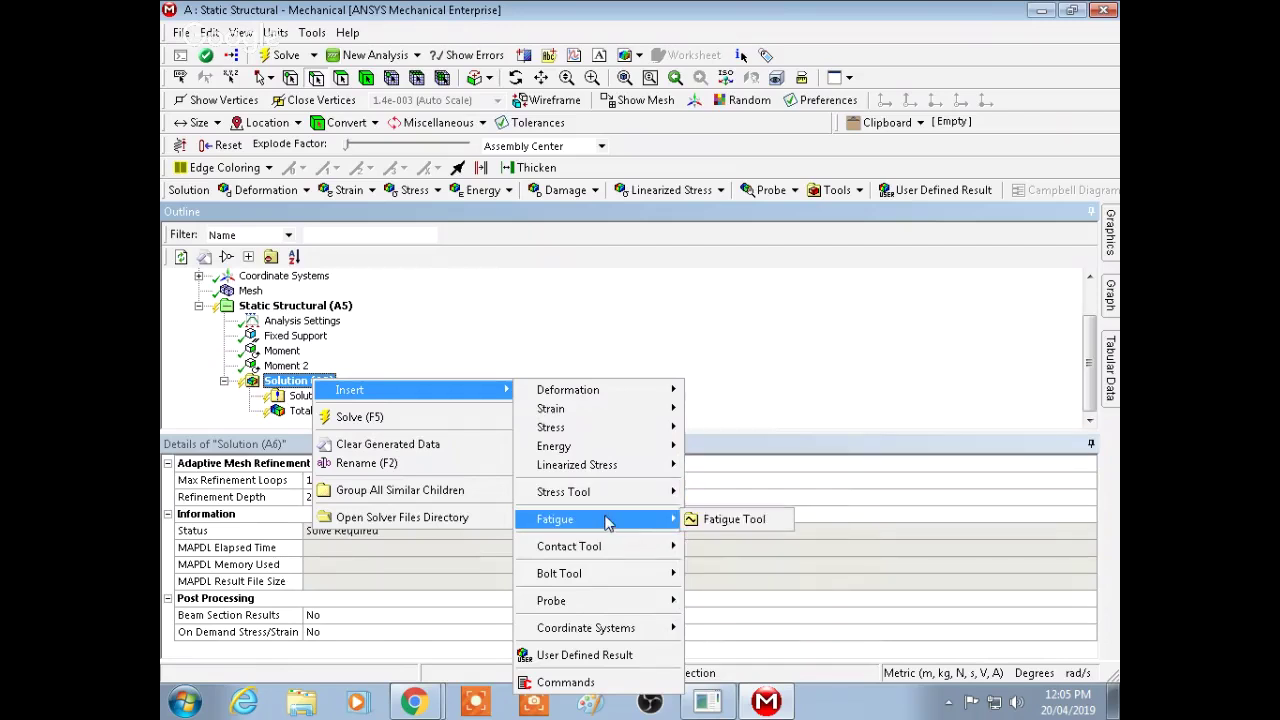
{"action": "mouse_move", "coordinate": [612, 575]}
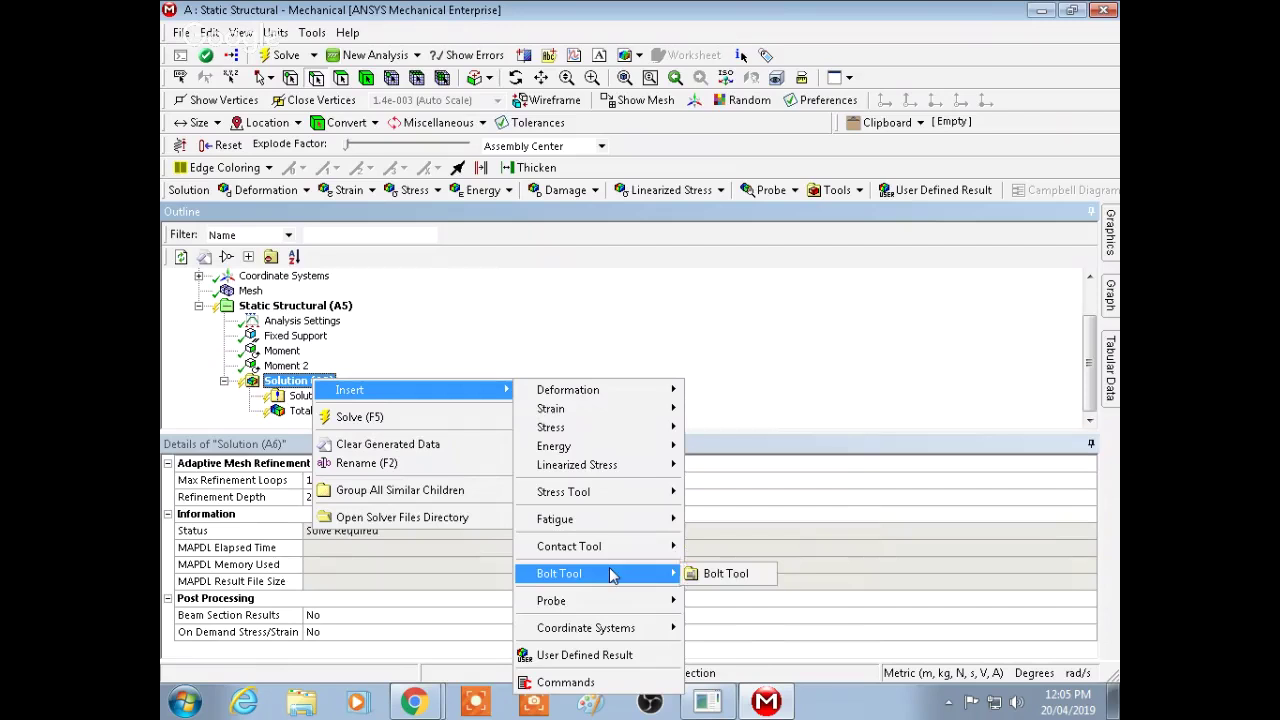
{"action": "mouse_move", "coordinate": [616, 604]}
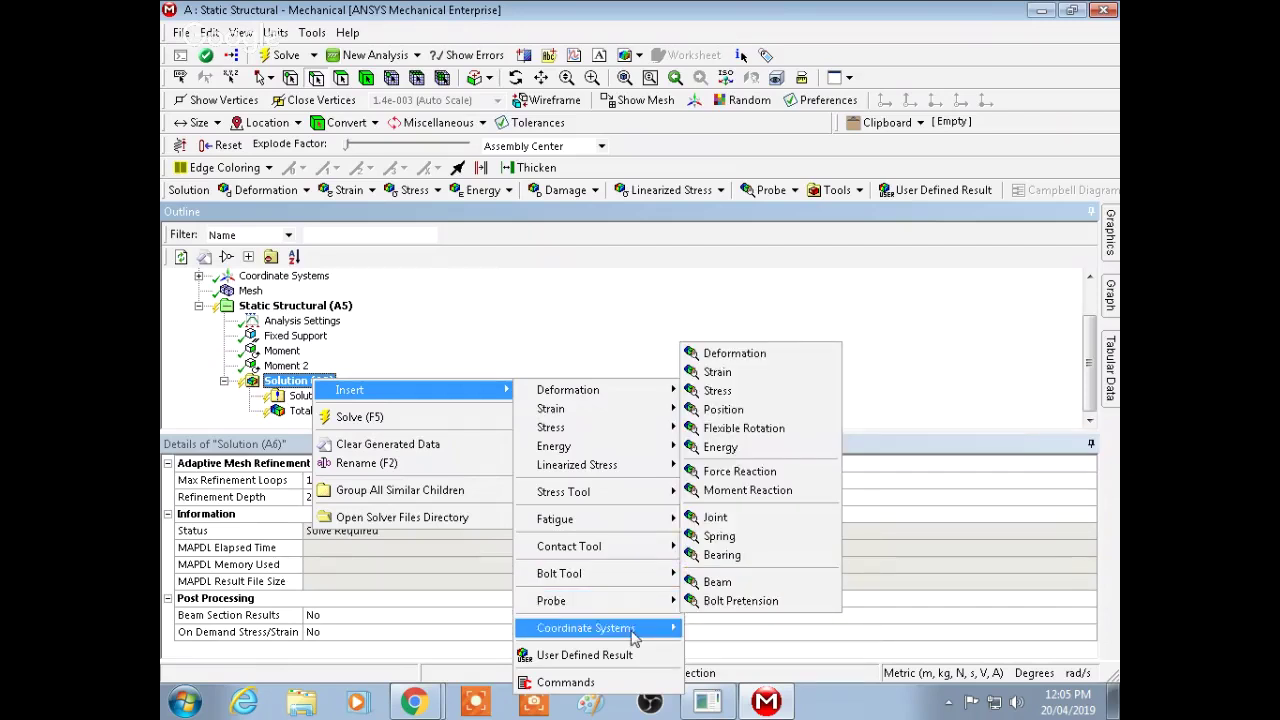
{"action": "mouse_move", "coordinate": [629, 635]}
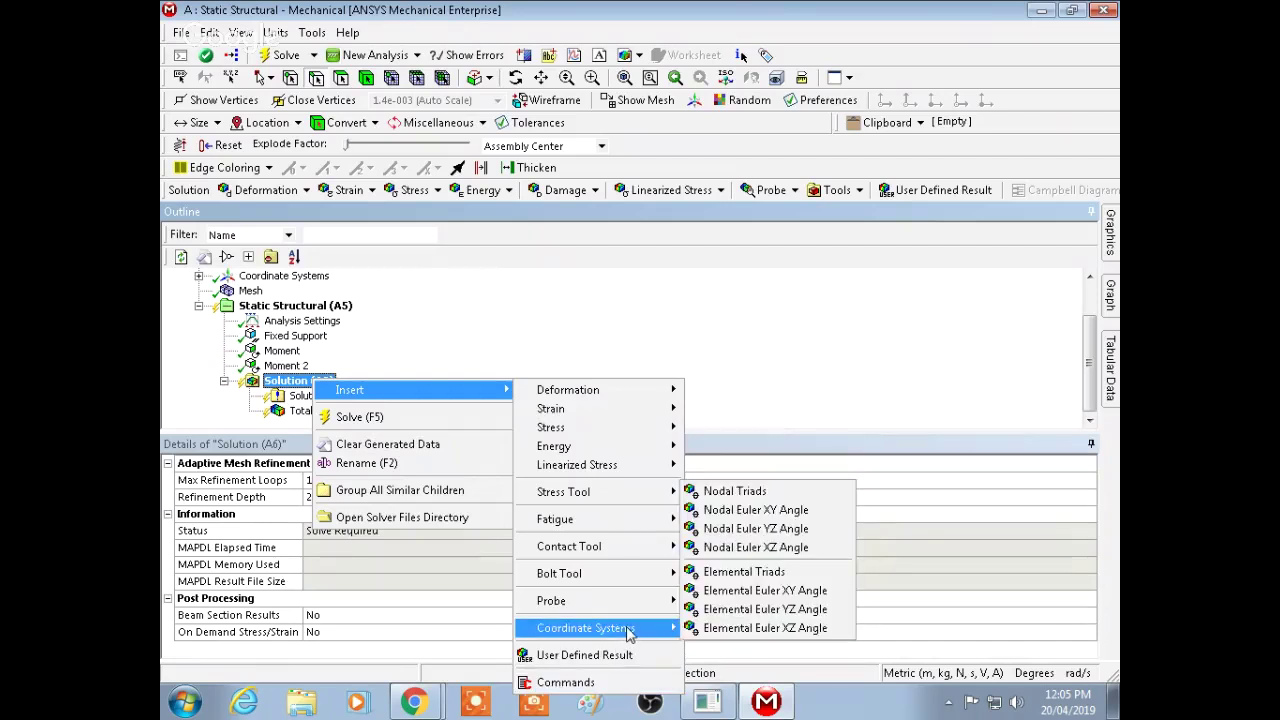
{"action": "mouse_move", "coordinate": [640, 428]}
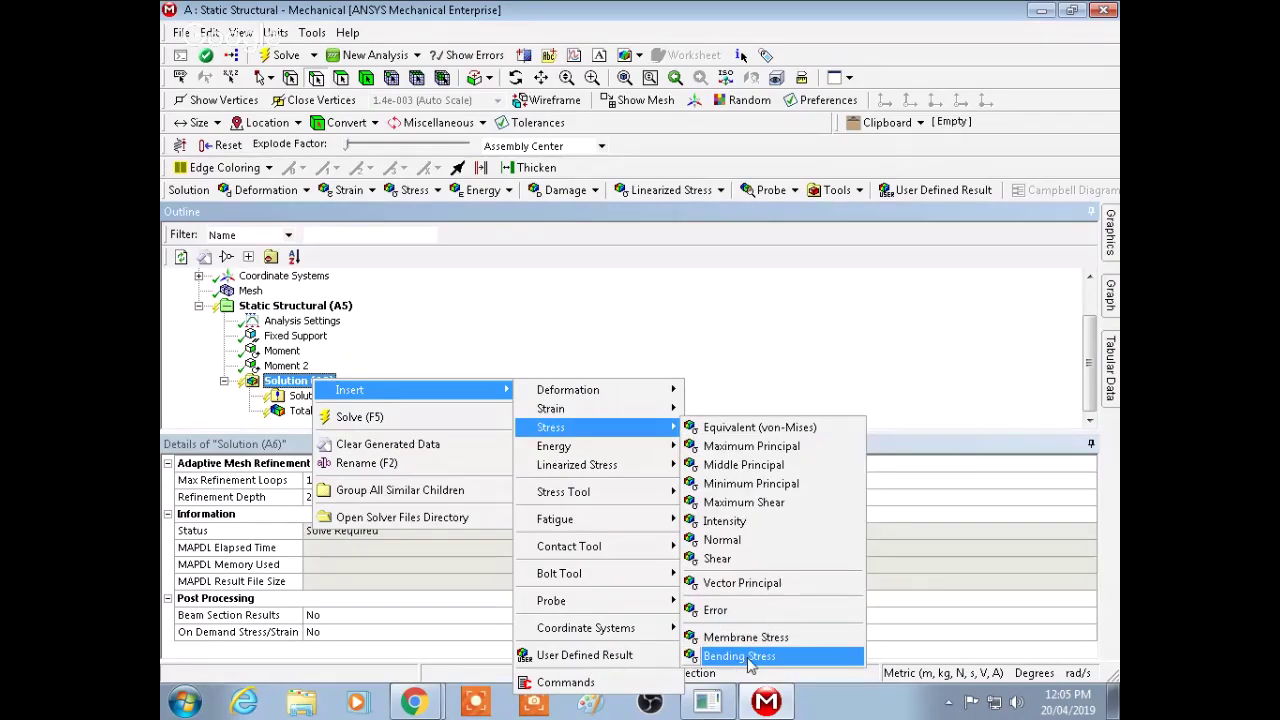
{"action": "left_click", "coordinate": [740, 656]}
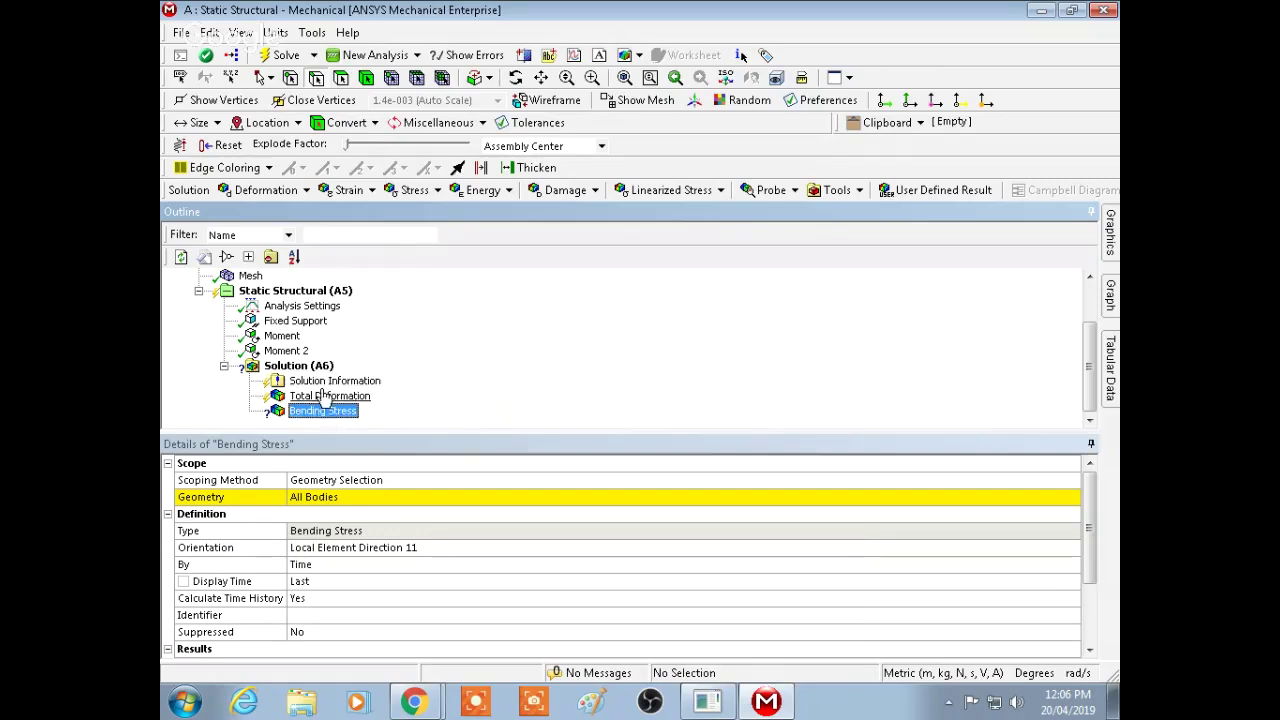
Browse the Solution's Insert result choices and close the menu without adding anything
{"action": "right_click", "coordinate": [317, 367]}
{"action": "mouse_move", "coordinate": [360, 375]}
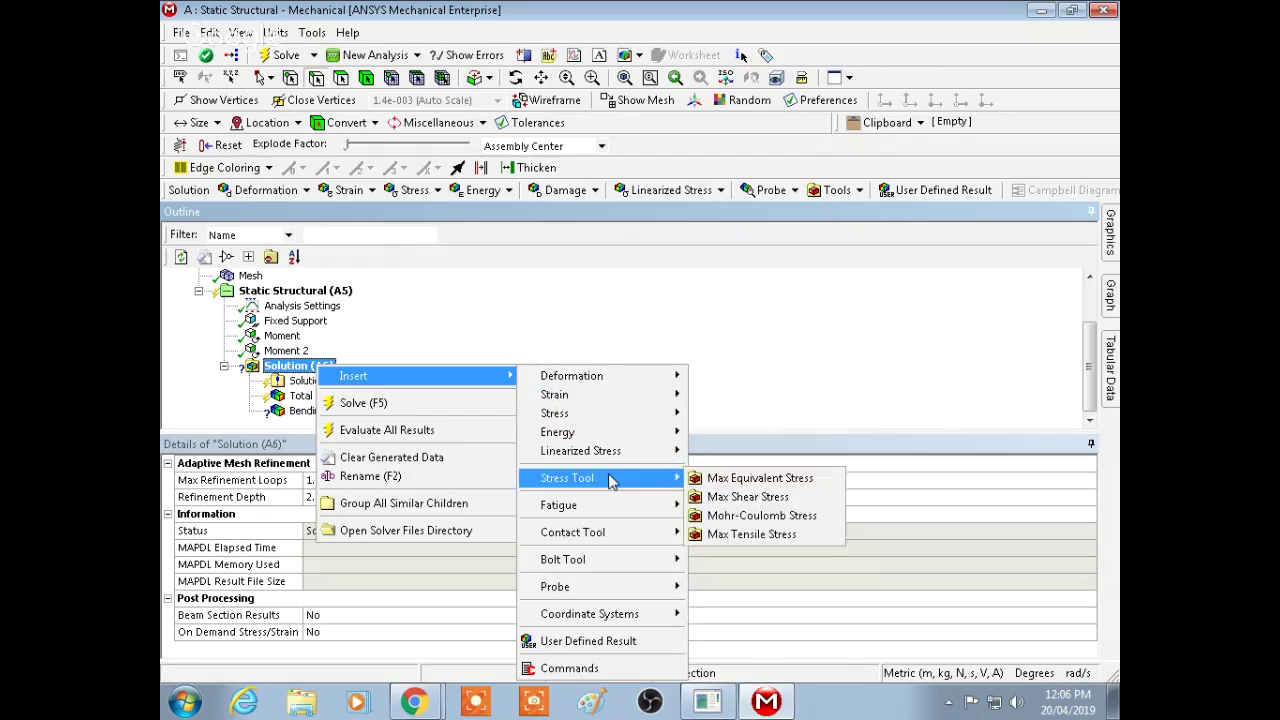
{"action": "mouse_move", "coordinate": [652, 455]}
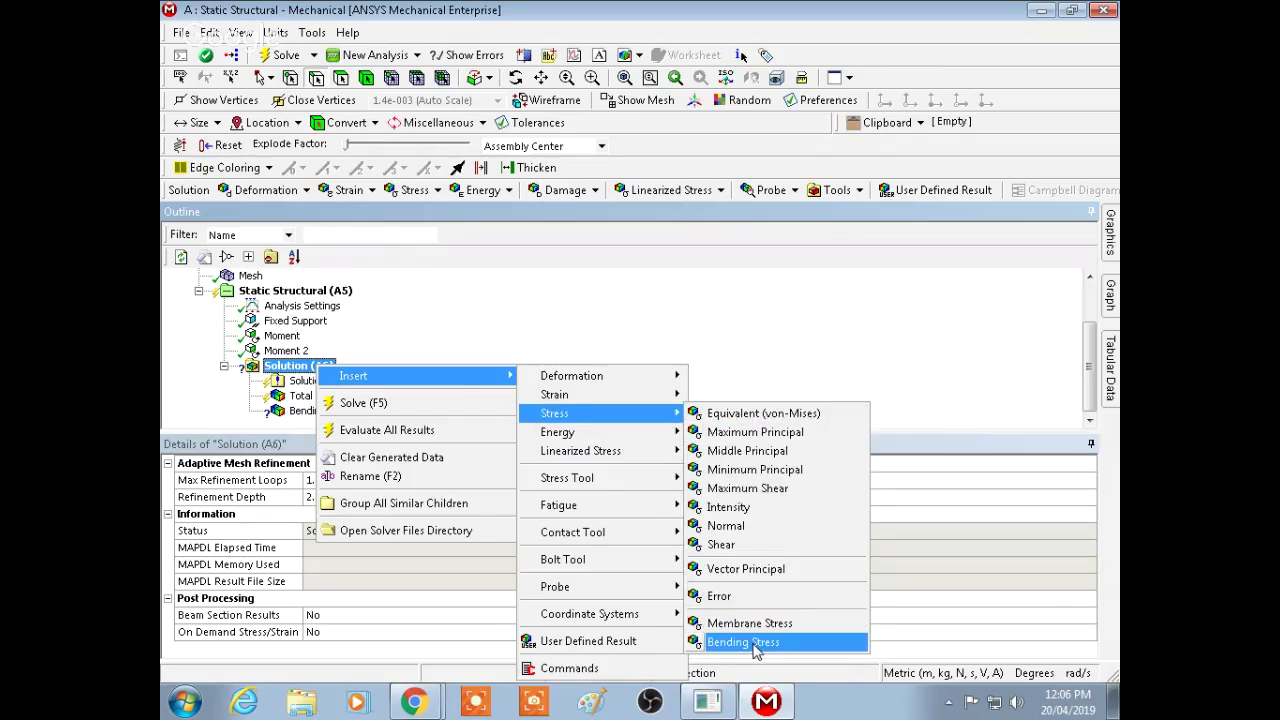
{"action": "left_click", "coordinate": [772, 322]}
Insert Equivalent Elastic Strain and Equivalent (von-Mises) Stress results under Solution (A6)
{"action": "right_click", "coordinate": [334, 372]}
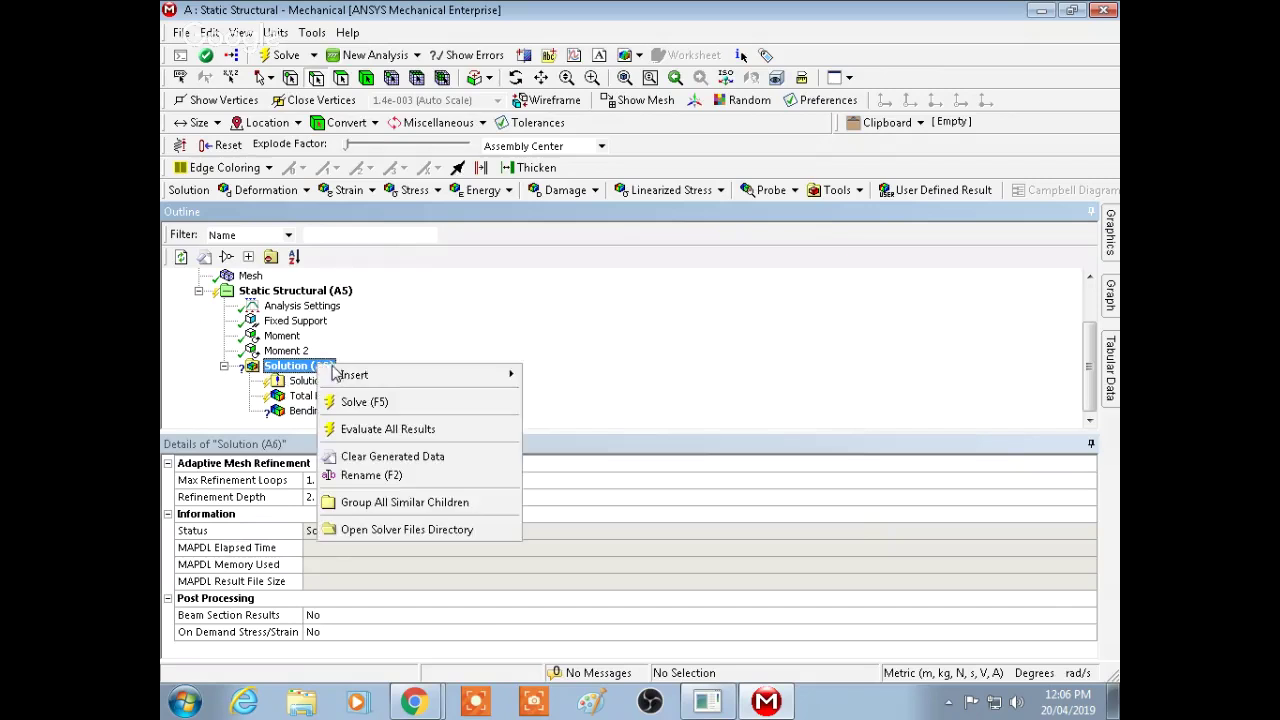
{"action": "mouse_move", "coordinate": [460, 374]}
{"action": "mouse_move", "coordinate": [641, 393]}
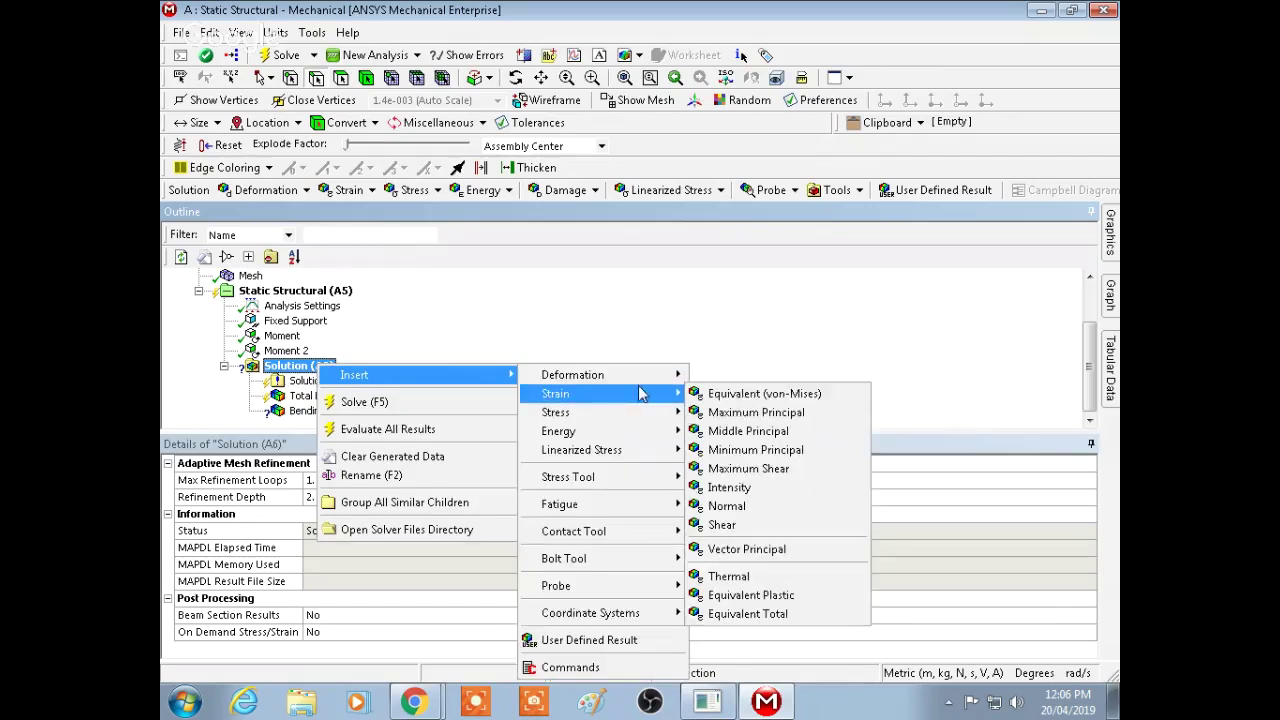
{"action": "left_click", "coordinate": [757, 394]}
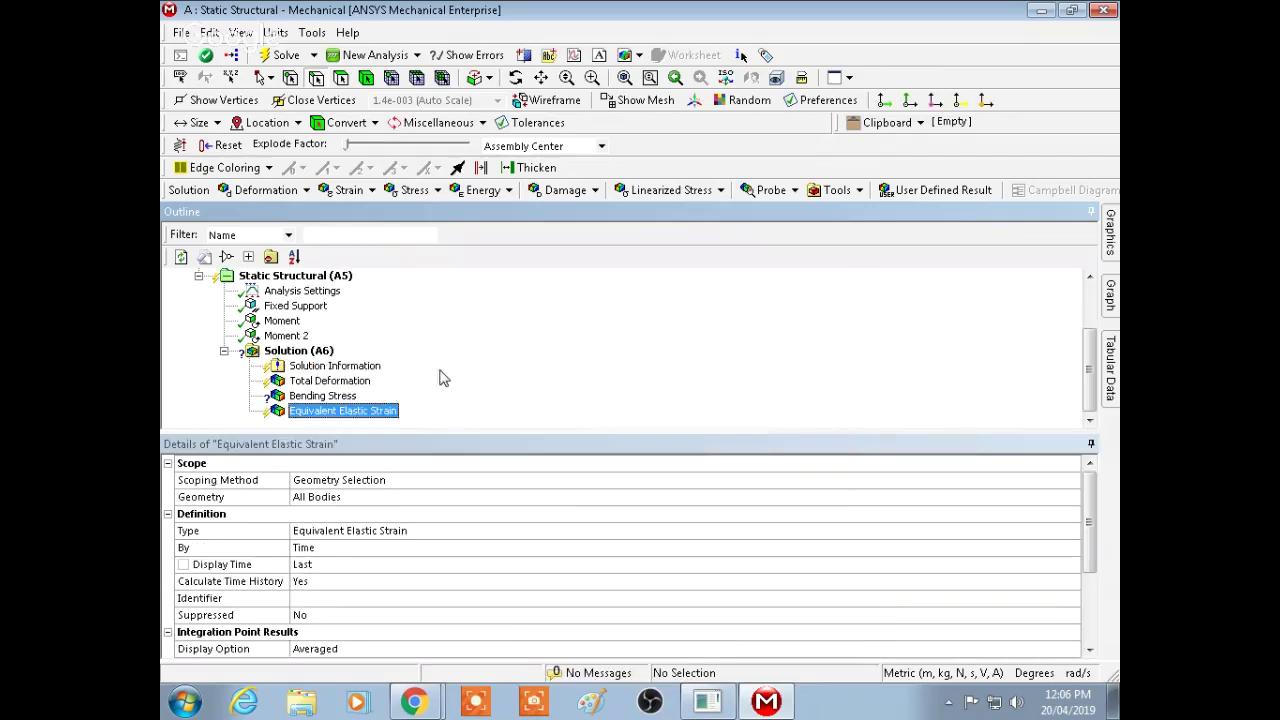
{"action": "right_click", "coordinate": [326, 351]}
{"action": "mouse_move", "coordinate": [355, 362]}
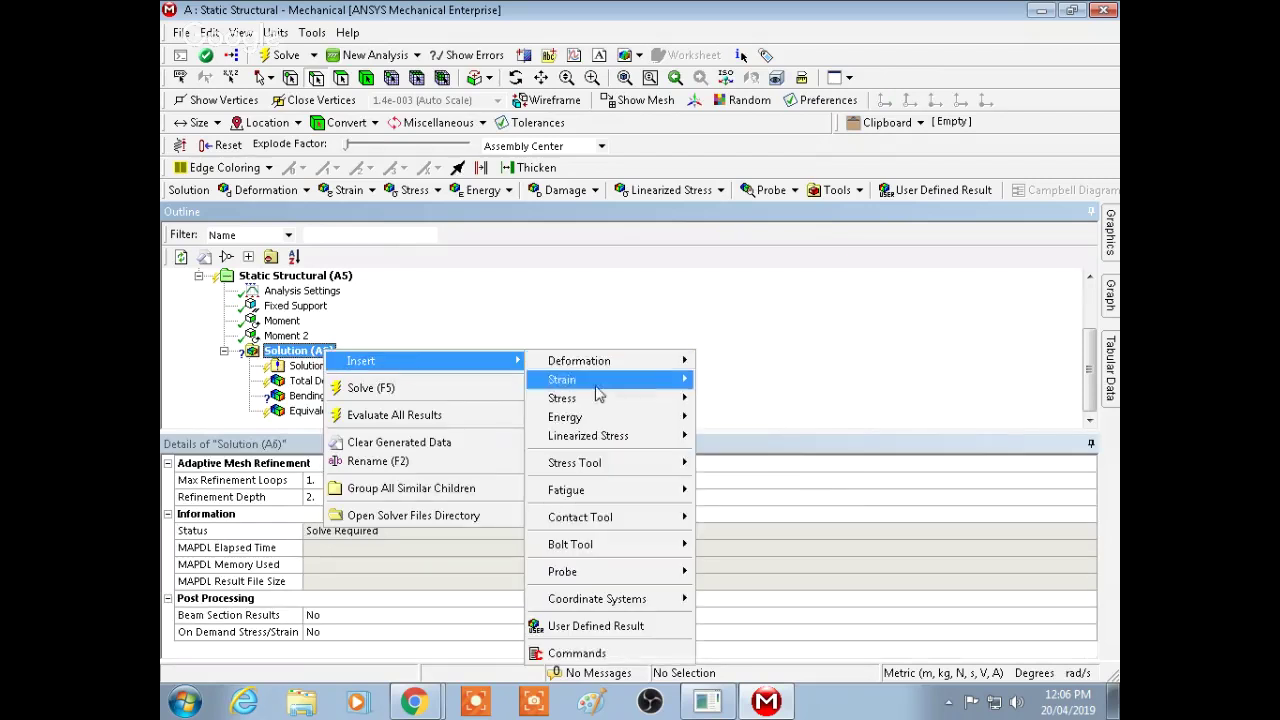
{"action": "mouse_move", "coordinate": [611, 400]}
{"action": "left_click", "coordinate": [736, 403]}
Reopen the Solution's Insert submenu to browse further result types
{"action": "right_click", "coordinate": [316, 334]}
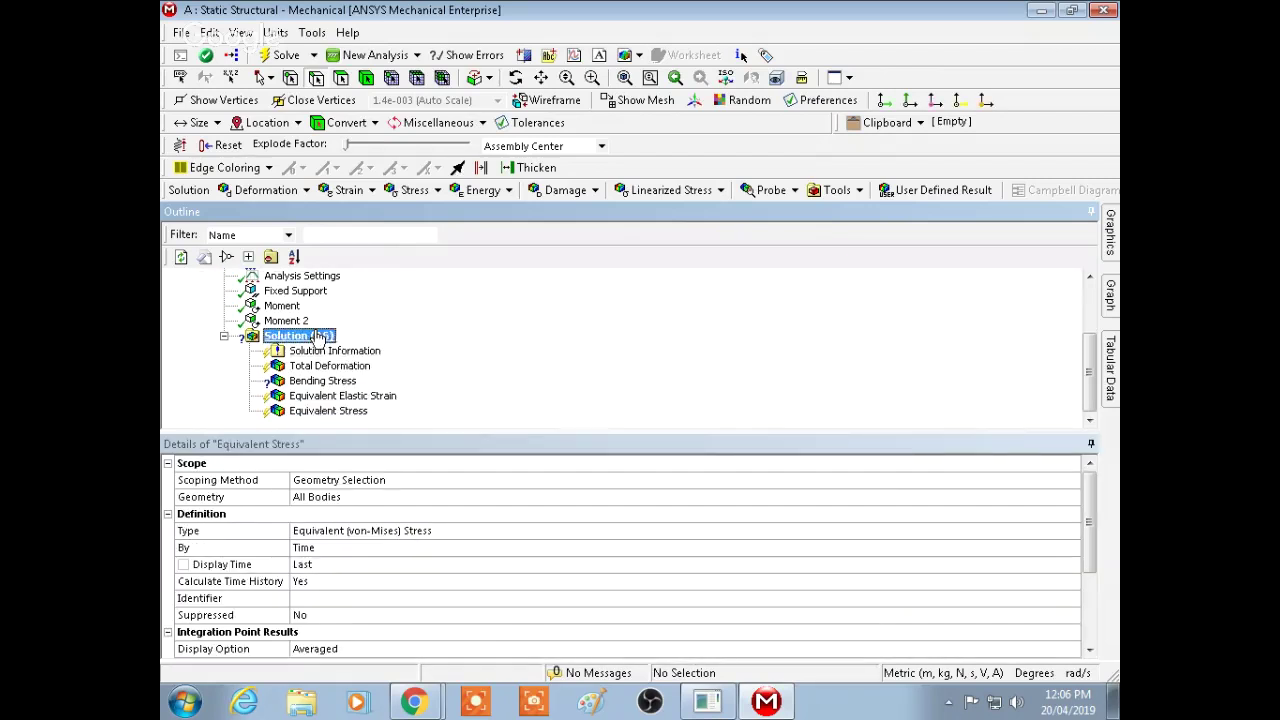
{"action": "mouse_move", "coordinate": [420, 341]}
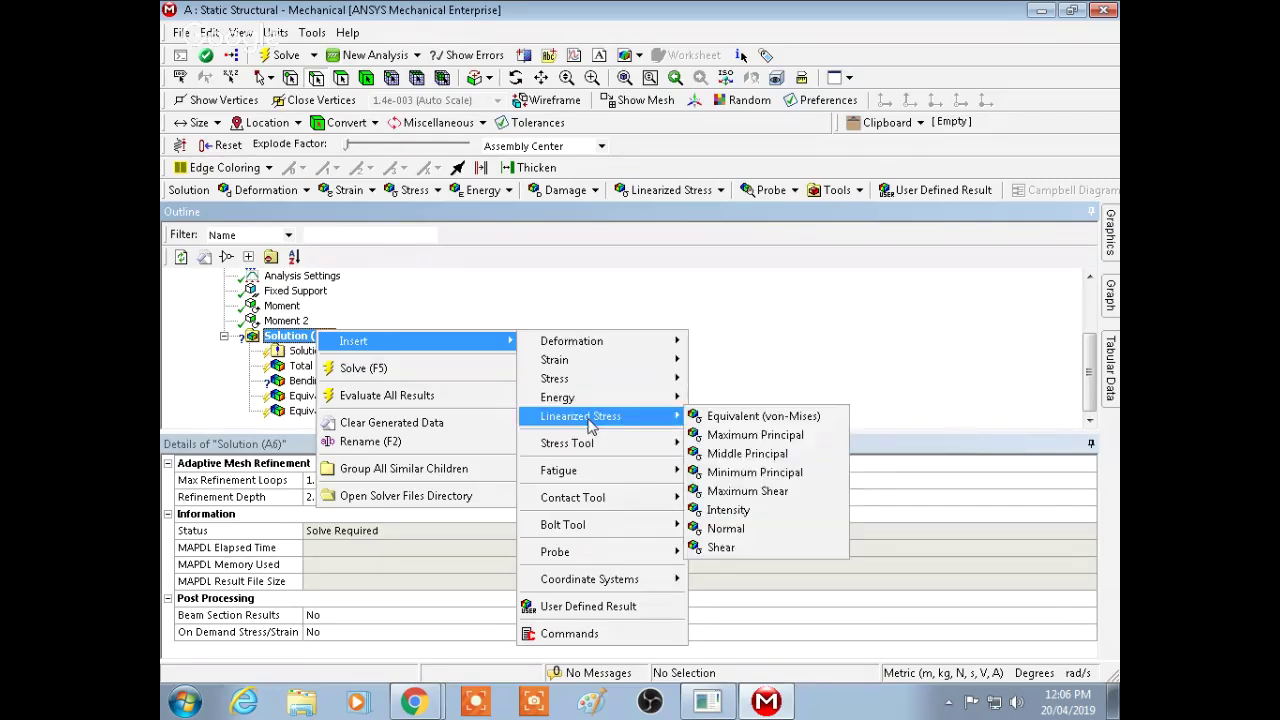
{"action": "mouse_move", "coordinate": [603, 447]}
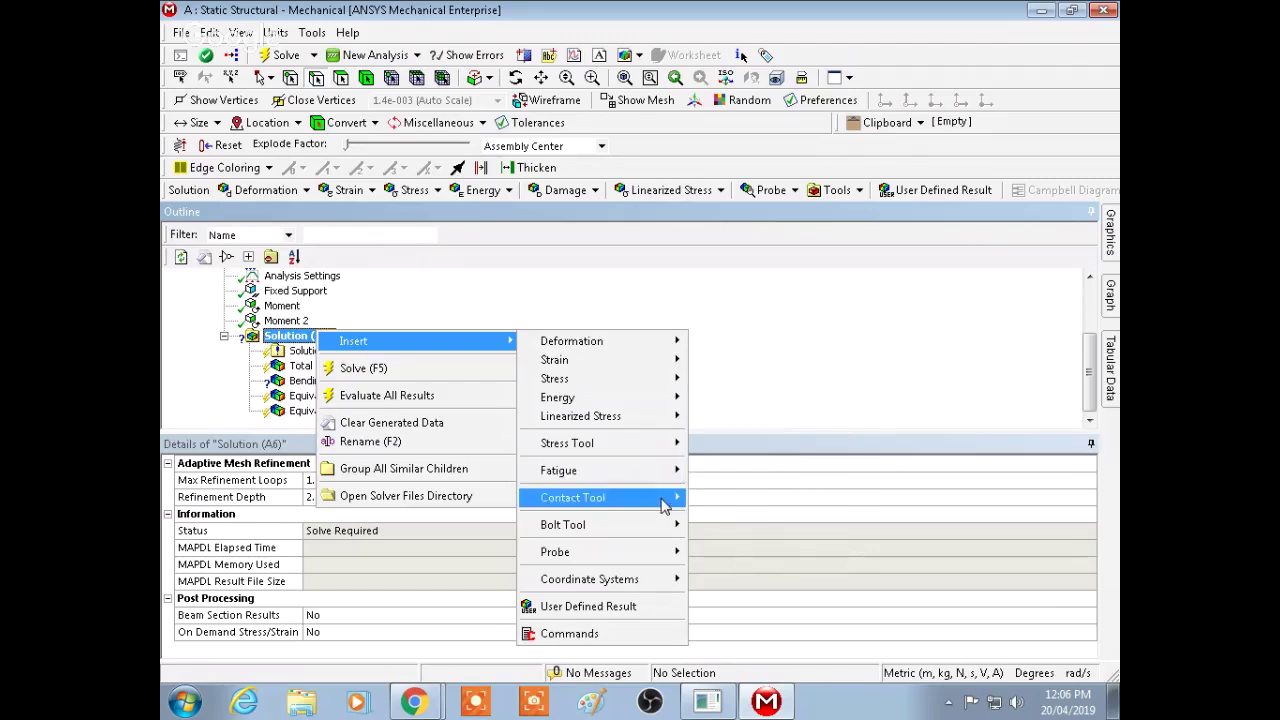
{"action": "mouse_move", "coordinate": [665, 505]}
{"action": "left_click", "coordinate": [745, 498]}
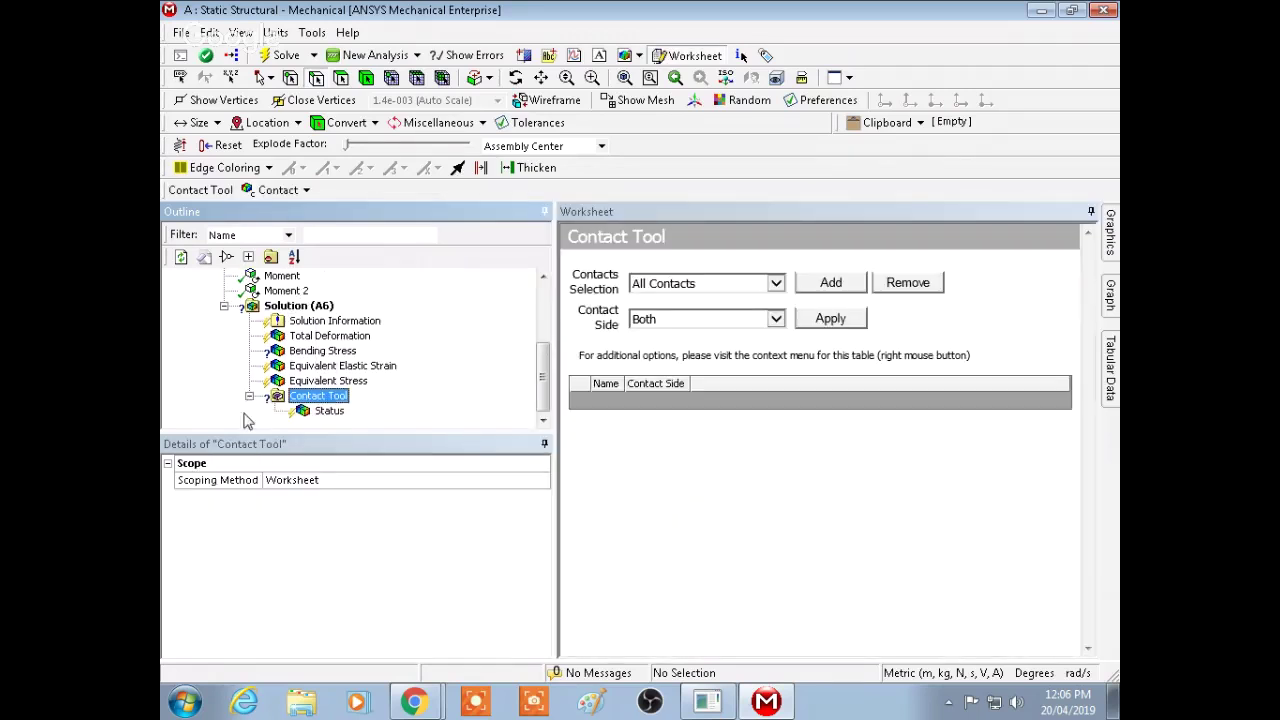
{"action": "left_click", "coordinate": [322, 412]}
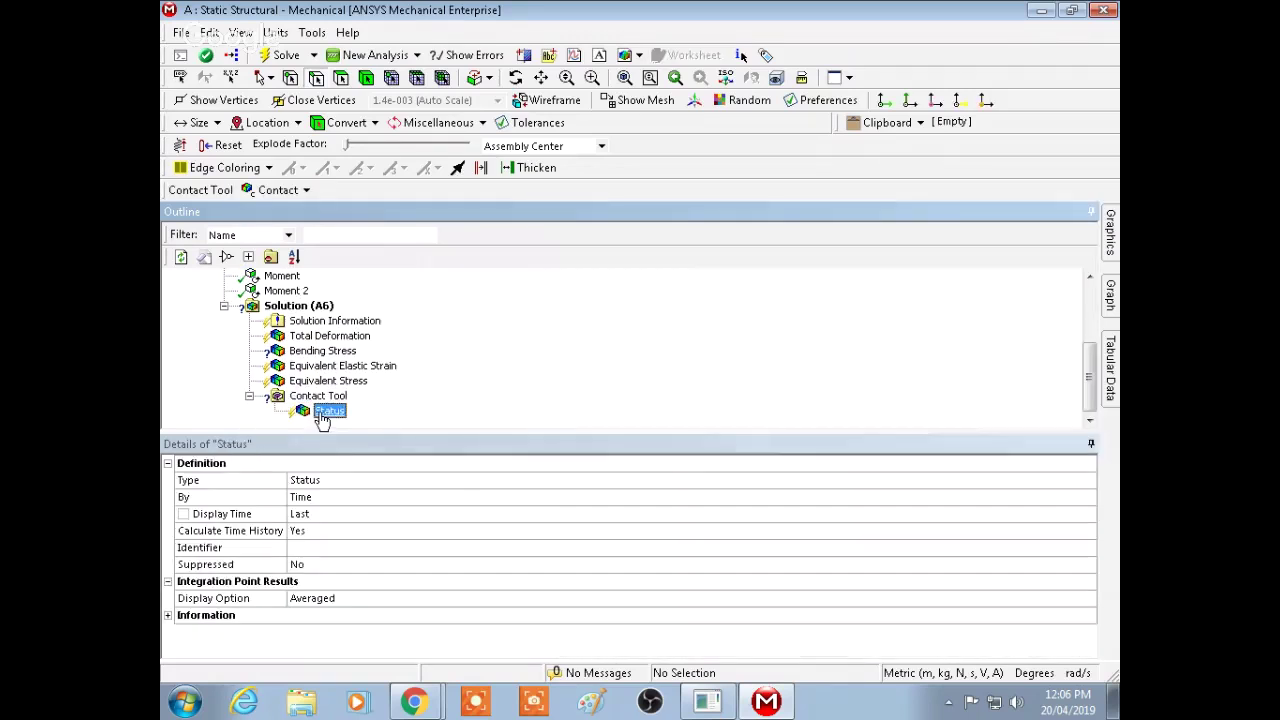
{"action": "left_click", "coordinate": [250, 398]}
{"action": "right_click", "coordinate": [295, 411]}
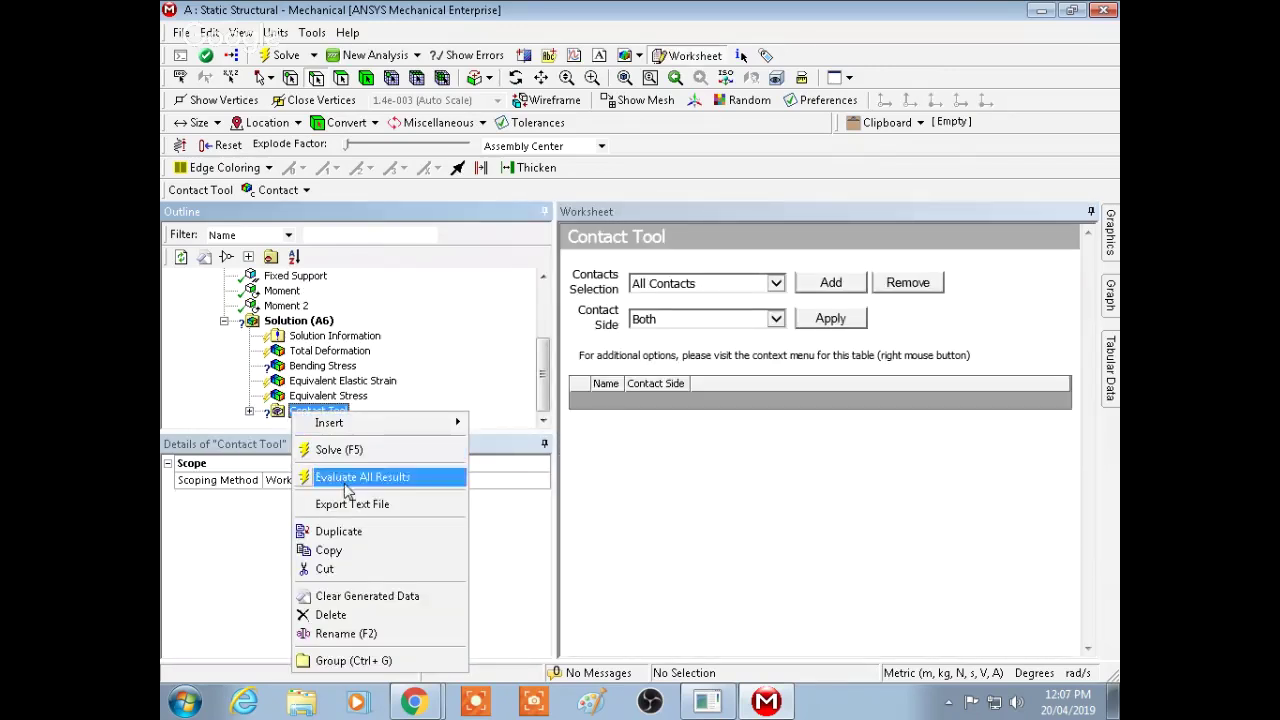
{"action": "left_click", "coordinate": [330, 614]}
{"action": "left_click", "coordinate": [643, 420]}
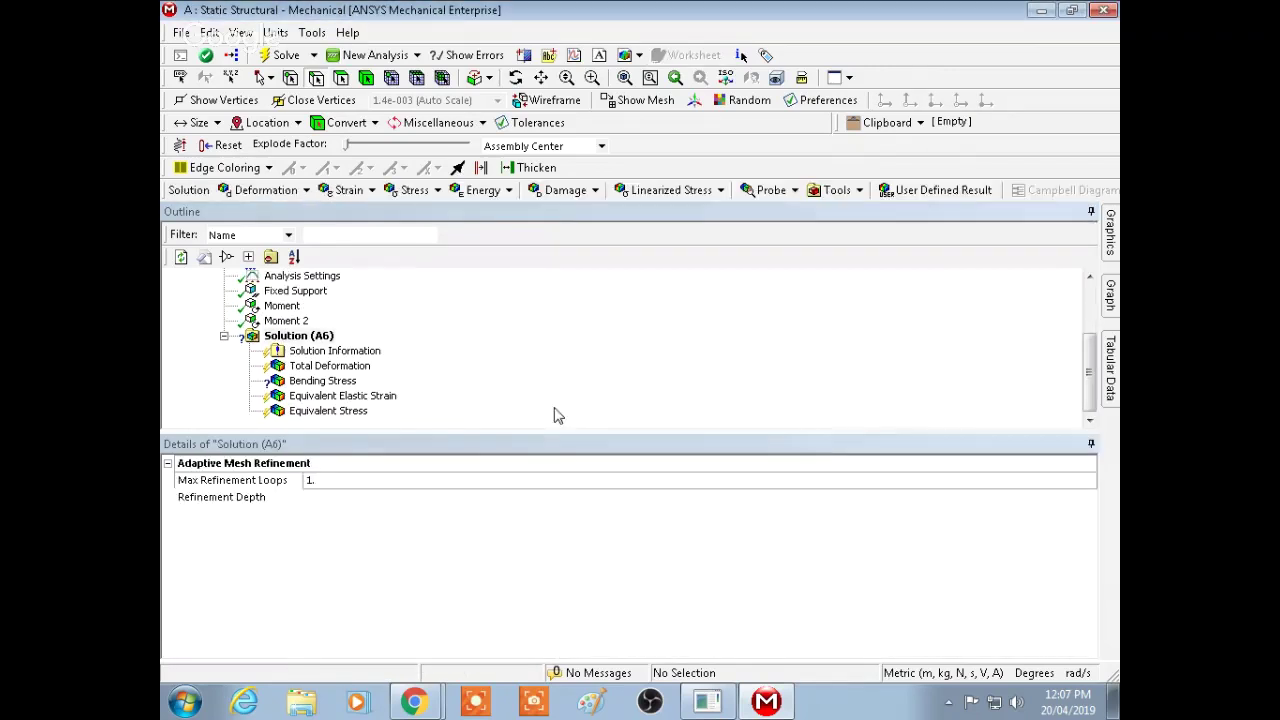
{"action": "left_click", "coordinate": [288, 336]}
{"action": "right_click", "coordinate": [298, 336]}
{"action": "mouse_move", "coordinate": [360, 341]}
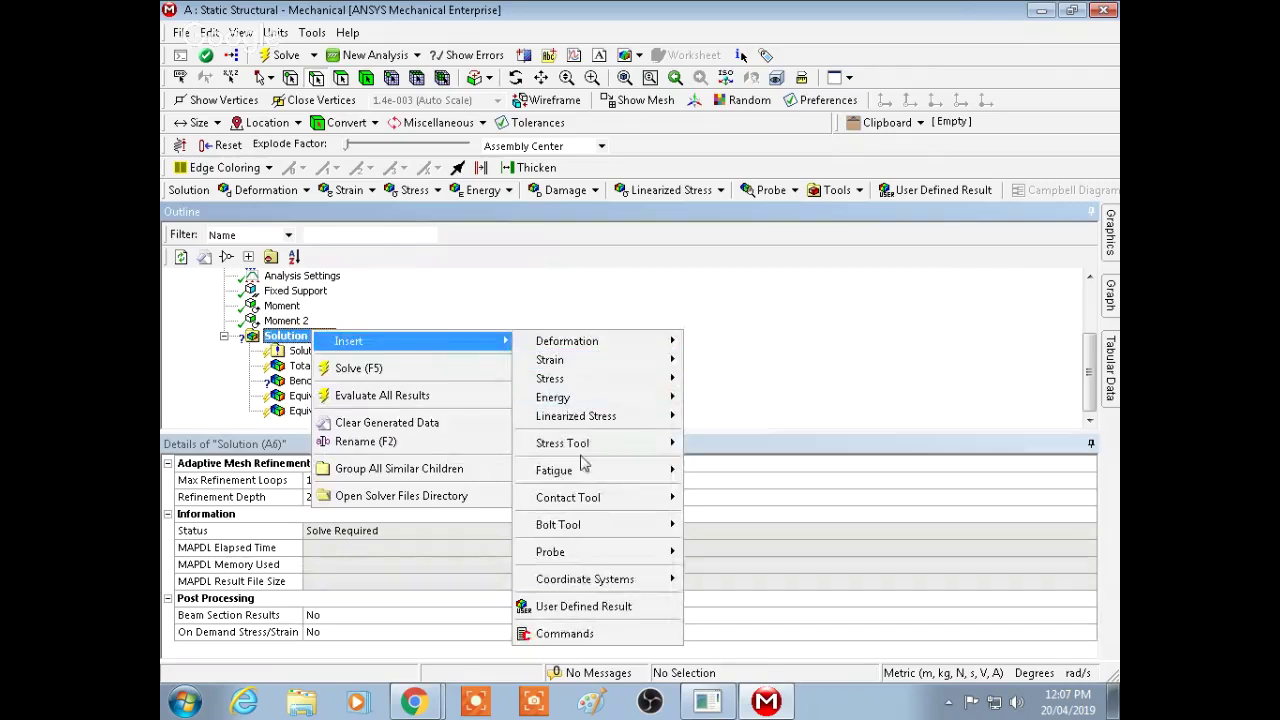
{"action": "mouse_move", "coordinate": [665, 478]}
{"action": "left_click", "coordinate": [733, 470]}
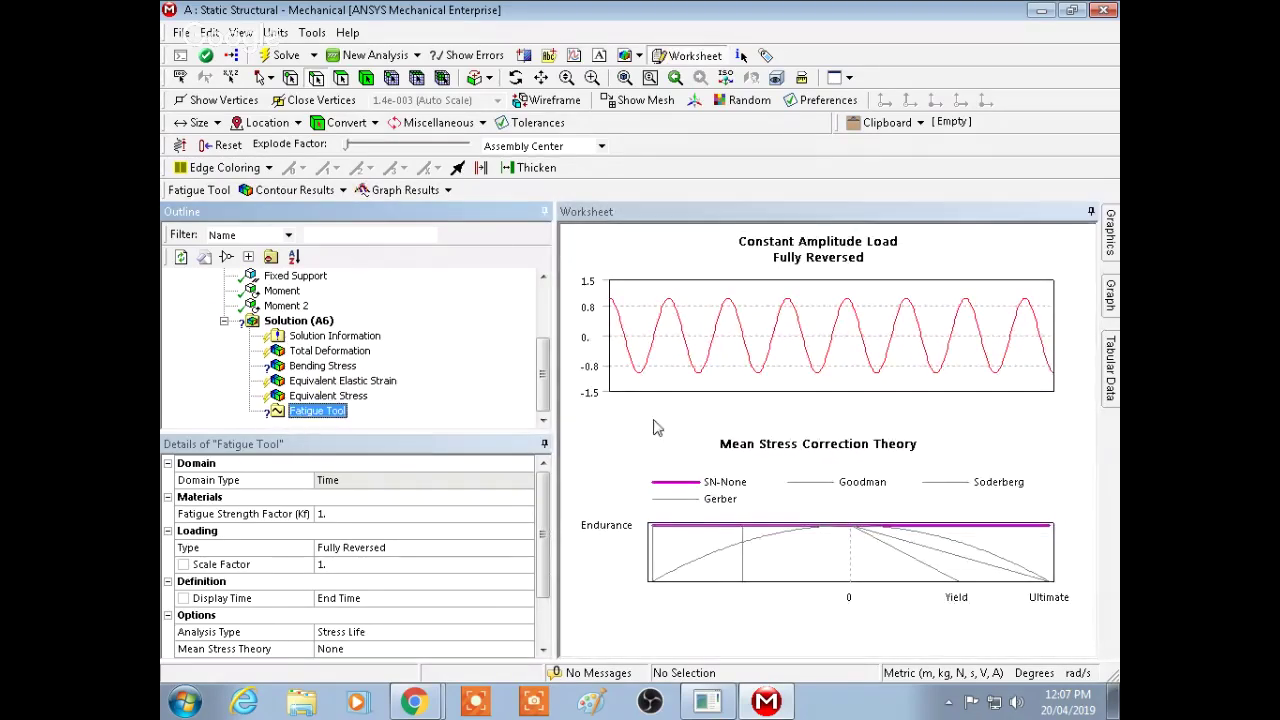
{"action": "right_click", "coordinate": [305, 411]}
{"action": "left_click", "coordinate": [405, 587]}
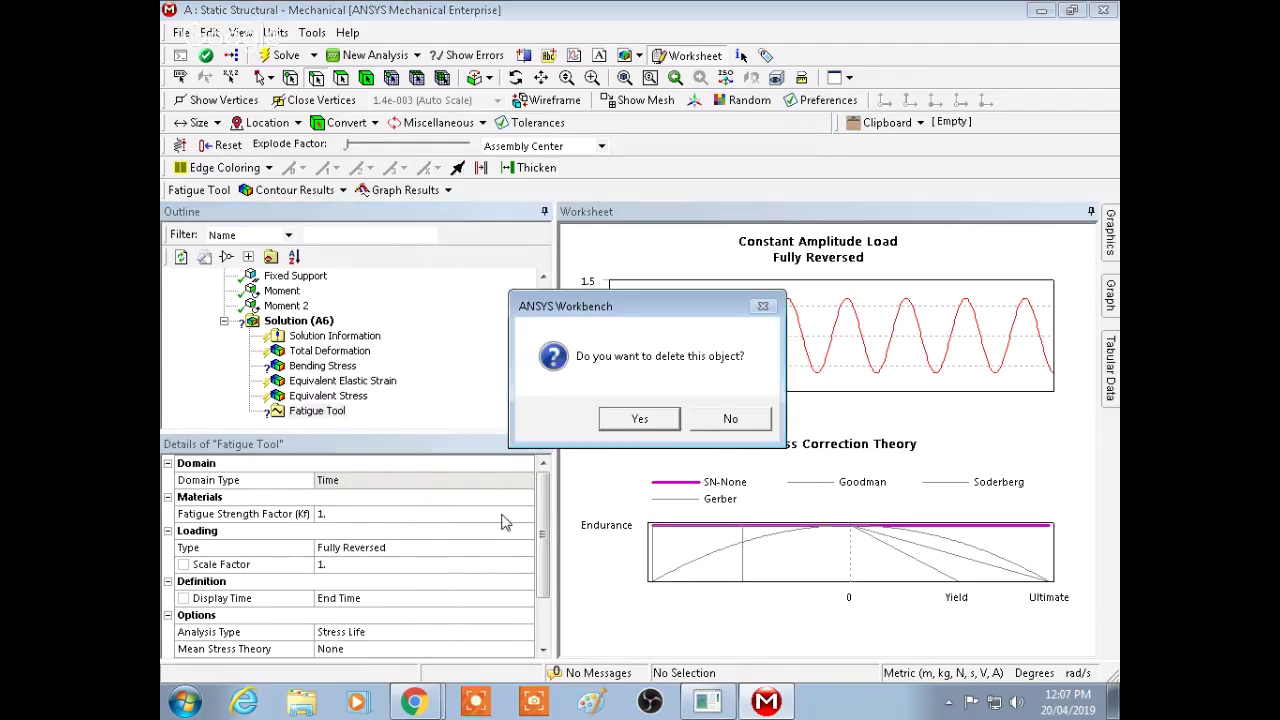
{"action": "left_click", "coordinate": [645, 422]}
{"action": "right_click", "coordinate": [305, 337]}
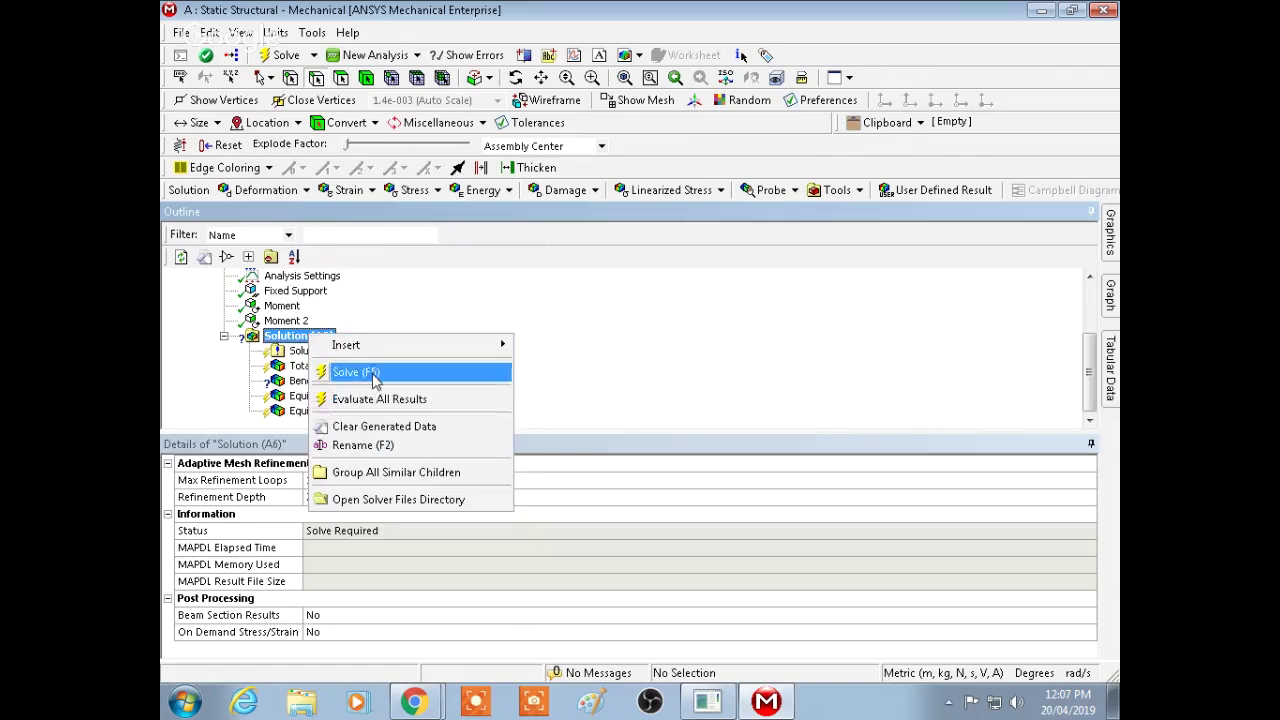
Scope the Bending Stress result's geometry to the single shaft body
{"action": "left_click", "coordinate": [357, 371]}
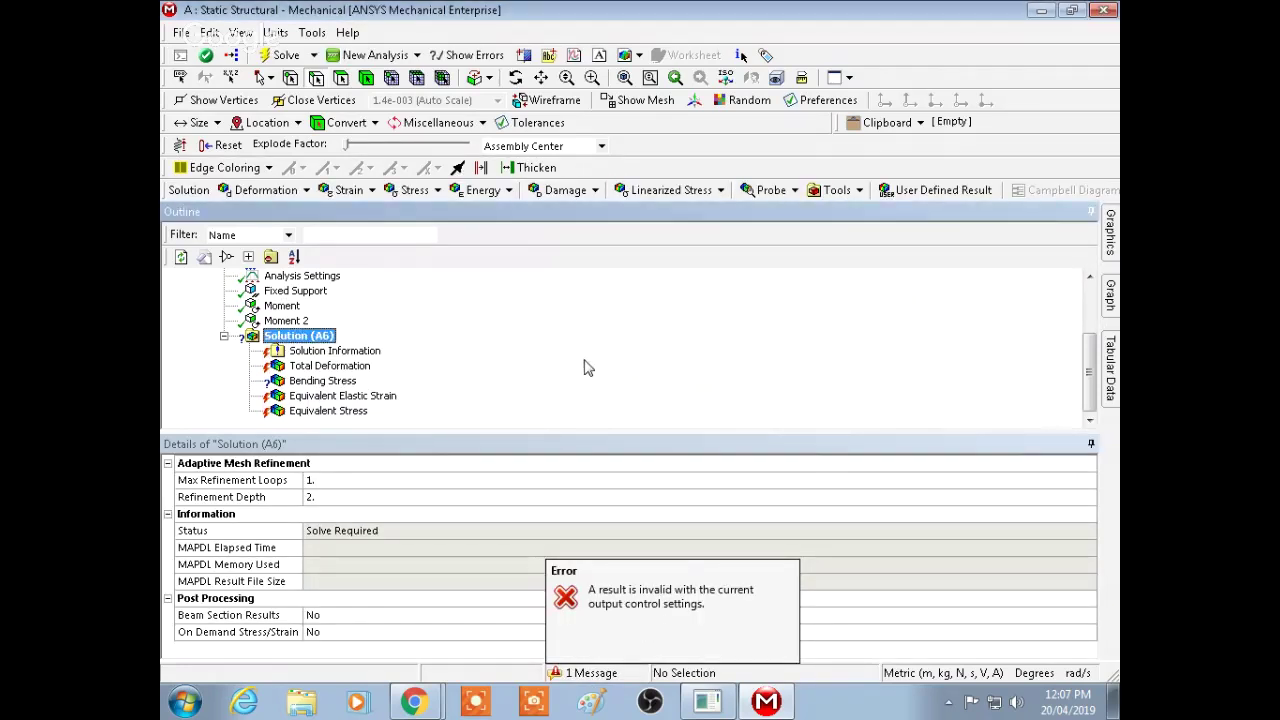
{"action": "left_click", "coordinate": [326, 381]}
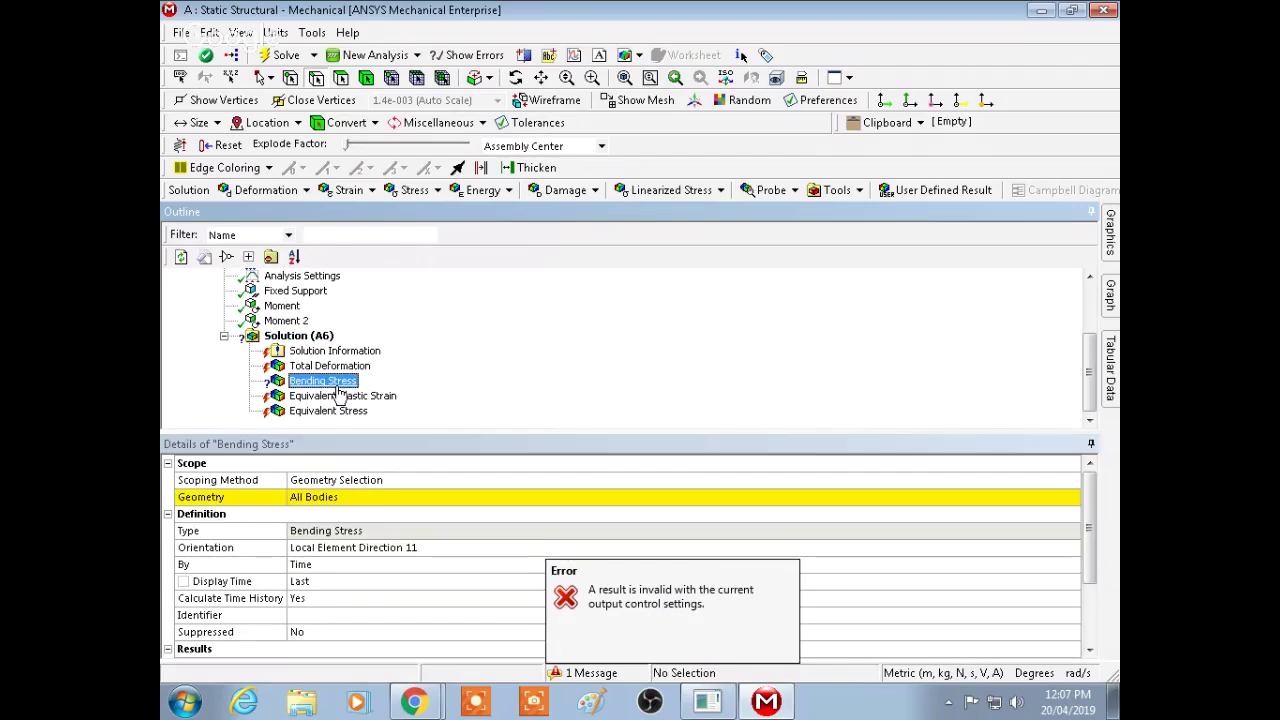
{"action": "left_click", "coordinate": [420, 500]}
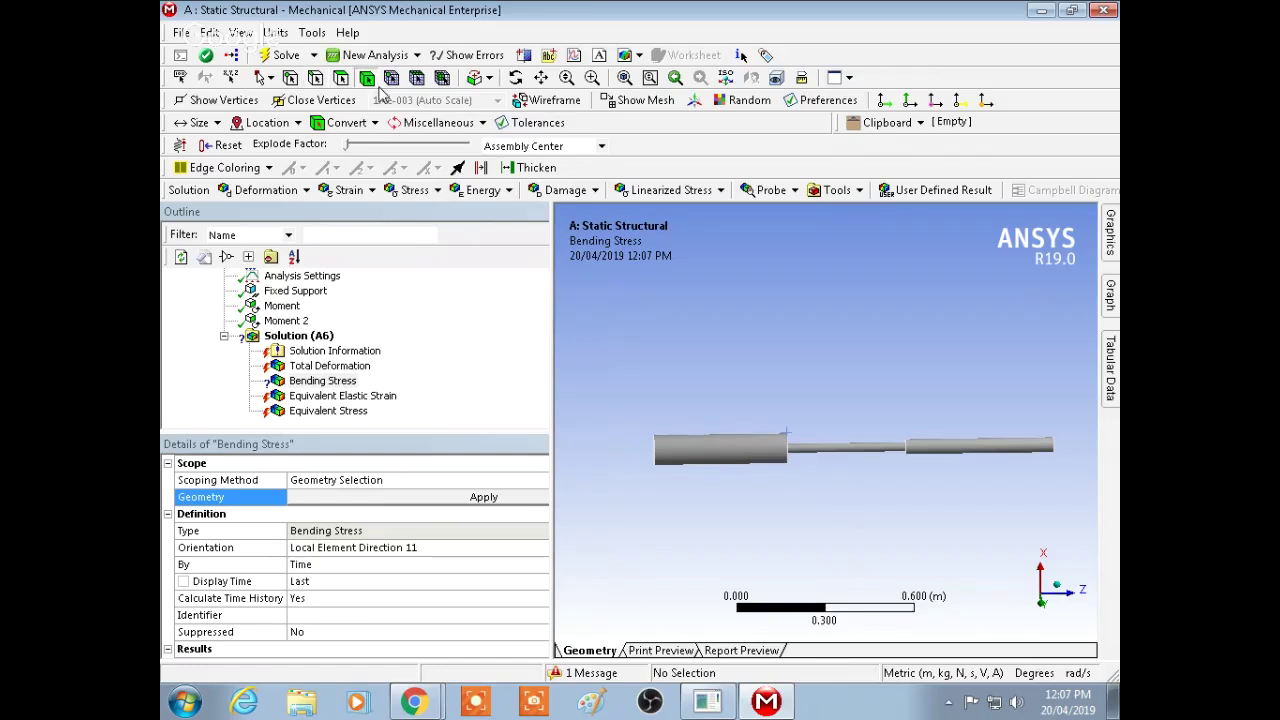
{"action": "left_click", "coordinate": [752, 448]}
{"action": "left_click", "coordinate": [452, 503]}
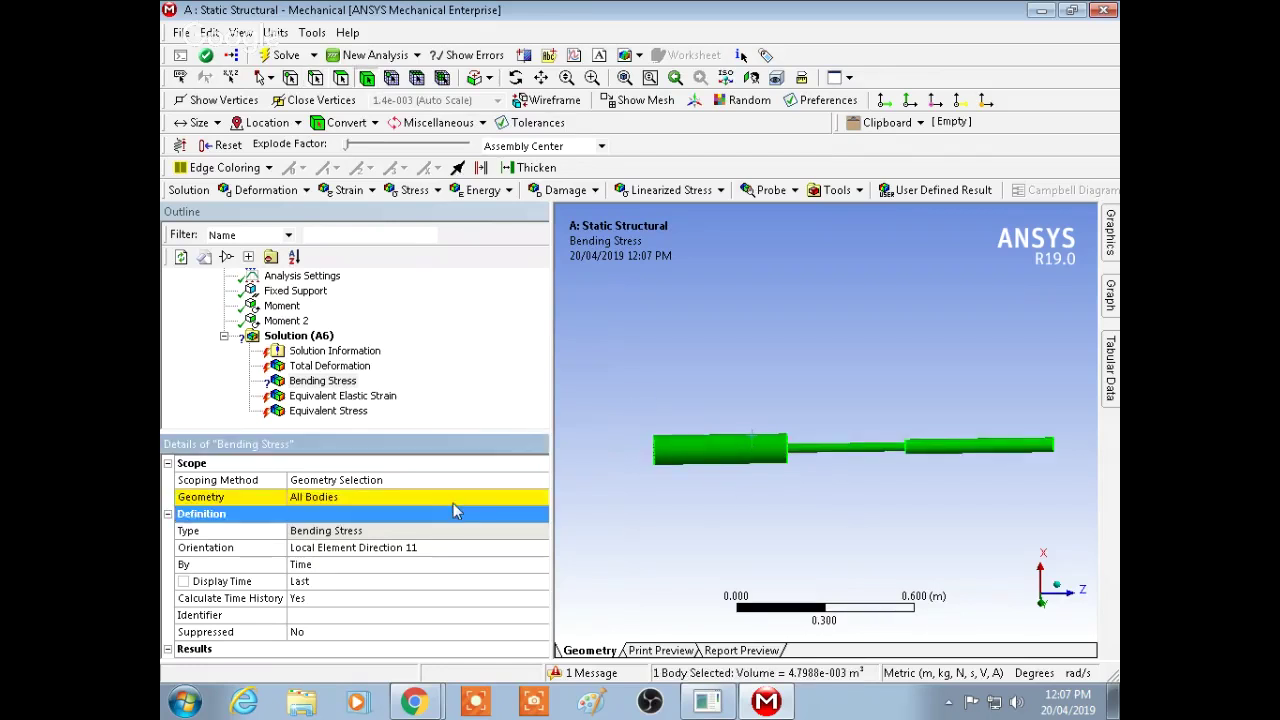
{"action": "left_click", "coordinate": [410, 500]}
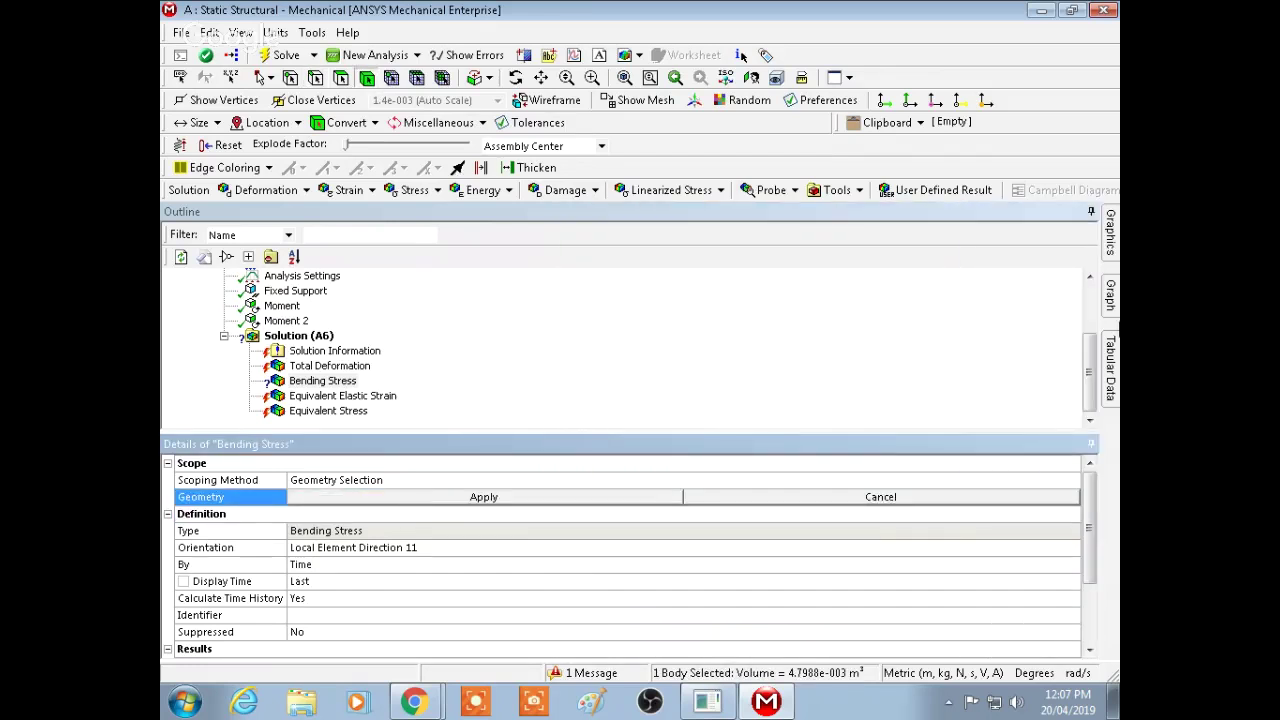
{"action": "left_click", "coordinate": [483, 503]}
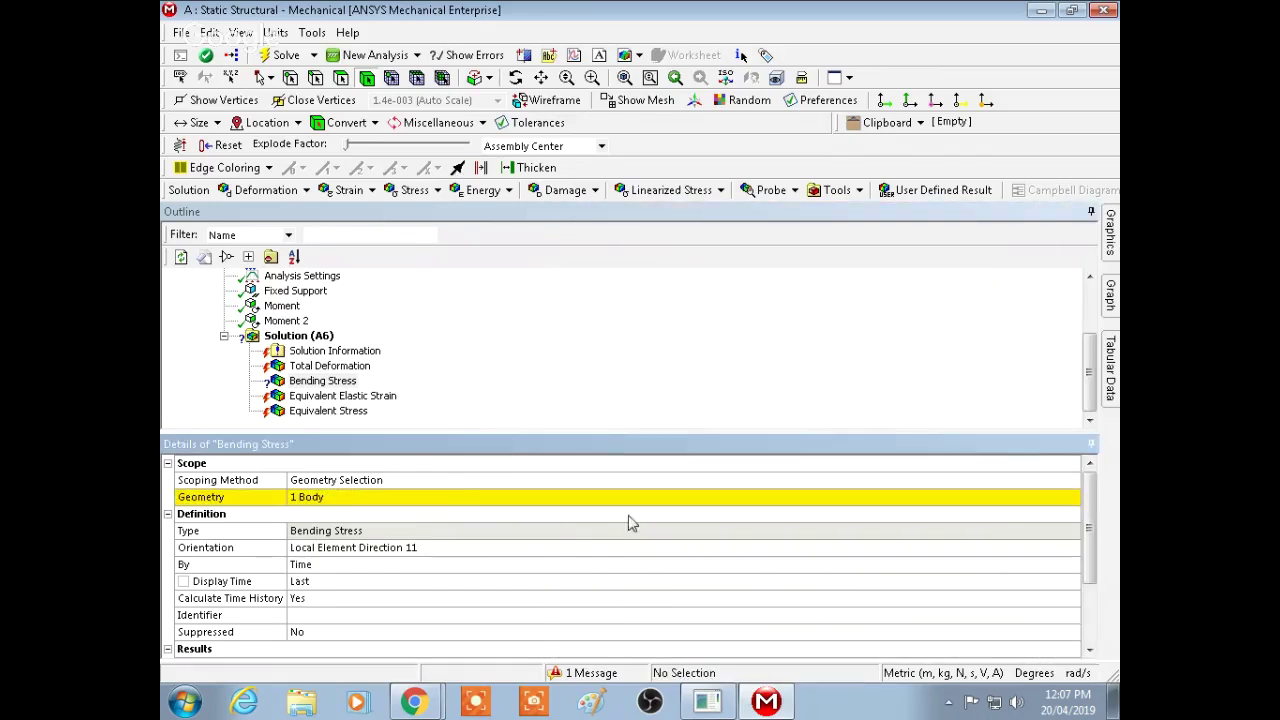
Solve the analysis again from the Solution context menu
{"action": "mouse_move", "coordinate": [1089, 540]}
{"action": "left_mouse_down"}
{"action": "mouse_move", "coordinate": [1092, 620]}
{"action": "mouse_move", "coordinate": [1091, 555]}
{"action": "left_mouse_up"}
{"action": "right_click", "coordinate": [330, 336]}
{"action": "left_click", "coordinate": [352, 376]}
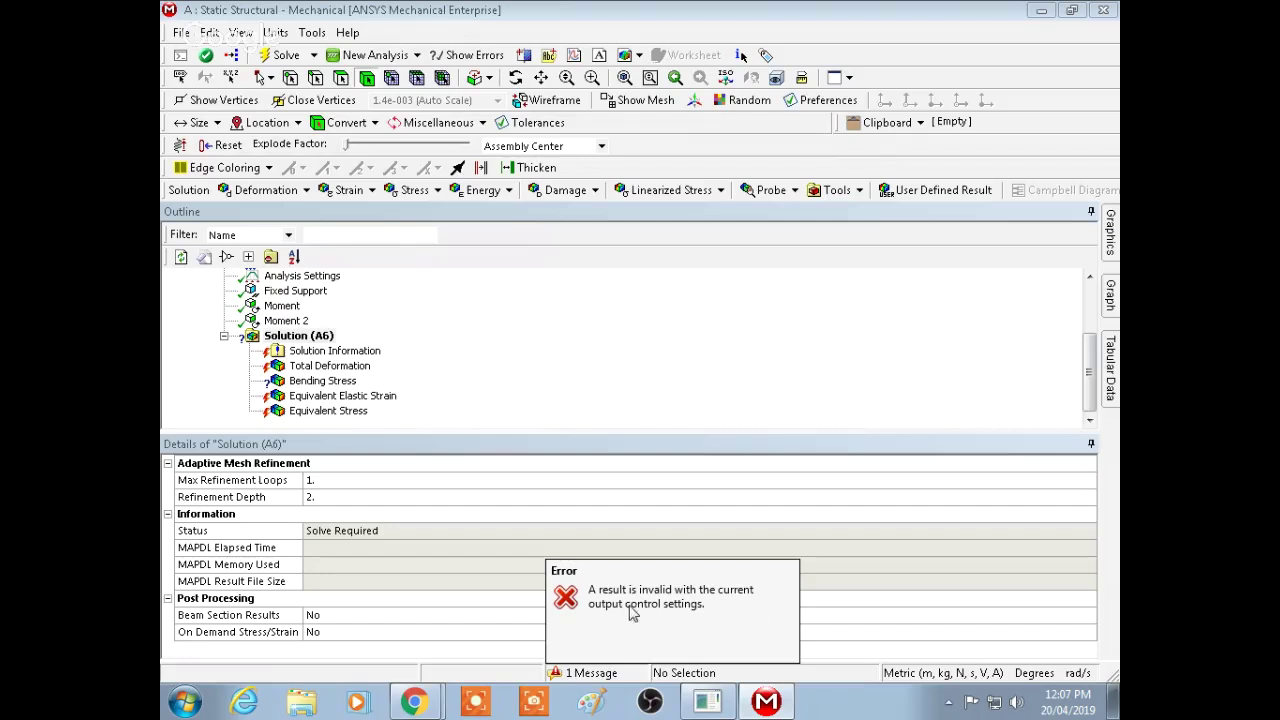
Review Bending Stress result properties and make its Maximum a parameter
{"action": "left_click", "coordinate": [326, 382]}
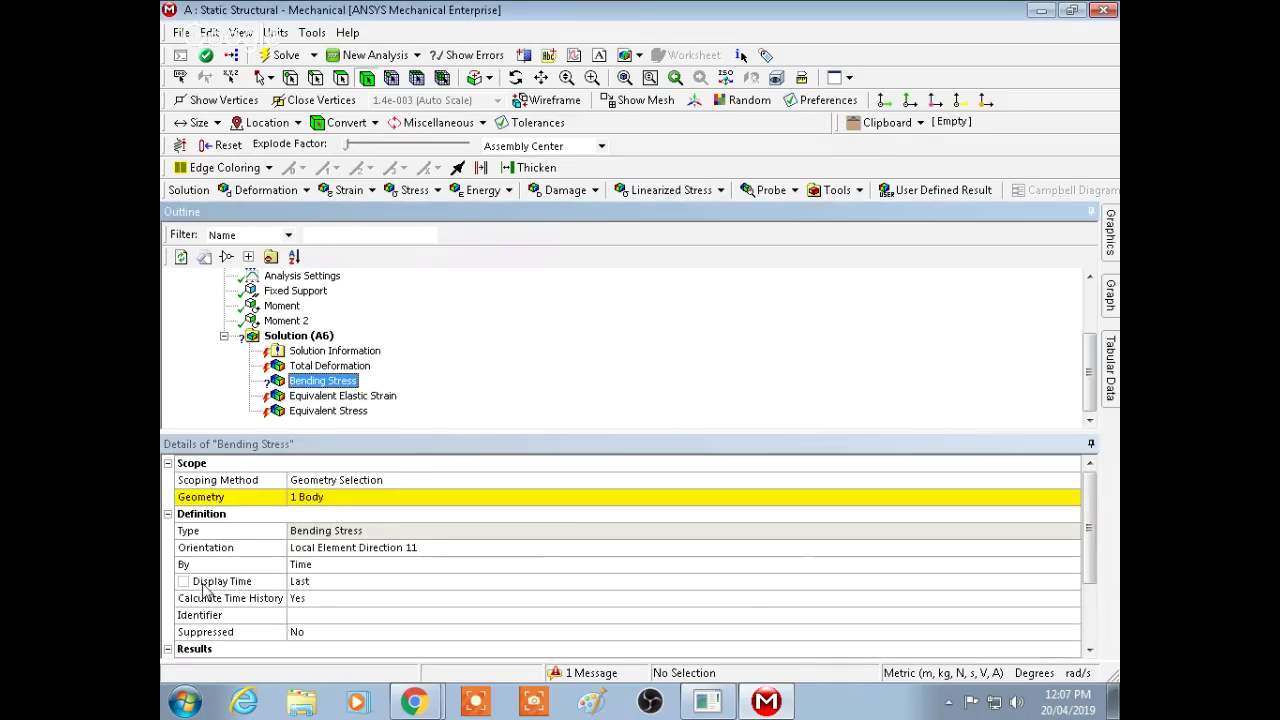
{"action": "left_click", "coordinate": [192, 650]}
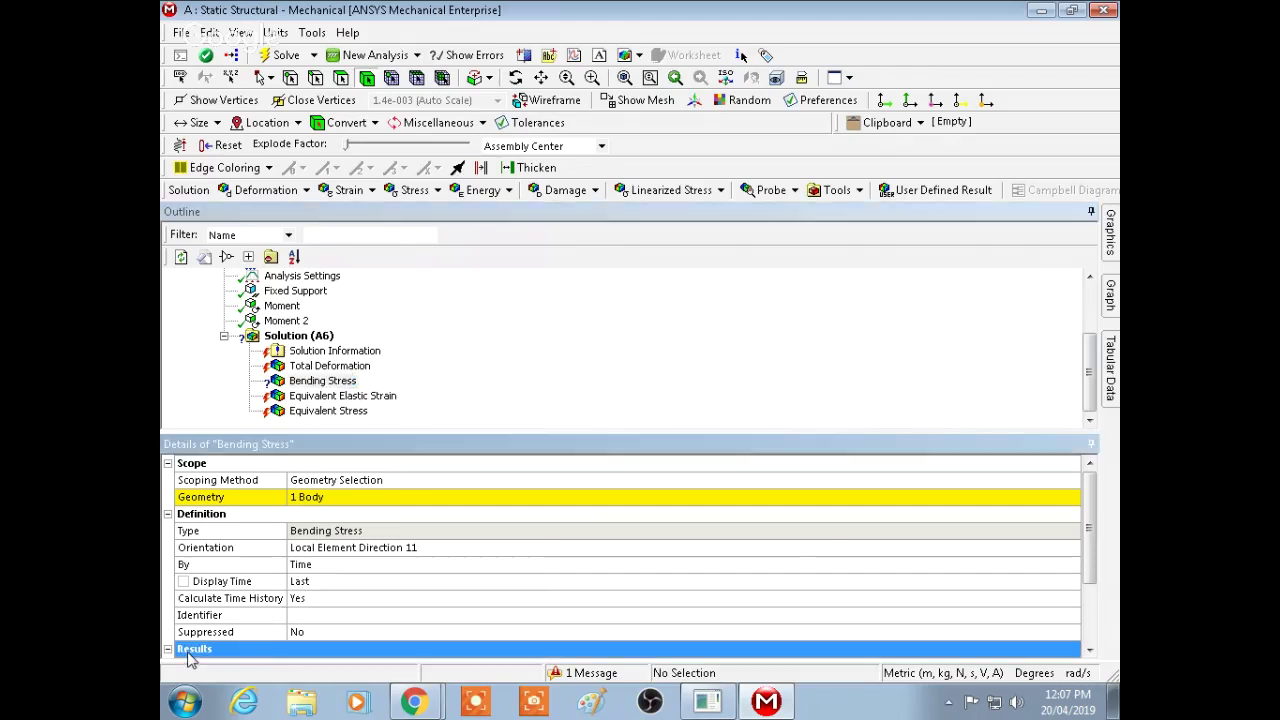
{"action": "scroll", "coordinate": [1090, 585], "scroll_direction": "down", "scroll_amount": 2}
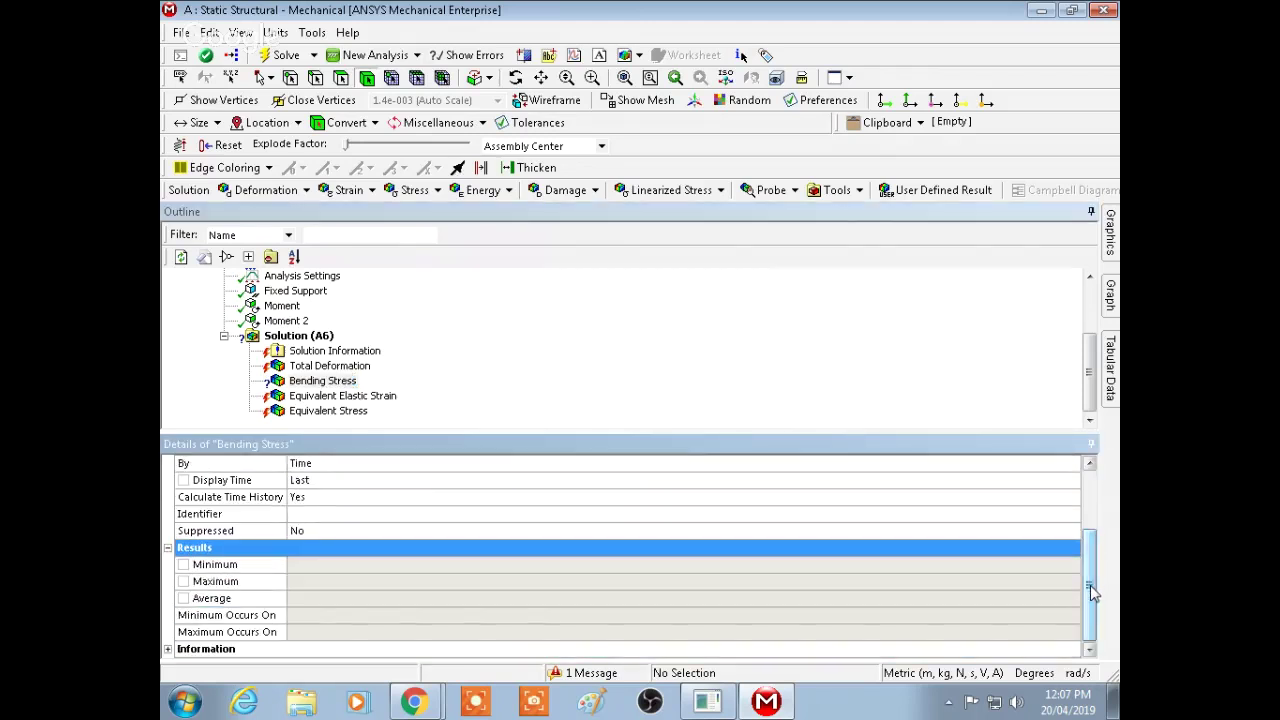
{"action": "left_click", "coordinate": [184, 582]}
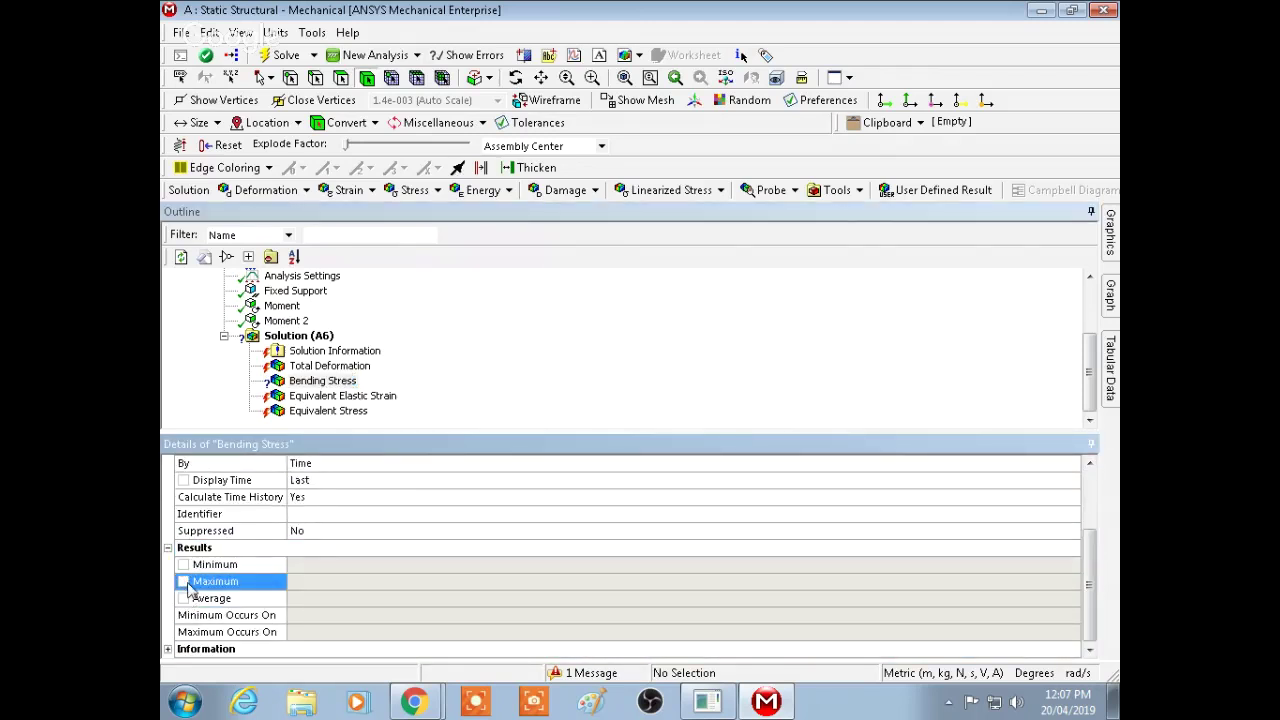
{"action": "left_click", "coordinate": [185, 652]}
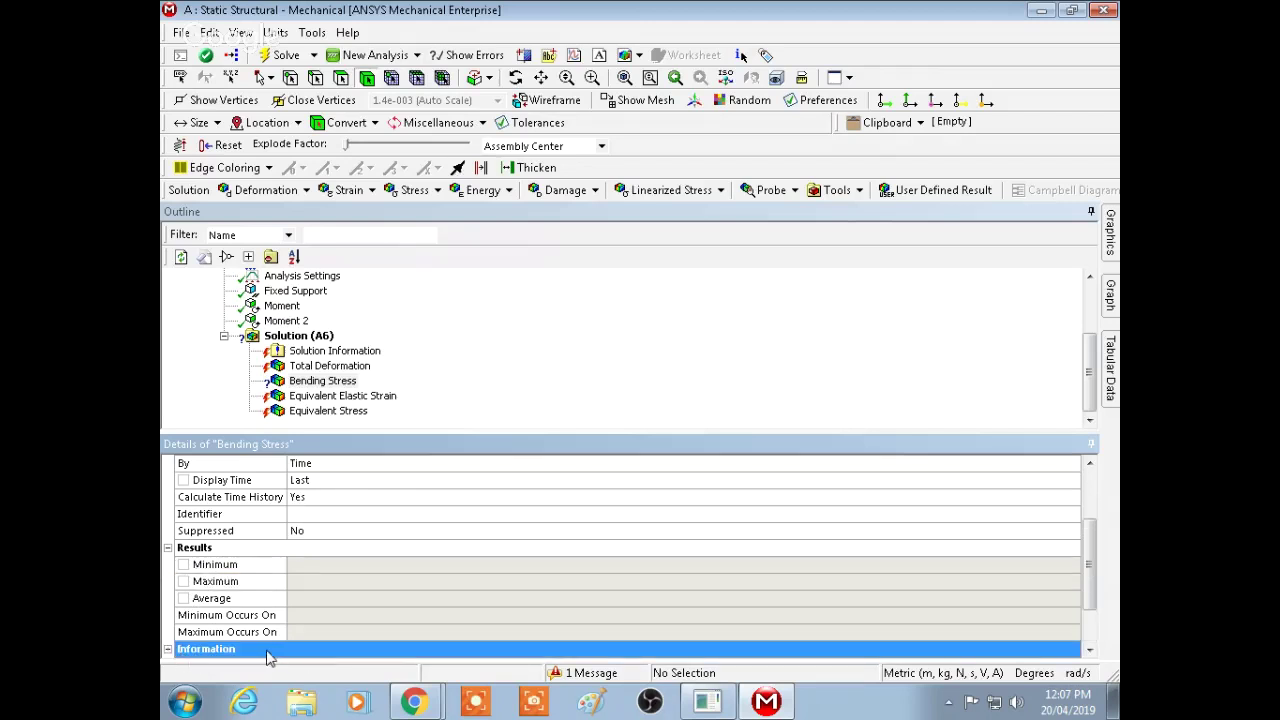
{"action": "scroll", "coordinate": [1093, 625], "scroll_direction": "down", "scroll_amount": 2}
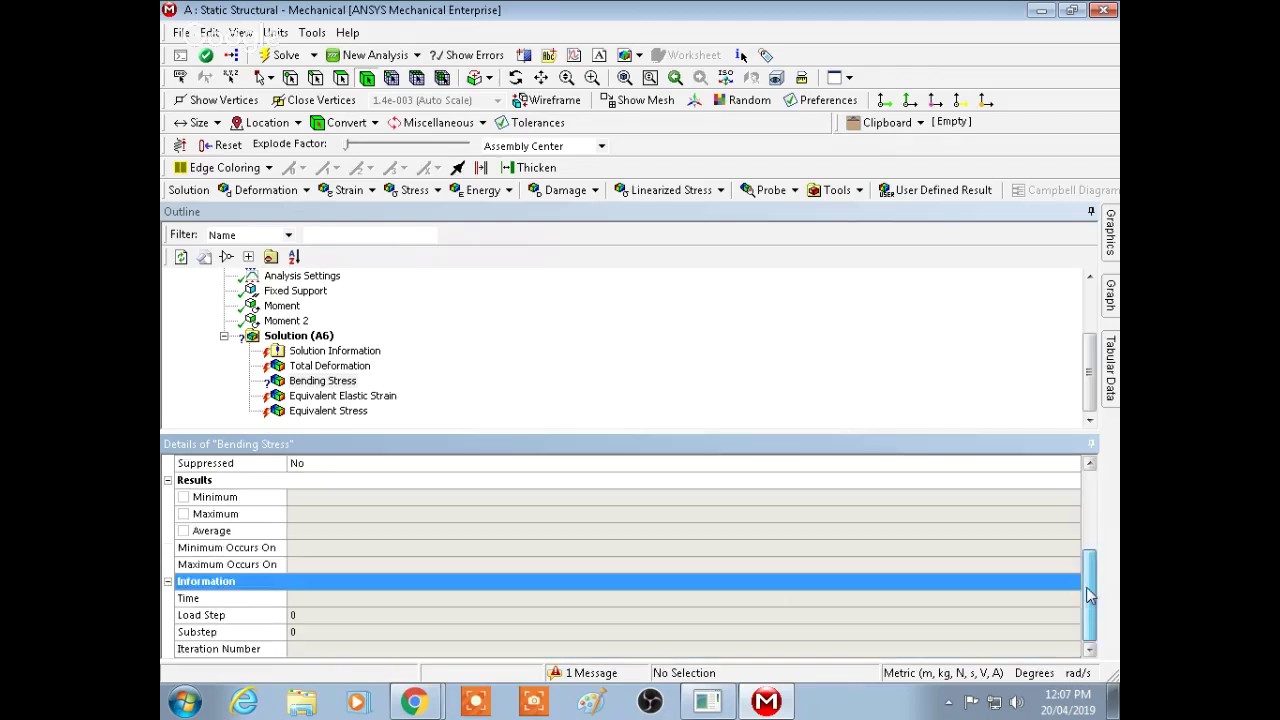
{"action": "left_click_drag", "start_coordinate": [1090, 595], "coordinate": [1104, 498]}
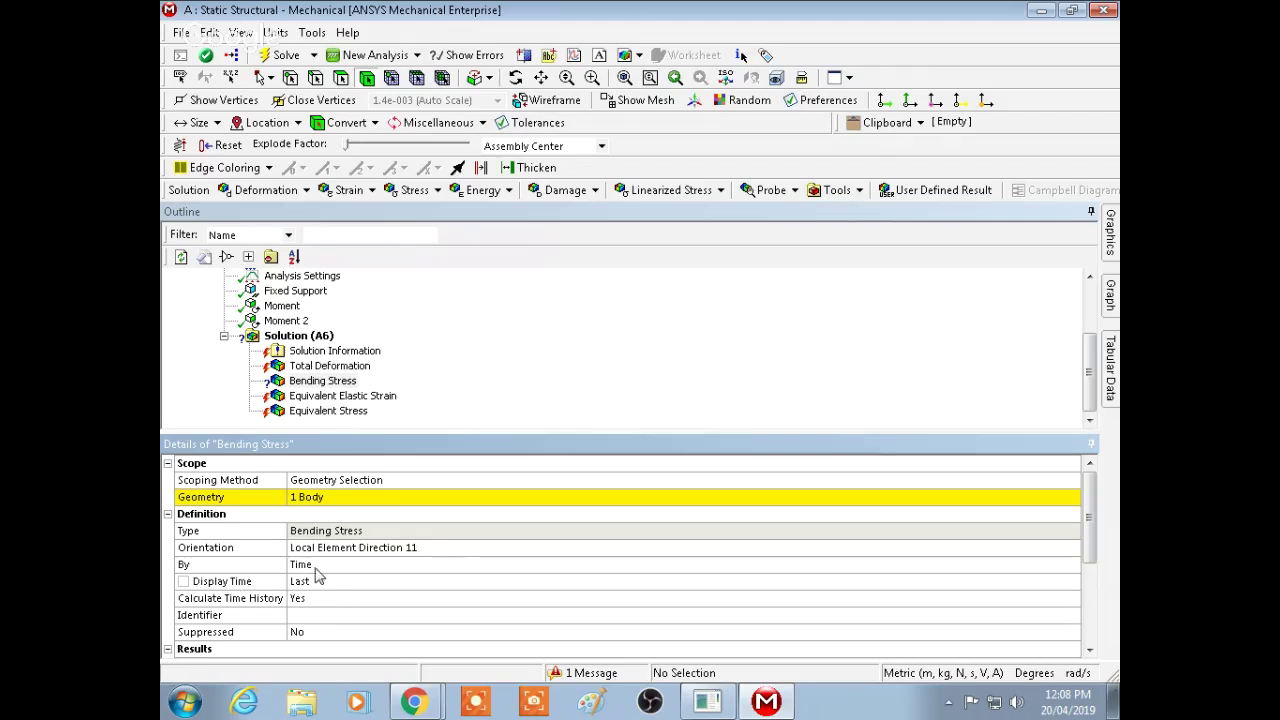
Delete the Bending Stress result and confirm the removal
{"action": "right_click", "coordinate": [310, 380]}
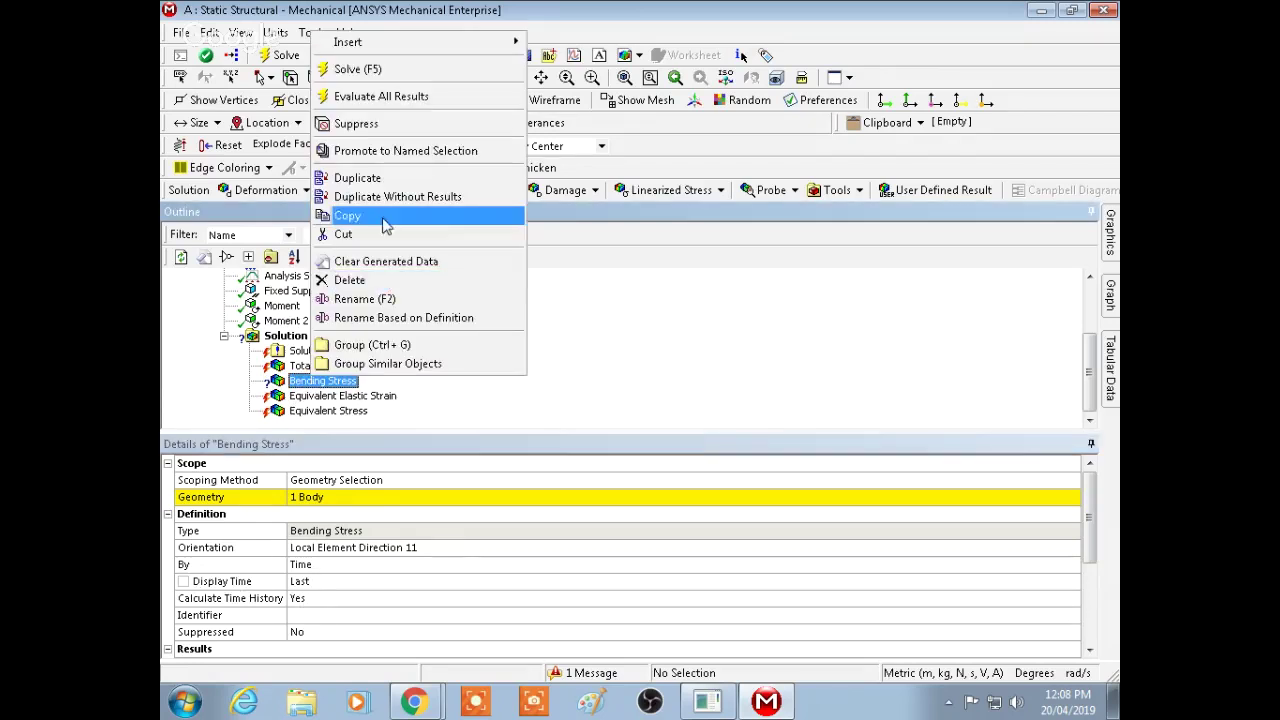
{"action": "left_click", "coordinate": [352, 280]}
{"action": "left_click", "coordinate": [630, 418]}
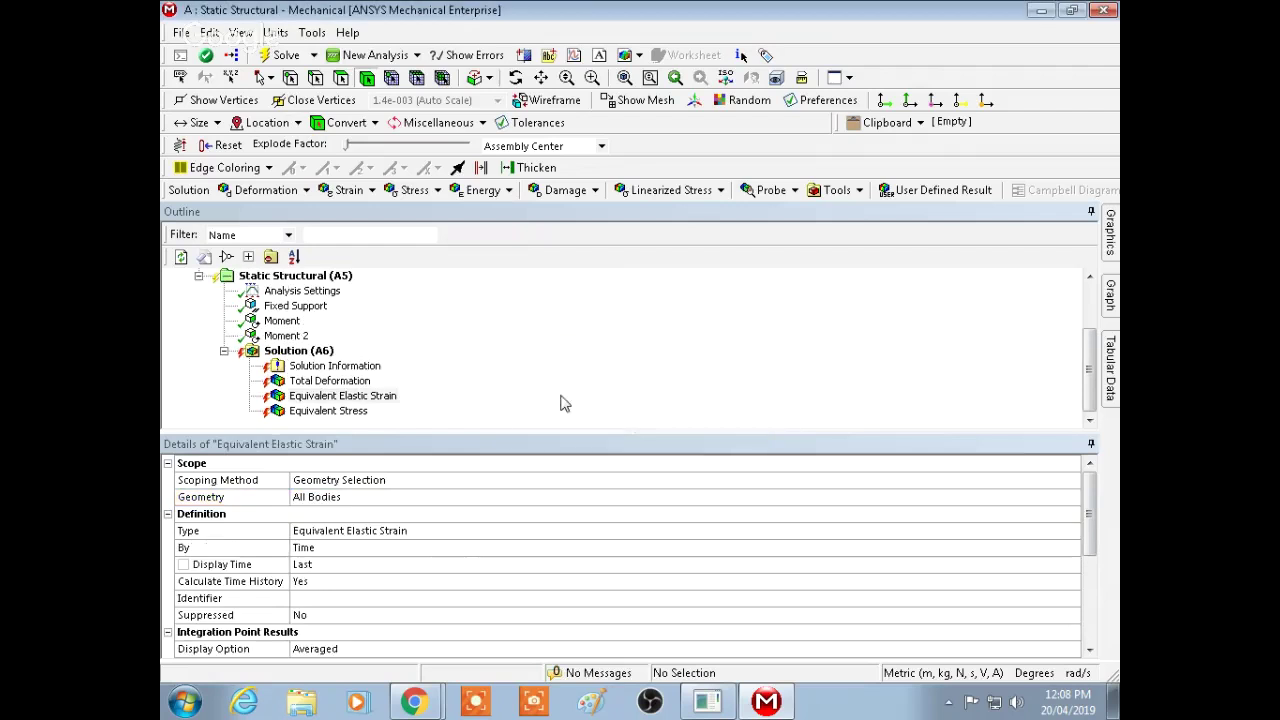
Solve the analysis with F5 and view the solved shaft at an oblique angle
{"action": "left_click", "coordinate": [292, 350]}
{"action": "right_click", "coordinate": [292, 350]}
{"action": "left_click", "coordinate": [380, 455]}
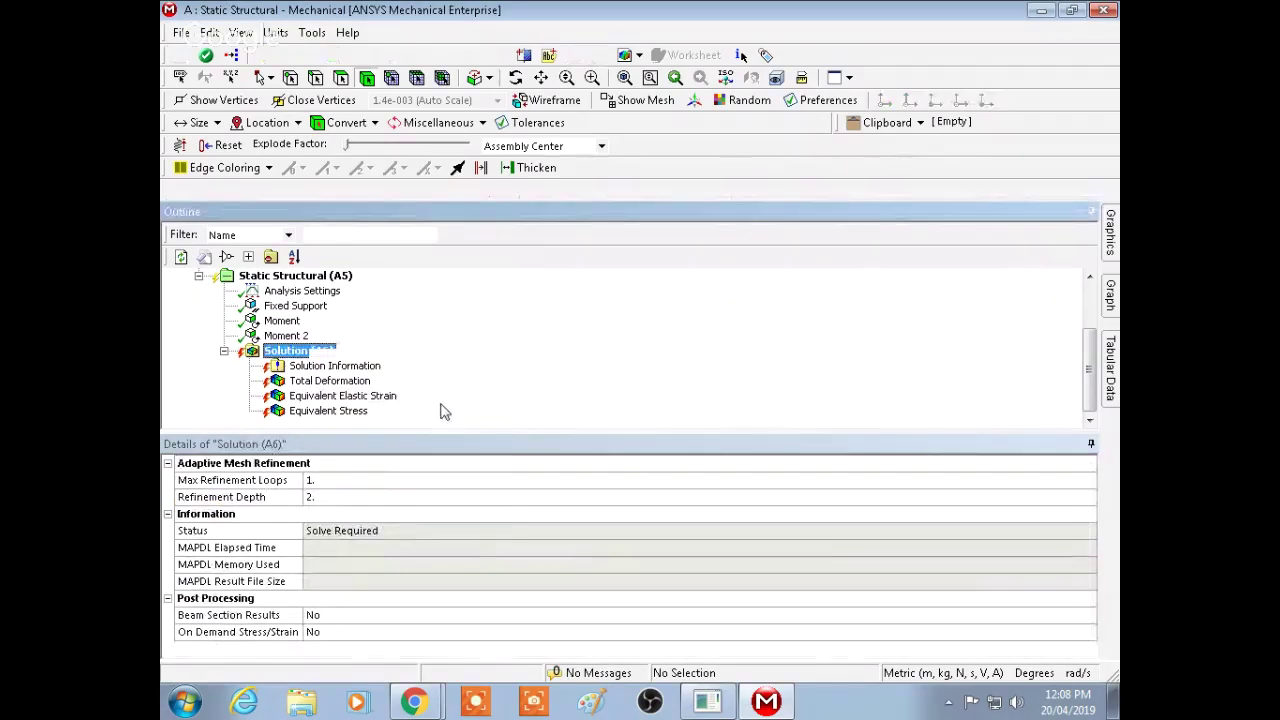
{"action": "key", "text": "Escape"}
{"action": "key", "text": "F5"}
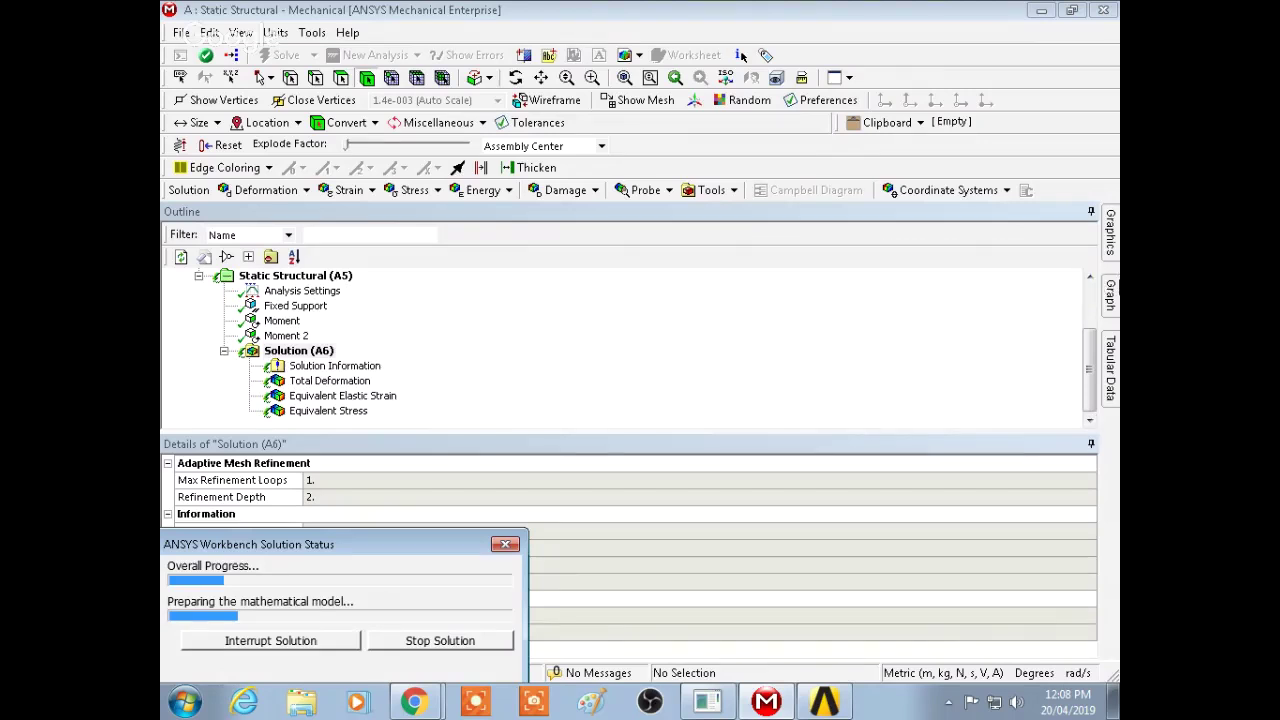
{"action": "left_click", "coordinate": [1111, 292]}
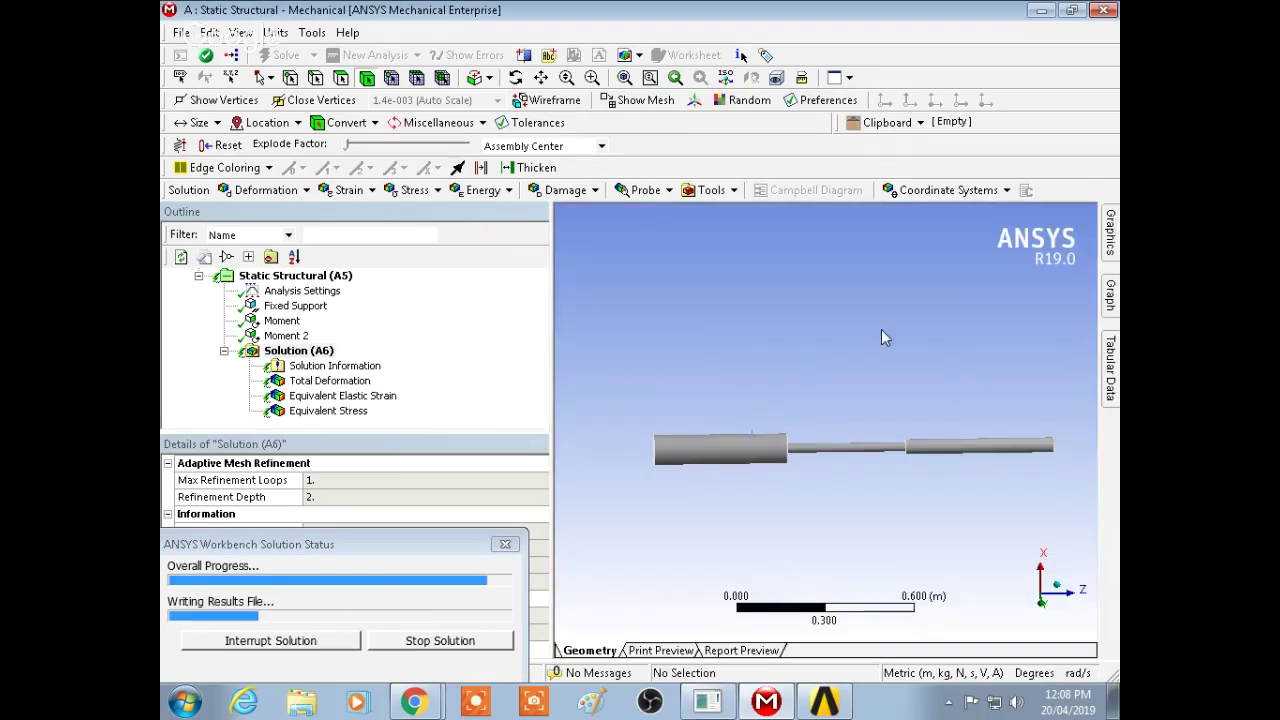
{"action": "middle_click_drag", "start_coordinate": [786, 329], "coordinate": [857, 347]}
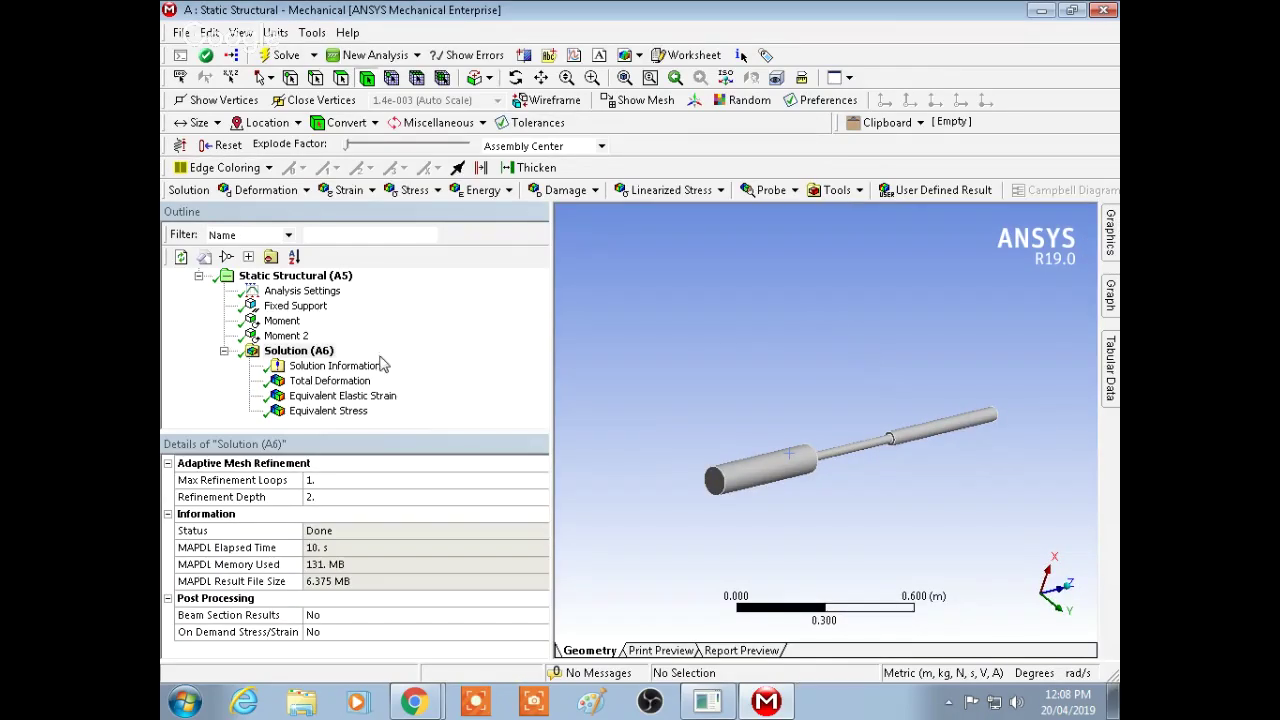
Show Total Deformation and play its animation while orbiting the shaft
{"action": "left_click", "coordinate": [335, 381]}
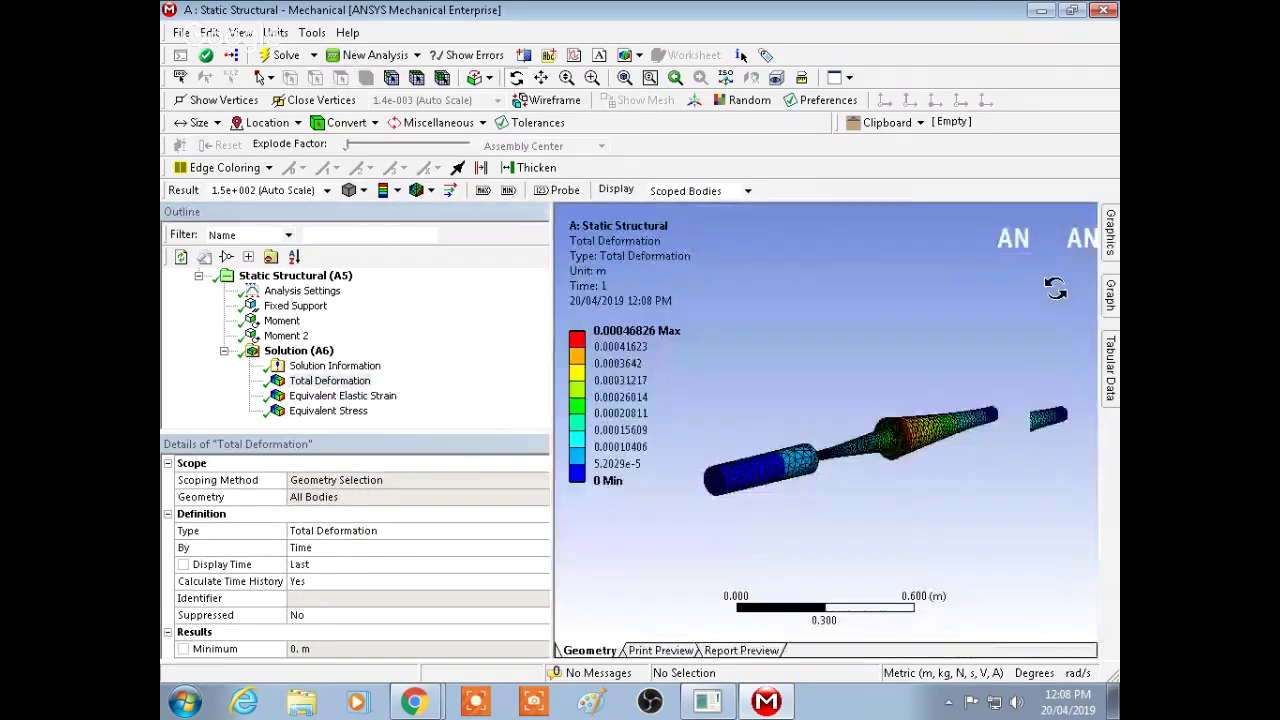
{"action": "middle_click_drag", "start_coordinate": [905, 395], "coordinate": [934, 300]}
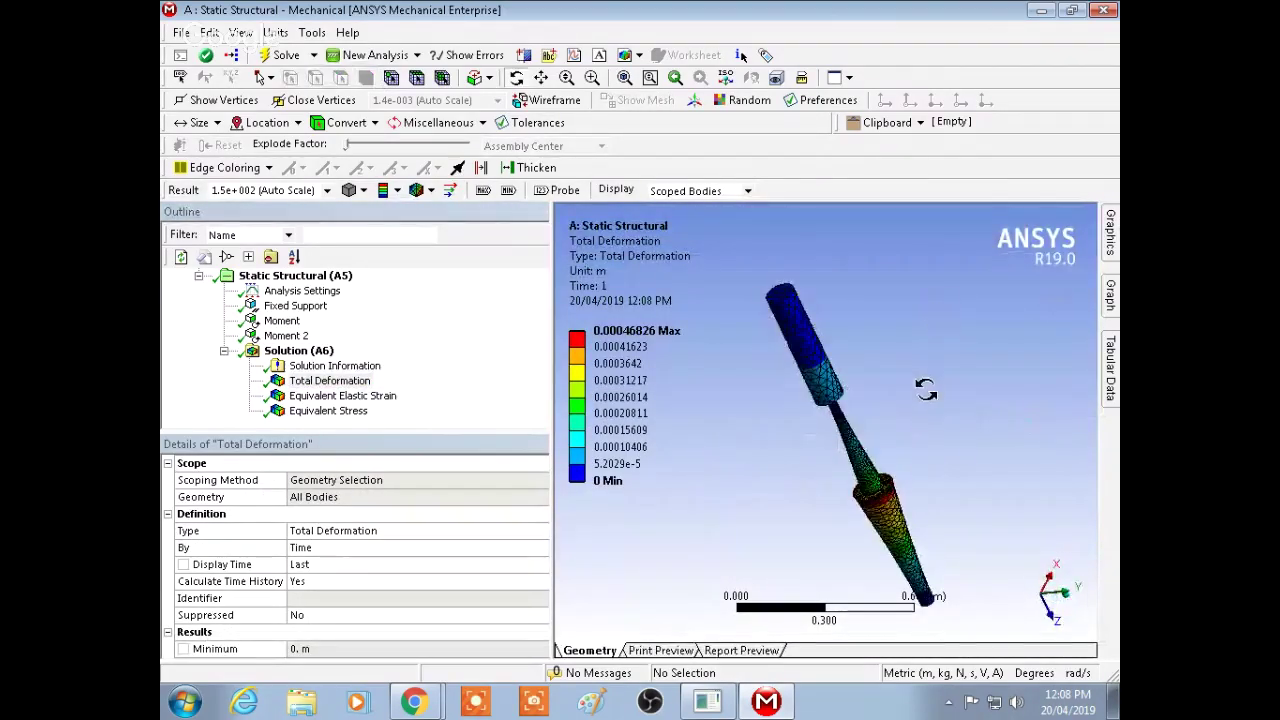
{"action": "middle_click_drag", "start_coordinate": [925, 390], "coordinate": [812, 425]}
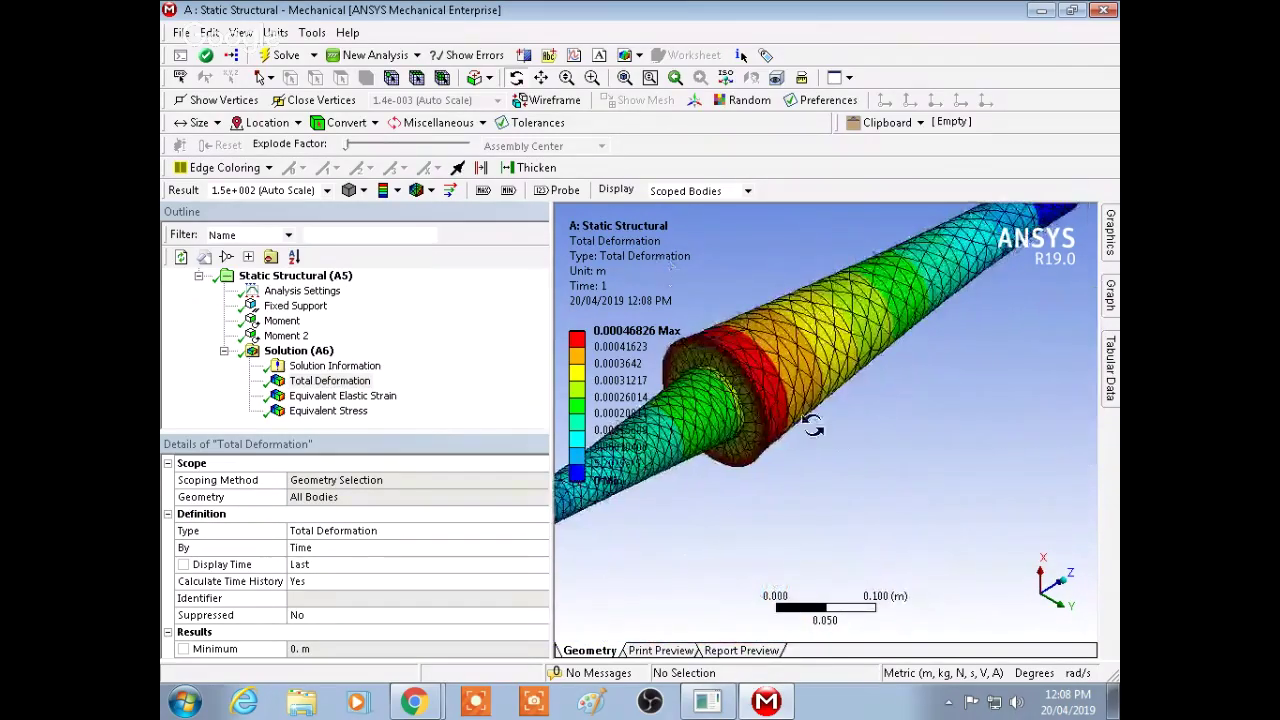
{"action": "left_click", "coordinate": [1110, 295]}
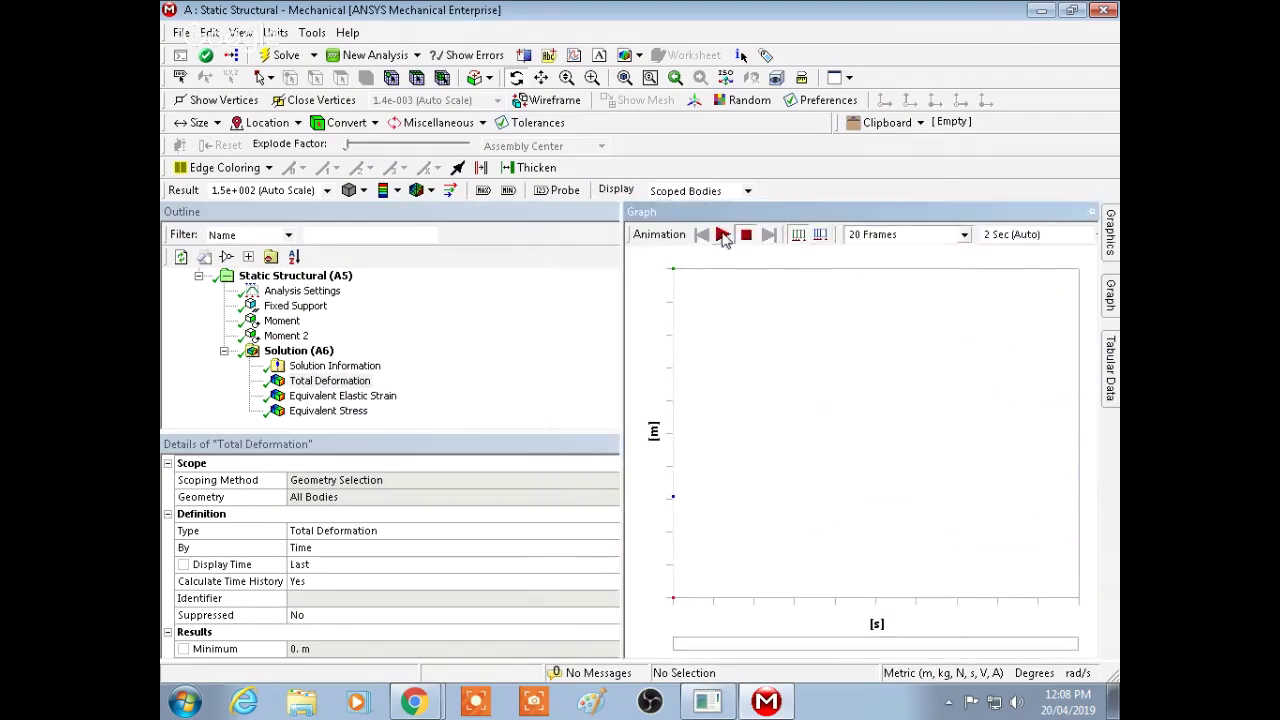
{"action": "left_click", "coordinate": [722, 234]}
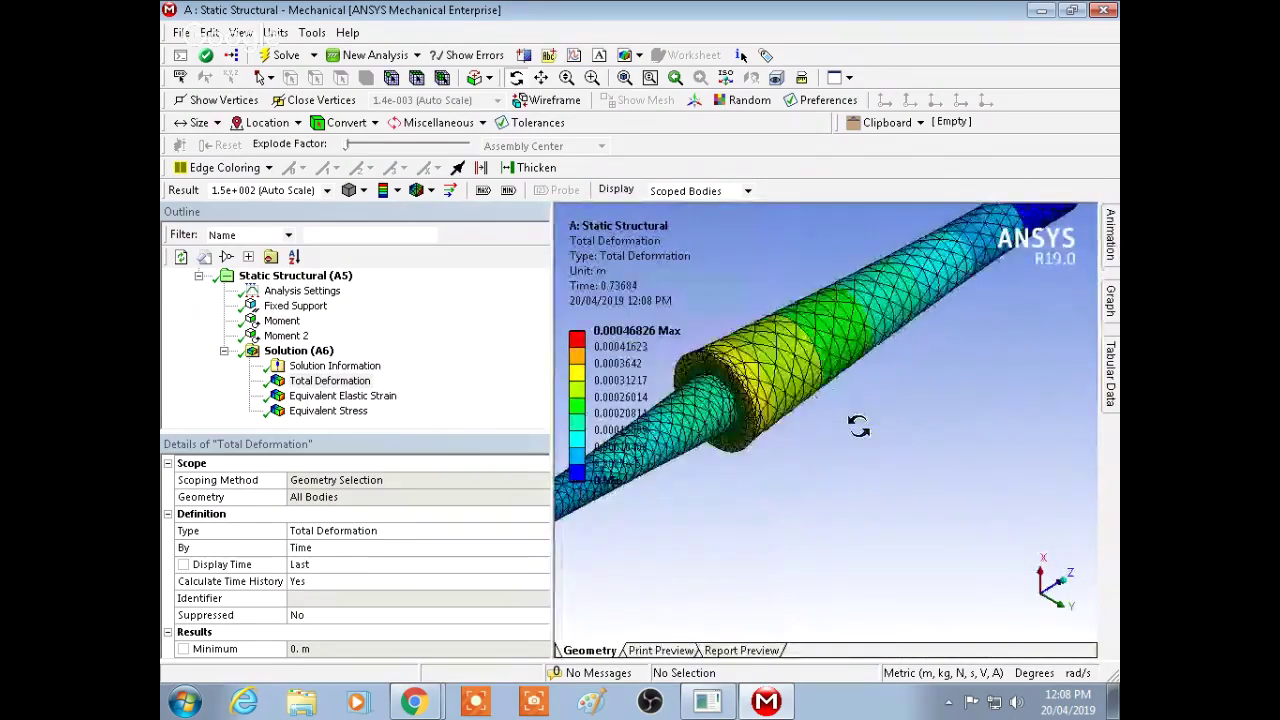
{"action": "left_click_drag", "start_coordinate": [909, 397], "coordinate": [834, 294]}
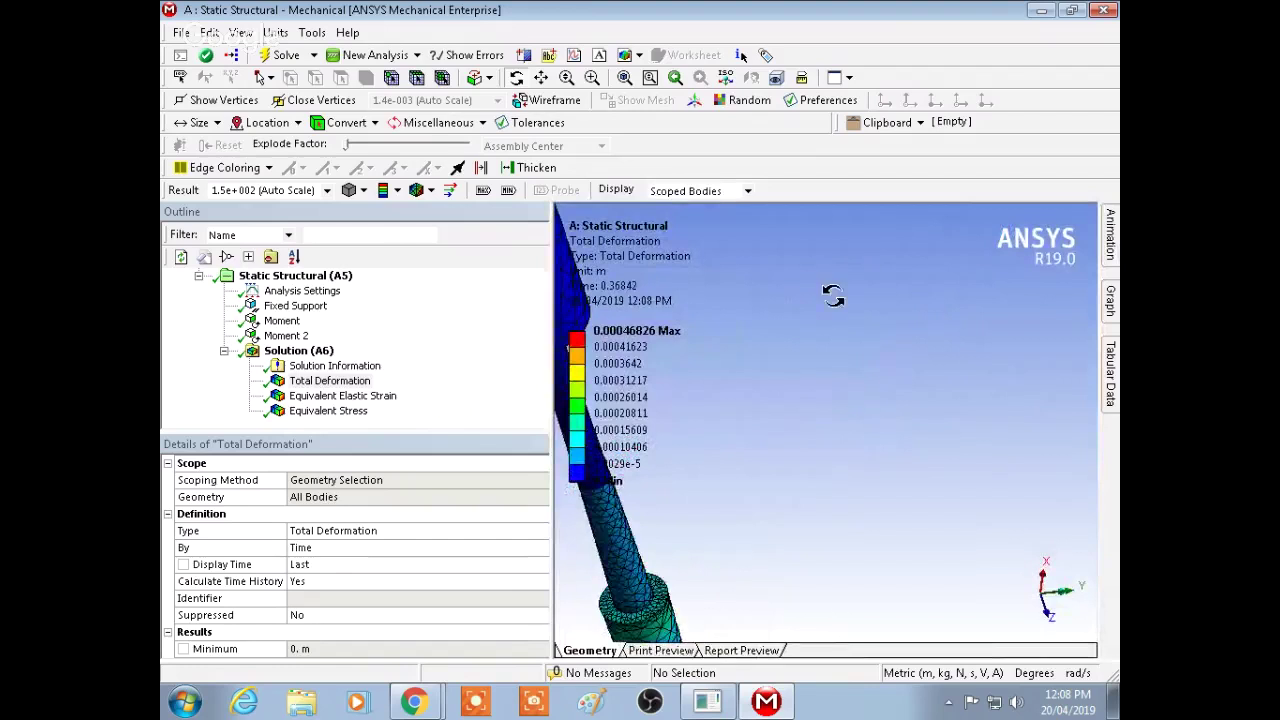
{"action": "middle_click_drag", "start_coordinate": [849, 387], "coordinate": [878, 437]}
{"action": "mouse_move", "coordinate": [610, 340]}
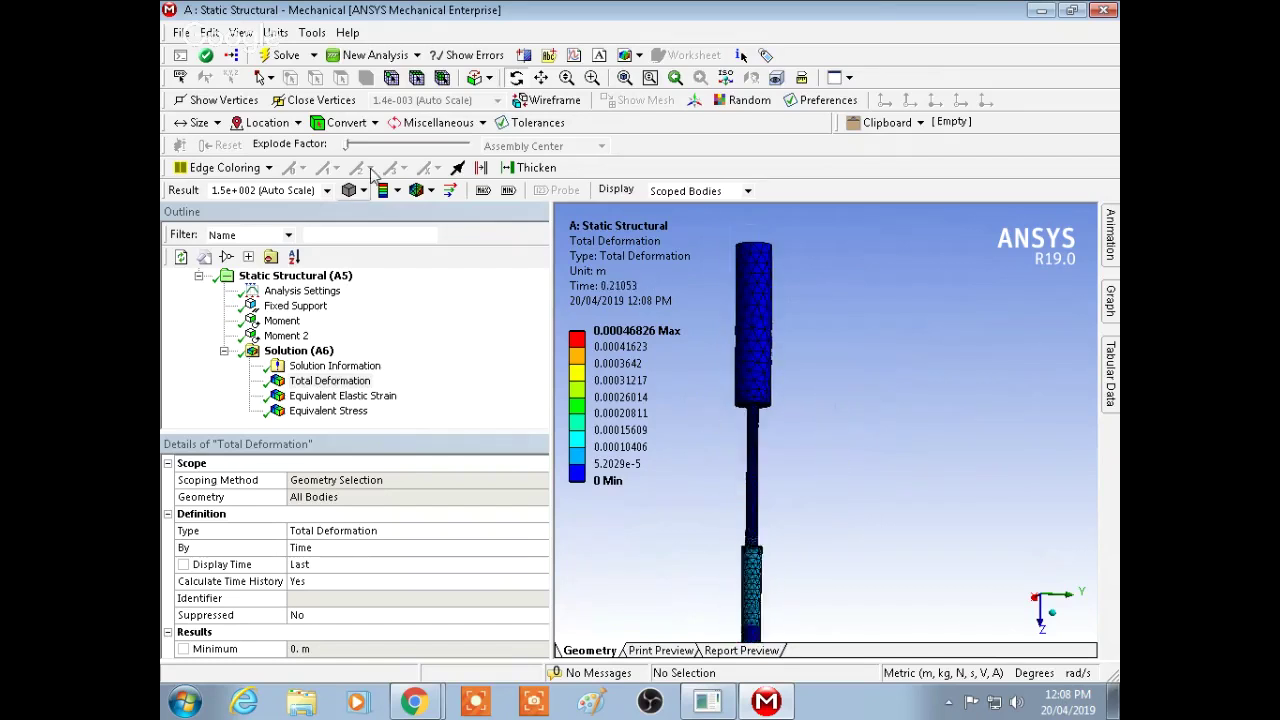
Switch the unit system to Metric (mm, kg, N, s, mV, mA)
{"action": "left_click", "coordinate": [278, 33]}
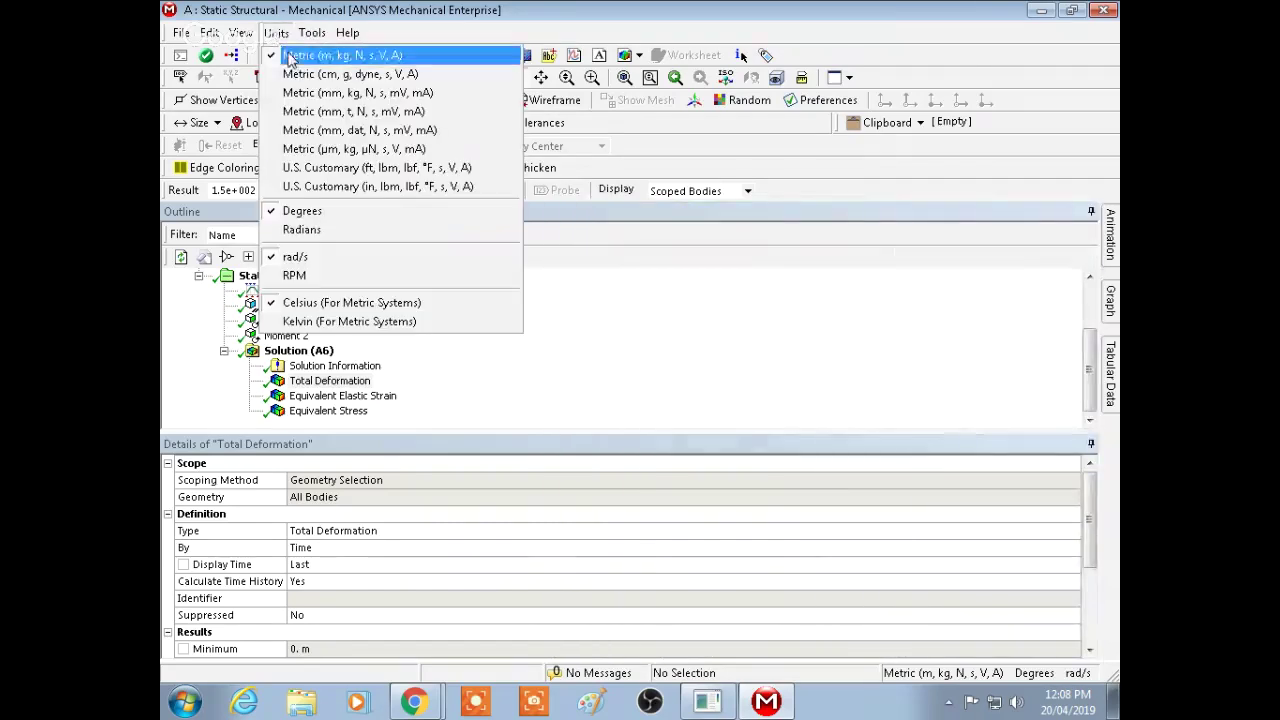
{"action": "left_click", "coordinate": [300, 92]}
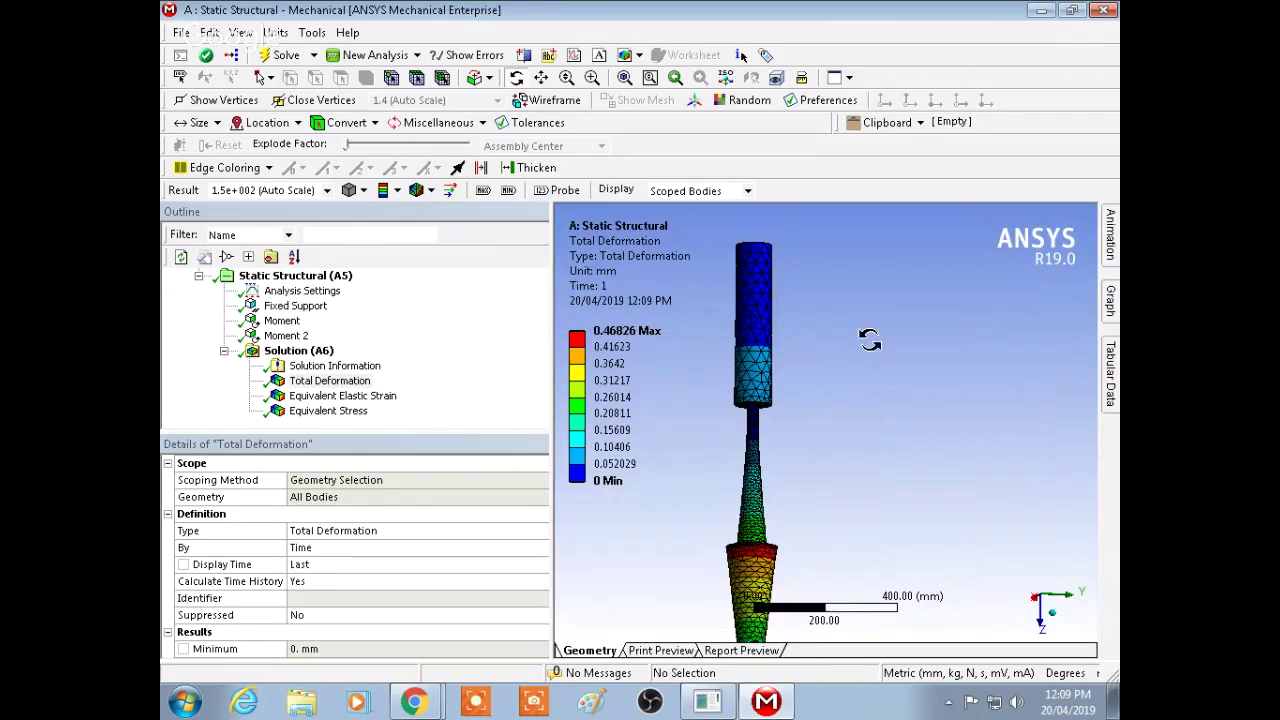
{"action": "left_click_drag", "start_coordinate": [877, 380], "coordinate": [880, 429]}
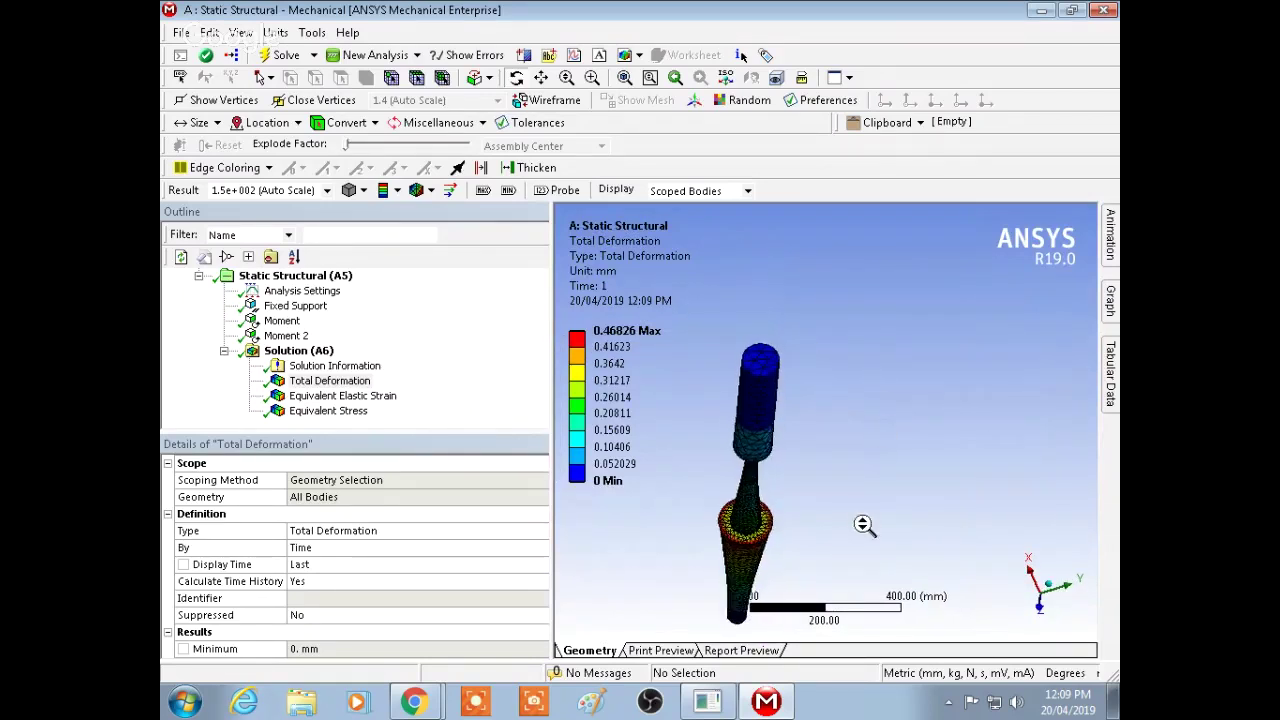
{"action": "scroll", "coordinate": [858, 432], "scroll_direction": "up", "scroll_amount": 2}
{"action": "scroll", "coordinate": [858, 432], "scroll_direction": "up", "scroll_amount": 2}
{"action": "left_click_drag", "start_coordinate": [808, 506], "coordinate": [877, 336]}
{"action": "left_click_drag", "start_coordinate": [871, 430], "coordinate": [977, 357]}
{"action": "left_click_drag", "start_coordinate": [552, 546], "coordinate": [185, 546]}
{"action": "left_click_drag", "start_coordinate": [864, 353], "coordinate": [943, 494]}
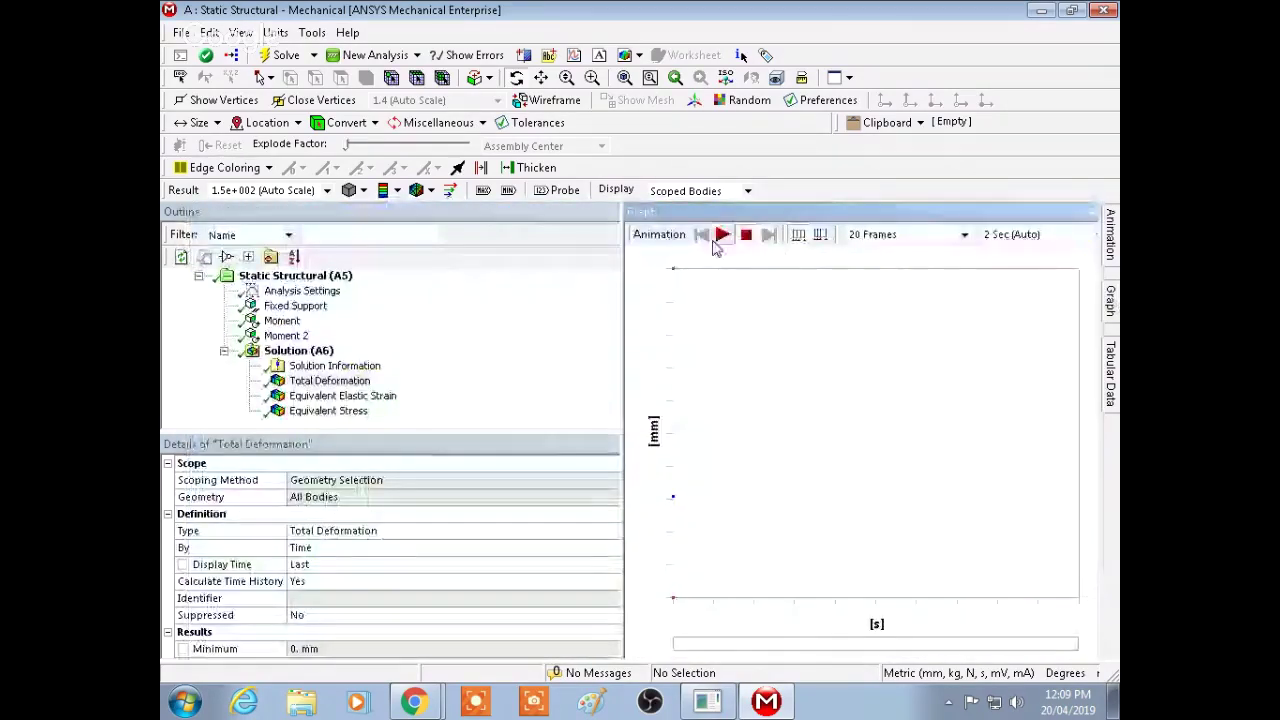
Replay the deformation animation around the shaft, then stop it at 0.46826 mm peak
{"action": "left_click", "coordinate": [720, 236]}
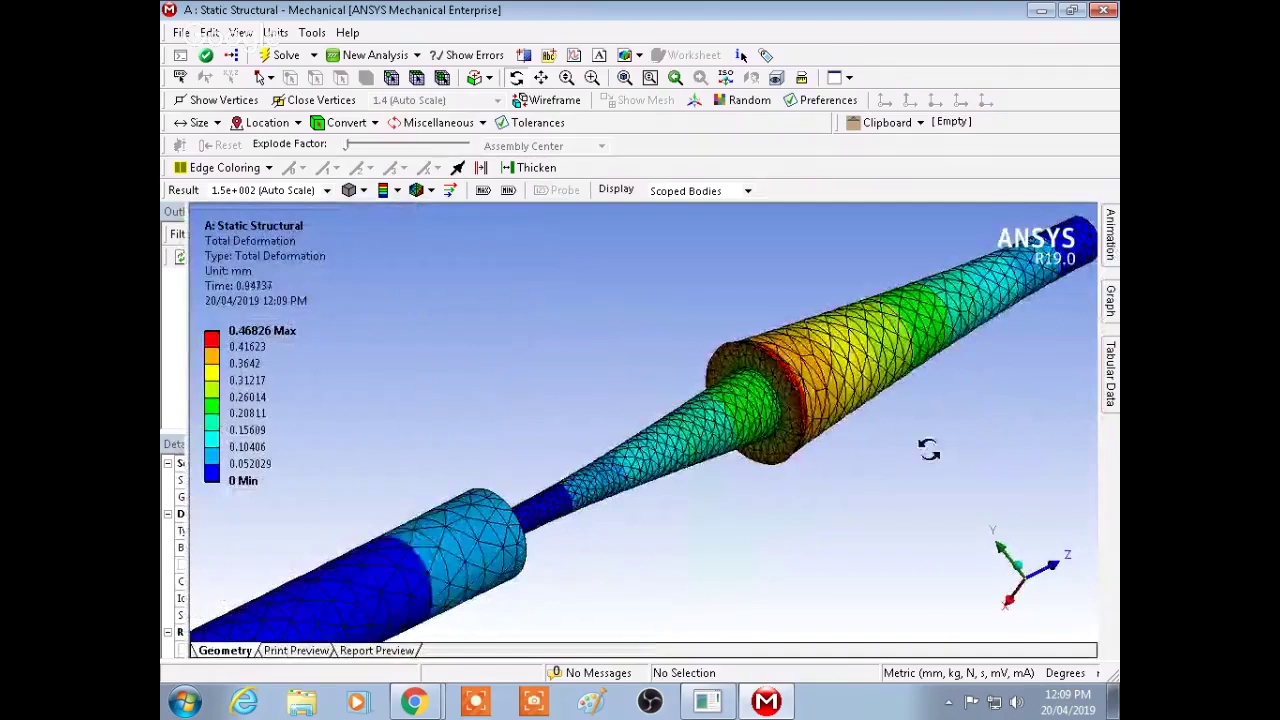
{"action": "middle_click_drag", "start_coordinate": [918, 420], "coordinate": [916, 530]}
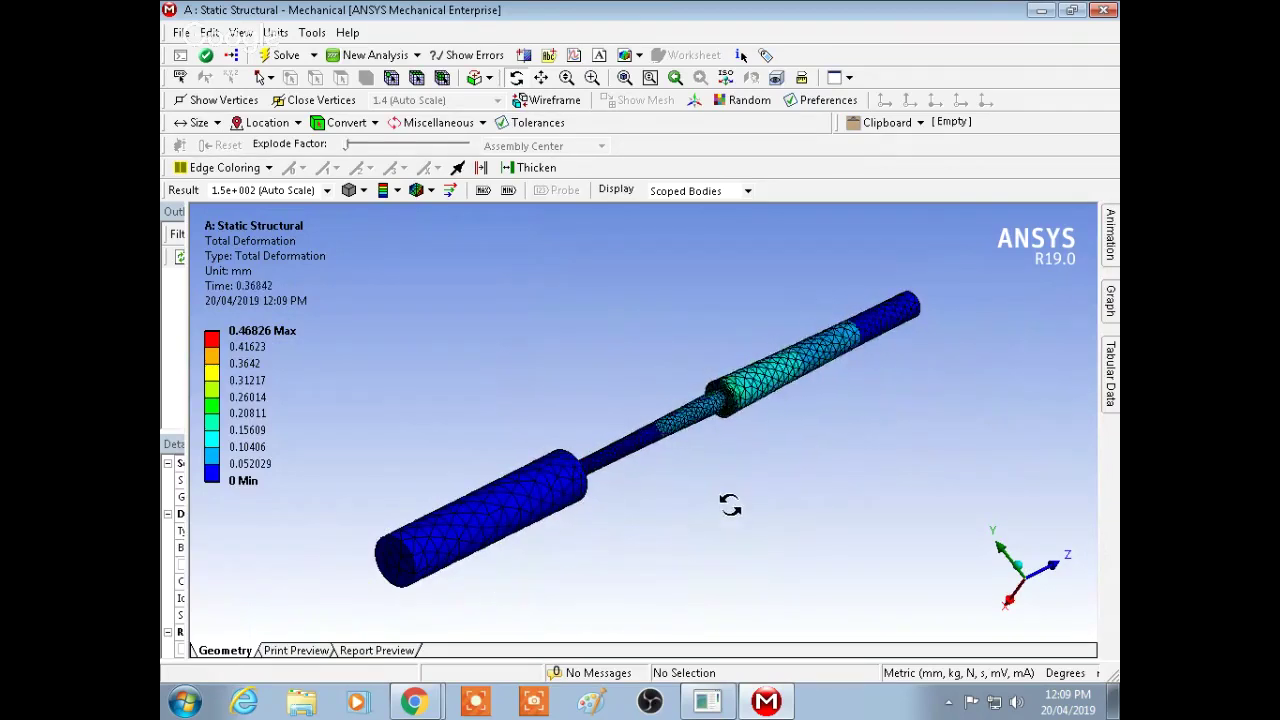
{"action": "left_click_drag", "start_coordinate": [719, 500], "coordinate": [612, 579]}
{"action": "scroll", "coordinate": [586, 466], "scroll_direction": "up", "scroll_amount": 5}
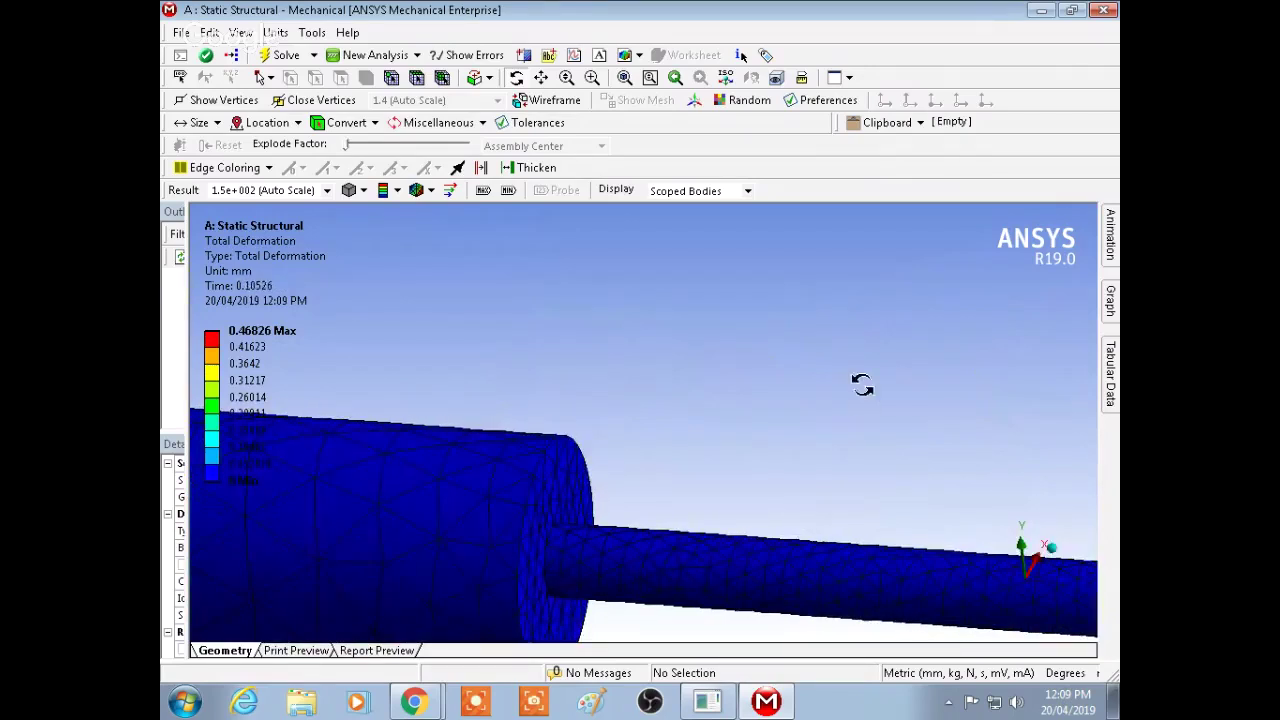
{"action": "left_click_drag", "start_coordinate": [866, 383], "coordinate": [829, 526]}
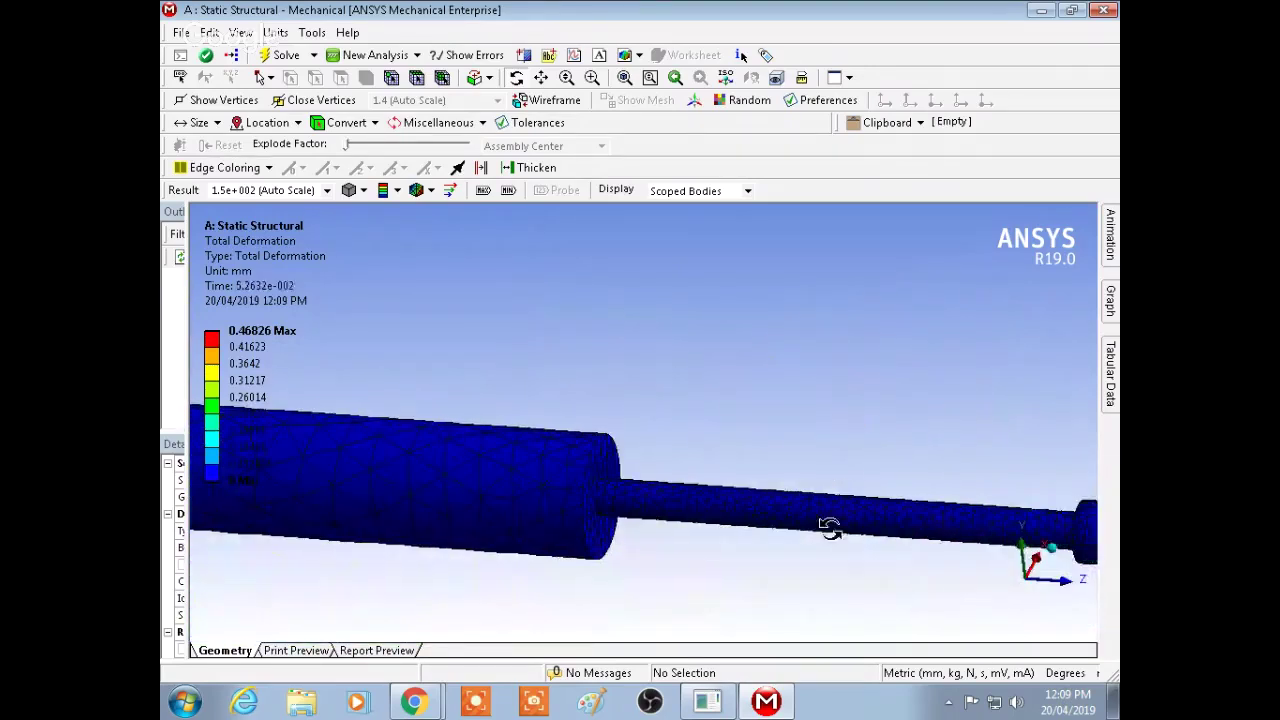
{"action": "left_click_drag", "start_coordinate": [686, 580], "coordinate": [843, 612]}
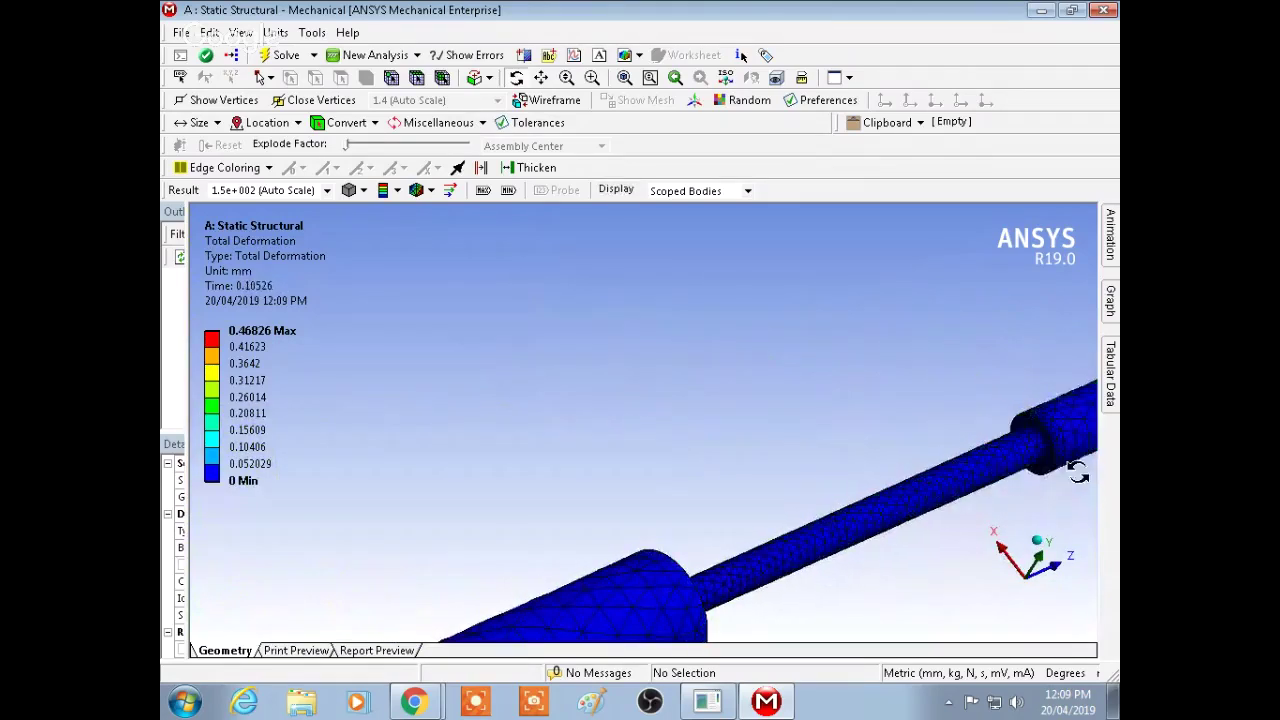
{"action": "scroll", "coordinate": [995, 395], "scroll_direction": "down", "scroll_amount": 3}
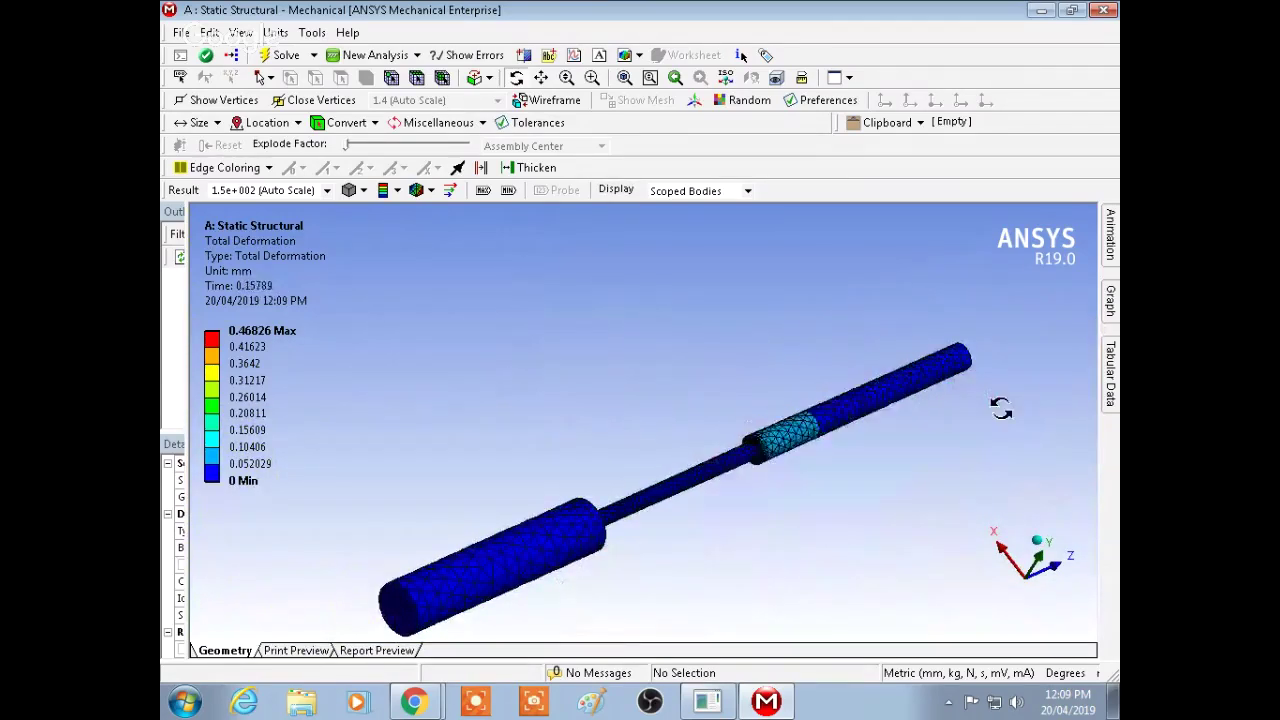
{"action": "scroll", "coordinate": [998, 396], "scroll_direction": "down", "scroll_amount": 2}
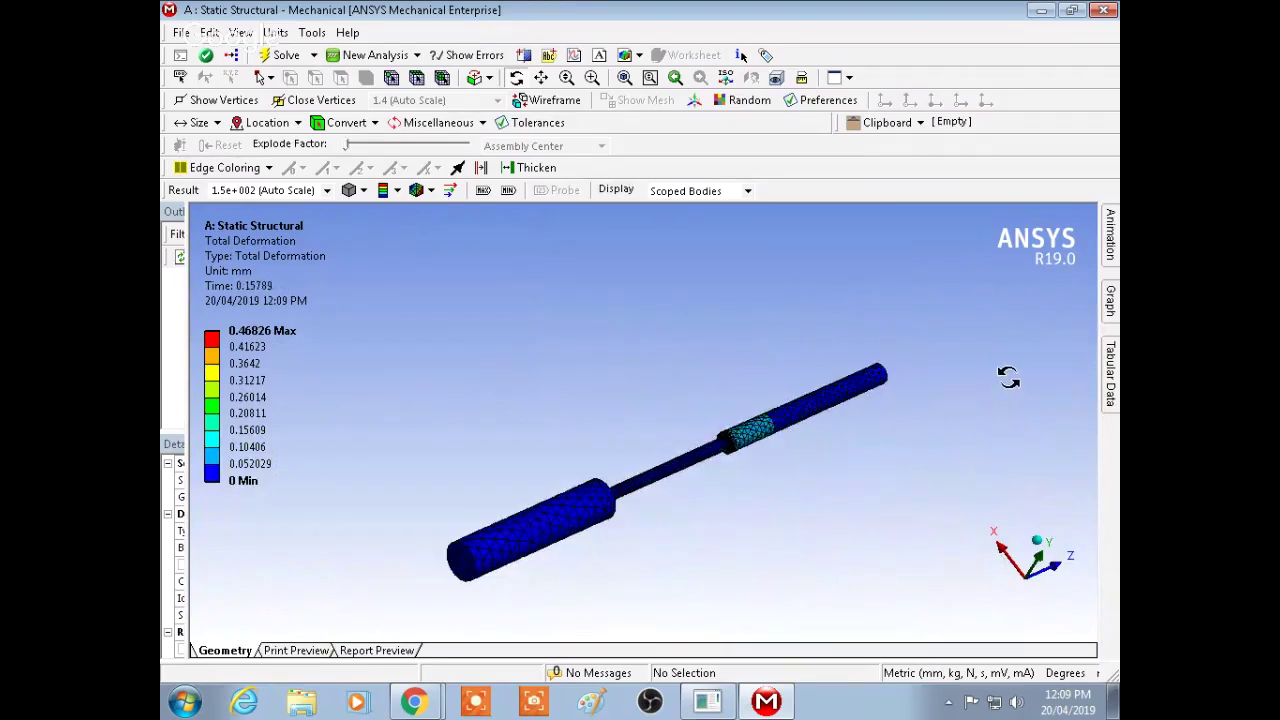
{"action": "left_click", "coordinate": [1110, 300]}
{"action": "left_click", "coordinate": [745, 234]}
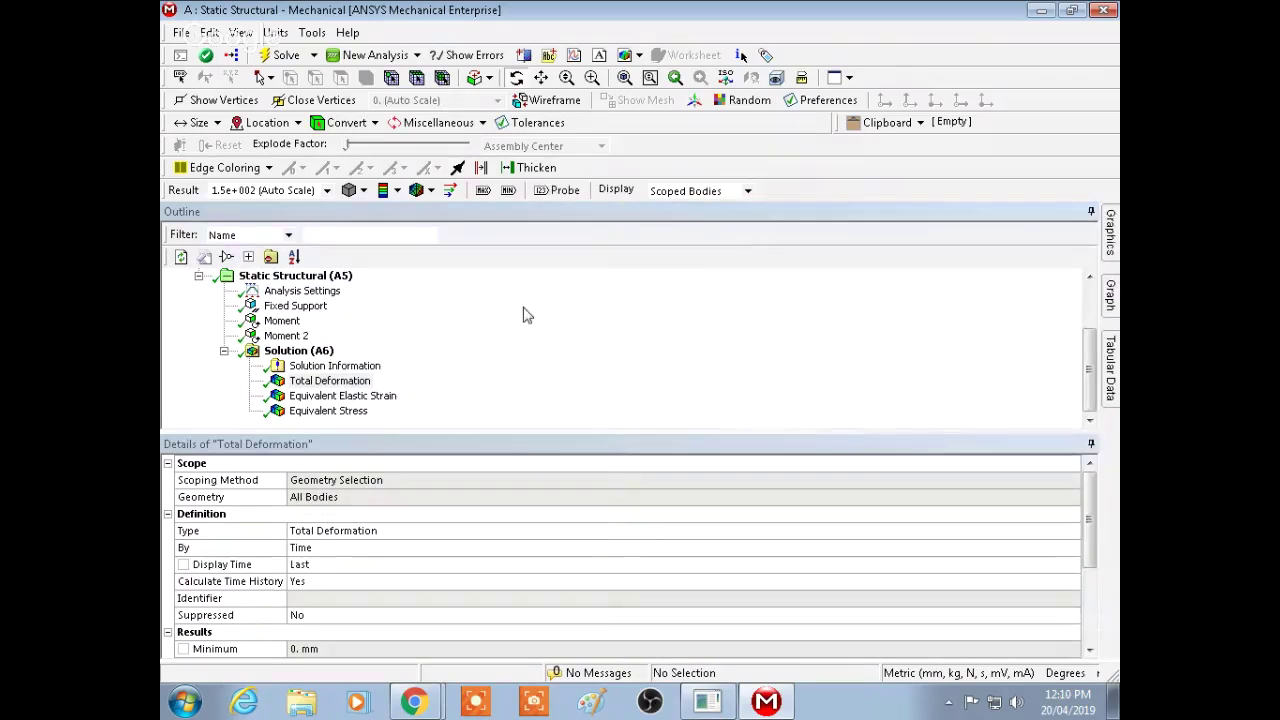
Review the Equivalent Elastic Strain plot, then display Equivalent Stress (0.41777–1694.5 MPa)
{"action": "left_click", "coordinate": [325, 398]}
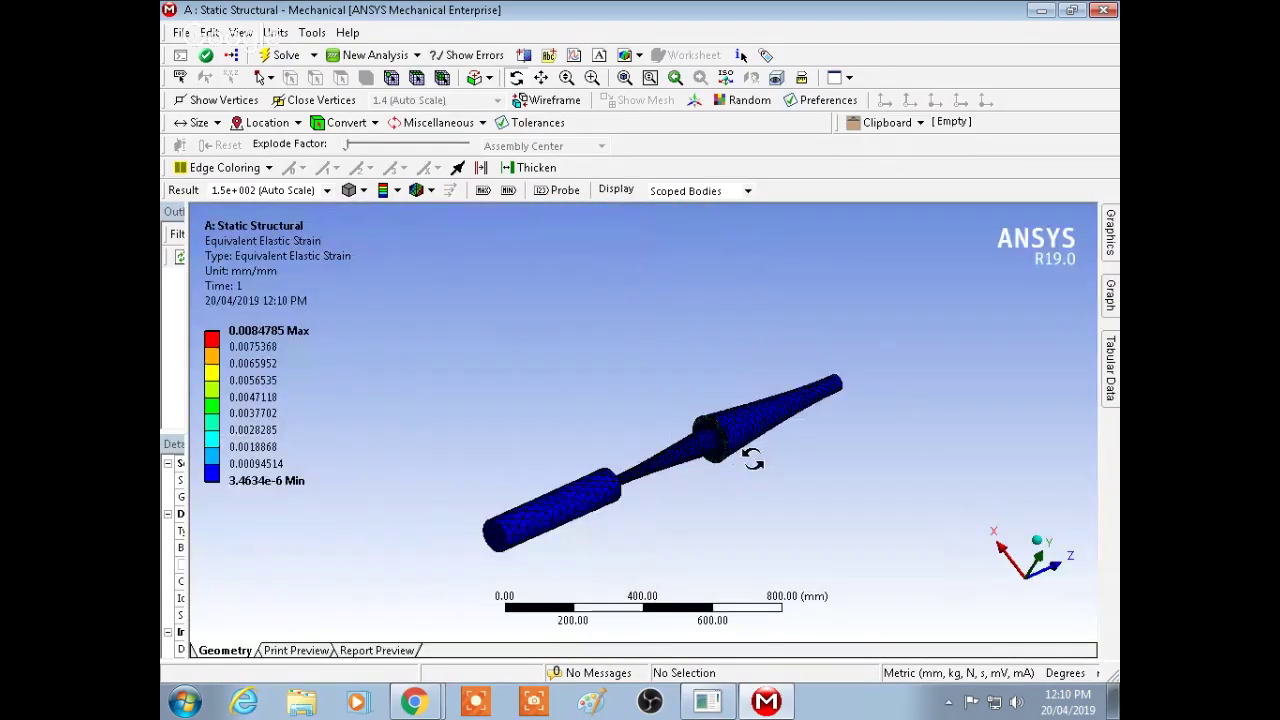
{"action": "left_click_drag", "start_coordinate": [752, 459], "coordinate": [768, 481]}
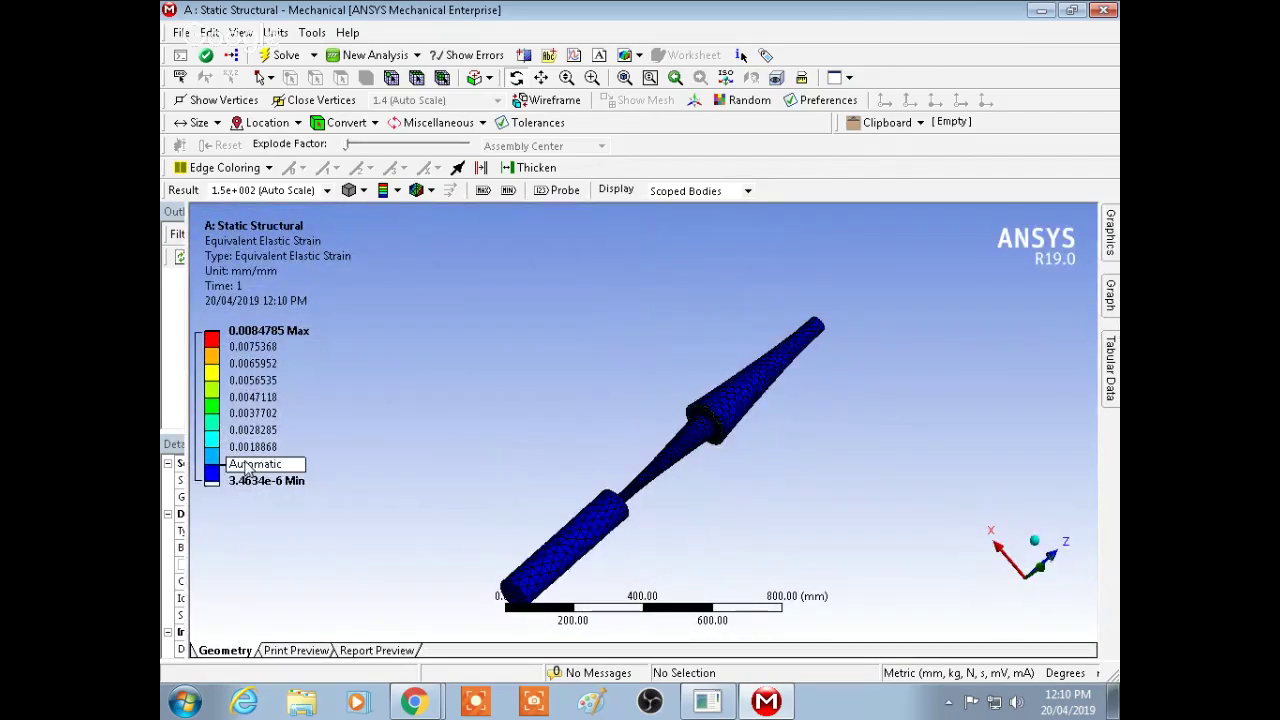
{"action": "left_click_drag", "start_coordinate": [188, 481], "coordinate": [424, 475]}
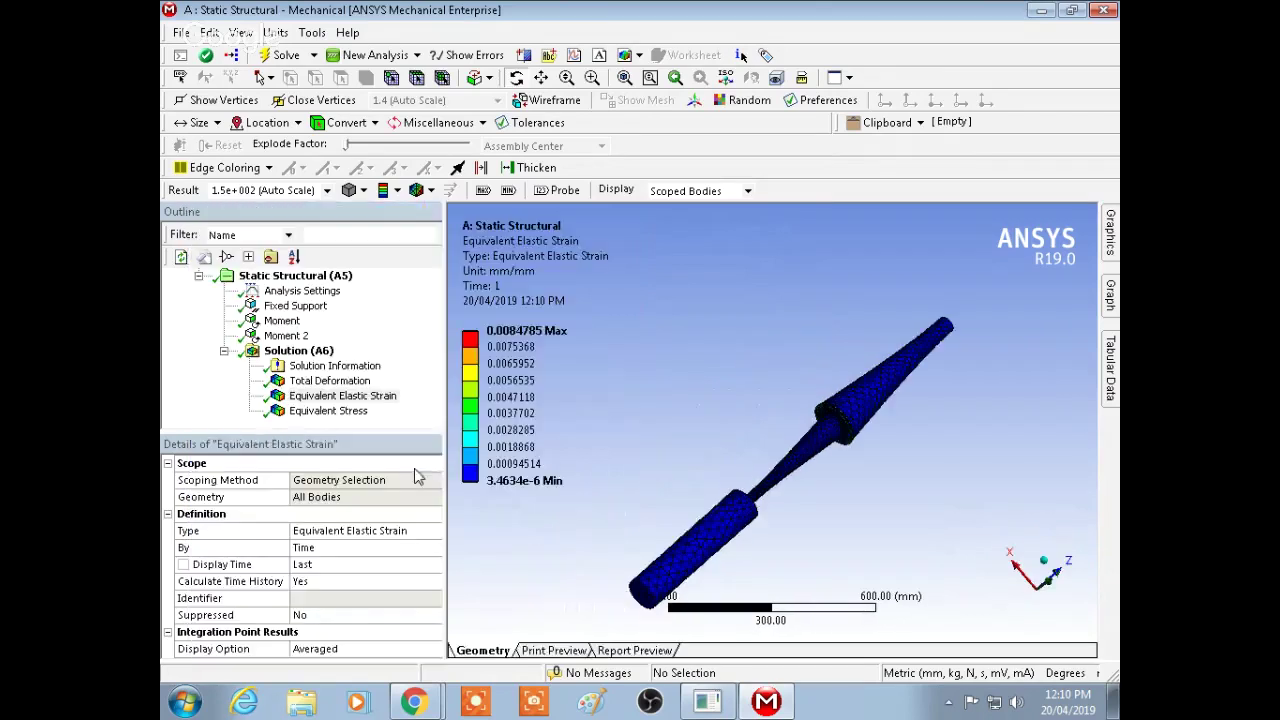
{"action": "left_click", "coordinate": [326, 411]}
{"action": "left_click", "coordinate": [1111, 232]}
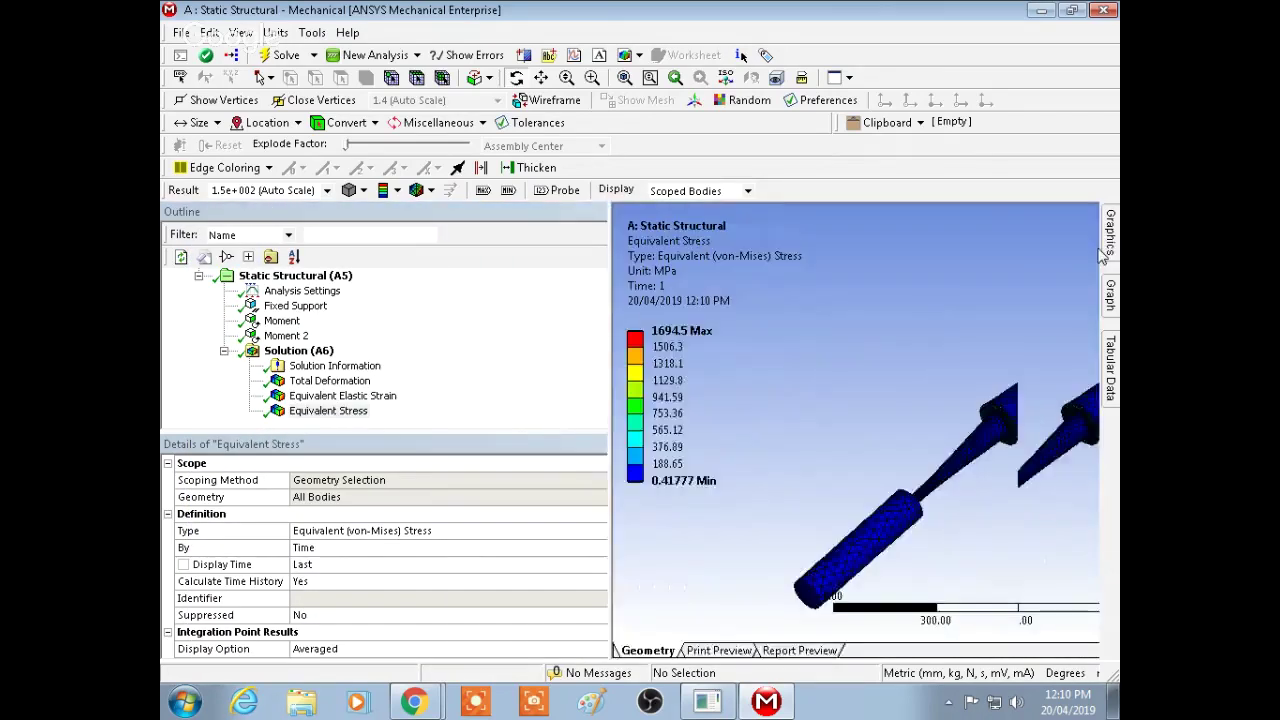
{"action": "left_click_drag", "start_coordinate": [840, 435], "coordinate": [860, 473]}
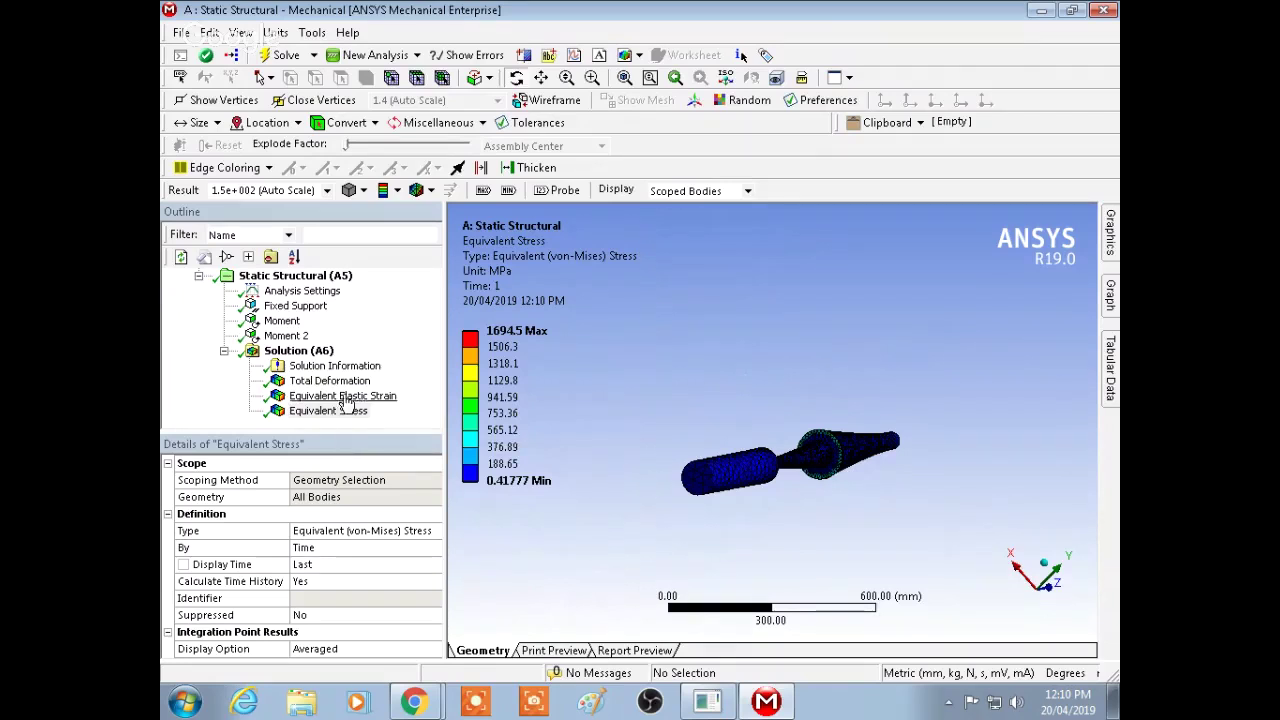
Browse the Solution's Insert result list and close it without adding anything
{"action": "right_click", "coordinate": [322, 358]}
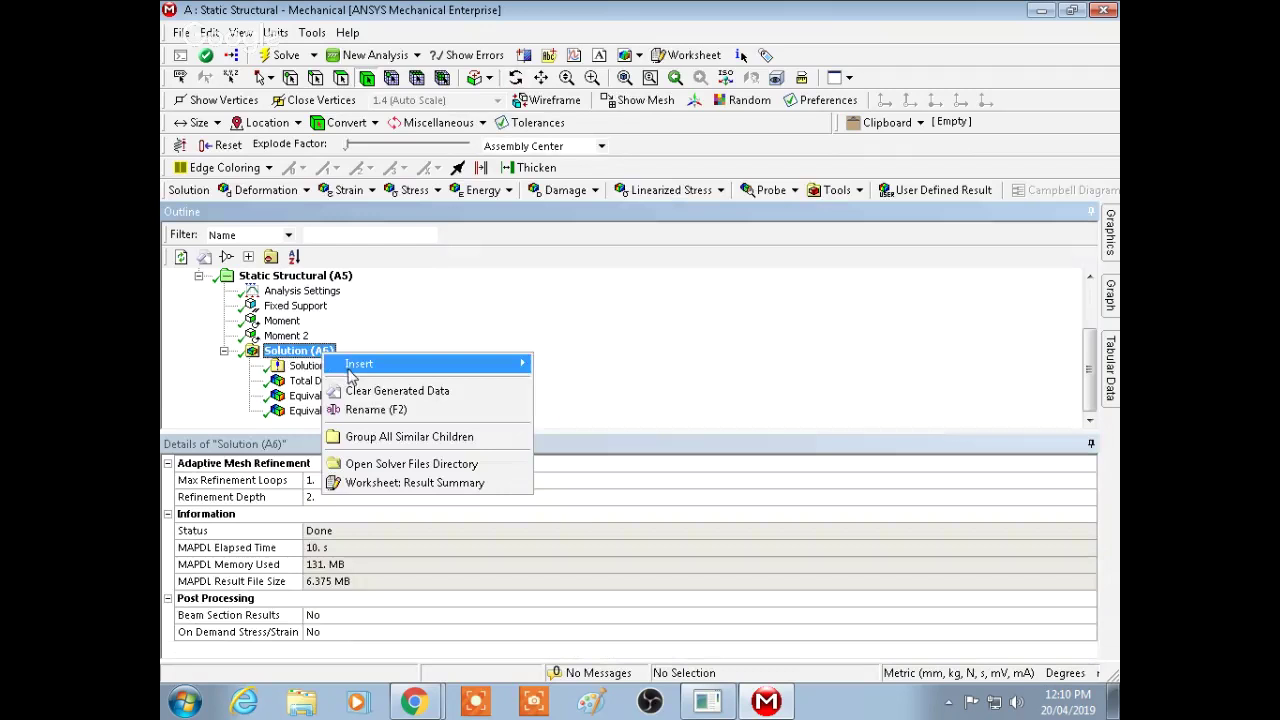
{"action": "mouse_move", "coordinate": [450, 364]}
{"action": "mouse_move", "coordinate": [590, 368]}
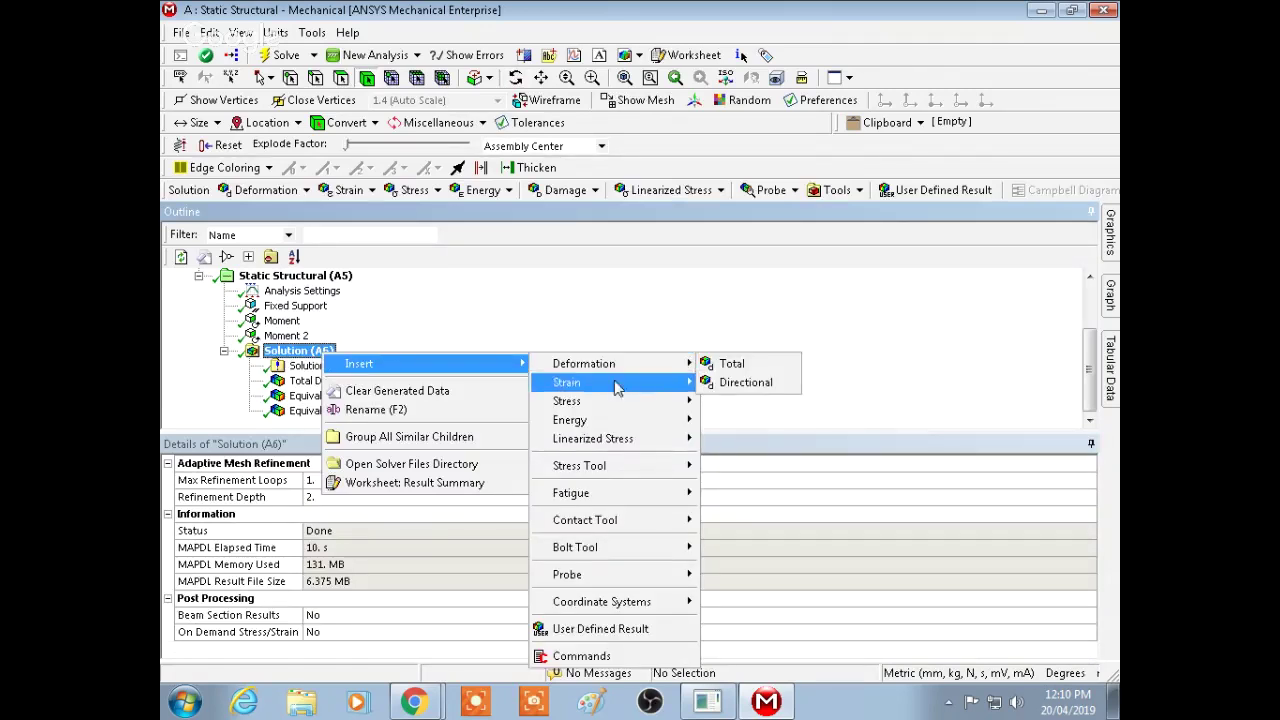
{"action": "mouse_move", "coordinate": [633, 481]}
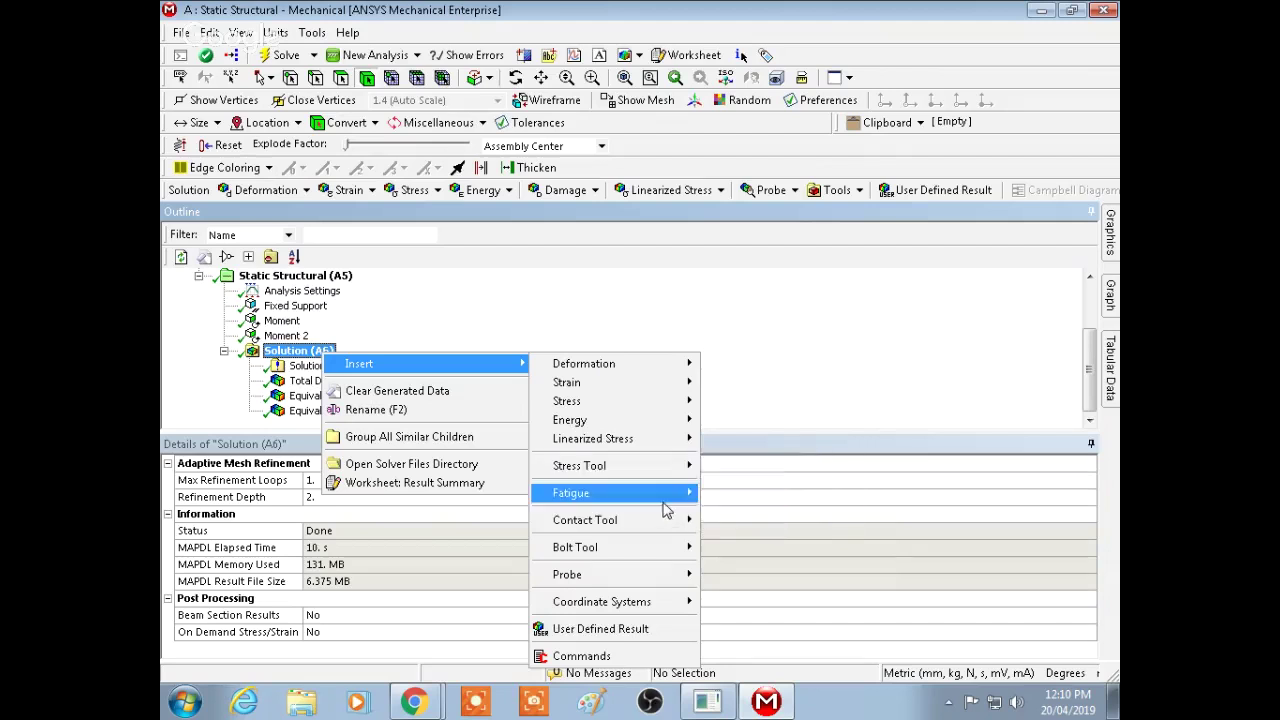
{"action": "mouse_move", "coordinate": [668, 552]}
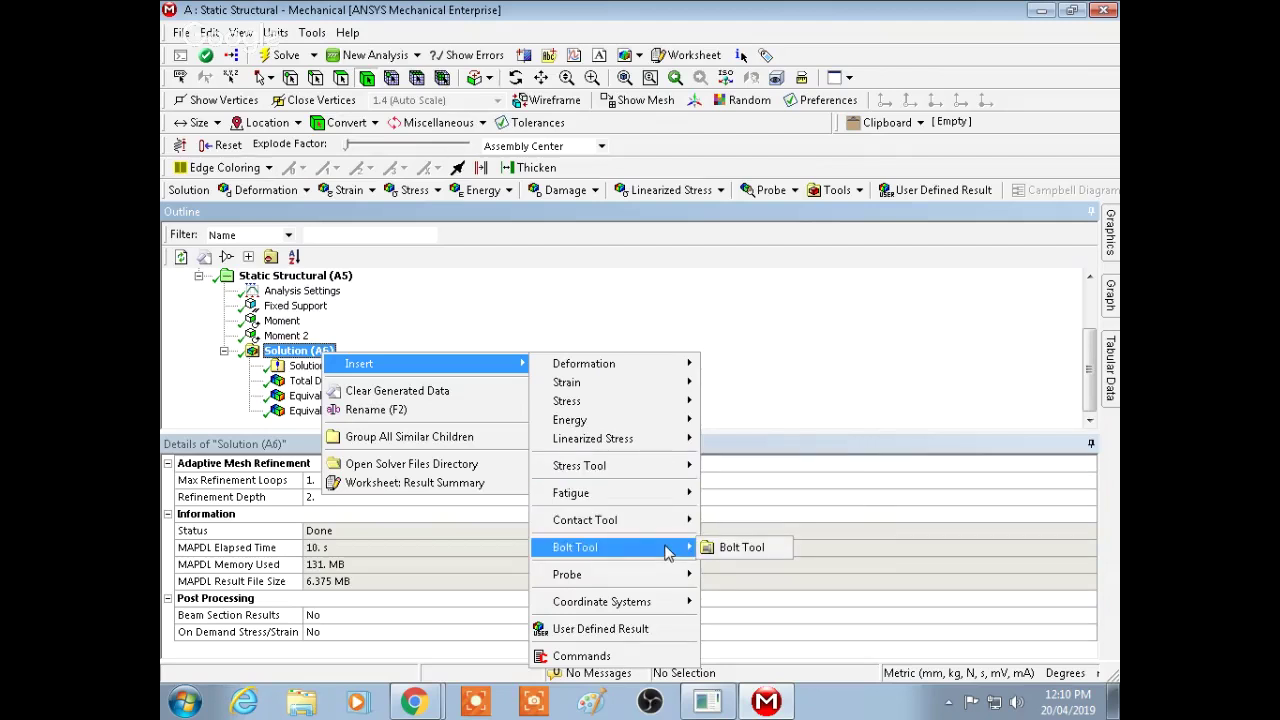
{"action": "left_click", "coordinate": [812, 378]}
{"action": "scroll", "coordinate": [730, 378], "scroll_direction": "up", "scroll_amount": 1}
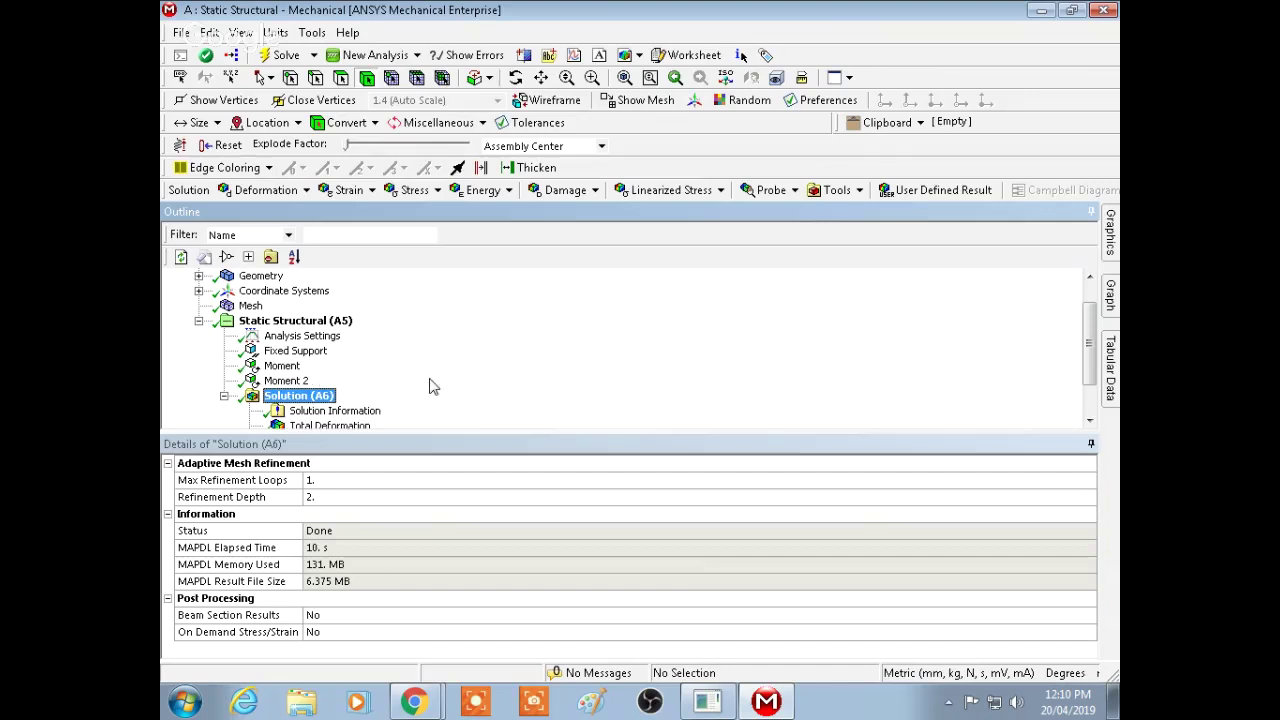
Inspect the existing 2e+006 N-mm Moment load on the shaft edge, then select Moment 2
{"action": "middle_click_drag", "start_coordinate": [891, 382], "coordinate": [838, 410]}
{"action": "left_click", "coordinate": [283, 366]}
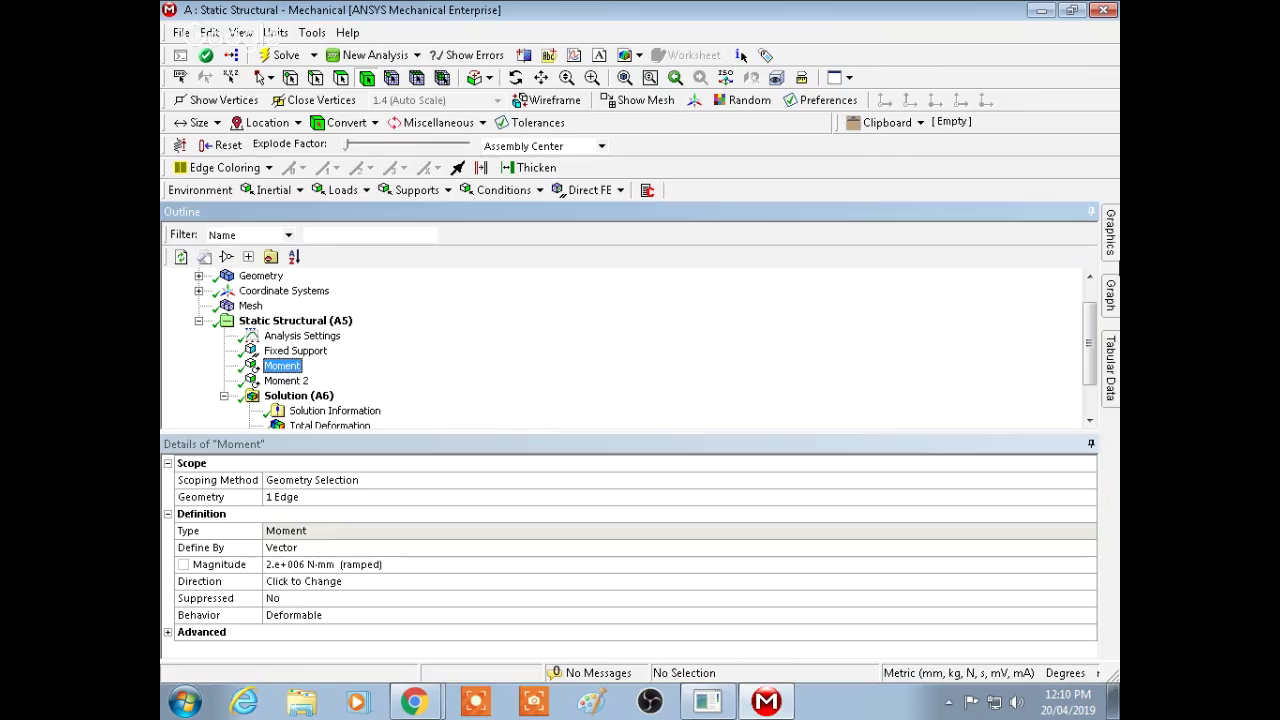
{"action": "left_click", "coordinate": [1111, 250]}
{"action": "scroll", "coordinate": [877, 468], "scroll_direction": "up", "scroll_amount": 8}
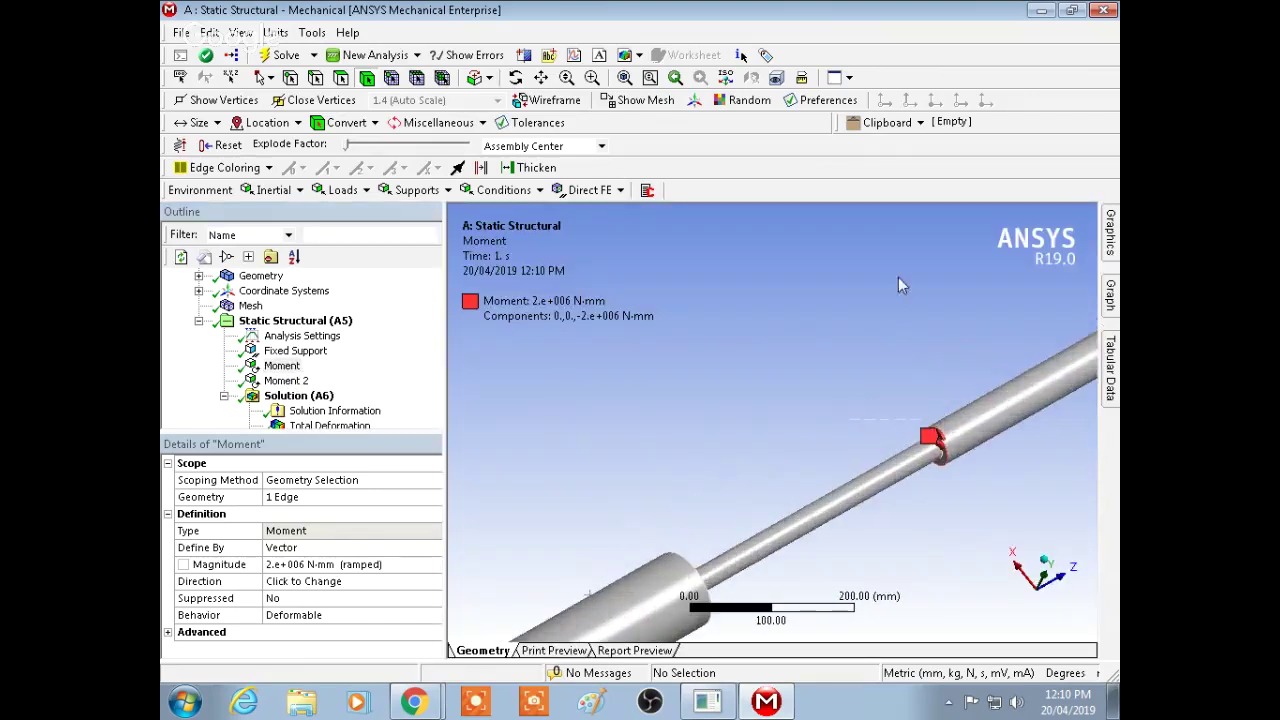
{"action": "scroll", "coordinate": [965, 324], "scroll_direction": "down", "scroll_amount": 5}
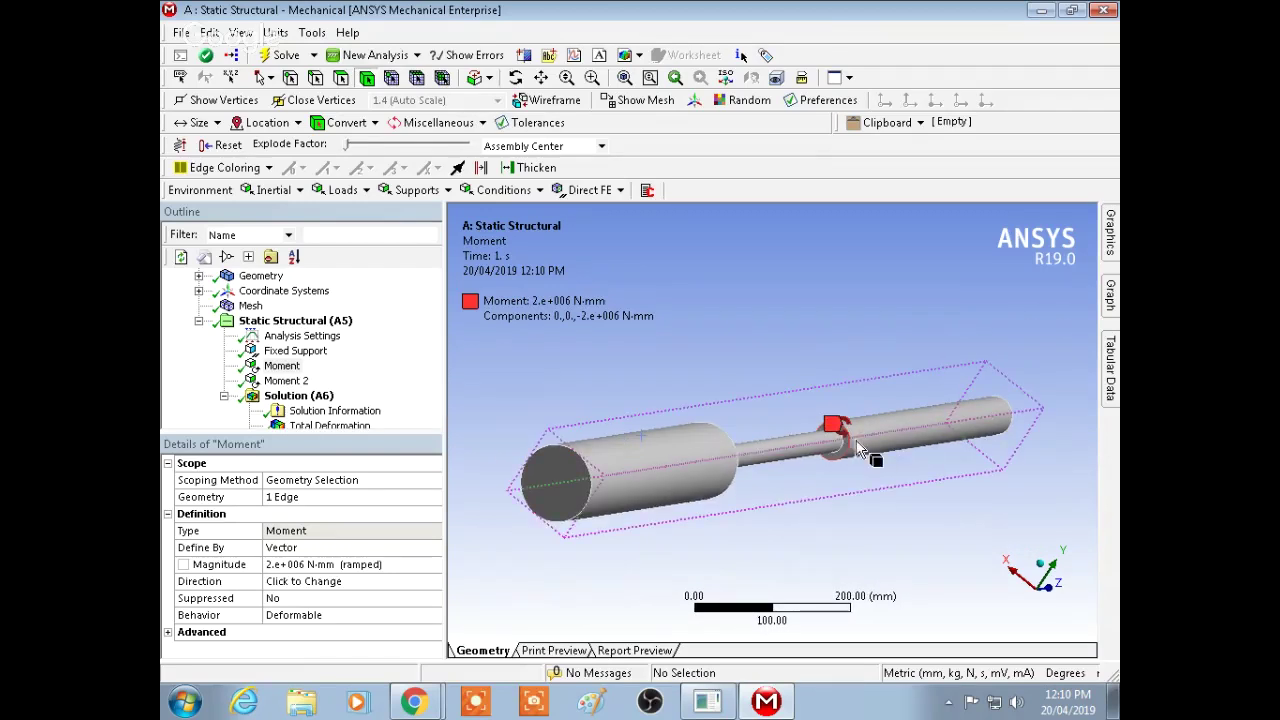
{"action": "middle_click_drag", "start_coordinate": [858, 448], "coordinate": [812, 358]}
{"action": "scroll", "coordinate": [747, 385], "scroll_direction": "up", "scroll_amount": 3}
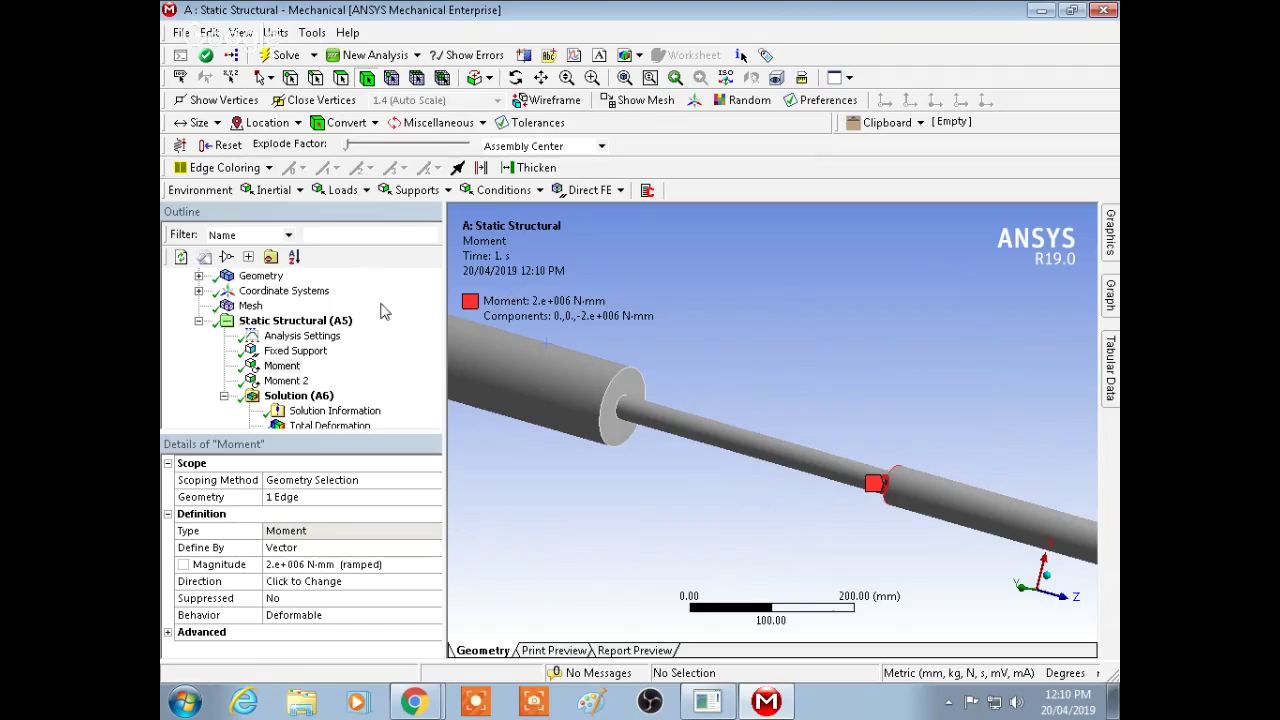
{"action": "left_click", "coordinate": [285, 381]}
Delete the Moment 2 and Moment loads, confirming each removal
{"action": "right_click", "coordinate": [289, 382]}
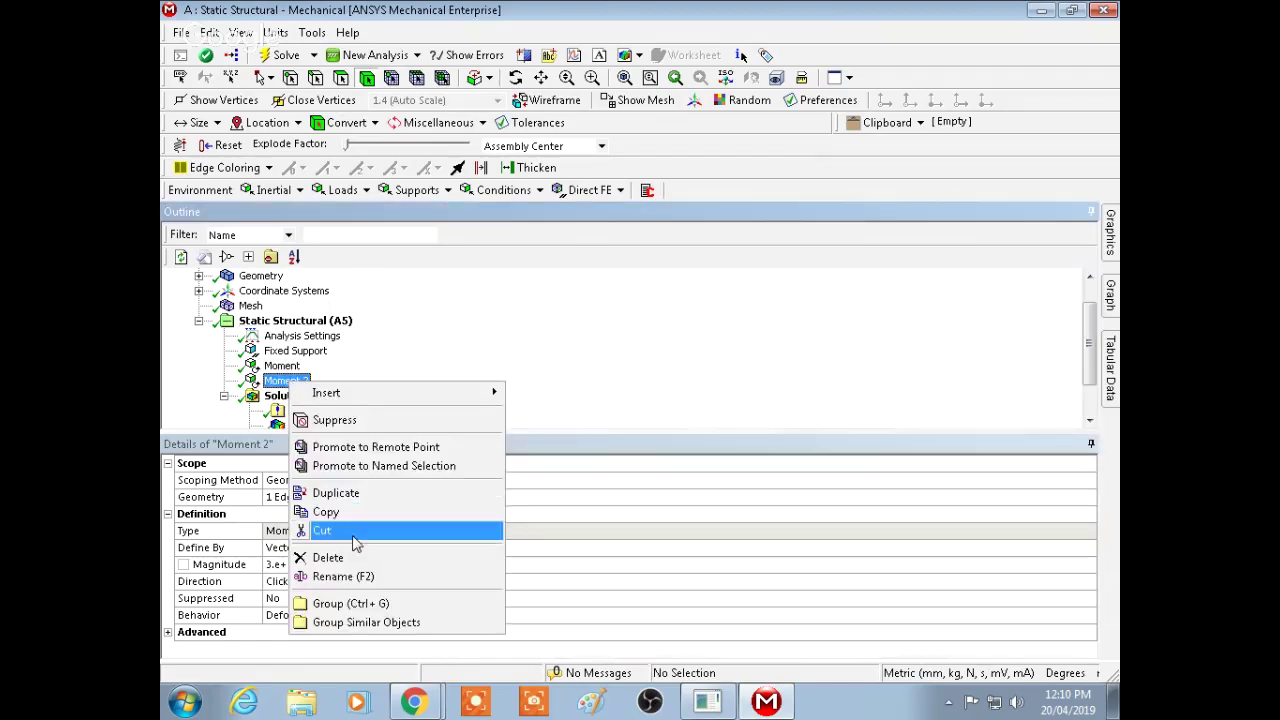
{"action": "left_click", "coordinate": [330, 557]}
{"action": "left_click", "coordinate": [640, 420]}
{"action": "left_click", "coordinate": [285, 367]}
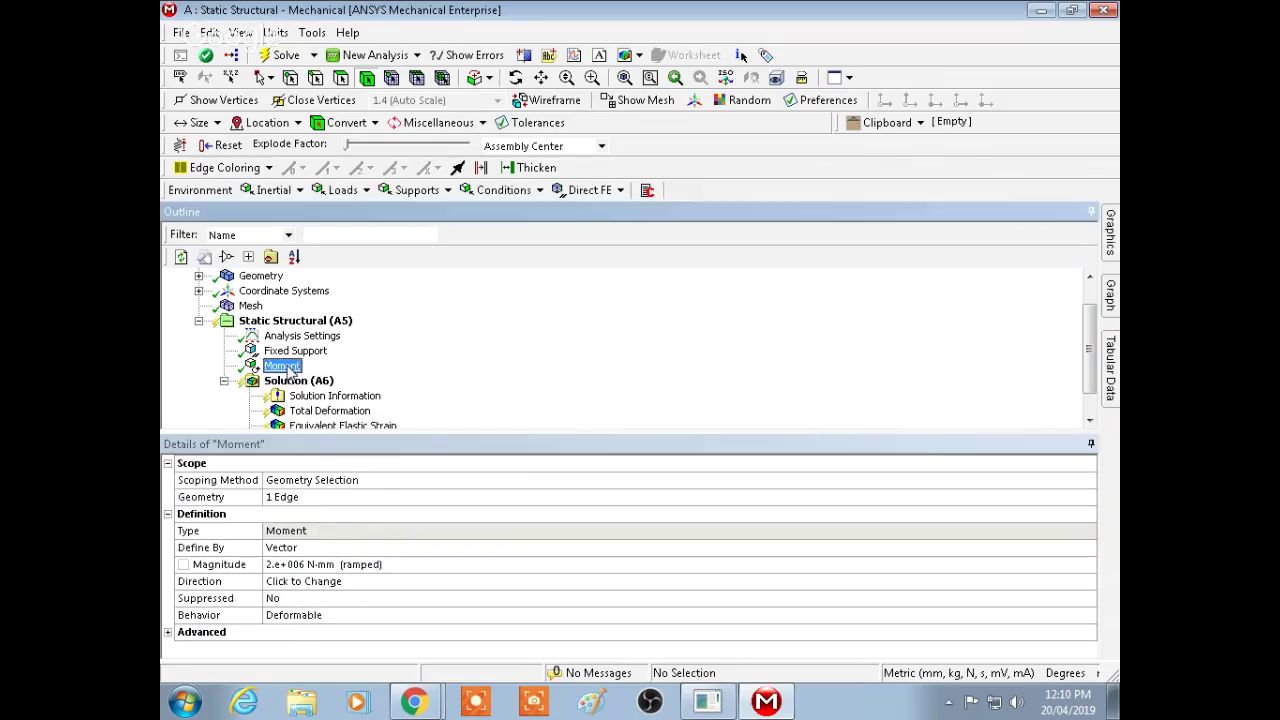
{"action": "right_click", "coordinate": [292, 370]}
{"action": "left_click", "coordinate": [366, 540]}
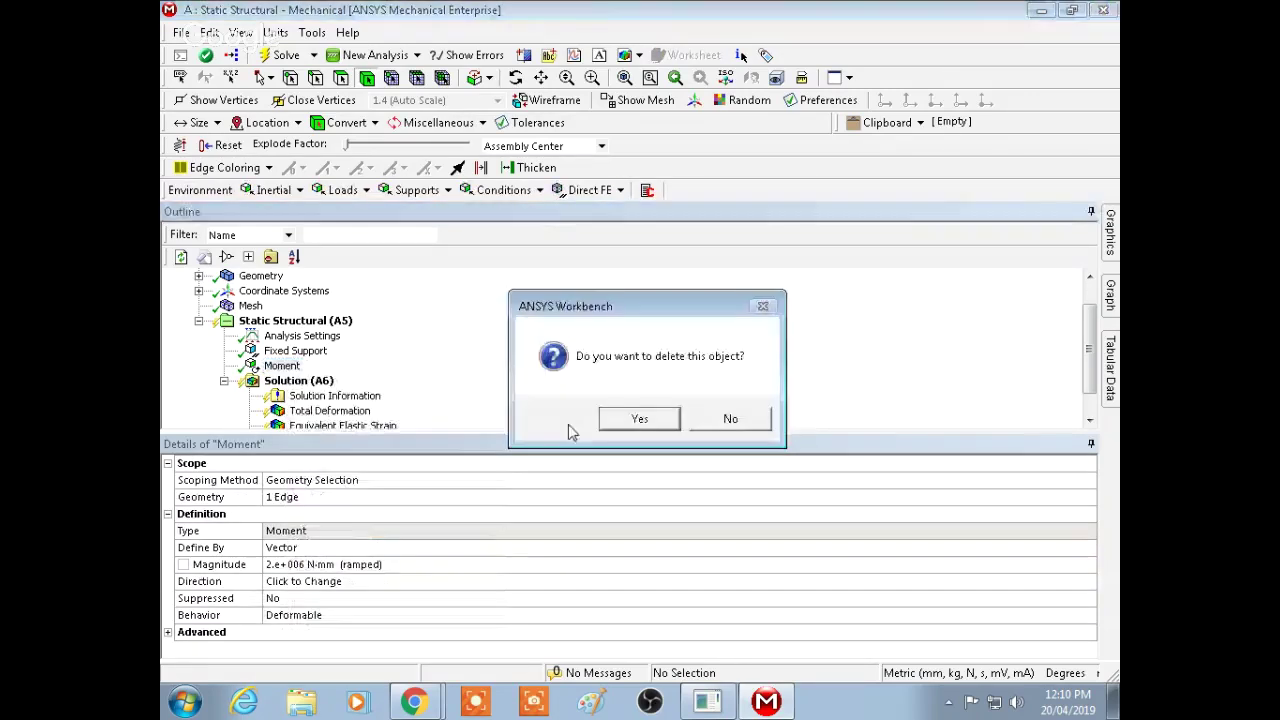
{"action": "left_click", "coordinate": [640, 420]}
Insert a new Moment load under Static Structural (A5)
{"action": "left_click", "coordinate": [300, 320]}
{"action": "right_click", "coordinate": [320, 322]}
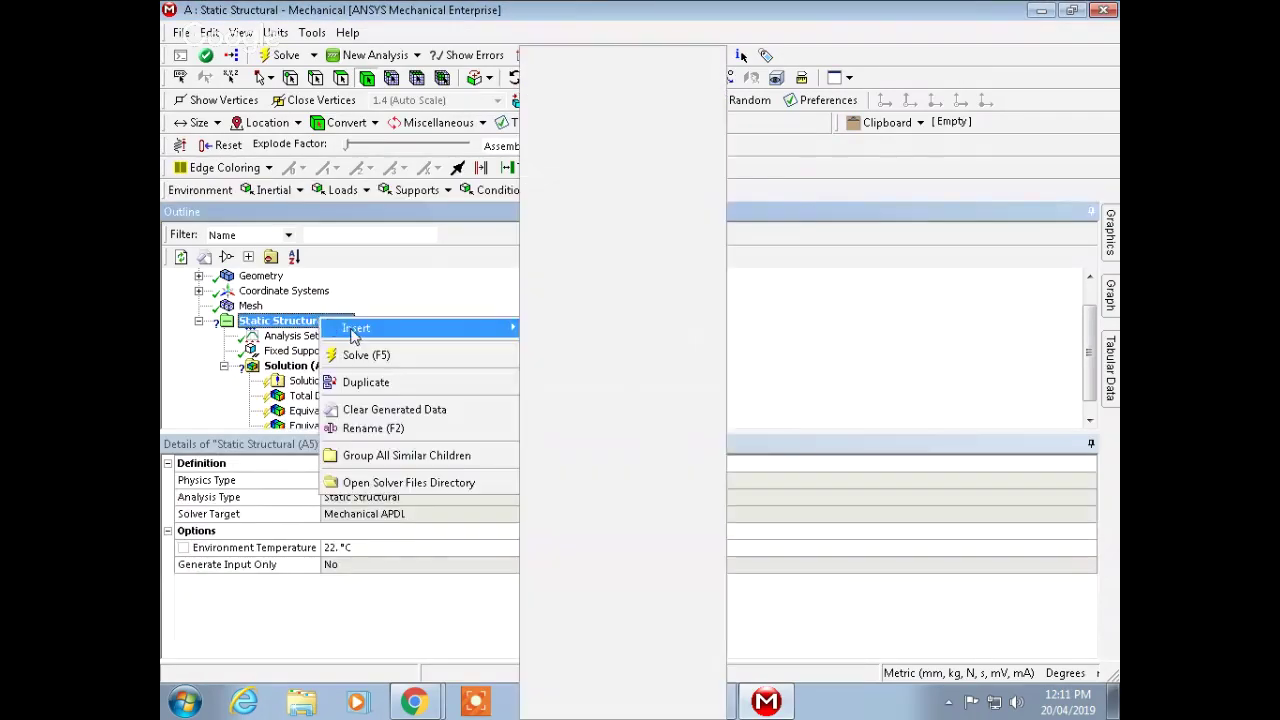
{"action": "mouse_move", "coordinate": [355, 328]}
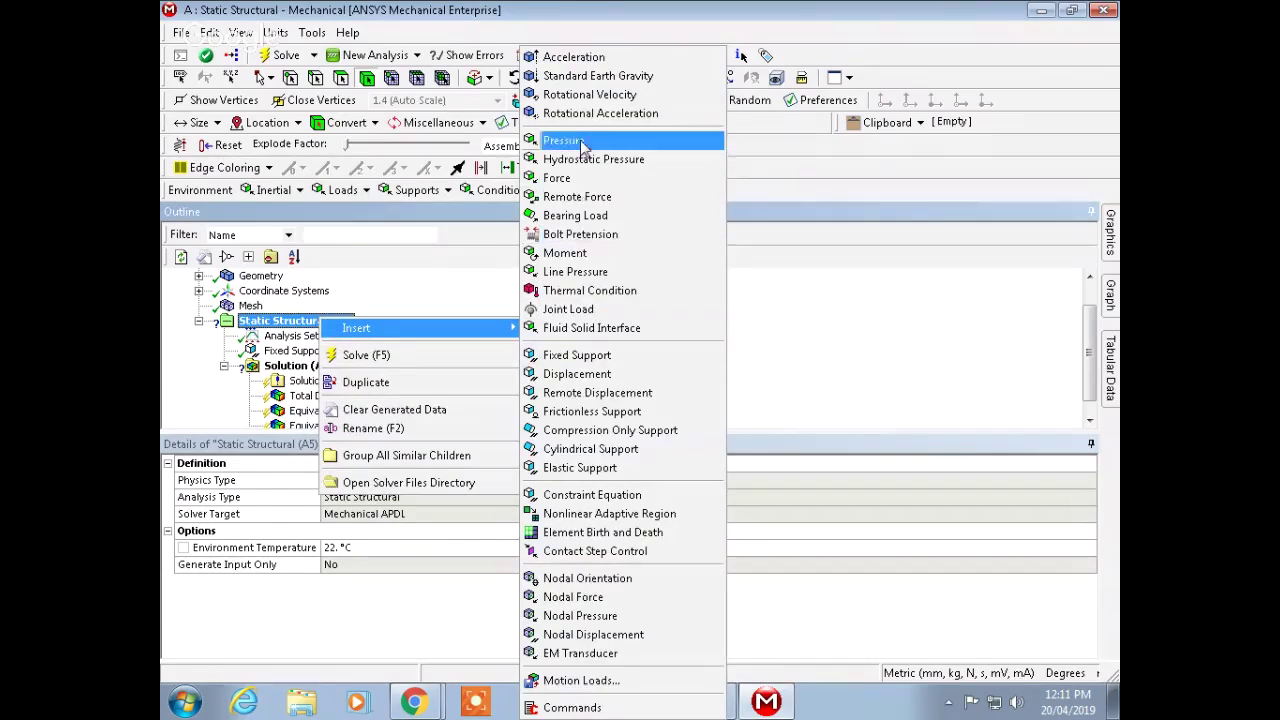
{"action": "left_click", "coordinate": [590, 258]}
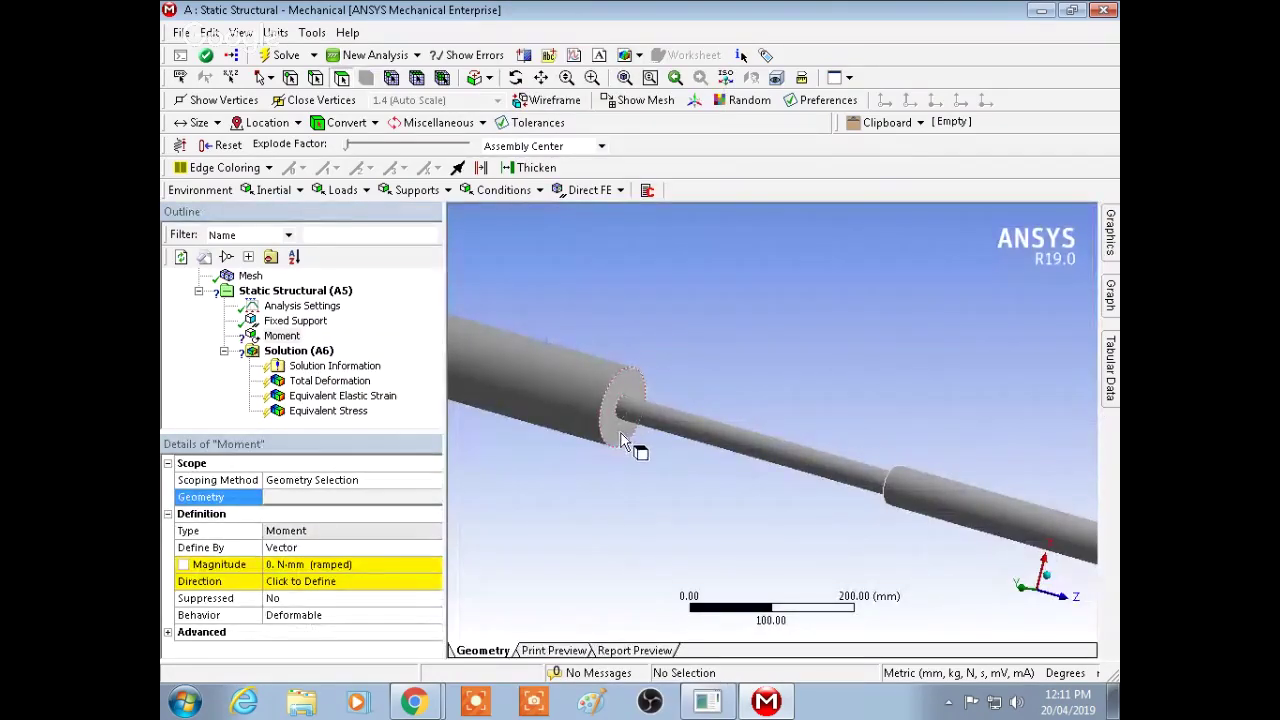
Scope the new Moment to the annular shoulder face of the thick shaft section (7110.9 mm²)
{"action": "middle_click_drag", "start_coordinate": [640, 451], "coordinate": [686, 324]}
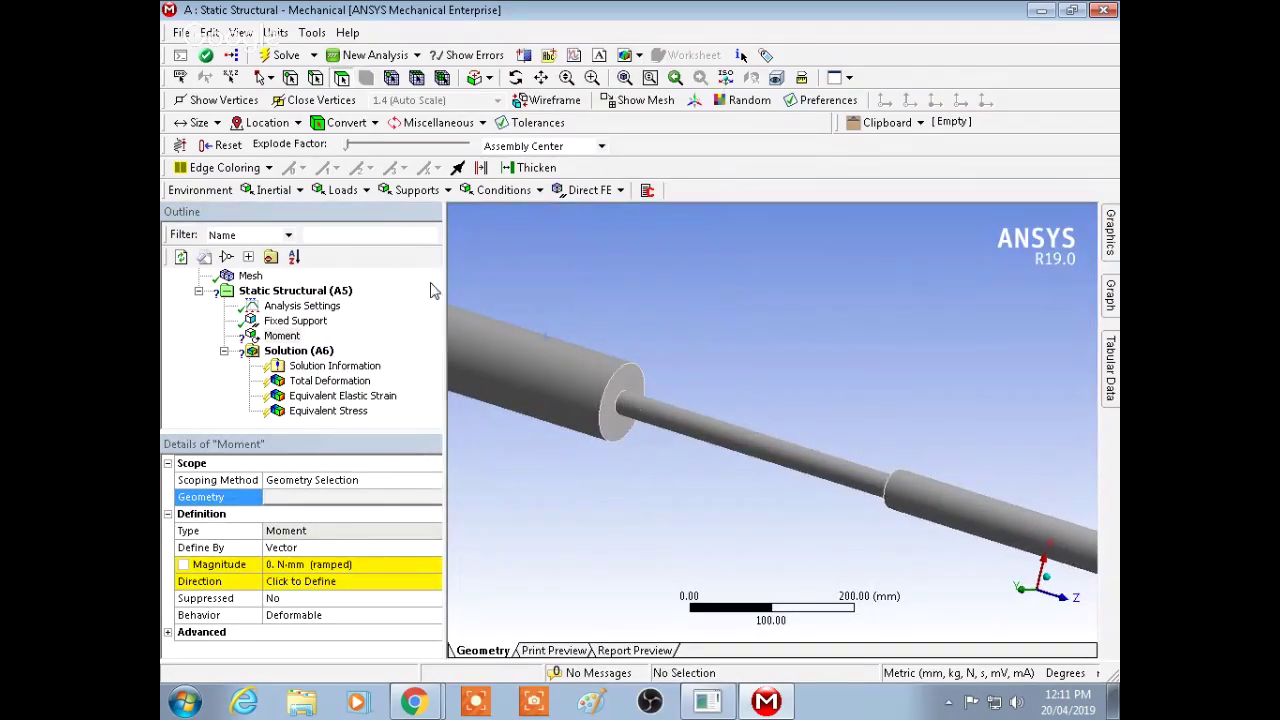
{"action": "left_click", "coordinate": [628, 428]}
{"action": "left_click", "coordinate": [370, 497]}
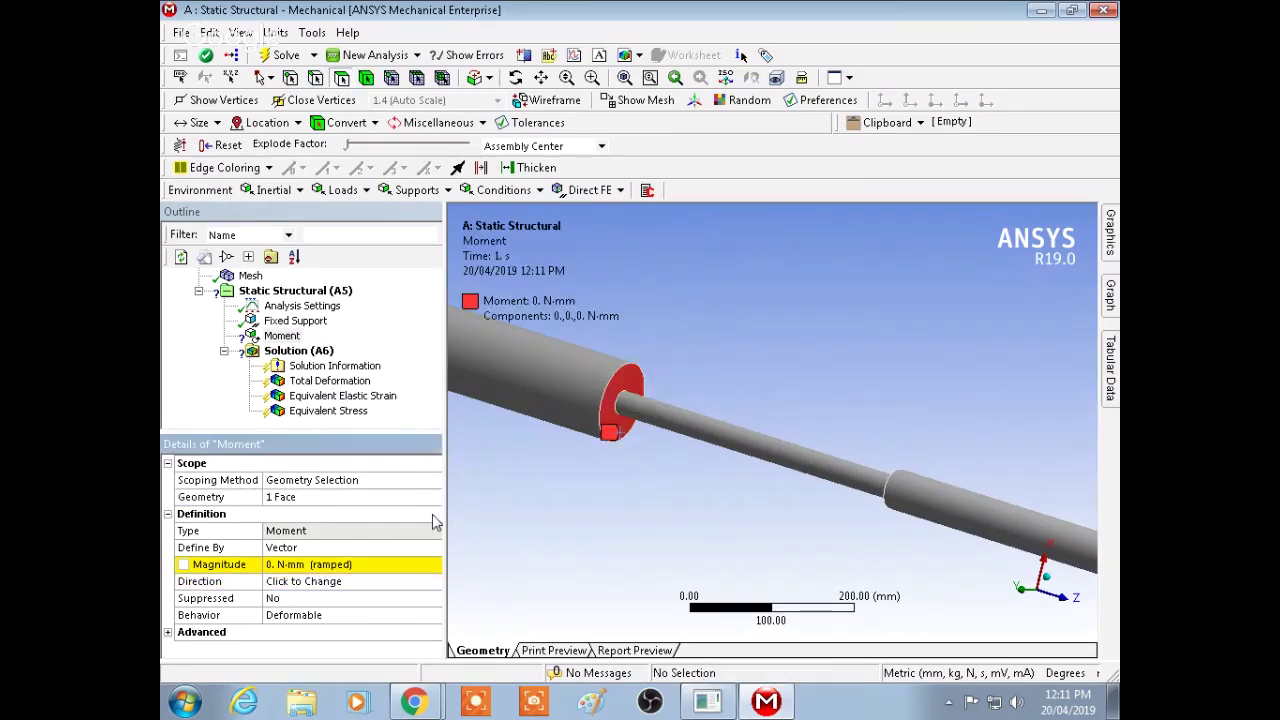
{"action": "left_click", "coordinate": [1112, 240]}
{"action": "left_click_drag", "start_coordinate": [443, 552], "coordinate": [688, 539]}
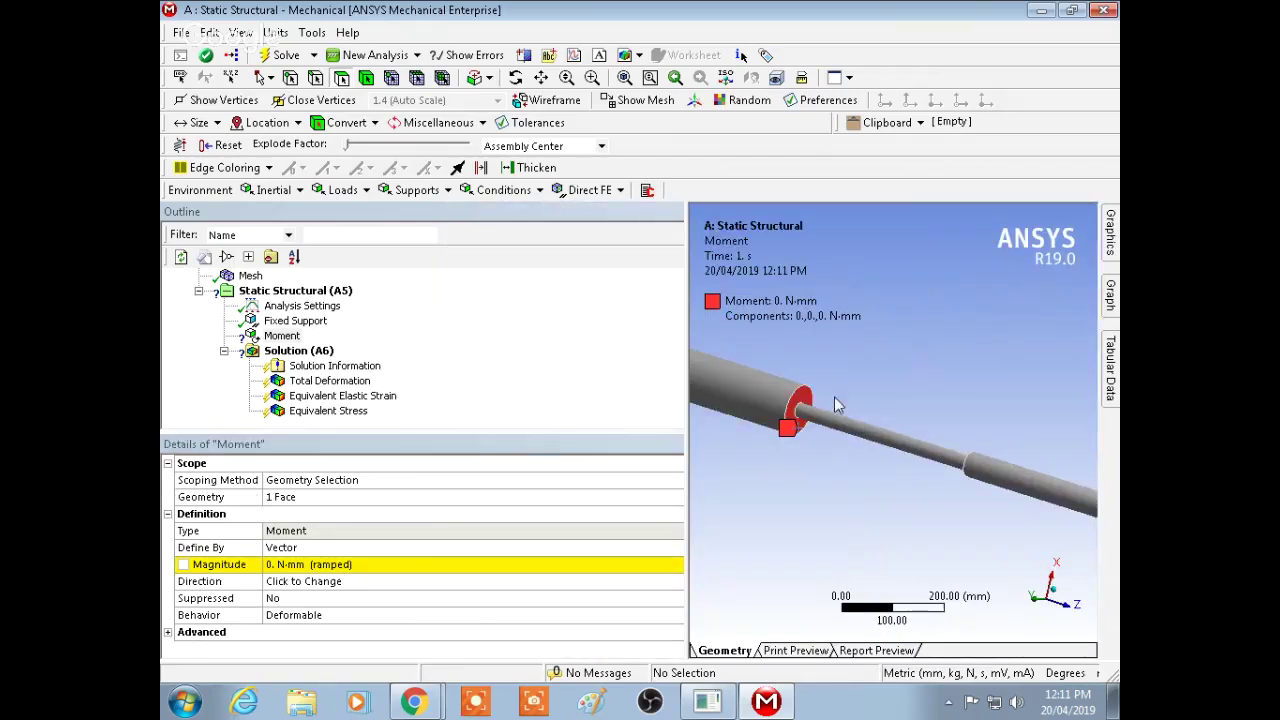
{"action": "left_click", "coordinate": [446, 500]}
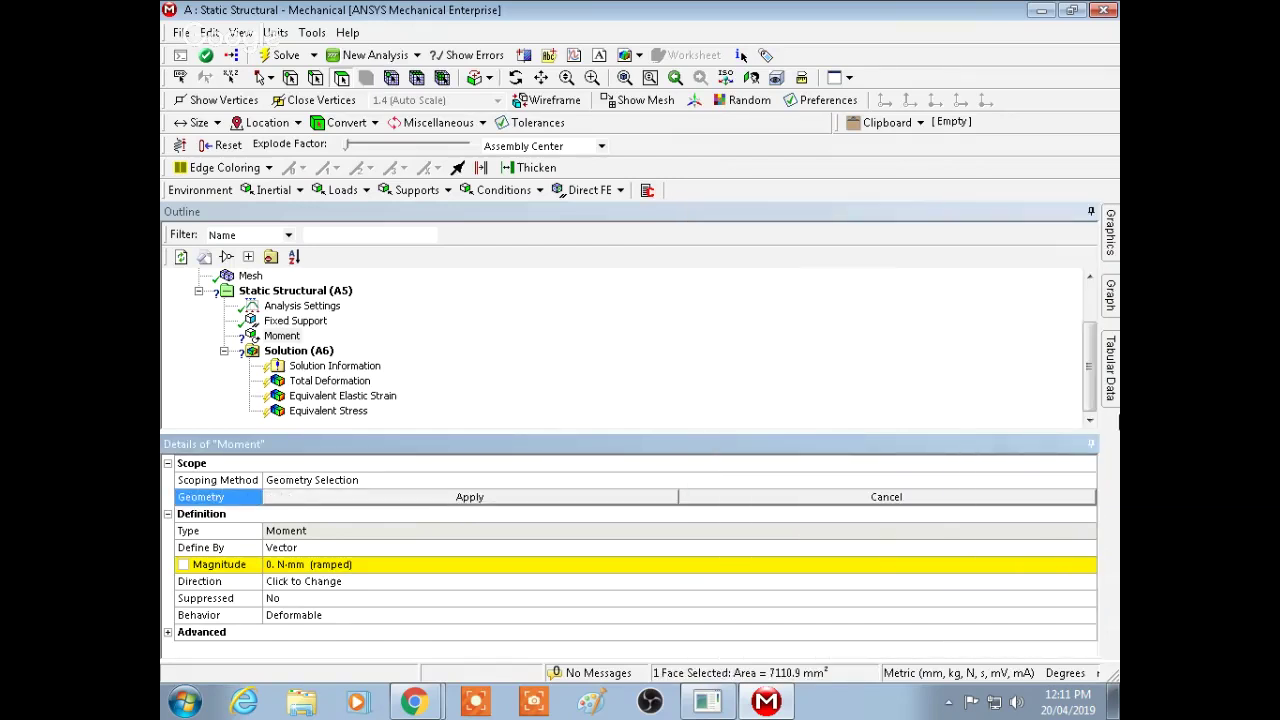
{"action": "mouse_move", "coordinate": [1110, 232]}
{"action": "left_click", "coordinate": [585, 500]}
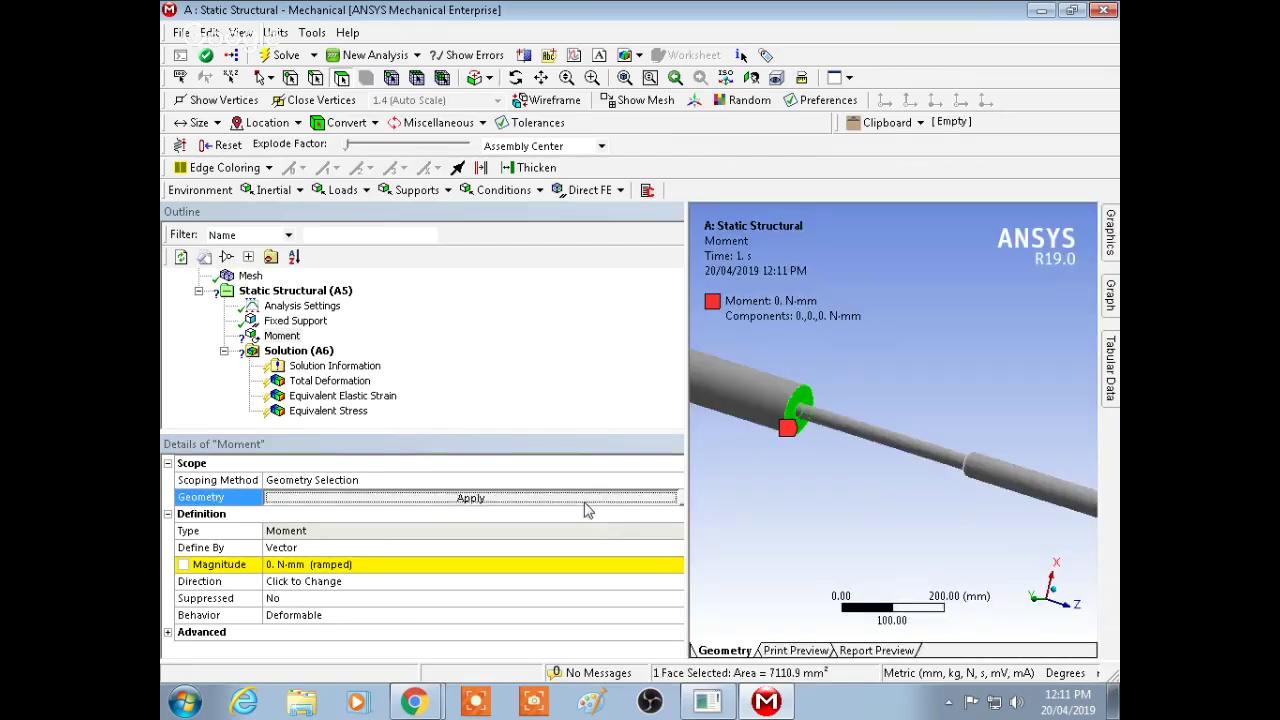
{"action": "middle_click_drag", "start_coordinate": [779, 485], "coordinate": [745, 491]}
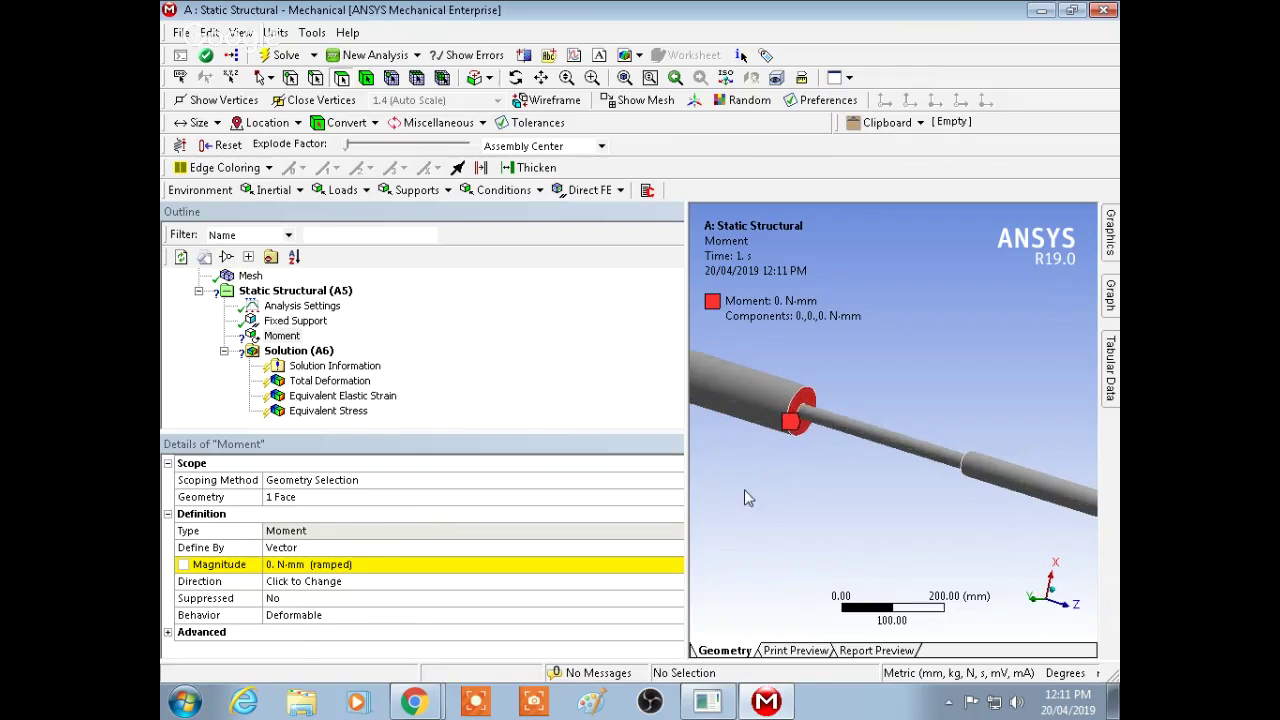
{"action": "left_click", "coordinate": [457, 565]}
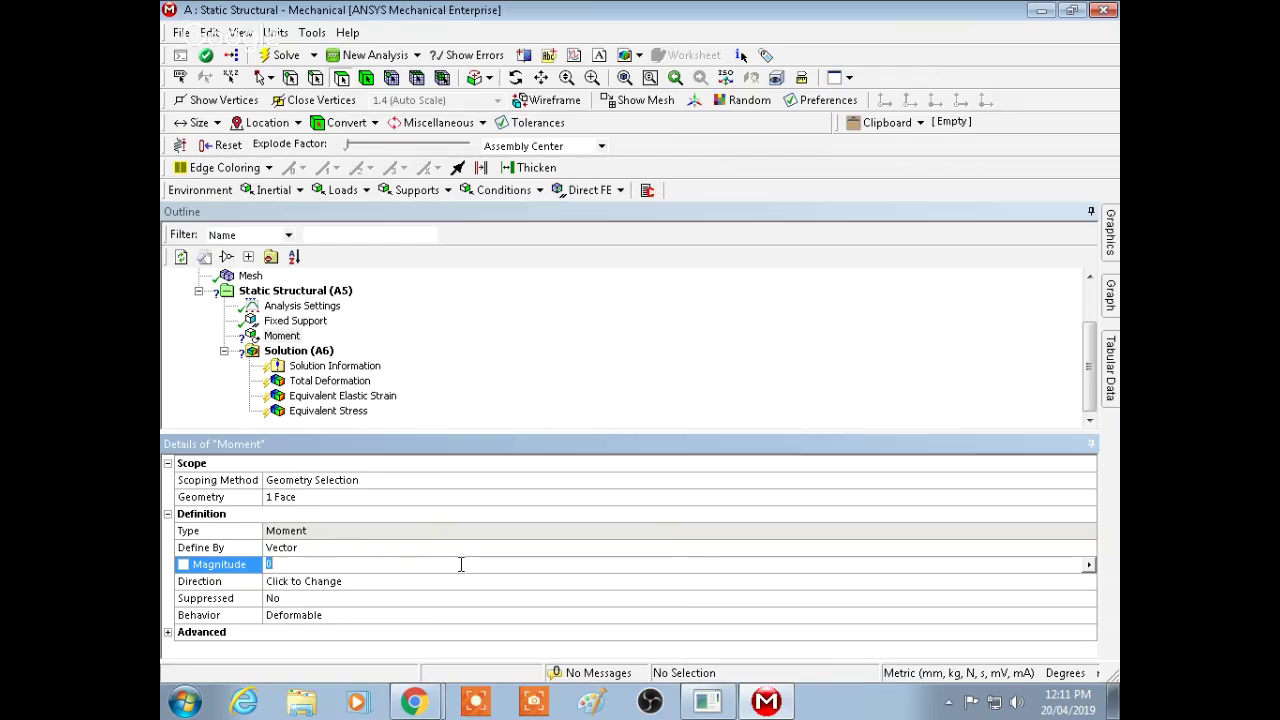
Set the Moment magnitude to 3000 N·m, switching units to Metric (m, kg, N, s, V, A)
{"action": "type", "text": "3000"}
{"action": "key", "text": "Return"}
{"action": "left_click", "coordinate": [276, 32]}
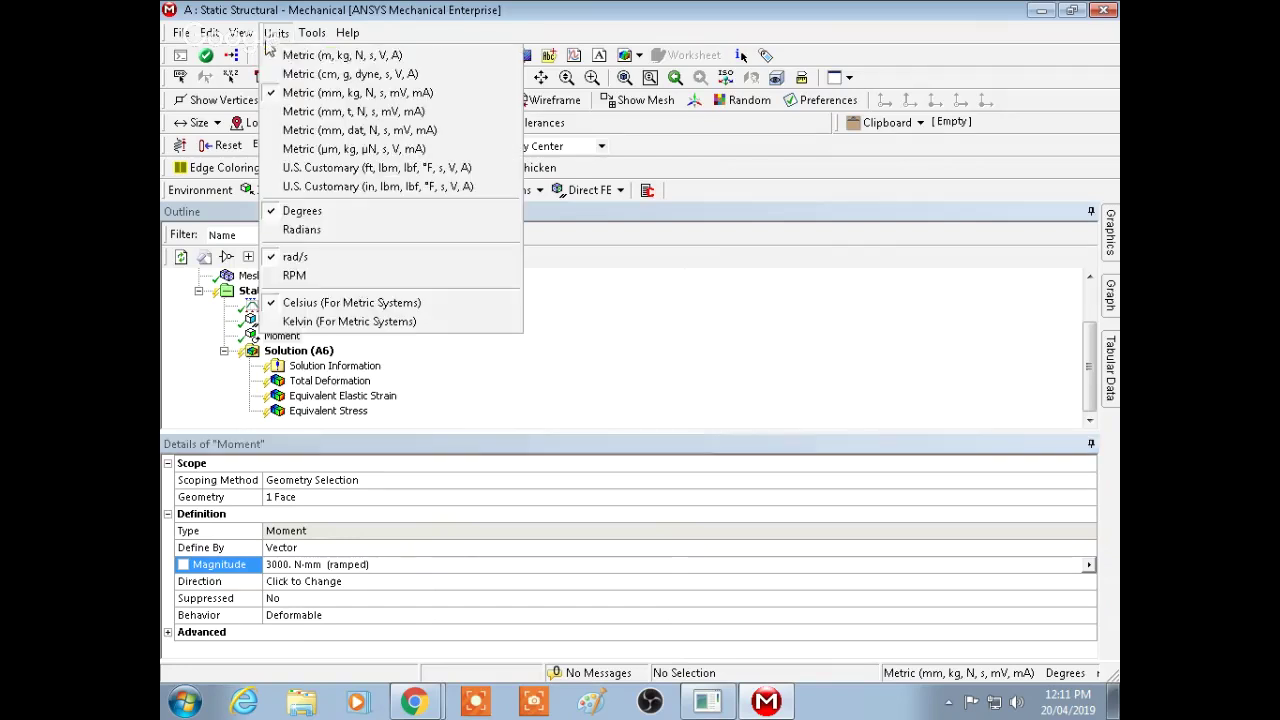
{"action": "left_click", "coordinate": [291, 57]}
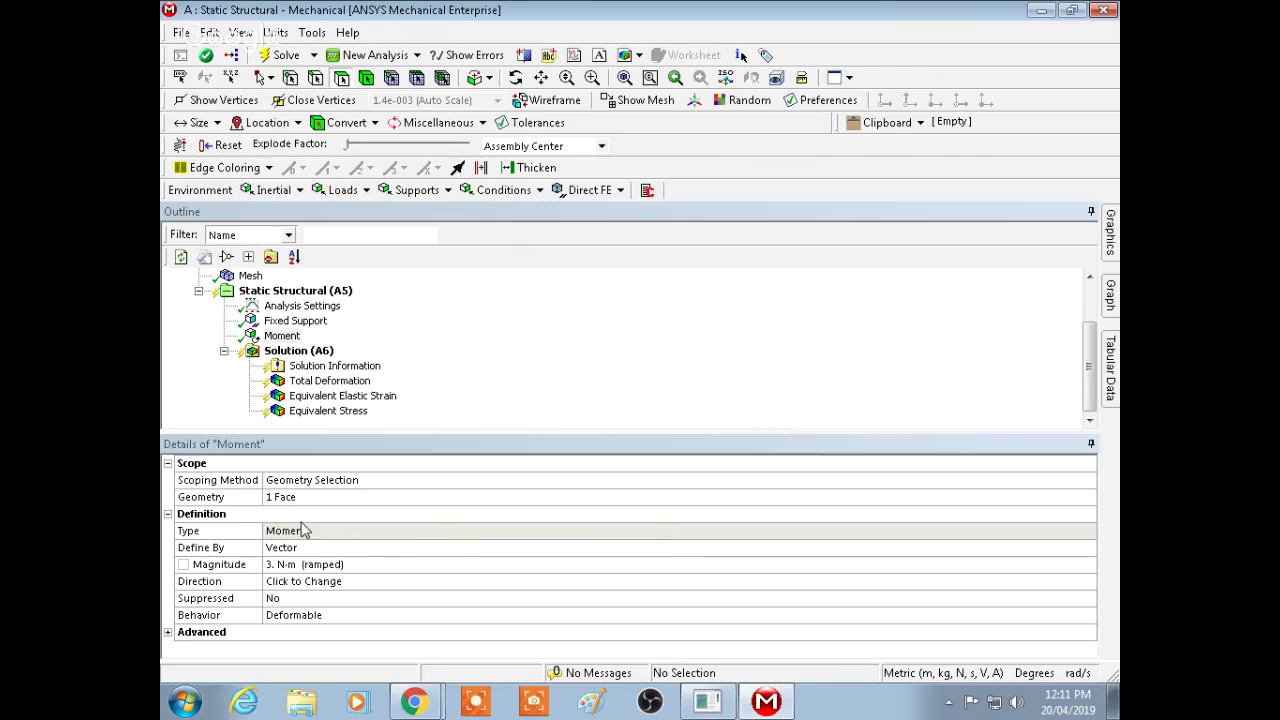
{"action": "left_click", "coordinate": [341, 566]}
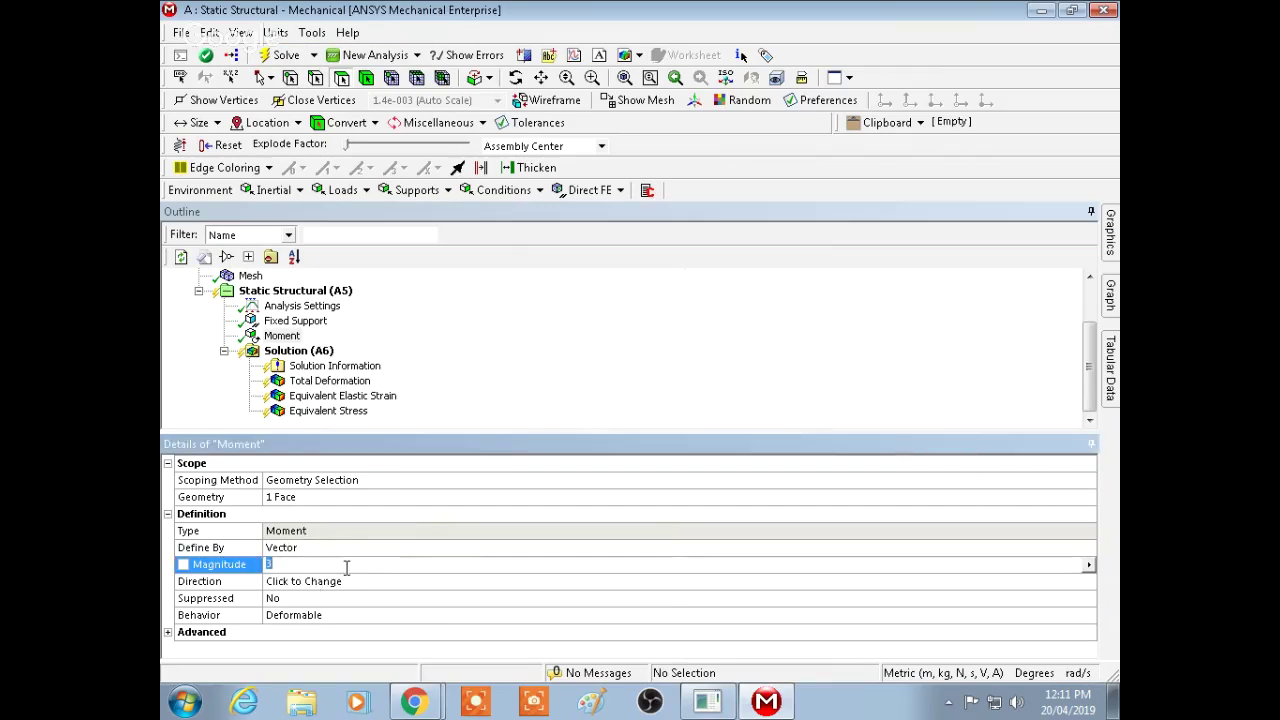
{"action": "key", "text": "Return"}
Define the Moment's direction on the face and apply it
{"action": "left_click", "coordinate": [318, 583]}
{"action": "mouse_move", "coordinate": [1112, 215]}
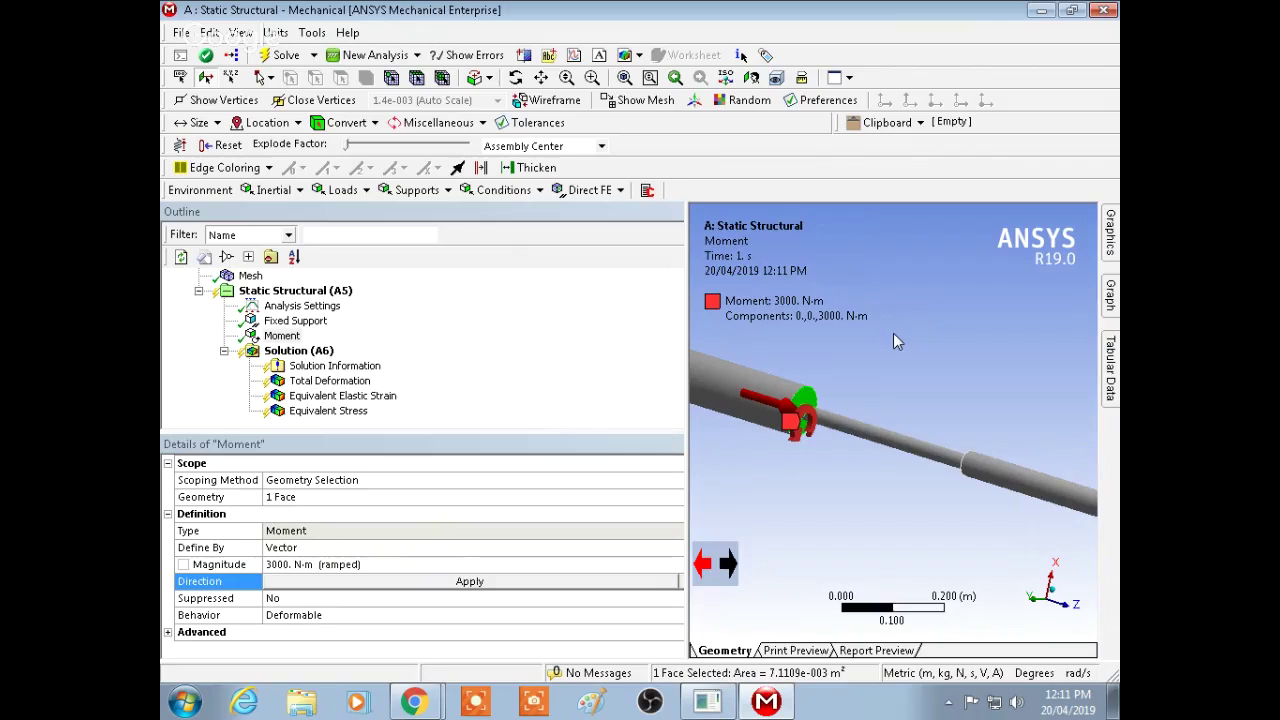
{"action": "mouse_move", "coordinate": [893, 338]}
{"action": "middle_mouse_down"}
{"action": "mouse_move", "coordinate": [937, 349]}
{"action": "mouse_move", "coordinate": [893, 341]}
{"action": "middle_mouse_up"}
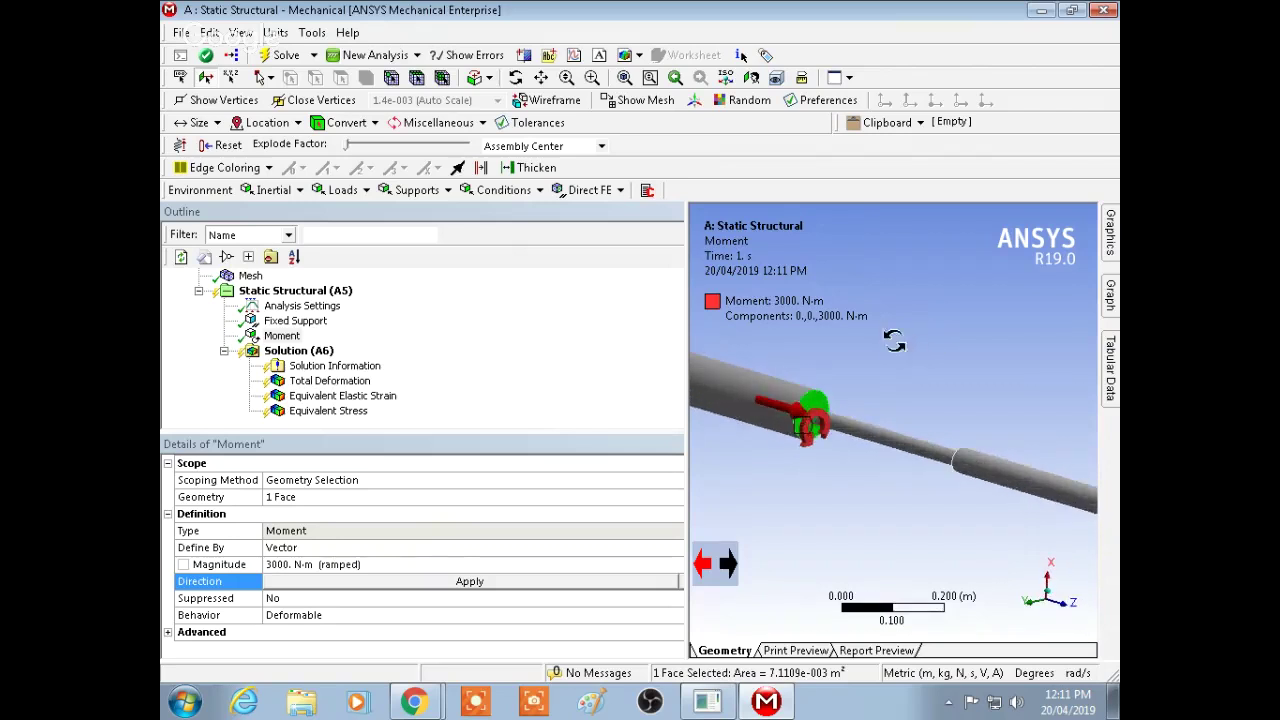
{"action": "left_click", "coordinate": [588, 583]}
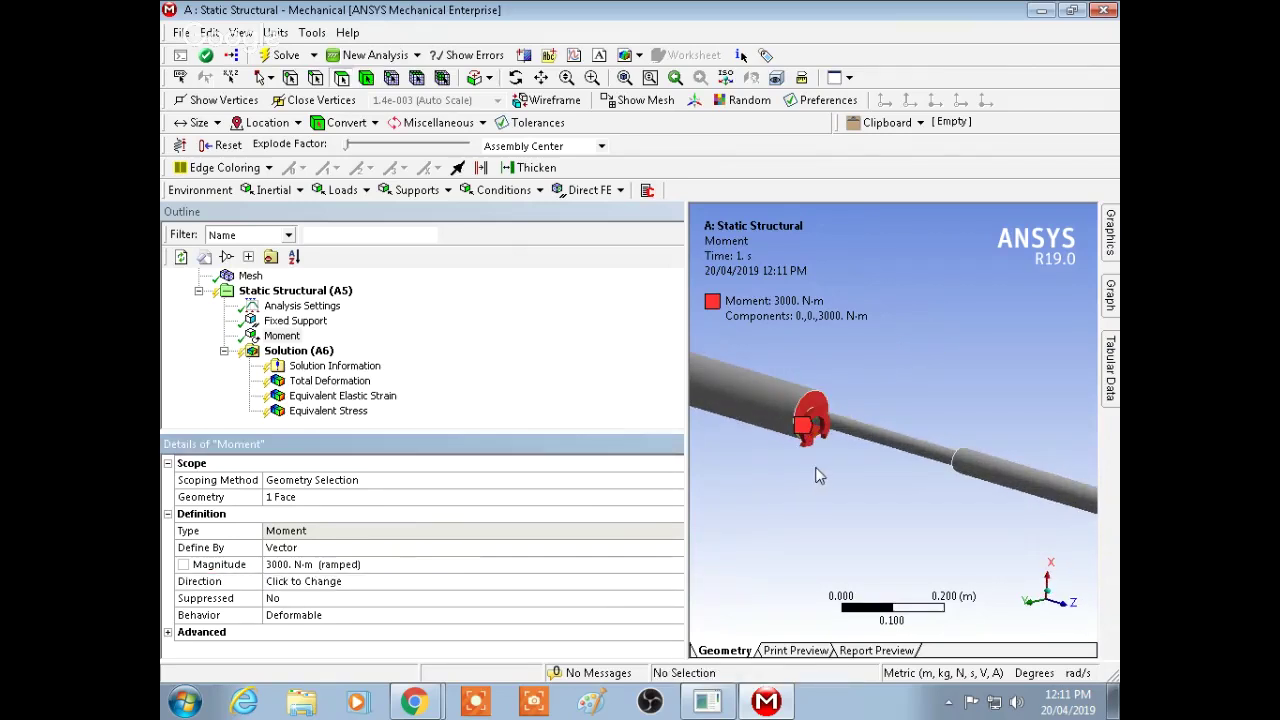
{"action": "middle_click_drag", "start_coordinate": [821, 475], "coordinate": [958, 453]}
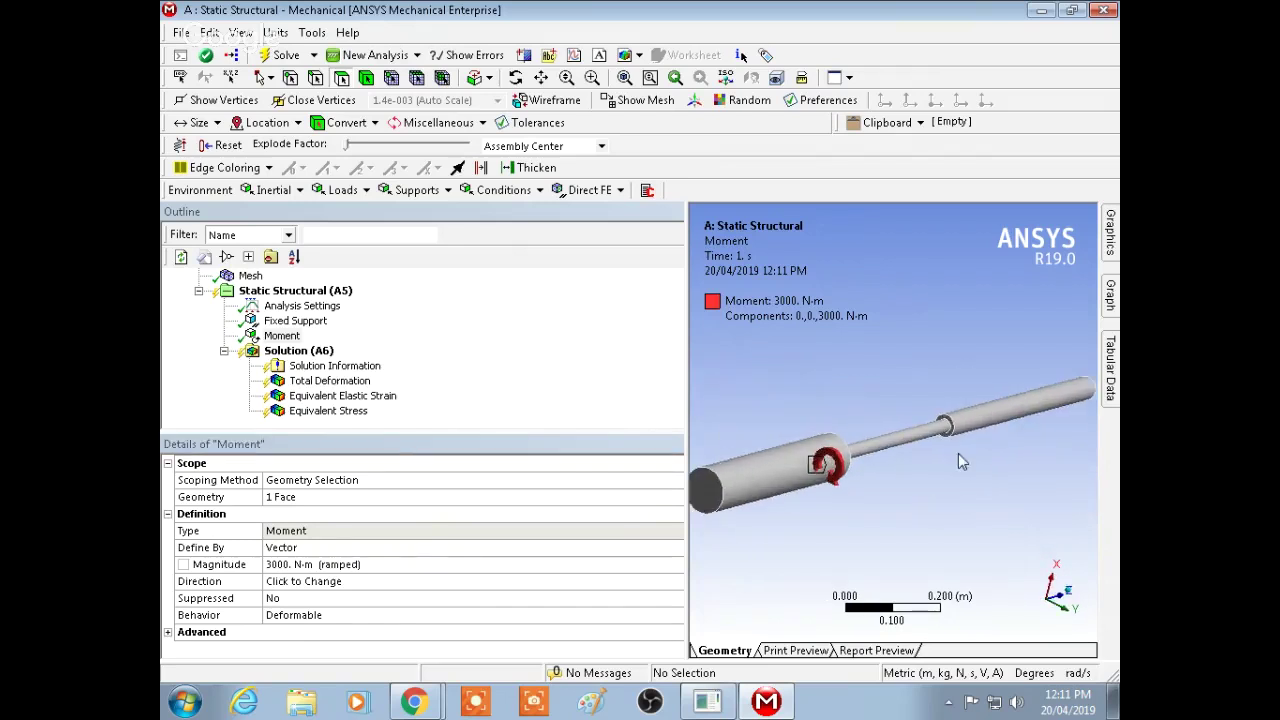
{"action": "scroll", "coordinate": [958, 453], "scroll_direction": "up", "scroll_amount": 3}
{"action": "scroll", "coordinate": [899, 385], "scroll_direction": "up", "scroll_amount": 3}
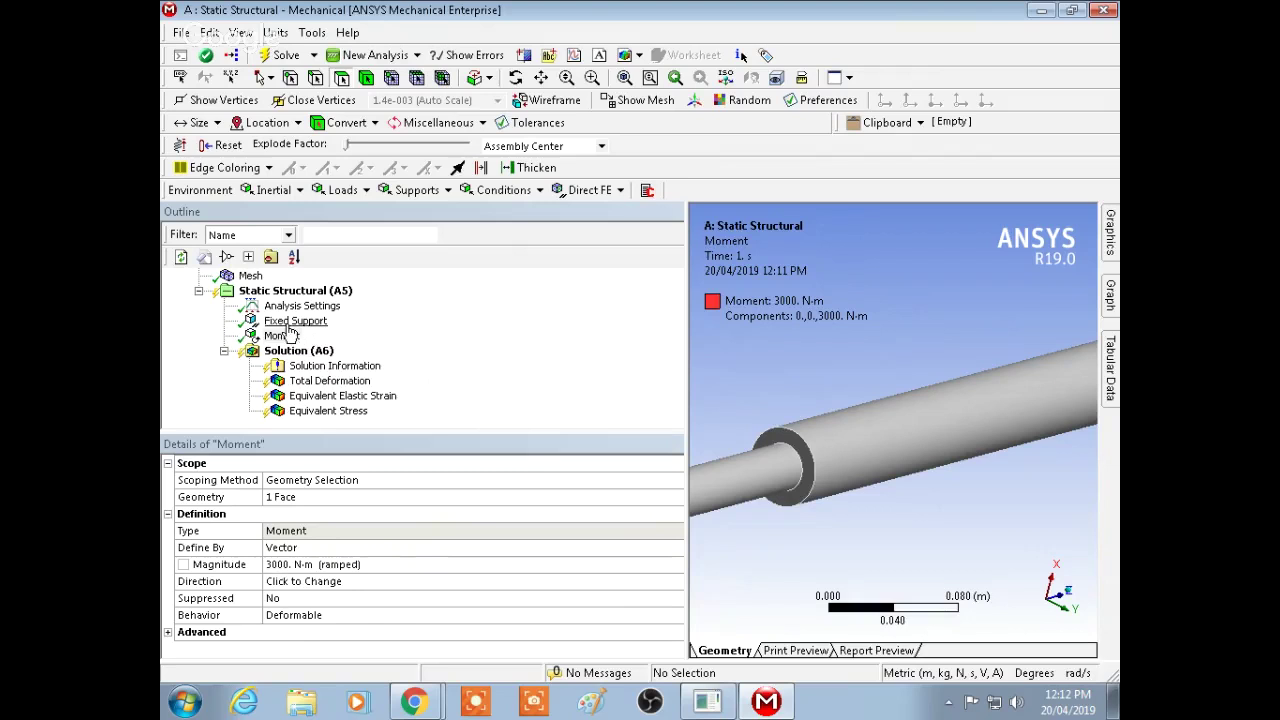
{"action": "right_click", "coordinate": [292, 291]}
{"action": "mouse_move", "coordinate": [460, 300]}
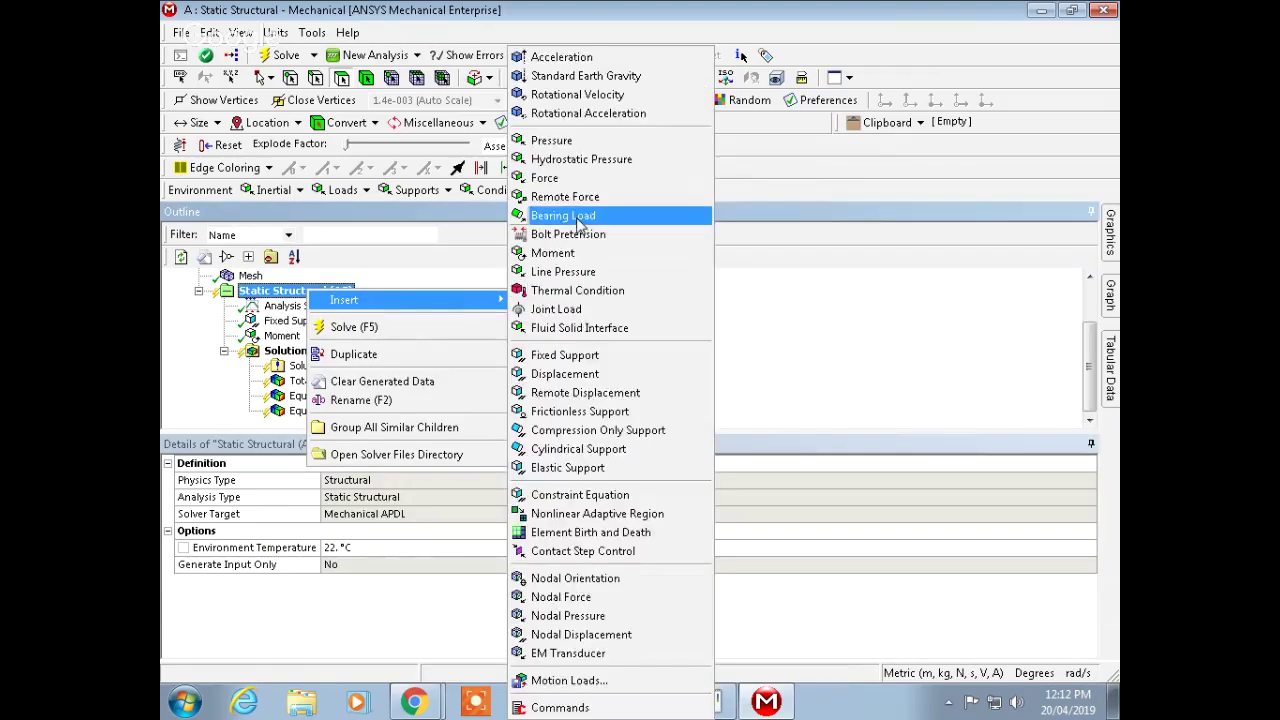
Insert a second moment on the tube's end face with a 2000 N·m magnitude
{"action": "left_click", "coordinate": [585, 256]}
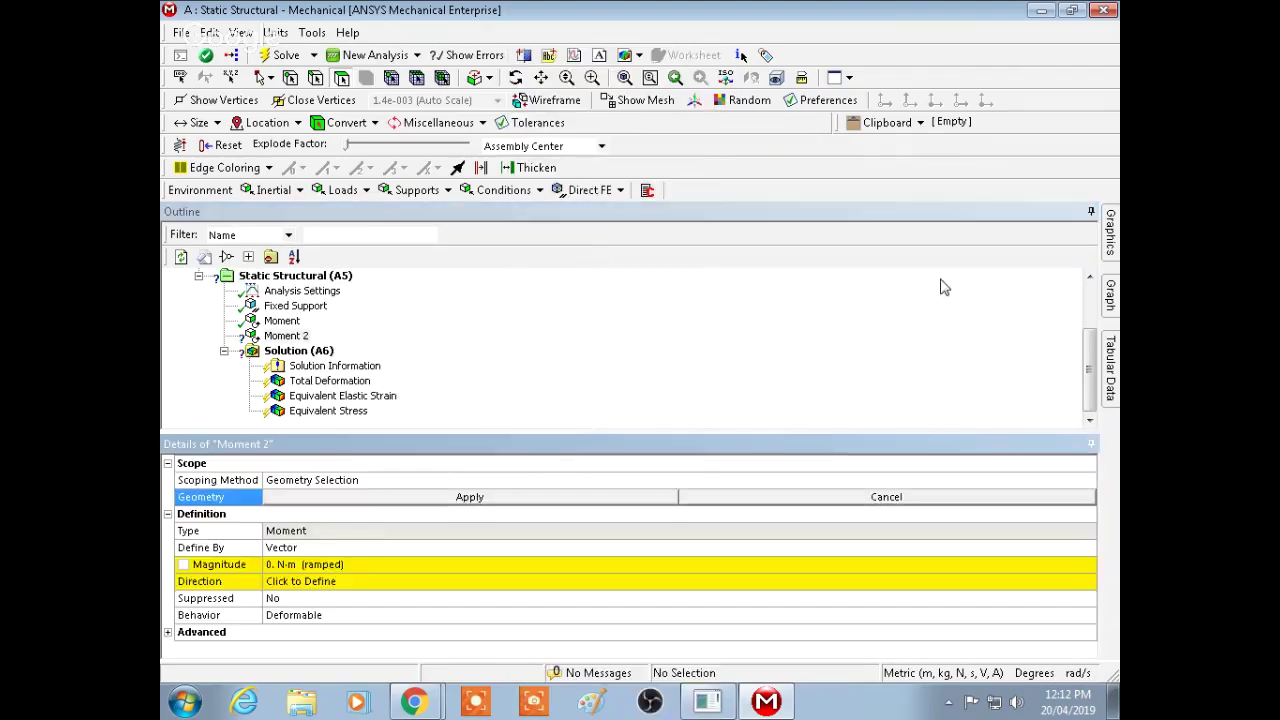
{"action": "left_click", "coordinate": [812, 492]}
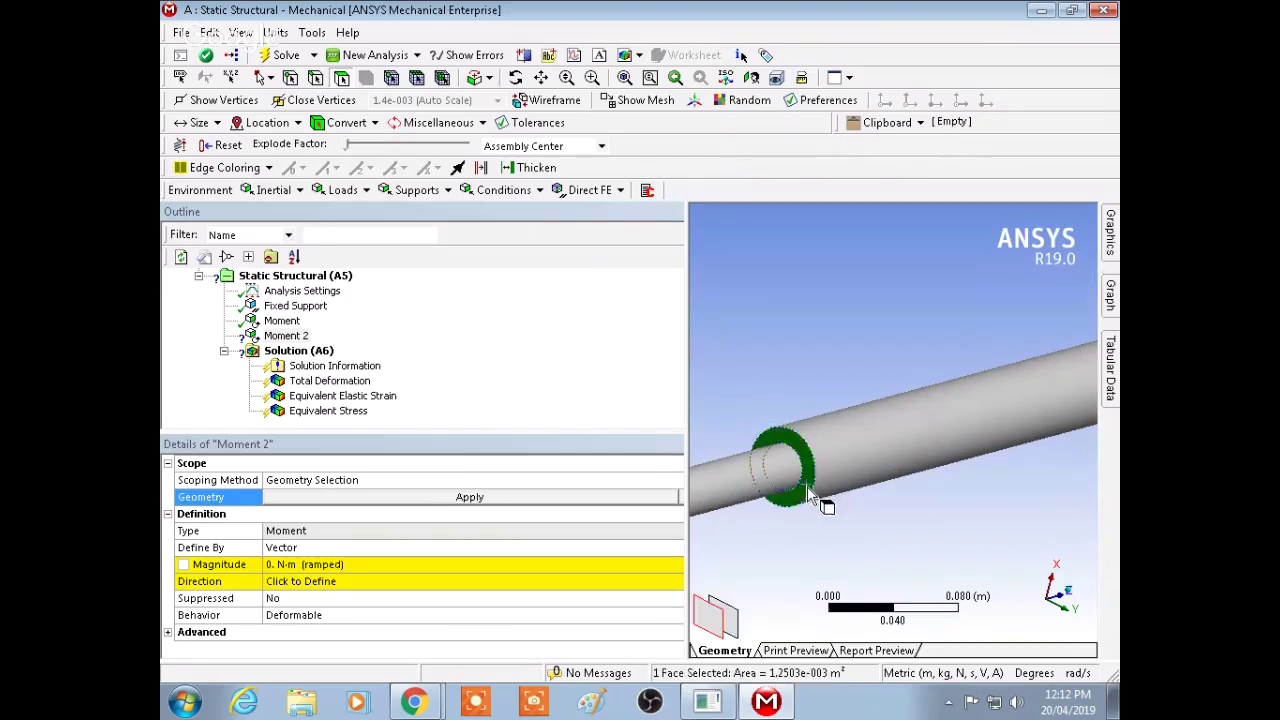
{"action": "left_click", "coordinate": [463, 497]}
{"action": "left_click", "coordinate": [432, 563]}
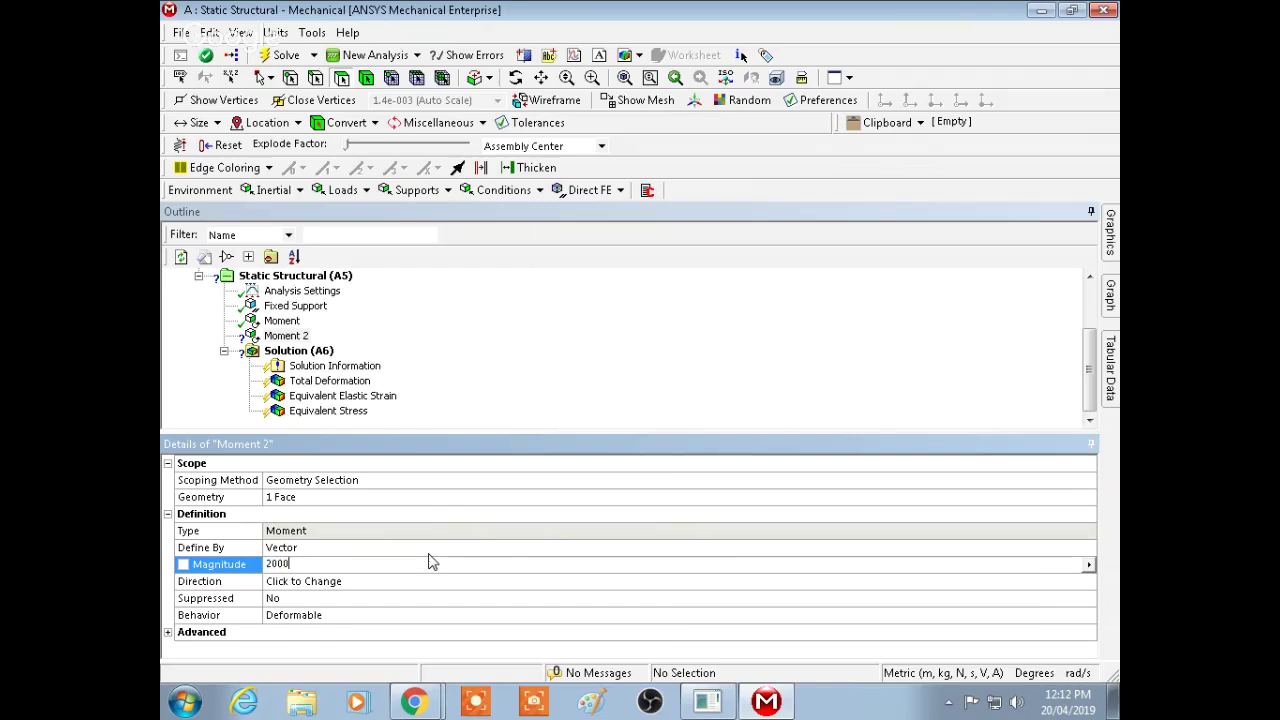
{"action": "type", "text": "2000"}
{"action": "key", "text": "Return"}
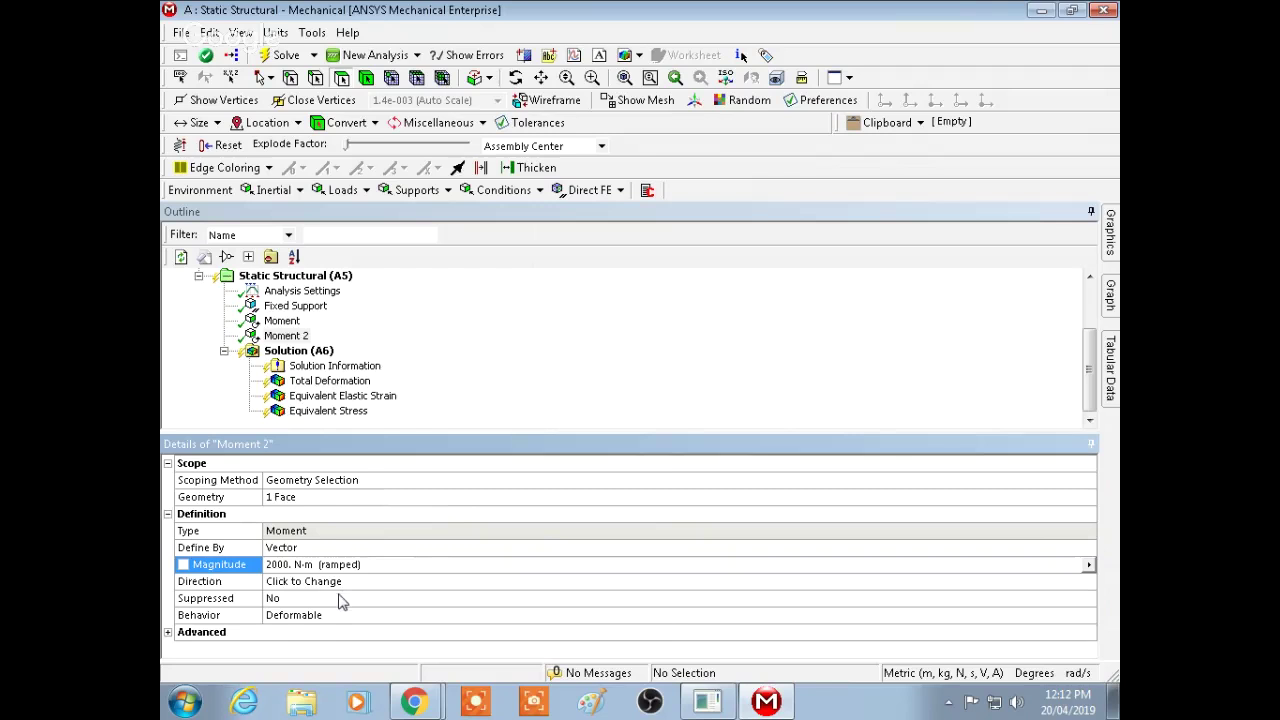
Reverse the moment's direction so it acts as +2000 N·m about Z
{"action": "mouse_move", "coordinate": [1110, 232]}
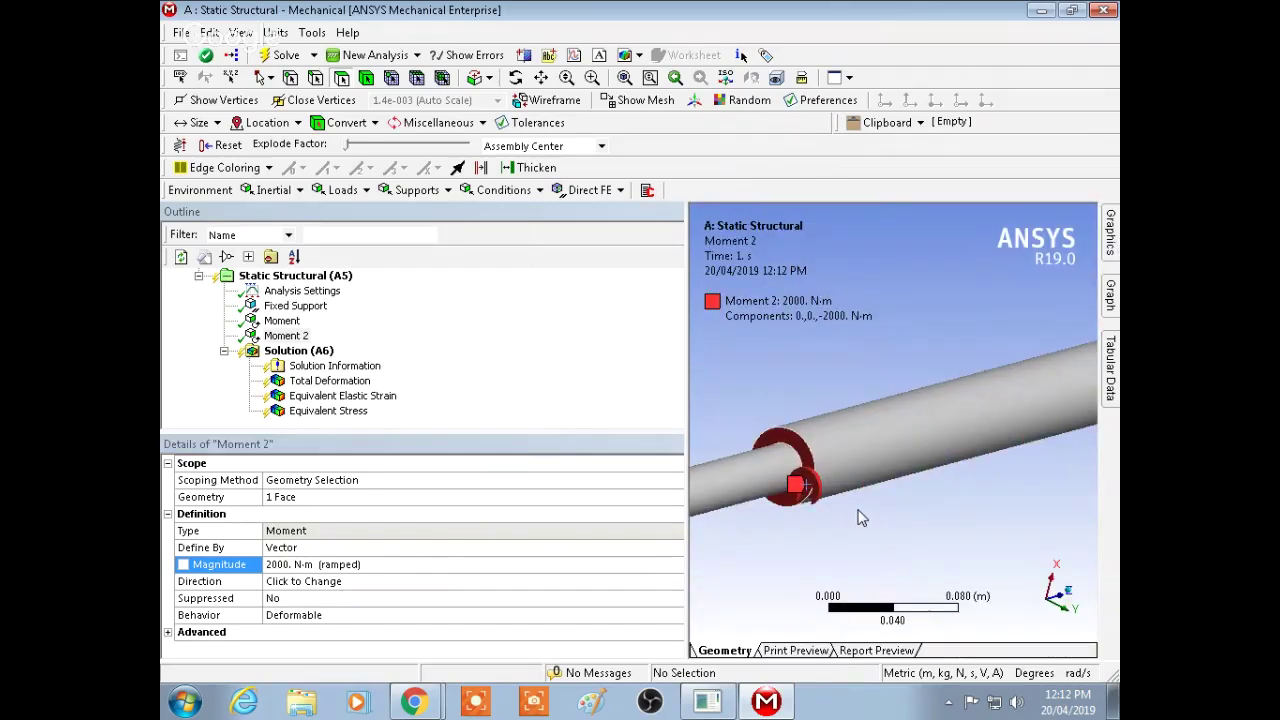
{"action": "scroll", "coordinate": [862, 515], "scroll_direction": "up", "scroll_amount": 2}
{"action": "scroll", "coordinate": [862, 511], "scroll_direction": "down", "scroll_amount": 2}
{"action": "scroll", "coordinate": [862, 511], "scroll_direction": "up", "scroll_amount": 2}
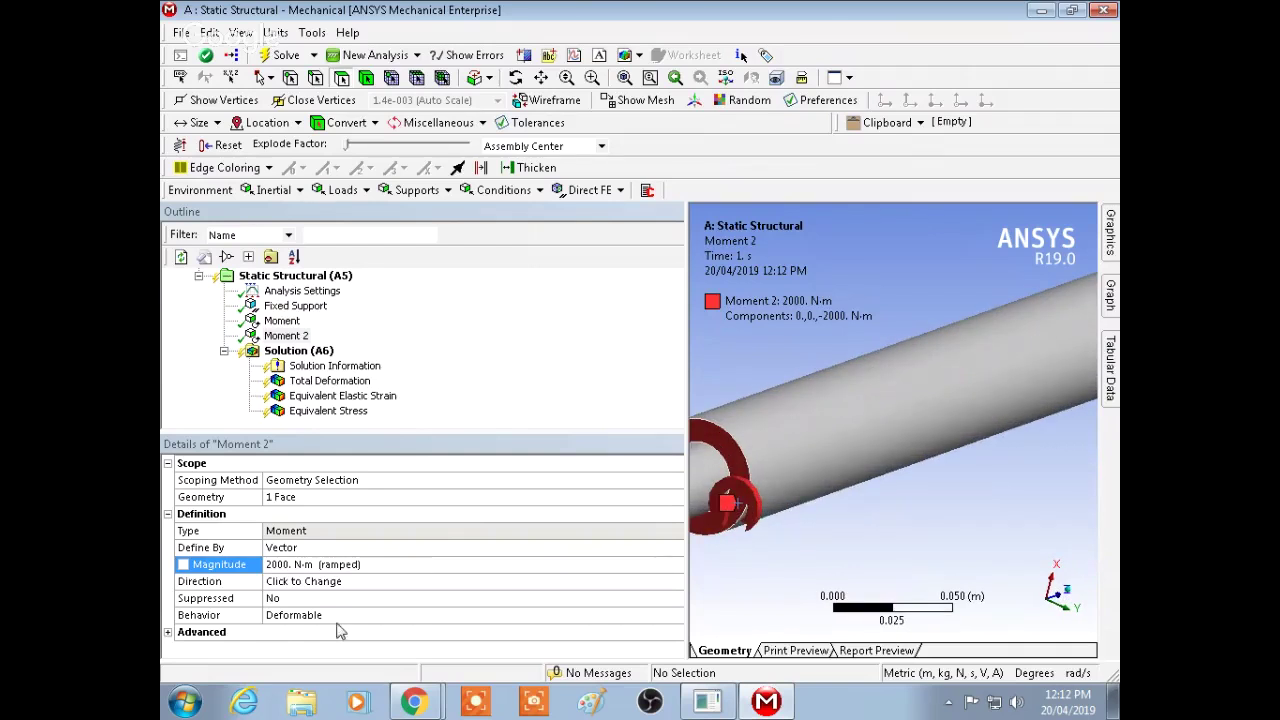
{"action": "left_click", "coordinate": [306, 582]}
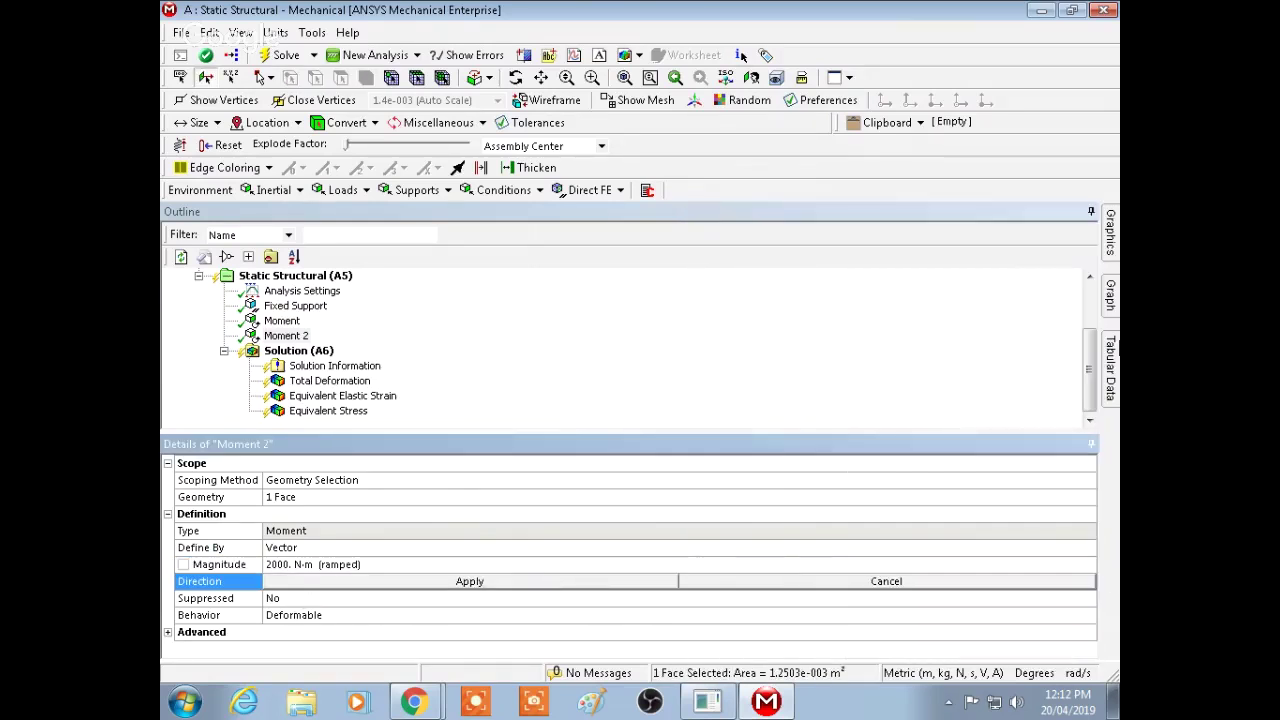
{"action": "mouse_move", "coordinate": [1112, 255]}
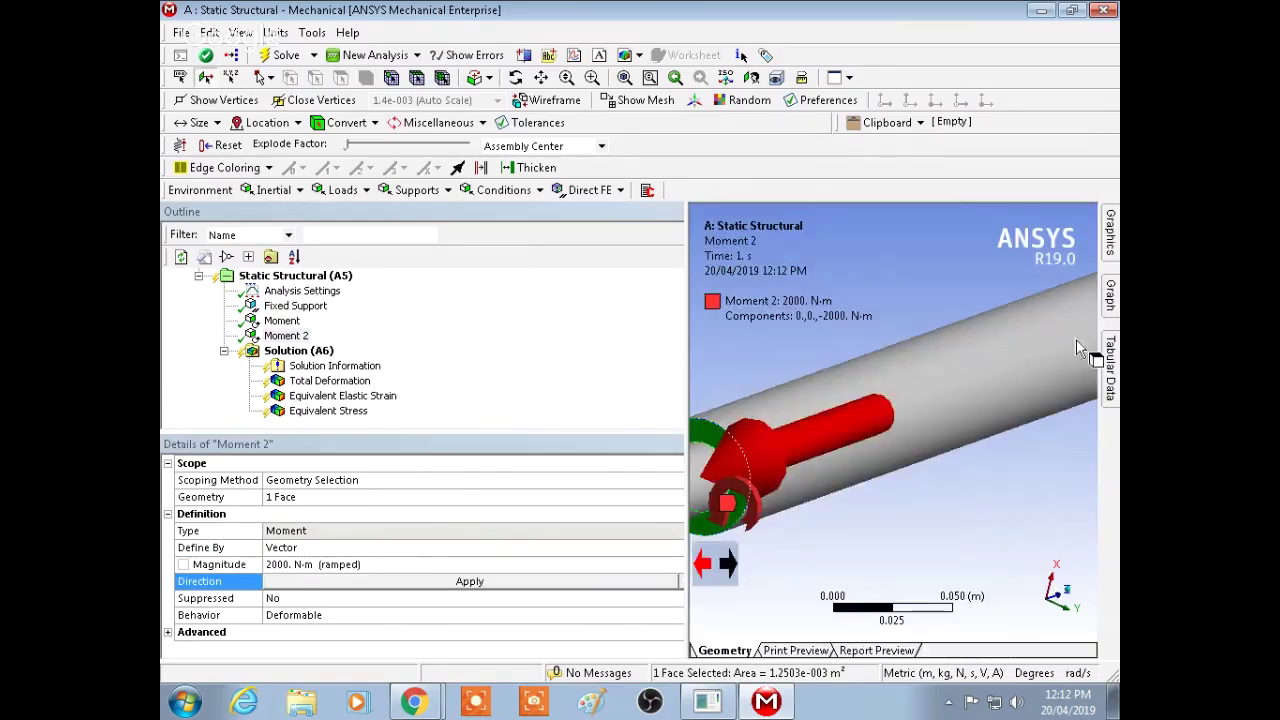
{"action": "left_click", "coordinate": [417, 584]}
Rotate and zoom the shaft view, then bring up the Solution menu
{"action": "middle_click_drag", "start_coordinate": [870, 508], "coordinate": [980, 495]}
{"action": "scroll", "coordinate": [978, 494], "scroll_direction": "down", "scroll_amount": 2}
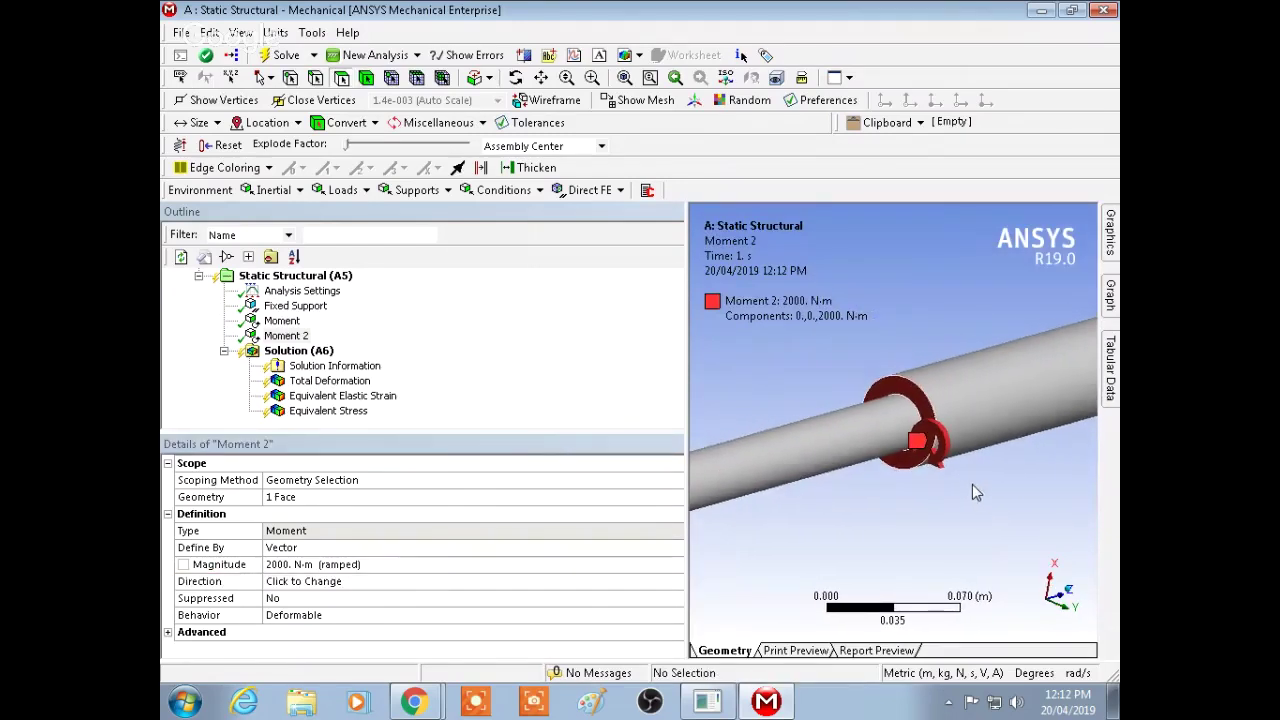
{"action": "scroll", "coordinate": [972, 488], "scroll_direction": "down", "scroll_amount": 4}
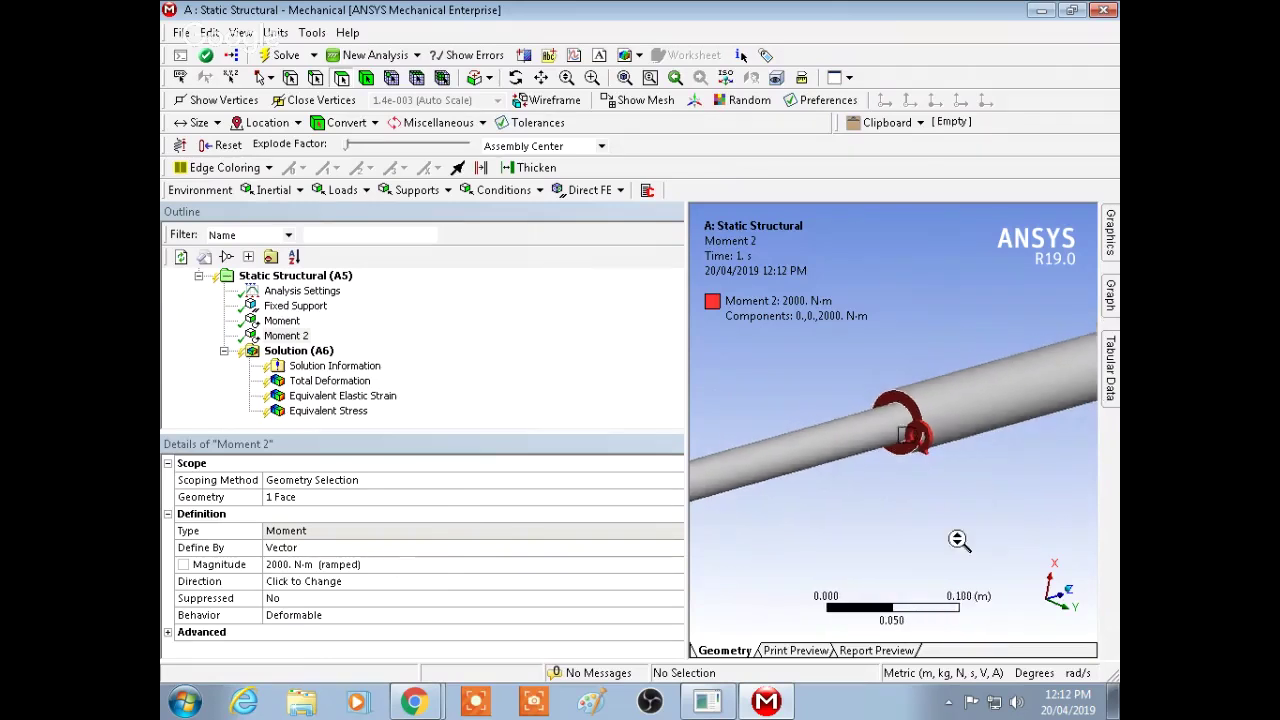
{"action": "right_click", "coordinate": [297, 351]}
Solve the analysis and display the Total Deformation result
{"action": "left_click", "coordinate": [345, 394]}
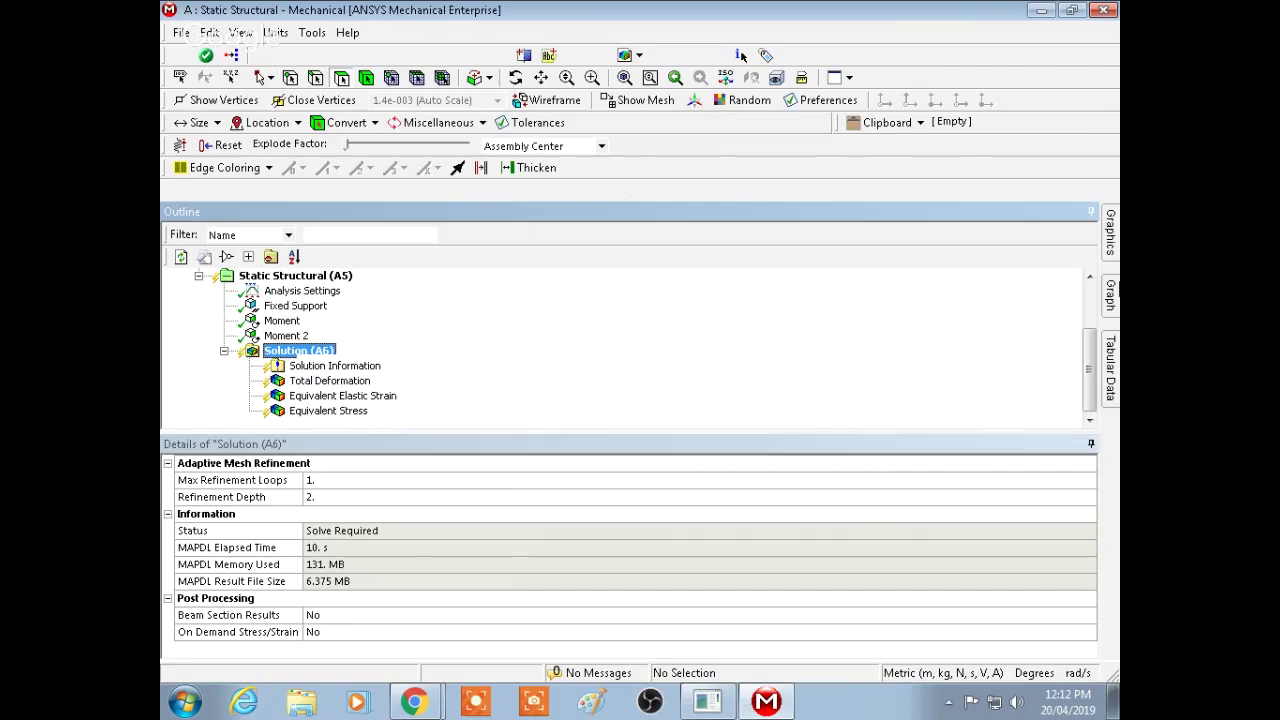
{"action": "mouse_move", "coordinate": [1114, 254]}
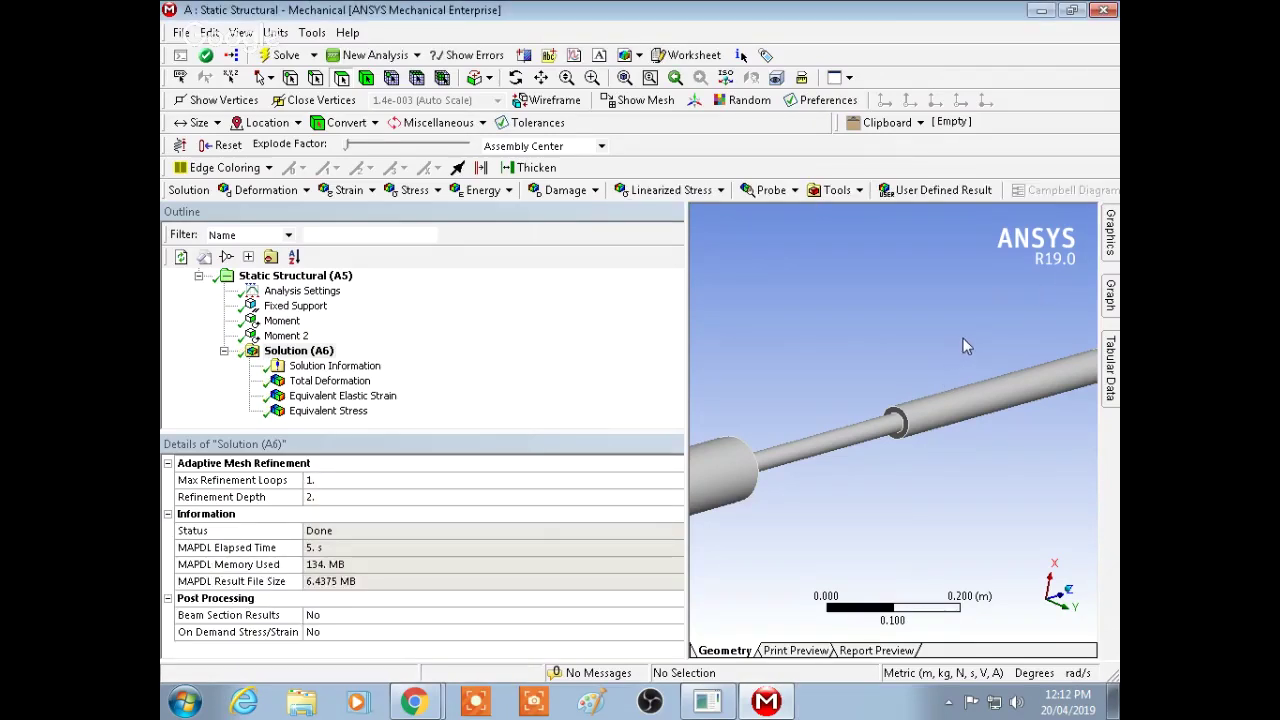
{"action": "scroll", "coordinate": [970, 336], "scroll_direction": "up", "scroll_amount": 2}
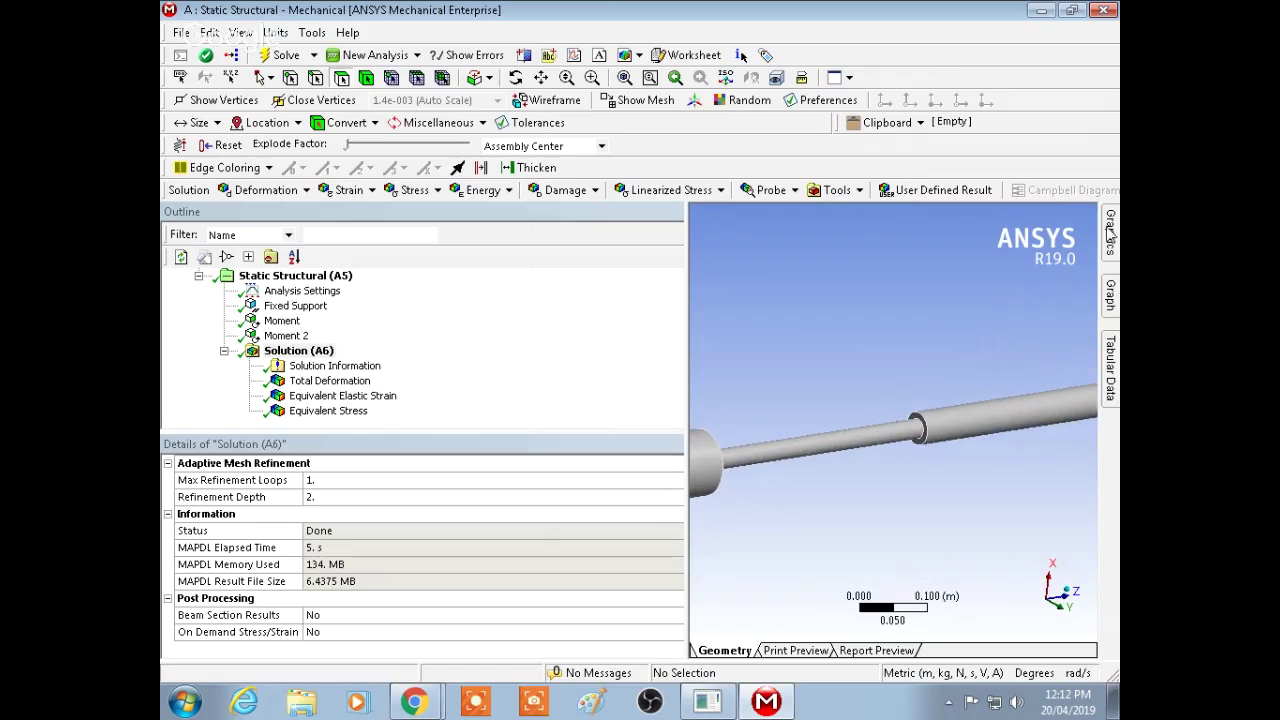
{"action": "left_click", "coordinate": [312, 381]}
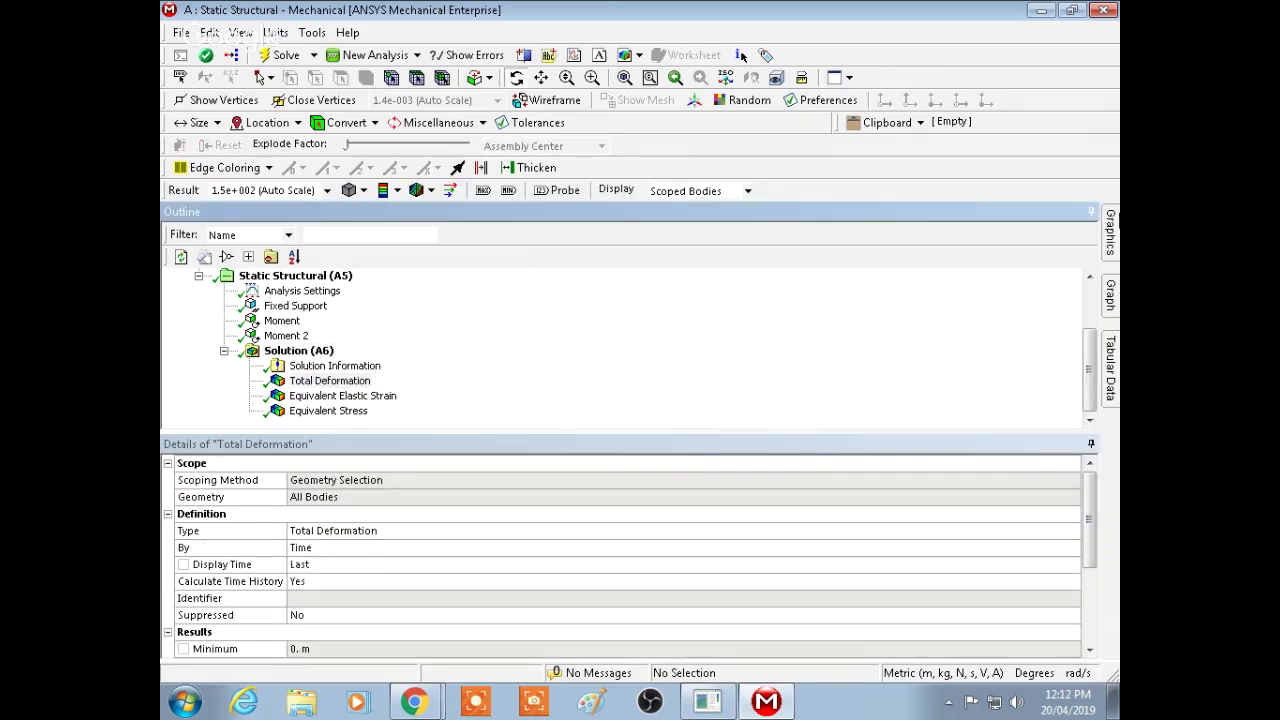
Orbit and zoom the deformed shaft to a horizontal view showing the 0.00046569 m maximum
{"action": "middle_click_drag", "start_coordinate": [938, 354], "coordinate": [947, 392]}
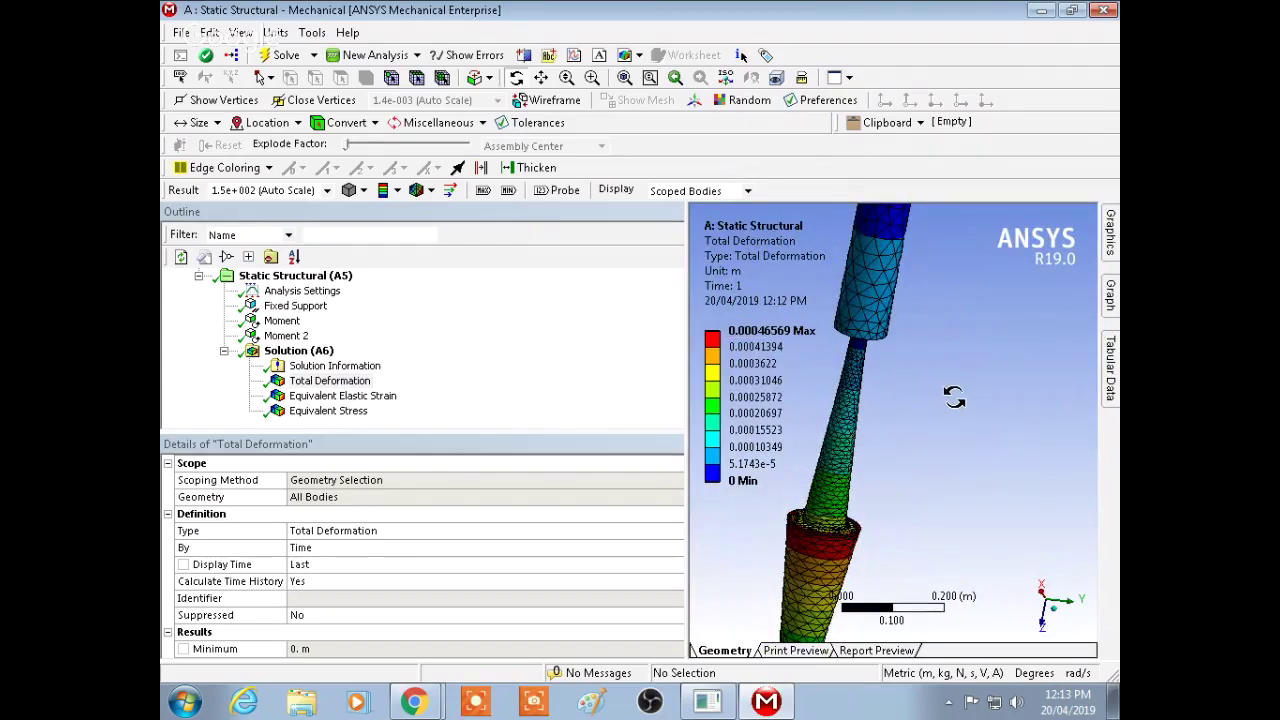
{"action": "middle_click_drag", "start_coordinate": [954, 397], "coordinate": [856, 504]}
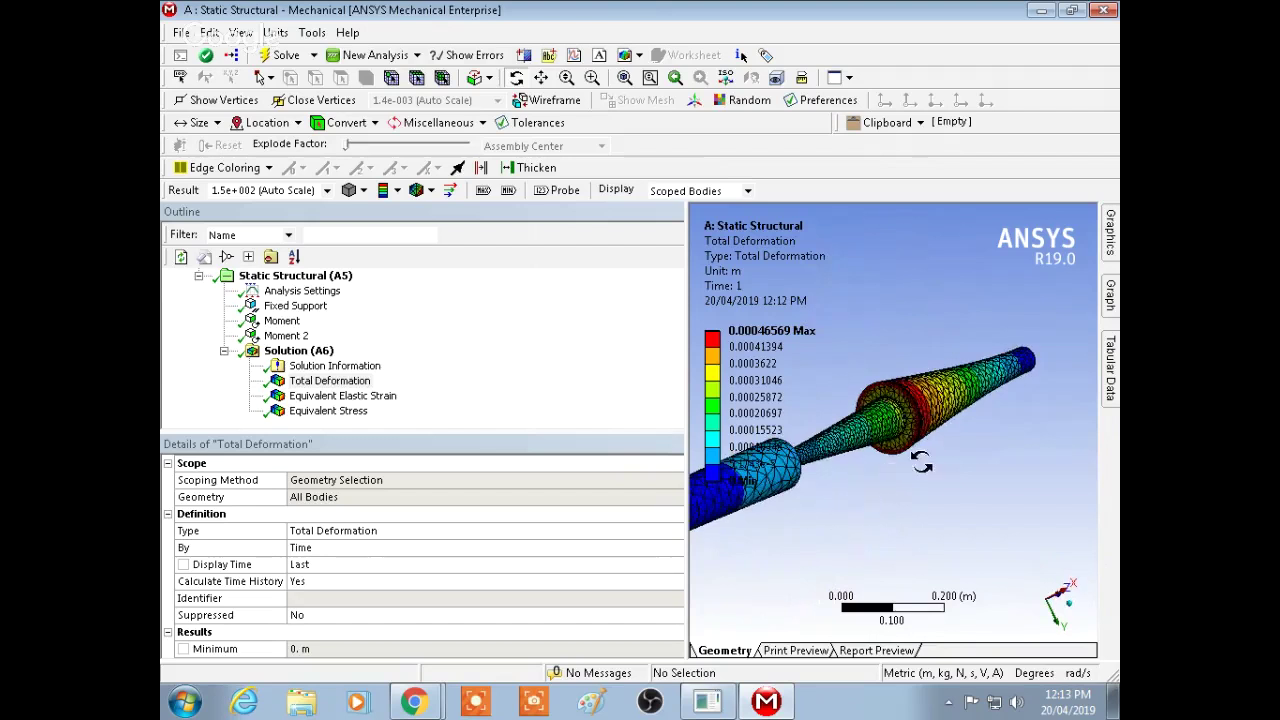
{"action": "scroll", "coordinate": [933, 452], "scroll_direction": "down", "scroll_amount": 2}
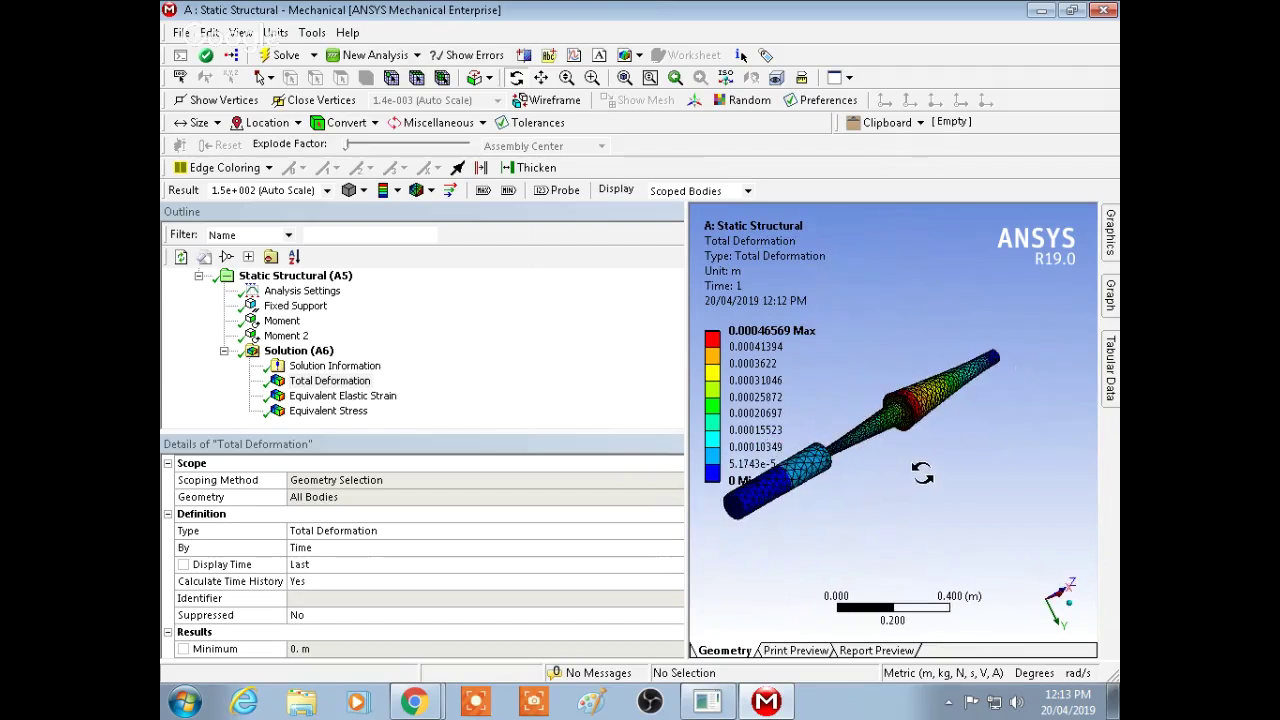
{"action": "scroll", "coordinate": [930, 462], "scroll_direction": "down", "scroll_amount": 2}
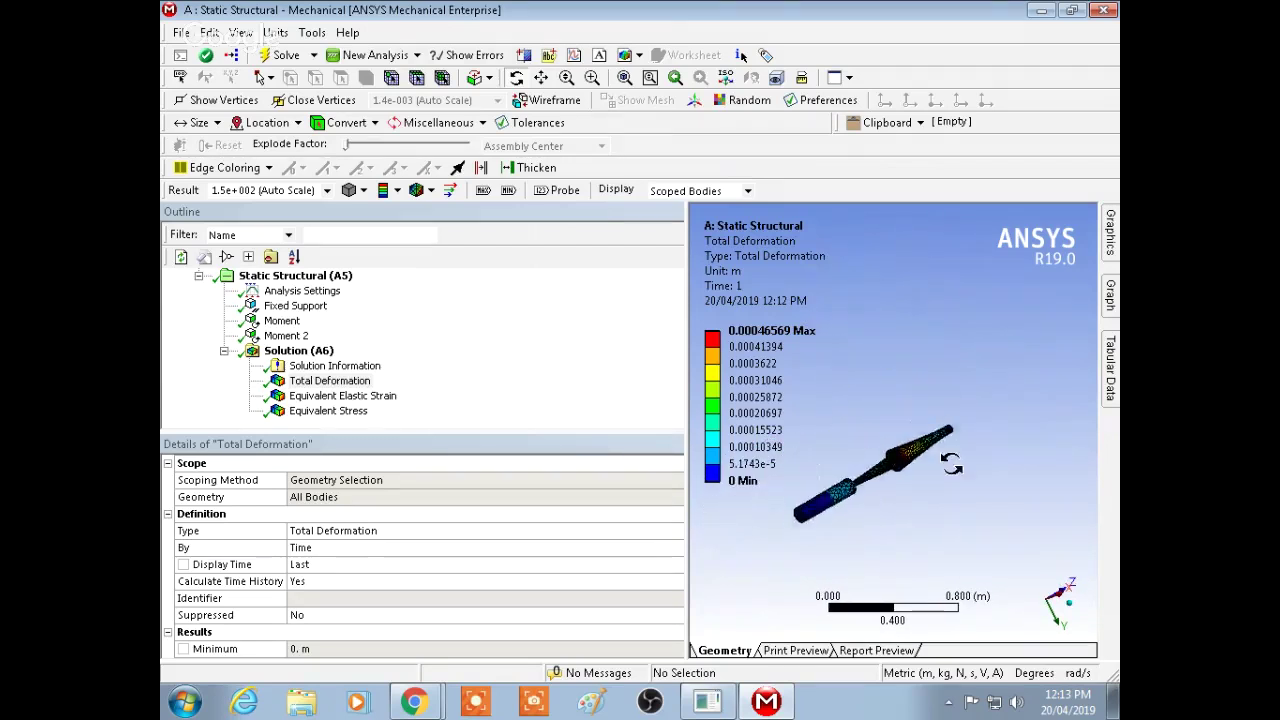
{"action": "scroll", "coordinate": [922, 468], "scroll_direction": "up", "scroll_amount": 5}
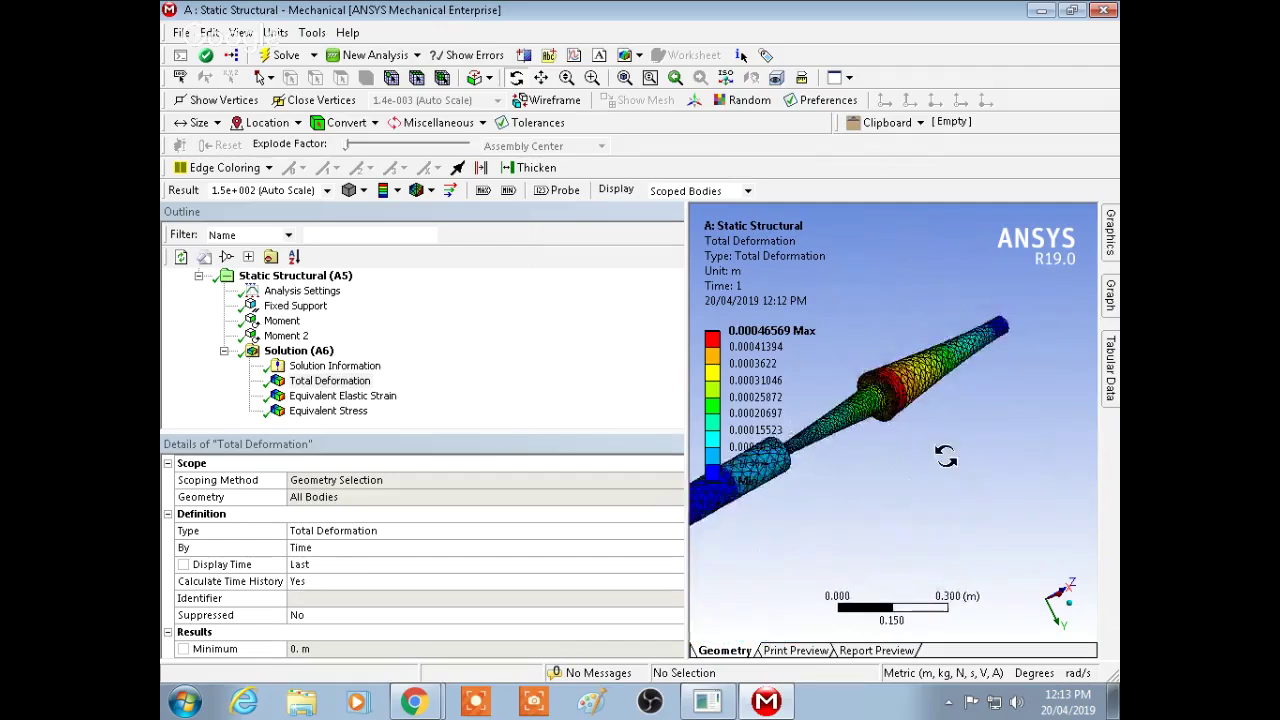
{"action": "middle_click_drag", "start_coordinate": [913, 285], "coordinate": [912, 340]}
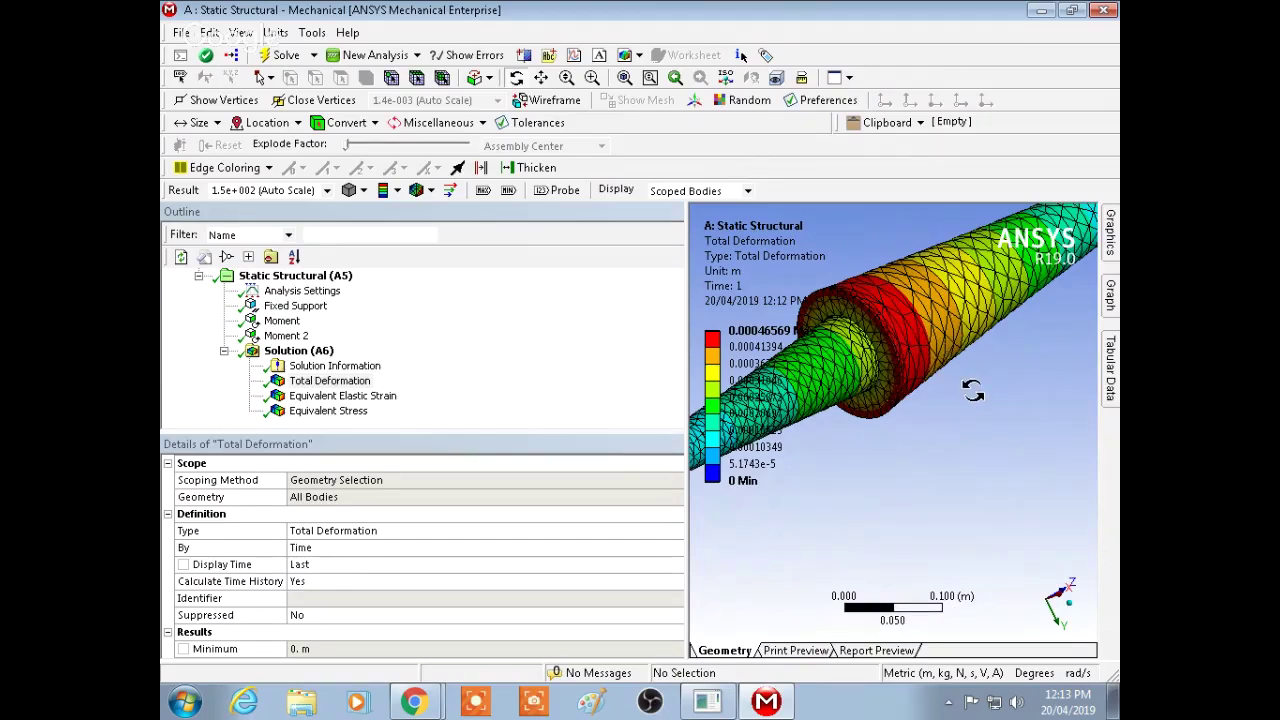
{"action": "middle_click_drag", "start_coordinate": [972, 387], "coordinate": [1023, 490]}
{"action": "scroll", "coordinate": [1023, 490], "scroll_direction": "down", "scroll_amount": 3}
{"action": "scroll", "coordinate": [1023, 490], "scroll_direction": "down", "scroll_amount": 2}
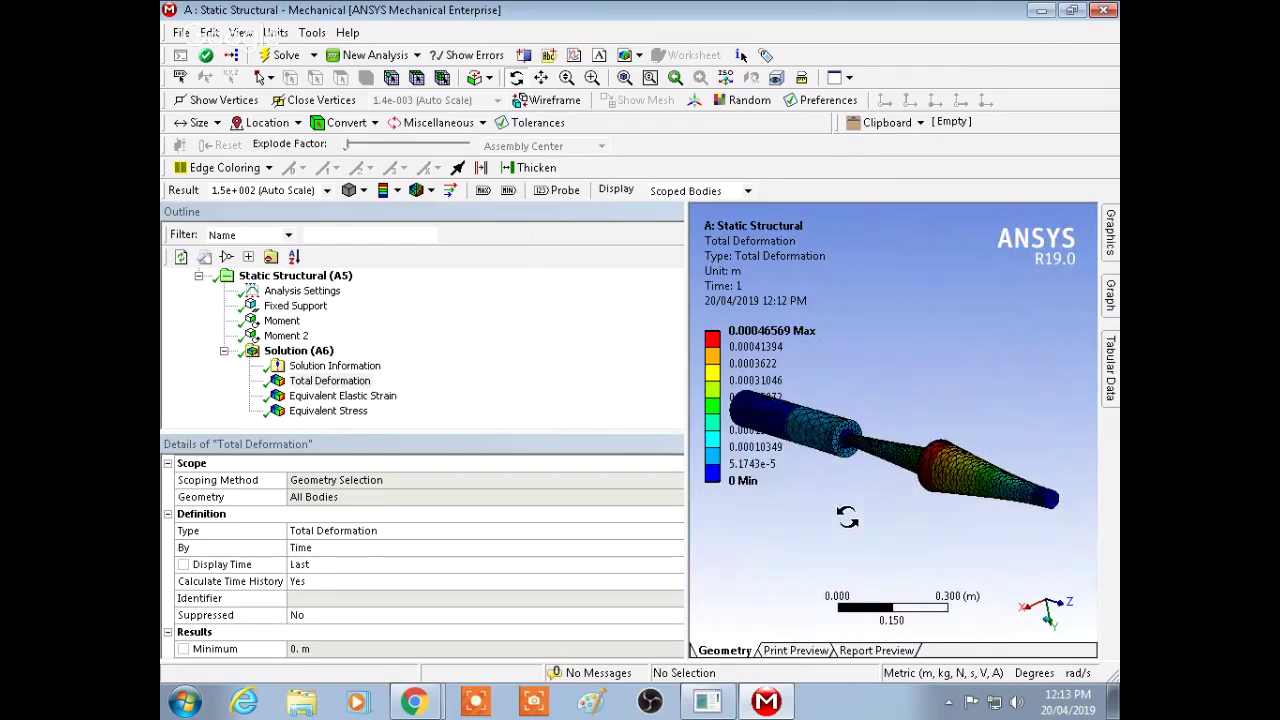
{"action": "middle_click_drag", "start_coordinate": [845, 515], "coordinate": [935, 520]}
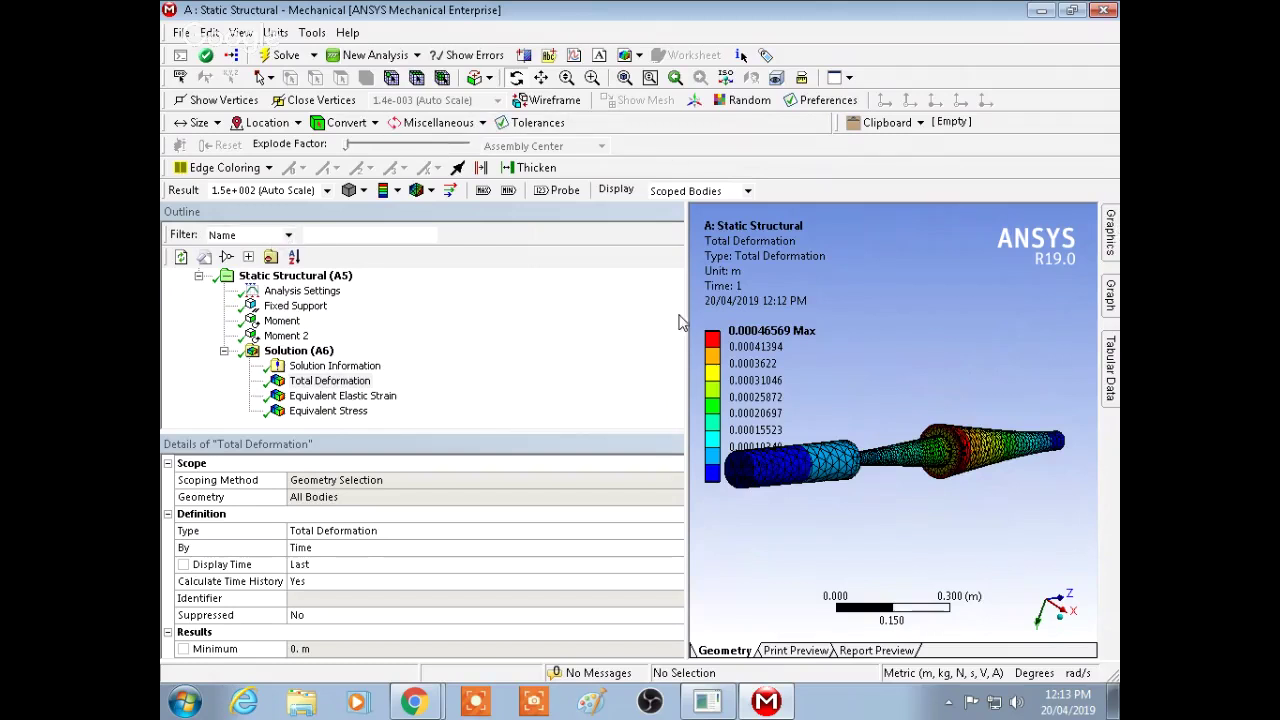
Close Mechanical and save the tut 5 project
{"action": "left_click", "coordinate": [1112, 12]}
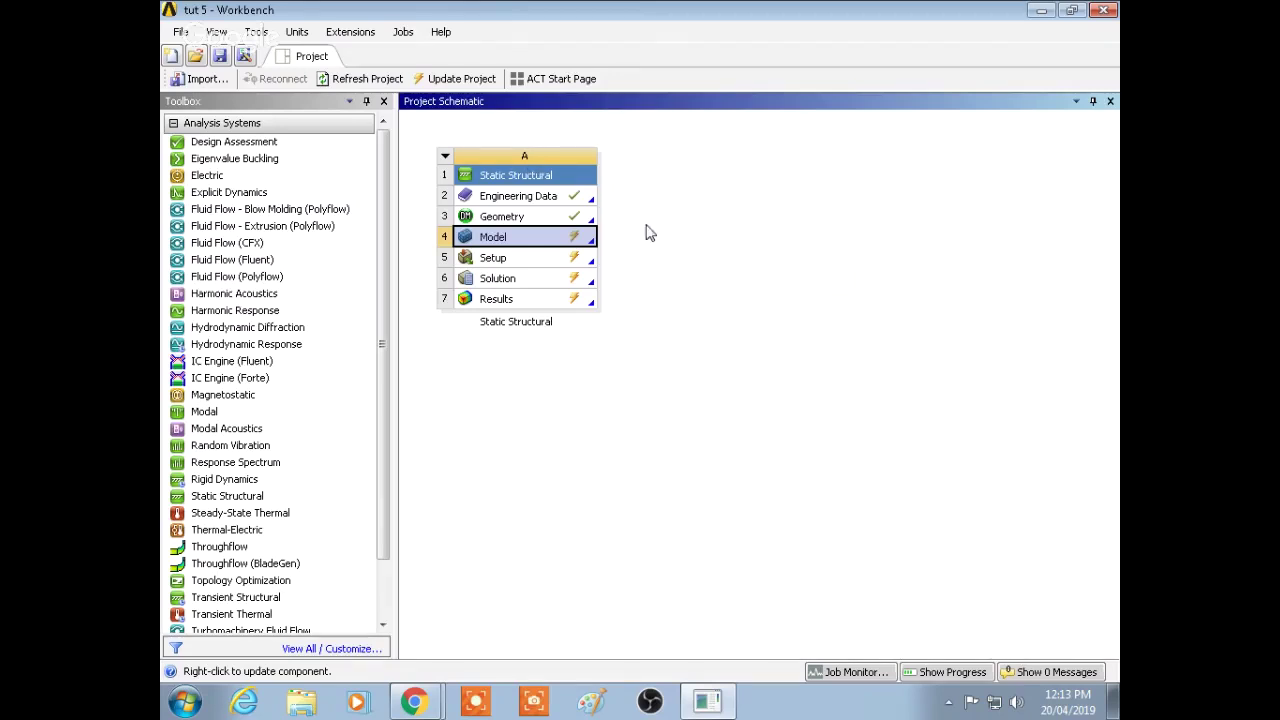
{"action": "left_click", "coordinate": [220, 55]}
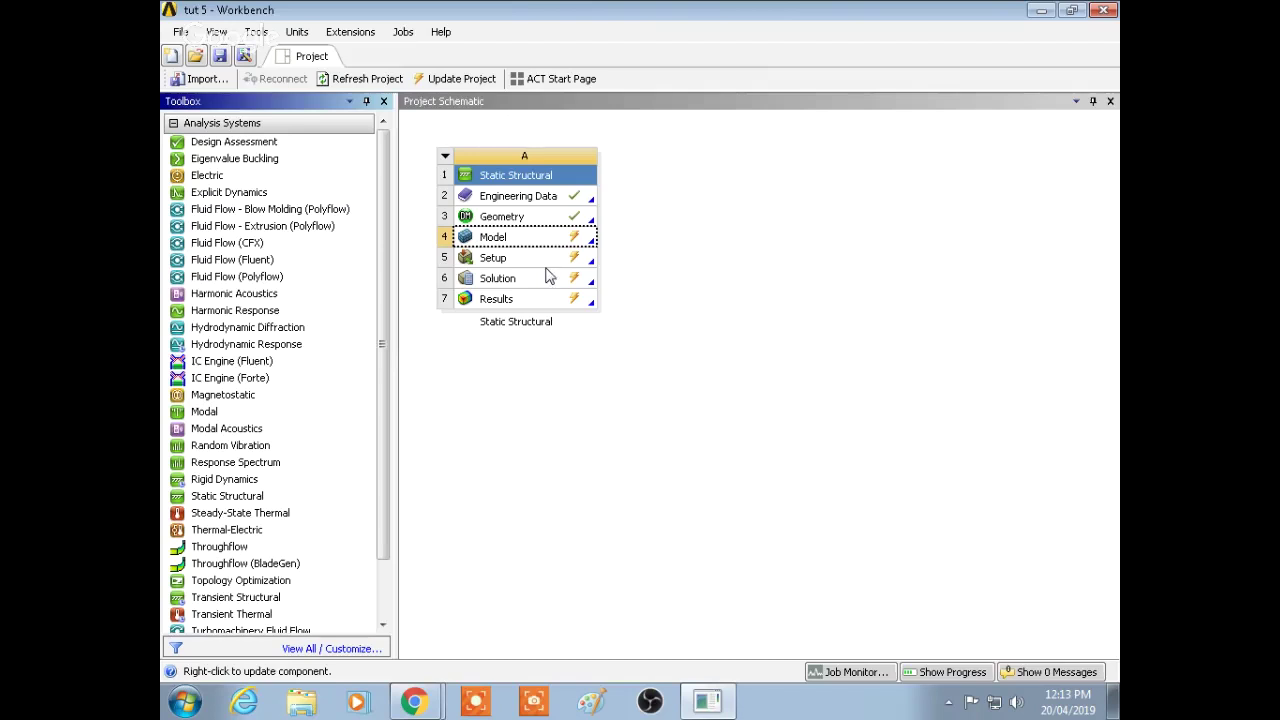
{"action": "left_click", "coordinate": [726, 700]}
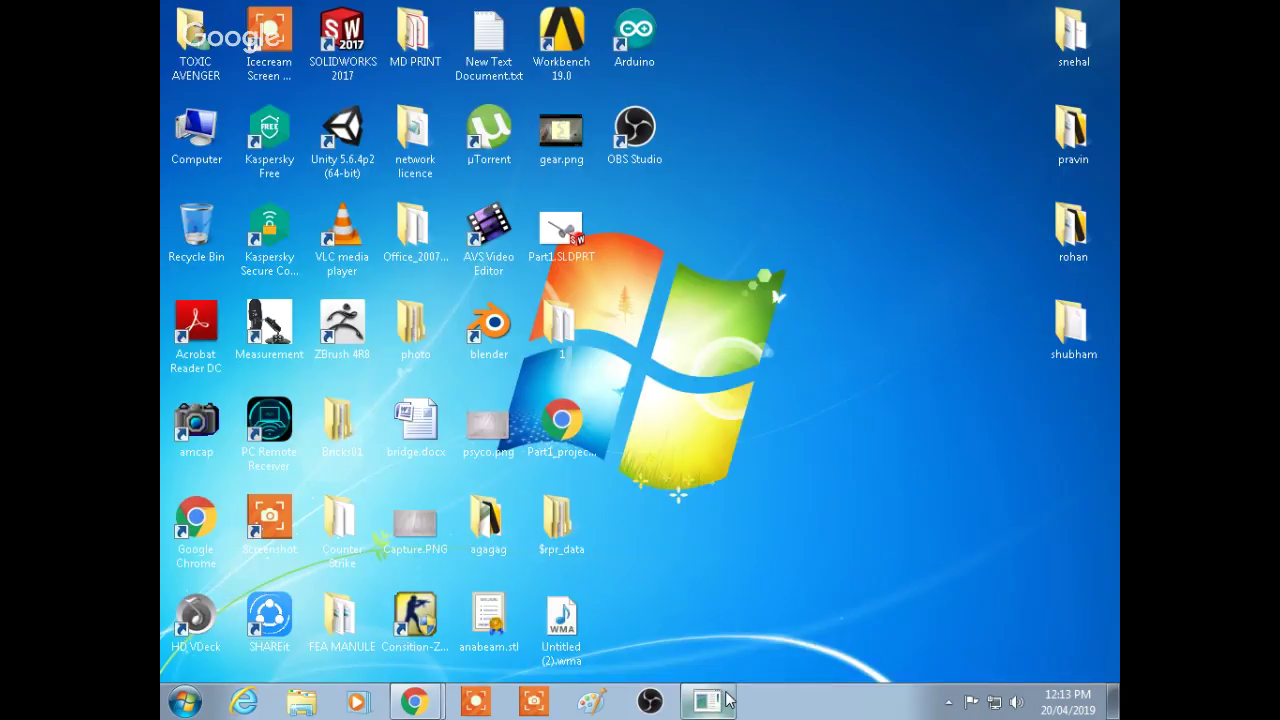
{"action": "left_click", "coordinate": [726, 700]}
{"action": "right_click", "coordinate": [726, 700]}
Start a new blank project saved as 'tut5 space clame' and add a Static Structural system
{"action": "left_click", "coordinate": [180, 32]}
{"action": "left_click", "coordinate": [195, 50]}
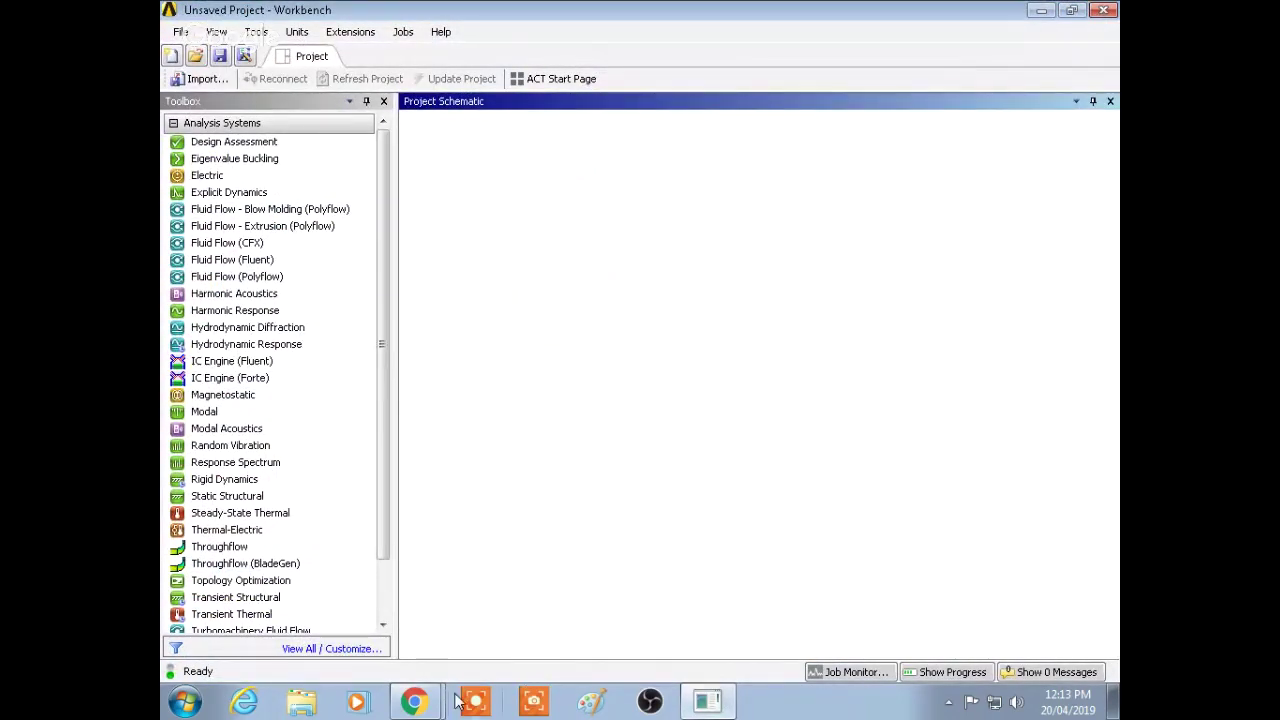
{"action": "left_click", "coordinate": [181, 31]}
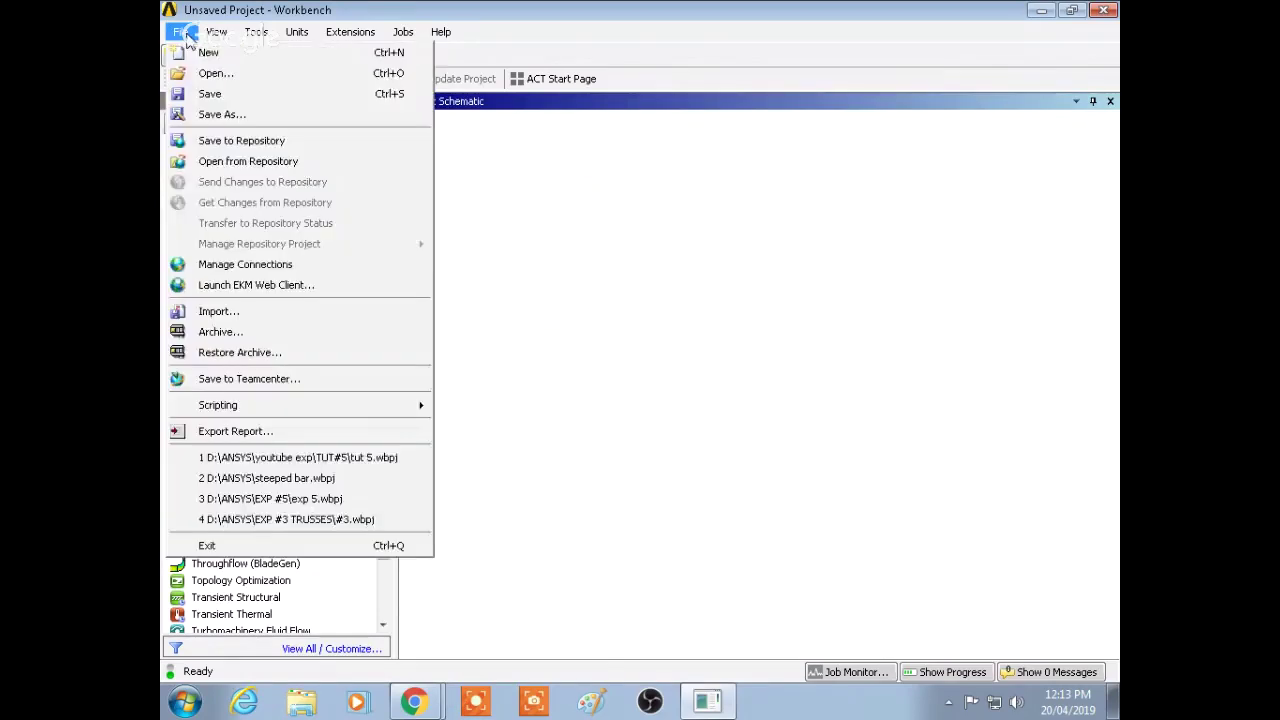
{"action": "left_click", "coordinate": [212, 101]}
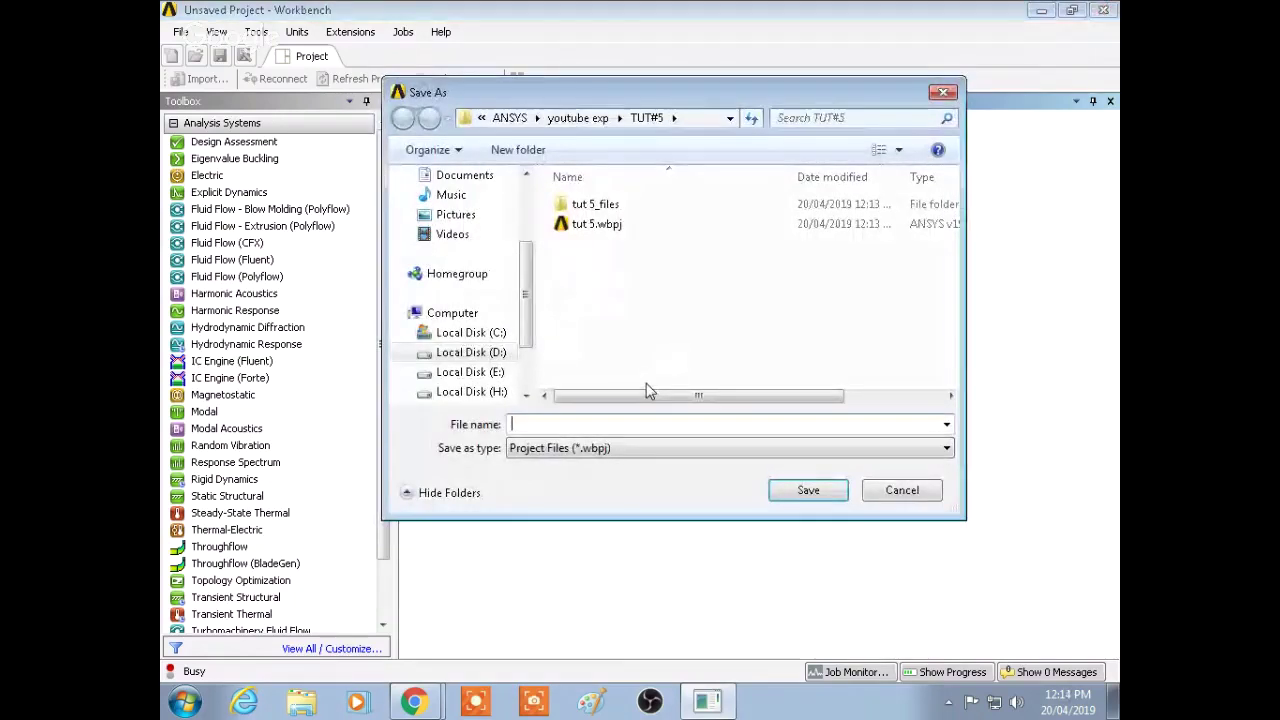
{"action": "type", "text": "tut"}
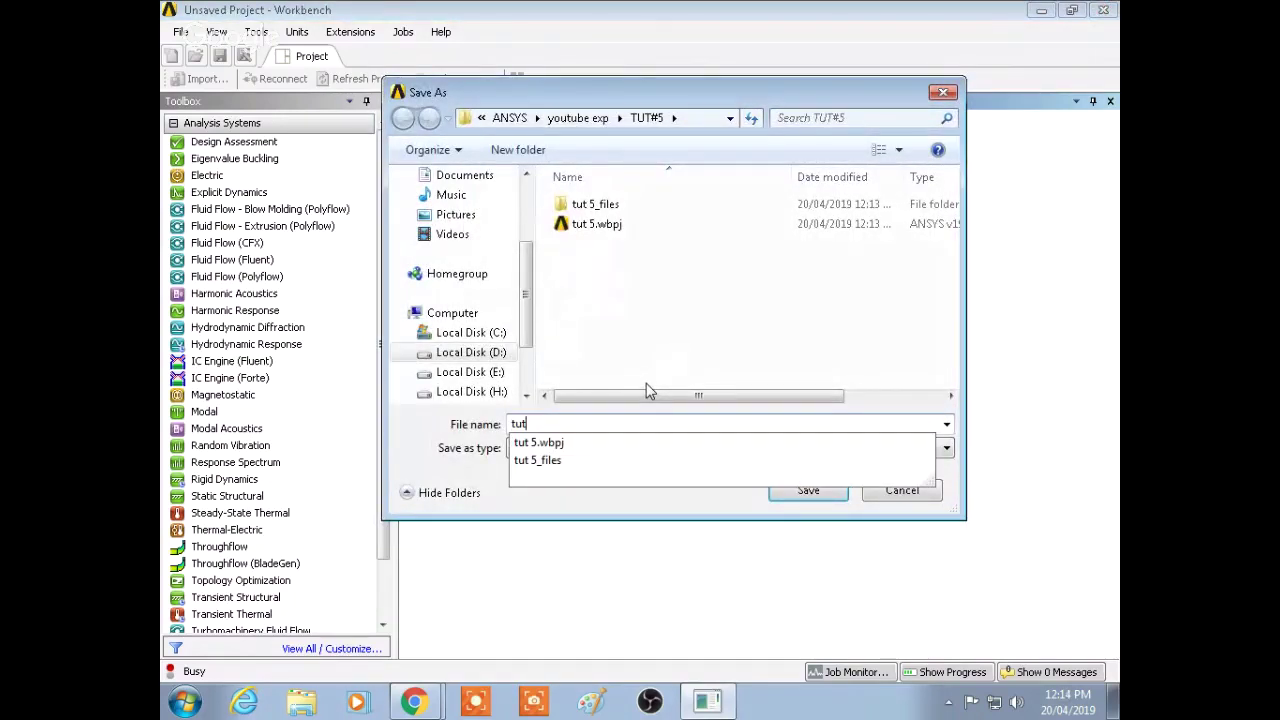
{"action": "type", "text": "5 space"}
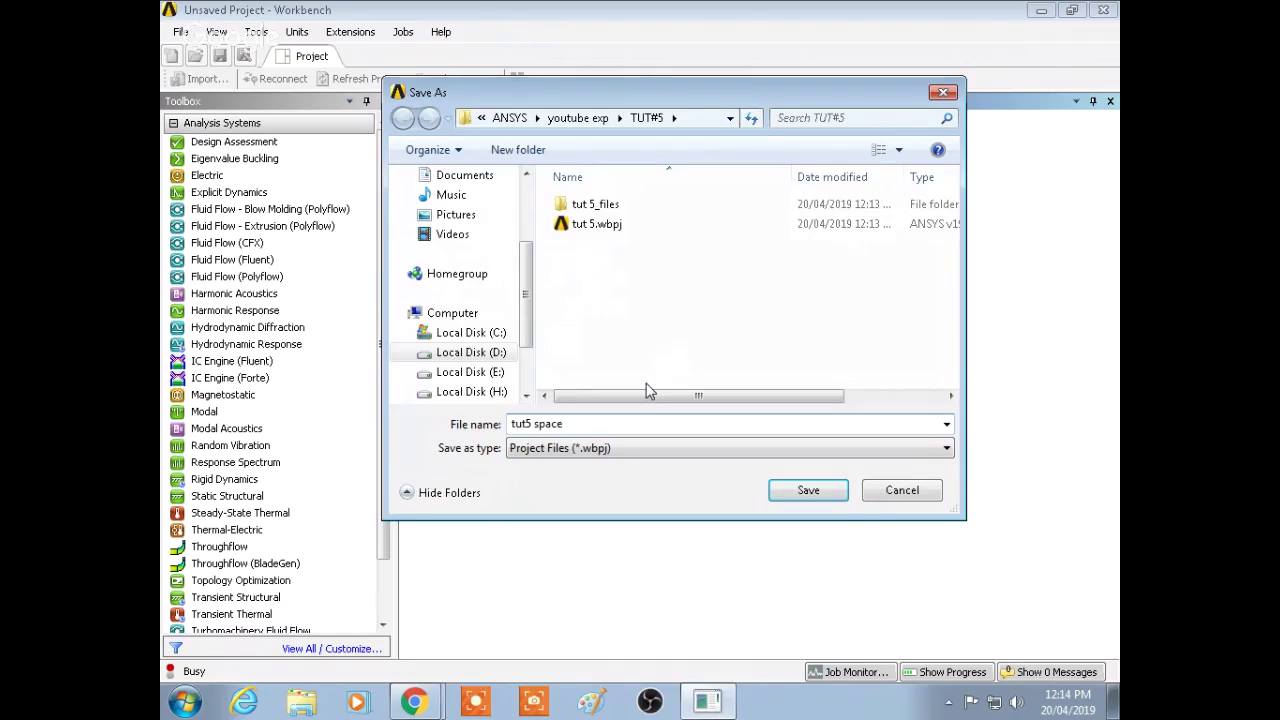
{"action": "type", "text": " clame"}
{"action": "key", "text": "Return"}
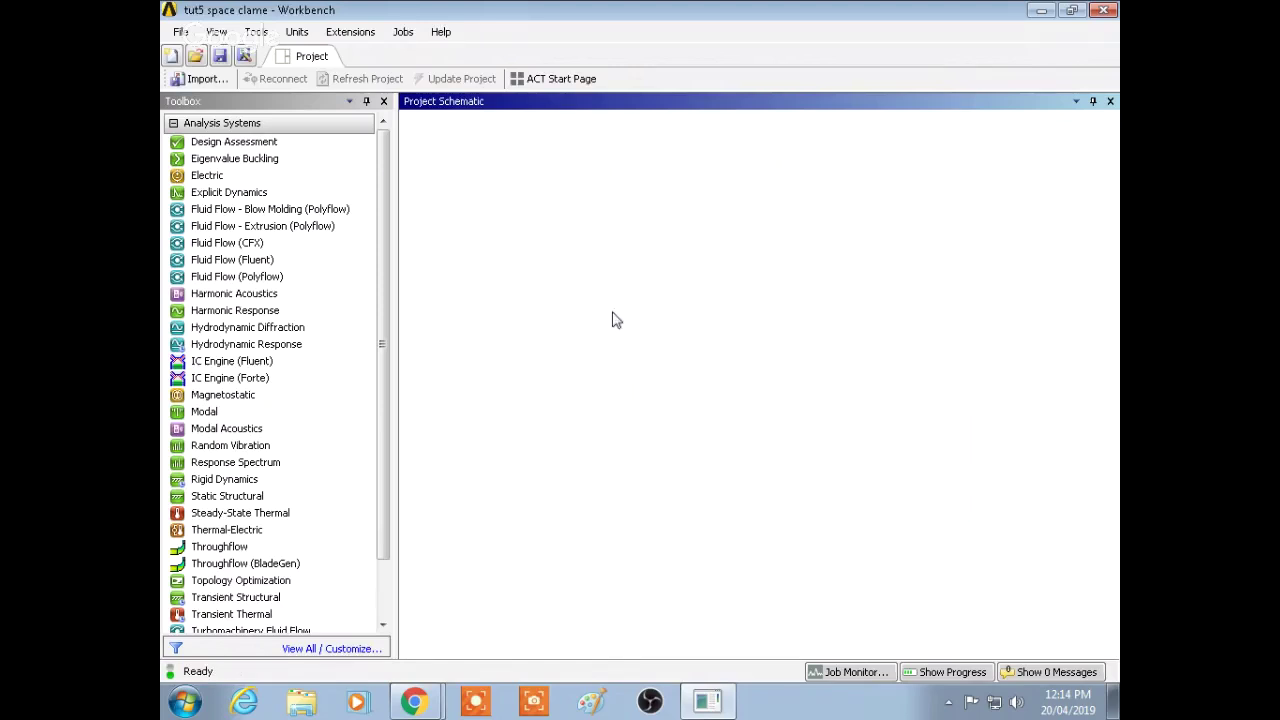
{"action": "left_click_drag", "start_coordinate": [220, 496], "coordinate": [546, 251]}
Launch New SpaceClaim Geometry from system A's Geometry cell and dismiss the editor error
{"action": "left_click", "coordinate": [530, 222]}
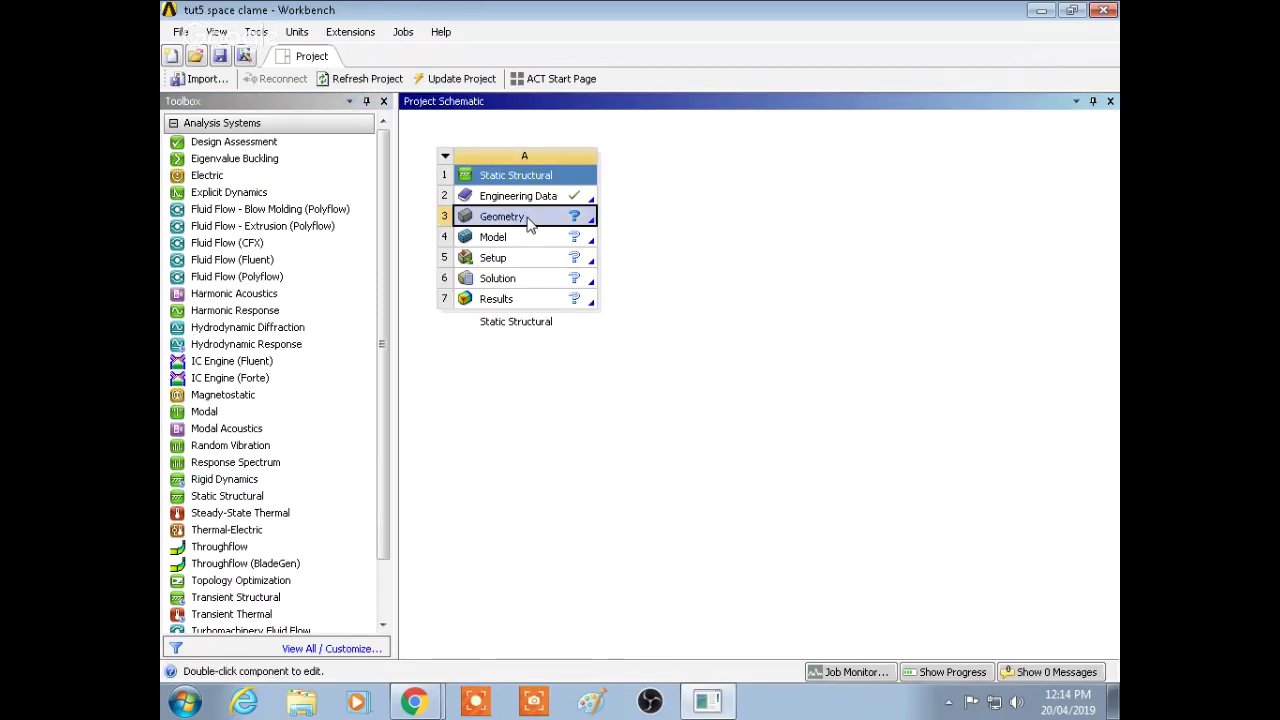
{"action": "right_click", "coordinate": [530, 222]}
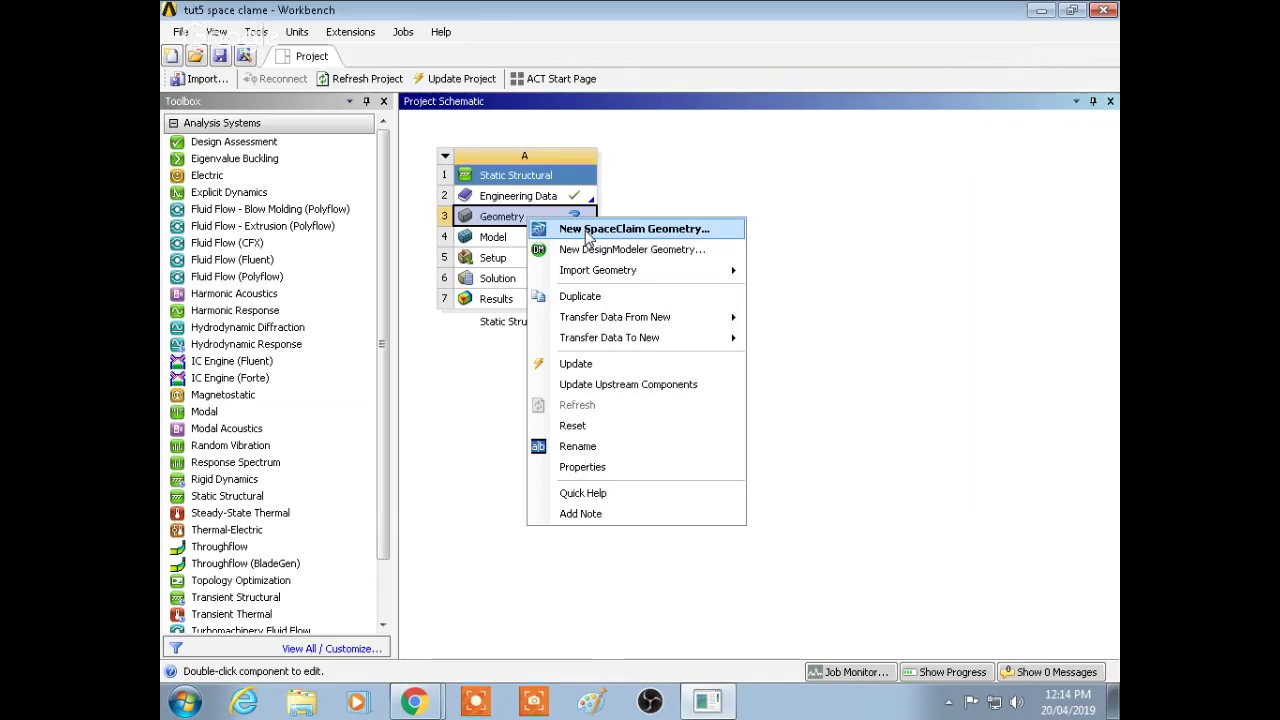
{"action": "left_click", "coordinate": [589, 235]}
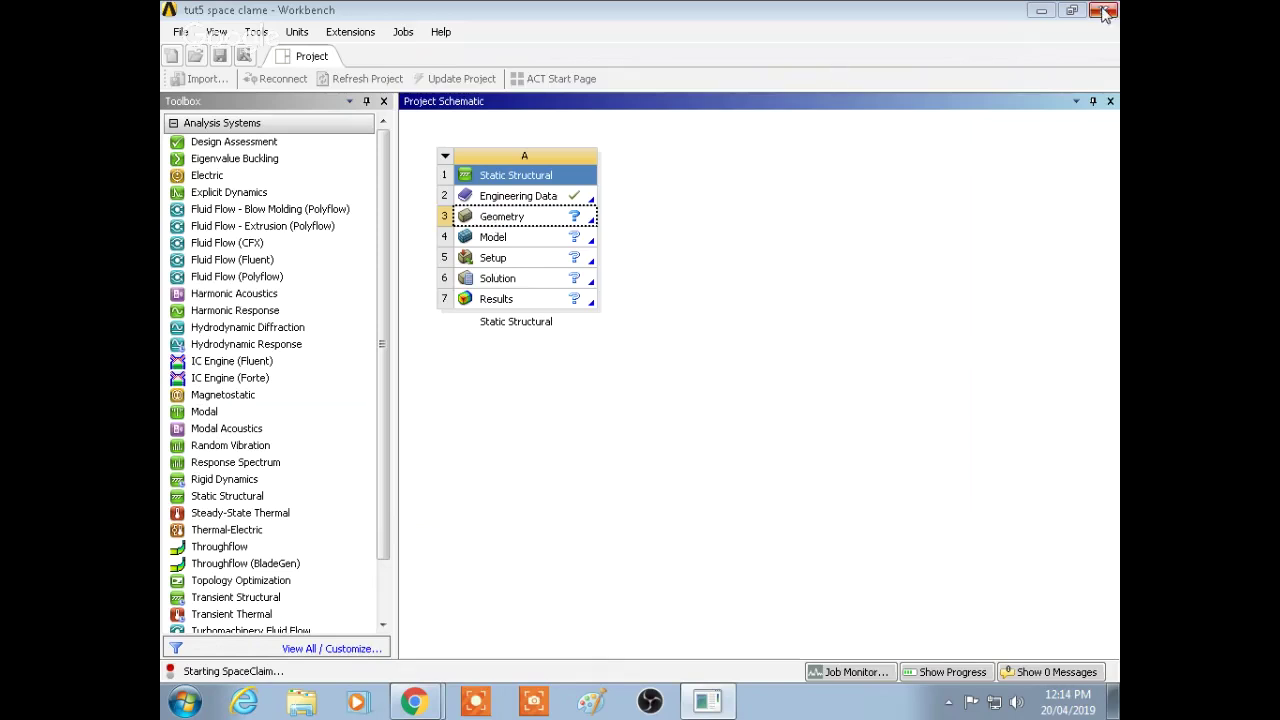
{"action": "left_click", "coordinate": [1041, 10]}
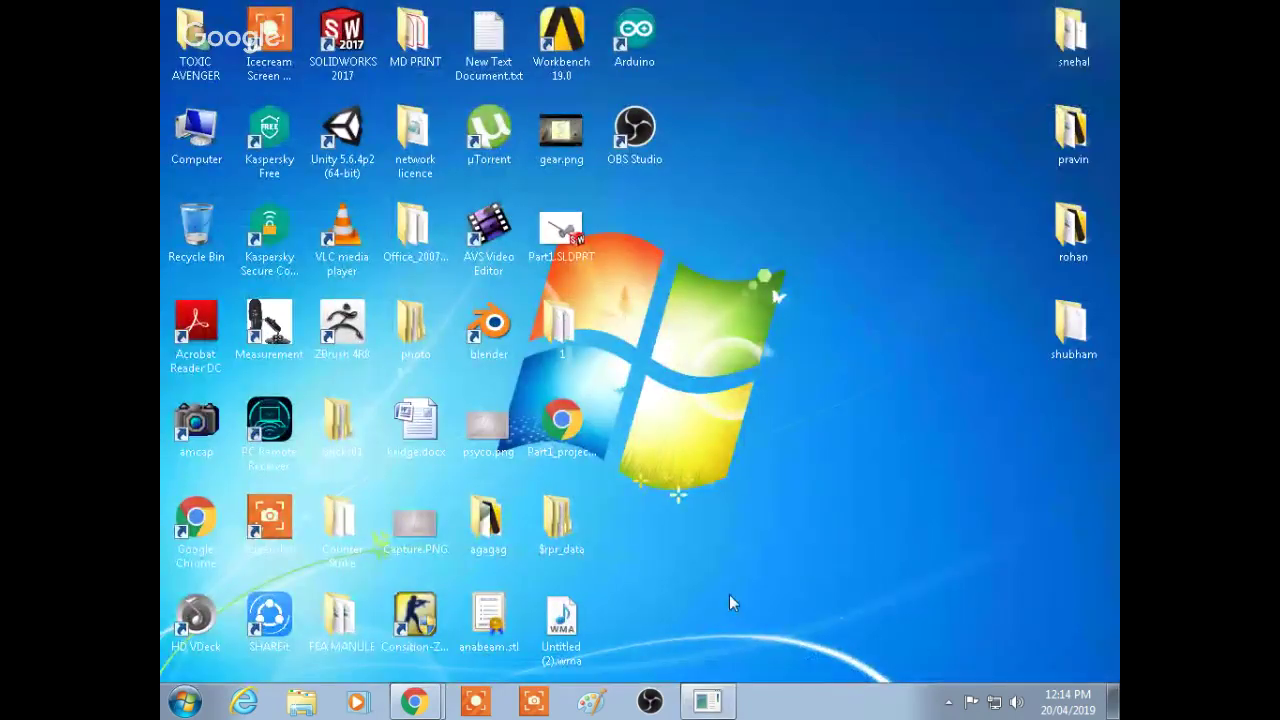
{"action": "left_click", "coordinate": [722, 696]}
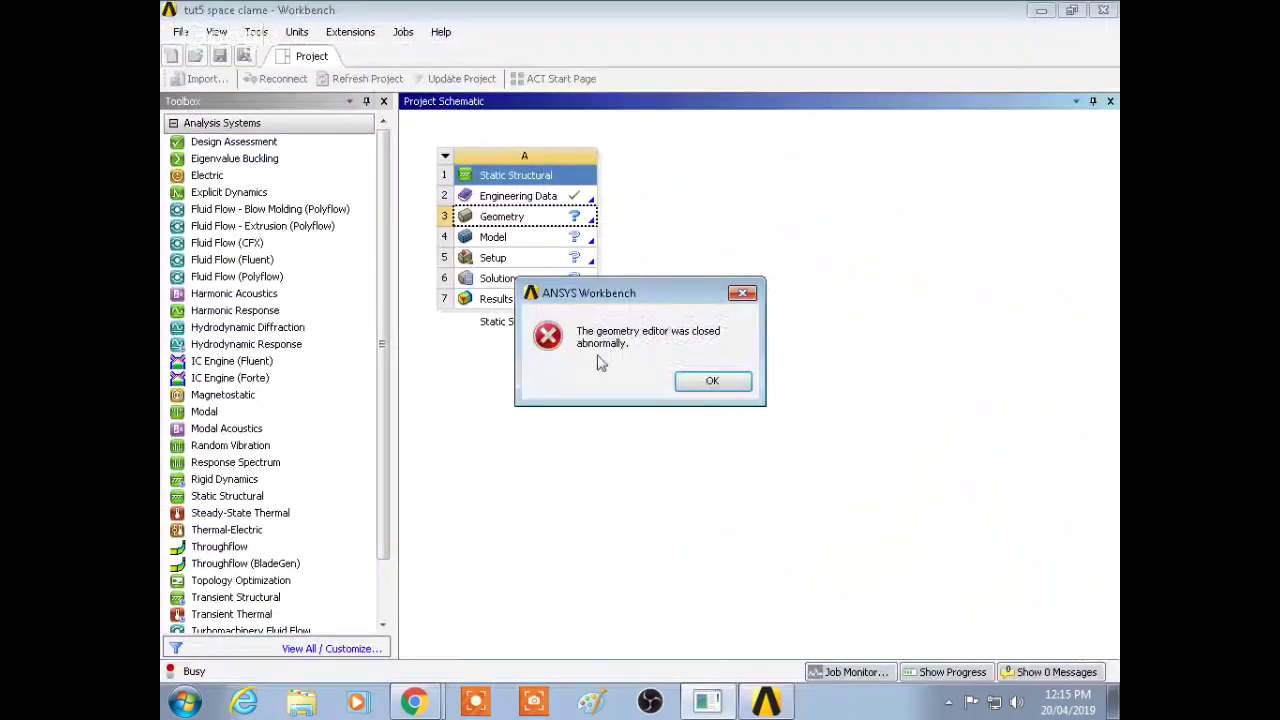
{"action": "left_click", "coordinate": [711, 384]}
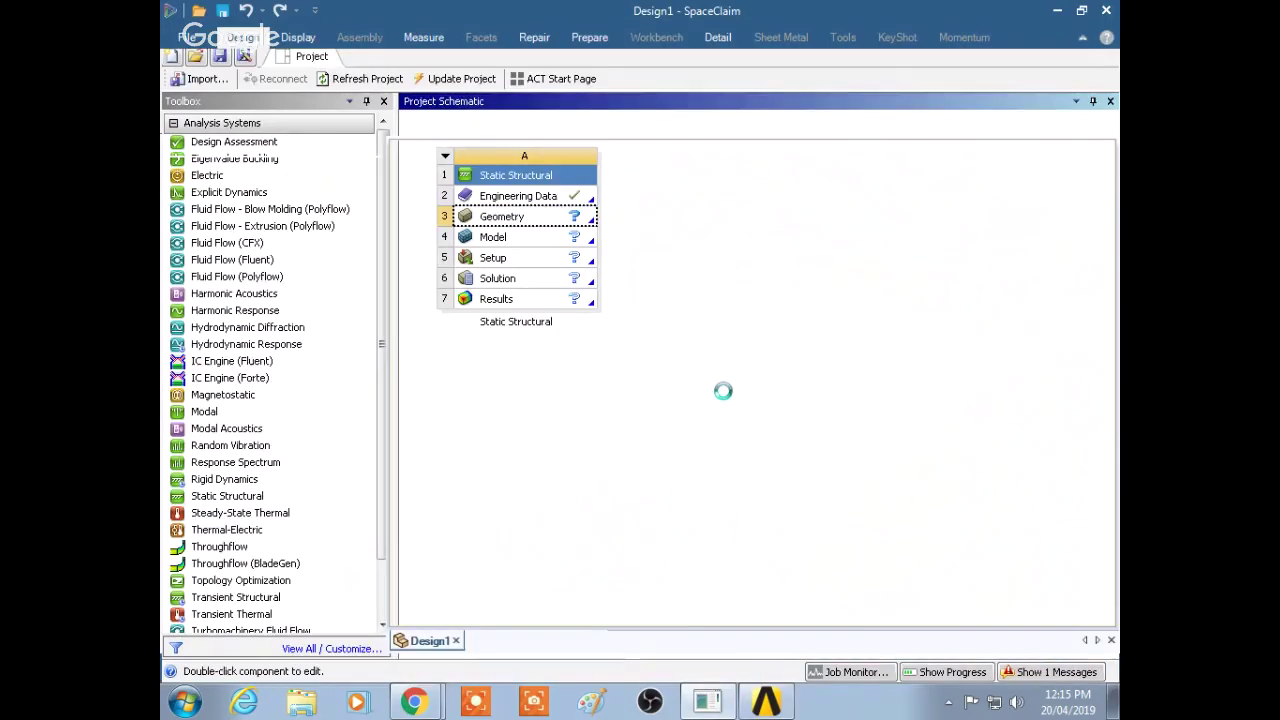
Orbit and zoom the empty Design1 grid with grid snapping turned off
{"action": "middle_click_drag", "start_coordinate": [818, 222], "coordinate": [894, 274]}
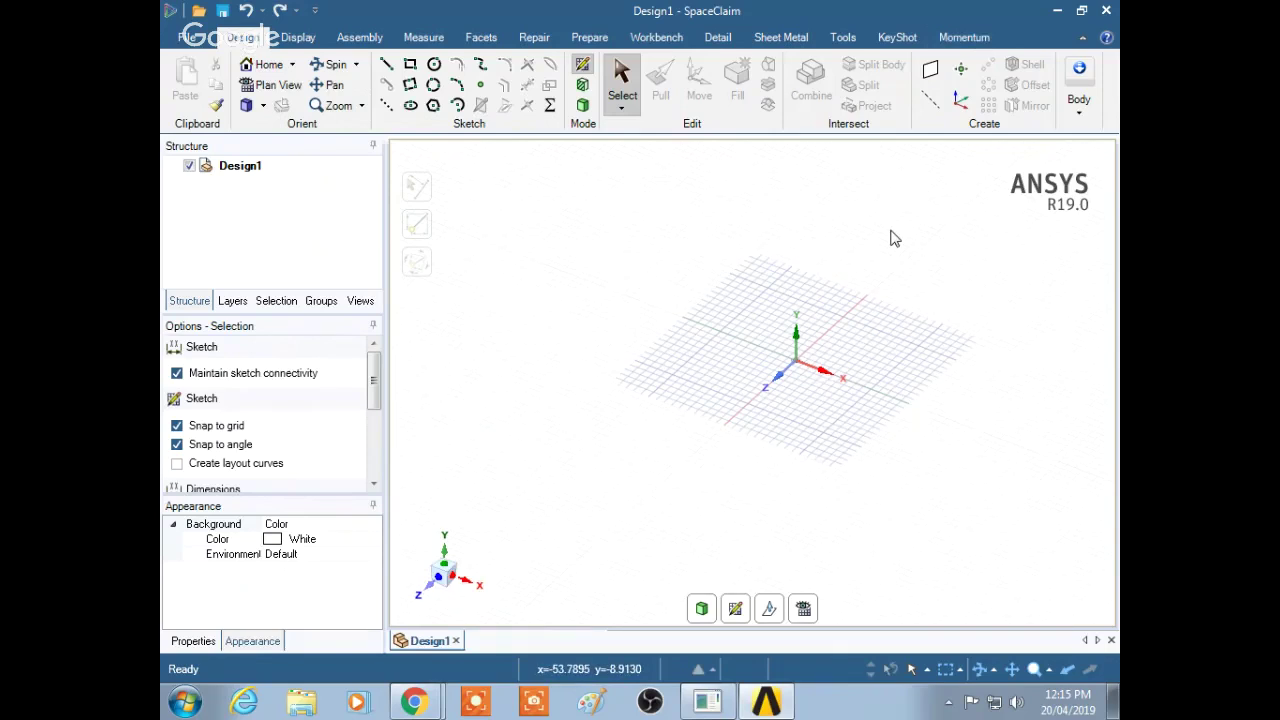
{"action": "scroll", "coordinate": [857, 300], "scroll_direction": "up", "scroll_amount": 3}
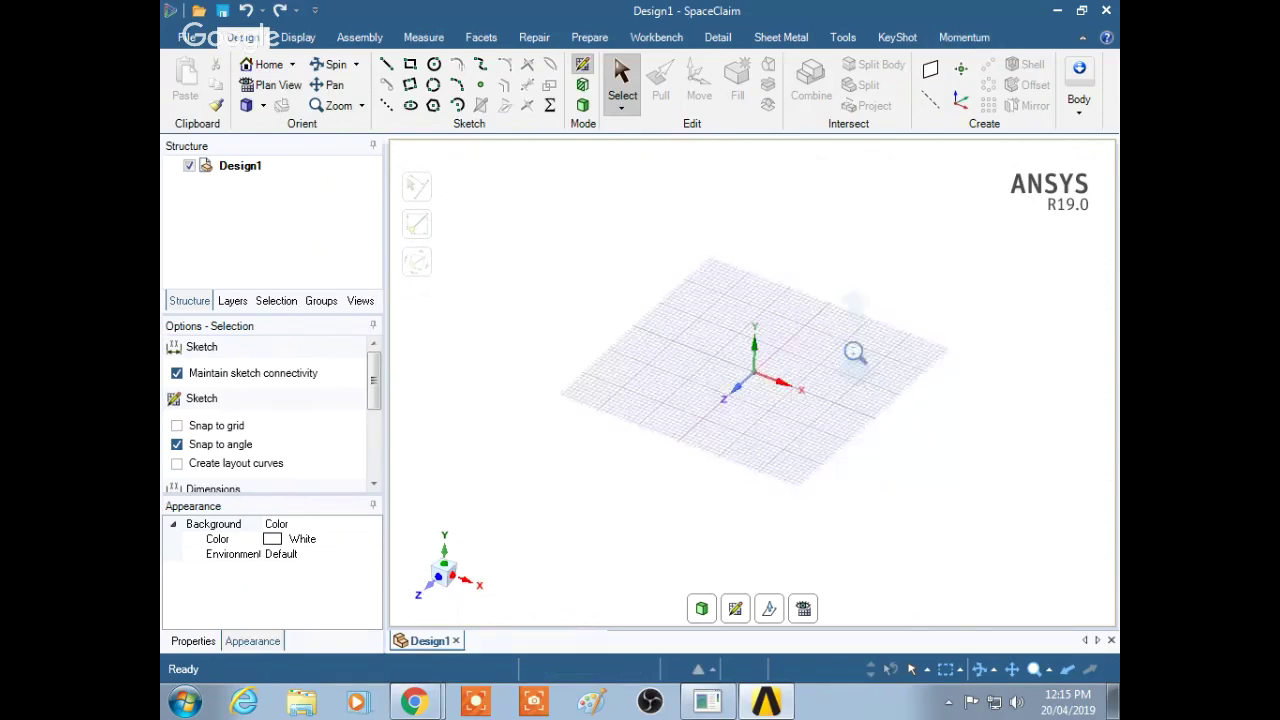
{"action": "scroll", "coordinate": [843, 426], "scroll_direction": "up", "scroll_amount": 3}
{"action": "scroll", "coordinate": [863, 283], "scroll_direction": "down", "scroll_amount": 3}
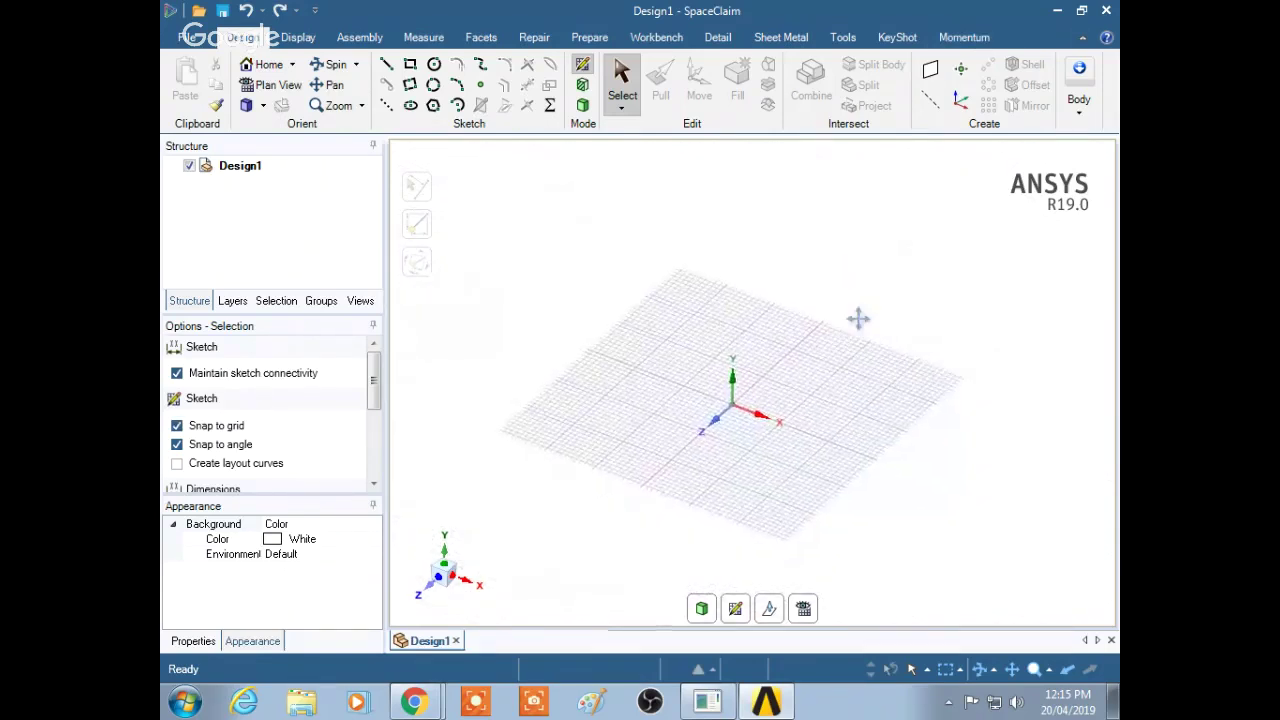
{"action": "scroll", "coordinate": [858, 318], "scroll_direction": "up", "scroll_amount": 2}
{"action": "scroll", "coordinate": [897, 238], "scroll_direction": "down", "scroll_amount": 3}
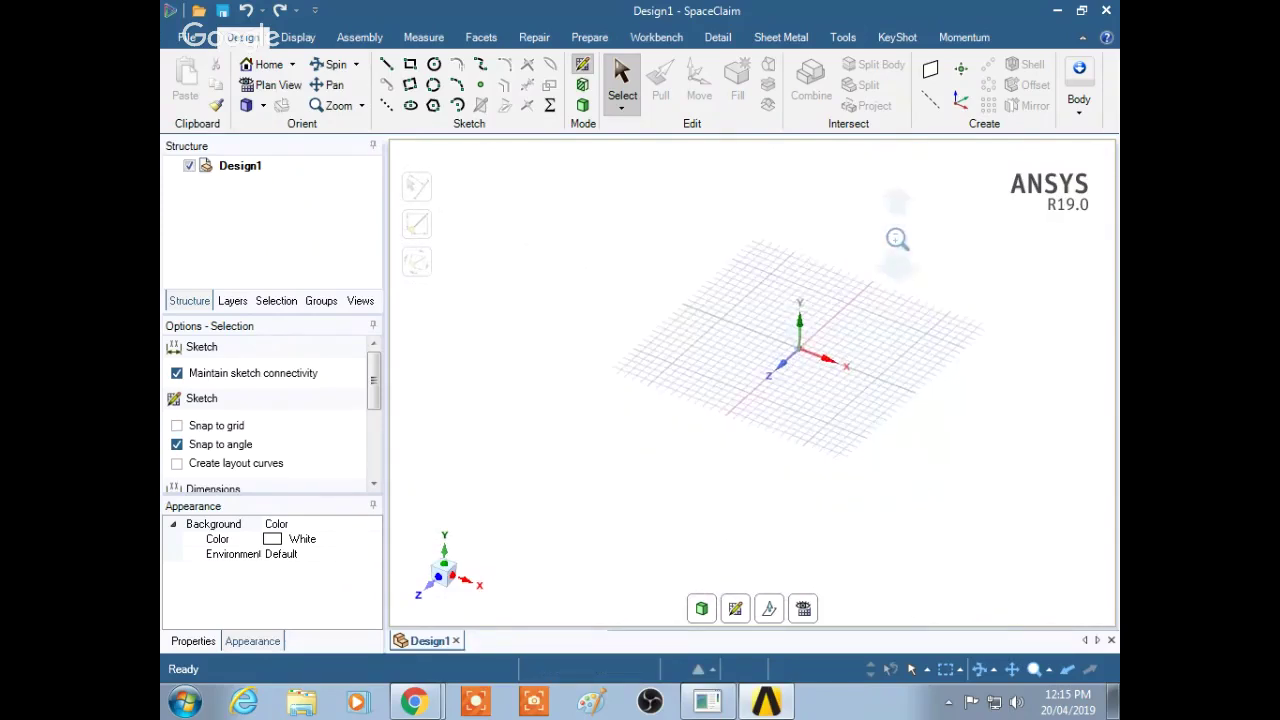
{"action": "scroll", "coordinate": [893, 290], "scroll_direction": "up", "scroll_amount": 3}
{"action": "scroll", "coordinate": [847, 345], "scroll_direction": "up", "scroll_amount": 2}
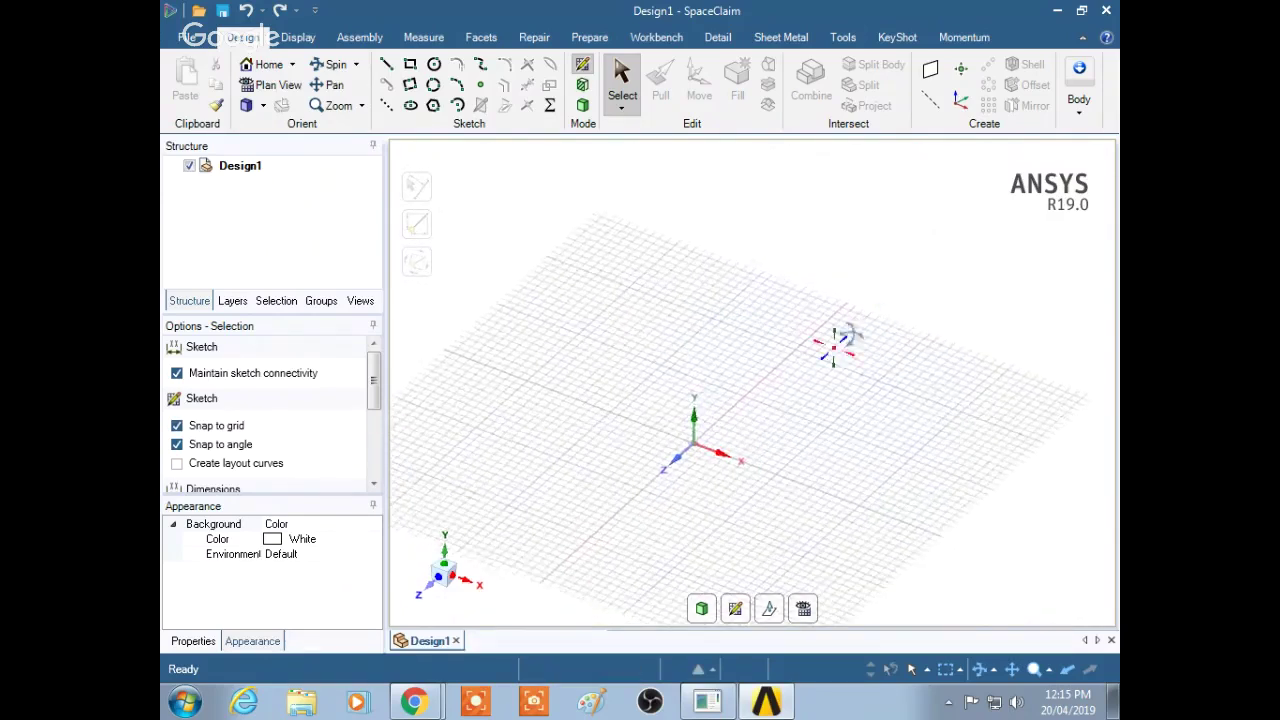
{"action": "mouse_move", "coordinate": [843, 343]}
{"action": "middle_mouse_down"}
{"action": "mouse_move", "coordinate": [929, 289]}
{"action": "mouse_move", "coordinate": [929, 334]}
{"action": "mouse_move", "coordinate": [843, 314]}
{"action": "mouse_move", "coordinate": [843, 347]}
{"action": "middle_mouse_up"}
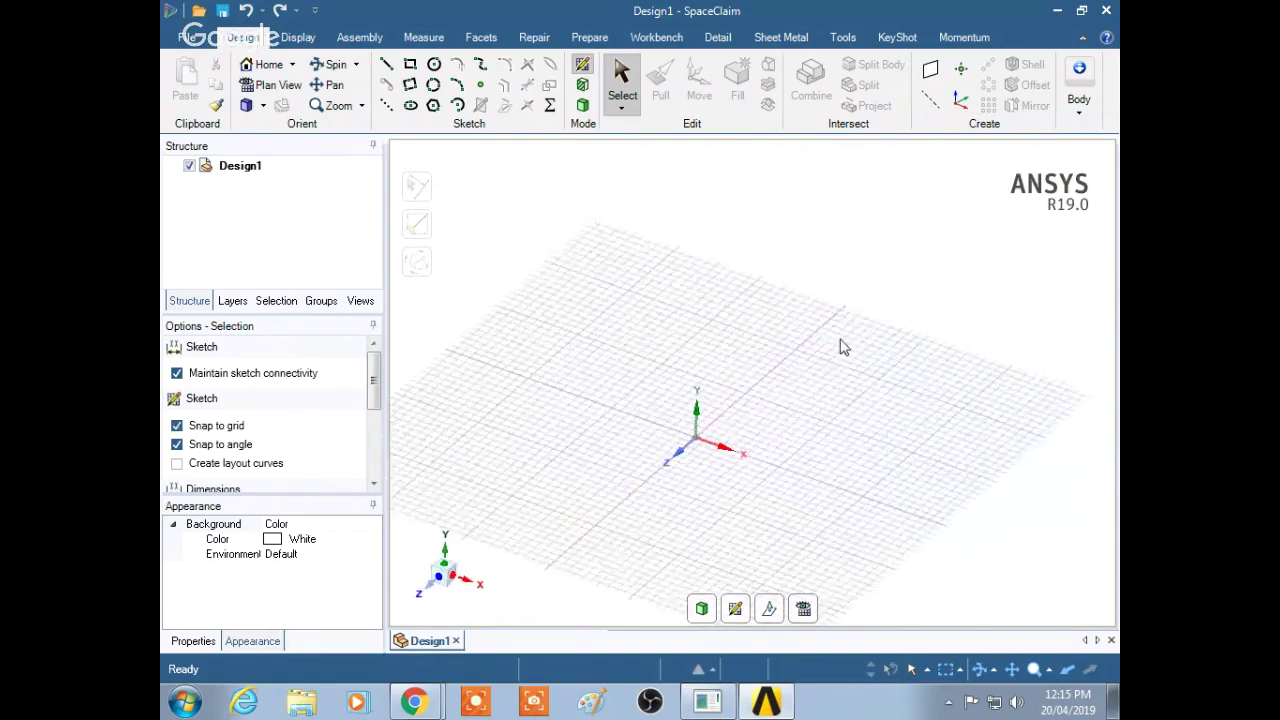
{"action": "scroll", "coordinate": [843, 347], "scroll_direction": "down", "scroll_amount": 1}
{"action": "scroll", "coordinate": [870, 325], "scroll_direction": "down", "scroll_amount": 2}
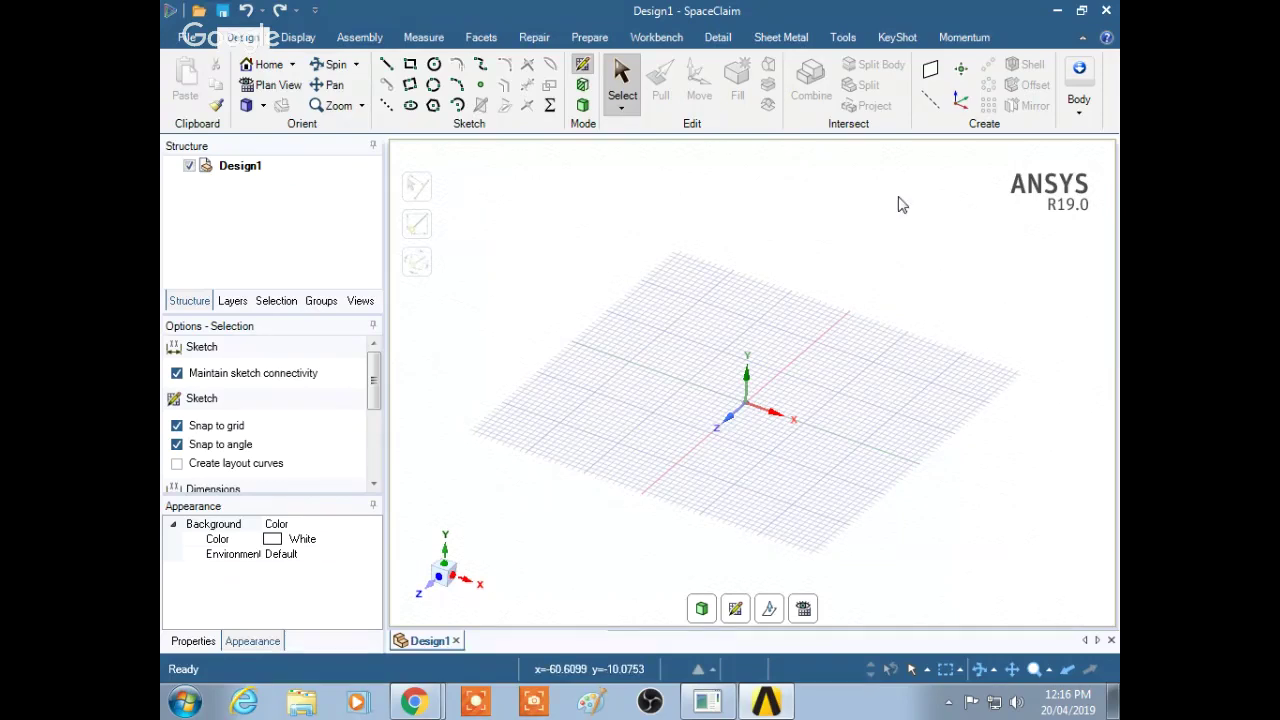
{"action": "key", "text": "shift"}
{"action": "middle_click_drag", "start_coordinate": [869, 246], "coordinate": [745, 418], "text": "ctrl"}
{"action": "mouse_move", "coordinate": [865, 300]}
{"action": "middle_mouse_down", "text": "ctrl"}
{"action": "mouse_move", "coordinate": [906, 257]}
{"action": "mouse_move", "coordinate": [903, 306]}
{"action": "mouse_move", "coordinate": [900, 234]}
{"action": "mouse_move", "coordinate": [871, 262]}
{"action": "mouse_move", "coordinate": [943, 283]}
{"action": "mouse_move", "coordinate": [809, 250]}
{"action": "mouse_move", "coordinate": [929, 194]}
{"action": "mouse_move", "coordinate": [873, 290]}
{"action": "middle_mouse_up", "text": "ctrl"}
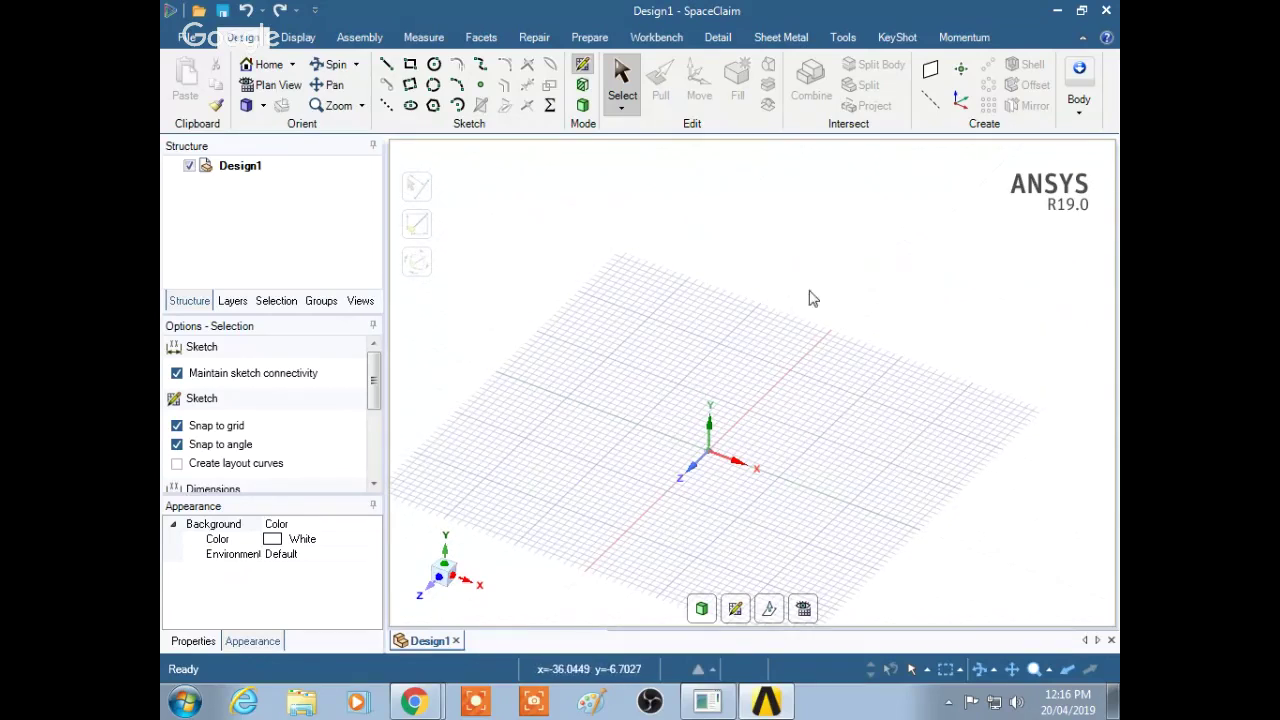
Sketch on the XY plane viewed straight-on and select the Circle tool
{"action": "left_click", "coordinate": [432, 594]}
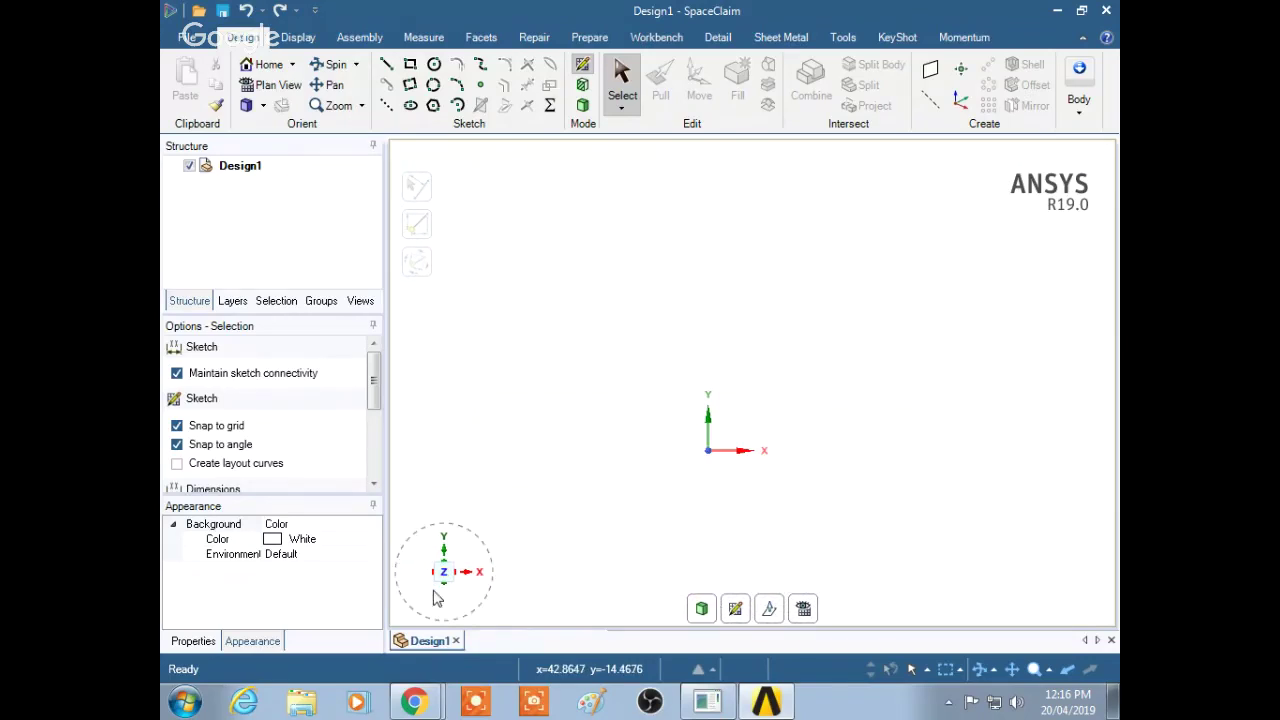
{"action": "left_click", "coordinate": [738, 608]}
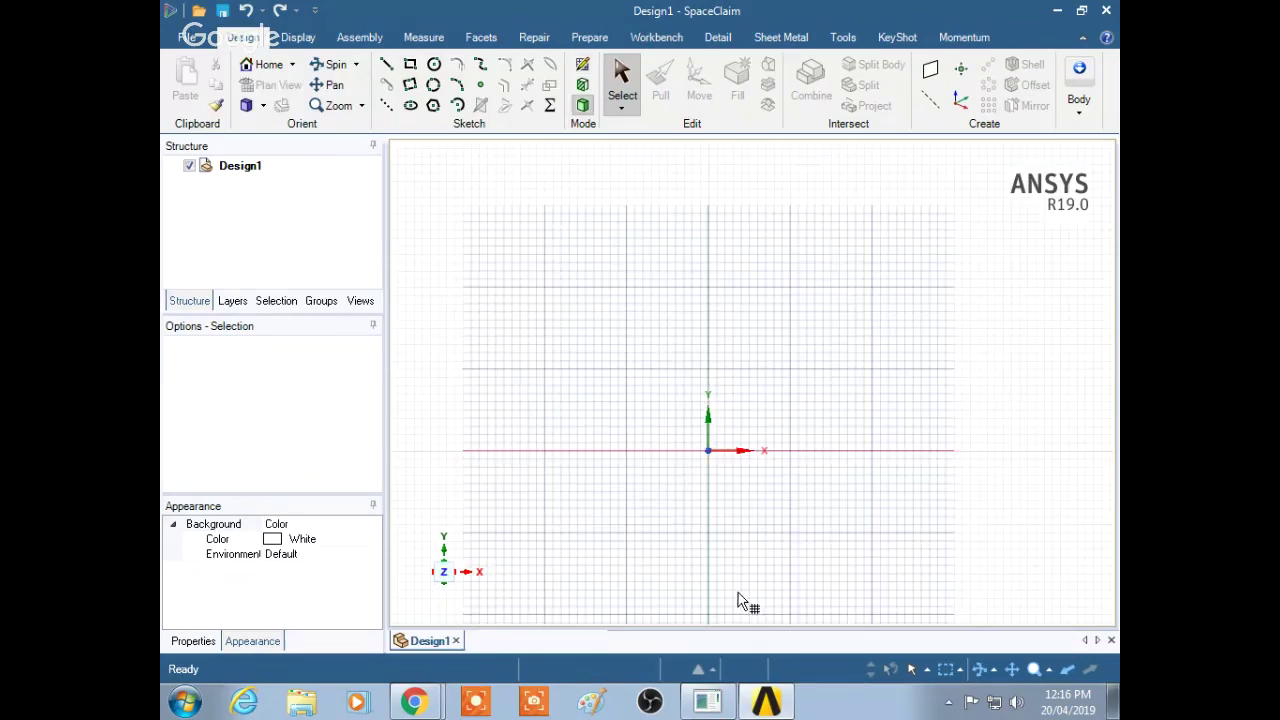
{"action": "mouse_move", "coordinate": [803, 360]}
{"action": "middle_mouse_down"}
{"action": "mouse_move", "coordinate": [766, 374]}
{"action": "mouse_move", "coordinate": [803, 349]}
{"action": "middle_mouse_up"}
{"action": "key", "text": "v"}
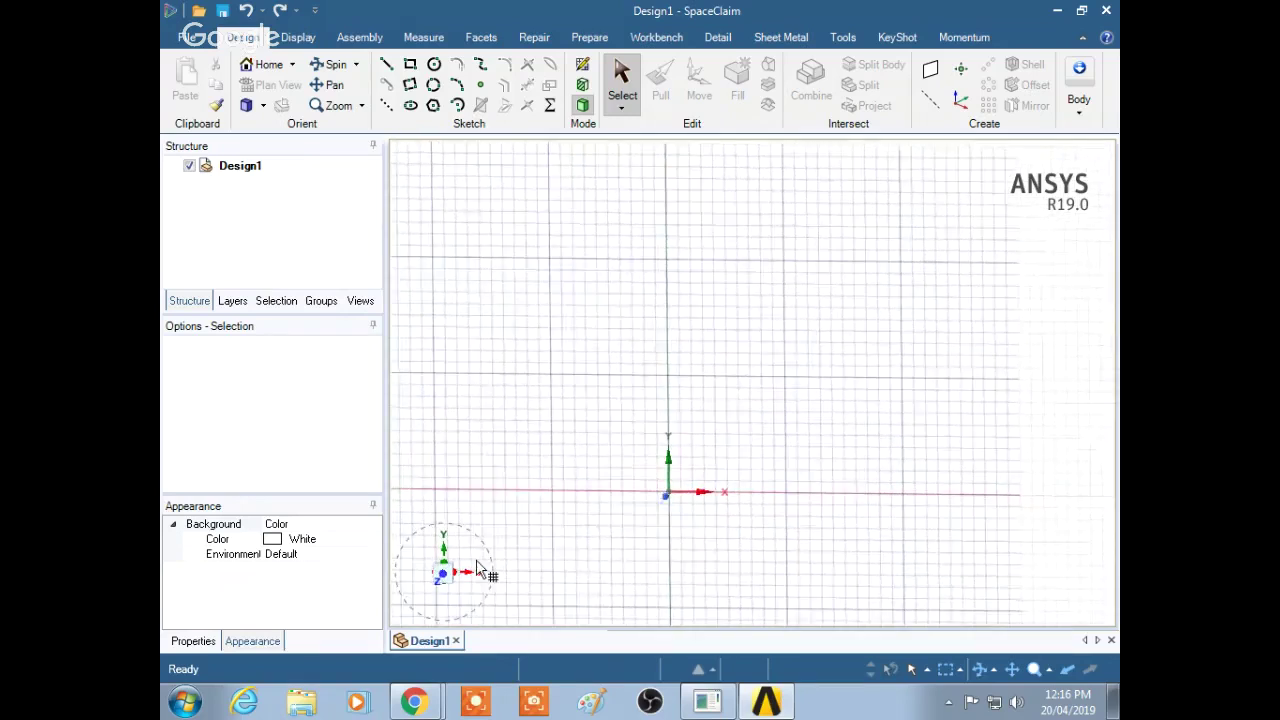
{"action": "left_click", "coordinate": [445, 580]}
{"action": "left_click", "coordinate": [443, 580]}
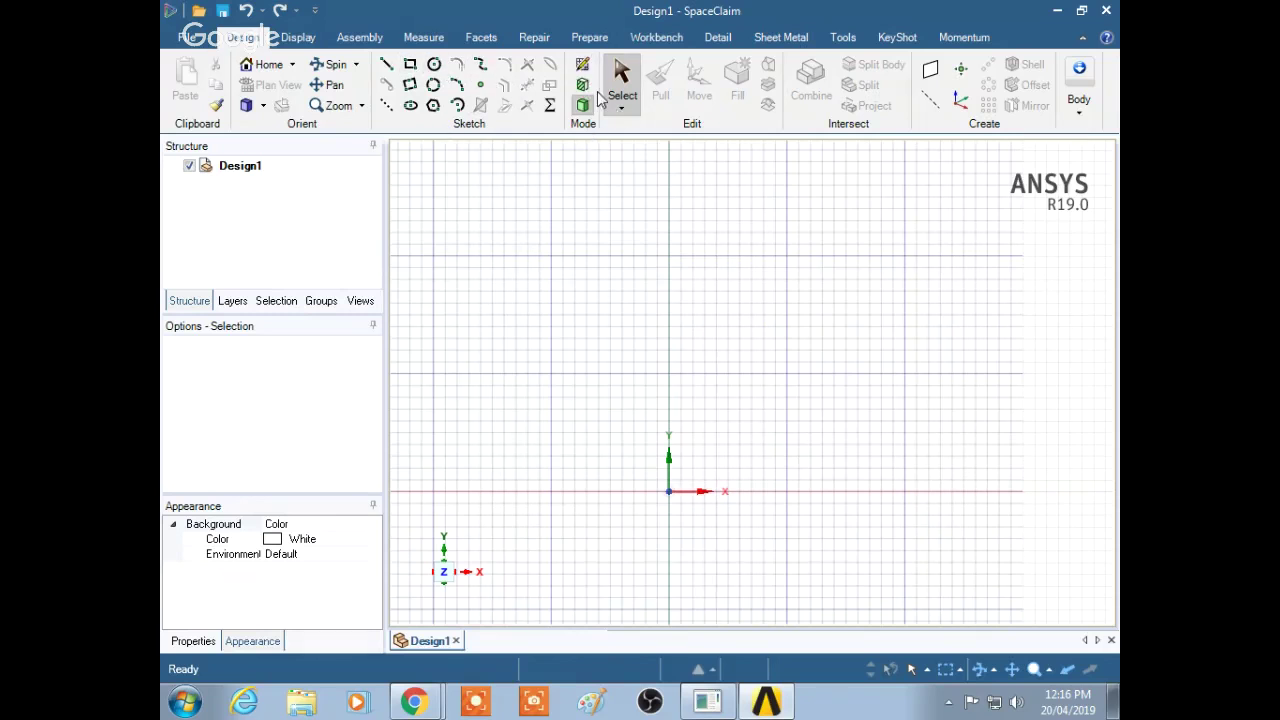
{"action": "left_click", "coordinate": [434, 64]}
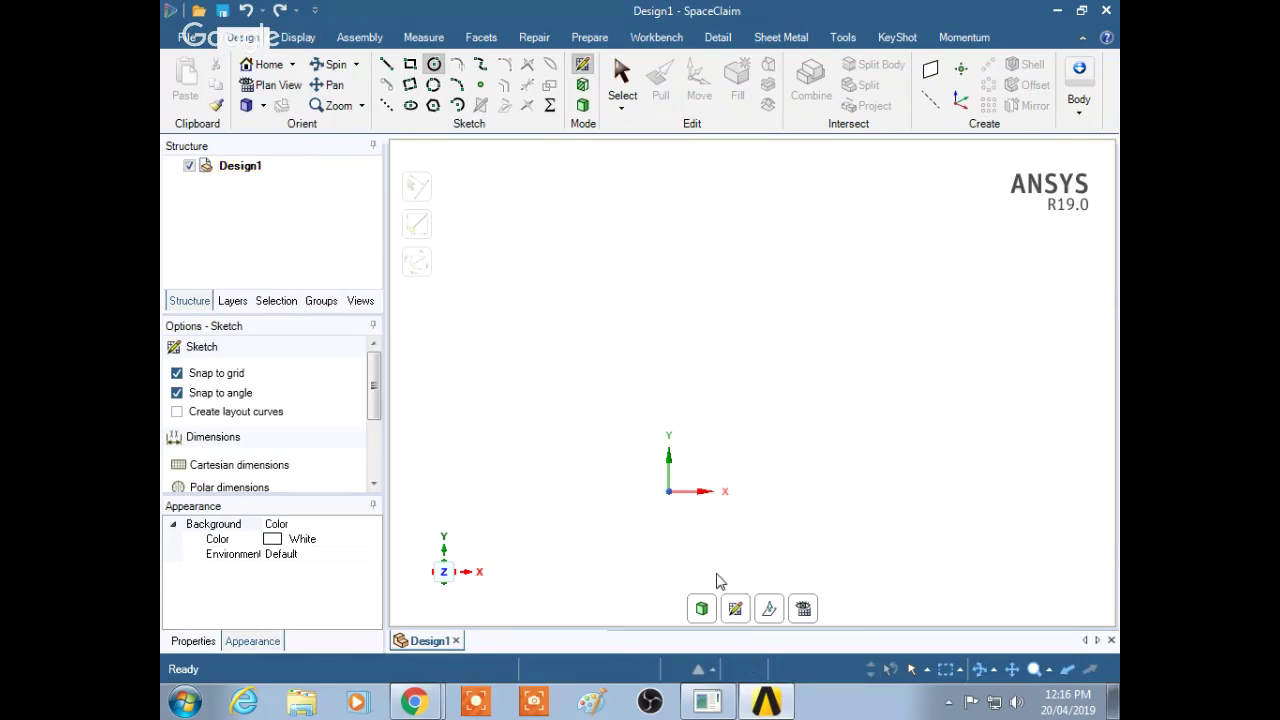
Leave and re-enter sketch mode on the grid
{"action": "left_click", "coordinate": [741, 607]}
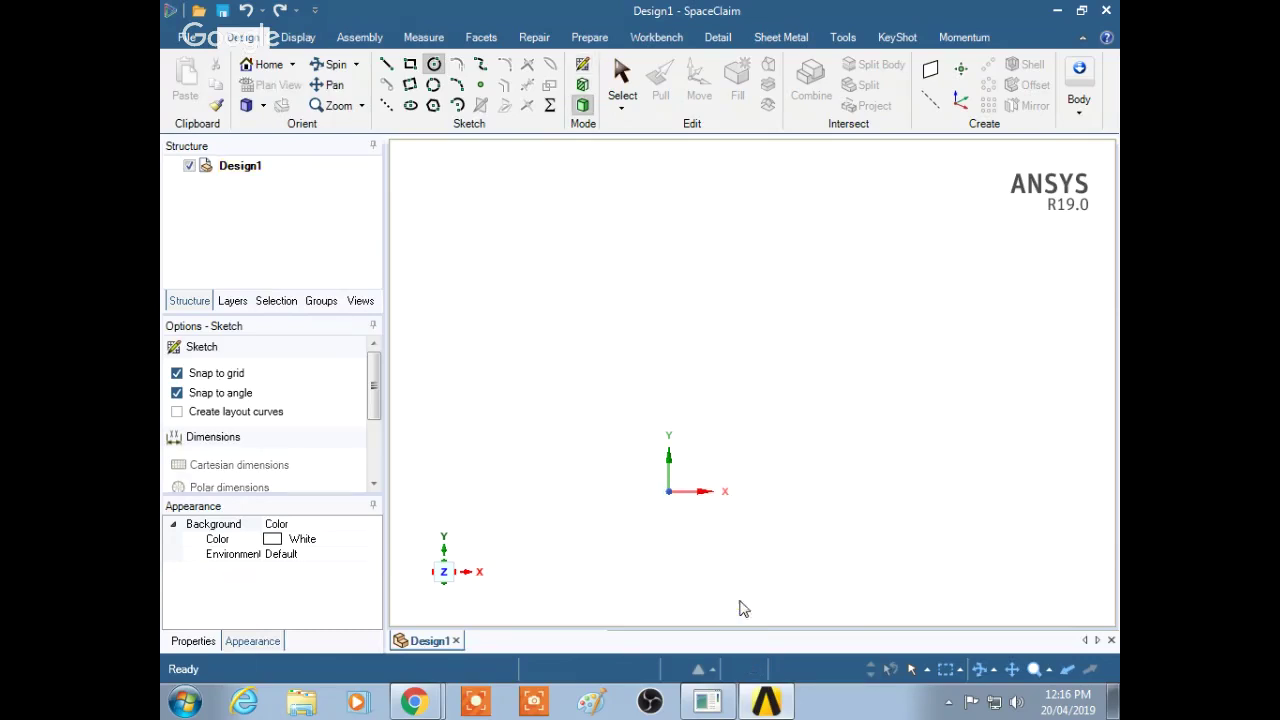
{"action": "left_click", "coordinate": [670, 495]}
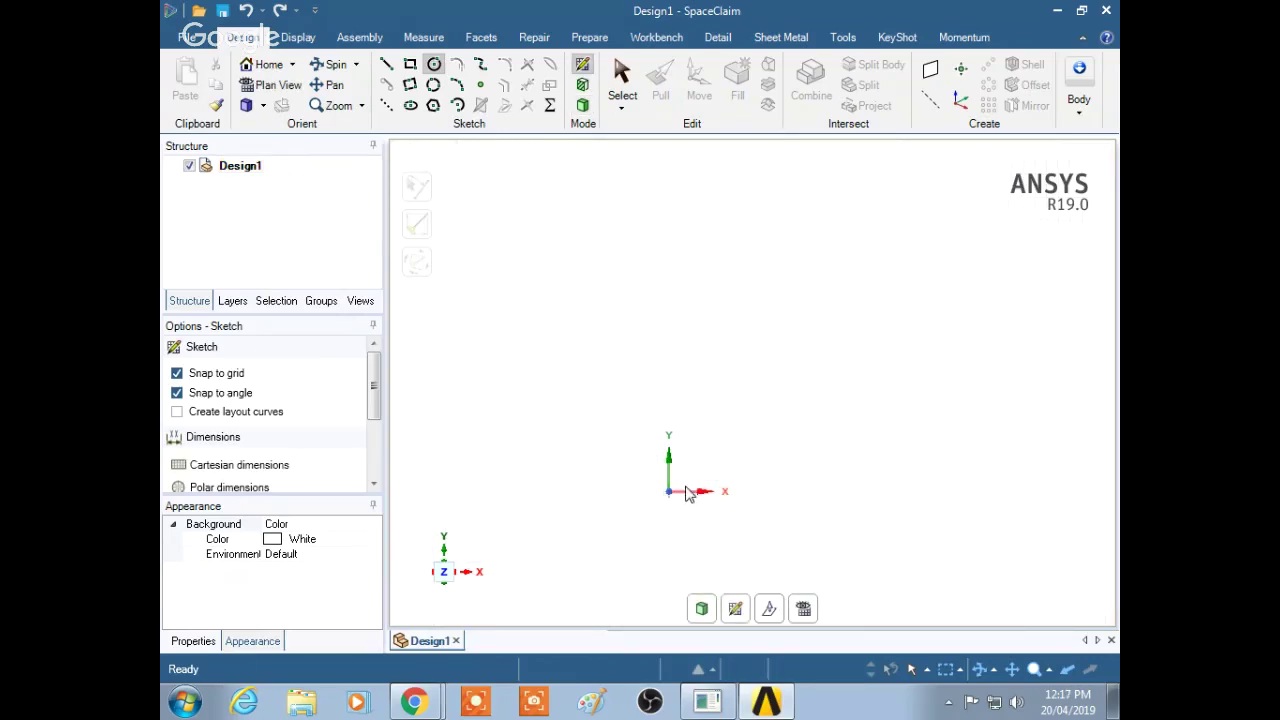
{"action": "left_click", "coordinate": [741, 609]}
{"action": "left_click", "coordinate": [741, 610]}
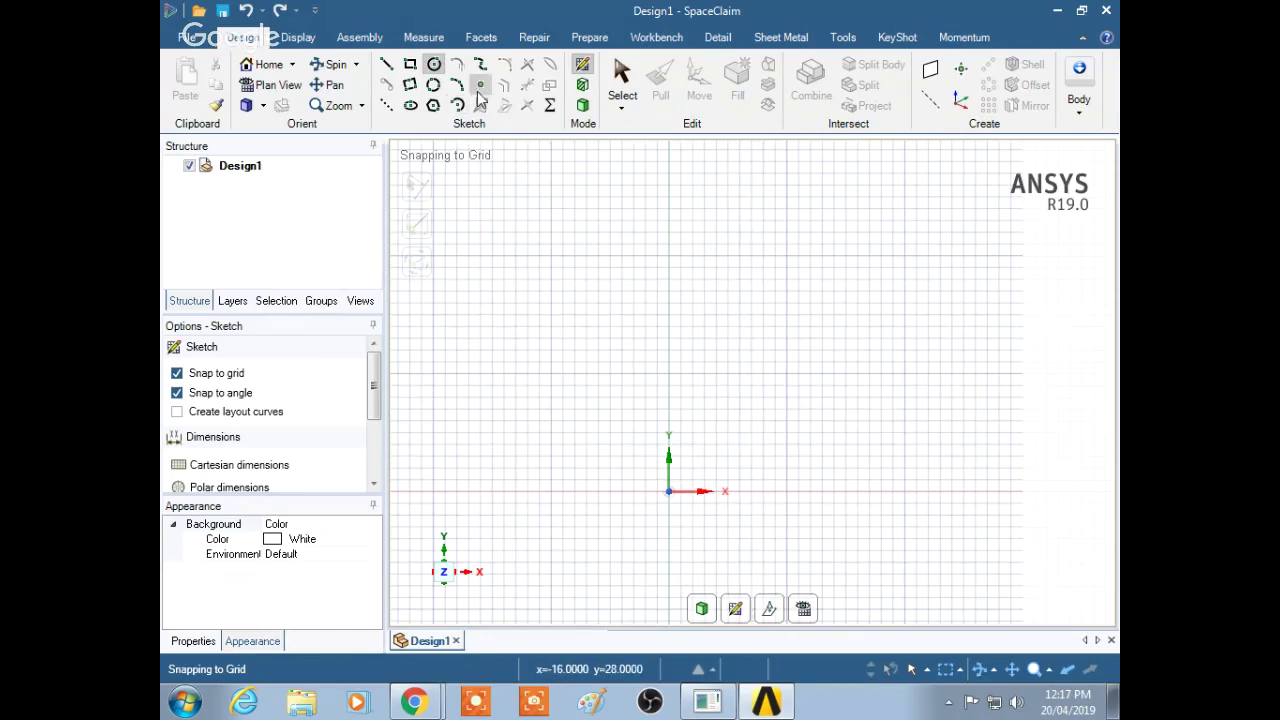
Draw a circle centred at the origin with a 100 mm diameter, re-enabling grid snapping
{"action": "left_click", "coordinate": [668, 491]}
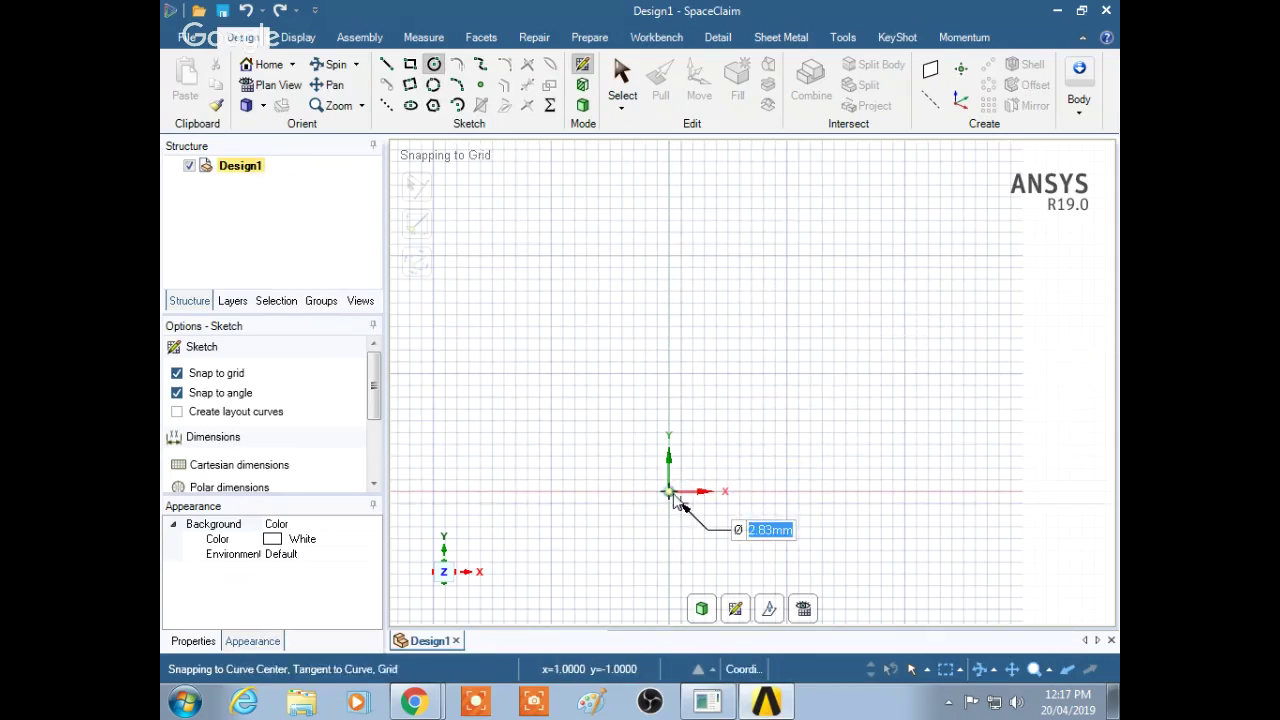
{"action": "left_click", "coordinate": [814, 418]}
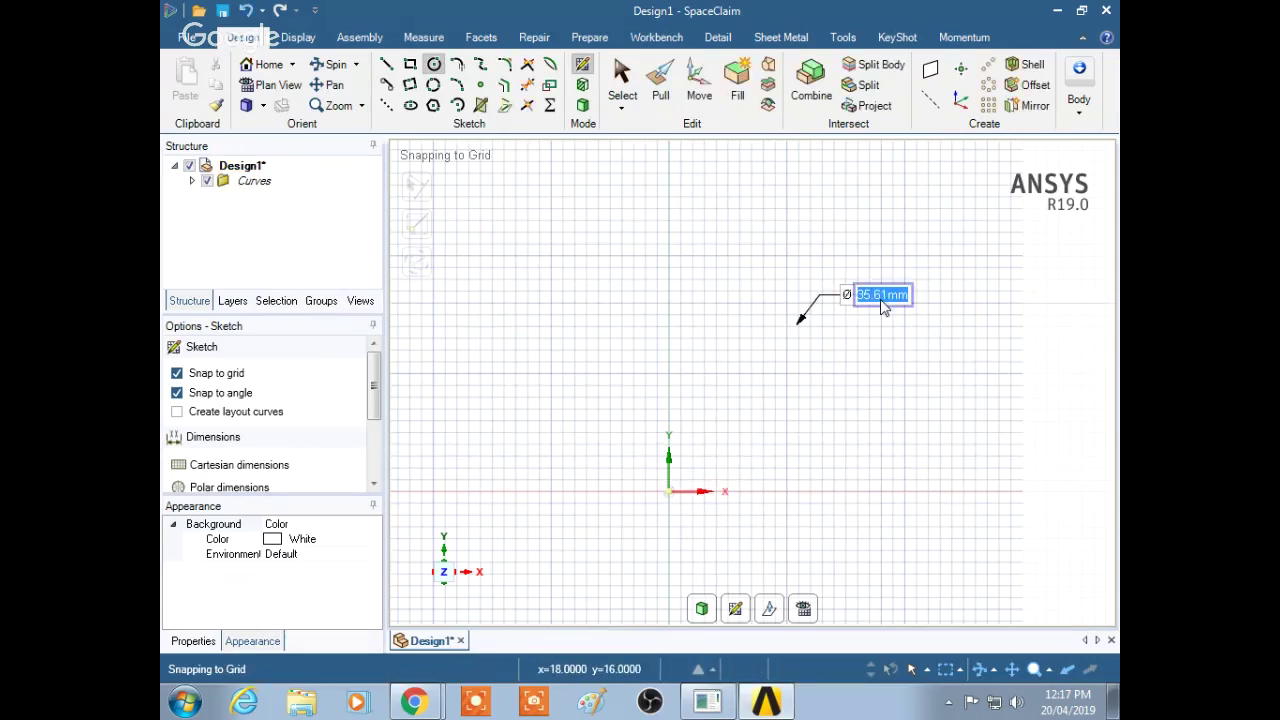
{"action": "type", "text": "100"}
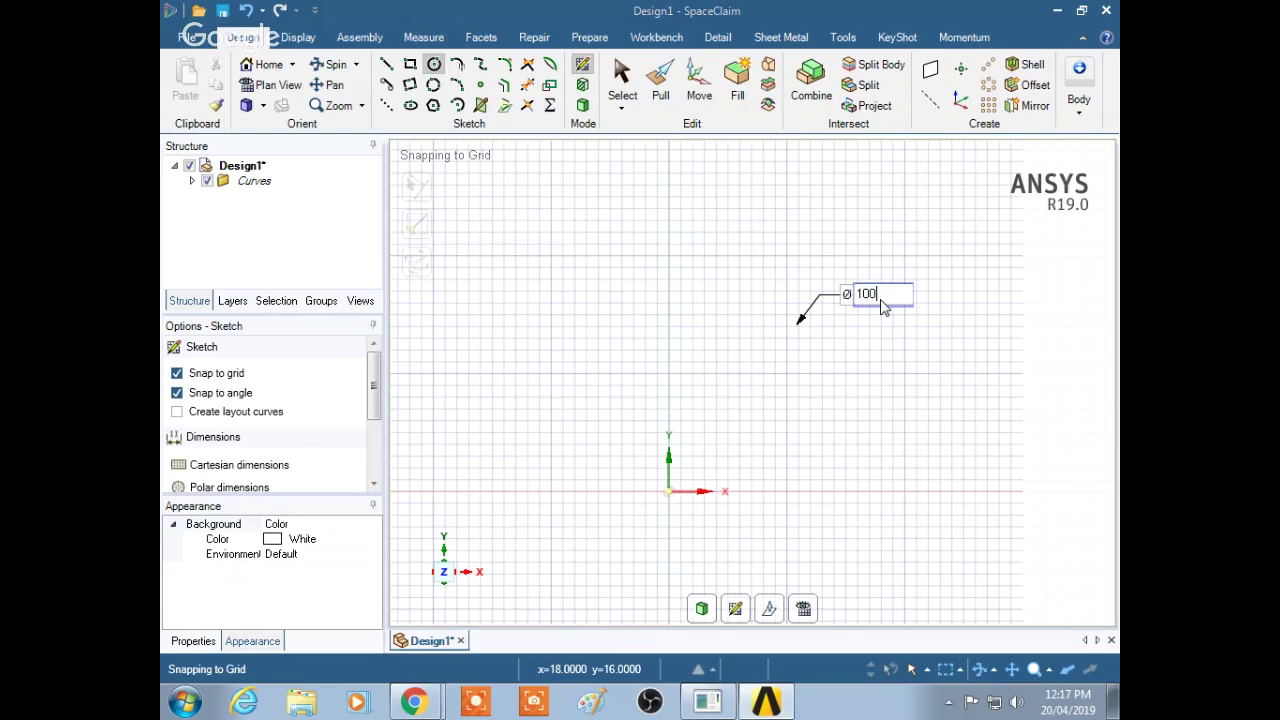
{"action": "key", "text": "Return"}
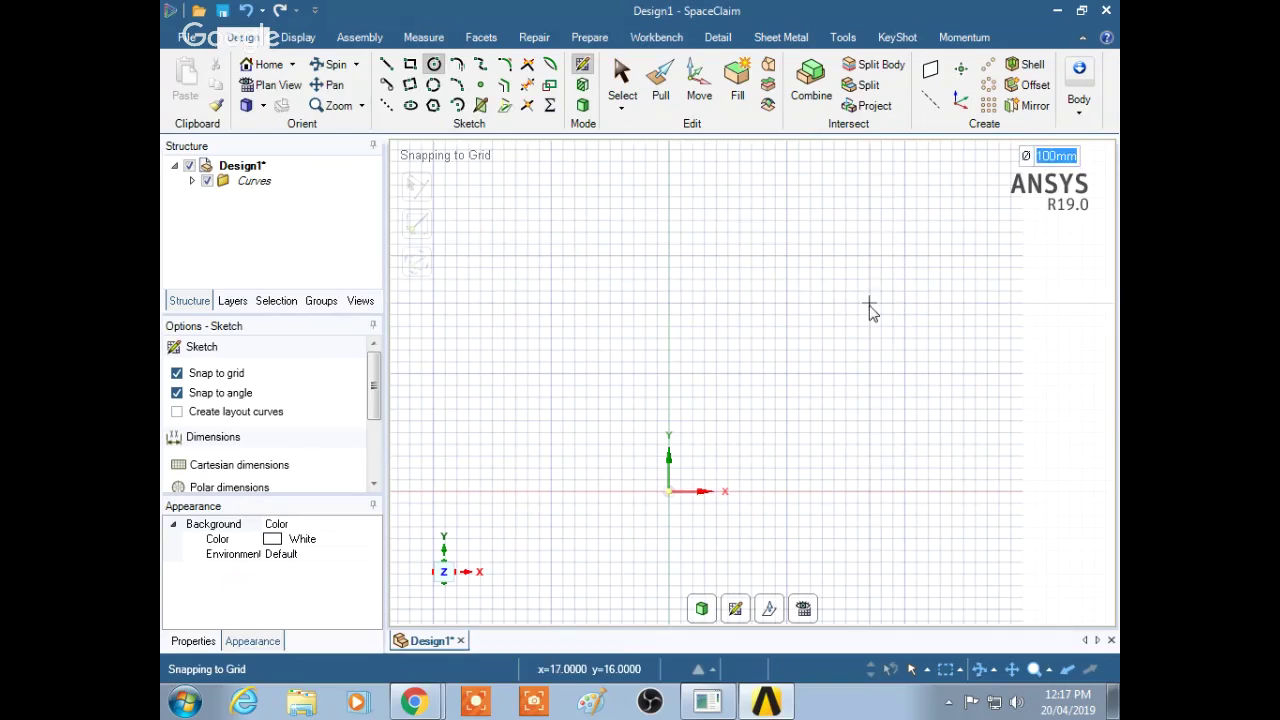
{"action": "scroll", "coordinate": [883, 360], "scroll_direction": "up", "scroll_amount": 3}
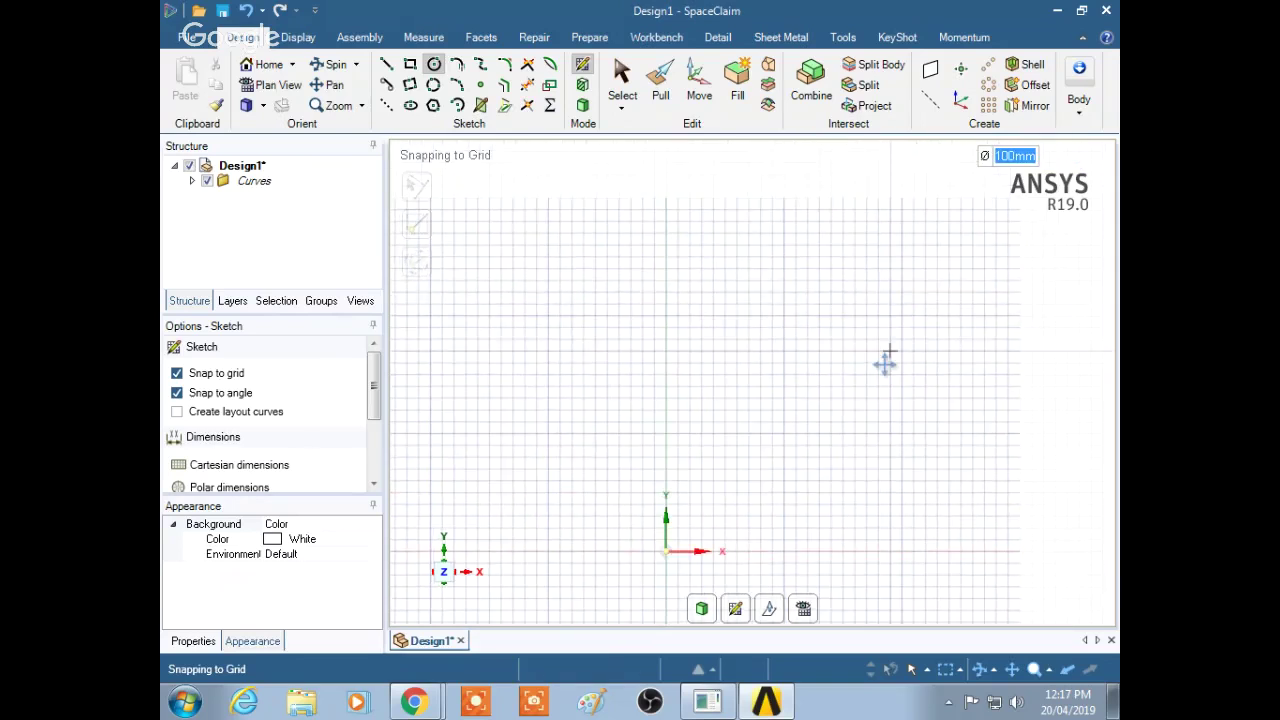
{"action": "scroll", "coordinate": [866, 412], "scroll_direction": "down", "scroll_amount": 5}
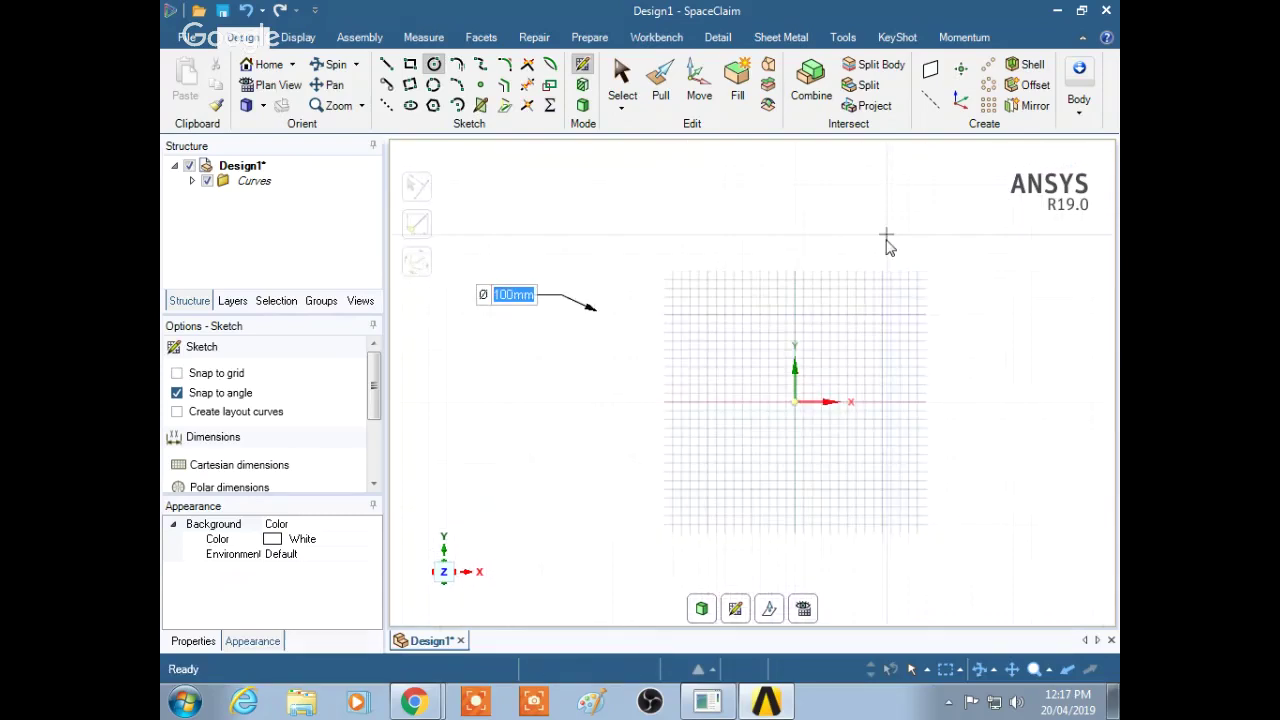
{"action": "scroll", "coordinate": [884, 295], "scroll_direction": "down", "scroll_amount": 2}
{"action": "scroll", "coordinate": [883, 300], "scroll_direction": "up", "scroll_amount": 2}
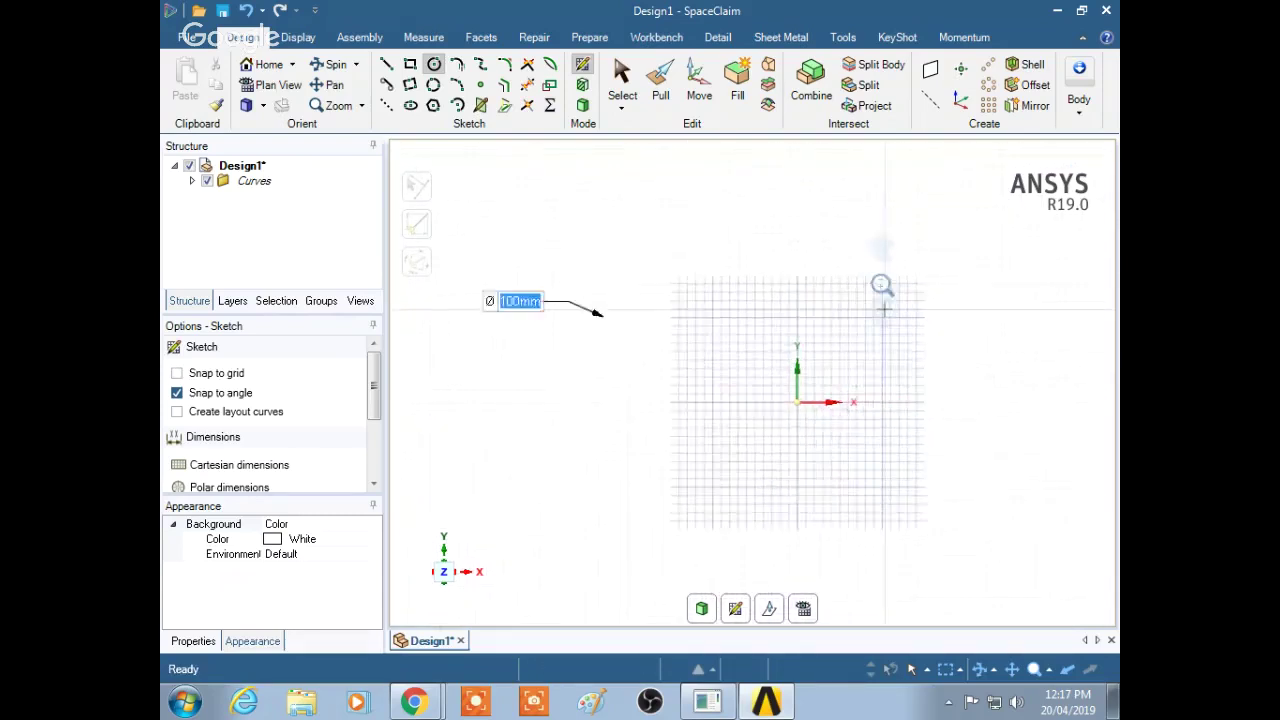
{"action": "left_click", "coordinate": [803, 608]}
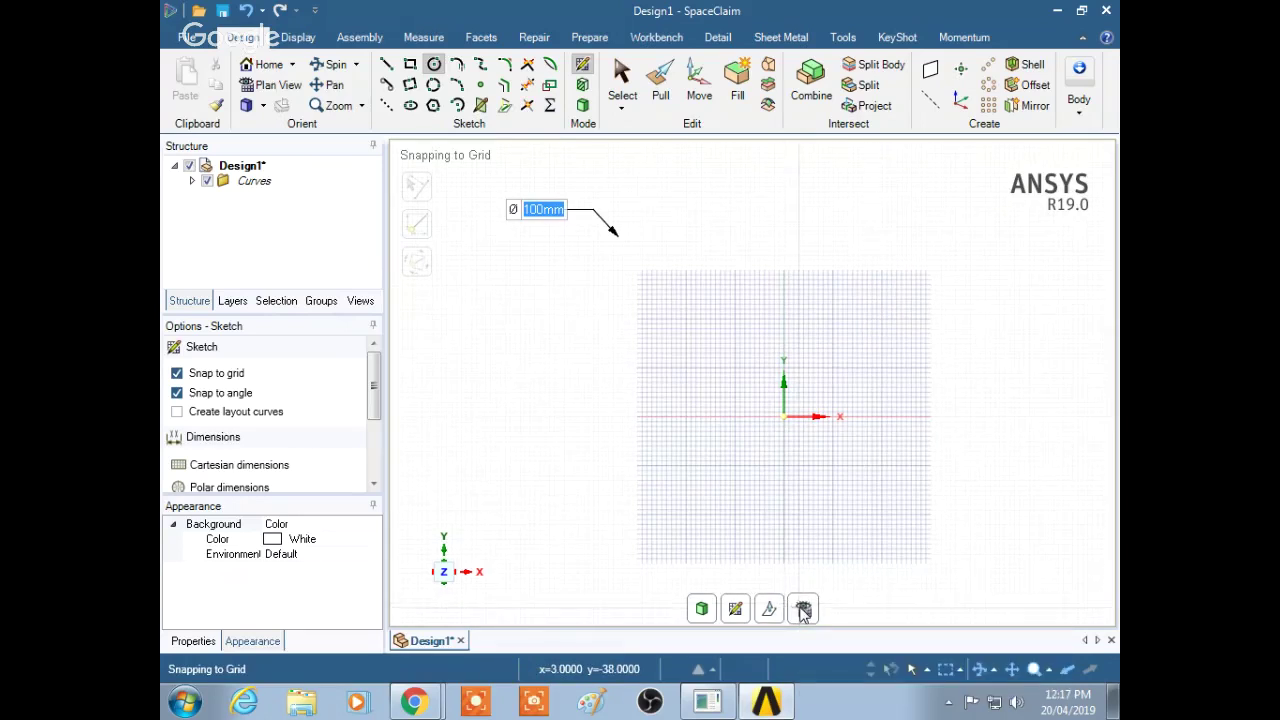
{"action": "left_click", "coordinate": [771, 610]}
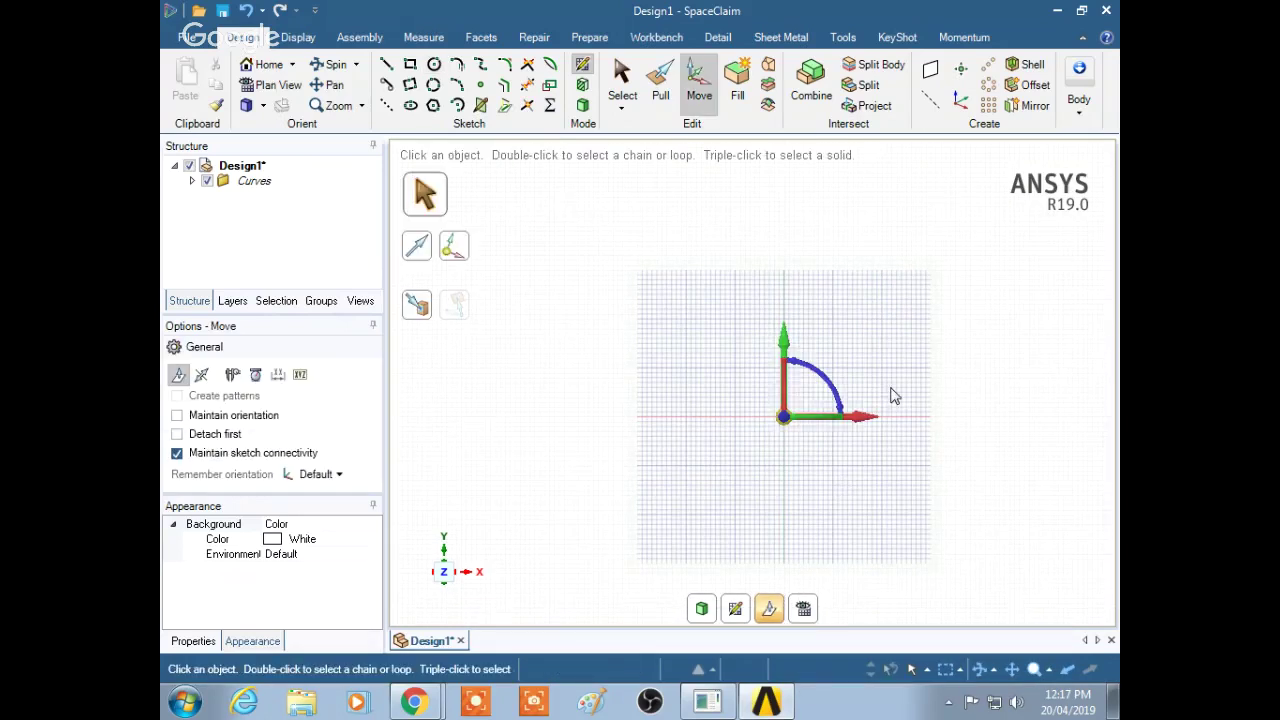
{"action": "left_click", "coordinate": [769, 609]}
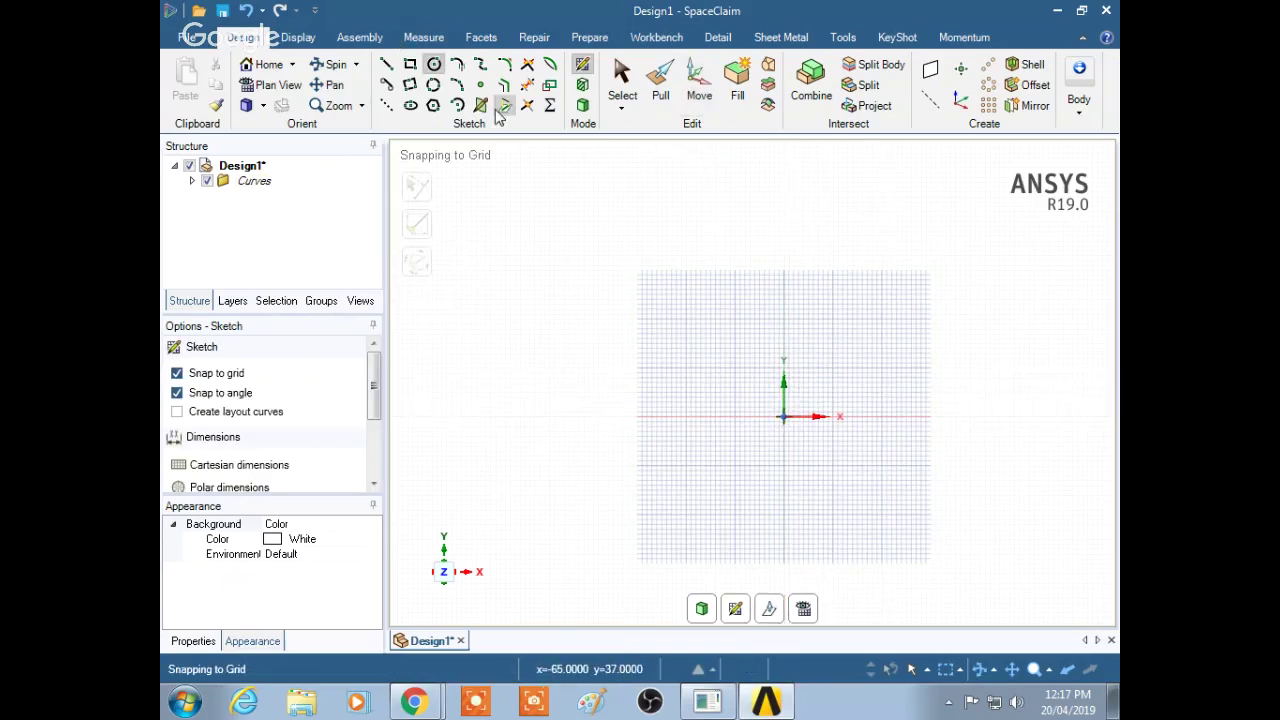
{"action": "left_click", "coordinate": [785, 423]}
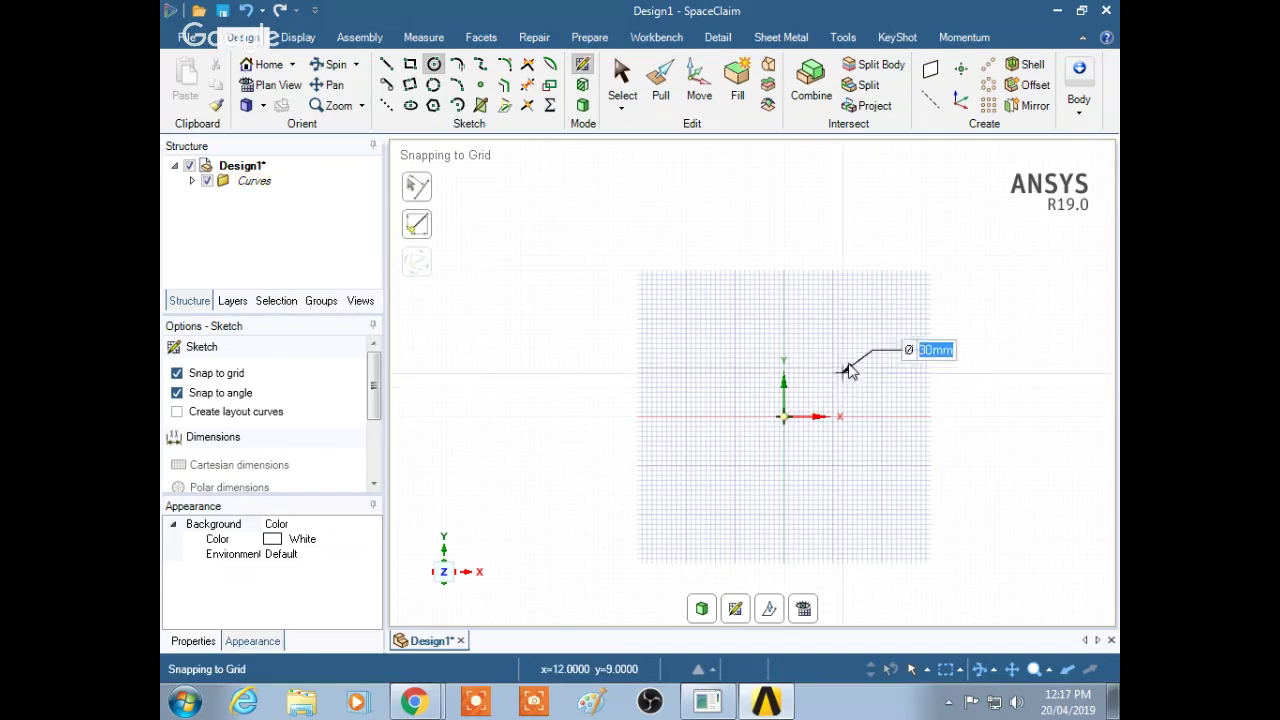
{"action": "key", "text": "Escape"}
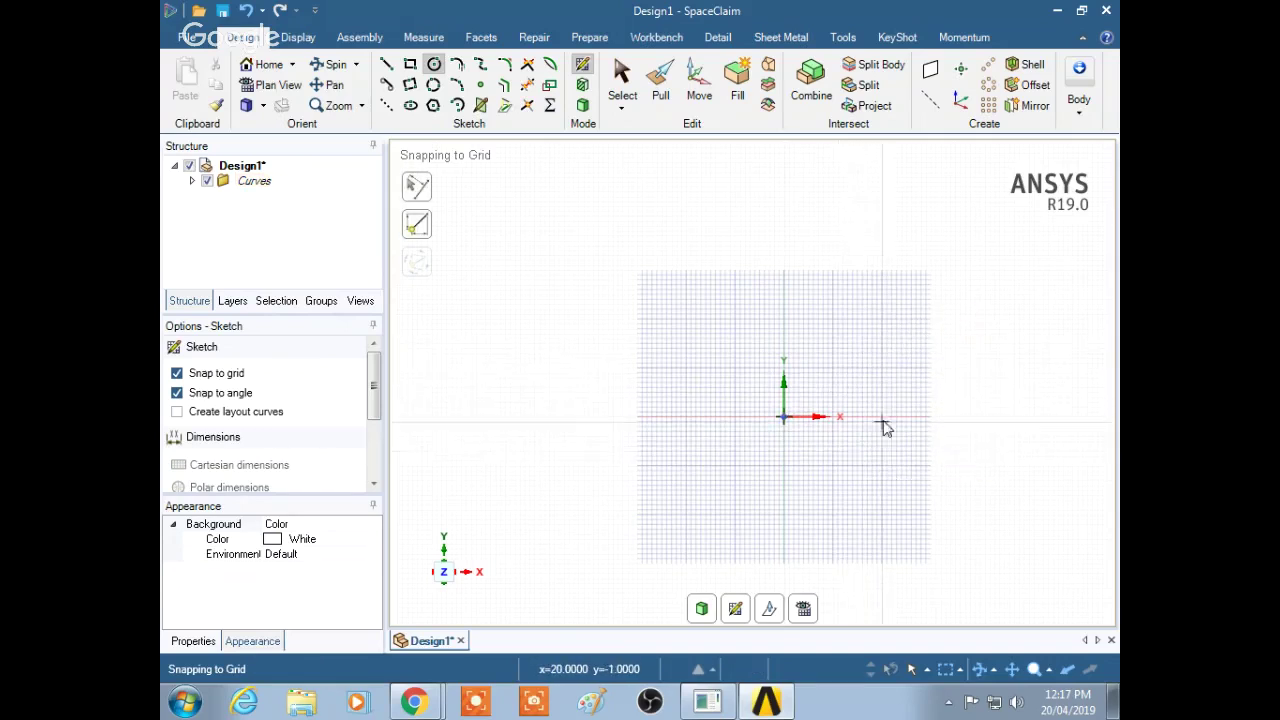
{"action": "mouse_move", "coordinate": [905, 350]}
{"action": "middle_mouse_down"}
{"action": "mouse_move", "coordinate": [800, 500]}
{"action": "mouse_move", "coordinate": [890, 348]}
{"action": "mouse_move", "coordinate": [997, 434]}
{"action": "mouse_move", "coordinate": [849, 315]}
{"action": "mouse_move", "coordinate": [706, 334]}
{"action": "mouse_move", "coordinate": [829, 366]}
{"action": "mouse_move", "coordinate": [832, 618]}
{"action": "middle_mouse_up"}
{"action": "left_click", "coordinate": [769, 608]}
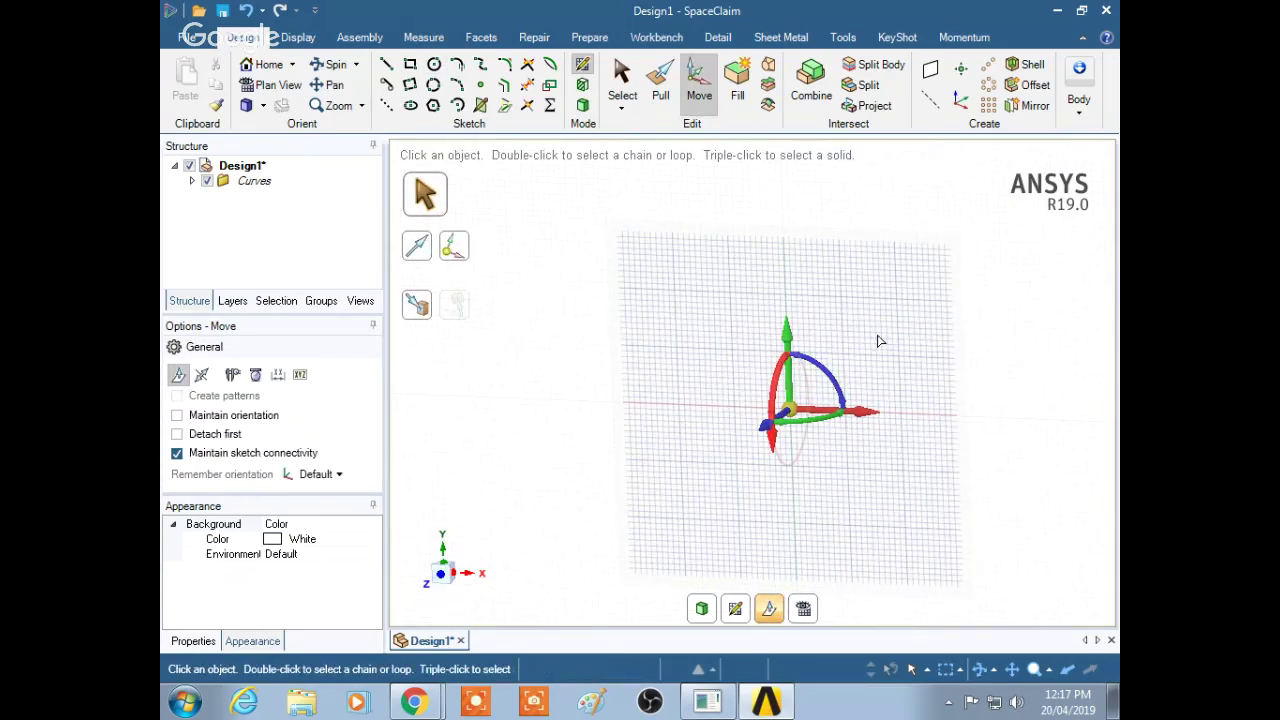
{"action": "left_click_drag", "start_coordinate": [819, 302], "coordinate": [834, 338]}
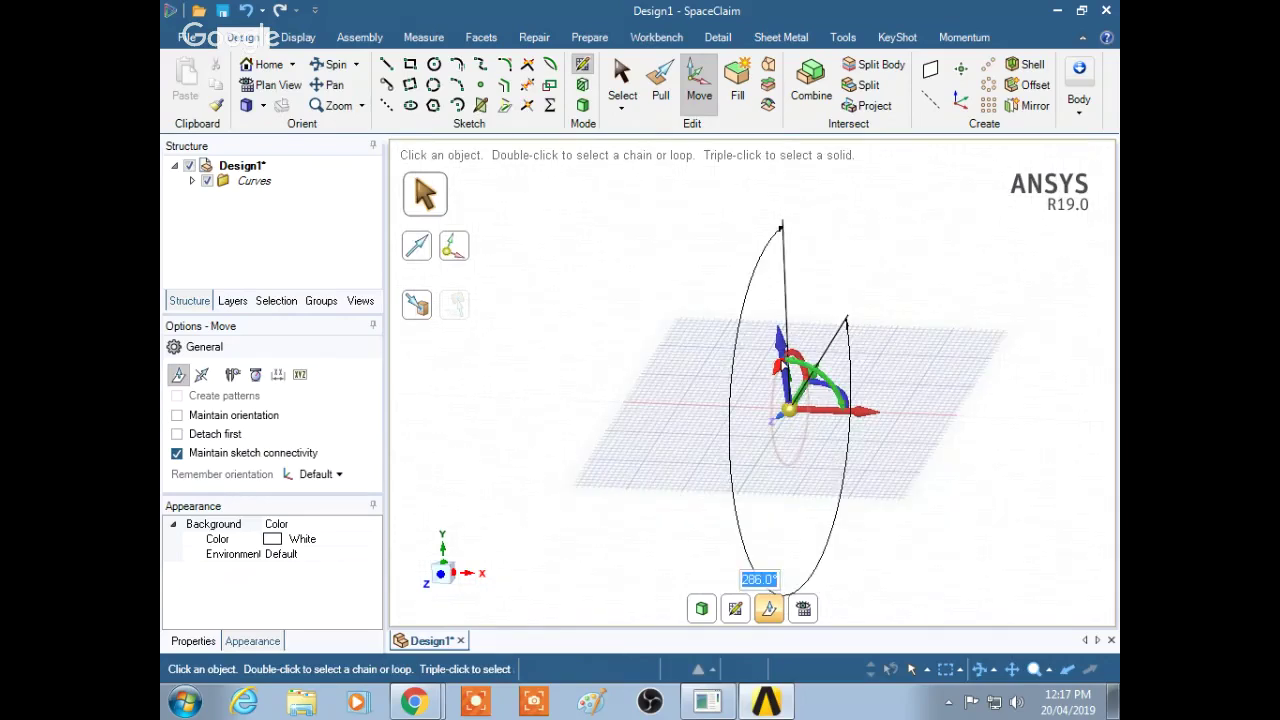
{"action": "middle_click_drag", "start_coordinate": [790, 365], "coordinate": [880, 372]}
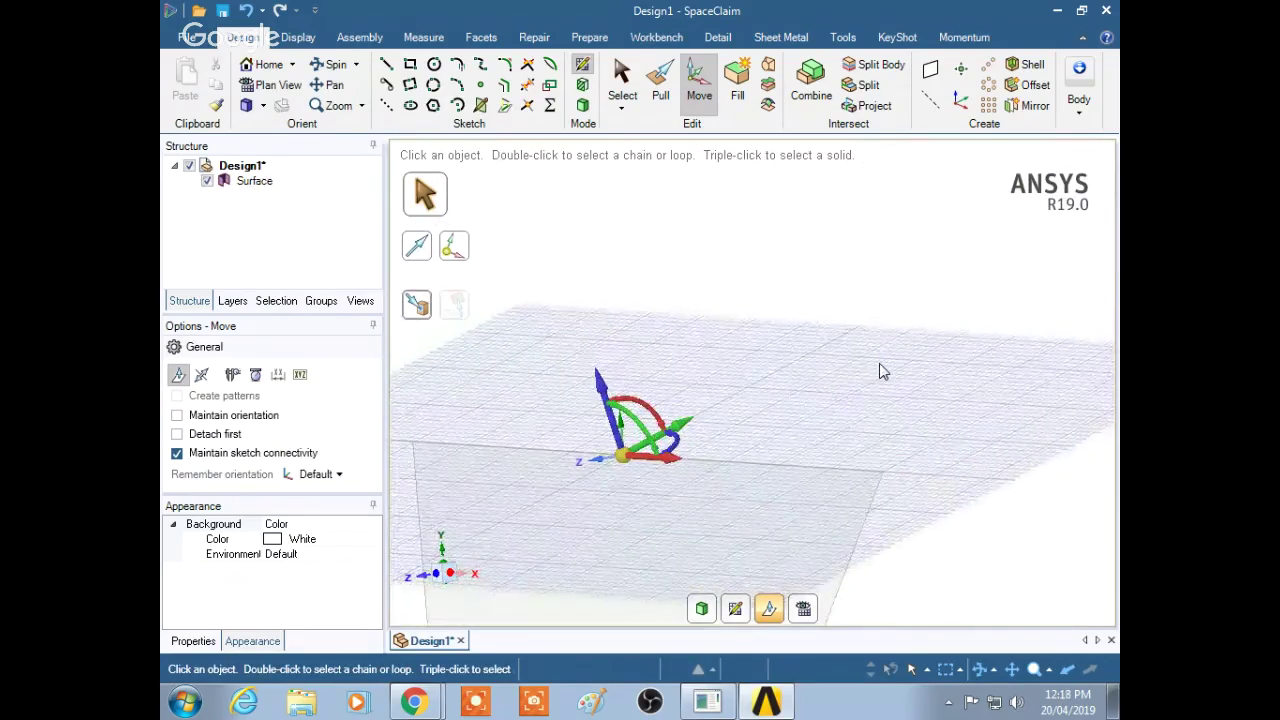
{"action": "key", "text": "ctrl+z"}
{"action": "key", "text": "ctrl+z"}
{"action": "key", "text": "ctrl+z"}
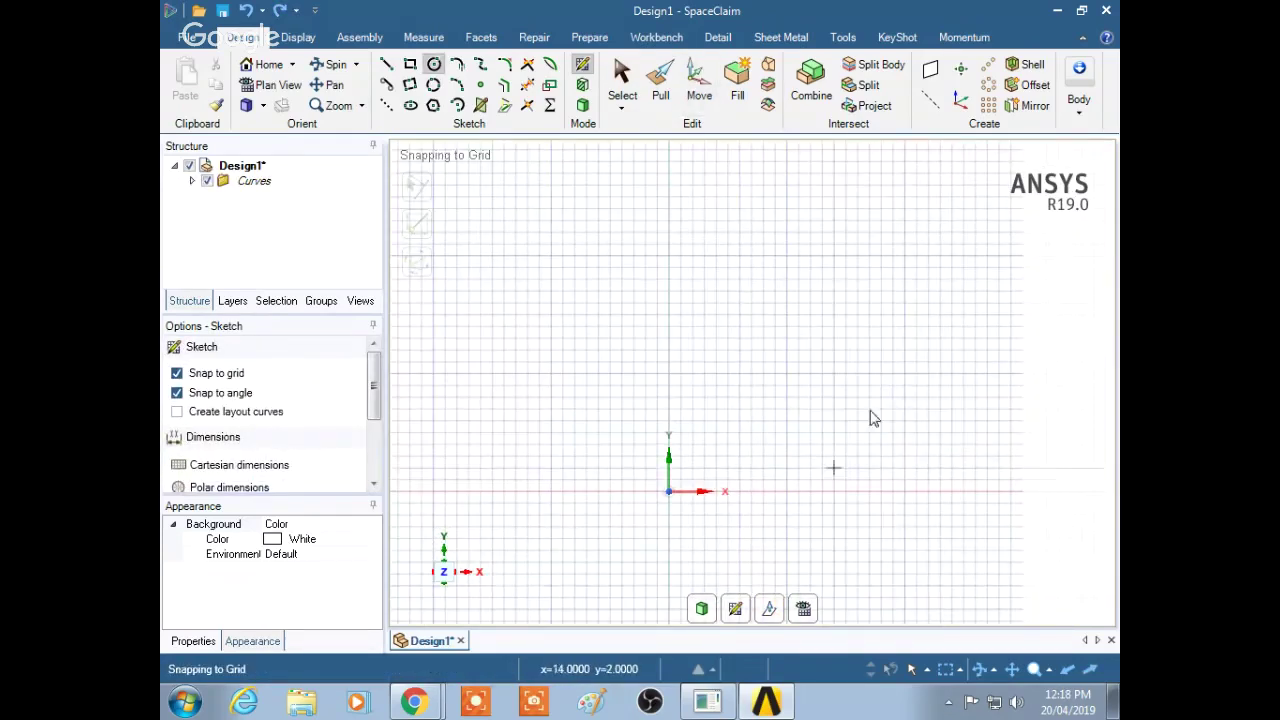
{"action": "mouse_move", "coordinate": [870, 418]}
{"action": "middle_mouse_down"}
{"action": "mouse_move", "coordinate": [837, 366]}
{"action": "mouse_move", "coordinate": [777, 374]}
{"action": "mouse_move", "coordinate": [749, 429]}
{"action": "mouse_move", "coordinate": [785, 597]}
{"action": "middle_mouse_up"}
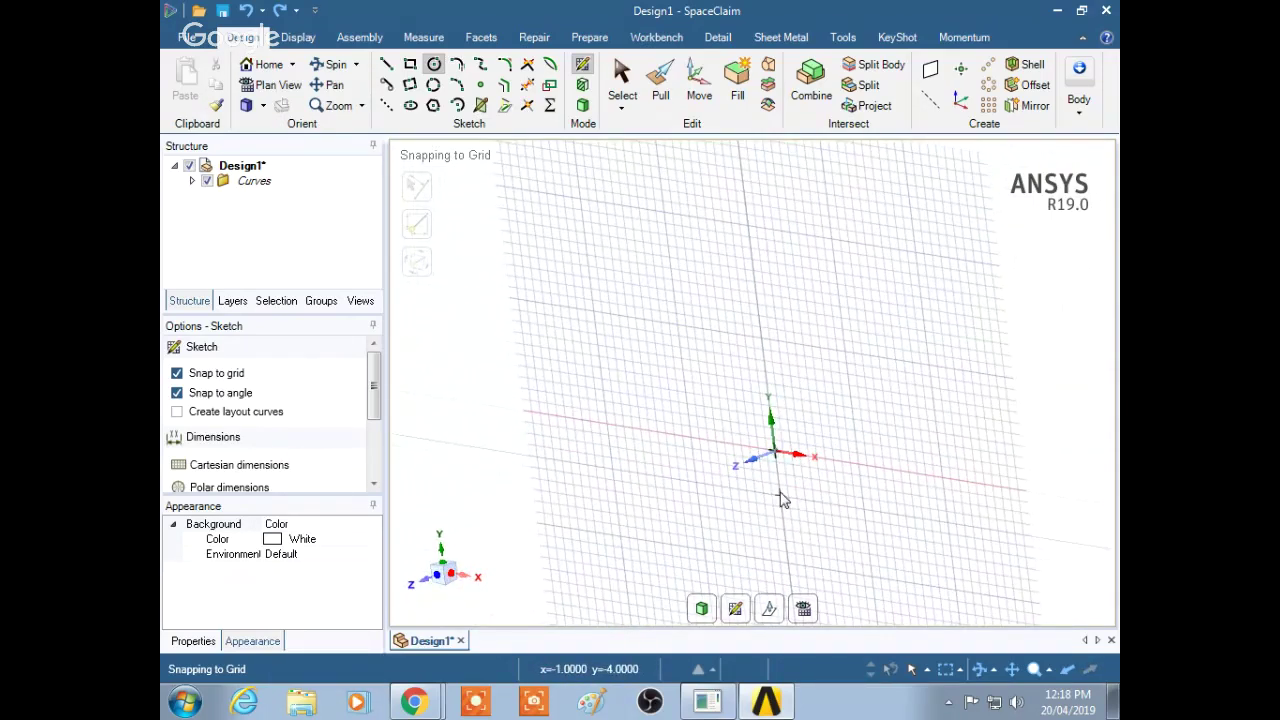
{"action": "left_click", "coordinate": [769, 608]}
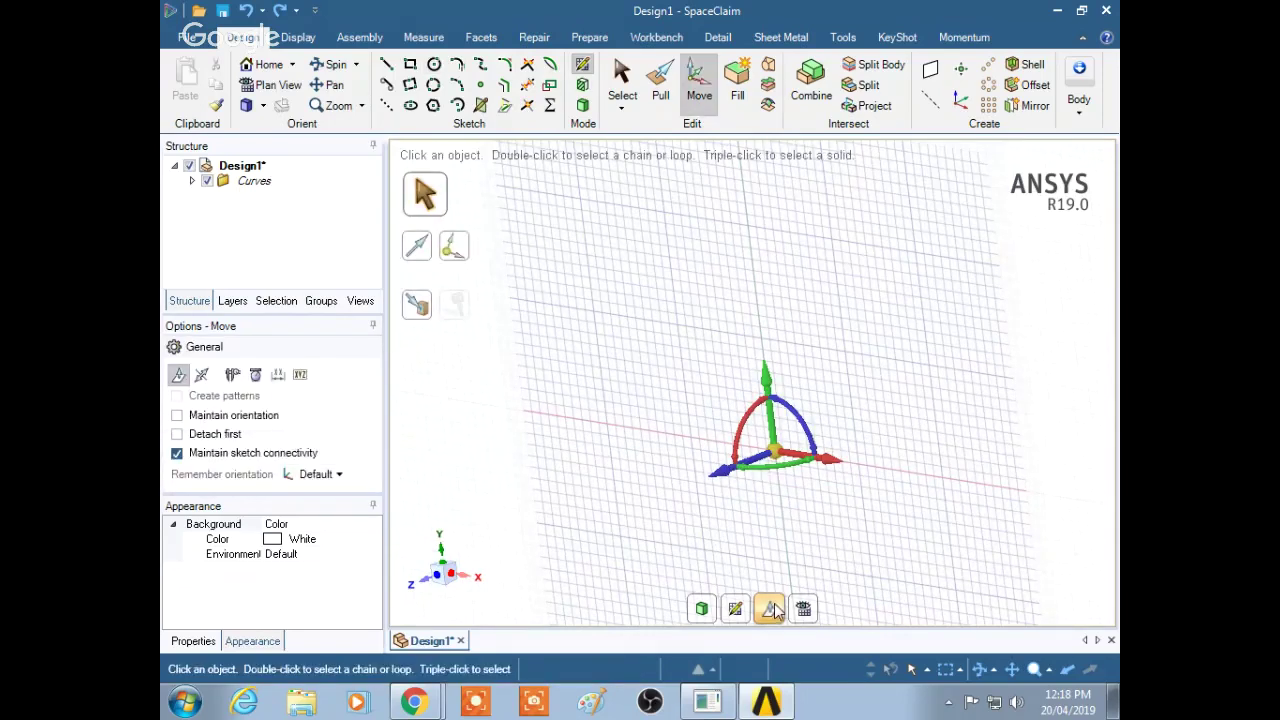
{"action": "left_click", "coordinate": [803, 609]}
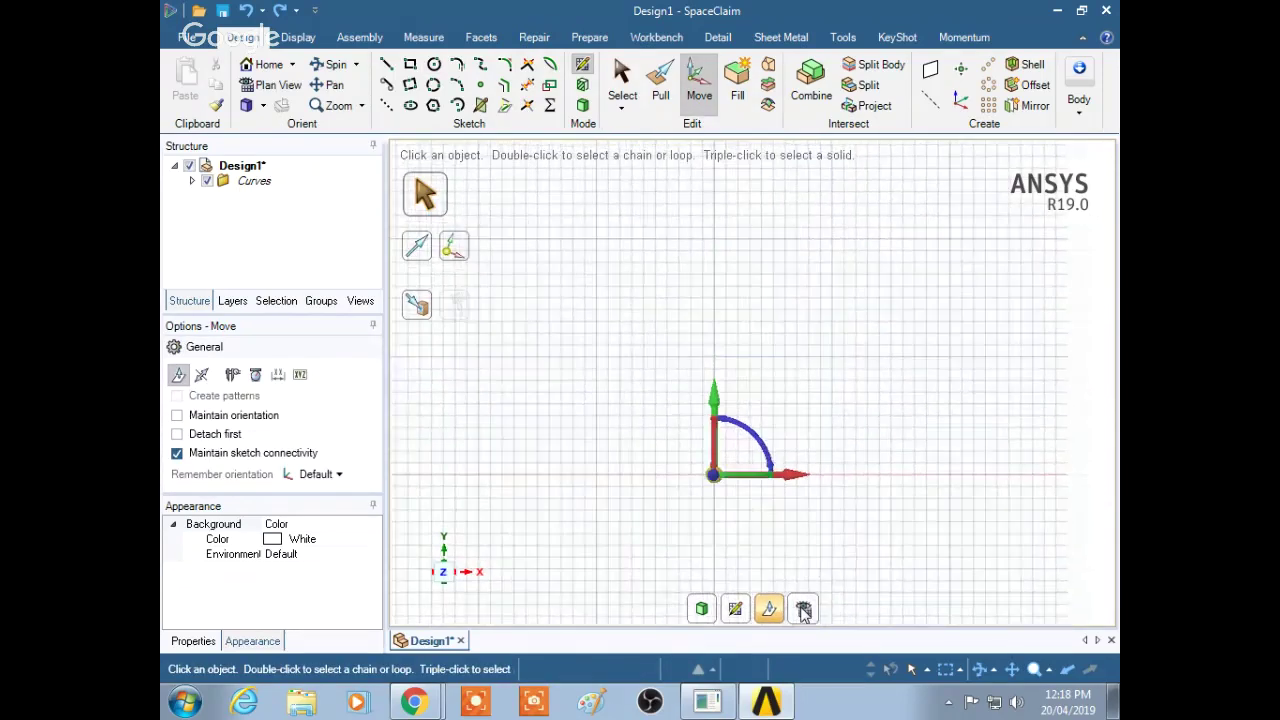
{"action": "left_click", "coordinate": [804, 610]}
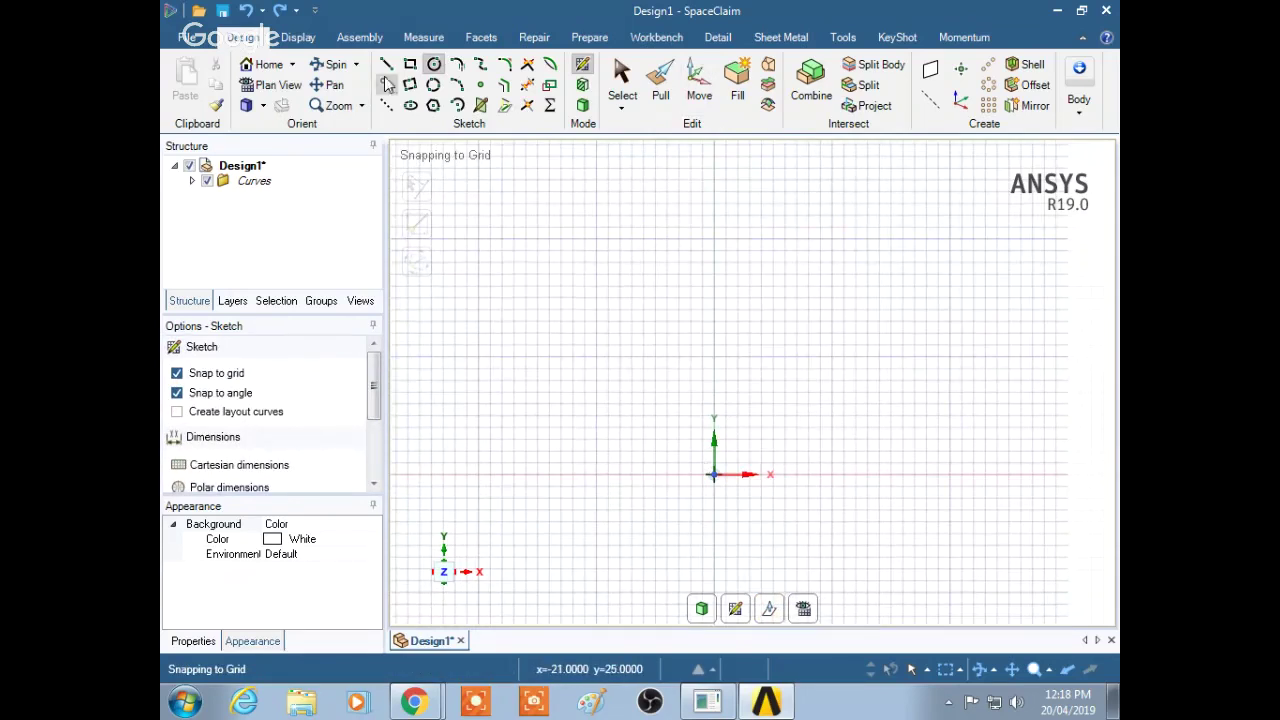
Draw a new shape from a placed centre point with a 100 mm diameter in plan view
{"action": "left_click", "coordinate": [785, 357]}
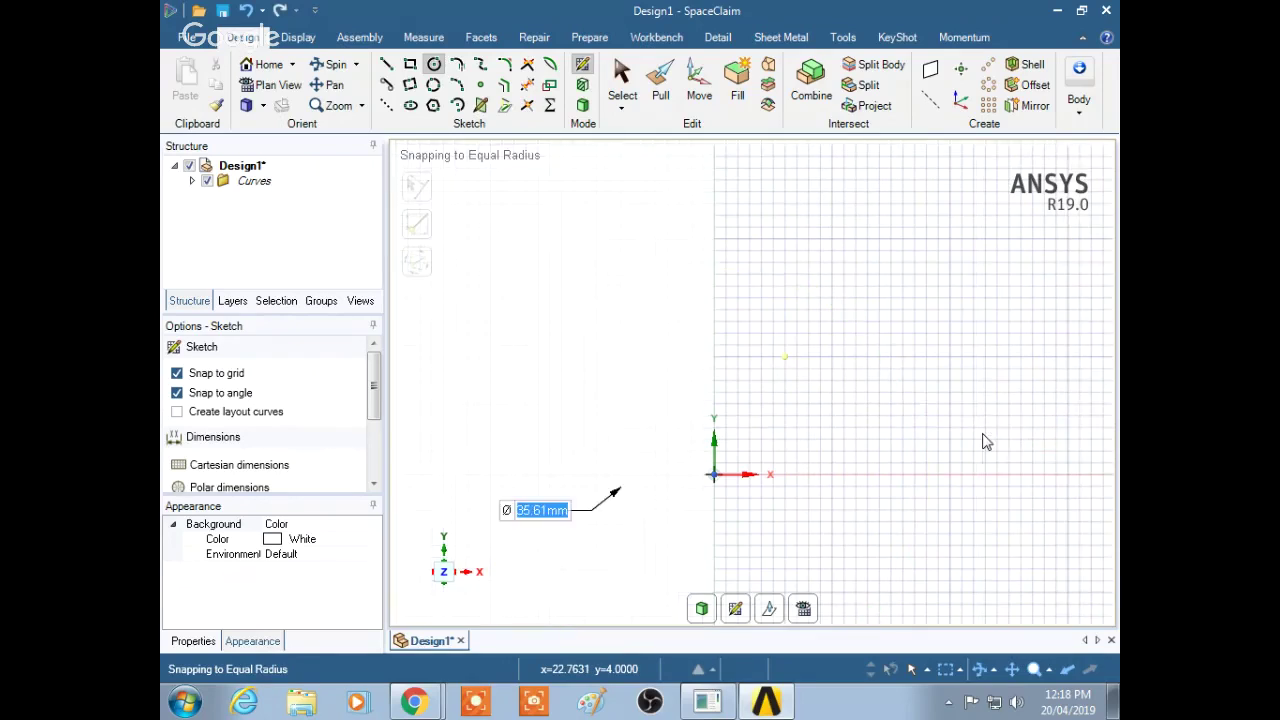
{"action": "mouse_move", "coordinate": [977, 383]}
{"action": "middle_mouse_down"}
{"action": "mouse_move", "coordinate": [1020, 374]}
{"action": "mouse_move", "coordinate": [866, 389]}
{"action": "mouse_move", "coordinate": [771, 434]}
{"action": "mouse_move", "coordinate": [757, 478]}
{"action": "mouse_move", "coordinate": [789, 454]}
{"action": "mouse_move", "coordinate": [743, 483]}
{"action": "mouse_move", "coordinate": [788, 454]}
{"action": "middle_mouse_up"}
{"action": "key", "text": "v"}
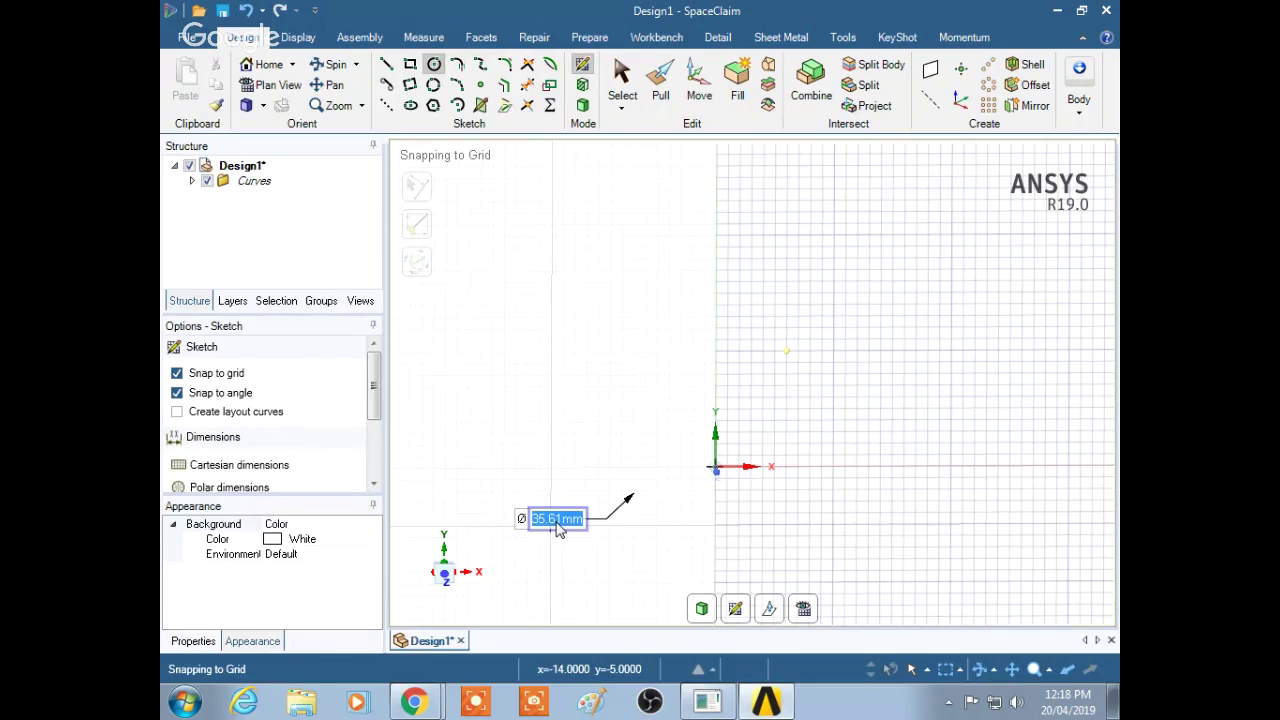
{"action": "type", "text": "100"}
{"action": "key", "text": "Return"}
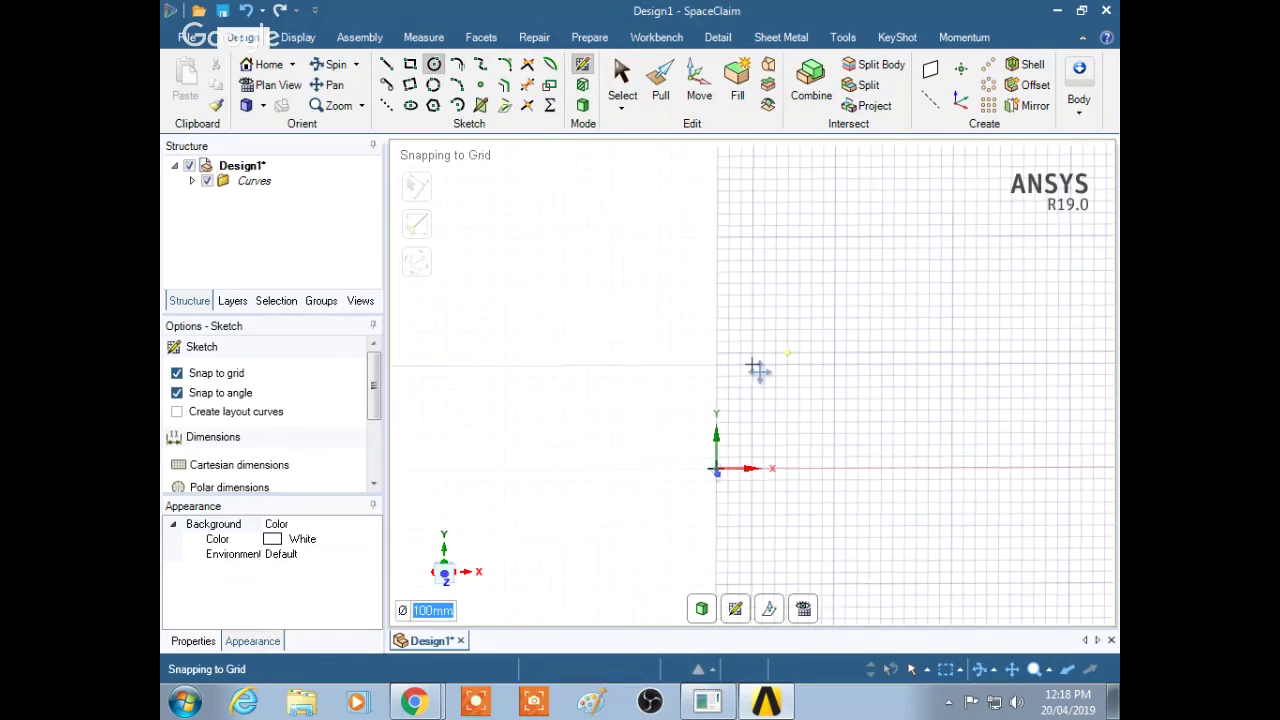
{"action": "scroll", "coordinate": [757, 370], "scroll_direction": "up", "scroll_amount": 3}
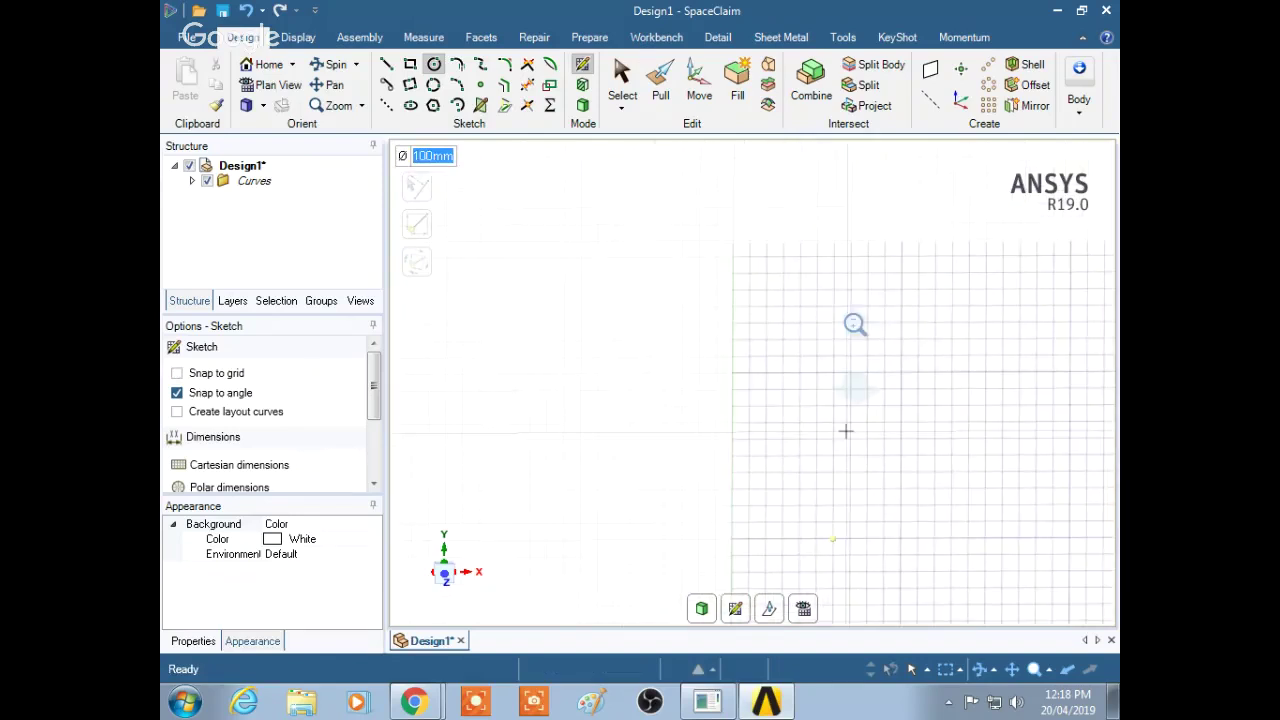
{"action": "scroll", "coordinate": [846, 431], "scroll_direction": "down", "scroll_amount": 5}
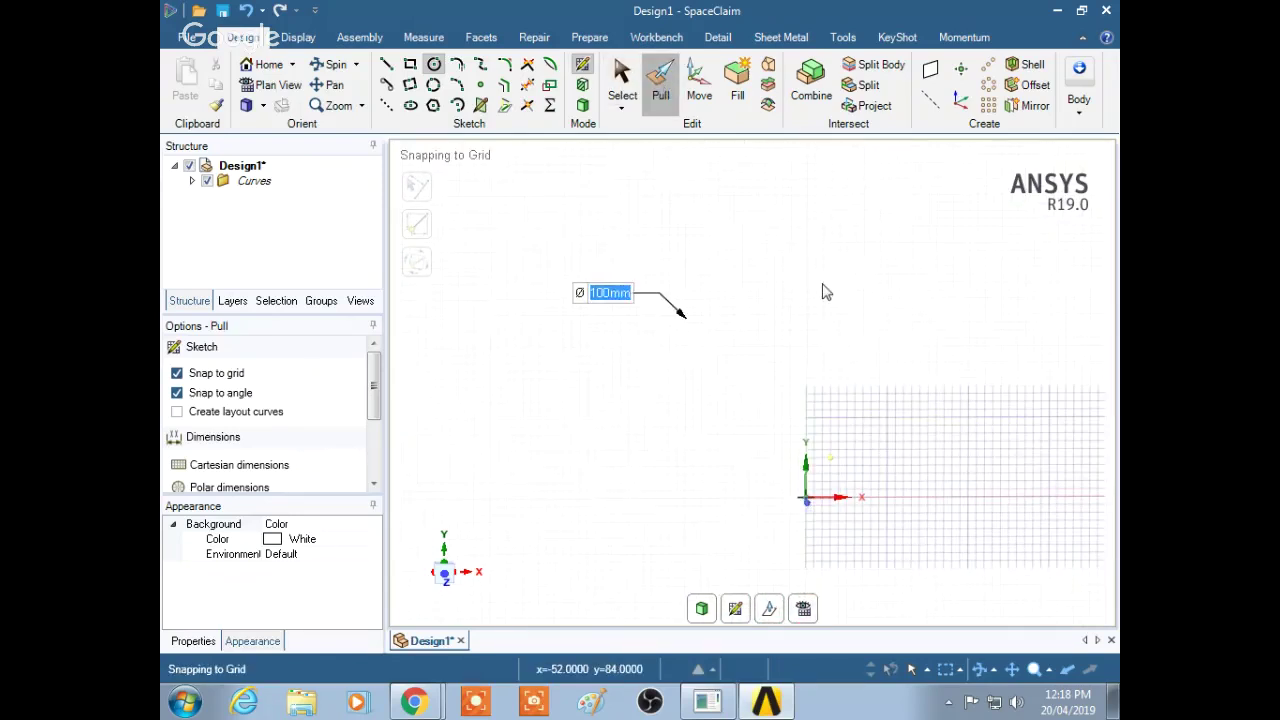
{"action": "scroll", "coordinate": [897, 326], "scroll_direction": "up", "scroll_amount": 5}
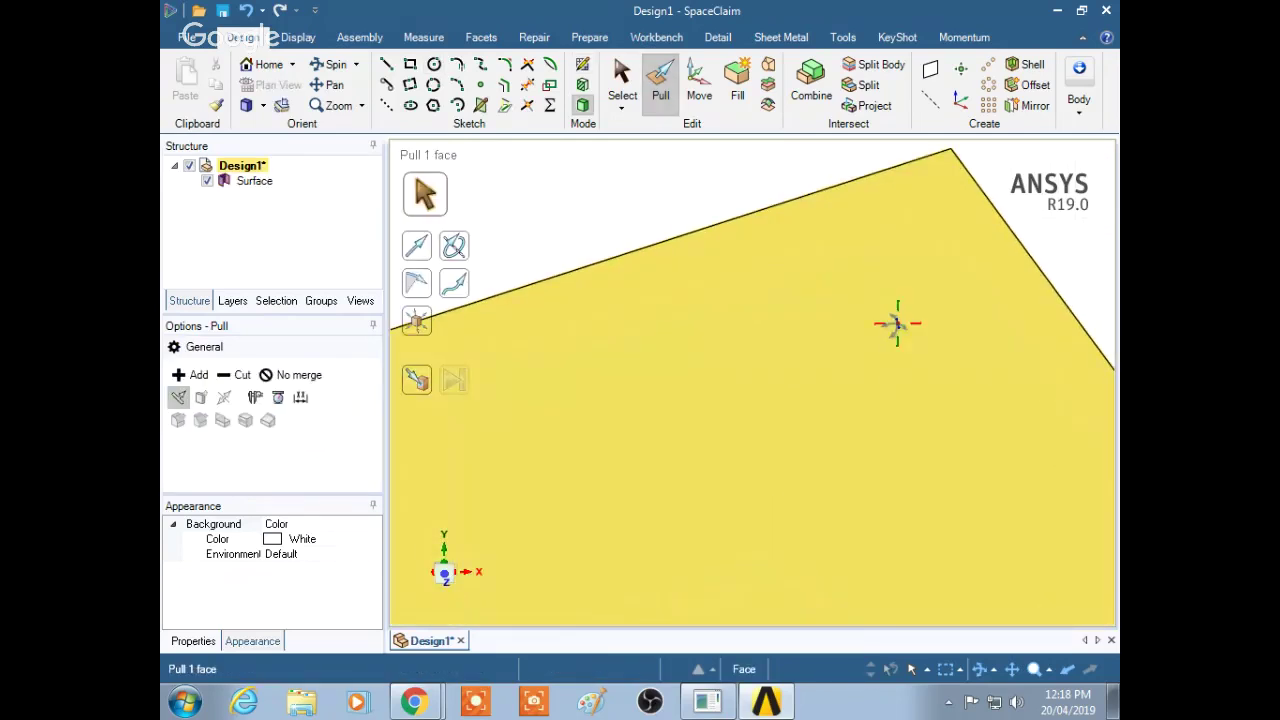
Pull the surface face 10 mm into a solid plate and orbit to inspect it
{"action": "mouse_move", "coordinate": [897, 323]}
{"action": "middle_mouse_down"}
{"action": "mouse_move", "coordinate": [886, 363]}
{"action": "mouse_move", "coordinate": [737, 480]}
{"action": "mouse_move", "coordinate": [757, 491]}
{"action": "mouse_move", "coordinate": [814, 443]}
{"action": "middle_mouse_up"}
{"action": "left_click_drag", "start_coordinate": [715, 583], "coordinate": [636, 690]}
{"action": "type", "text": "10"}
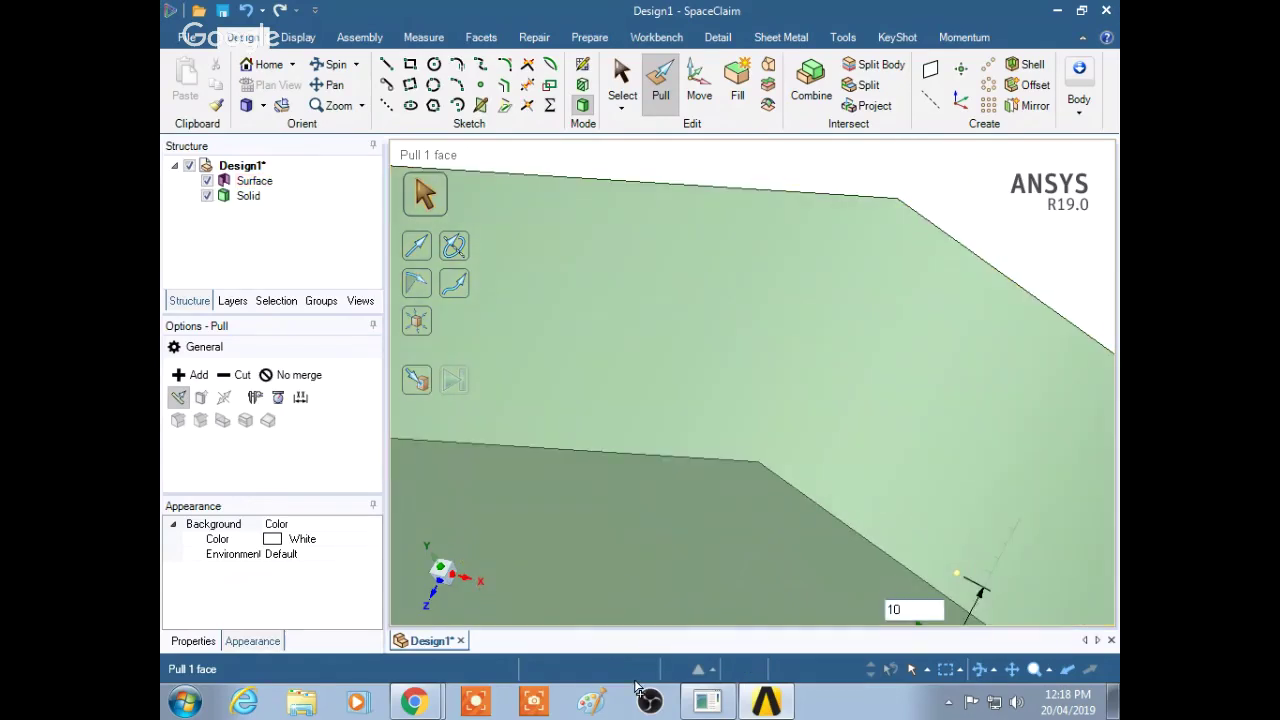
{"action": "key", "text": "Return"}
{"action": "middle_click_drag", "start_coordinate": [760, 420], "coordinate": [990, 260]}
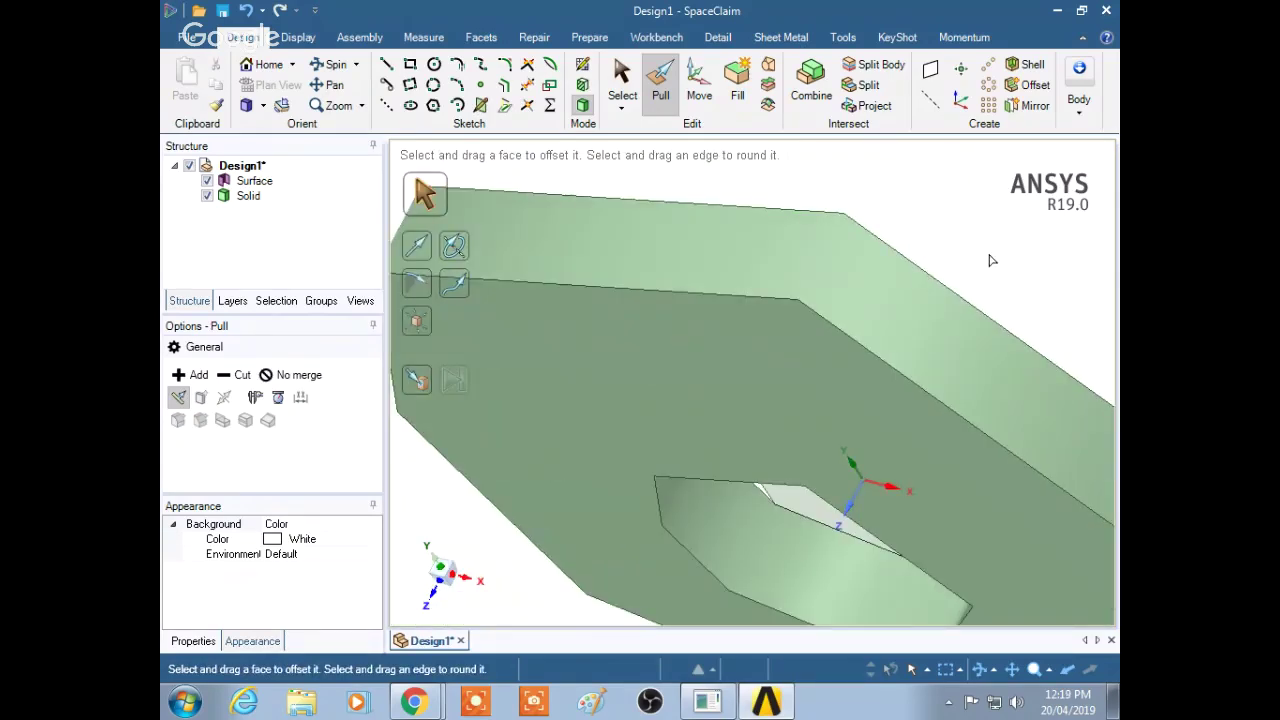
{"action": "scroll", "coordinate": [990, 260], "scroll_direction": "down", "scroll_amount": 10}
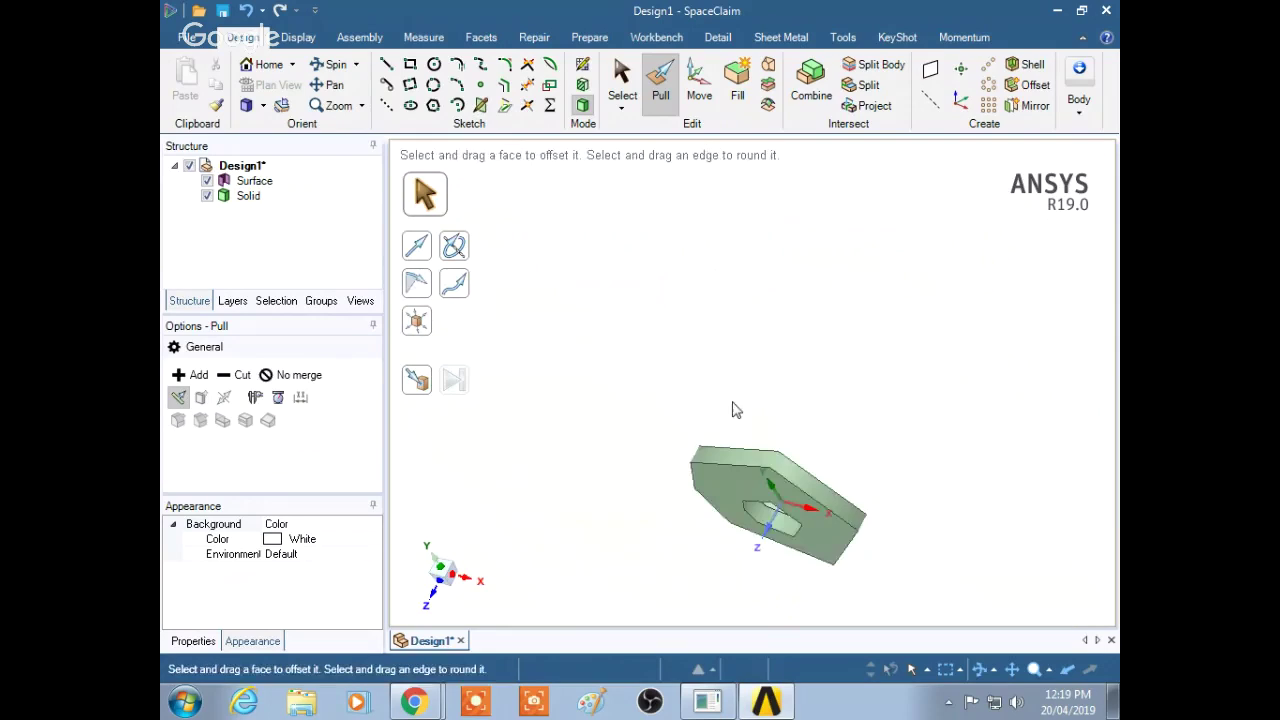
{"action": "middle_click_drag", "start_coordinate": [735, 410], "coordinate": [943, 323]}
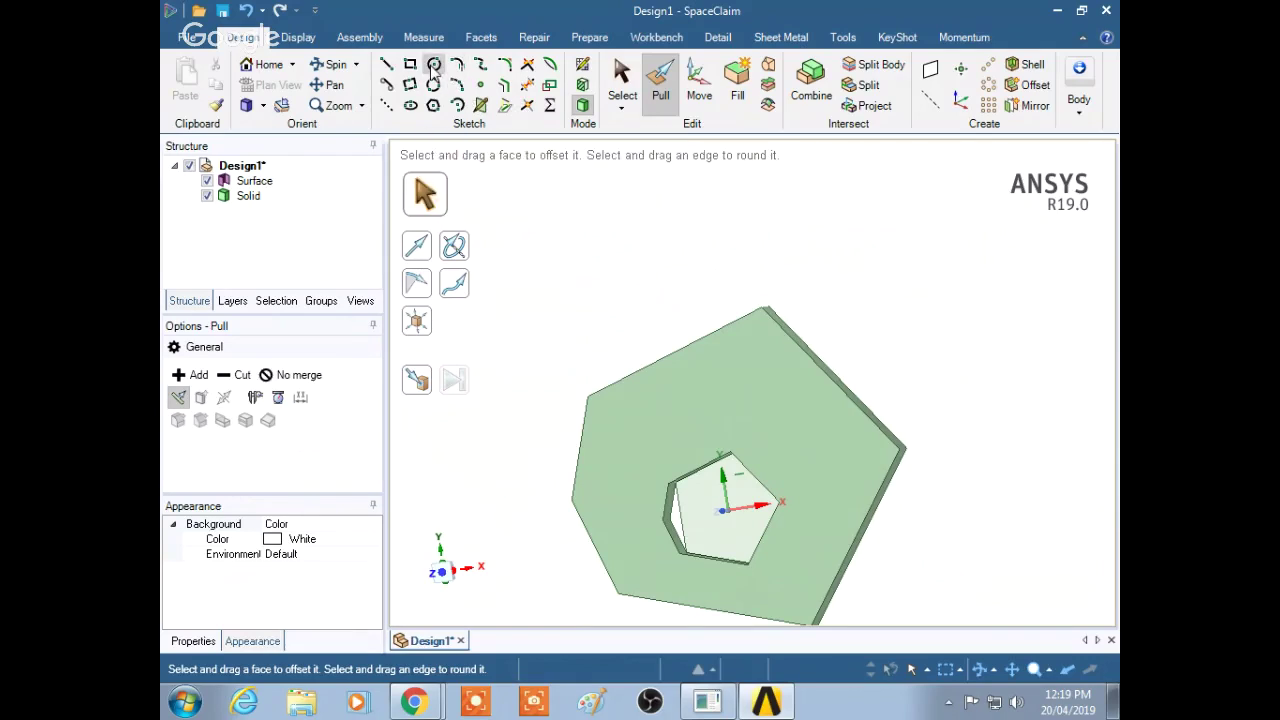
Pull the inner pentagon face out into a long rod
{"action": "left_click", "coordinate": [732, 527]}
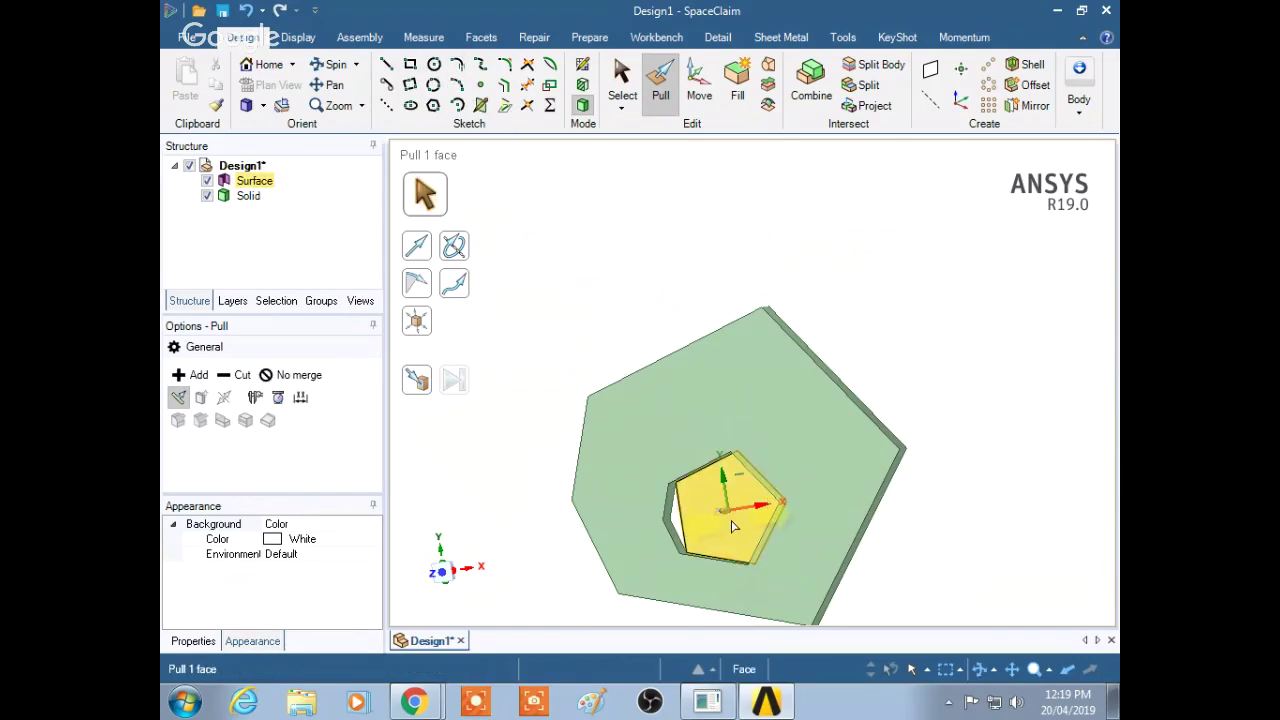
{"action": "left_click_drag", "start_coordinate": [730, 525], "coordinate": [620, 565]}
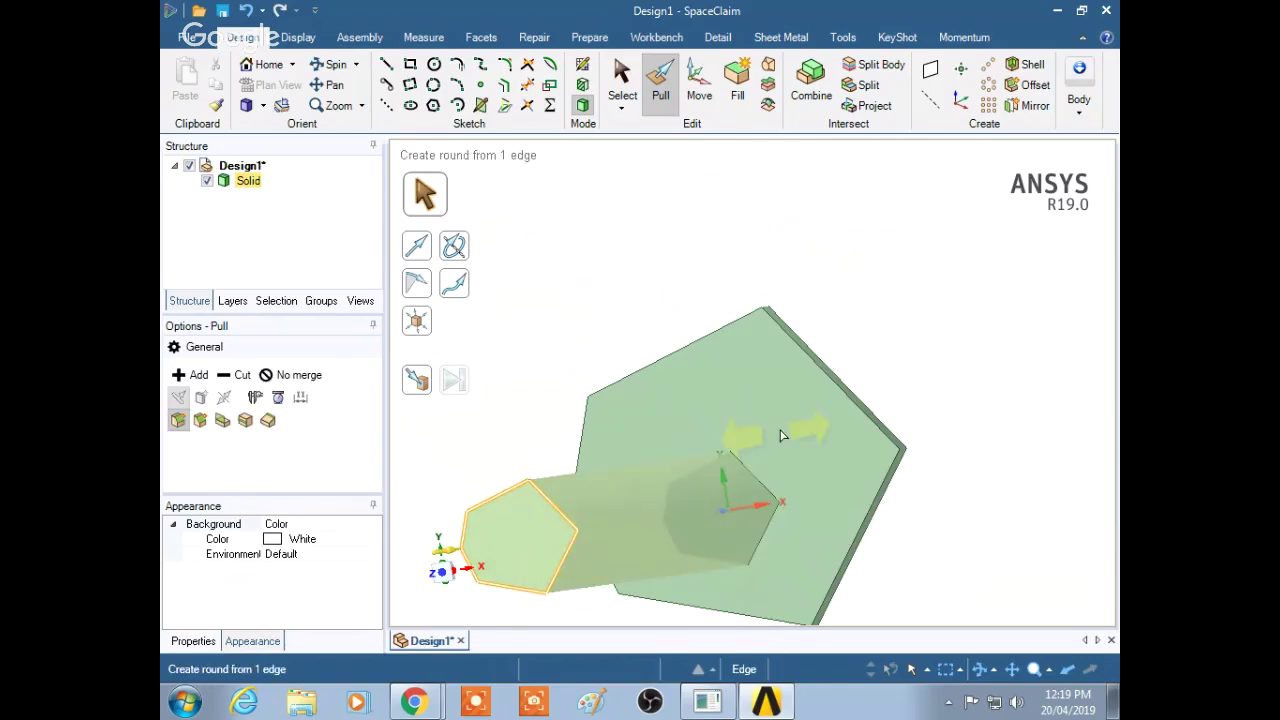
{"action": "left_click", "coordinate": [768, 313]}
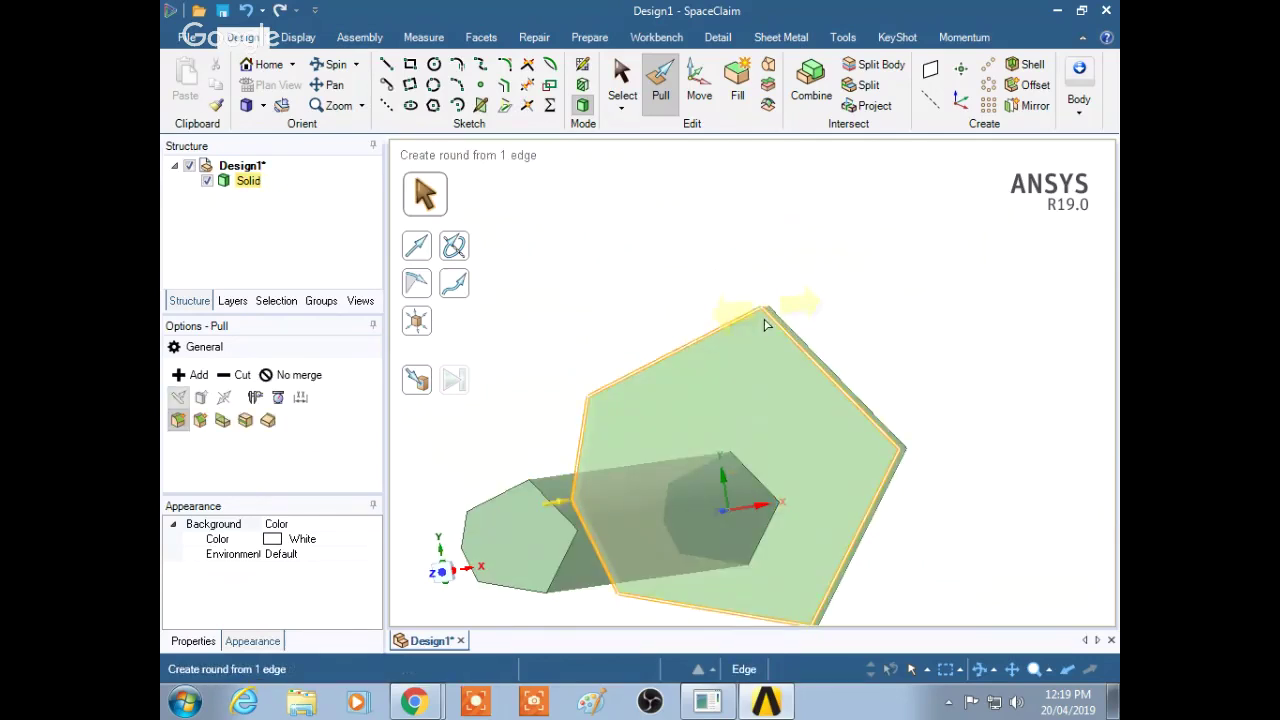
{"action": "left_click", "coordinate": [757, 380]}
{"action": "left_click", "coordinate": [766, 309]}
{"action": "left_click", "coordinate": [797, 294]}
Enlarge the outer pentagon plate by dragging its face outward
{"action": "middle_click_drag", "start_coordinate": [797, 294], "coordinate": [777, 318]}
{"action": "left_click", "coordinate": [778, 304]}
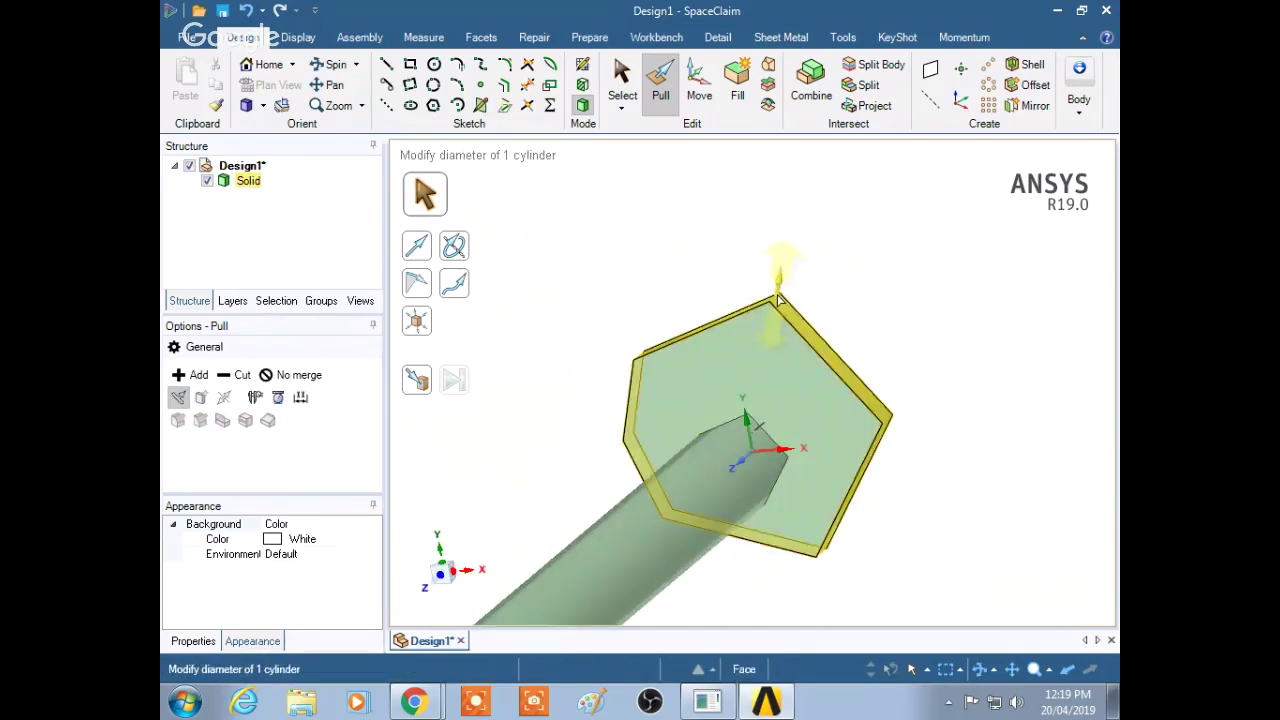
{"action": "left_click", "coordinate": [777, 299]}
{"action": "left_click", "coordinate": [778, 302]}
{"action": "left_click_drag", "start_coordinate": [777, 320], "coordinate": [930, 270]}
{"action": "left_click", "coordinate": [930, 270]}
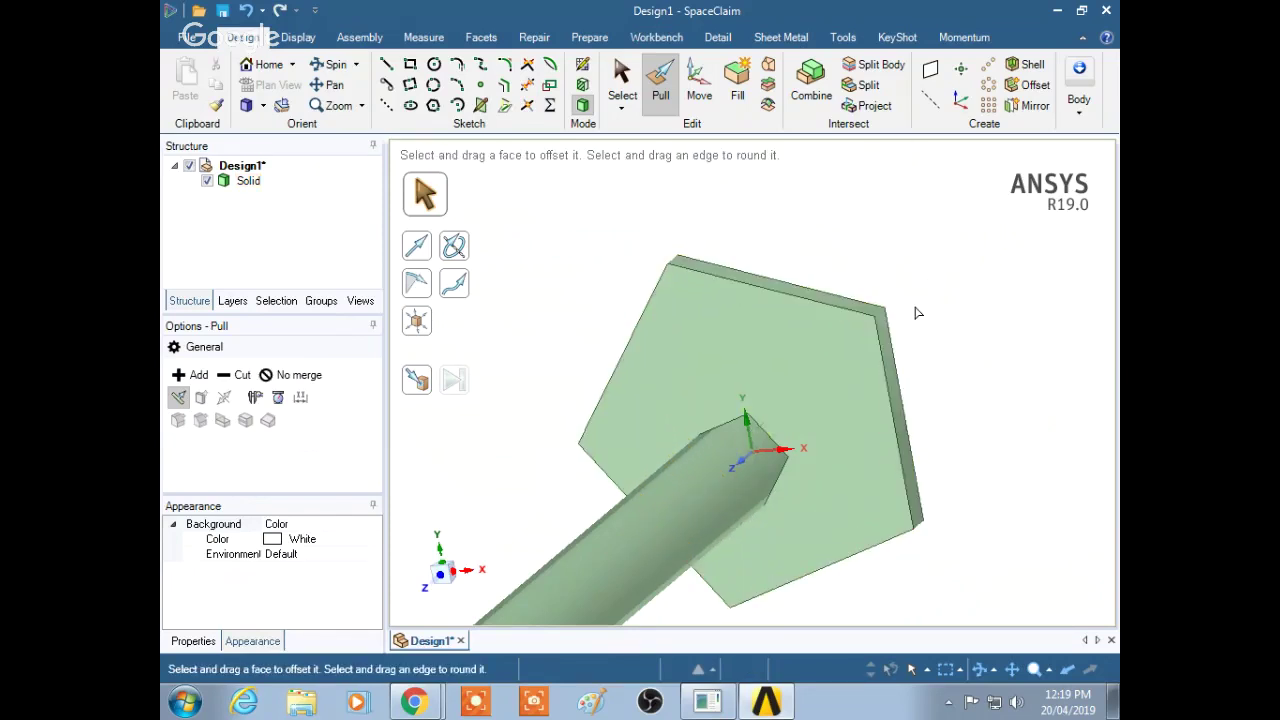
{"action": "middle_click_drag", "start_coordinate": [917, 313], "coordinate": [966, 263]}
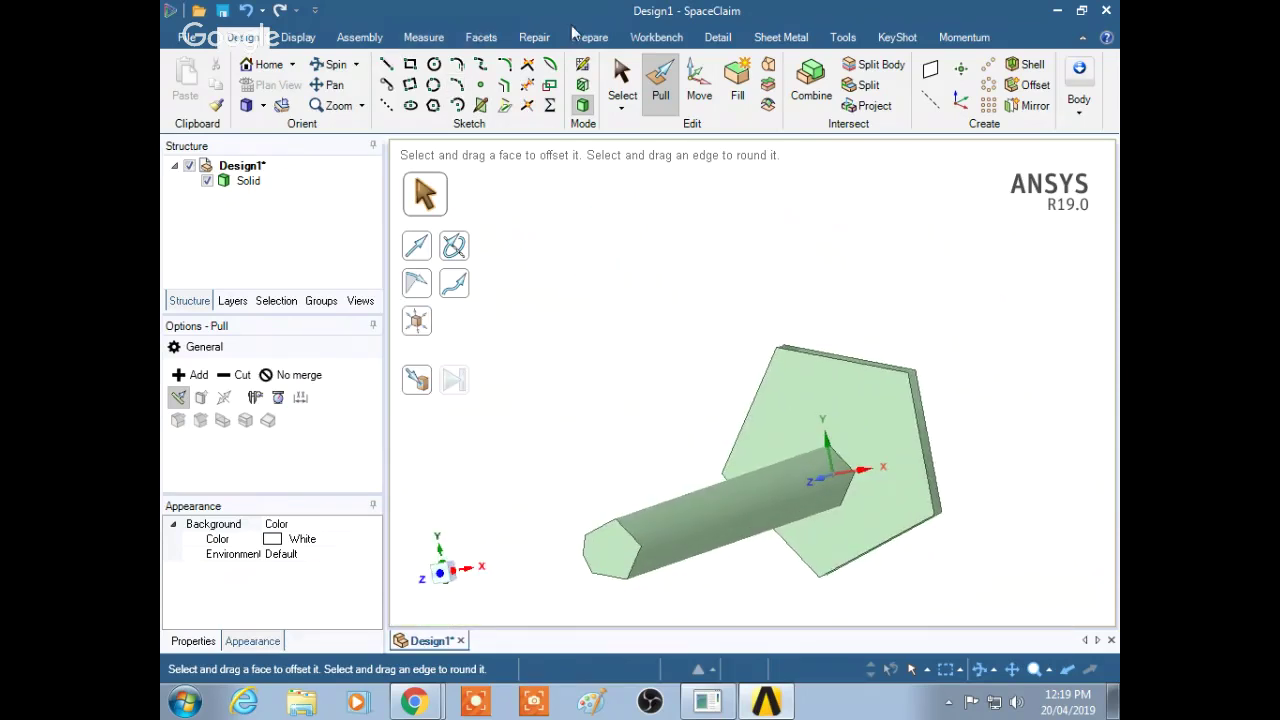
Close SpaceClaim without saving and return to the Workbench schematic
{"action": "left_click", "coordinate": [1105, 12]}
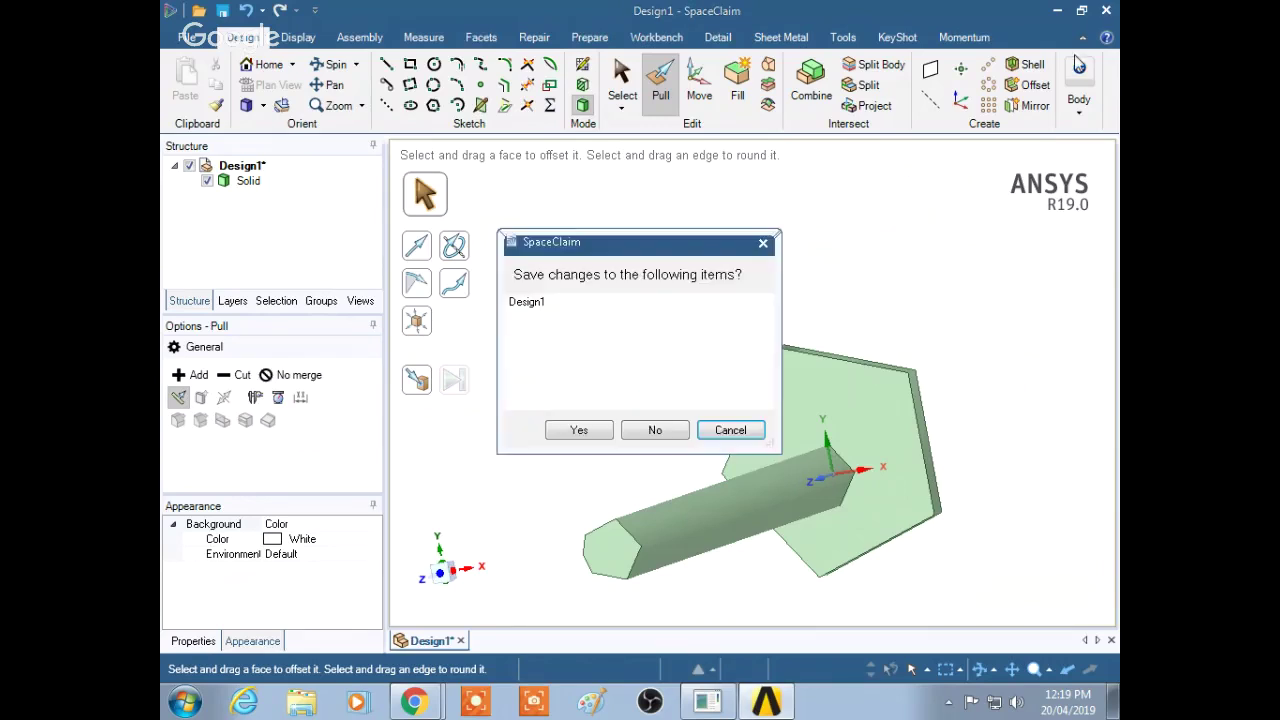
{"action": "left_click", "coordinate": [681, 432]}
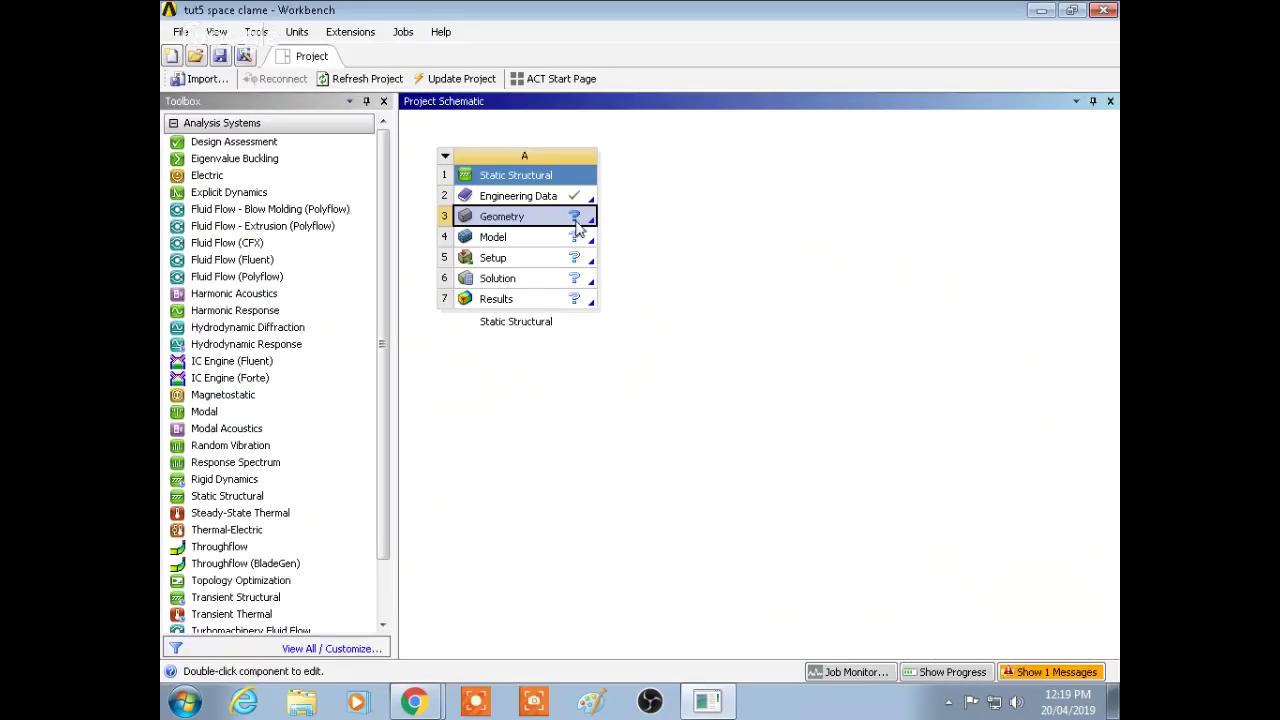
{"action": "right_click", "coordinate": [541, 222]}
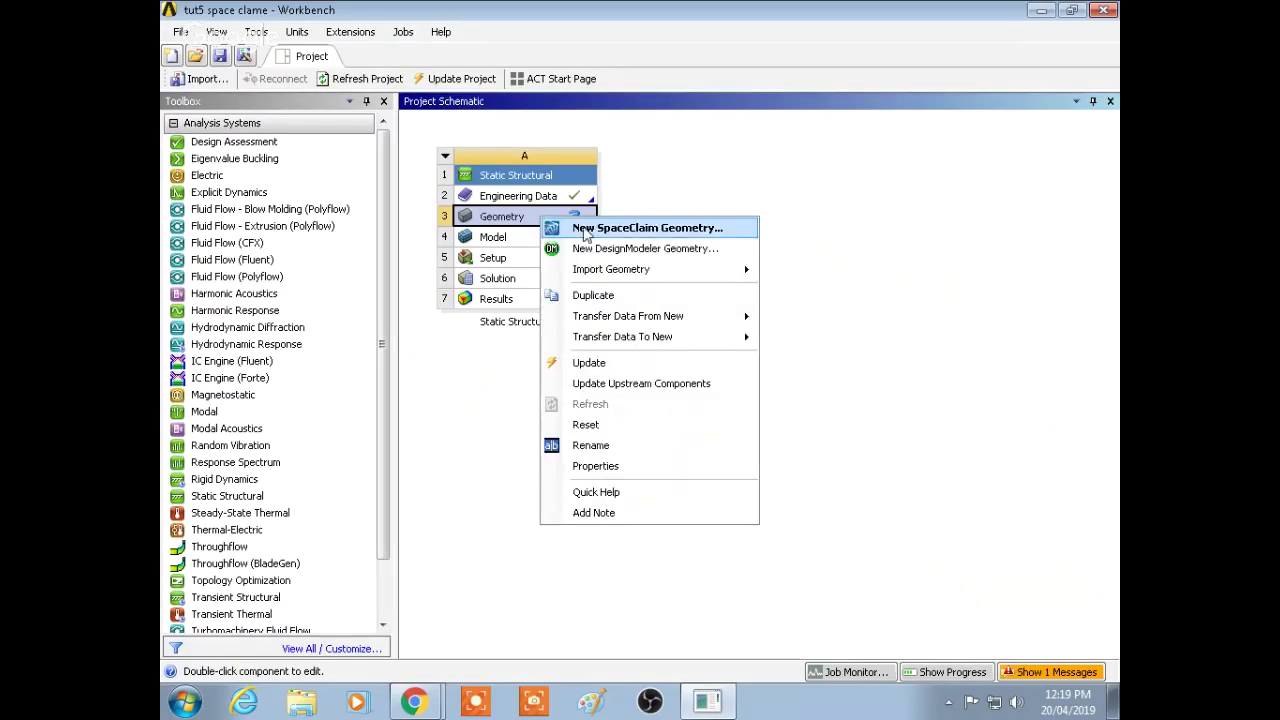
{"action": "left_click", "coordinate": [588, 232]}
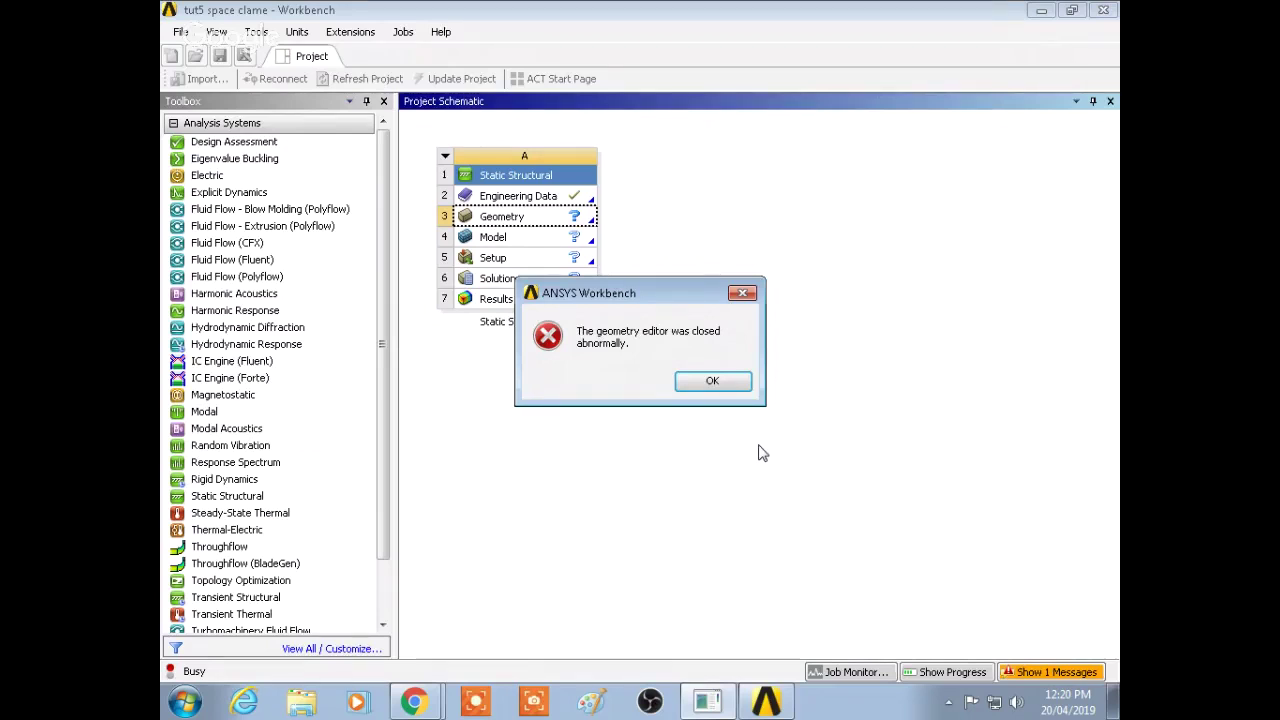
{"action": "left_click", "coordinate": [703, 388]}
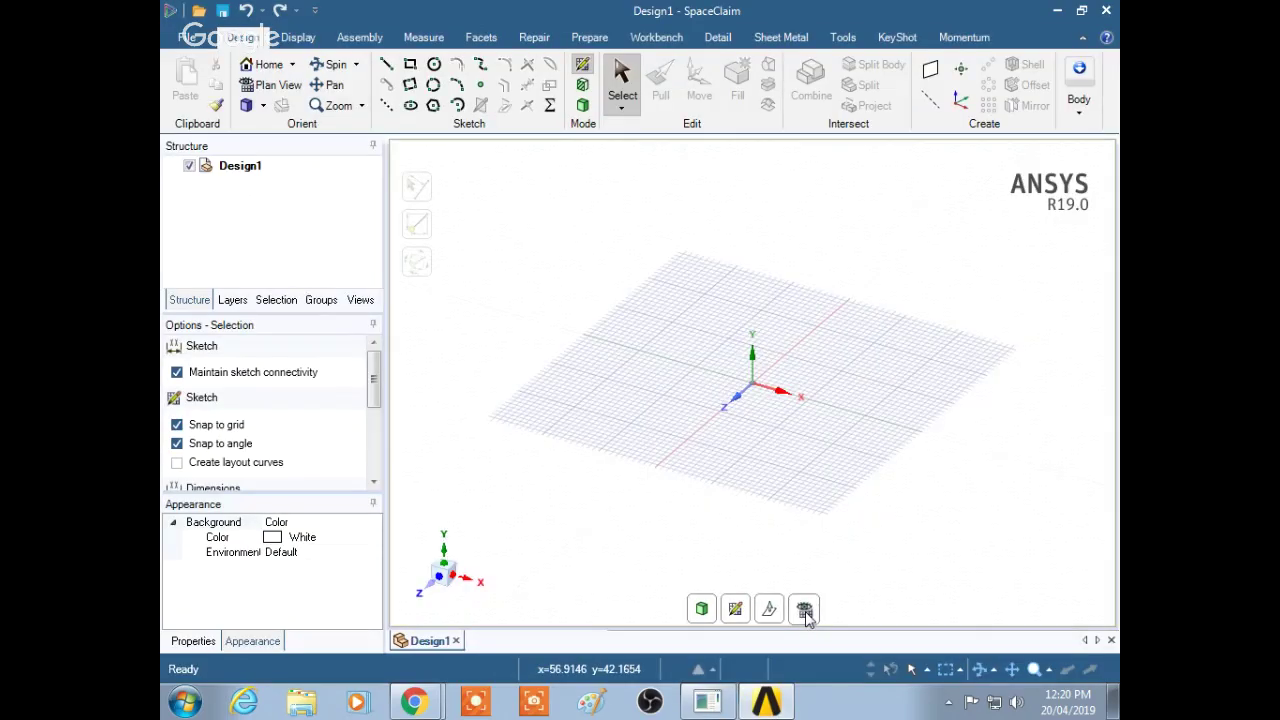
Sketch a 100 mm diameter circle centred at the origin
{"action": "left_click", "coordinate": [803, 609]}
{"action": "left_click", "coordinate": [434, 64]}
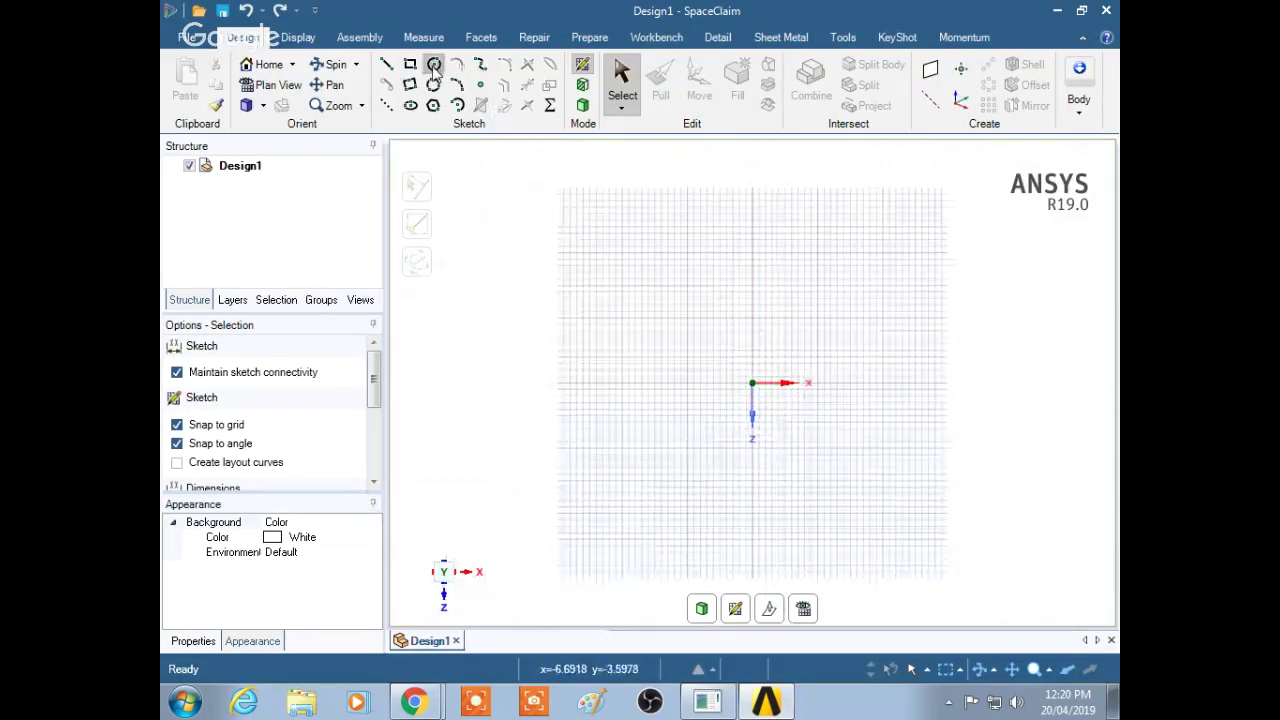
{"action": "left_click", "coordinate": [752, 383]}
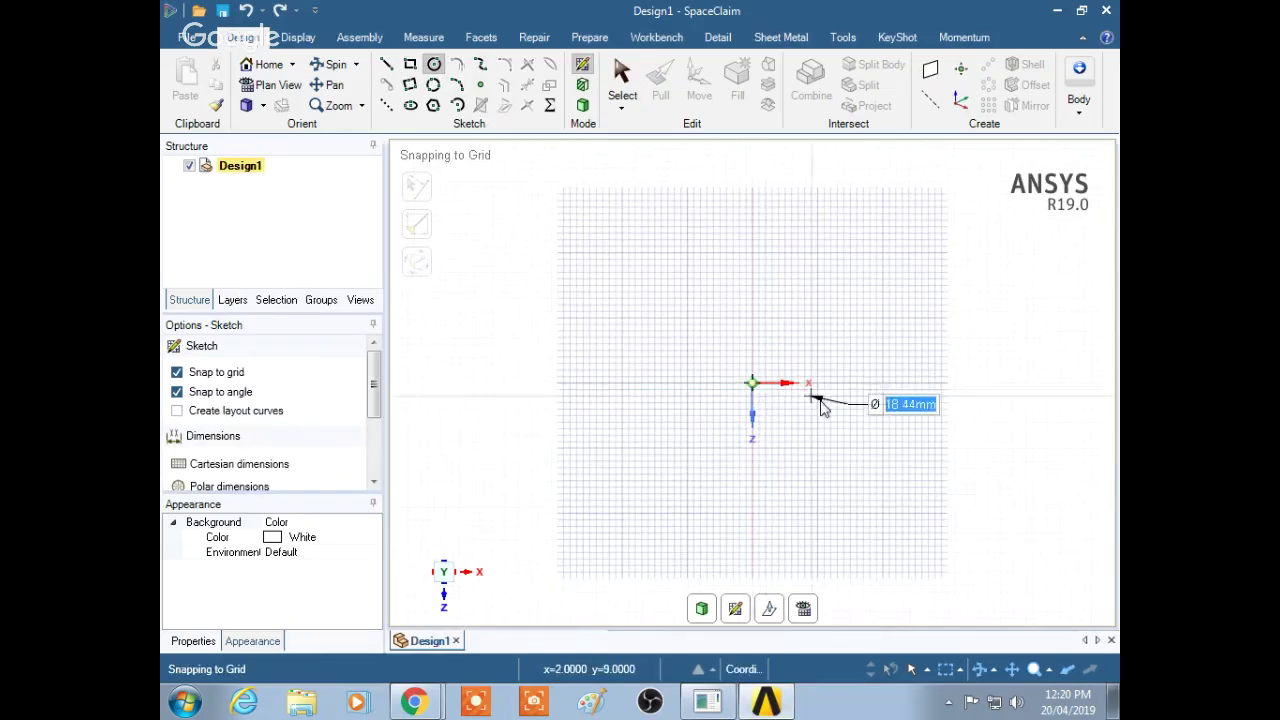
{"action": "left_click", "coordinate": [931, 410]}
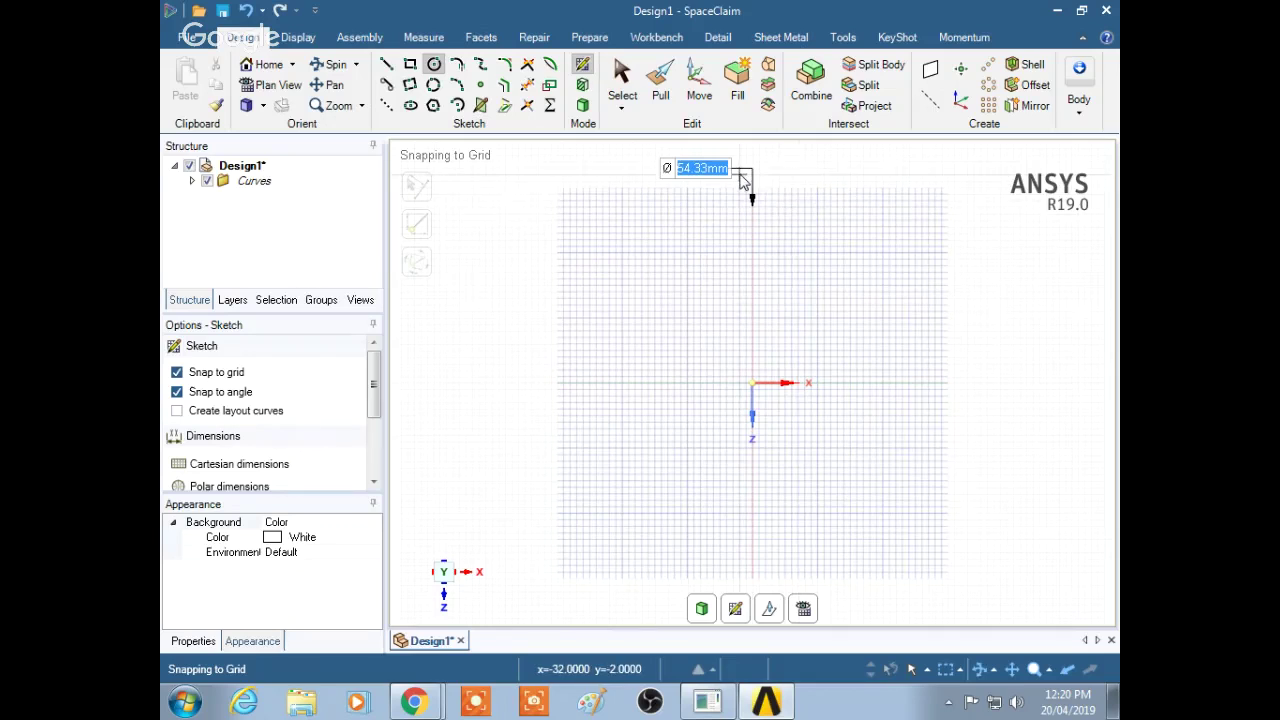
{"action": "type", "text": "1"}
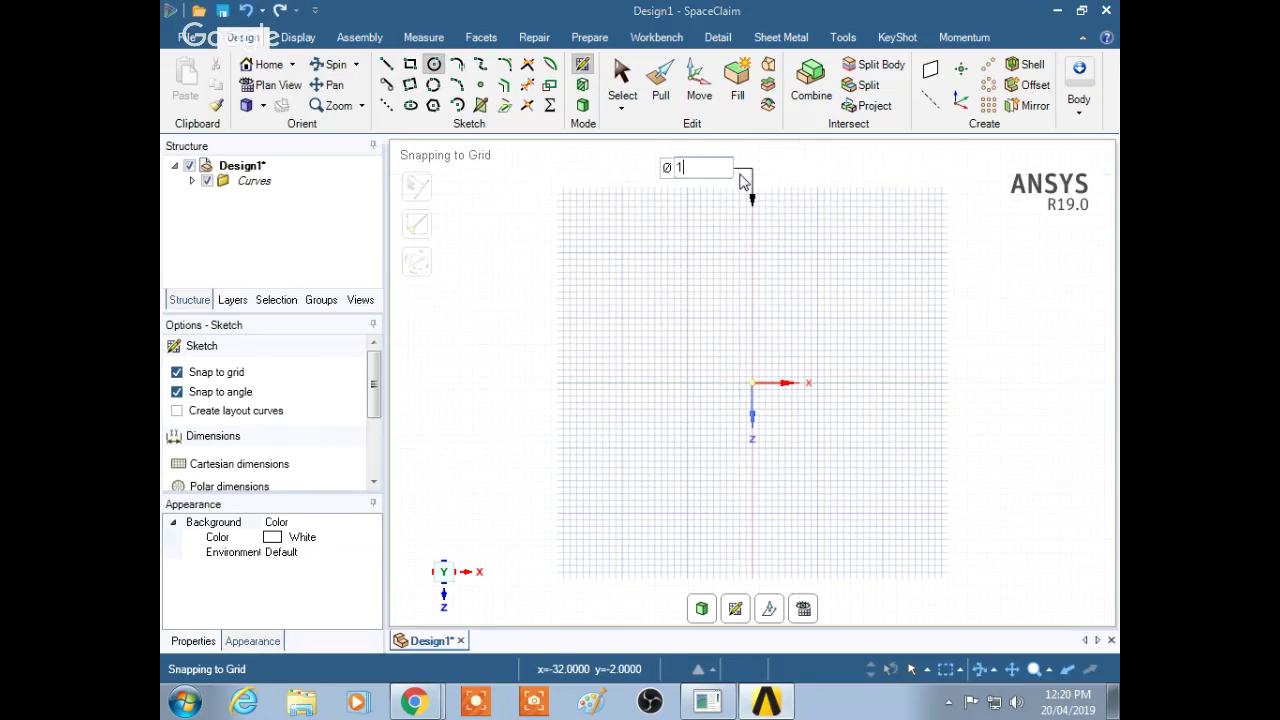
{"action": "type", "text": "00"}
{"action": "key", "text": "Return"}
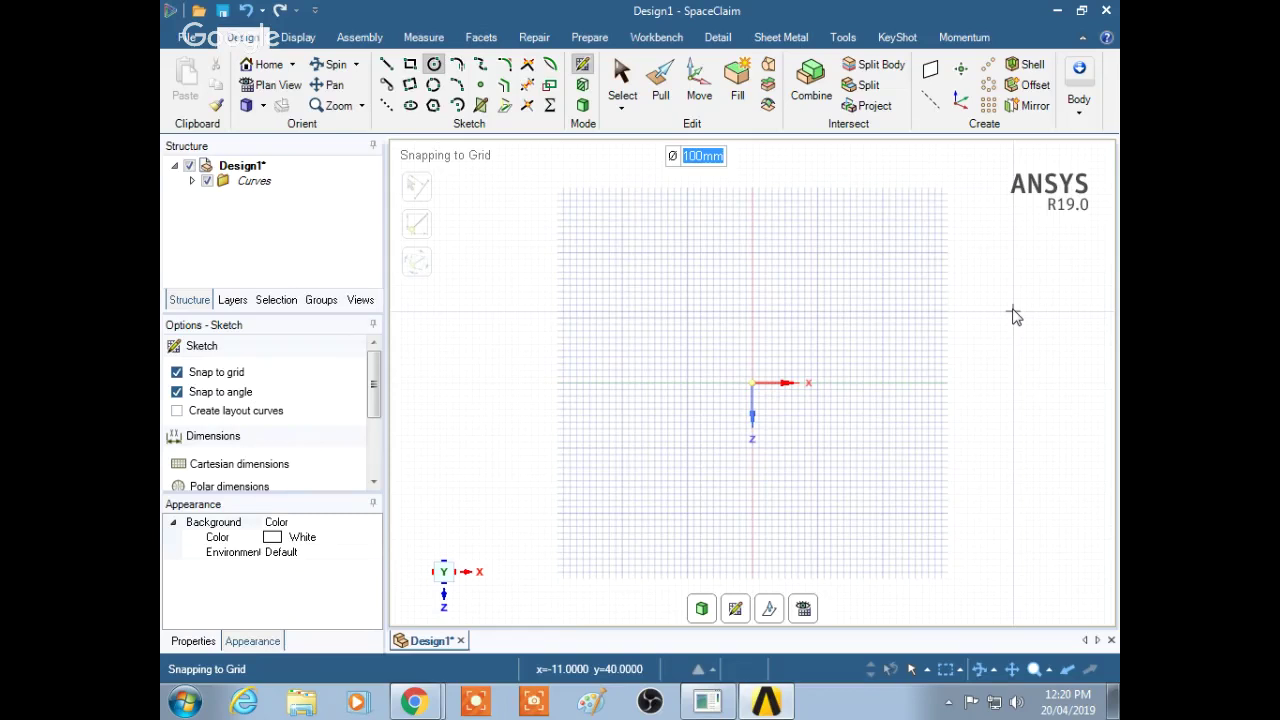
Start pulling the circle's face into a solid, then cancel the extrusion
{"action": "left_click", "coordinate": [660, 85]}
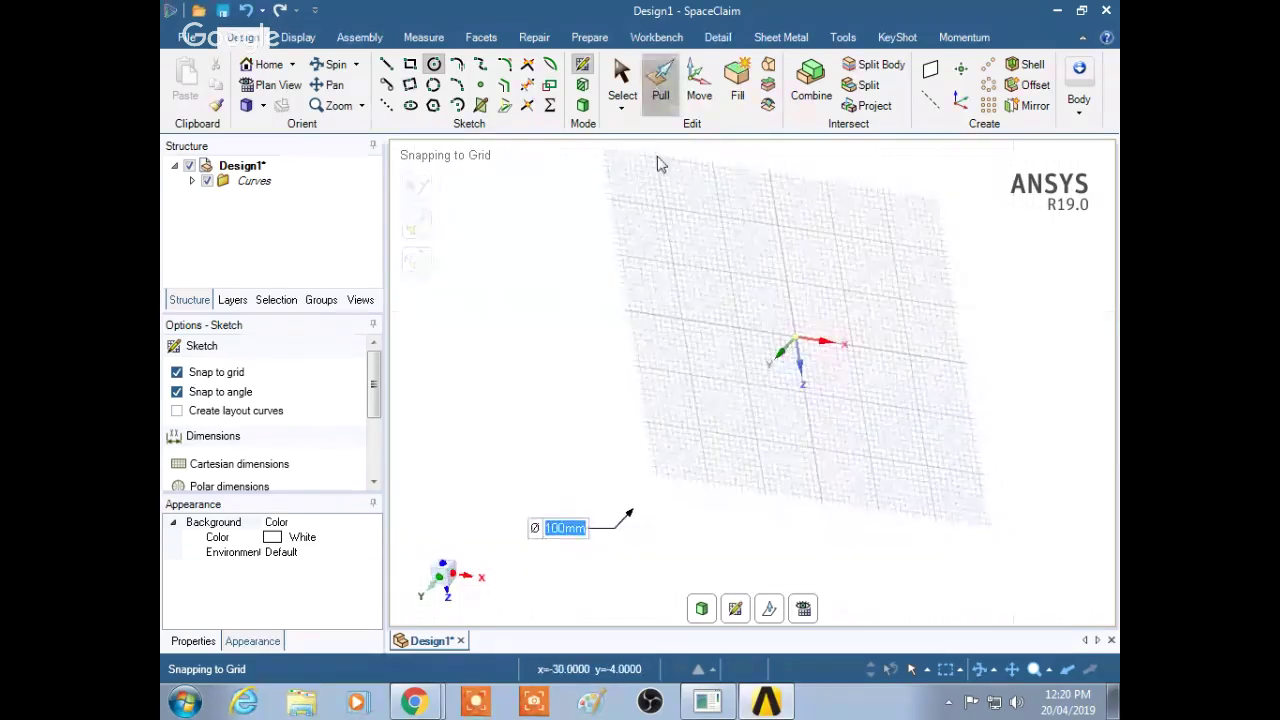
{"action": "left_click", "coordinate": [715, 393]}
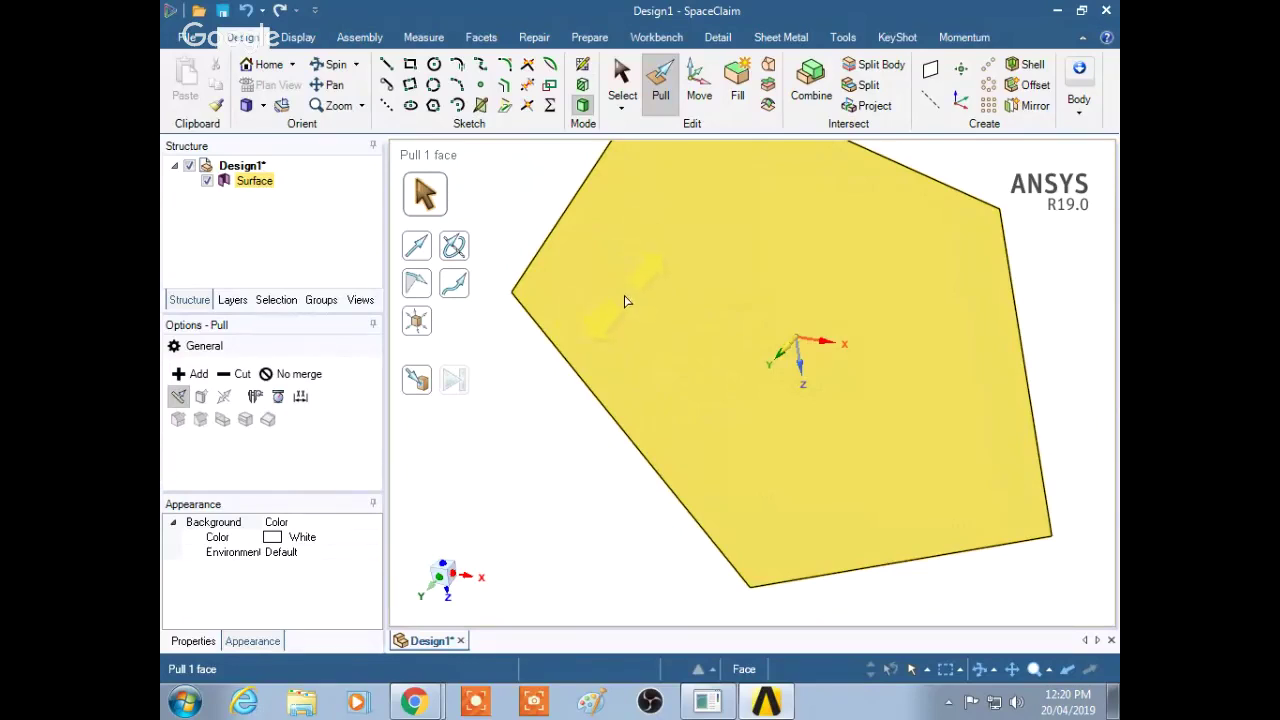
{"action": "left_click_drag", "start_coordinate": [533, 377], "coordinate": [623, 531]}
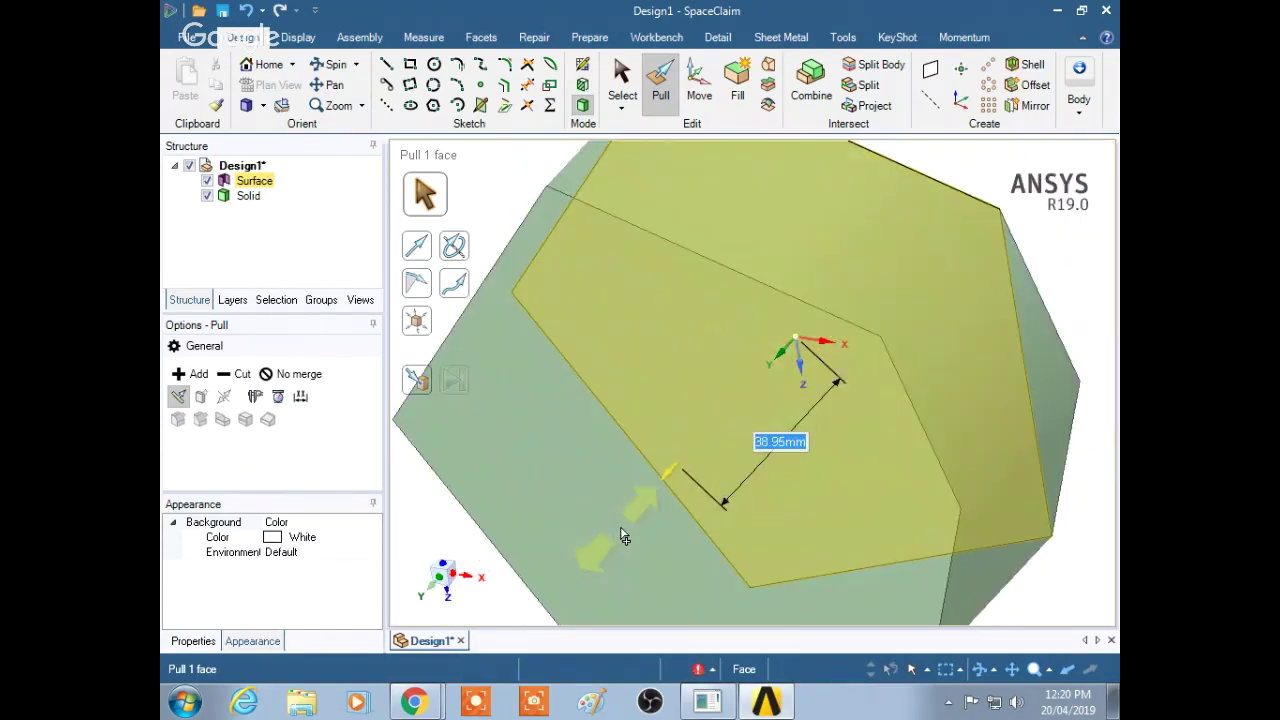
{"action": "key", "text": "Escape"}
{"action": "key", "text": "Escape"}
{"action": "middle_click_drag", "start_coordinate": [938, 592], "coordinate": [1022, 538]}
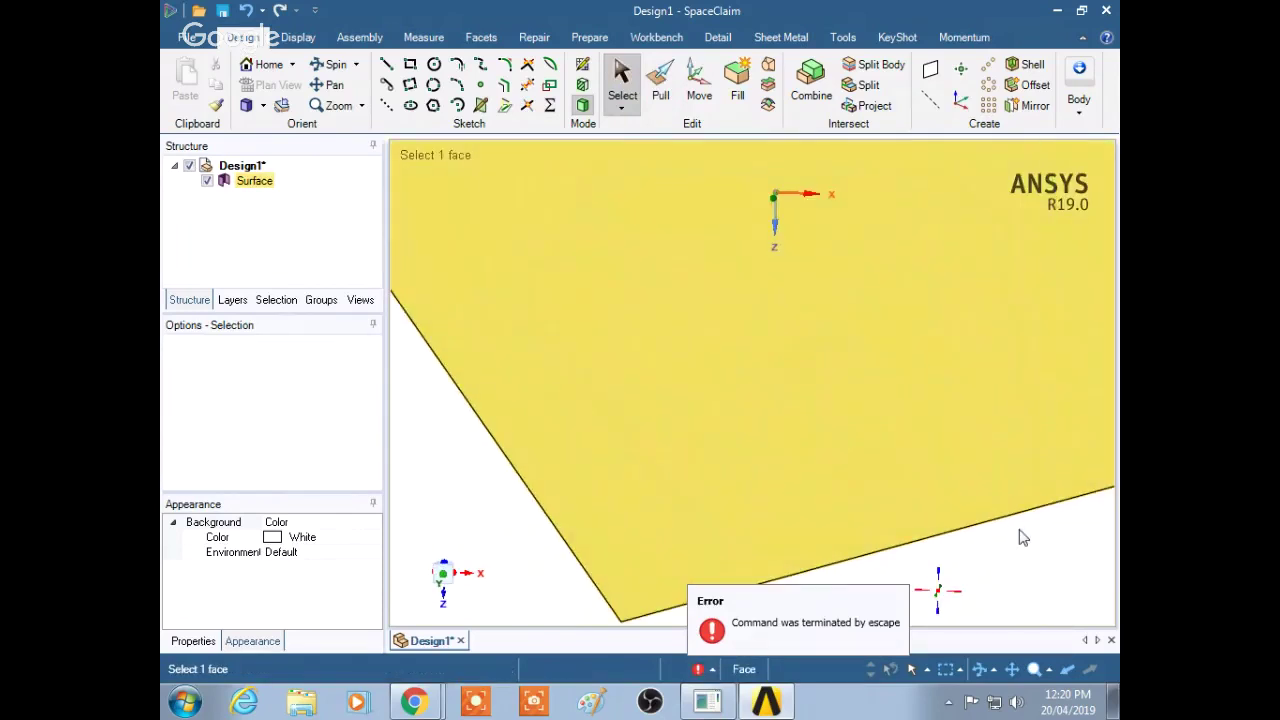
{"action": "key", "text": "Escape"}
Reselect the circular face and return to sketch mode
{"action": "left_click", "coordinate": [885, 393]}
{"action": "key", "text": "p"}
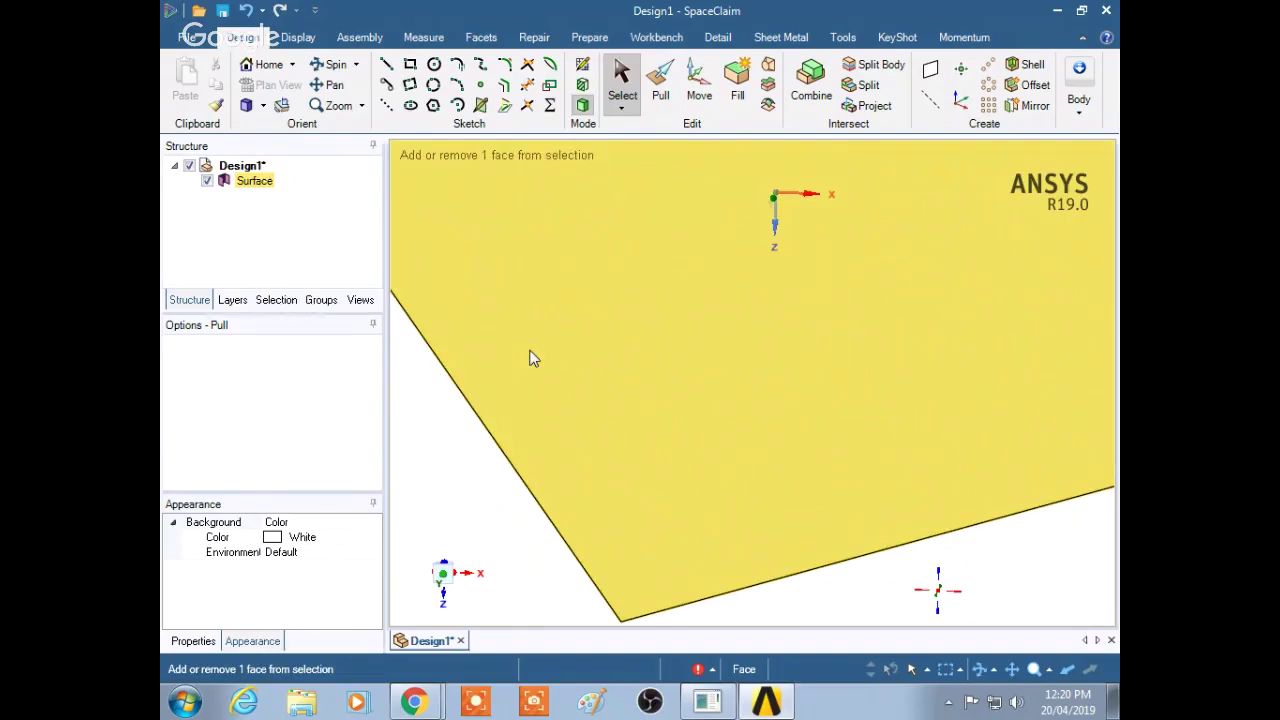
{"action": "key", "text": "k"}
{"action": "mouse_move", "coordinate": [651, 349]}
{"action": "middle_mouse_down"}
{"action": "mouse_move", "coordinate": [868, 322]}
{"action": "mouse_move", "coordinate": [783, 257]}
{"action": "mouse_move", "coordinate": [717, 243]}
{"action": "mouse_move", "coordinate": [810, 293]}
{"action": "middle_mouse_up"}
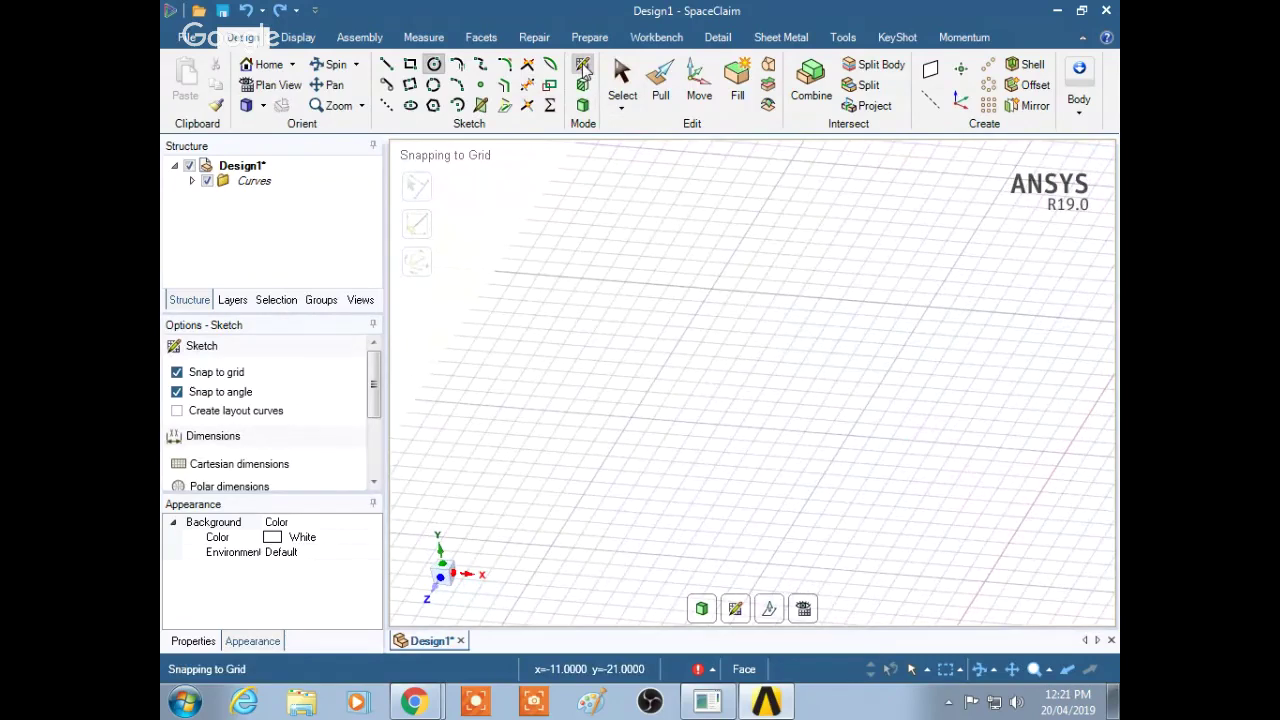
Browse the Assembly, Measure, Prepare, Display and Design ribbon tabs in SpaceClaim
{"action": "left_click", "coordinate": [378, 38]}
{"action": "left_click", "coordinate": [442, 40]}
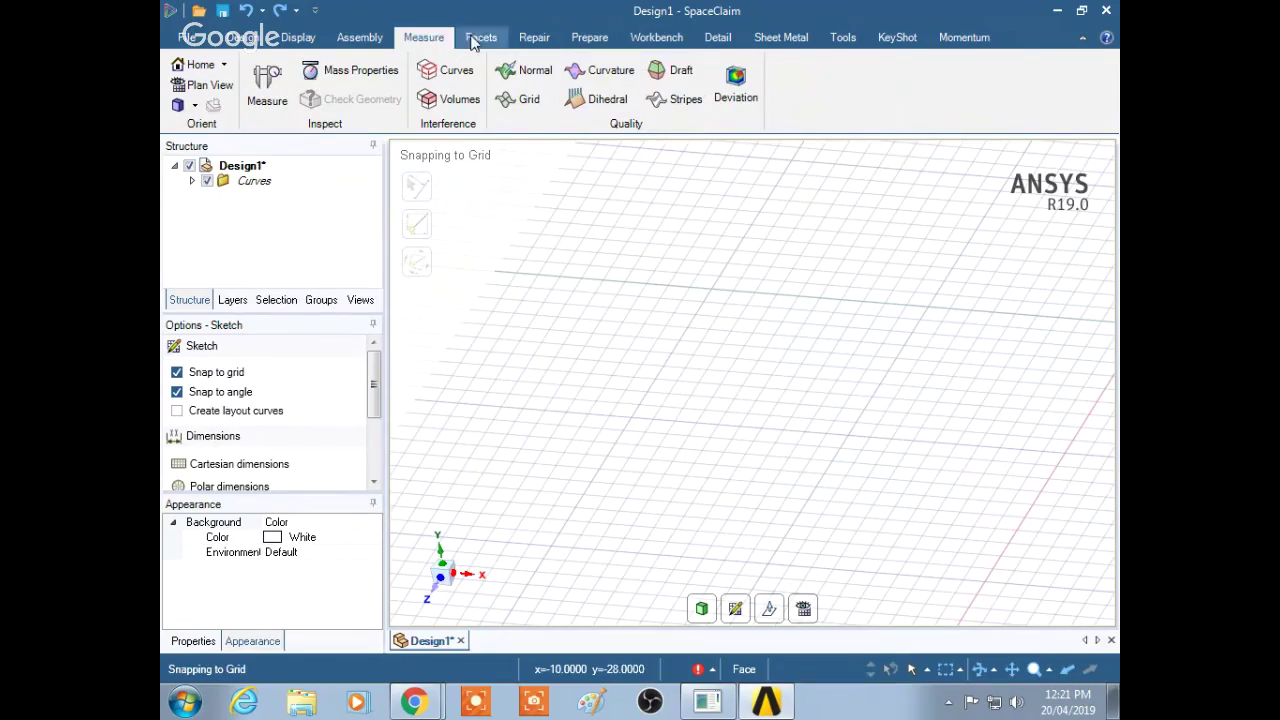
{"action": "left_click", "coordinate": [573, 38]}
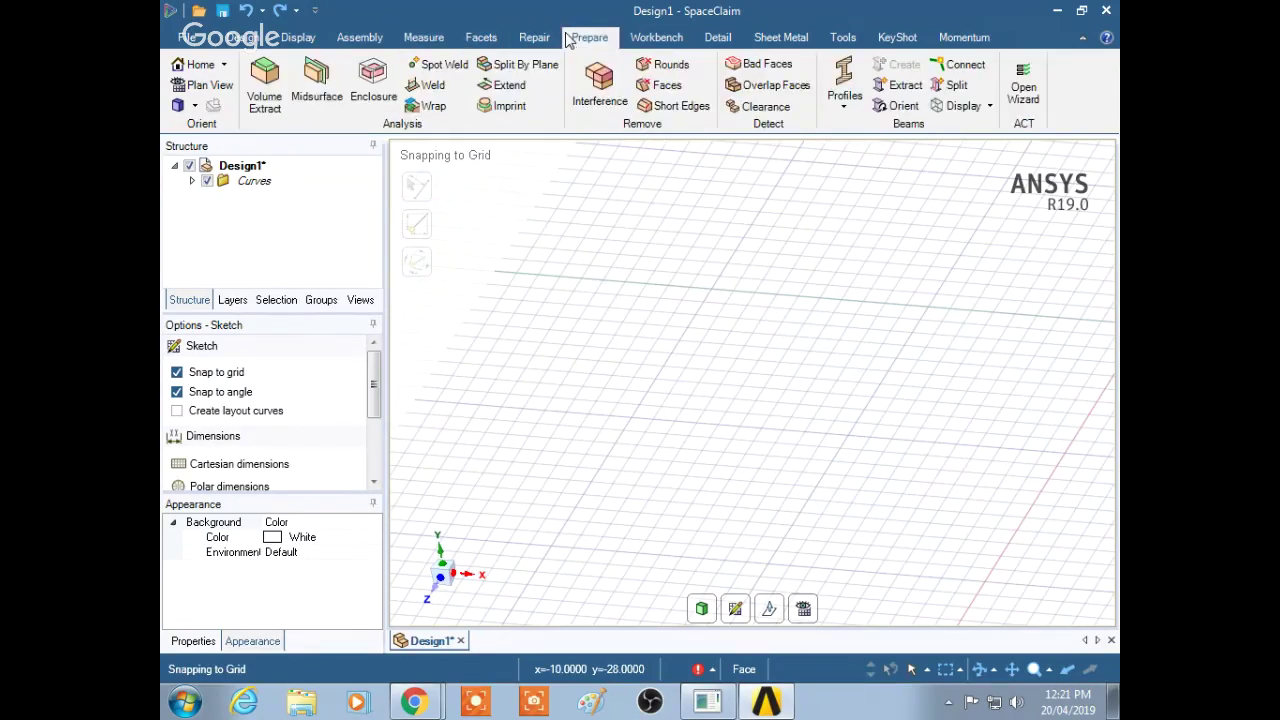
{"action": "left_click", "coordinate": [357, 38]}
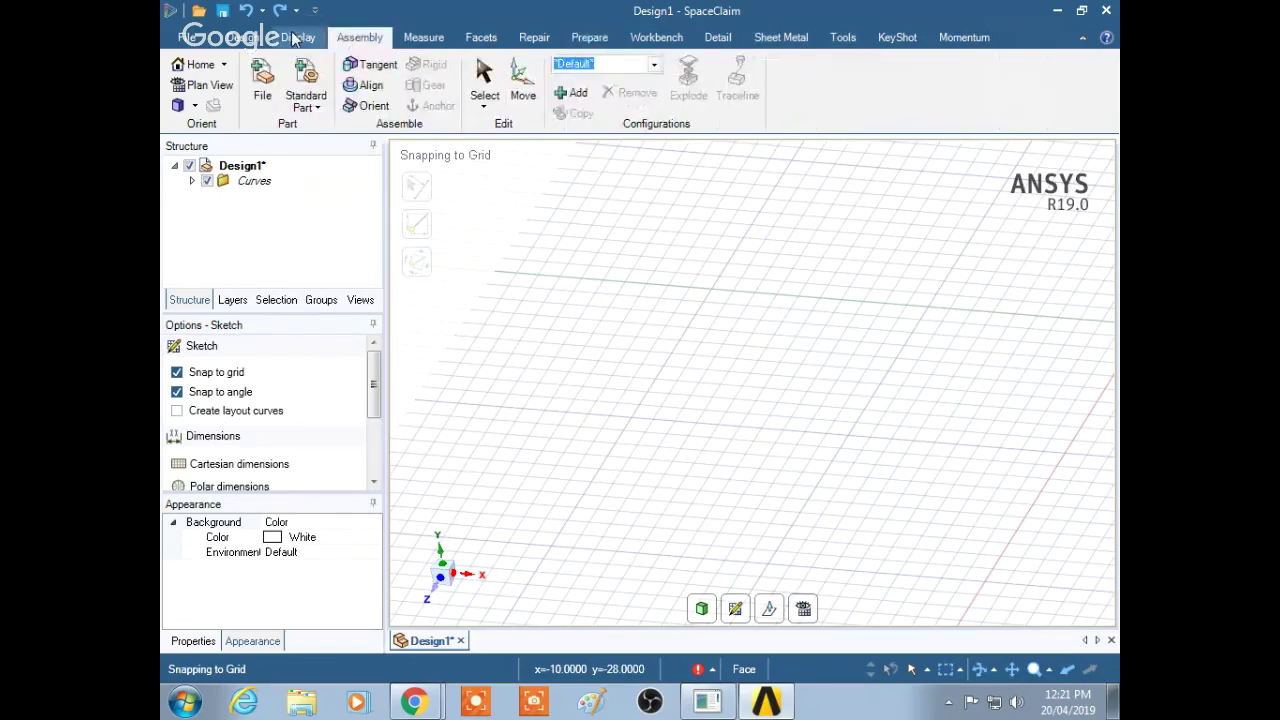
{"action": "left_click", "coordinate": [293, 38]}
{"action": "left_click", "coordinate": [245, 37]}
Open and close the File menu, then spin the grid view
{"action": "left_click", "coordinate": [193, 37]}
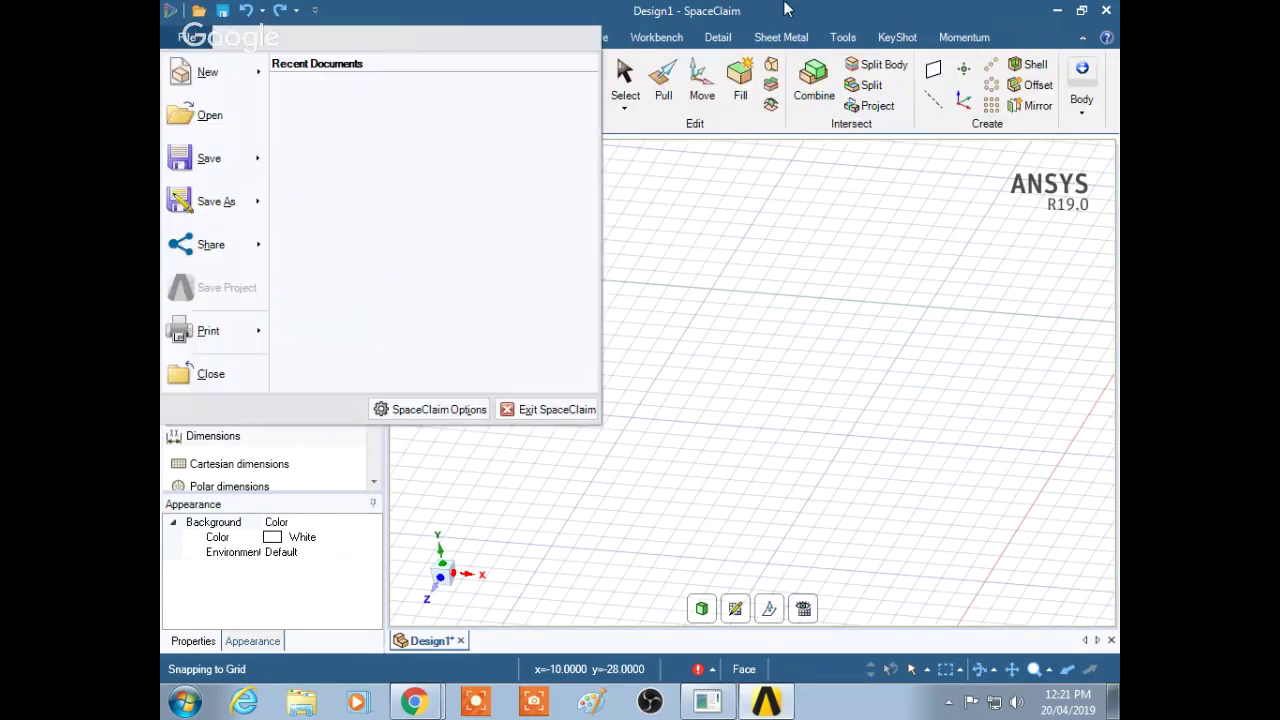
{"action": "left_click", "coordinate": [791, 343]}
{"action": "mouse_move", "coordinate": [791, 343]}
{"action": "middle_mouse_down"}
{"action": "mouse_move", "coordinate": [934, 251]}
{"action": "mouse_move", "coordinate": [864, 261]}
{"action": "mouse_move", "coordinate": [786, 297]}
{"action": "mouse_move", "coordinate": [891, 306]}
{"action": "mouse_move", "coordinate": [906, 267]}
{"action": "mouse_move", "coordinate": [891, 360]}
{"action": "mouse_move", "coordinate": [903, 266]}
{"action": "mouse_move", "coordinate": [964, 375]}
{"action": "mouse_move", "coordinate": [860, 380]}
{"action": "mouse_move", "coordinate": [877, 377]}
{"action": "middle_mouse_up"}
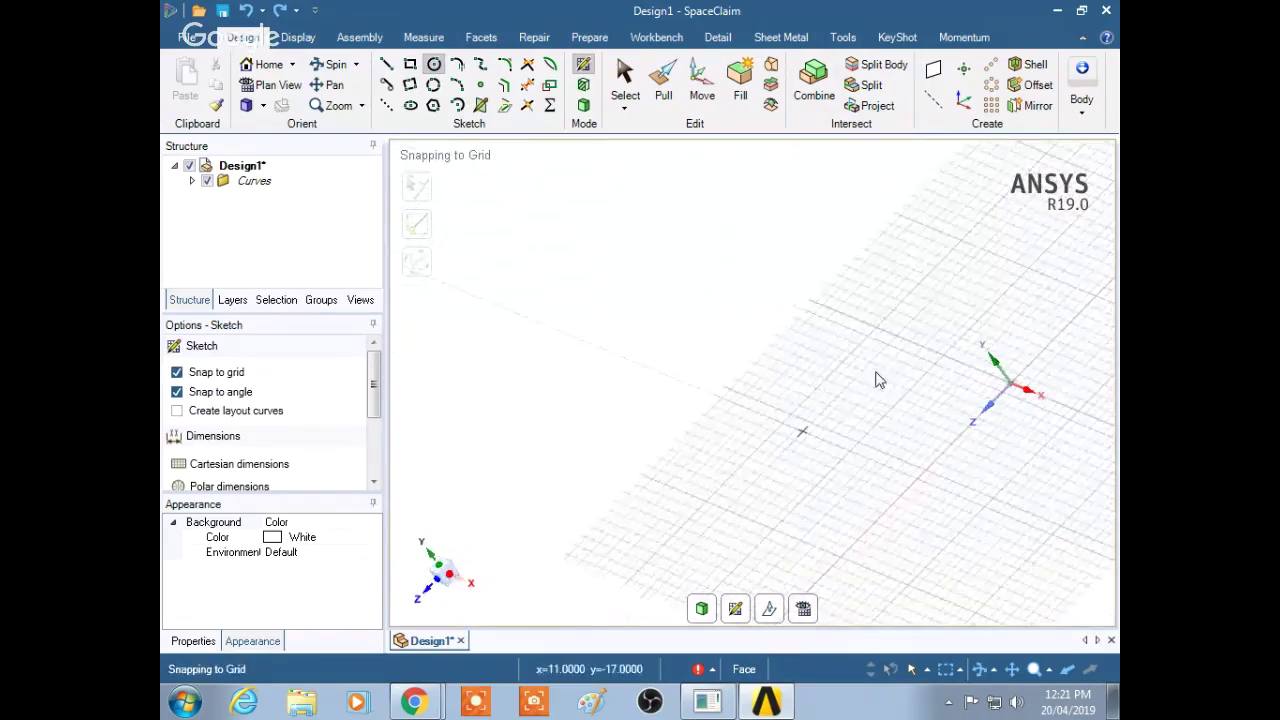
Close SpaceClaim without saving Design1, then dismiss the Geometry cell's Import Geometry menu unused
{"action": "left_click", "coordinate": [1107, 10]}
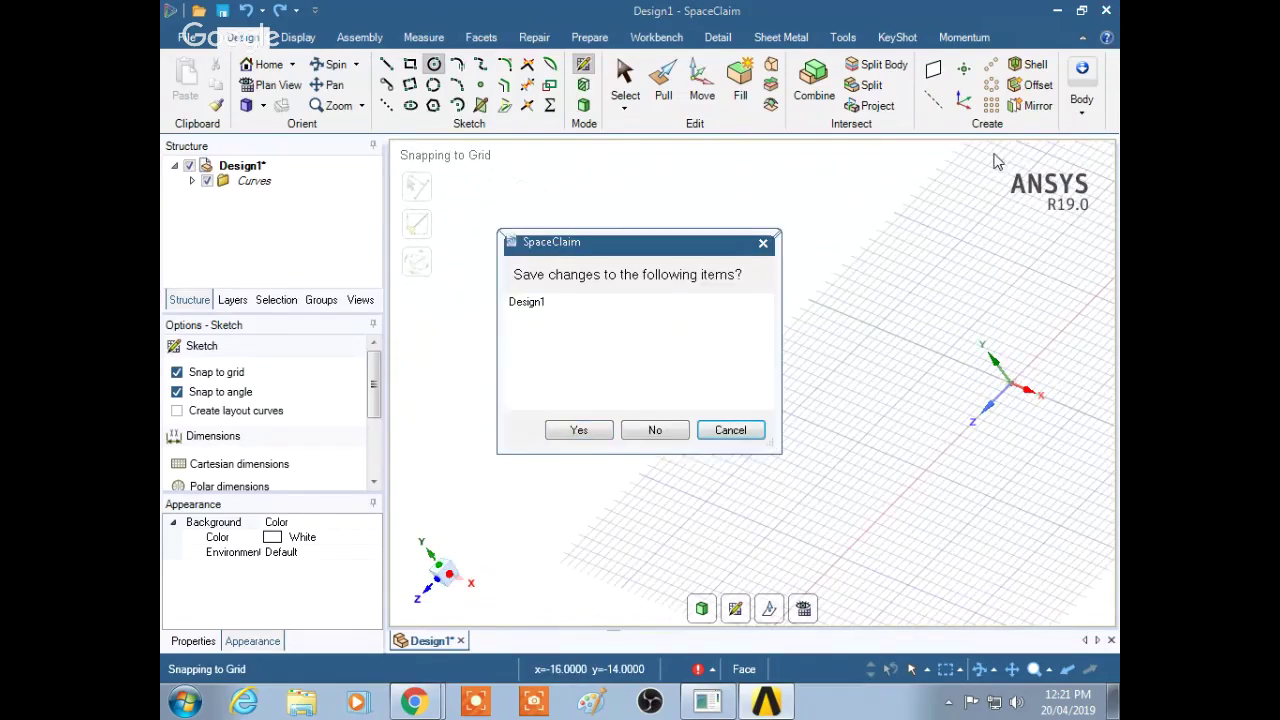
{"action": "left_click", "coordinate": [678, 430]}
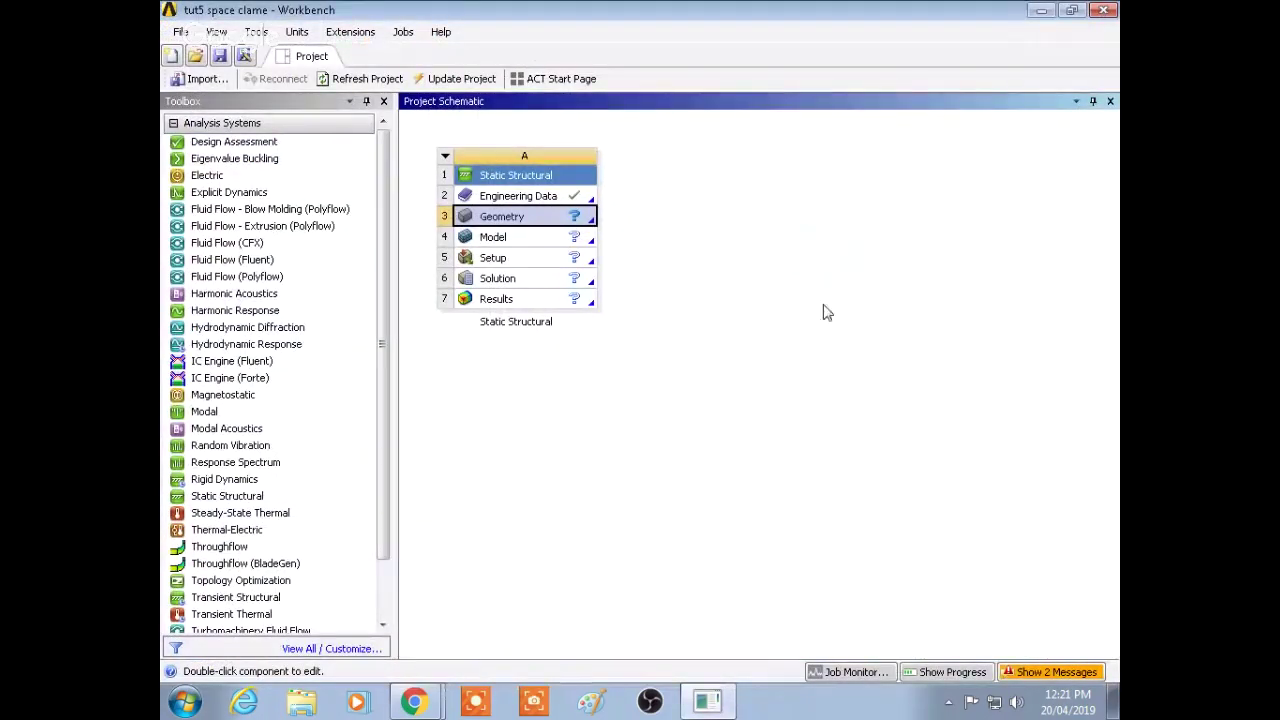
{"action": "right_click", "coordinate": [549, 218]}
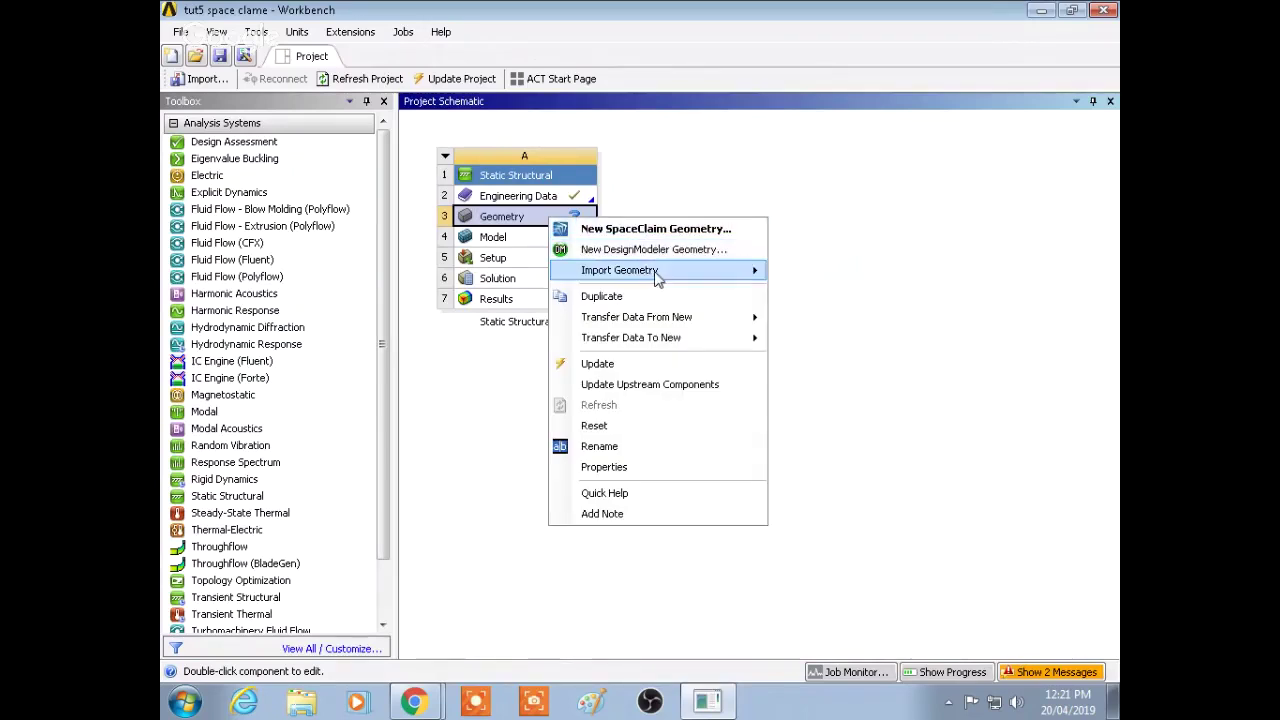
{"action": "mouse_move", "coordinate": [658, 278]}
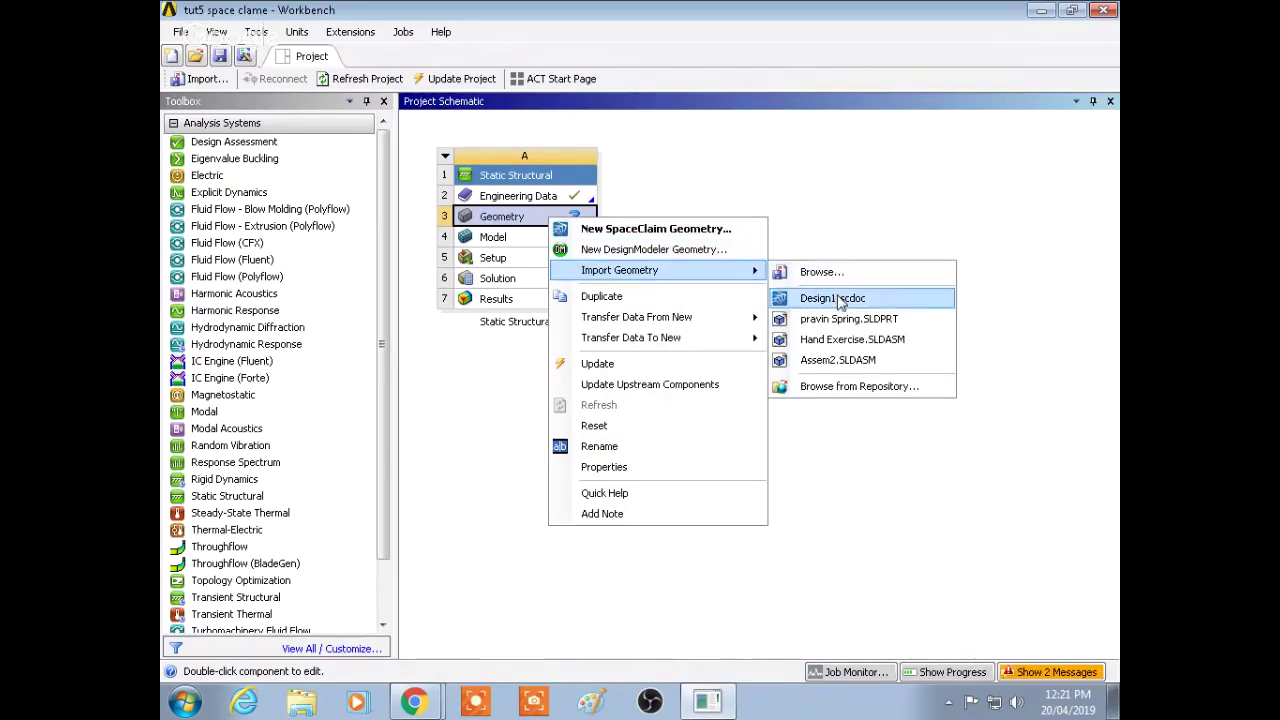
{"action": "left_click", "coordinate": [914, 220]}
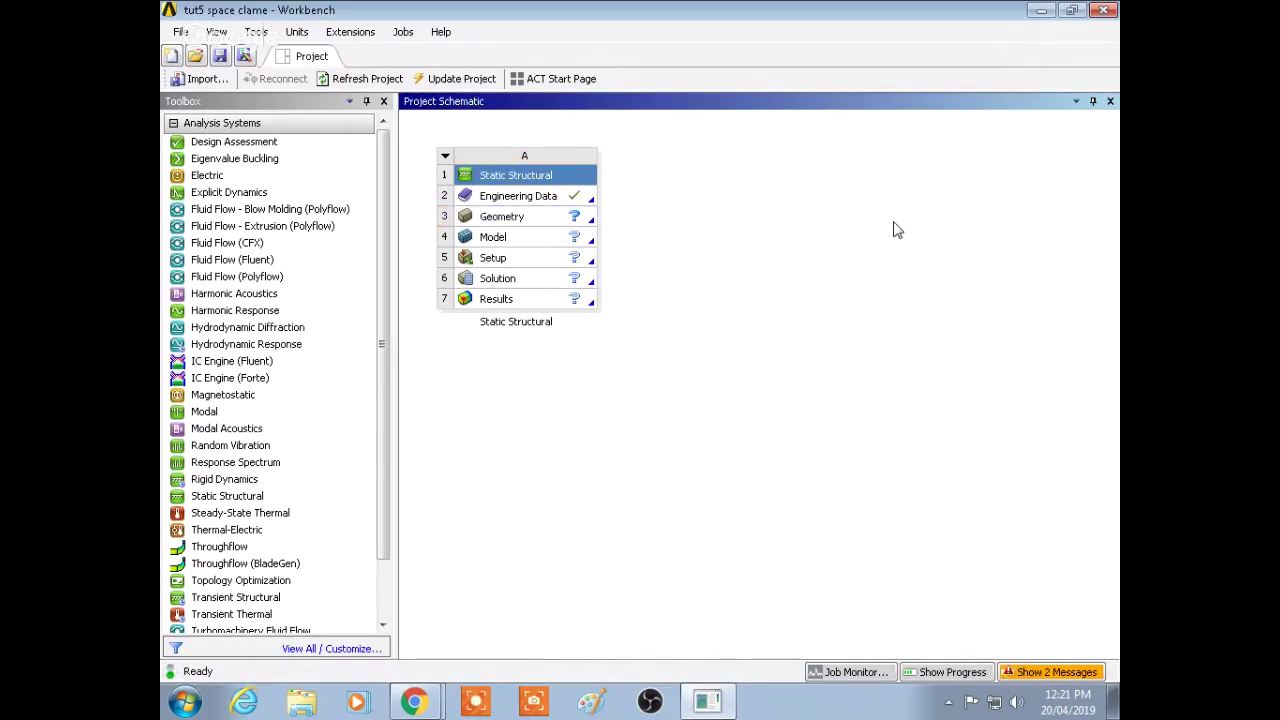
Minimize Workbench, look through the chair project folder and chair_files subfolder, then close it
{"action": "left_click", "coordinate": [1041, 10]}
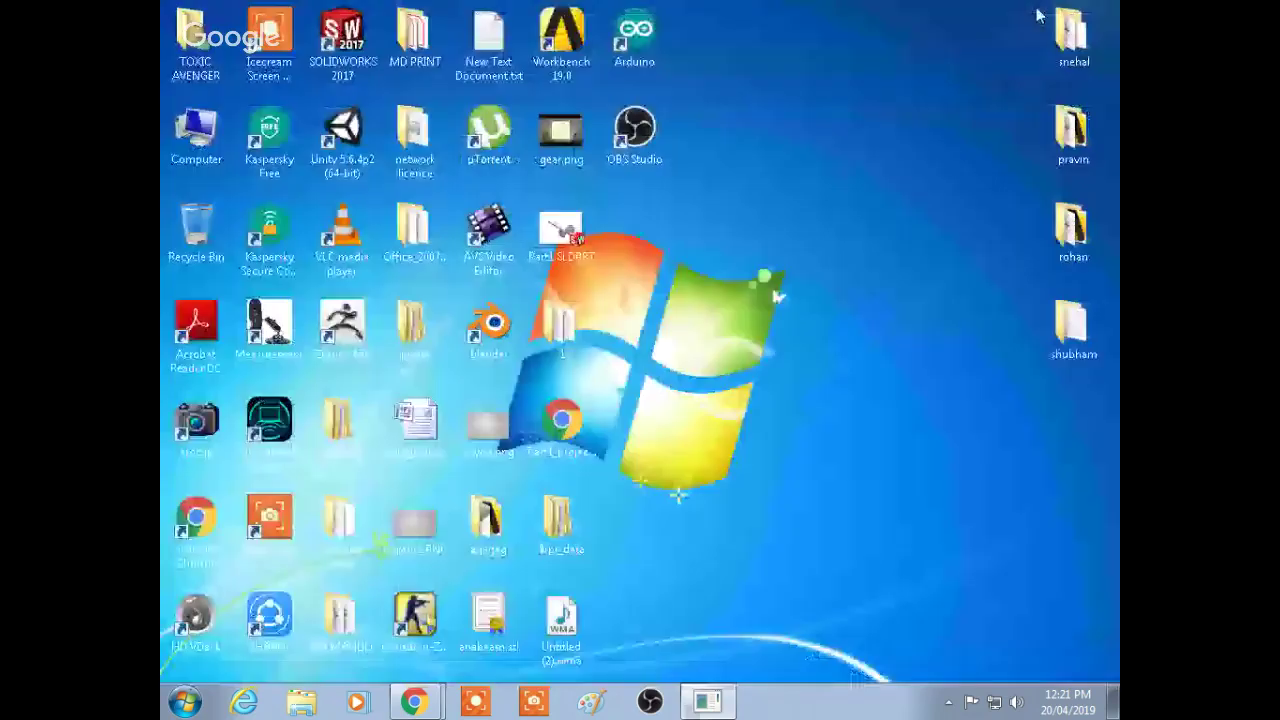
{"action": "double_click", "coordinate": [1074, 230]}
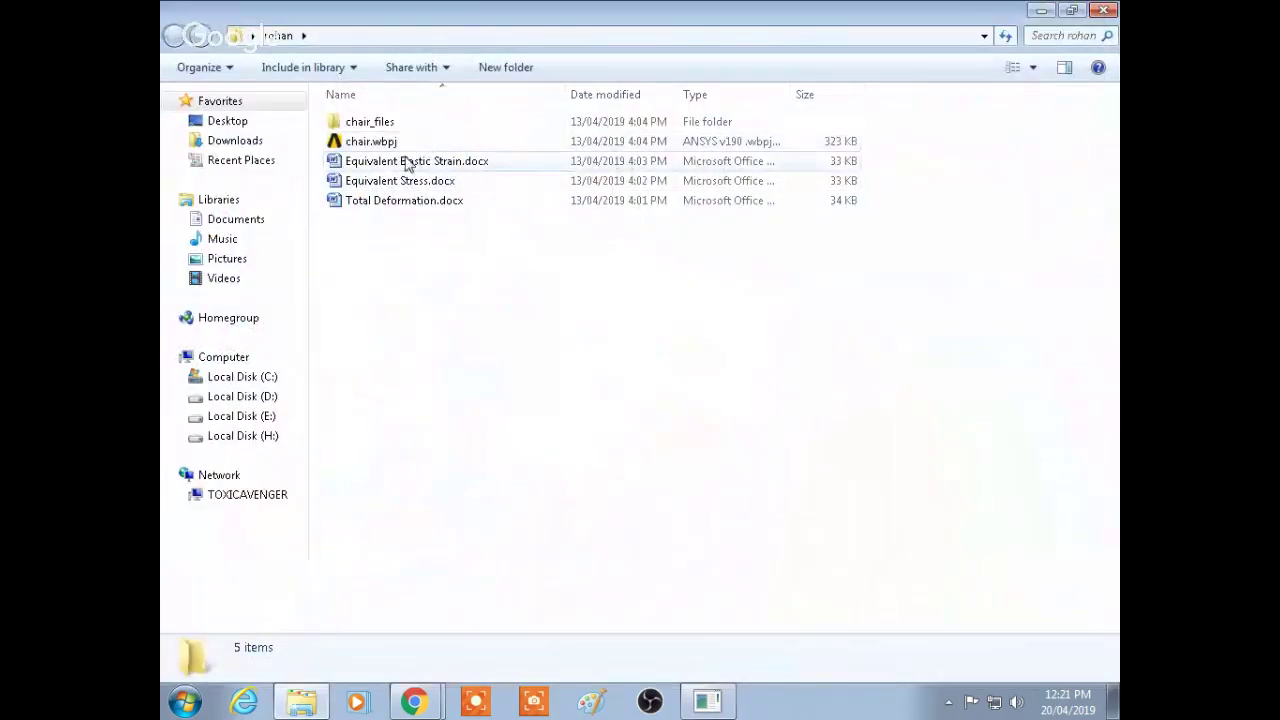
{"action": "double_click", "coordinate": [370, 122]}
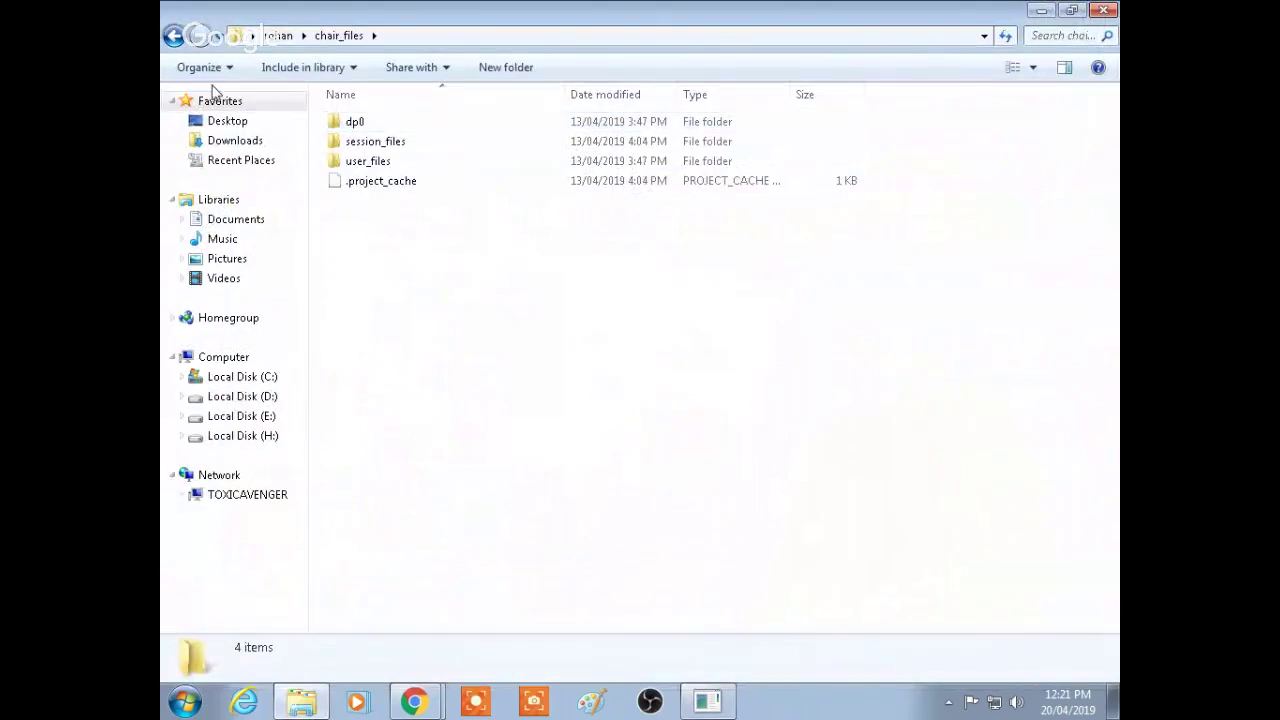
{"action": "left_click", "coordinate": [173, 36]}
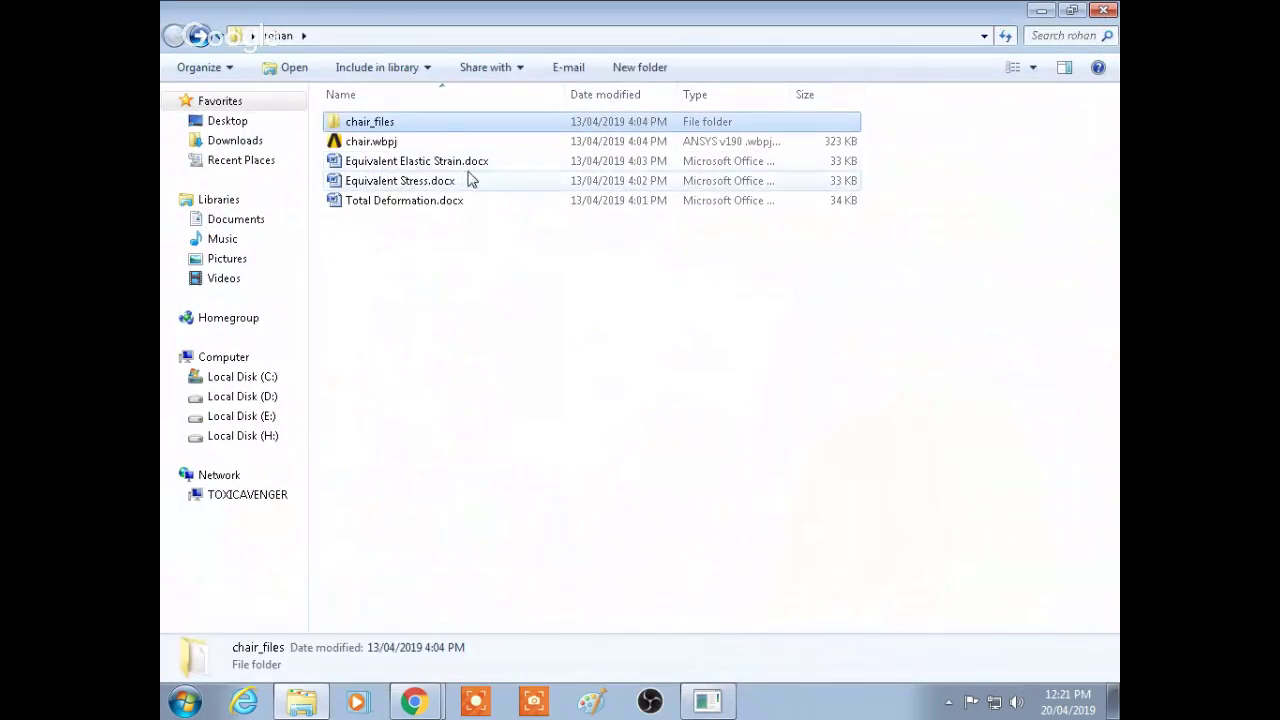
{"action": "left_click", "coordinate": [1104, 10]}
Browse from Local Disk (D:) to the Downloads folder and locate chair.SLDPRT
{"action": "key", "text": "super+e"}
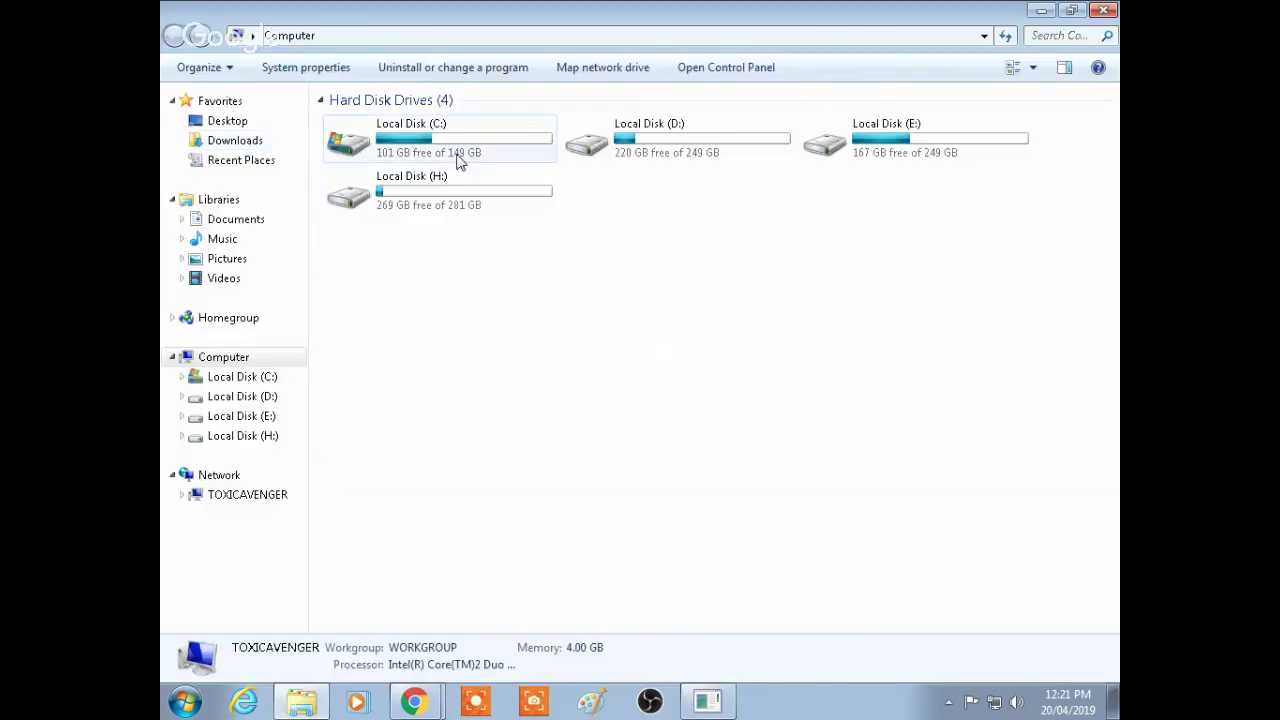
{"action": "left_click", "coordinate": [640, 155]}
{"action": "double_click", "coordinate": [644, 158]}
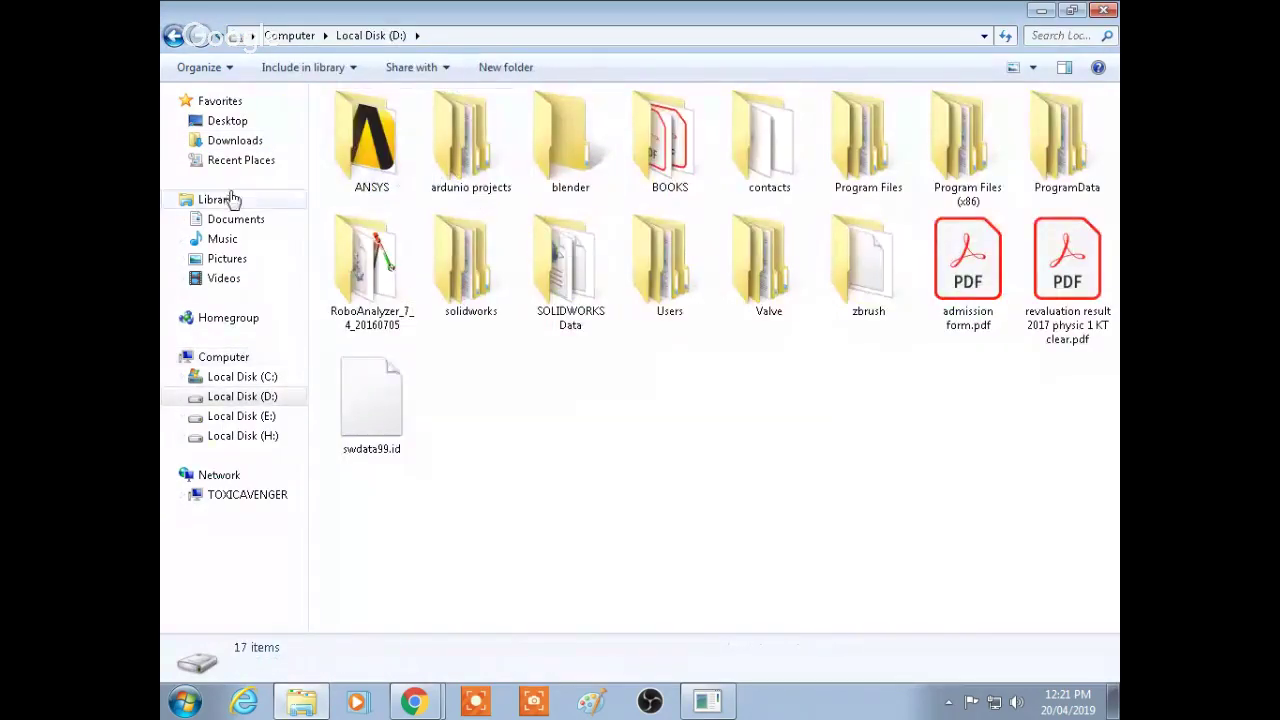
{"action": "left_click", "coordinate": [234, 141]}
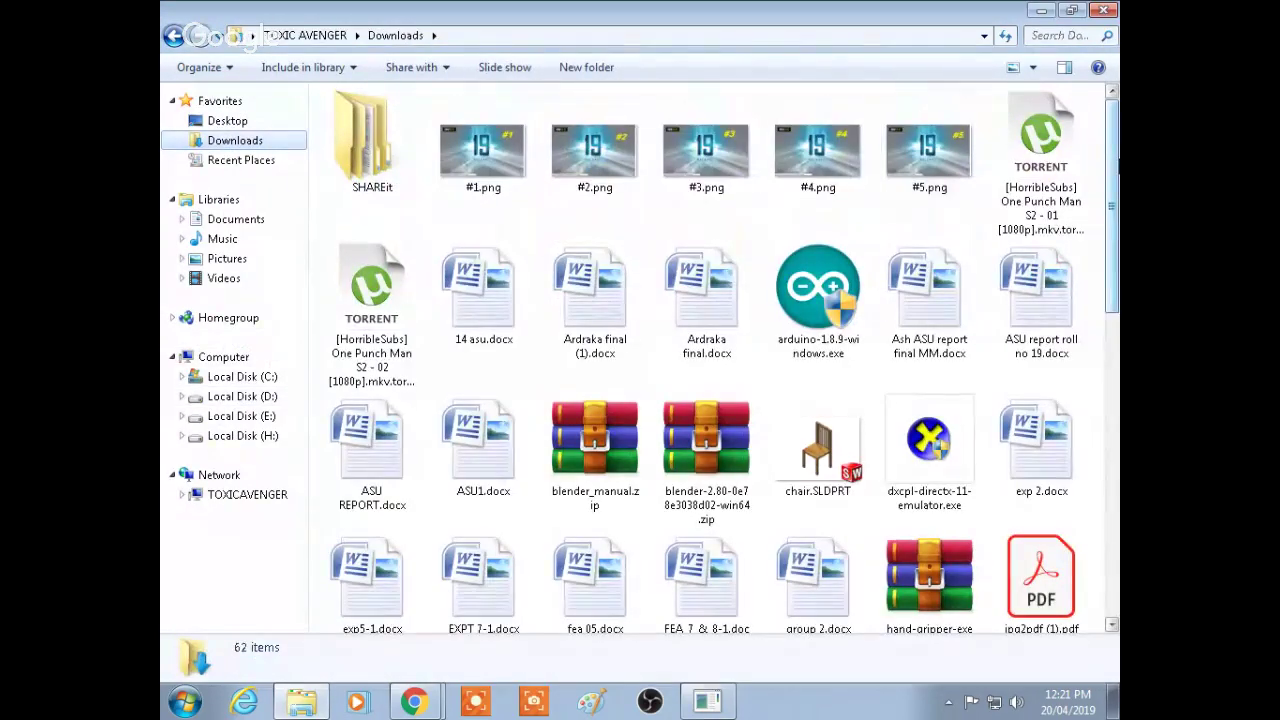
{"action": "scroll", "coordinate": [815, 380], "scroll_direction": "down", "scroll_amount": 2}
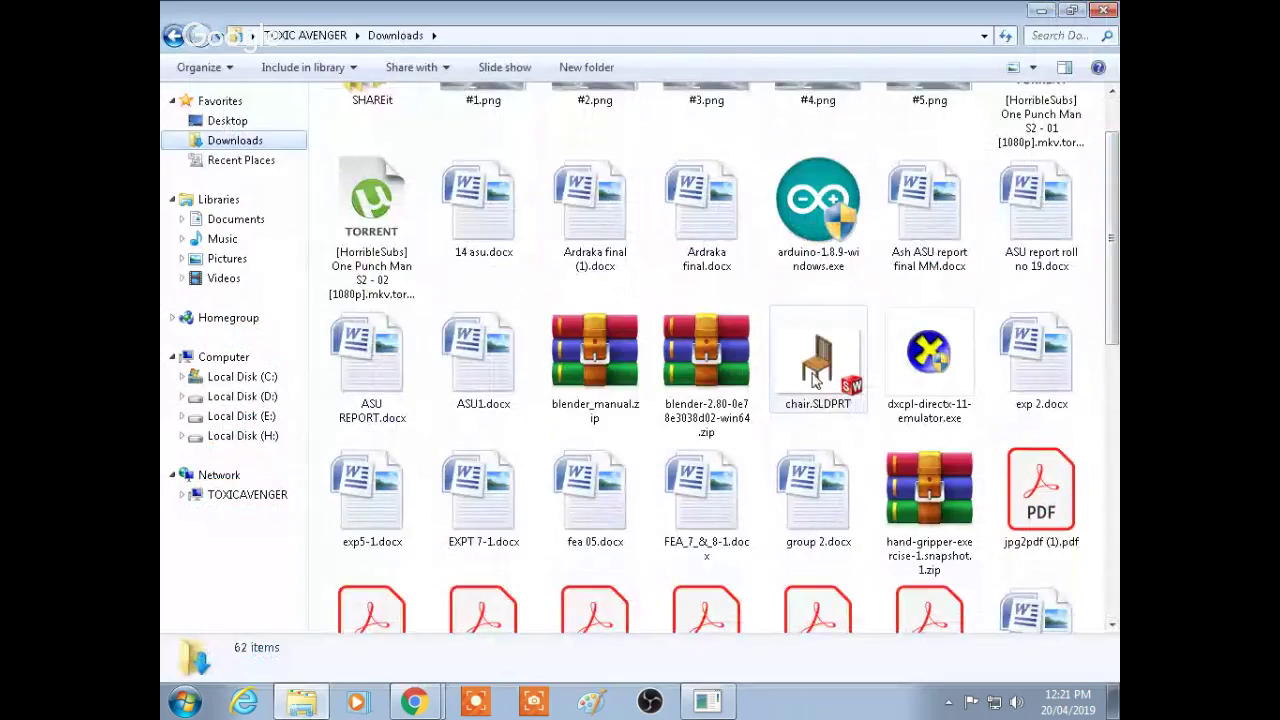
{"action": "double_click", "coordinate": [824, 362]}
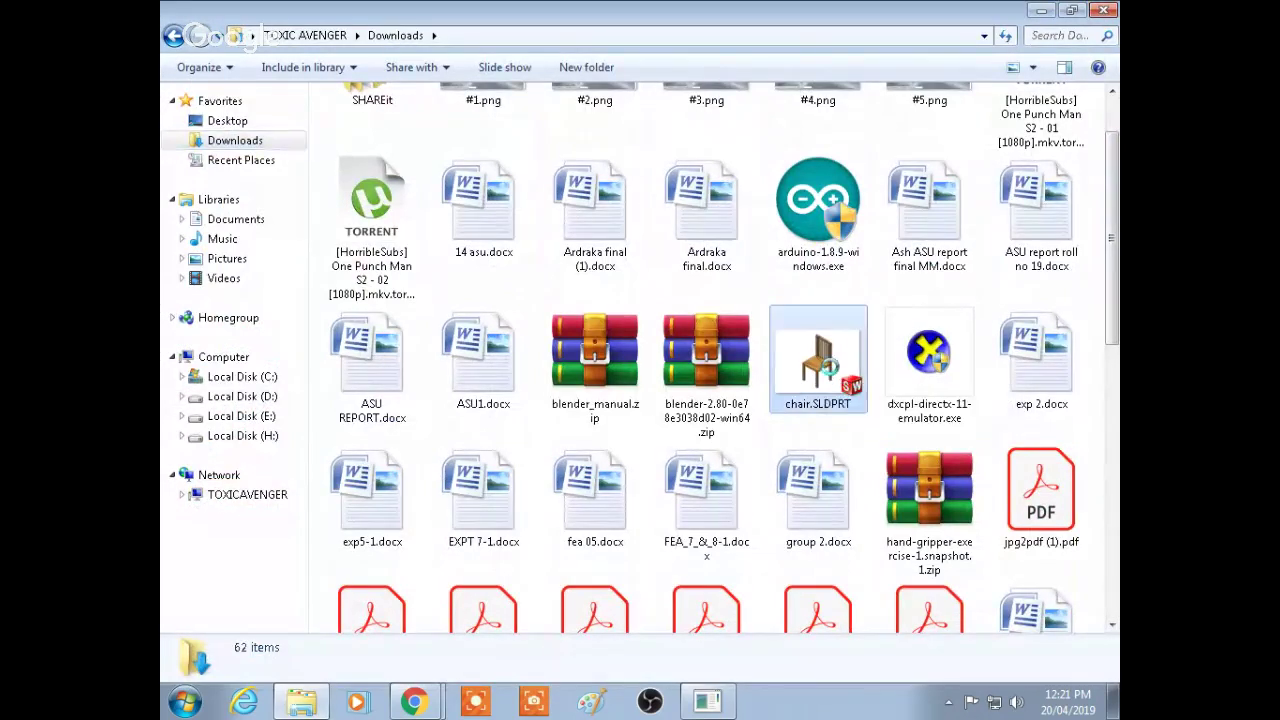
Copy chair.SLDPRT from Downloads and paste it into Local Disk (D:)
{"action": "right_click", "coordinate": [824, 362]}
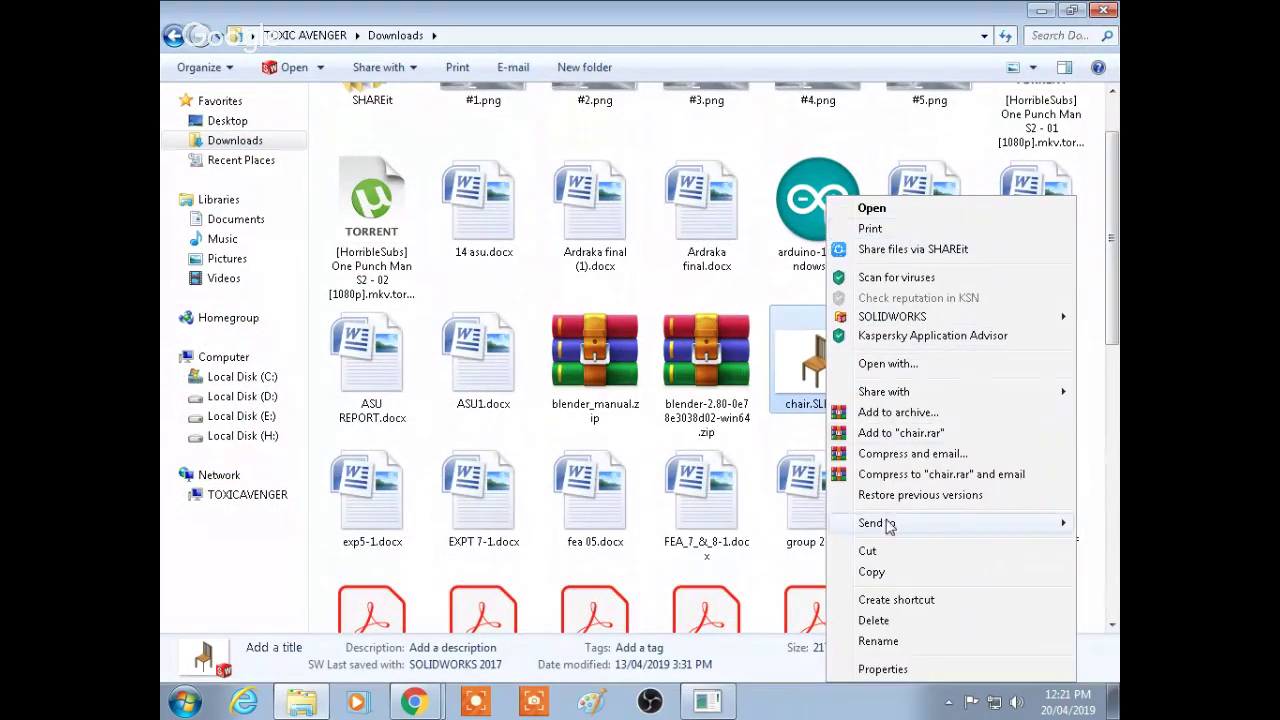
{"action": "left_click", "coordinate": [903, 574]}
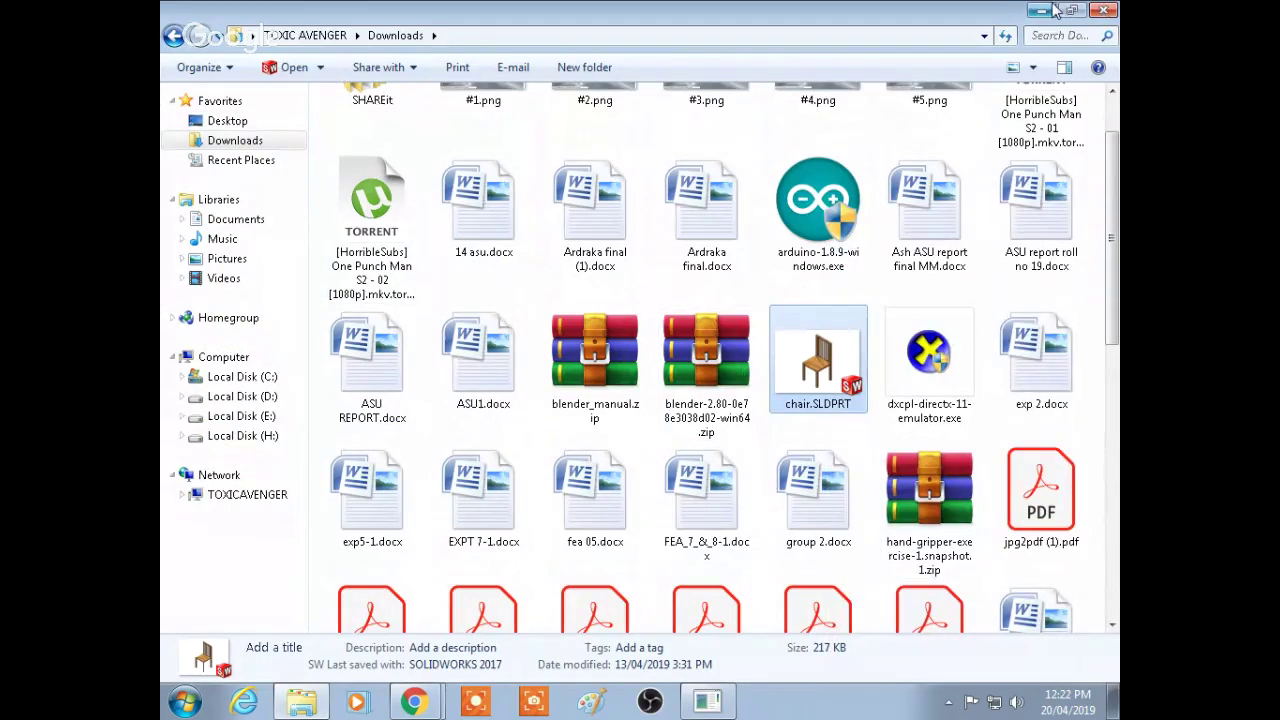
{"action": "left_click", "coordinate": [262, 396]}
{"action": "right_click", "coordinate": [598, 451]}
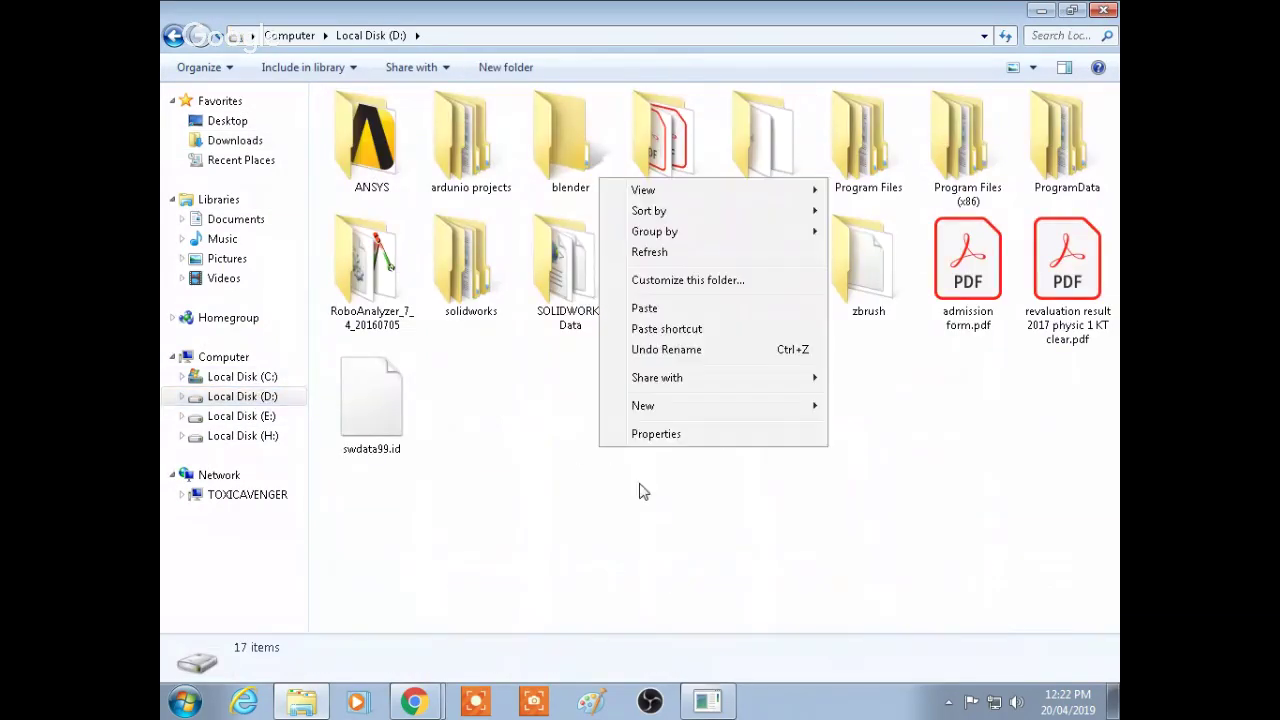
{"action": "left_click", "coordinate": [640, 307]}
{"action": "left_click", "coordinate": [712, 520]}
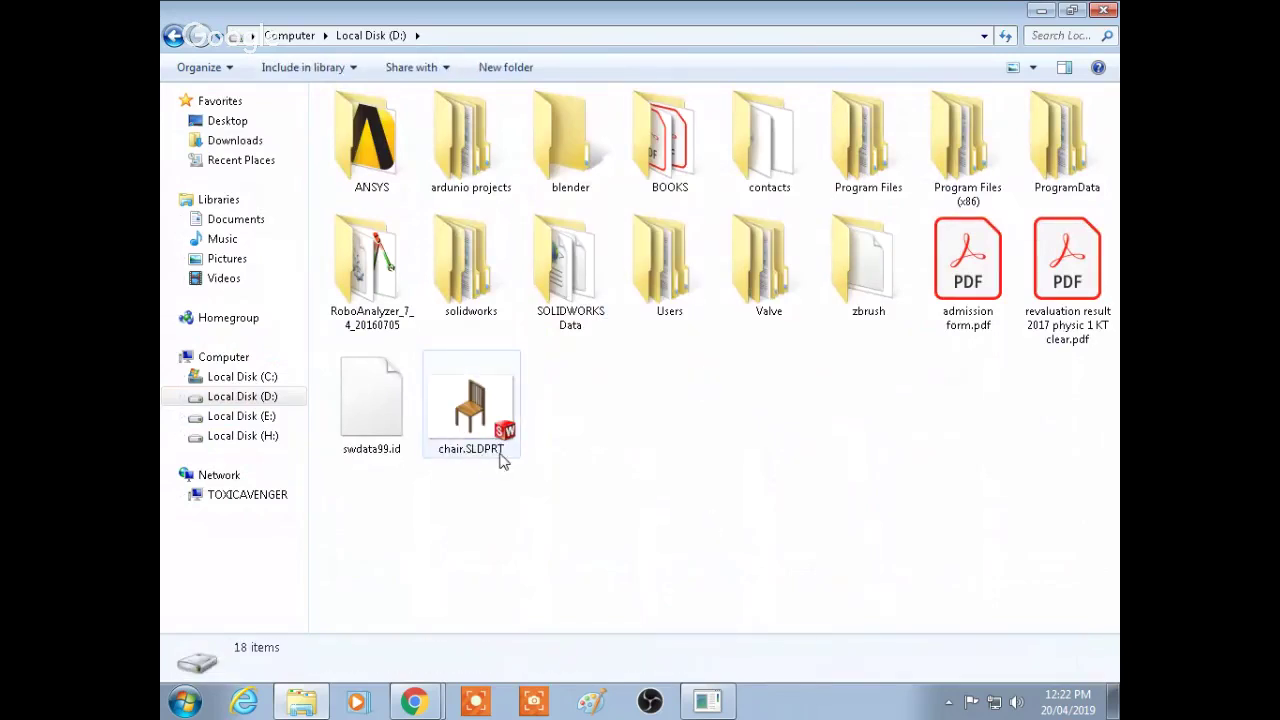
{"action": "mouse_move", "coordinate": [500, 452]}
Return to Workbench and browse for a file via the Geometry cell's Import Geometry menu
{"action": "left_click", "coordinate": [1042, 11]}
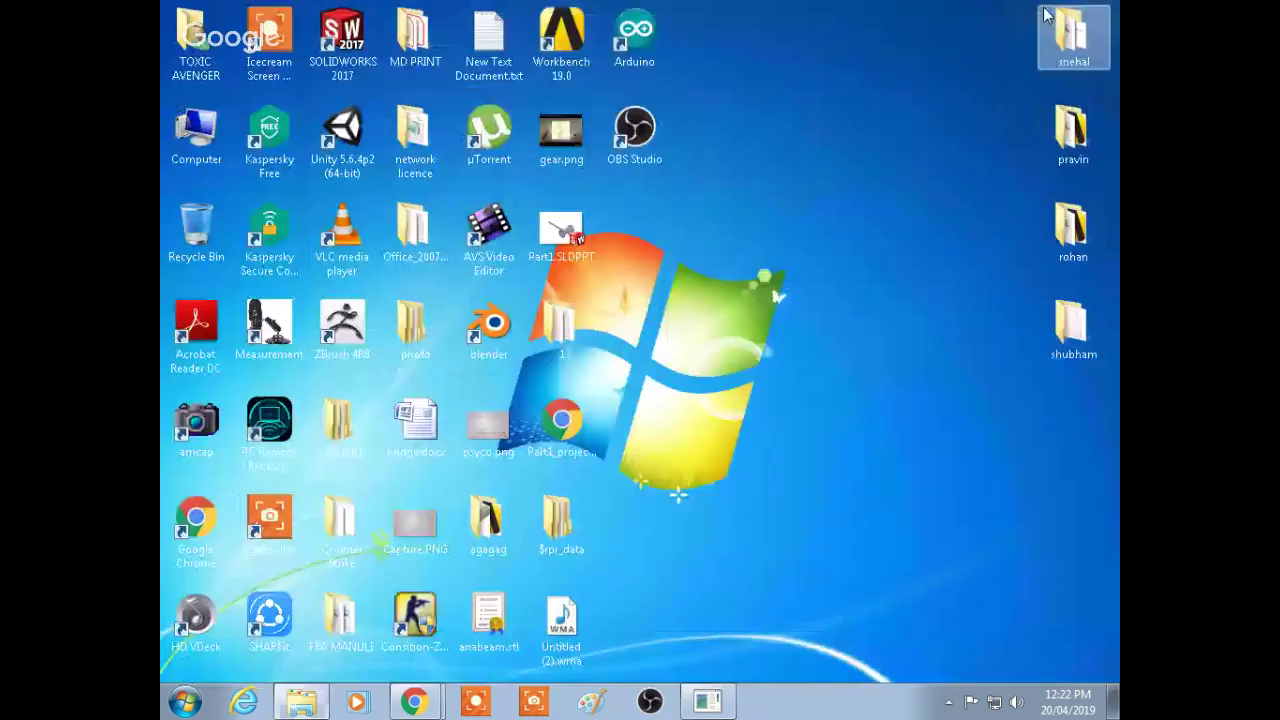
{"action": "left_click", "coordinate": [707, 701]}
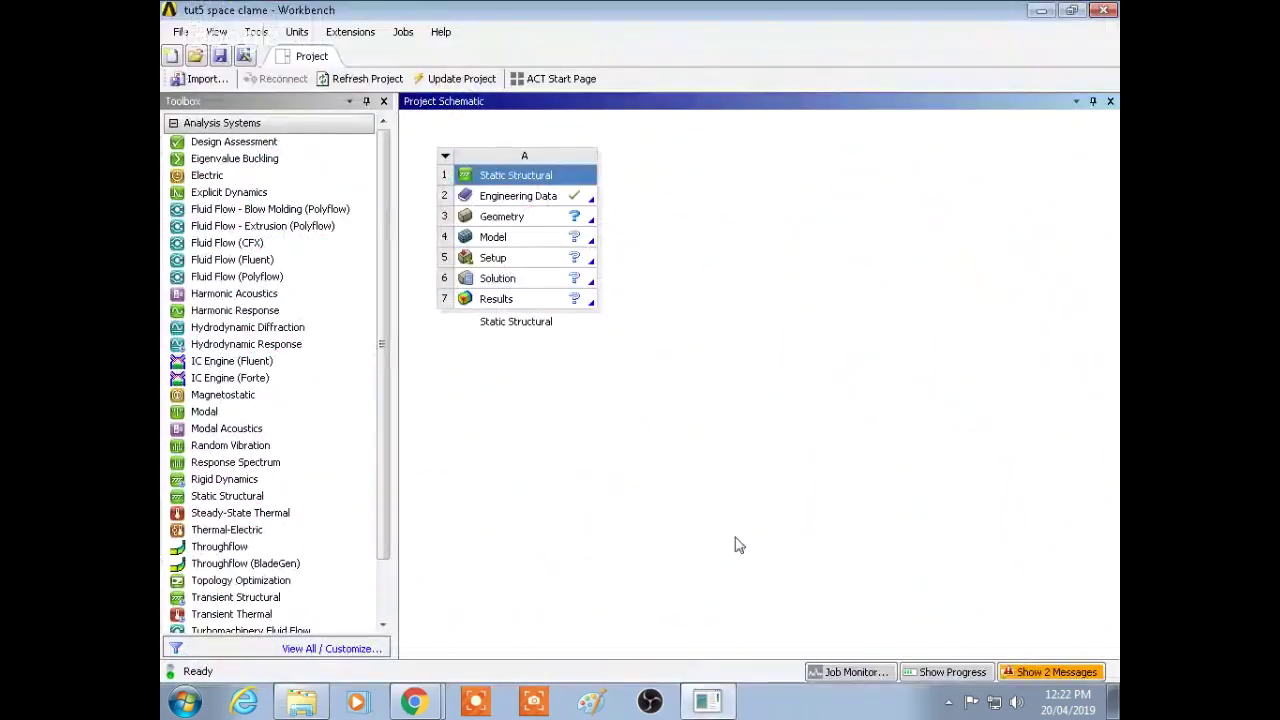
{"action": "right_click", "coordinate": [542, 224]}
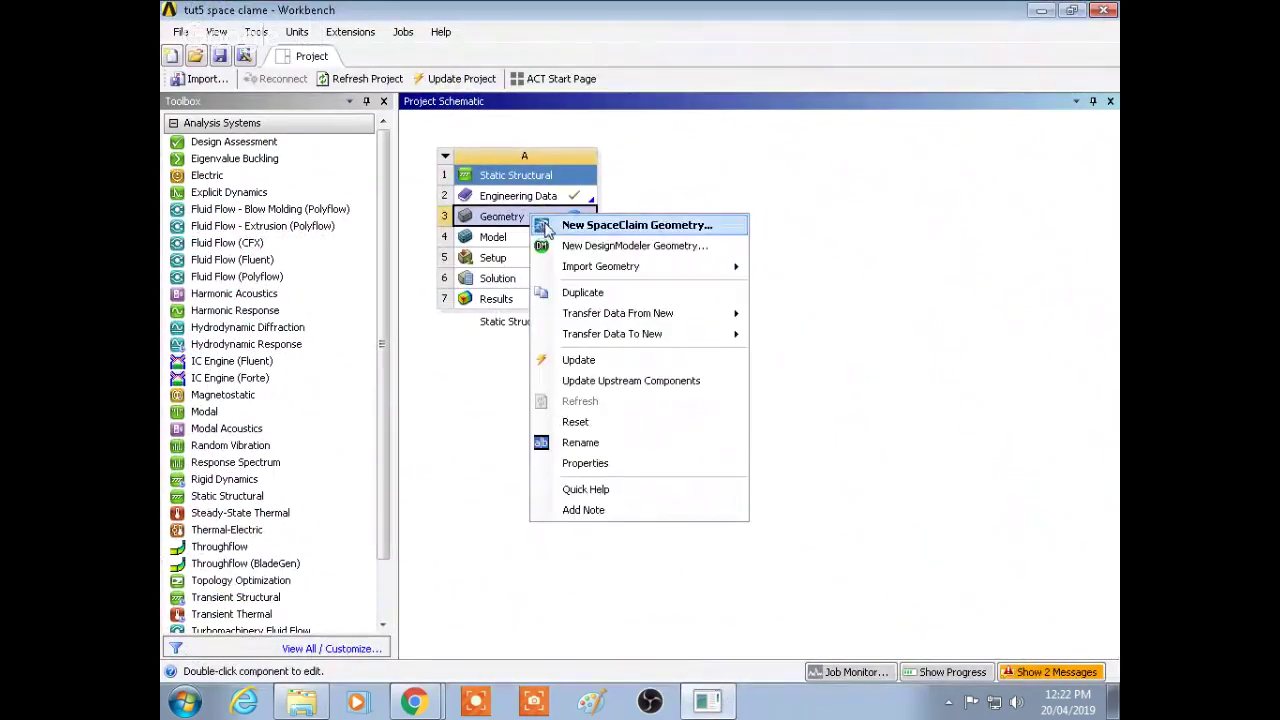
{"action": "mouse_move", "coordinate": [655, 268]}
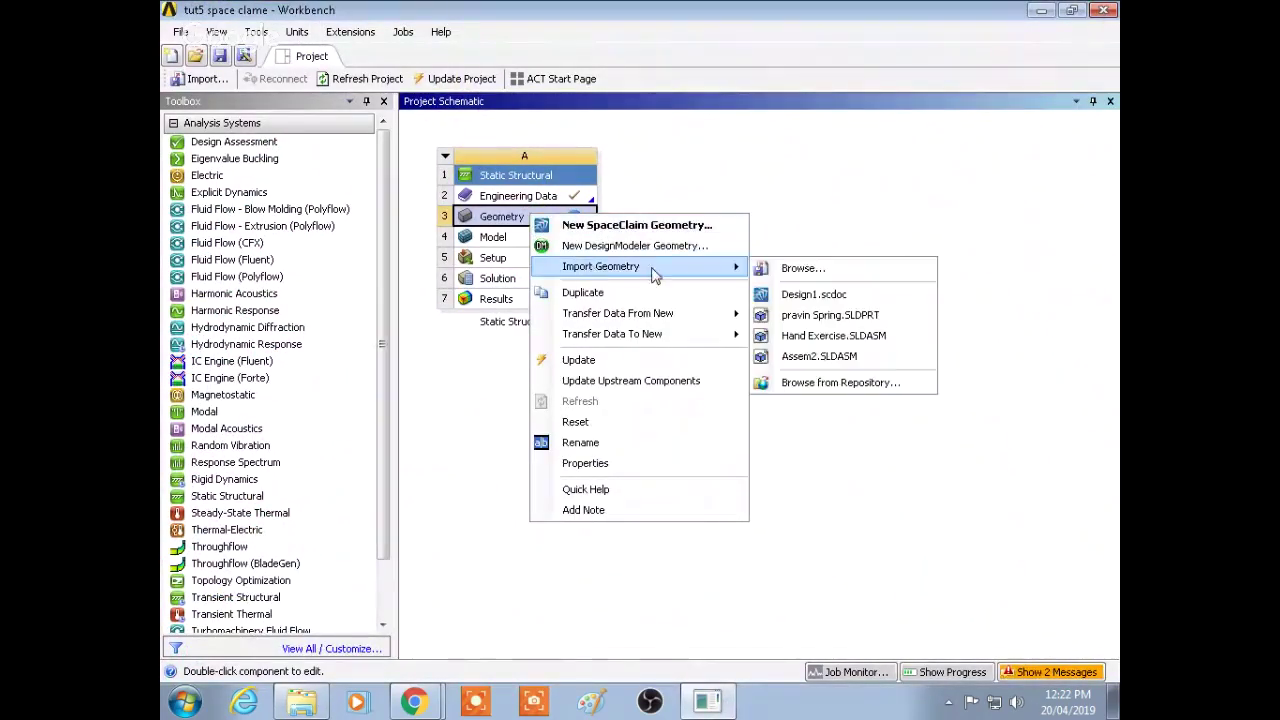
{"action": "left_click", "coordinate": [798, 268]}
Pick D:\chair.SLDPRT and import it into the Geometry cell
{"action": "left_click_drag", "start_coordinate": [530, 251], "coordinate": [528, 333]}
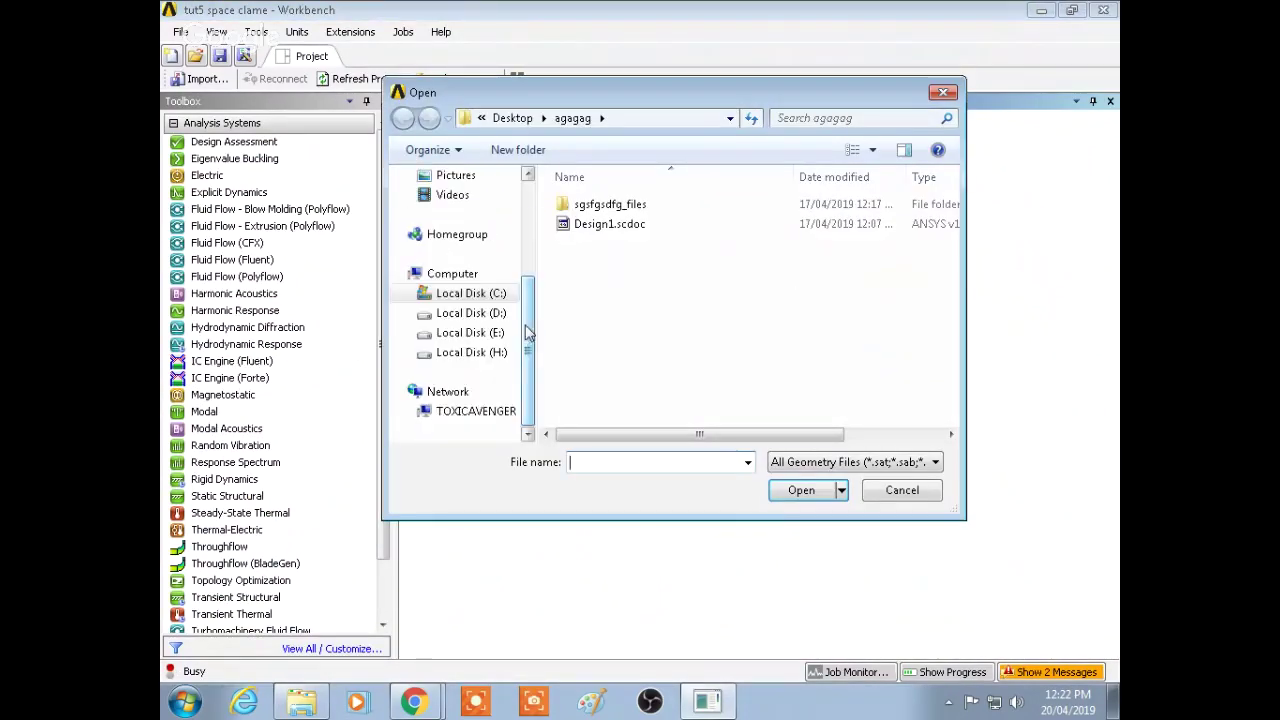
{"action": "left_click", "coordinate": [471, 313]}
{"action": "scroll", "coordinate": [958, 366], "scroll_direction": "down", "scroll_amount": 1}
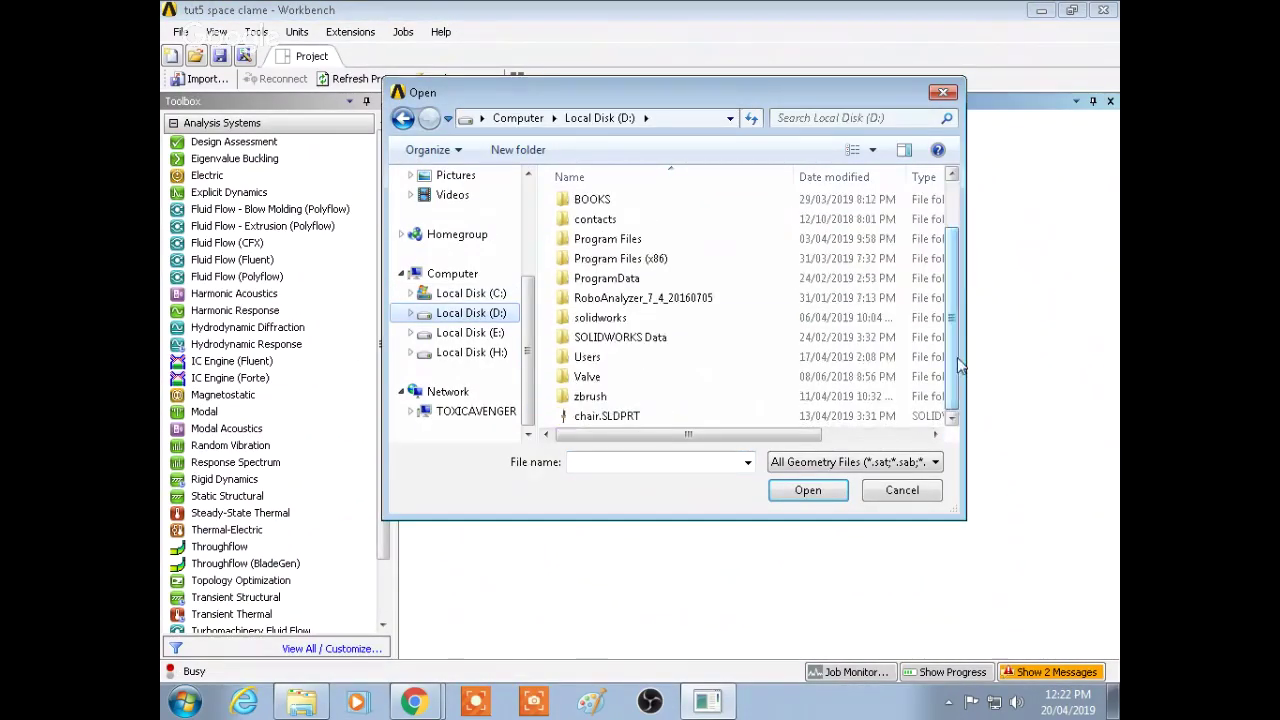
{"action": "left_click", "coordinate": [660, 415]}
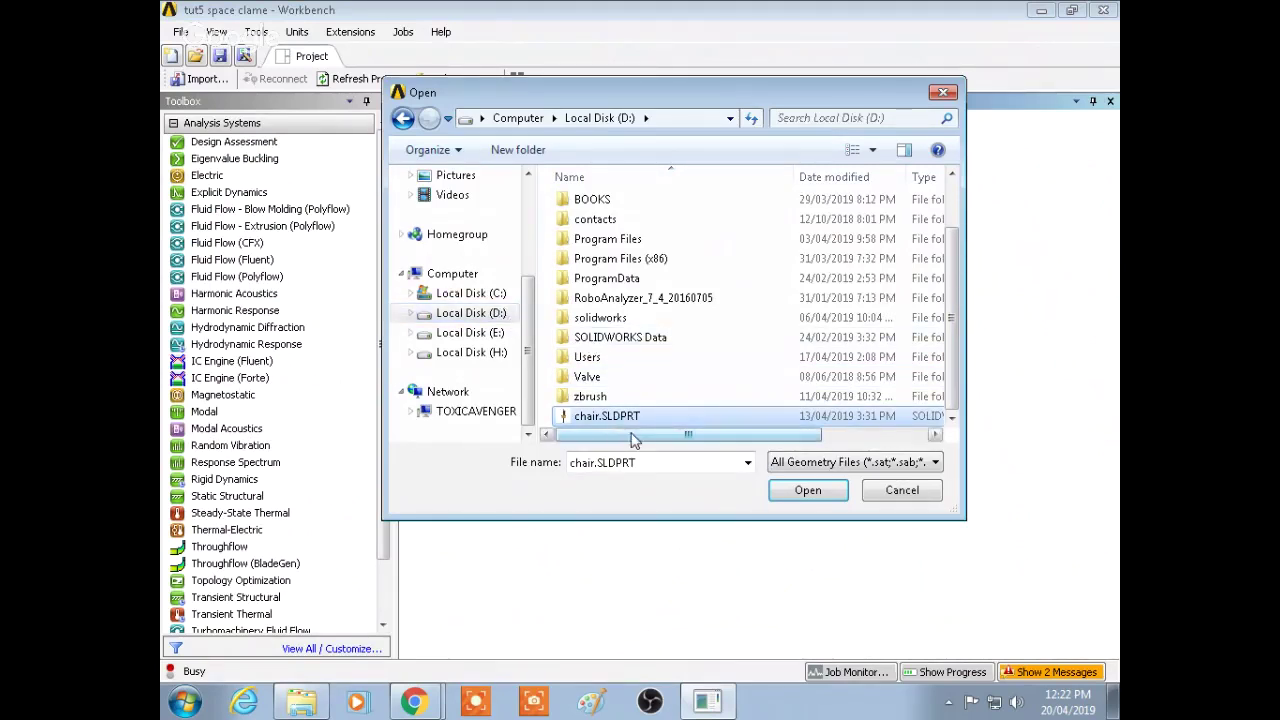
{"action": "left_click", "coordinate": [814, 496]}
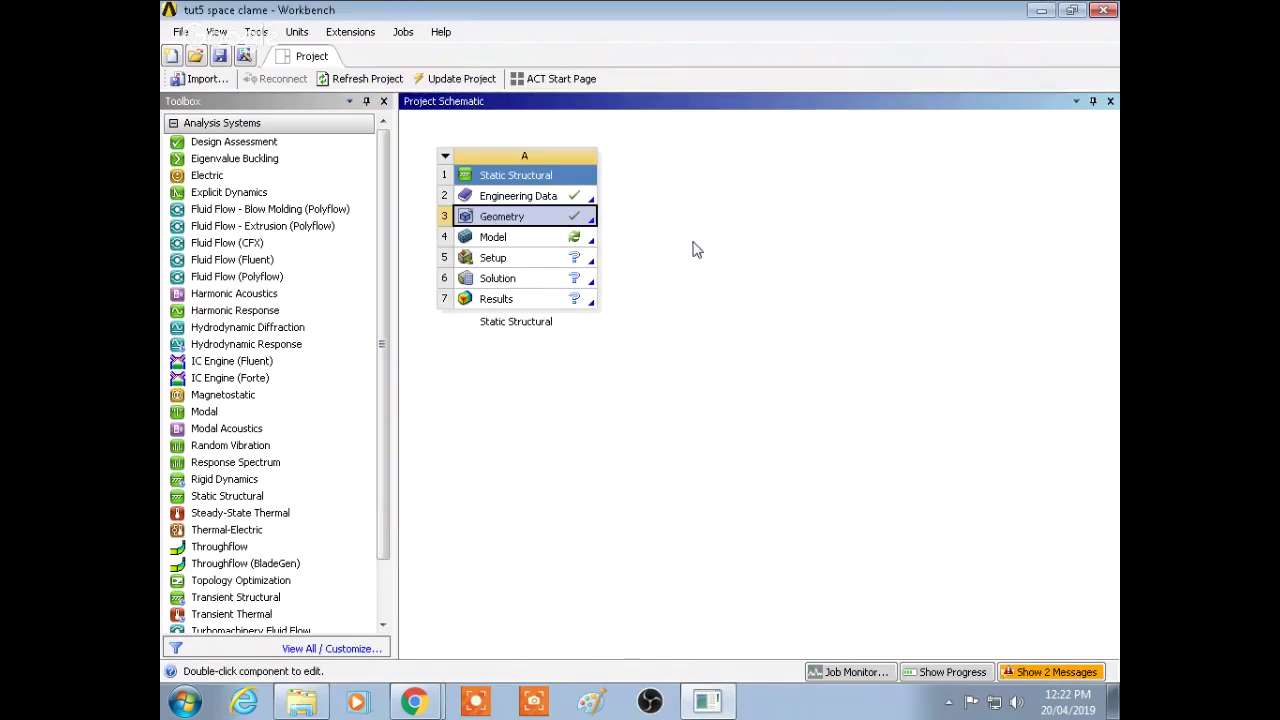
{"action": "left_click", "coordinate": [535, 222]}
{"action": "right_click", "coordinate": [535, 217]}
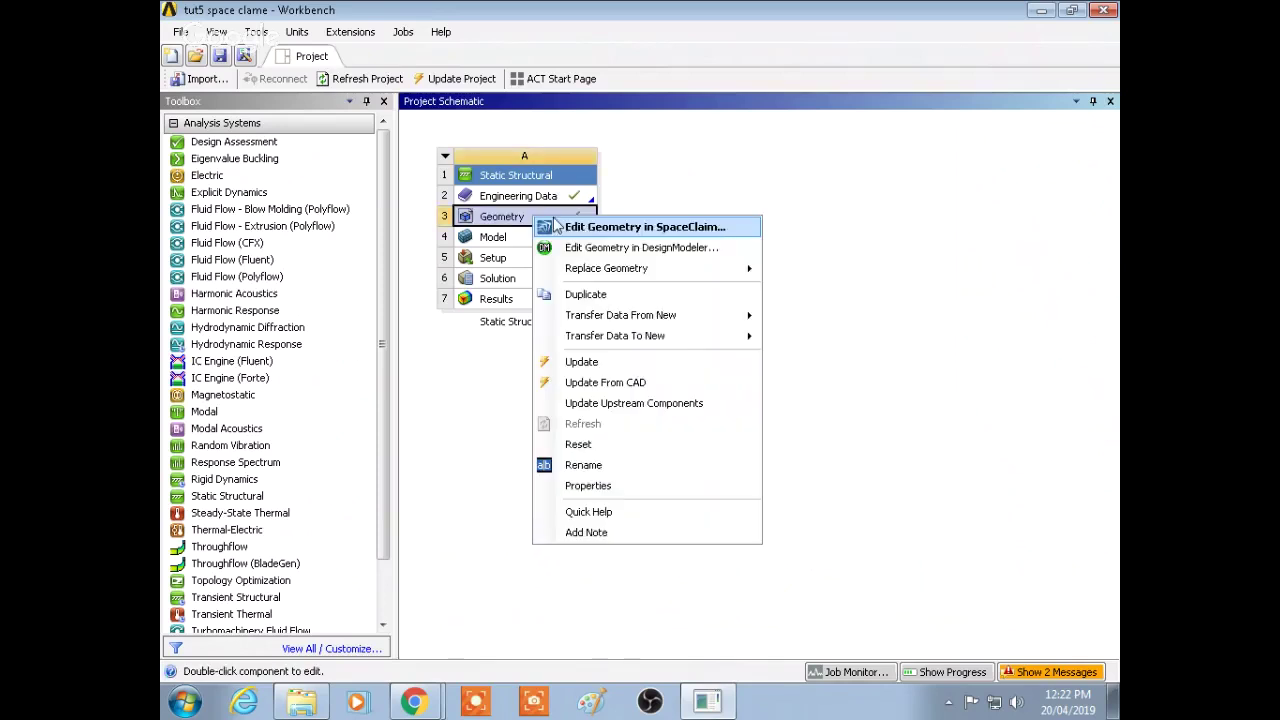
Edit the Geometry cell in DesignModeler, loading the Import1 feature from D:\chair.SLDPRT
{"action": "left_click", "coordinate": [615, 250]}
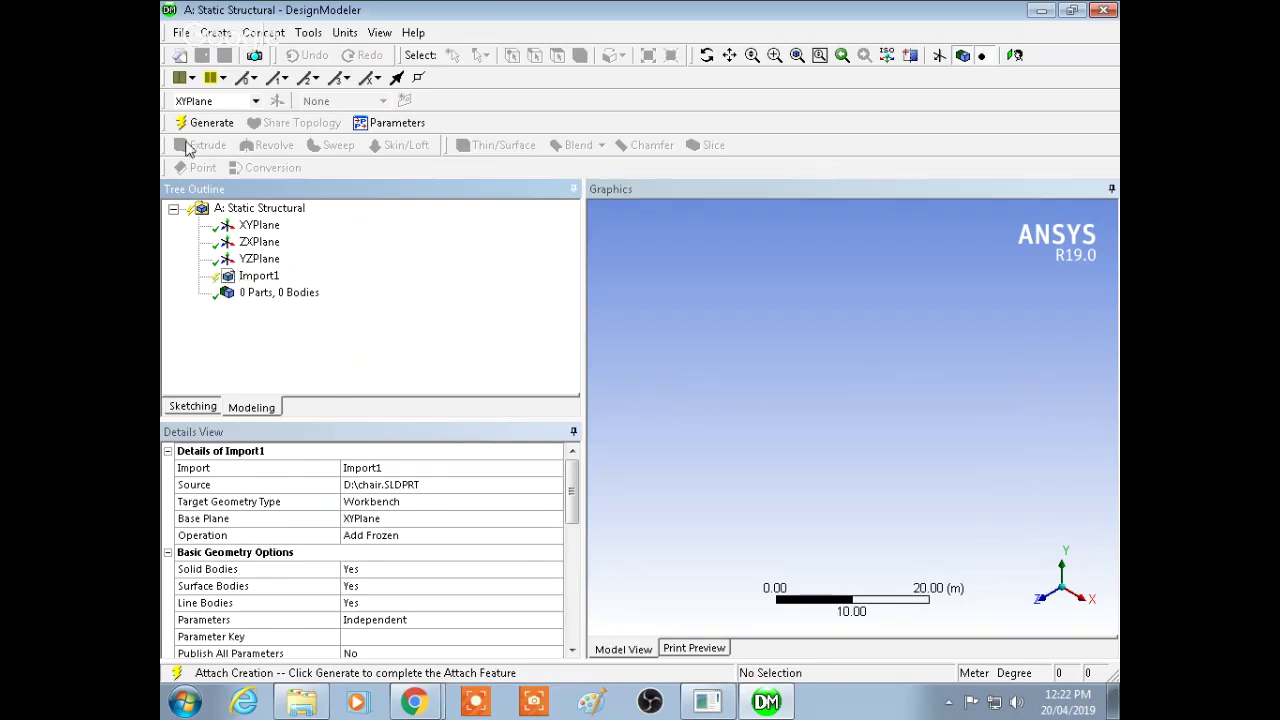
Generate the Import1 chair feature and dismiss the duplicate feature name warning
{"action": "left_click", "coordinate": [203, 122]}
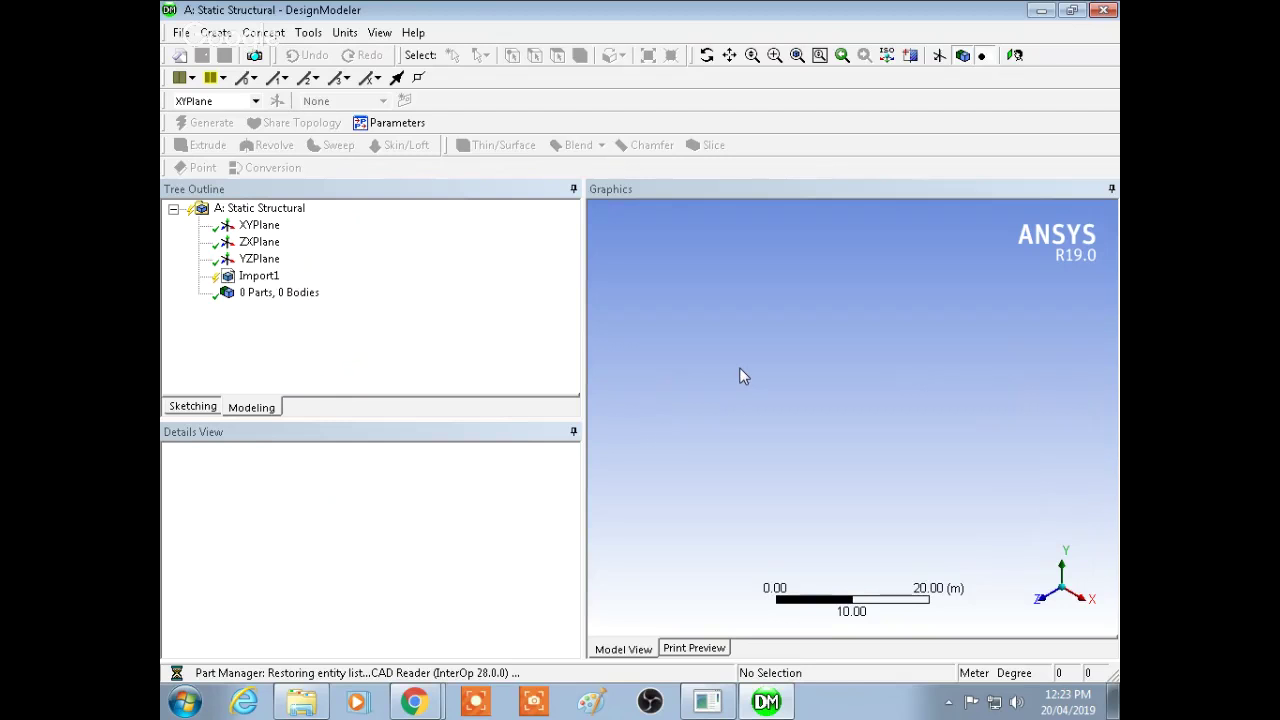
{"action": "left_click", "coordinate": [262, 276]}
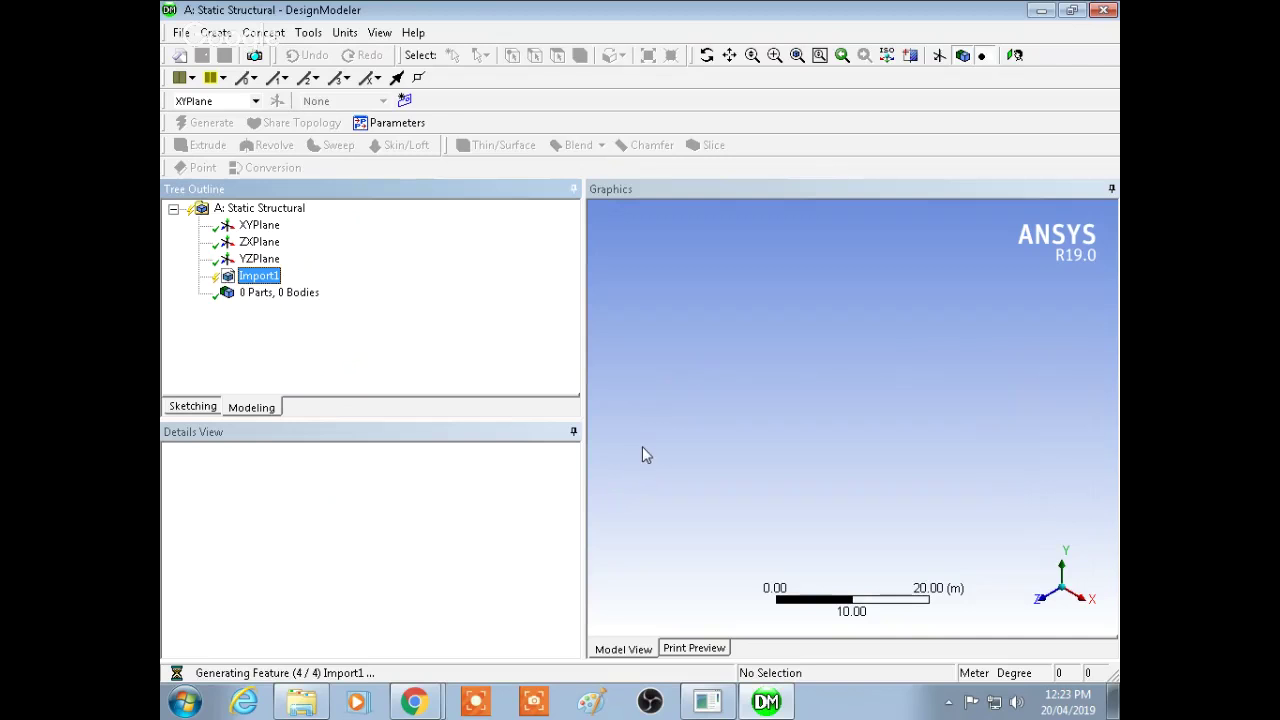
{"action": "left_click", "coordinate": [272, 280]}
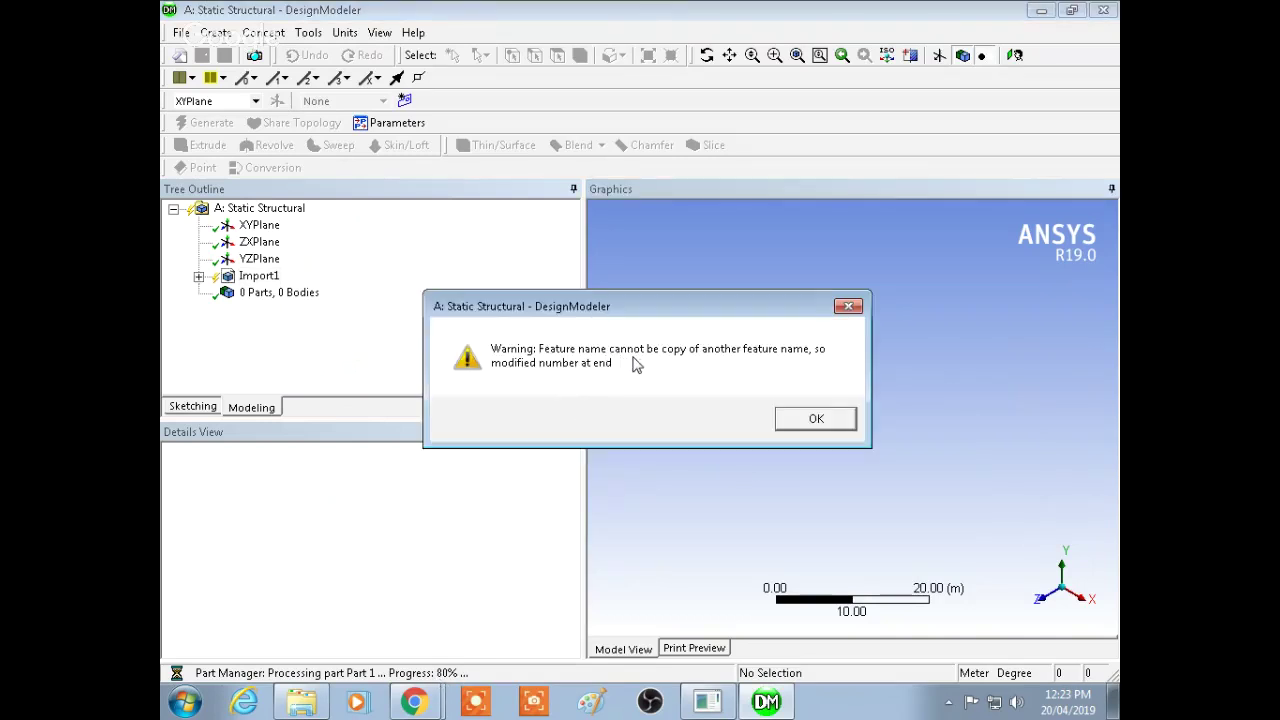
{"action": "left_click", "coordinate": [808, 420]}
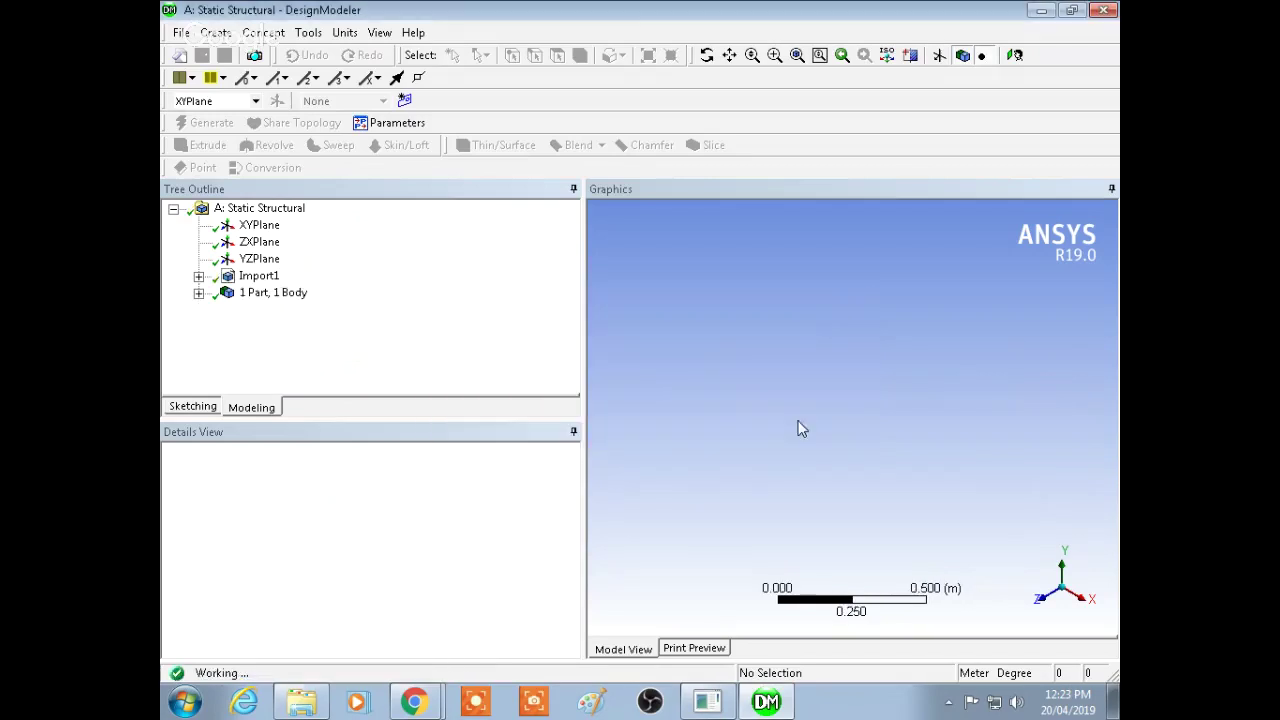
Rotate the chair to face front, select the Part 1 body, and minimize DesignModeler
{"action": "middle_click_drag", "start_coordinate": [717, 357], "coordinate": [836, 399]}
{"action": "scroll", "coordinate": [836, 399], "scroll_direction": "down", "scroll_amount": 3}
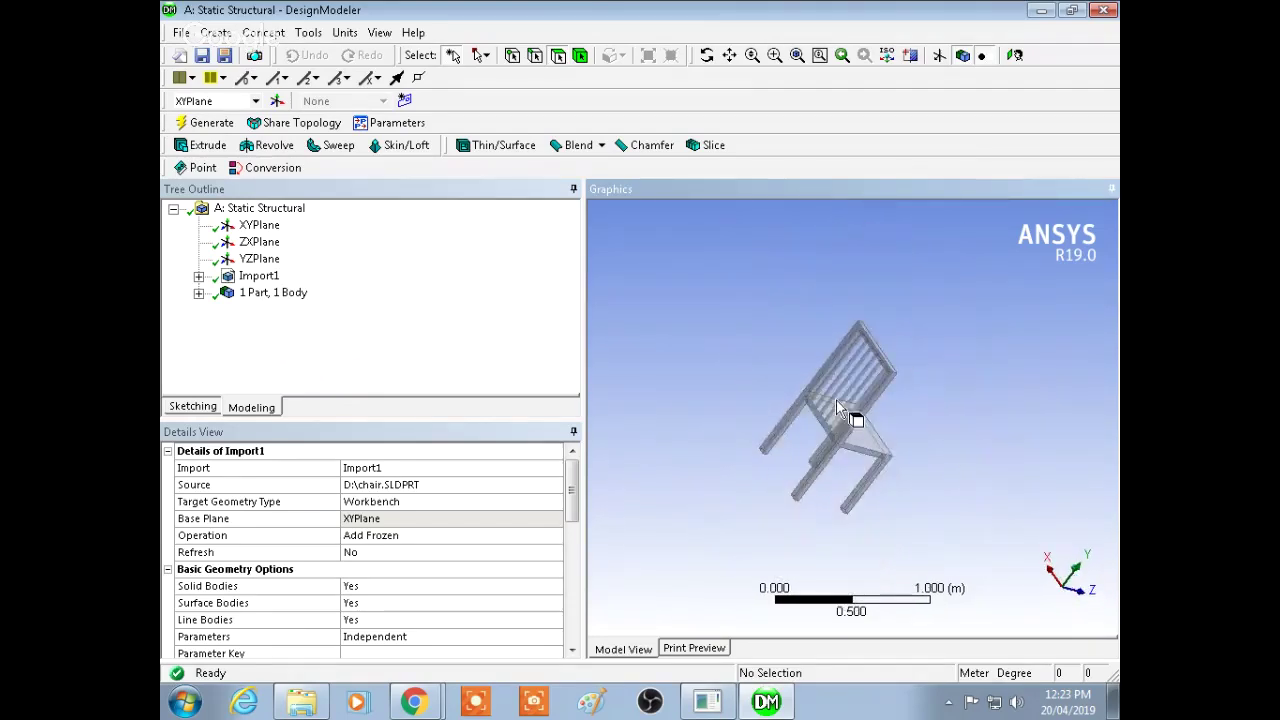
{"action": "middle_click_drag", "start_coordinate": [977, 428], "coordinate": [795, 360]}
{"action": "left_click", "coordinate": [199, 293]}
{"action": "left_click", "coordinate": [278, 311]}
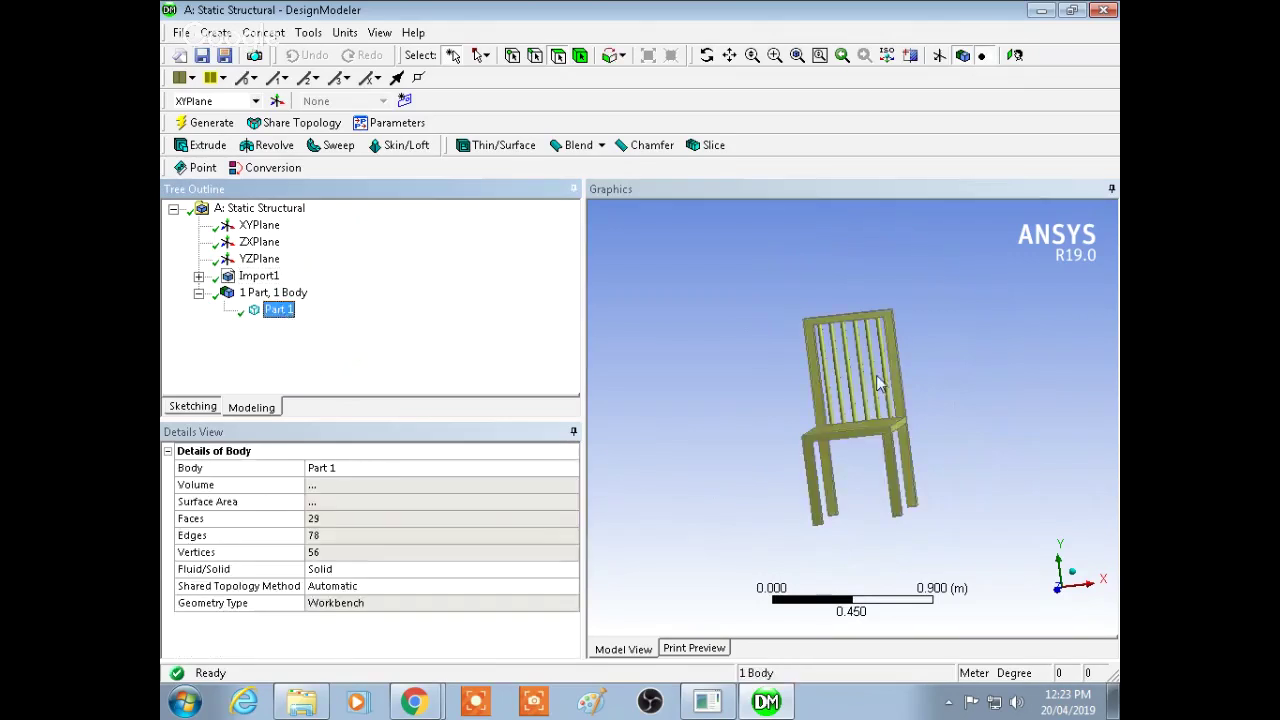
{"action": "middle_click_drag", "start_coordinate": [912, 372], "coordinate": [913, 321]}
{"action": "scroll", "coordinate": [913, 321], "scroll_direction": "down", "scroll_amount": 2}
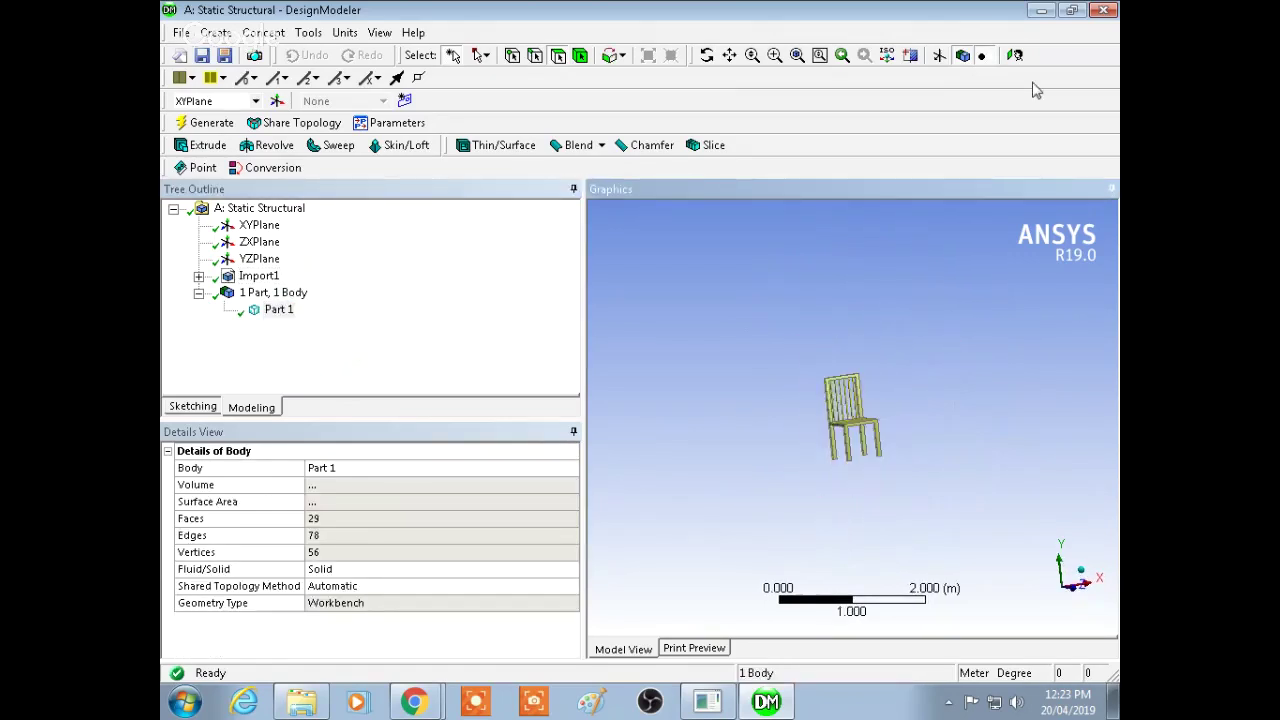
{"action": "left_click", "coordinate": [1041, 10]}
{"action": "left_click", "coordinate": [476, 240]}
Launch Mechanical using Edit… on the Model cell of system A
{"action": "right_click", "coordinate": [478, 242]}
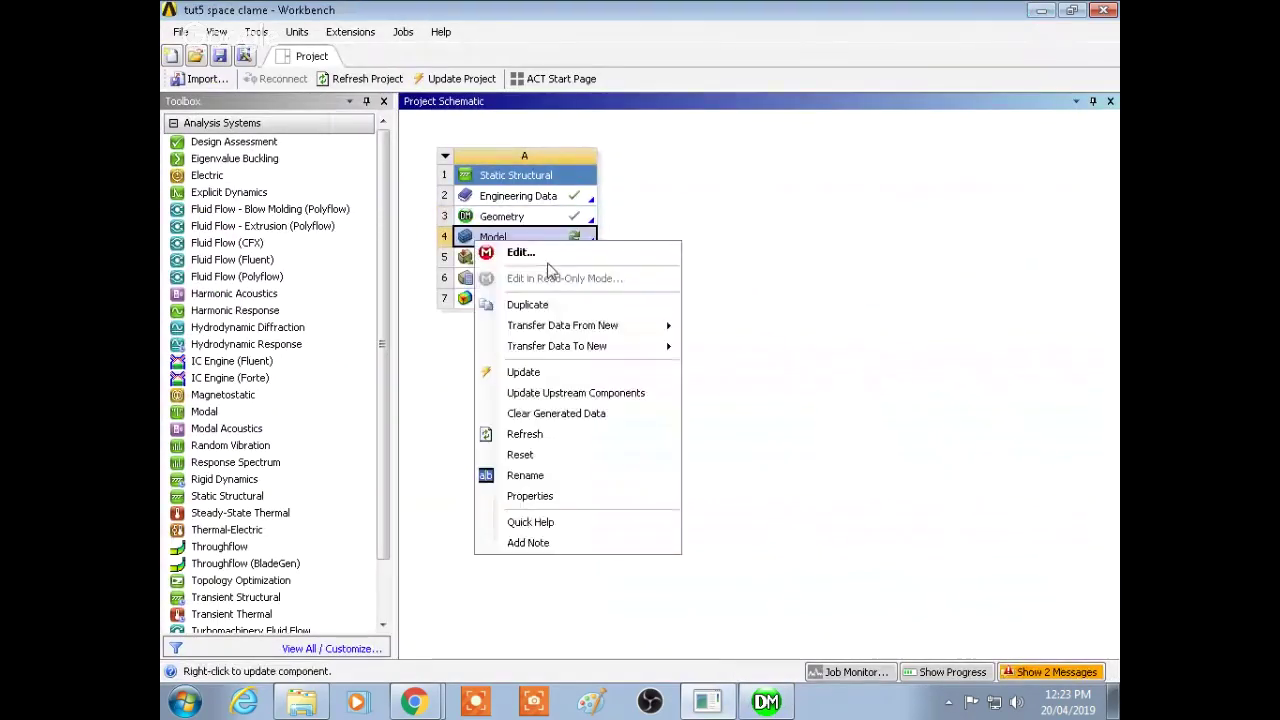
{"action": "left_click", "coordinate": [522, 252]}
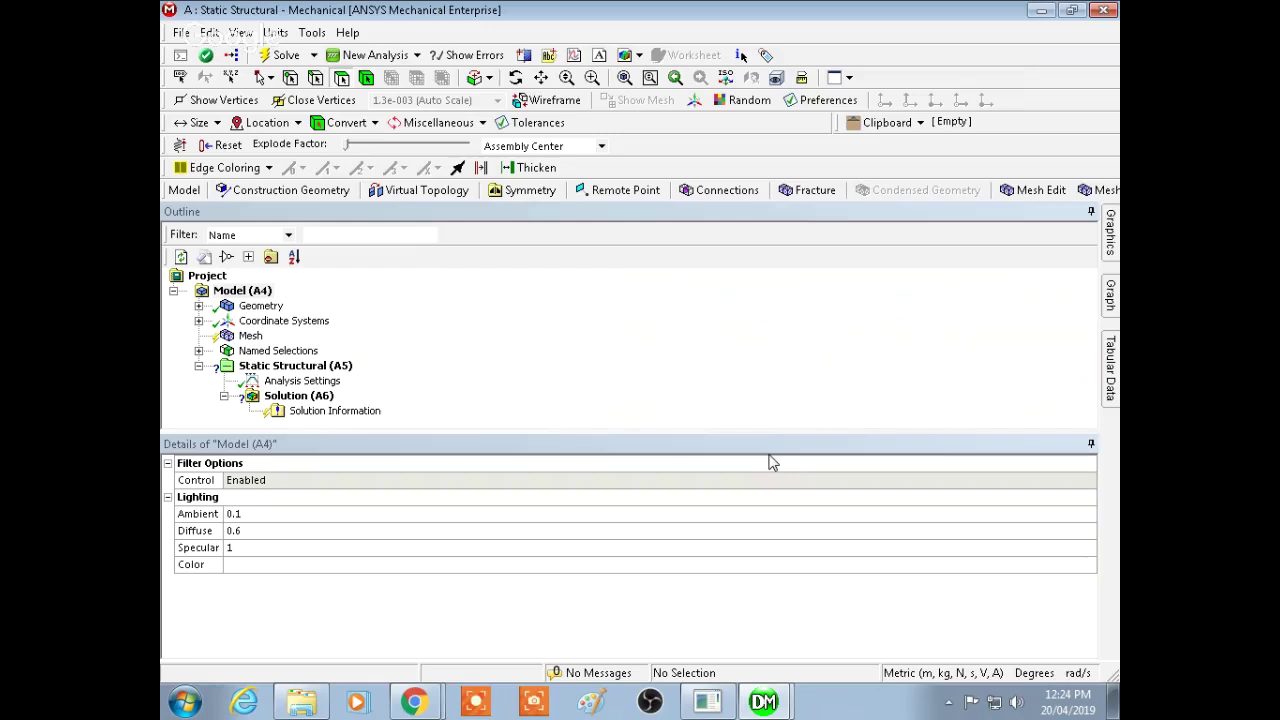
Orbit and zoom the imported chair to view it upright from several angles
{"action": "mouse_move", "coordinate": [1112, 252]}
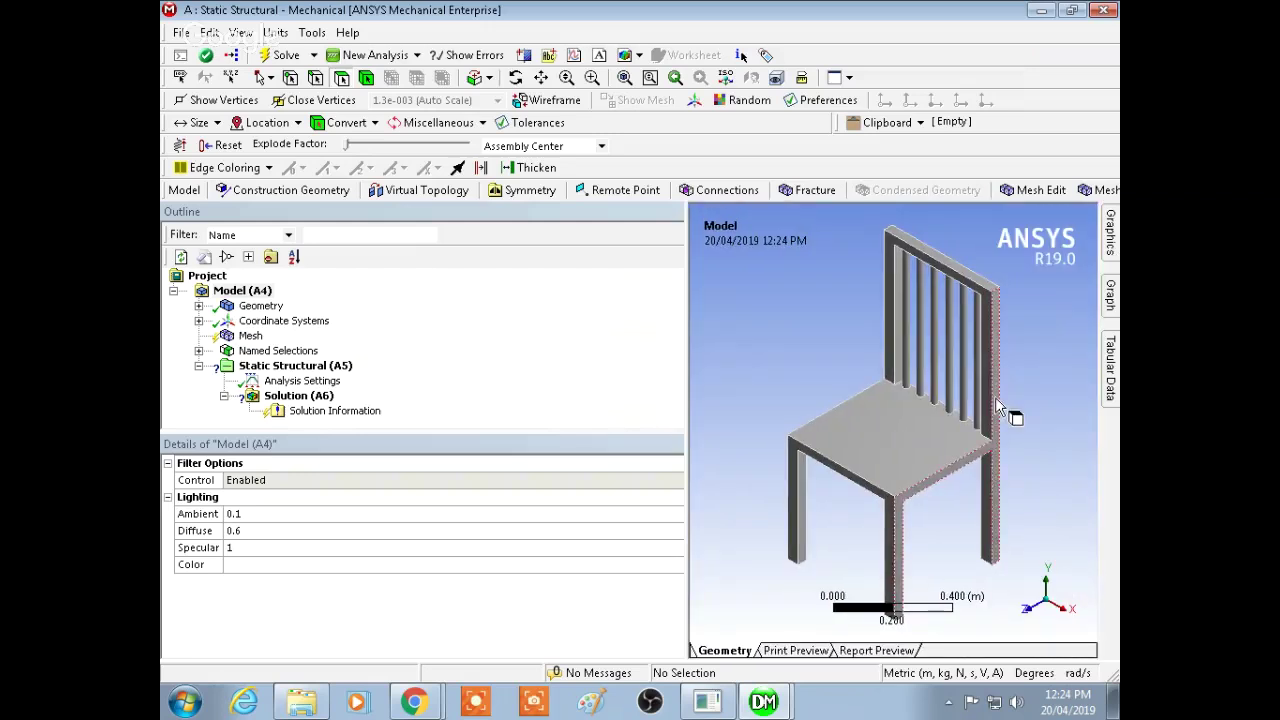
{"action": "middle_click_drag", "start_coordinate": [831, 360], "coordinate": [951, 376]}
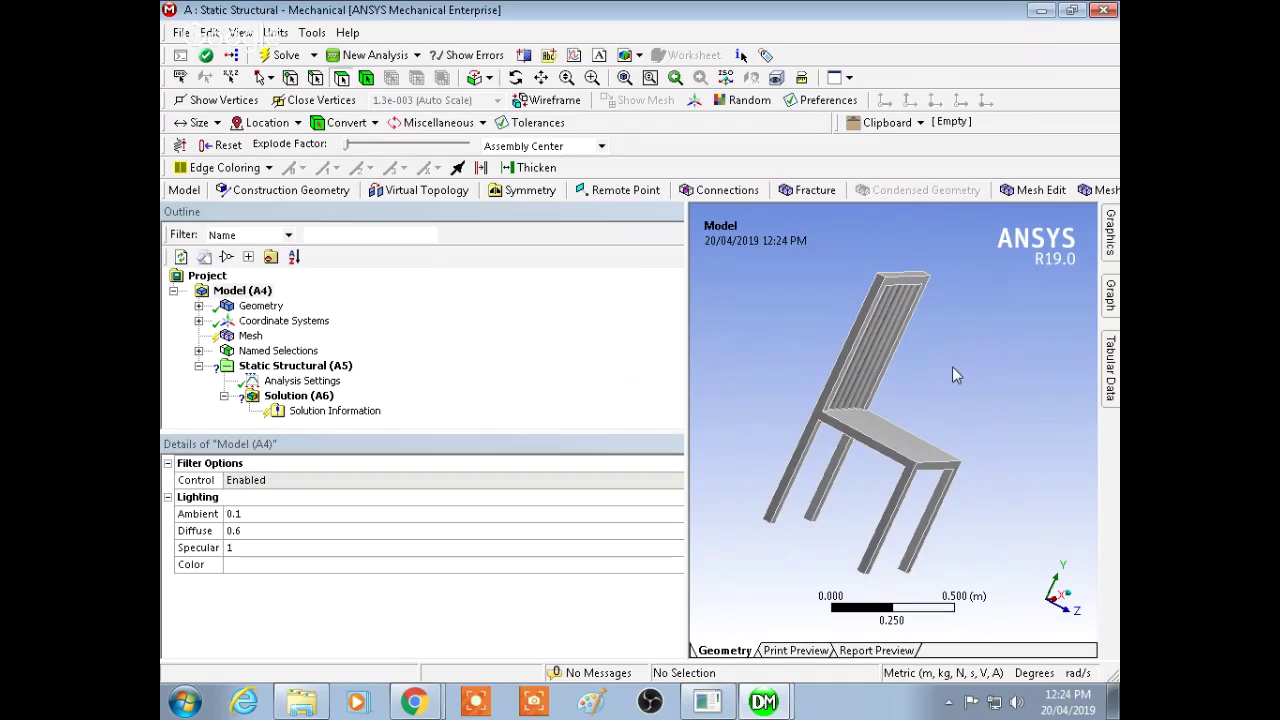
{"action": "mouse_move", "coordinate": [938, 367]}
{"action": "middle_mouse_down"}
{"action": "mouse_move", "coordinate": [923, 357]}
{"action": "mouse_move", "coordinate": [951, 405]}
{"action": "mouse_move", "coordinate": [929, 366]}
{"action": "middle_mouse_up"}
{"action": "scroll", "coordinate": [957, 337], "scroll_direction": "up", "scroll_amount": 3}
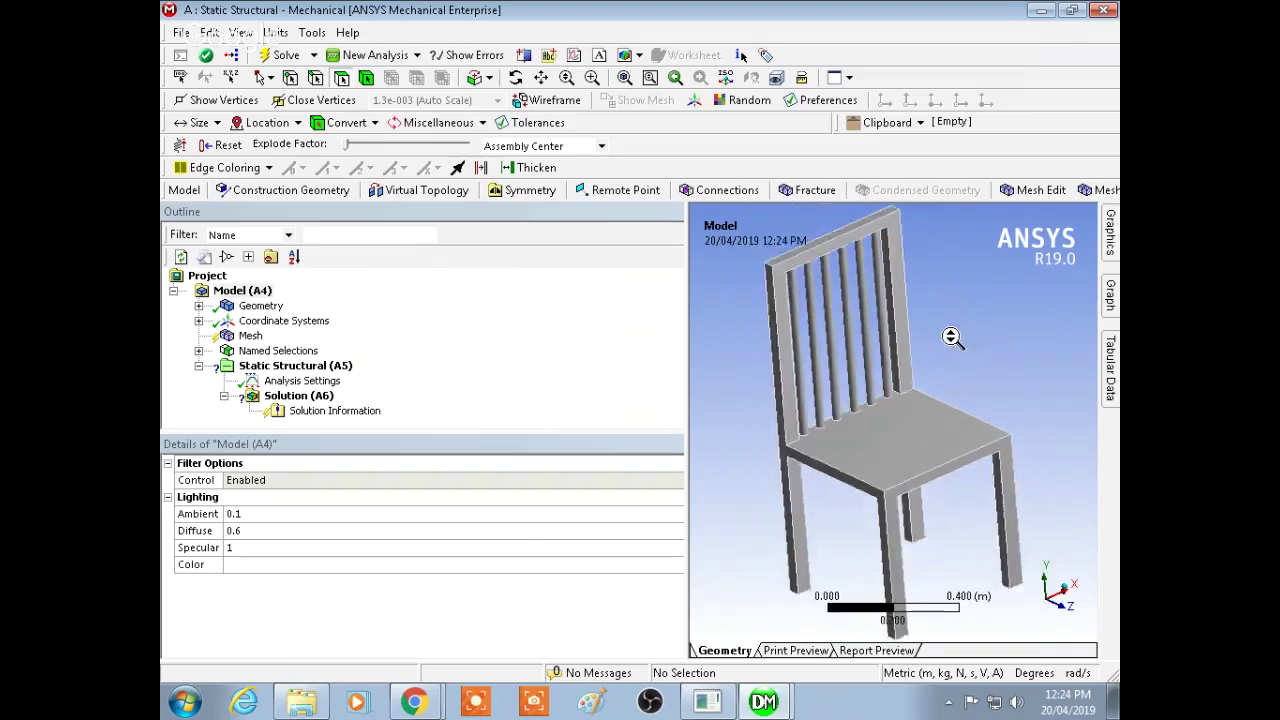
{"action": "scroll", "coordinate": [965, 340], "scroll_direction": "down", "scroll_amount": 5}
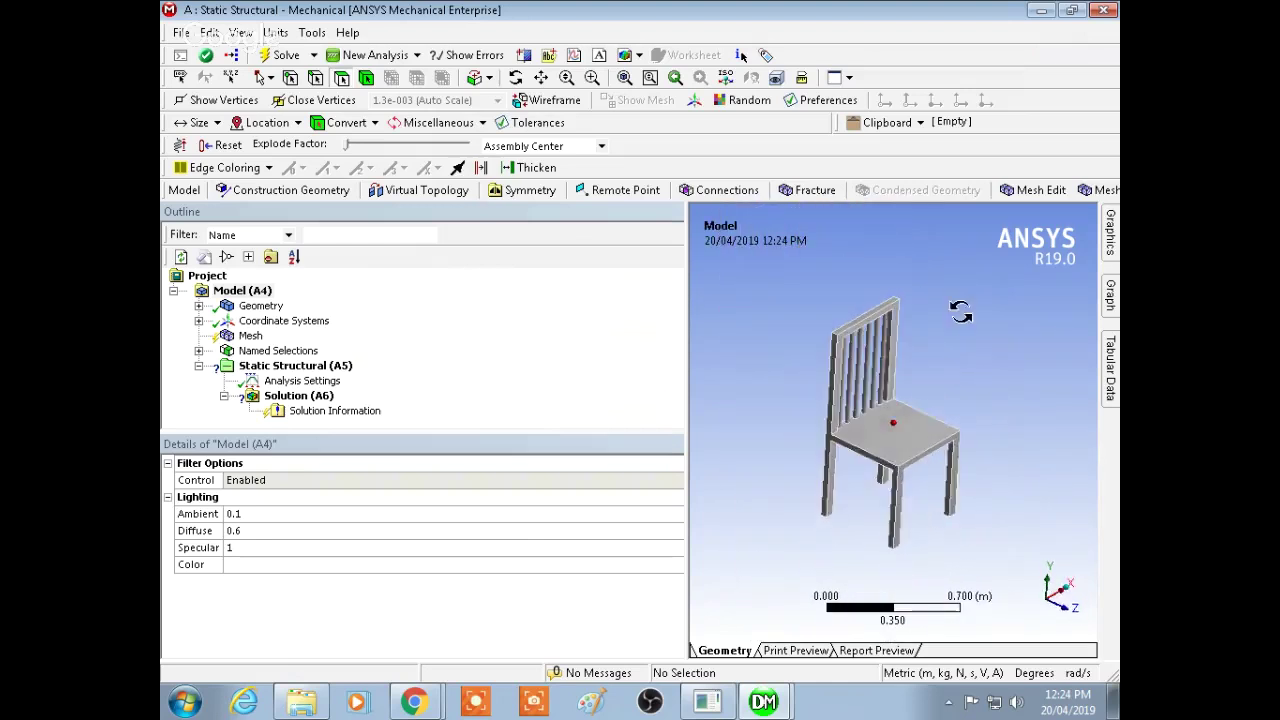
Set the Mesh Sizing Size Function to Proximity and Curvature
{"action": "left_click", "coordinate": [250, 336]}
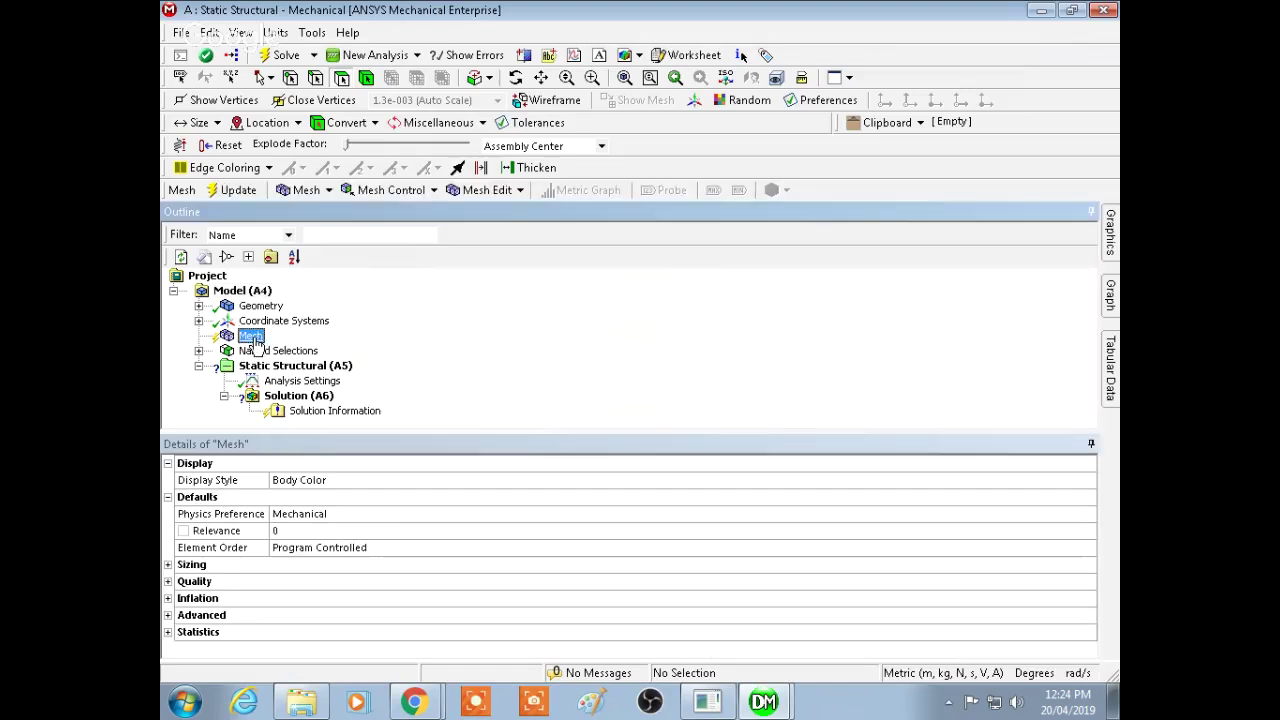
{"action": "right_click", "coordinate": [252, 338]}
{"action": "left_click", "coordinate": [485, 392]}
{"action": "left_click", "coordinate": [168, 565]}
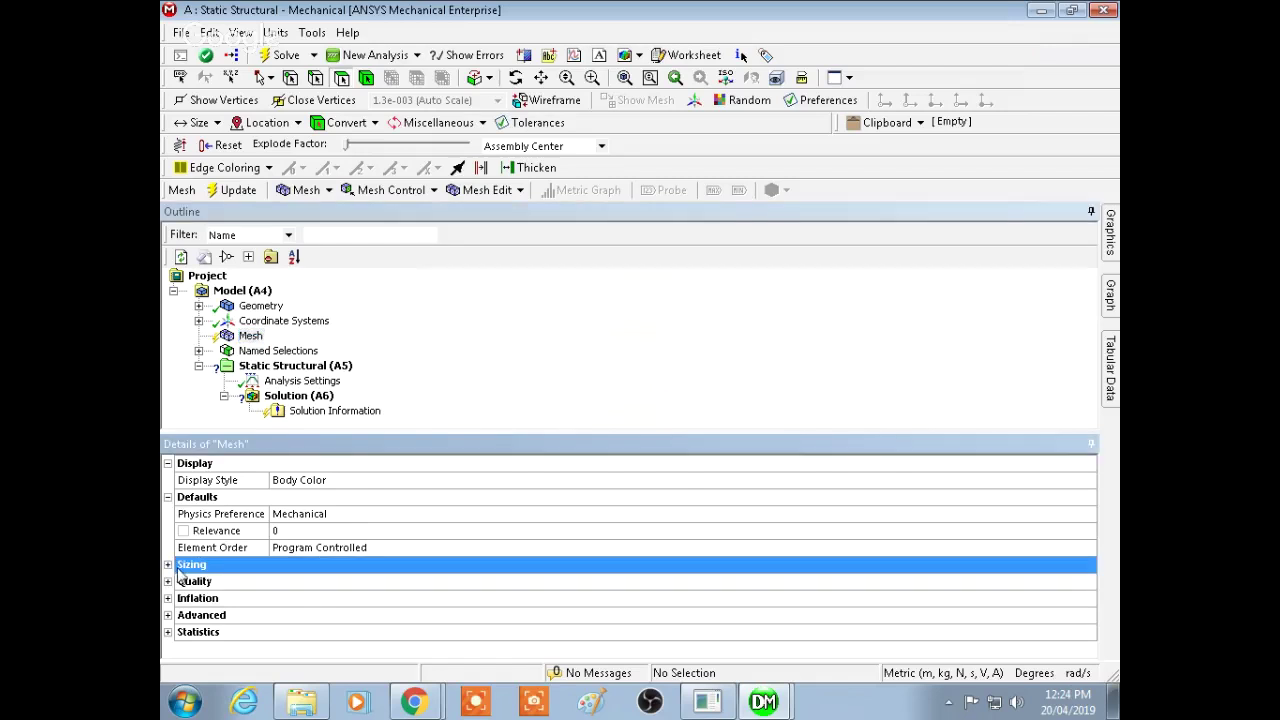
{"action": "left_click", "coordinate": [168, 565]}
{"action": "left_click", "coordinate": [305, 583]}
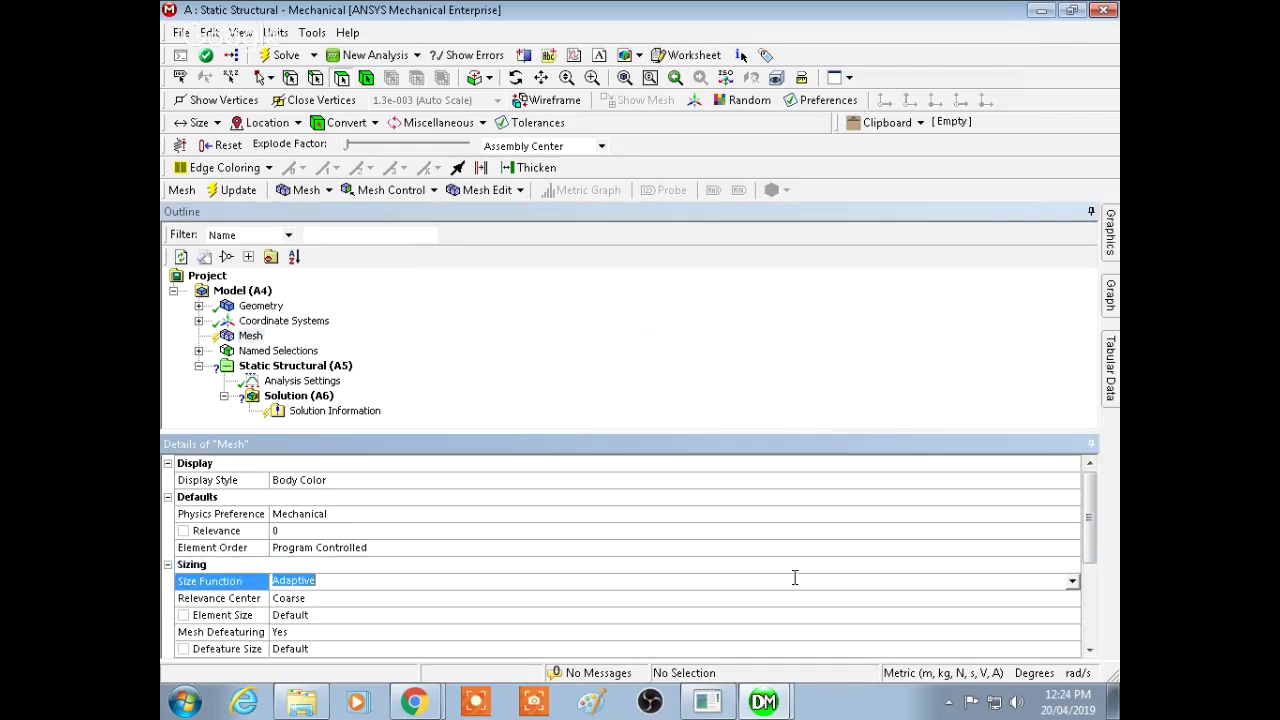
{"action": "left_click", "coordinate": [1072, 583]}
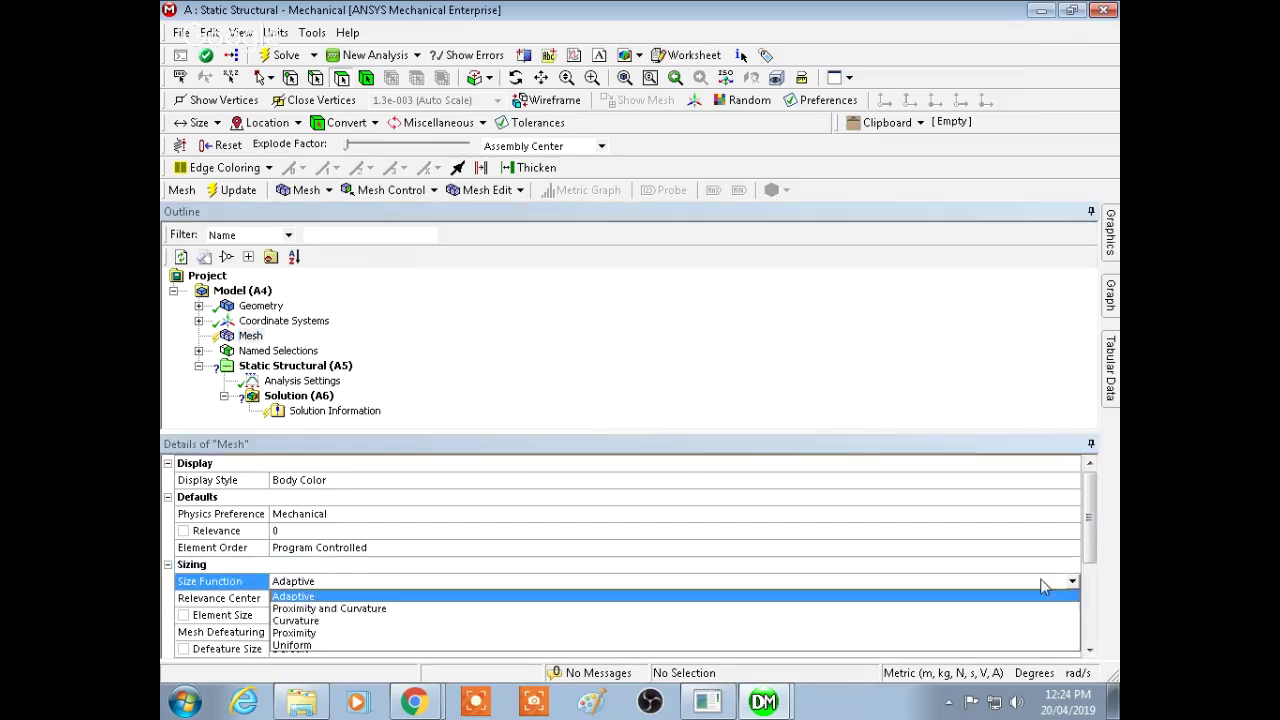
{"action": "left_click", "coordinate": [319, 610]}
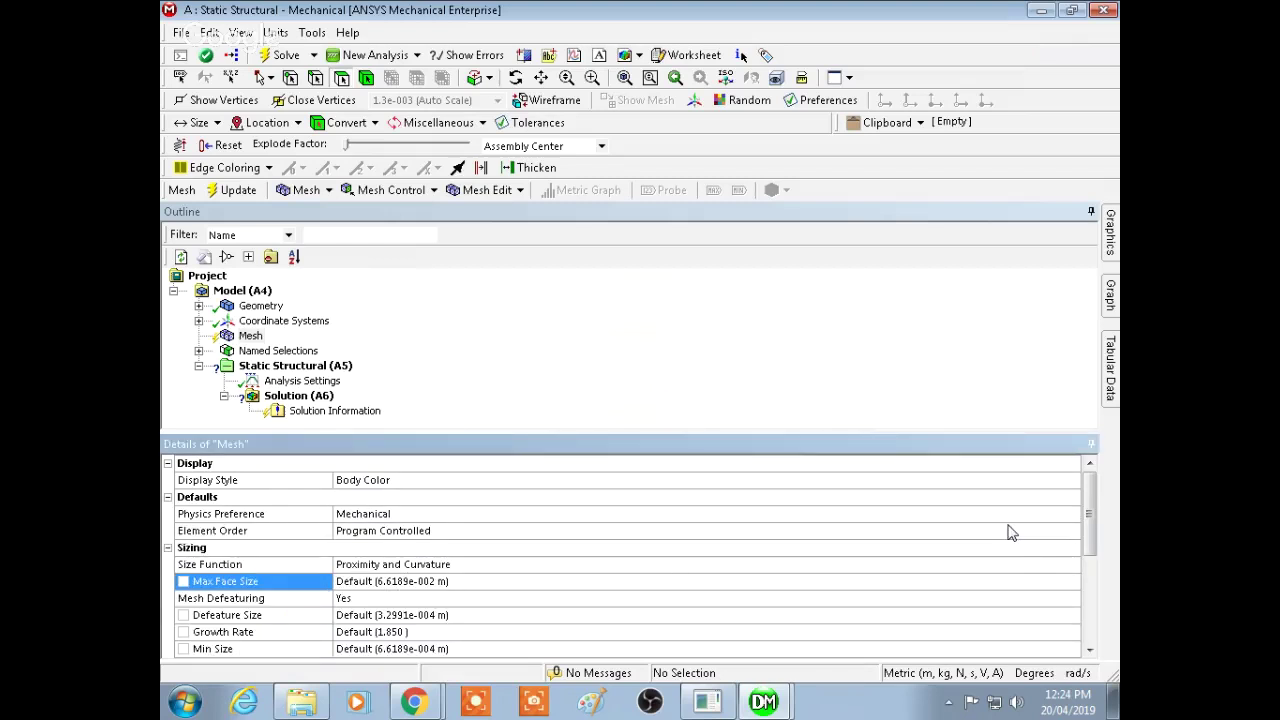
{"action": "left_click_drag", "start_coordinate": [1090, 511], "coordinate": [1101, 540]}
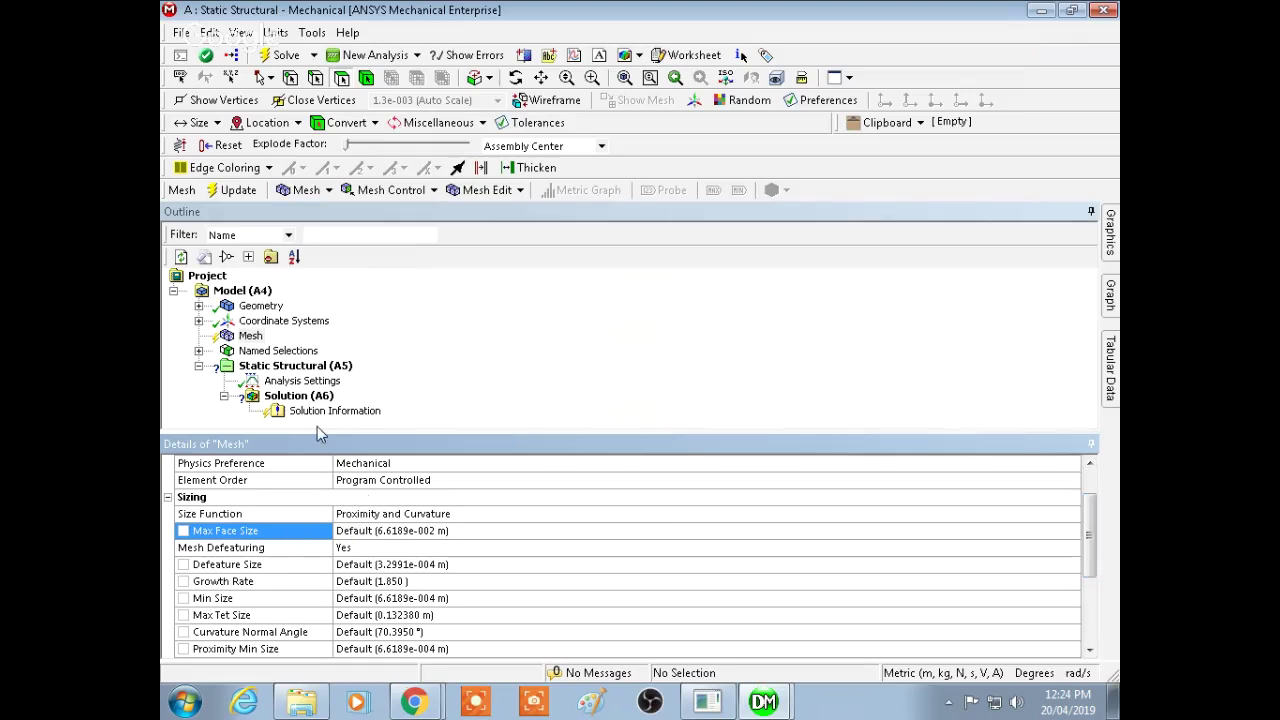
Generate the chair mesh, then zoom and rotate to inspect it
{"action": "right_click", "coordinate": [255, 343]}
{"action": "left_click", "coordinate": [966, 368]}
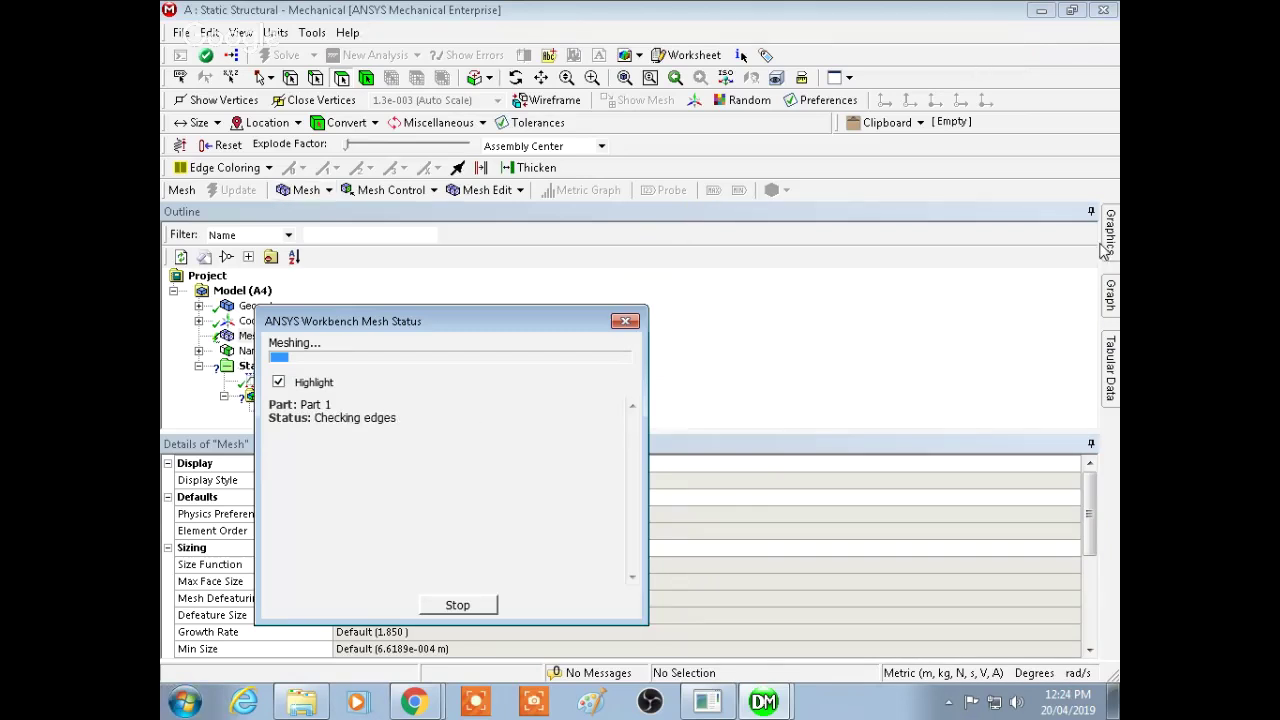
{"action": "mouse_move", "coordinate": [1110, 248]}
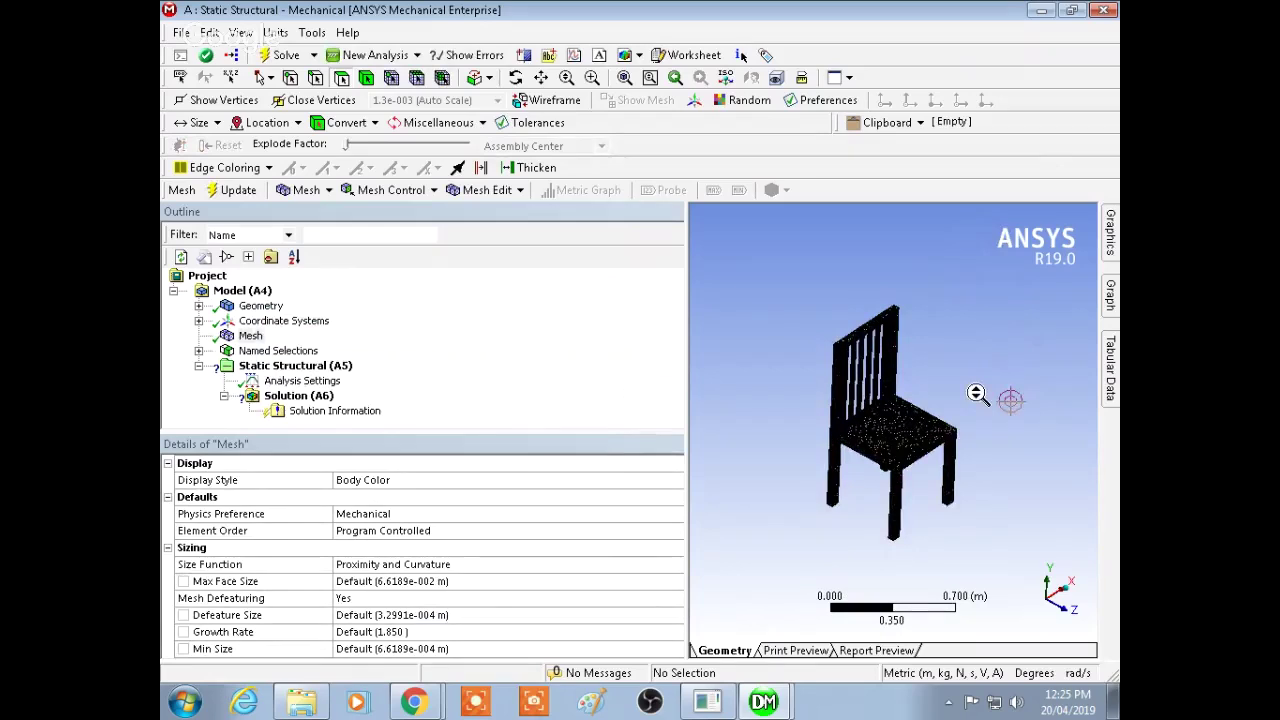
{"action": "left_click_drag", "start_coordinate": [986, 405], "coordinate": [982, 284]}
{"action": "middle_click_drag", "start_coordinate": [981, 284], "coordinate": [766, 420]}
{"action": "scroll", "coordinate": [997, 316], "scroll_direction": "up", "scroll_amount": 3}
{"action": "scroll", "coordinate": [766, 420], "scroll_direction": "down", "scroll_amount": 5}
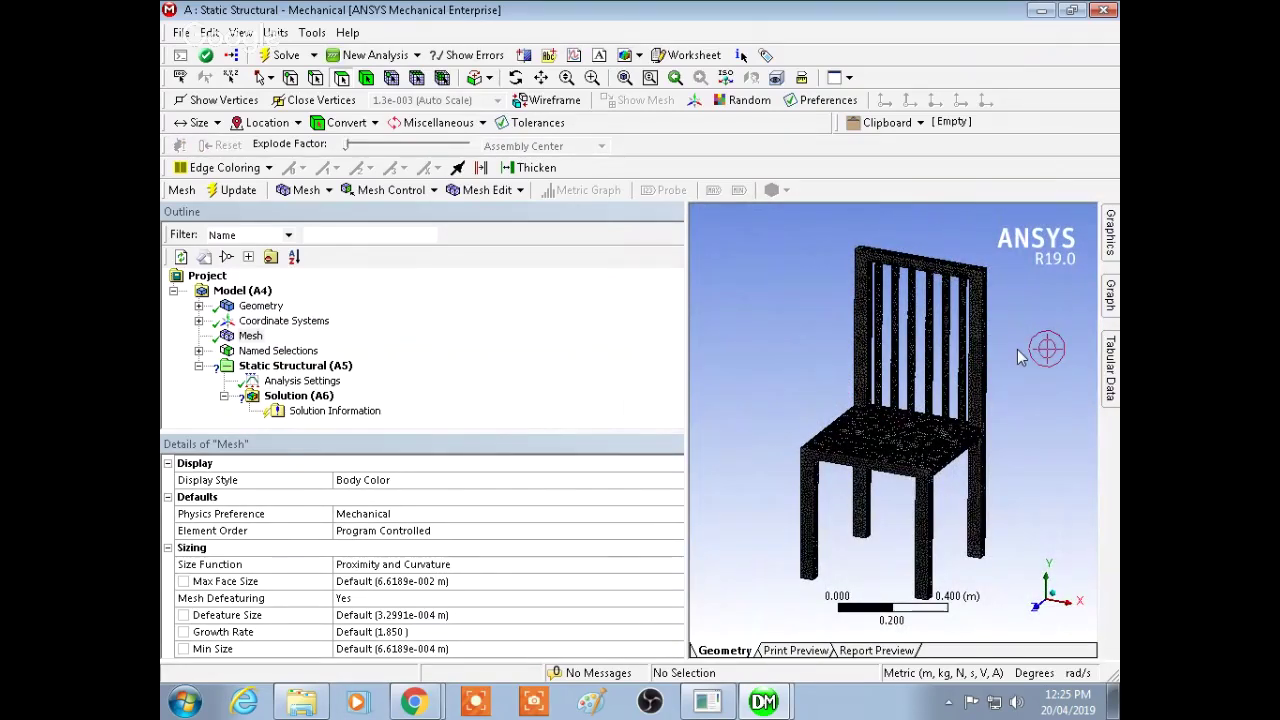
Insert a Fixed Support under the Static Structural analysis
{"action": "right_click", "coordinate": [312, 367]}
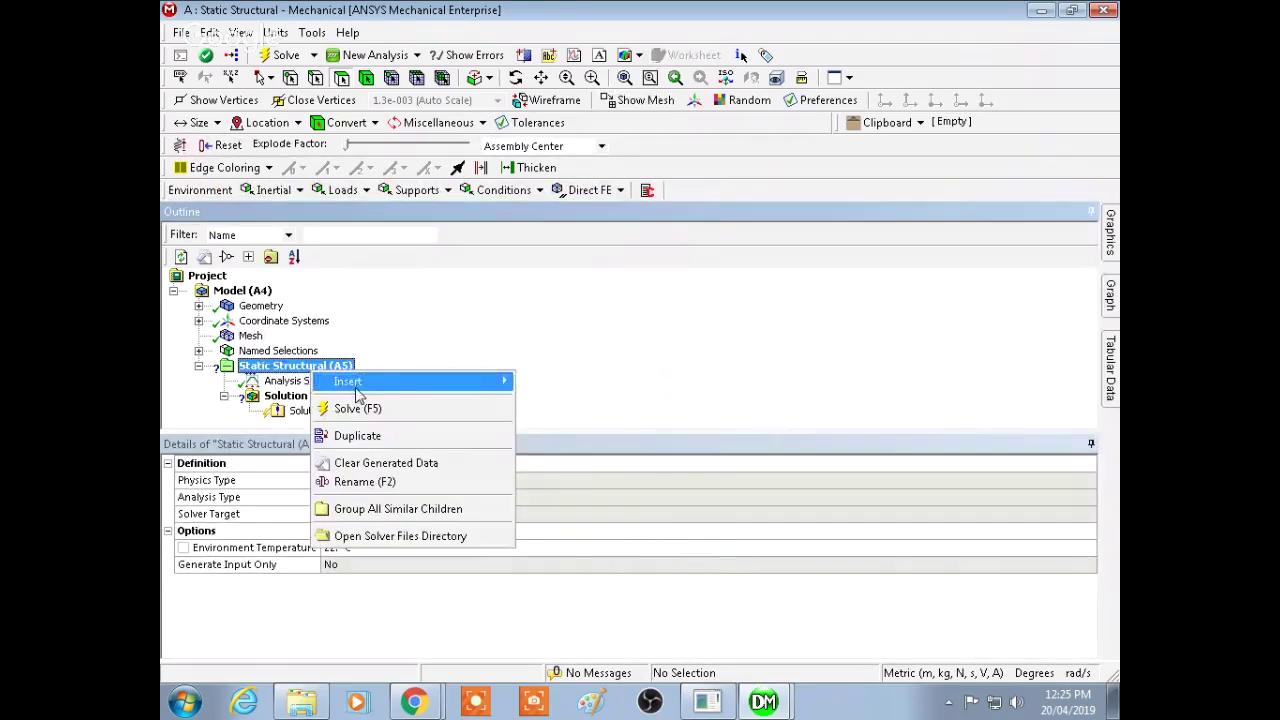
{"action": "mouse_move", "coordinate": [360, 382]}
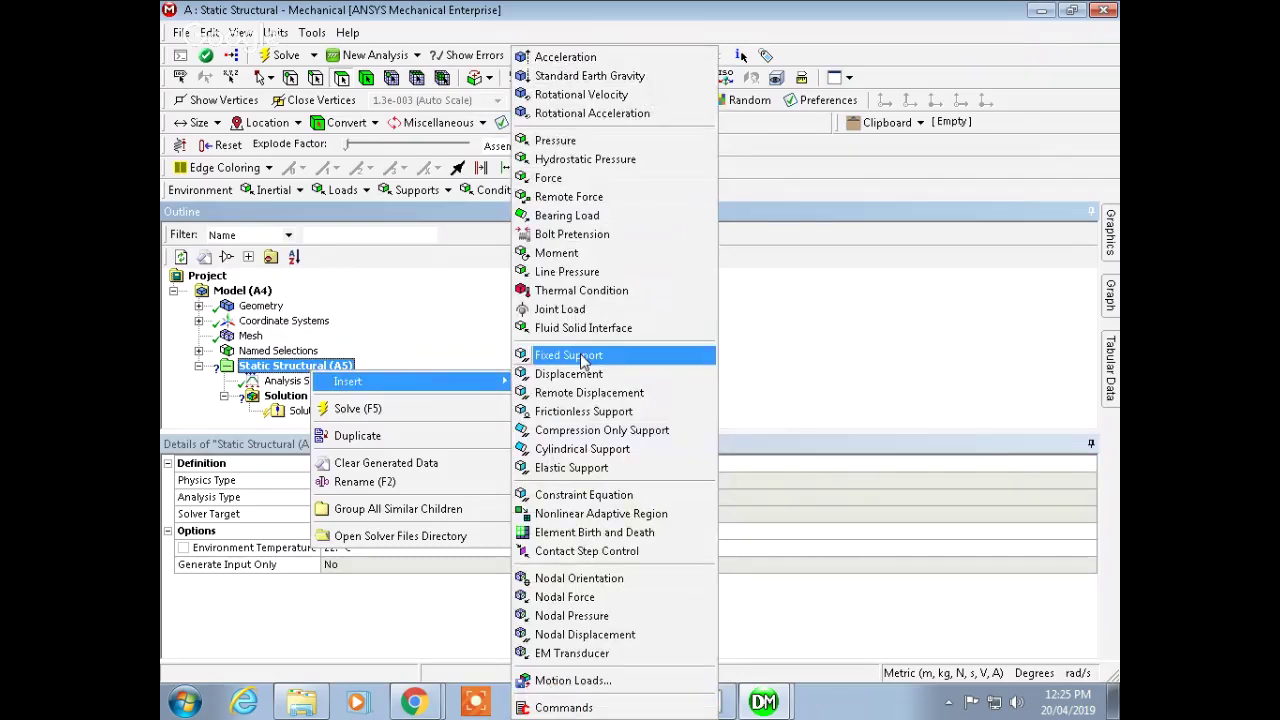
{"action": "left_click", "coordinate": [583, 361]}
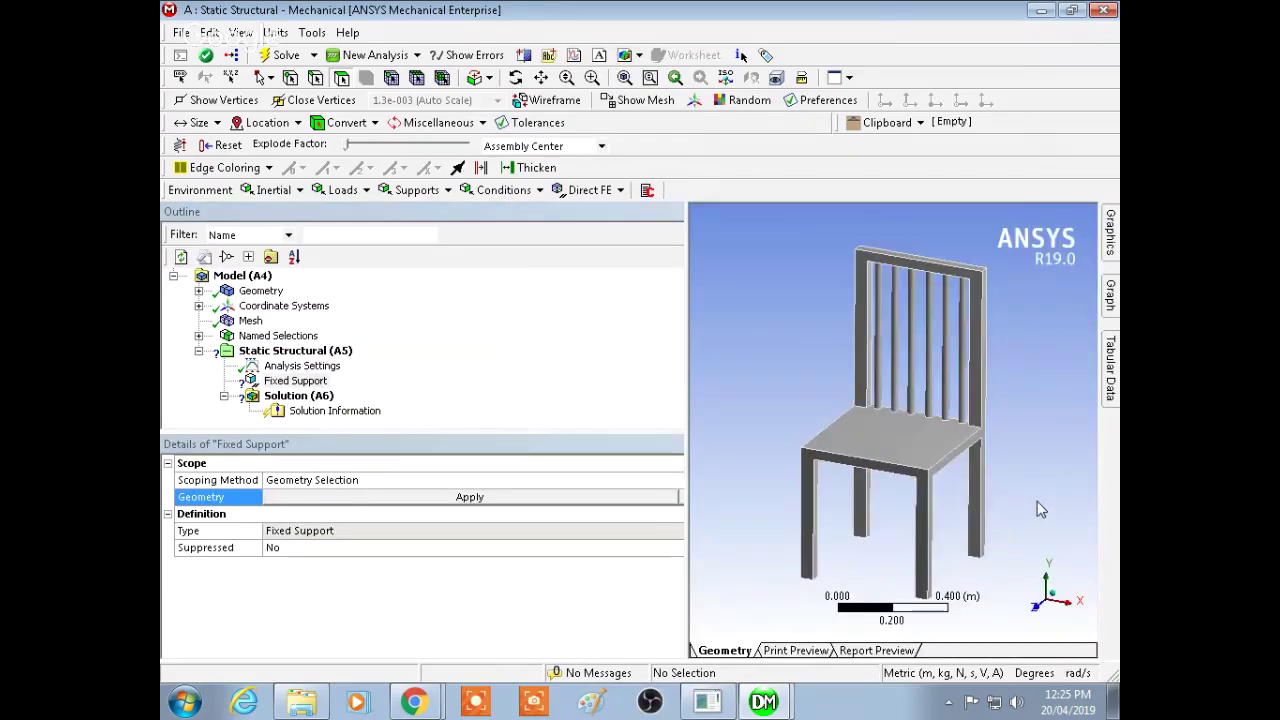
Scope the Fixed Support to the four leg bottom faces, then turn the chair upright
{"action": "middle_click_drag", "start_coordinate": [1037, 501], "coordinate": [1020, 357]}
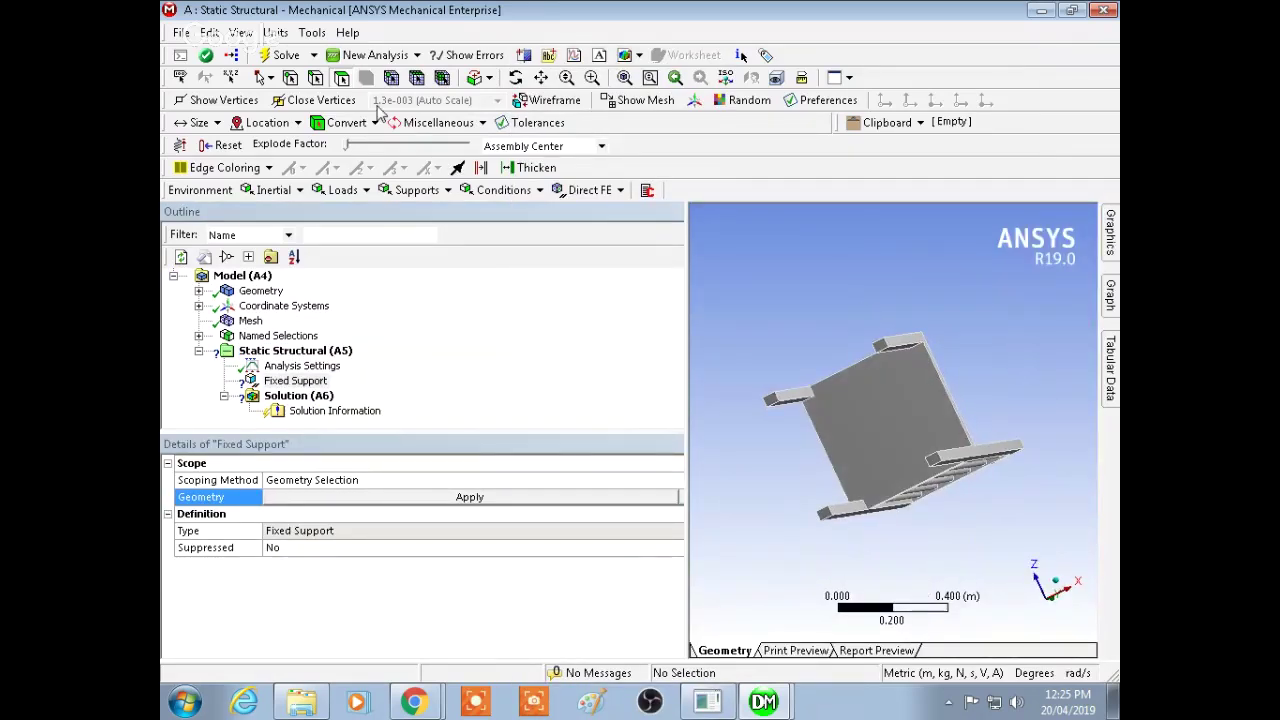
{"action": "left_click", "coordinate": [772, 399]}
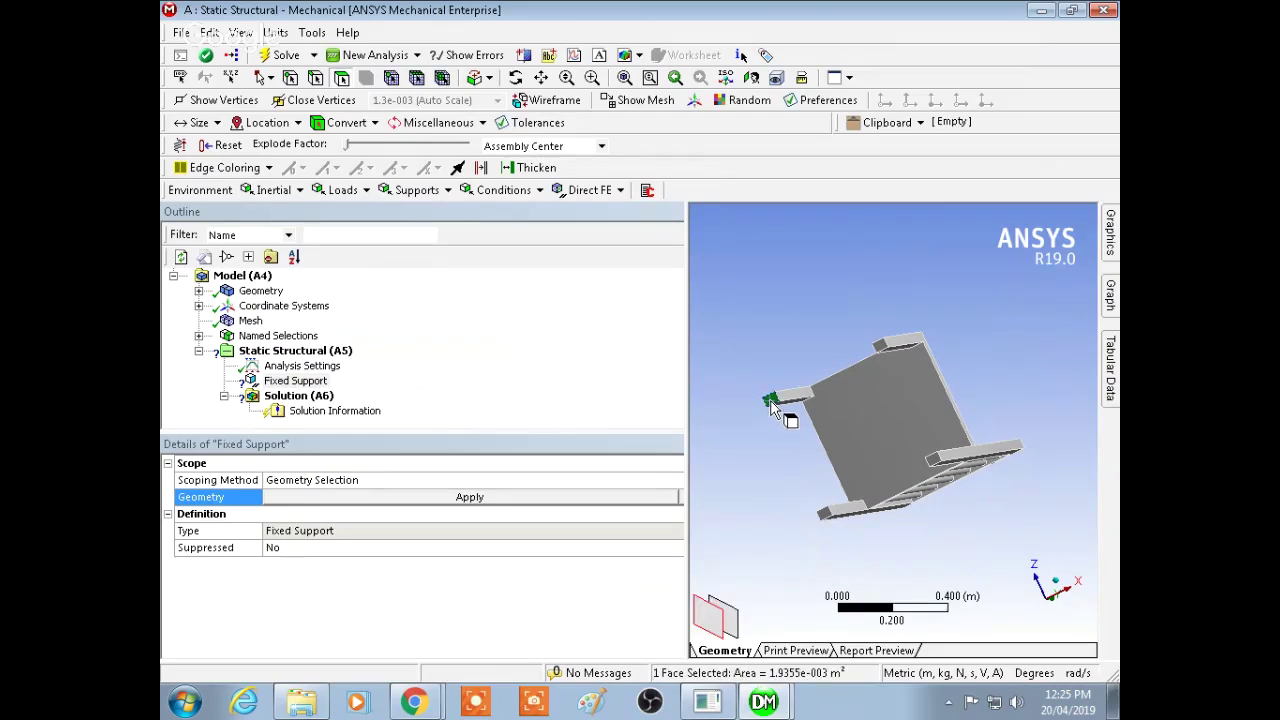
{"action": "left_click", "coordinate": [886, 350], "text": "ctrl"}
{"action": "left_click", "coordinate": [938, 460], "text": "ctrl"}
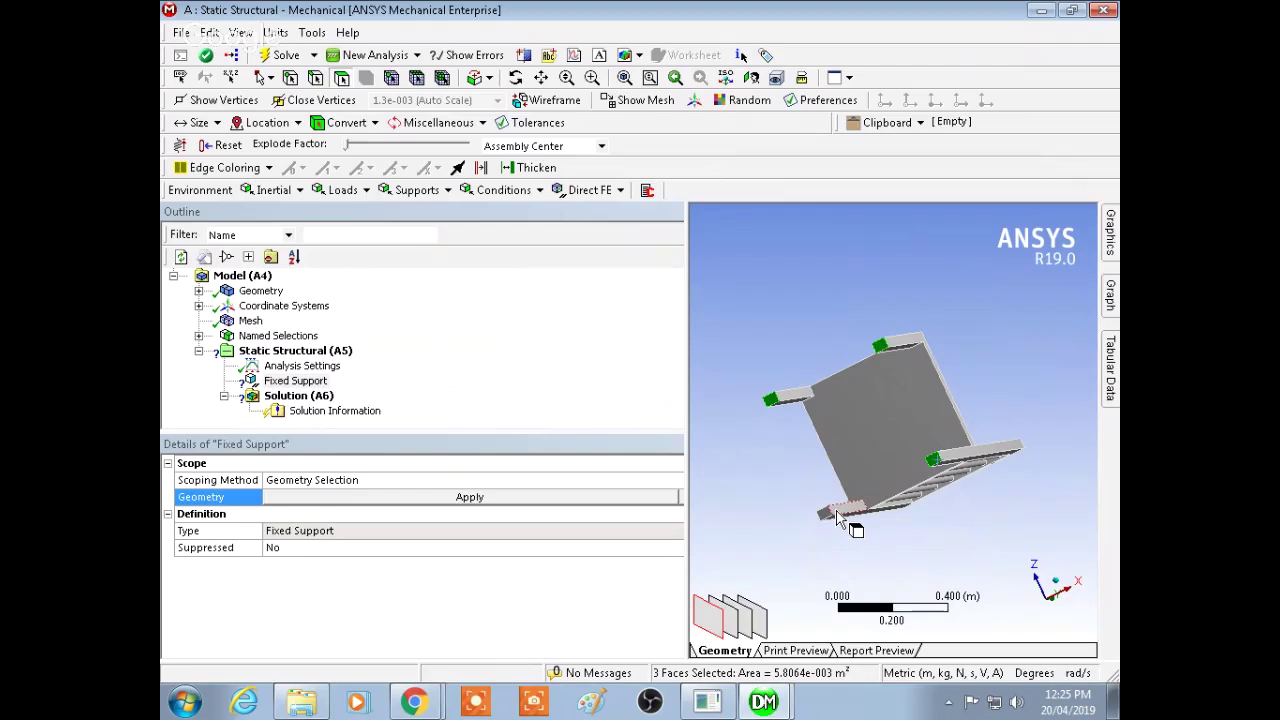
{"action": "left_click", "coordinate": [825, 514], "text": "ctrl"}
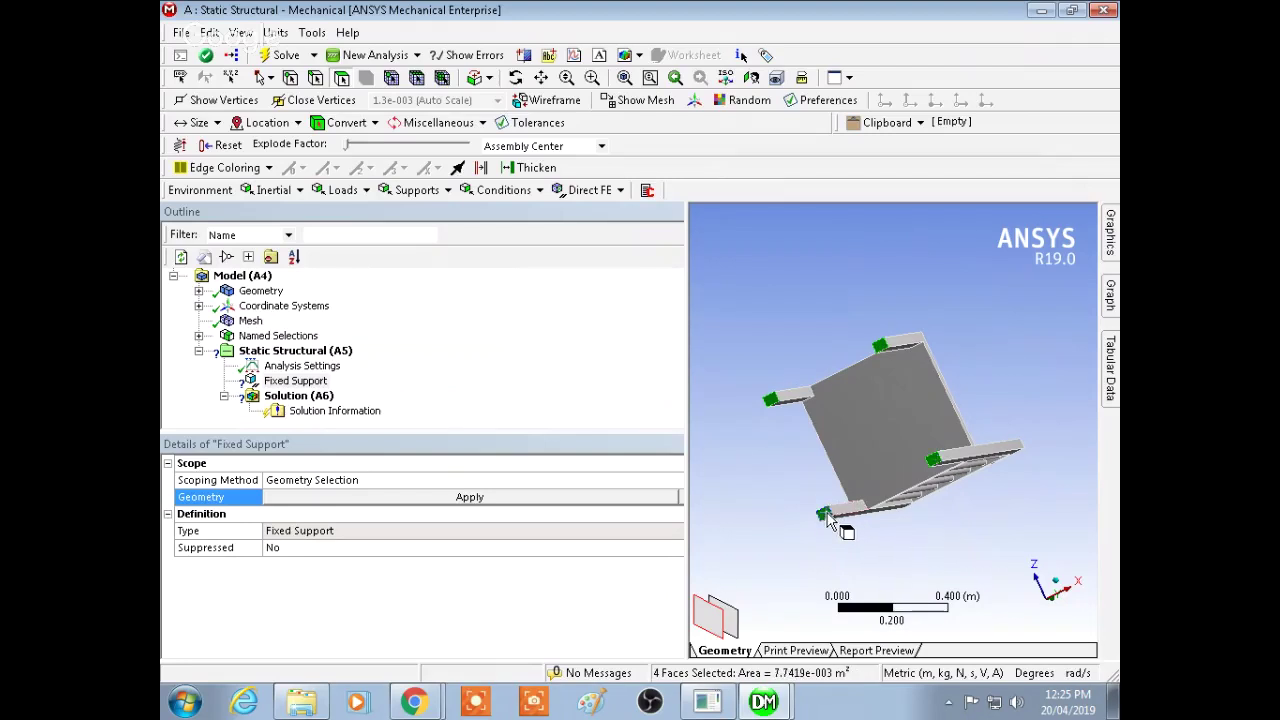
{"action": "left_click", "coordinate": [476, 499]}
{"action": "middle_click_drag", "start_coordinate": [943, 287], "coordinate": [1005, 418]}
{"action": "scroll", "coordinate": [1006, 415], "scroll_direction": "up", "scroll_amount": 2}
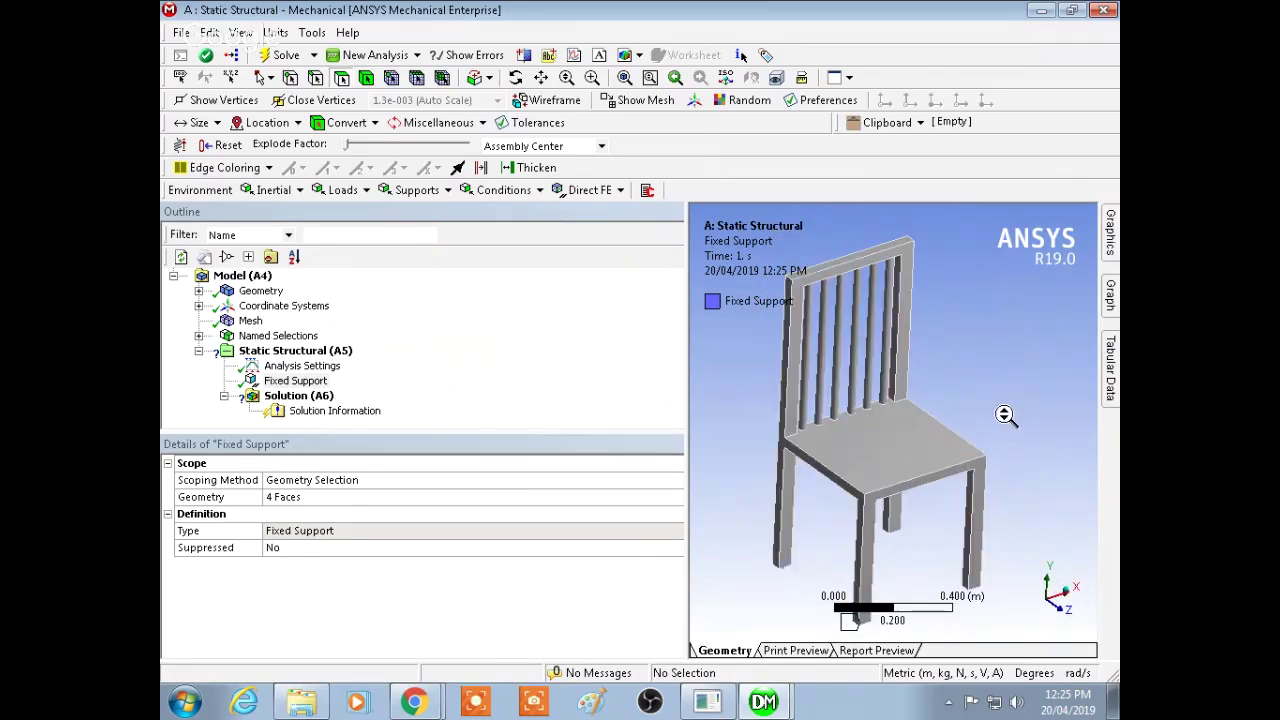
{"action": "left_click", "coordinate": [300, 351]}
Insert a Force under Static Structural on the chair seat face with a 1000 N magnitude
{"action": "right_click", "coordinate": [308, 352]}
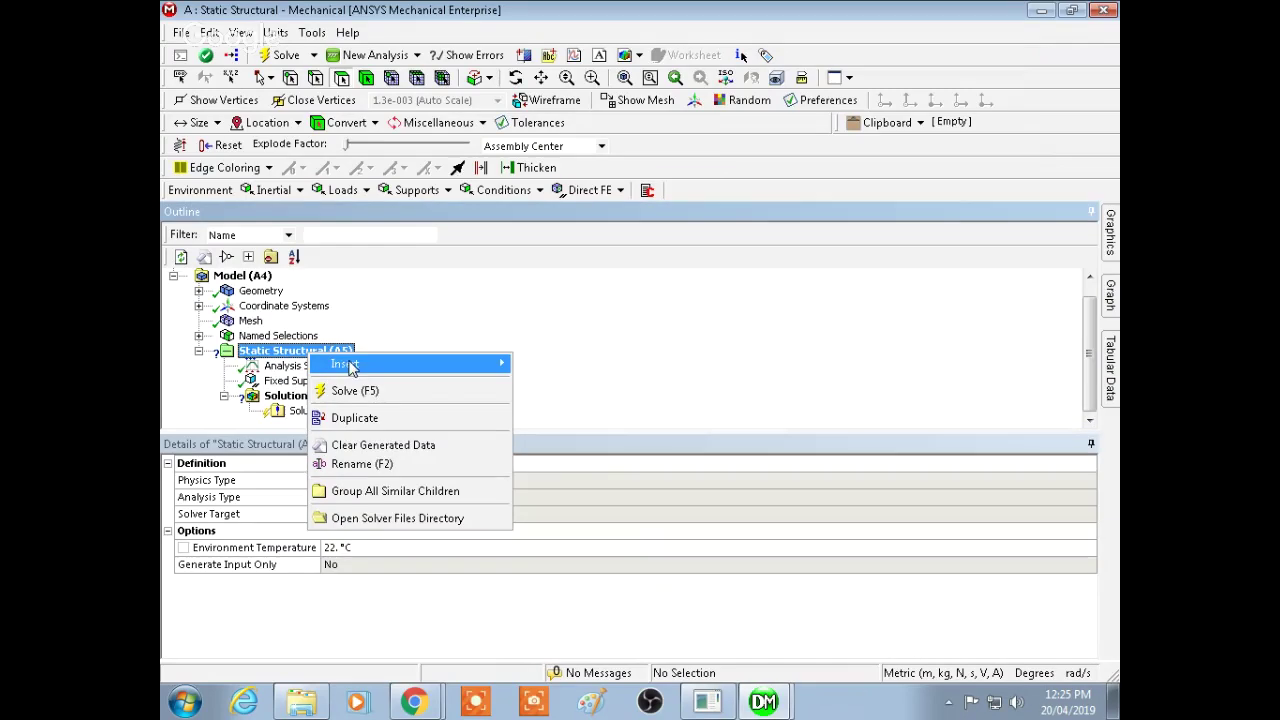
{"action": "mouse_move", "coordinate": [365, 365]}
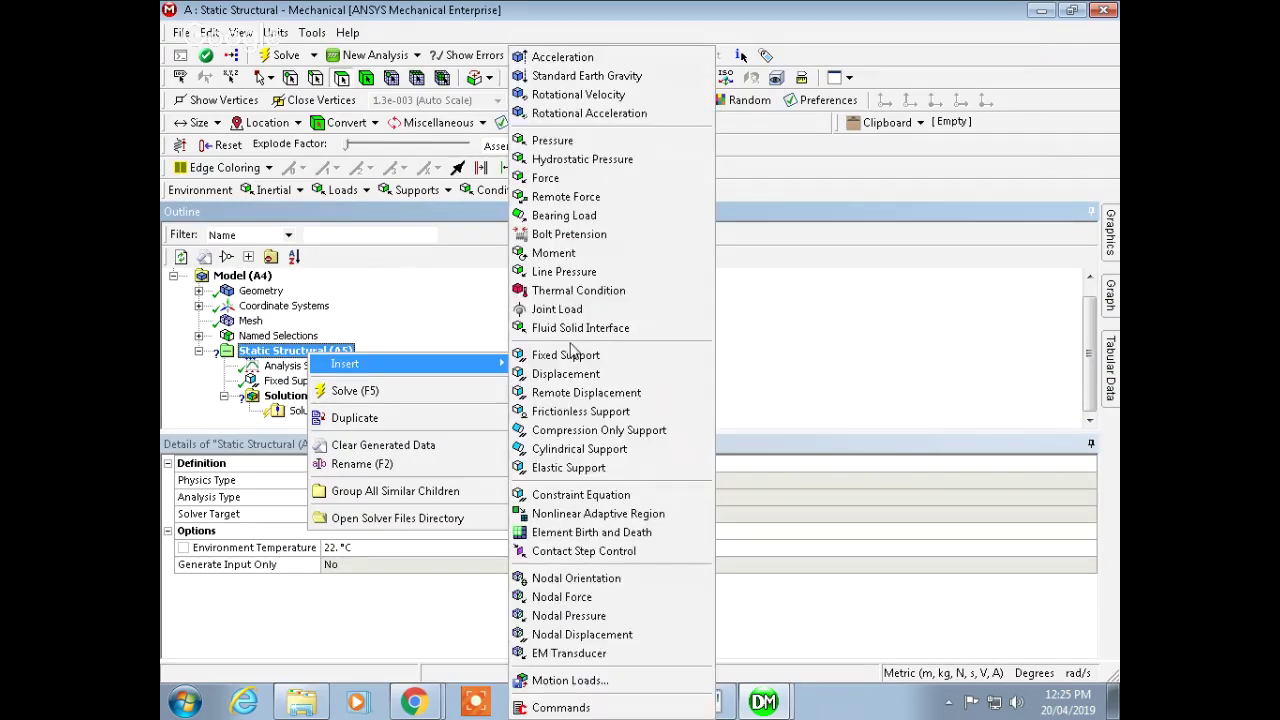
{"action": "left_click", "coordinate": [606, 180]}
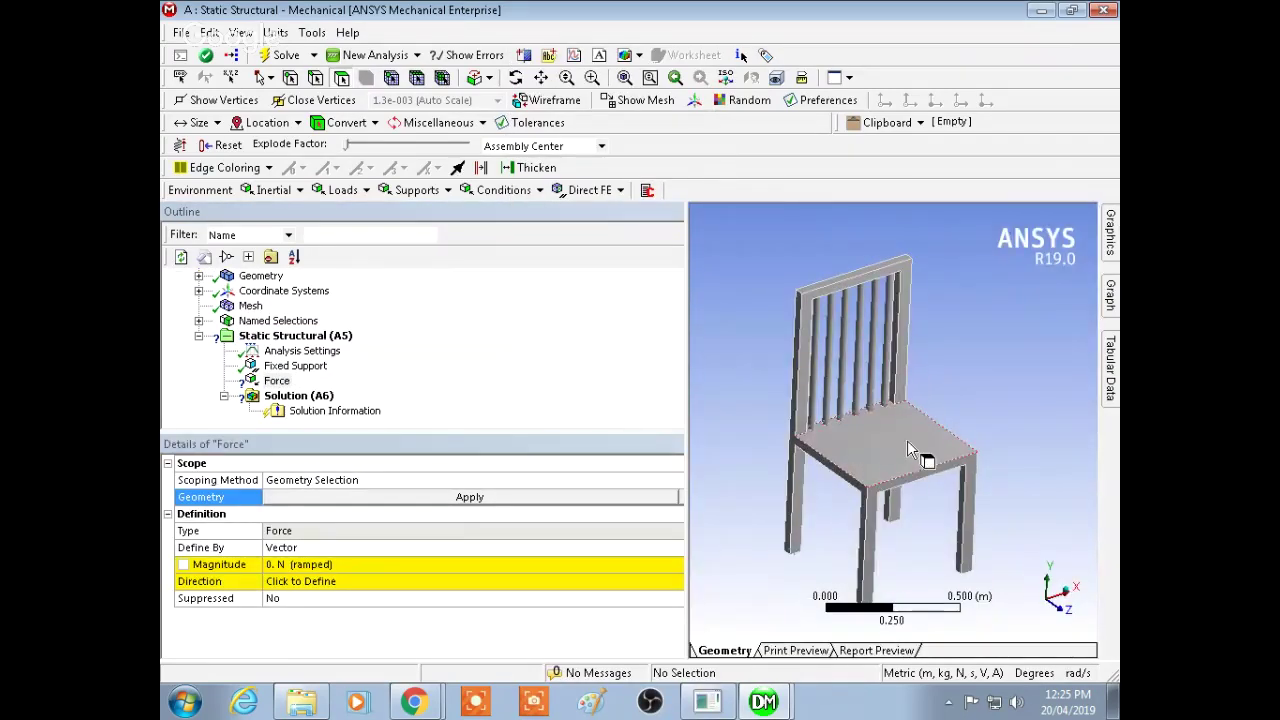
{"action": "left_click", "coordinate": [908, 449]}
{"action": "left_click", "coordinate": [366, 565]}
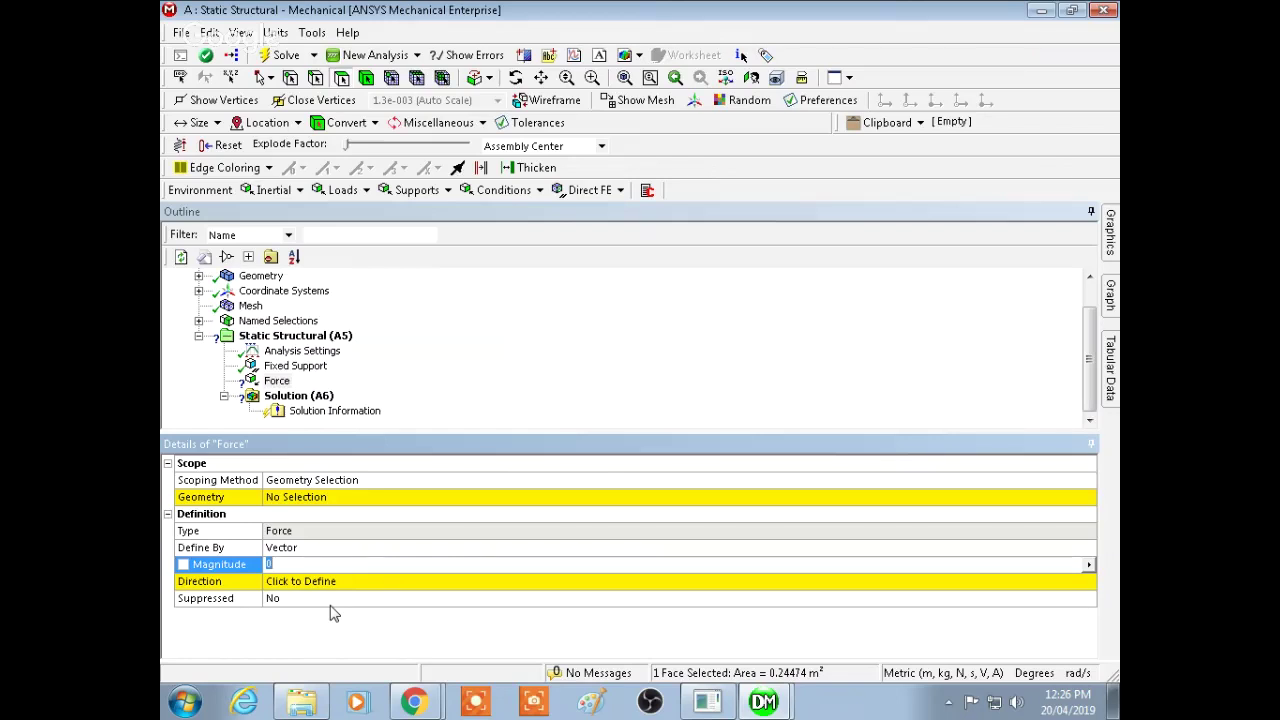
{"action": "key", "text": "Return"}
Reapply the force to the seat face and flip it downward to components 0, -1000, 0 N
{"action": "left_click", "coordinate": [318, 585]}
{"action": "left_click", "coordinate": [665, 497]}
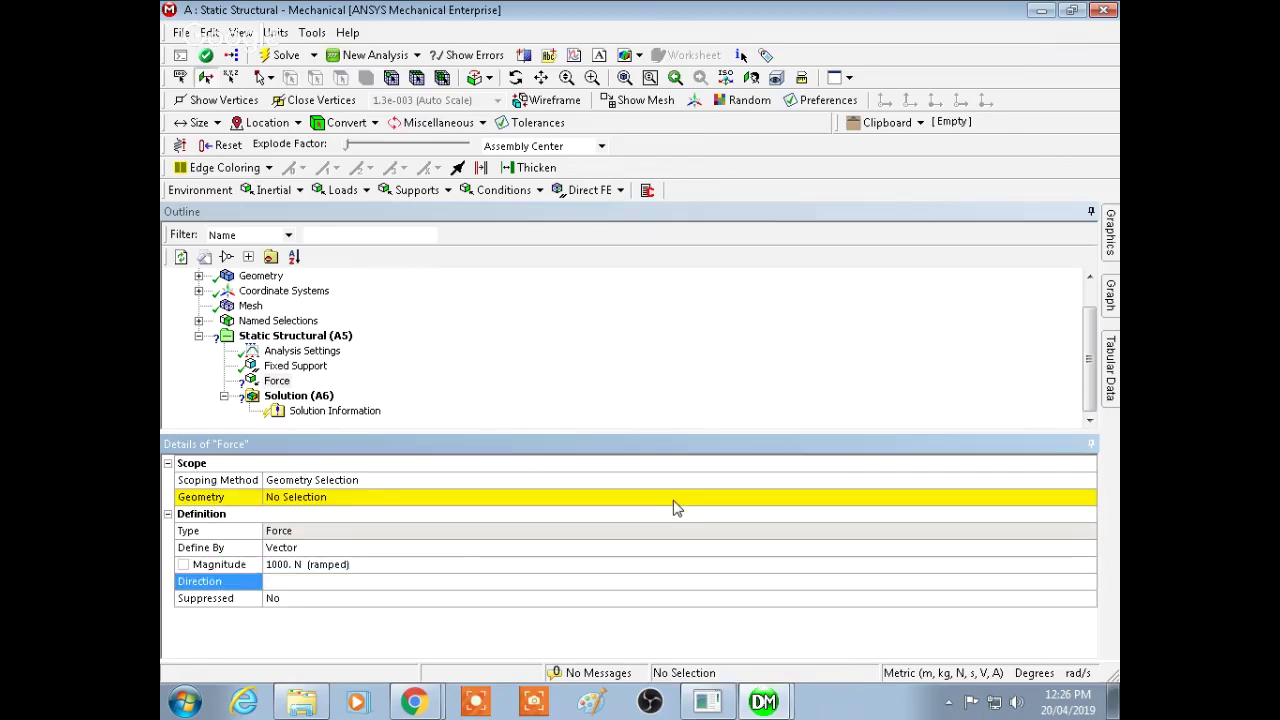
{"action": "mouse_move", "coordinate": [1113, 232]}
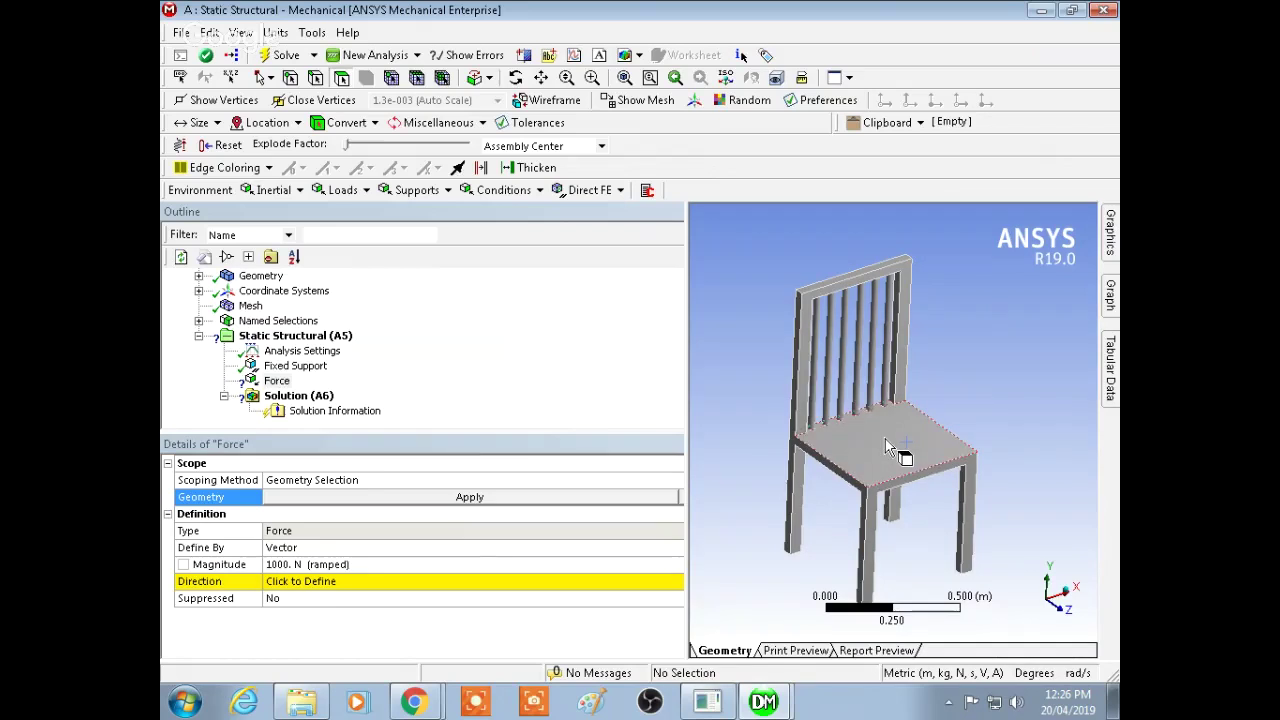
{"action": "left_click", "coordinate": [893, 447]}
{"action": "left_click", "coordinate": [586, 497]}
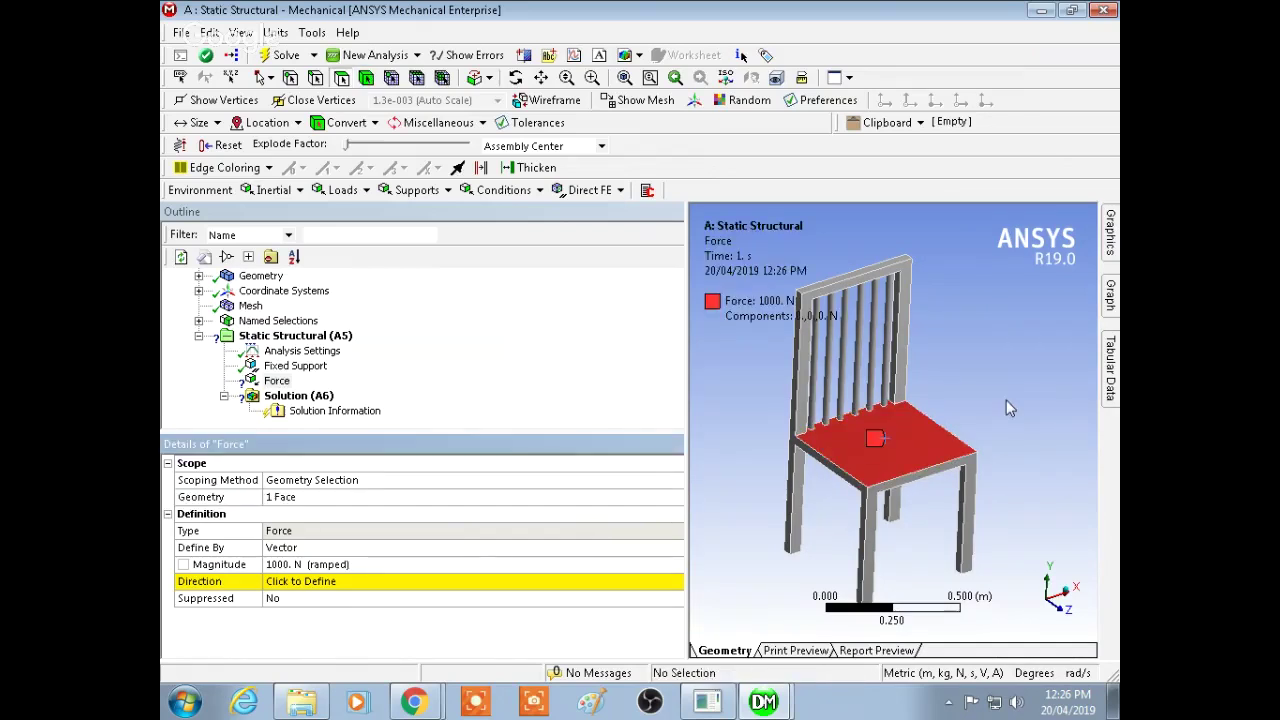
{"action": "left_click", "coordinate": [429, 581]}
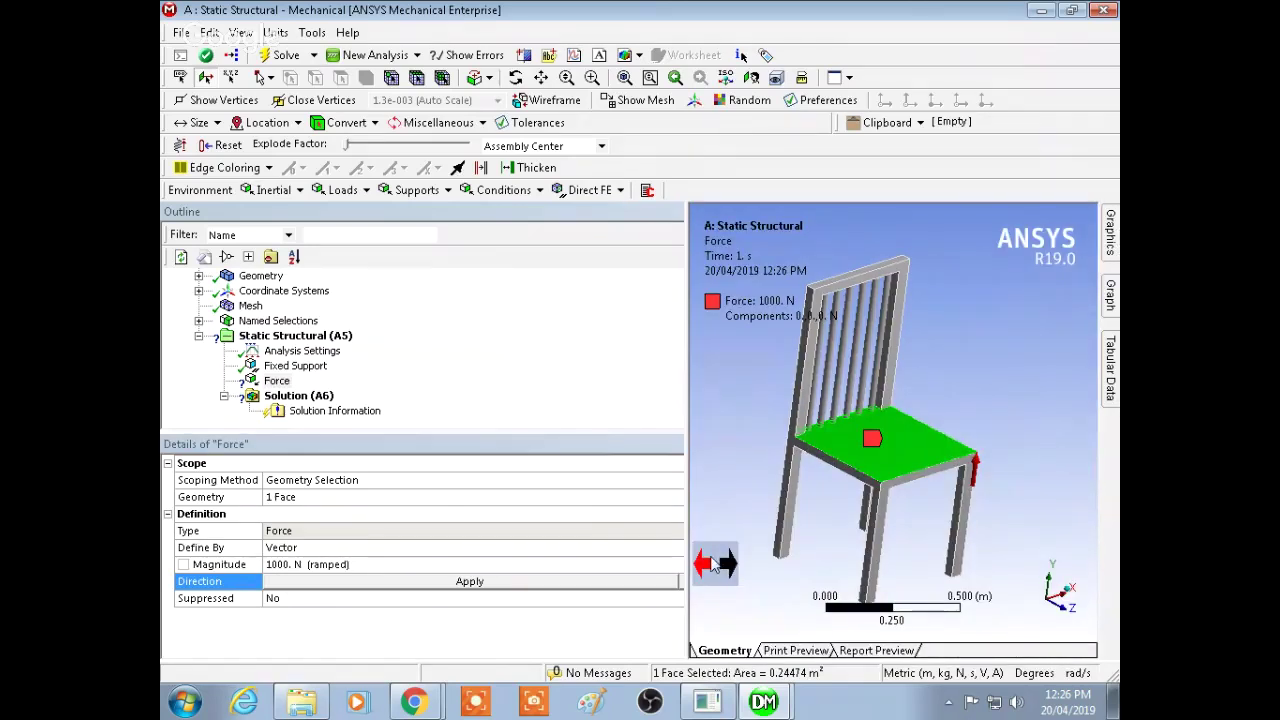
{"action": "left_click", "coordinate": [724, 566]}
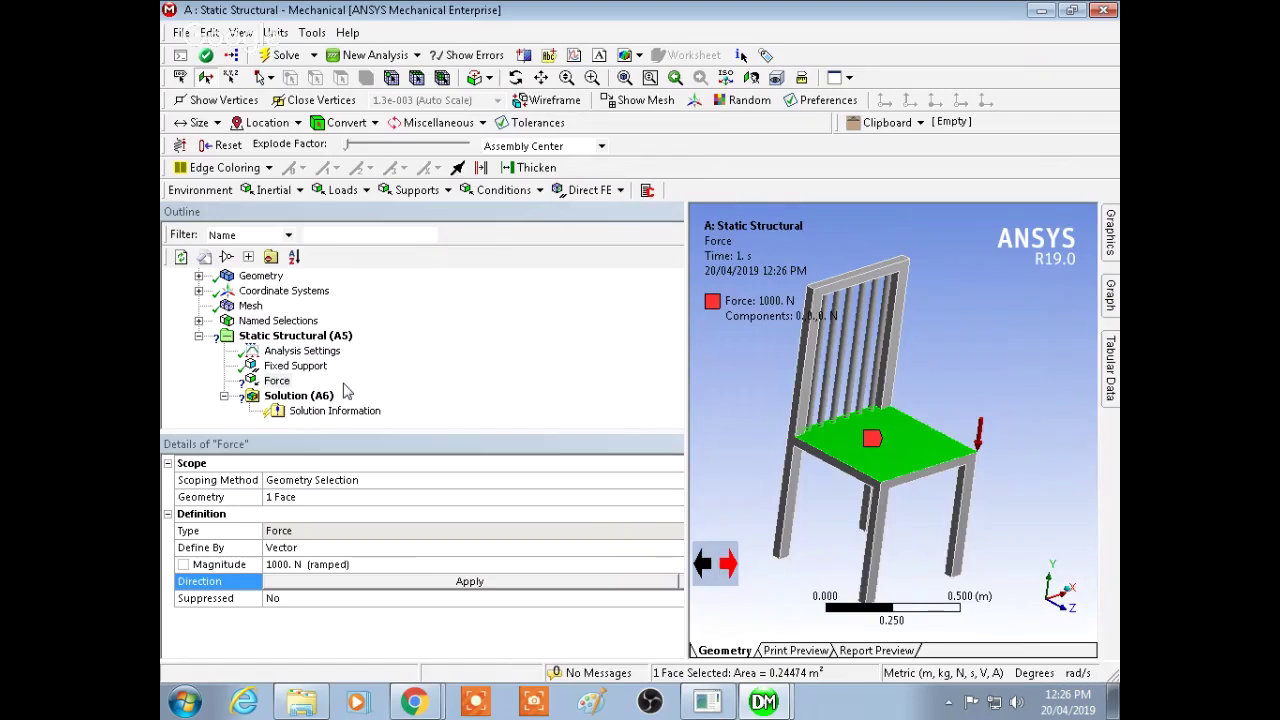
{"action": "left_click", "coordinate": [413, 588]}
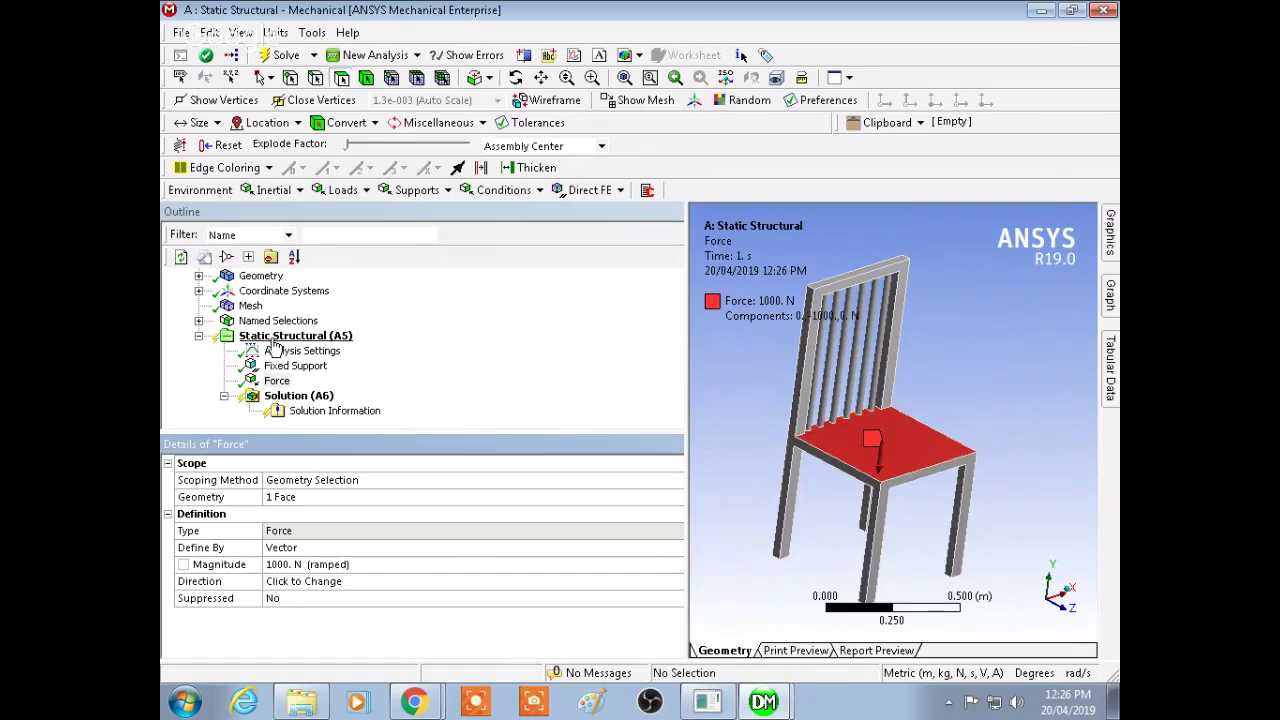
Add a Total Deformation result under Solution (A6)
{"action": "right_click", "coordinate": [299, 398]}
{"action": "mouse_move", "coordinate": [382, 409]}
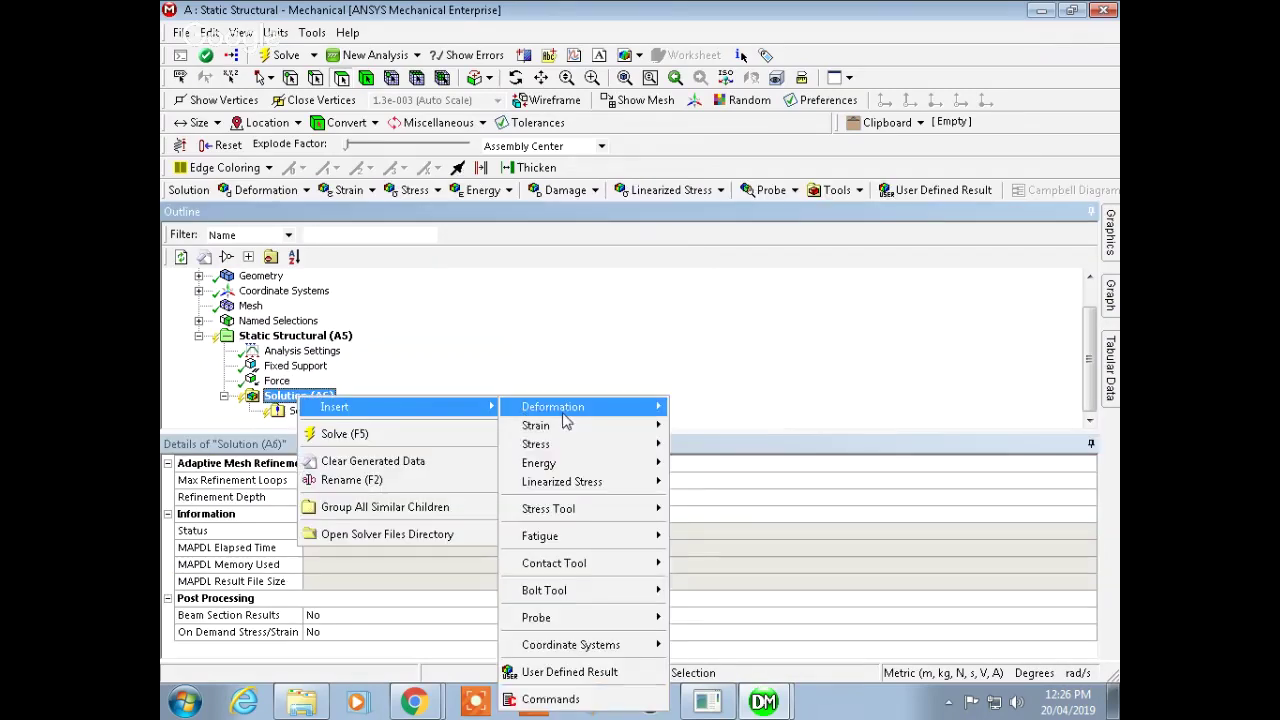
{"action": "mouse_move", "coordinate": [605, 409]}
{"action": "left_click", "coordinate": [700, 410]}
Start solving the chair analysis and turn the model to a more frontal view
{"action": "right_click", "coordinate": [277, 381]}
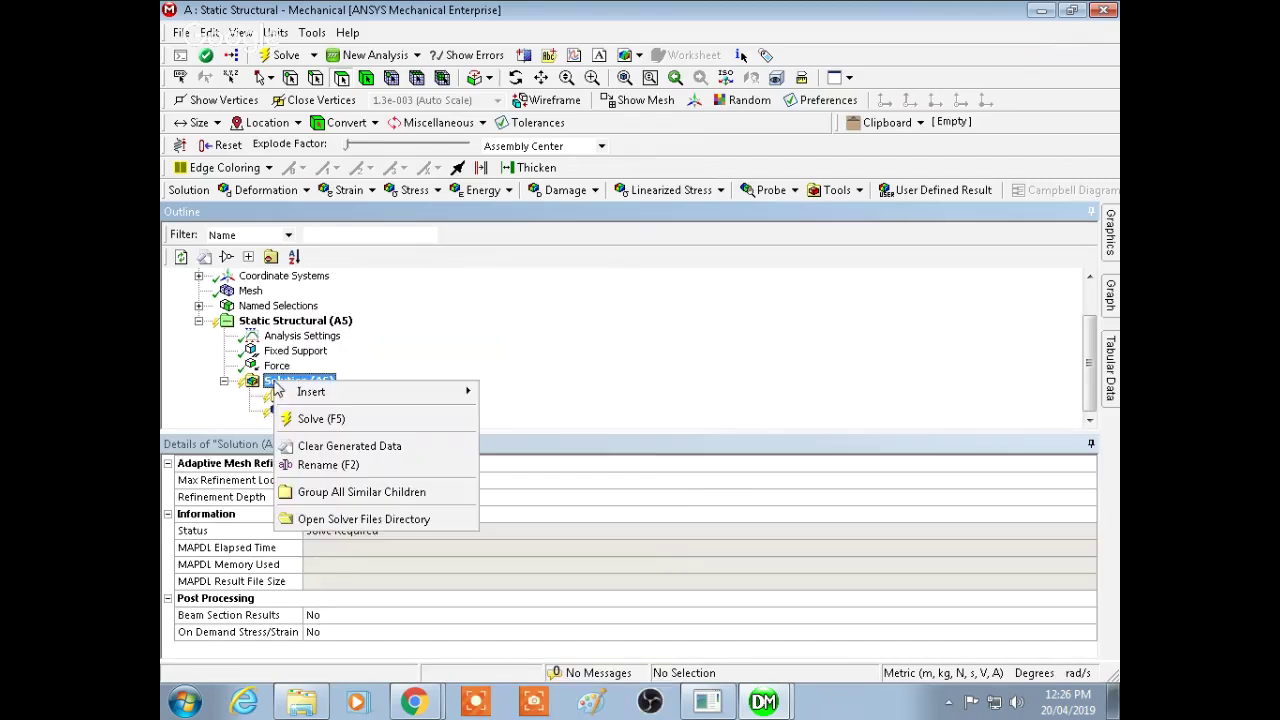
{"action": "left_click", "coordinate": [344, 419]}
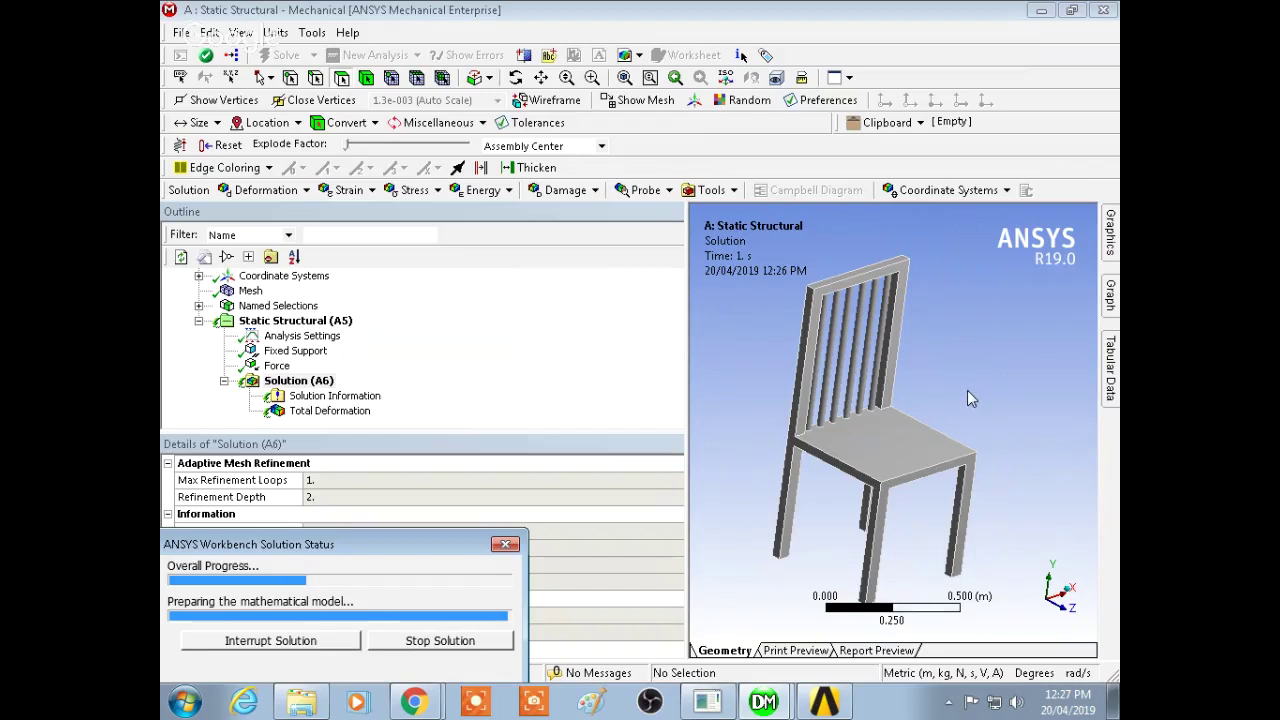
{"action": "middle_click_drag", "start_coordinate": [967, 401], "coordinate": [915, 420]}
{"action": "scroll", "coordinate": [1022, 392], "scroll_direction": "up", "scroll_amount": 2}
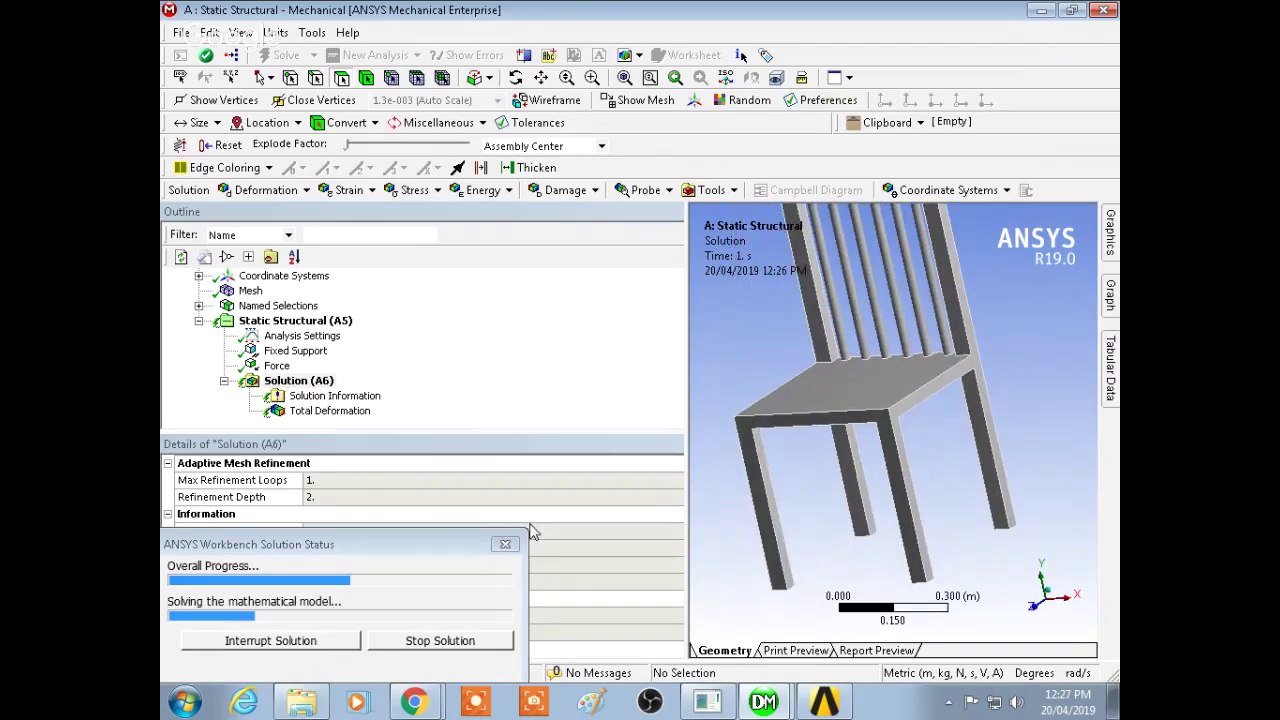
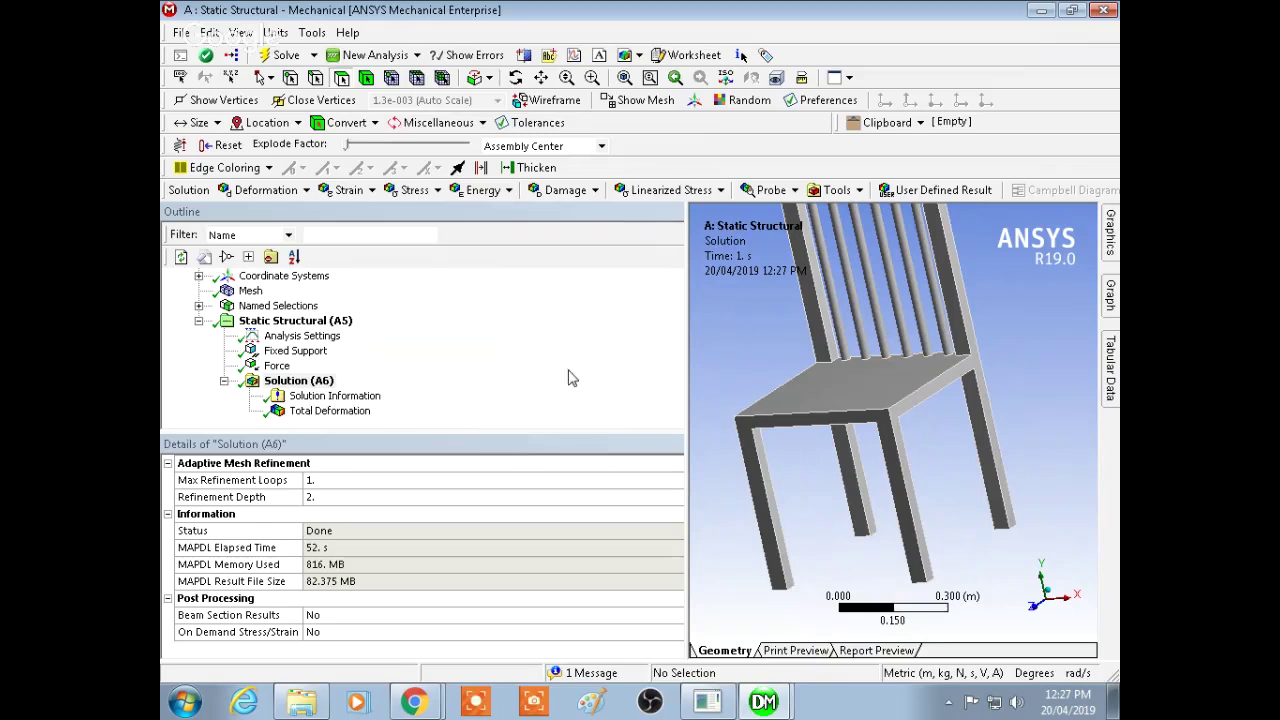
Display the chair's Total Deformation plot (max 7.7492e-6 m) and orbit and zoom to a frontal view
{"action": "left_click", "coordinate": [355, 411]}
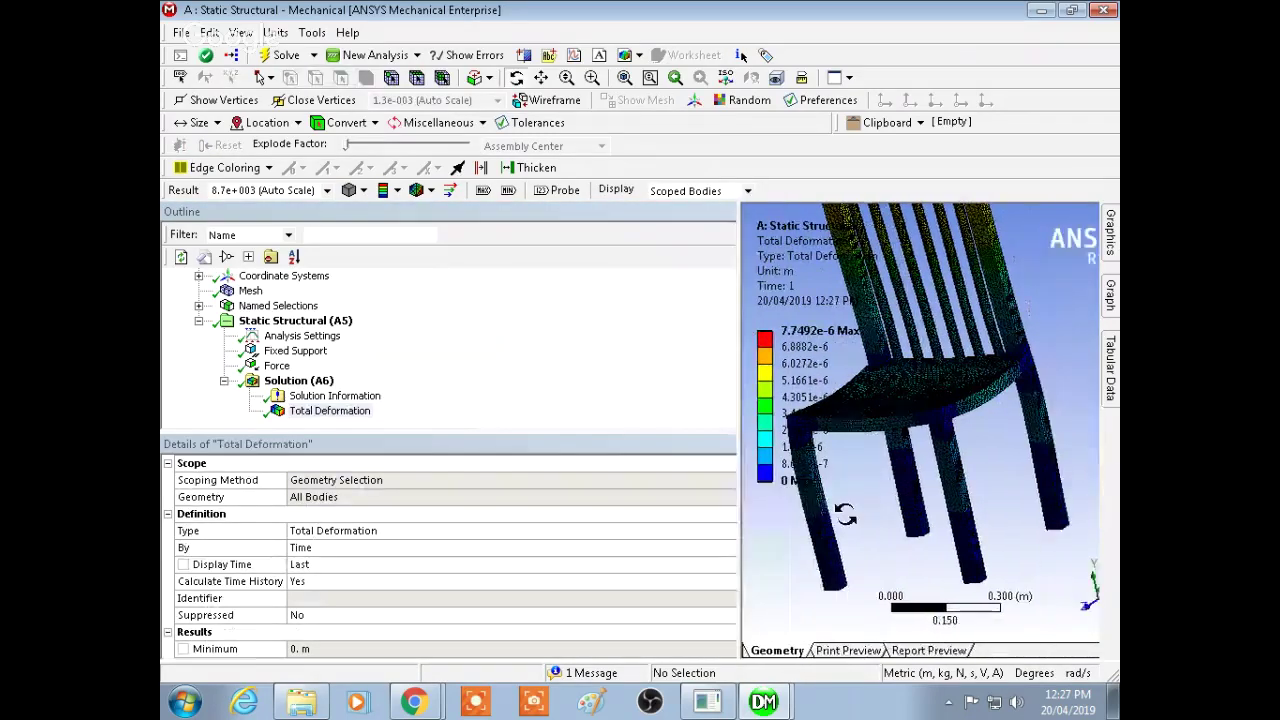
{"action": "left_click_drag", "start_coordinate": [995, 335], "coordinate": [990, 393]}
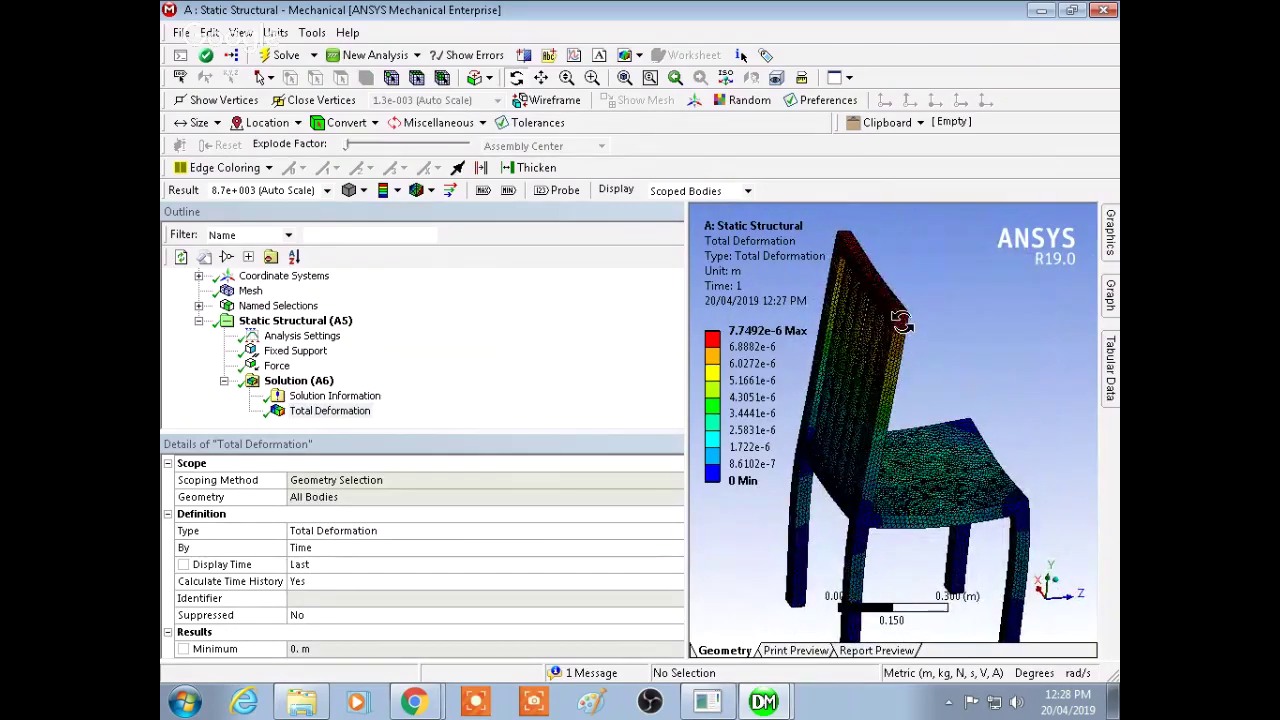
{"action": "left_click_drag", "start_coordinate": [971, 363], "coordinate": [998, 370]}
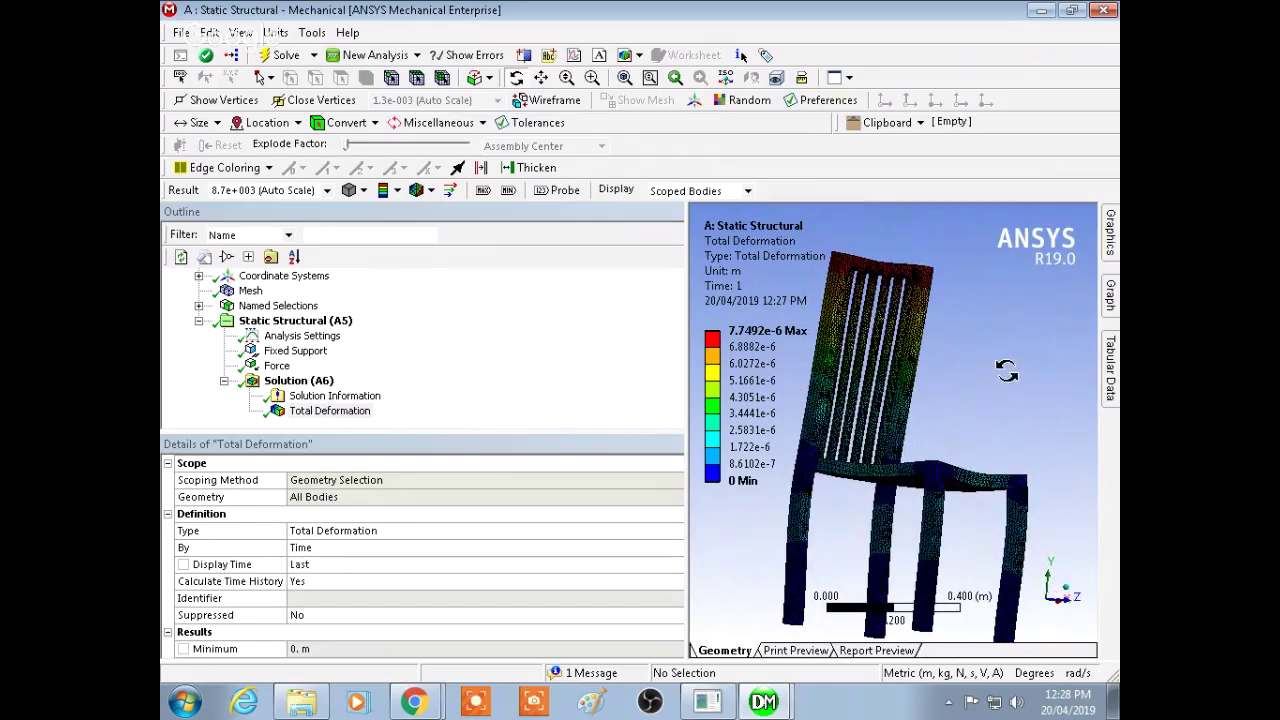
{"action": "middle_click_drag", "start_coordinate": [1003, 380], "coordinate": [998, 500], "text": "shift"}
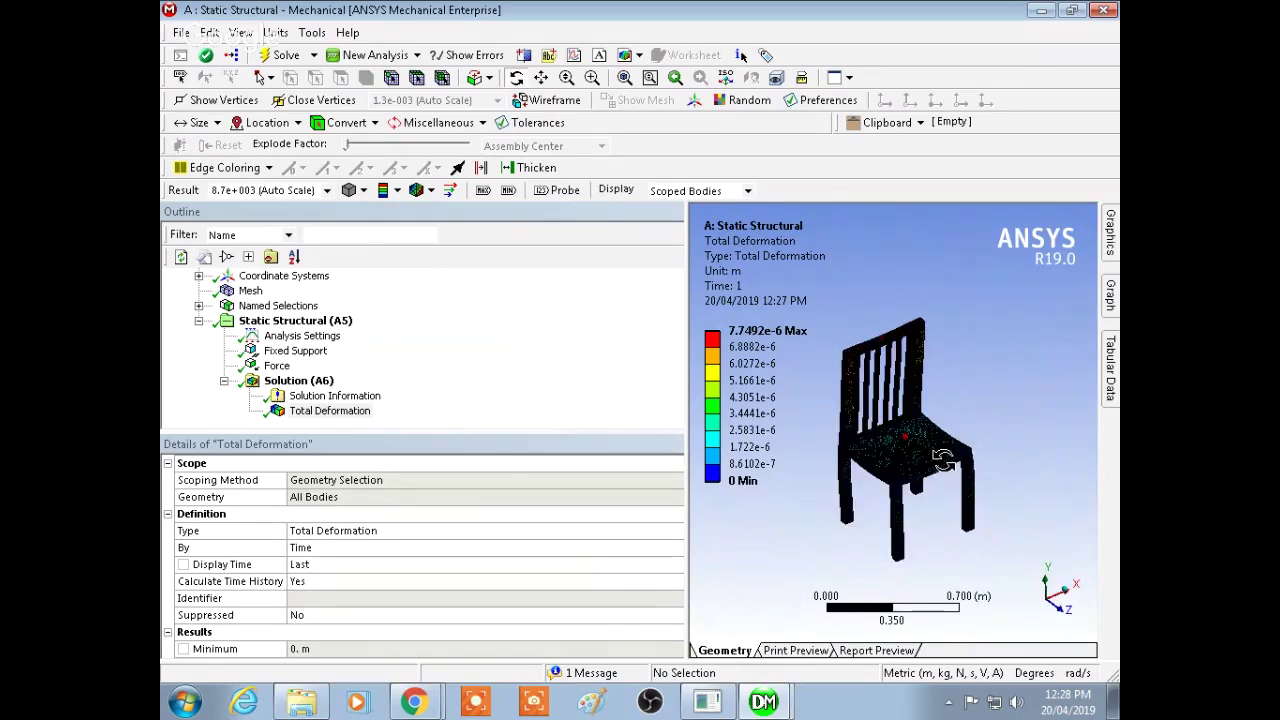
{"action": "left_click_drag", "start_coordinate": [955, 432], "coordinate": [957, 380]}
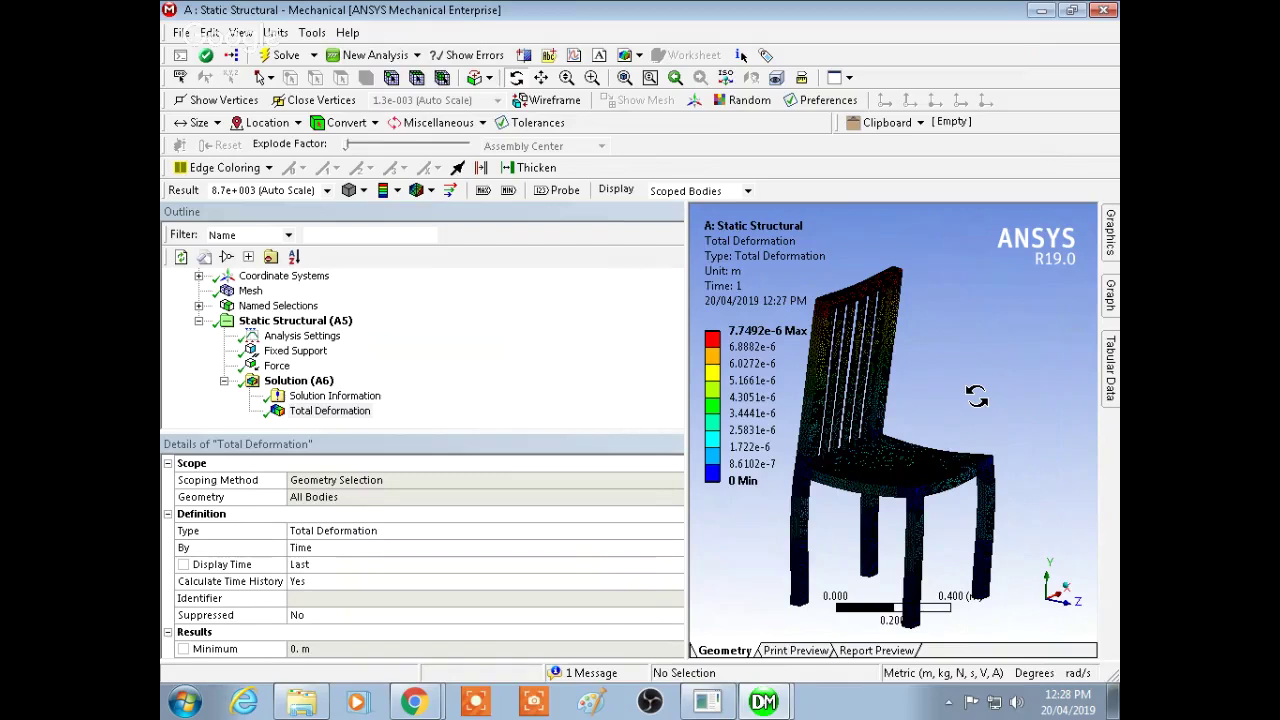
Turn the deformation plot to near side views to check the contour, then close Mechanical
{"action": "scroll", "coordinate": [976, 385], "scroll_direction": "down", "scroll_amount": 3}
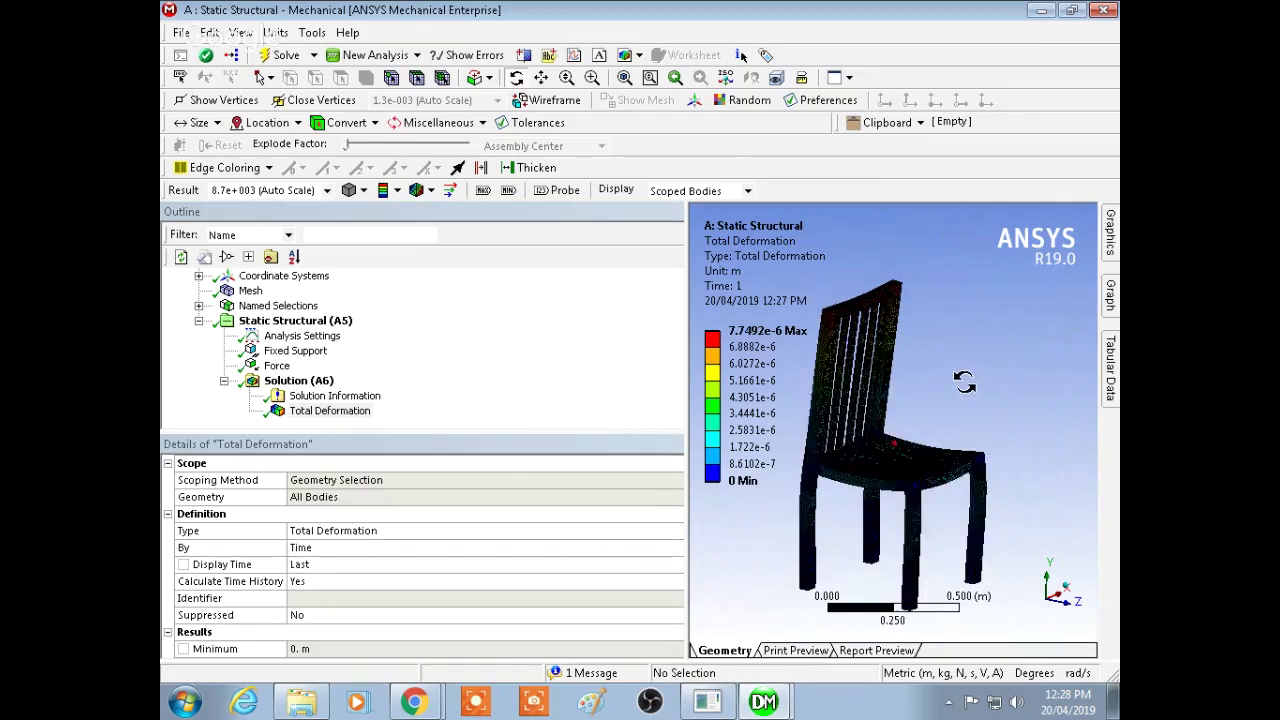
{"action": "scroll", "coordinate": [977, 368], "scroll_direction": "up", "scroll_amount": 5}
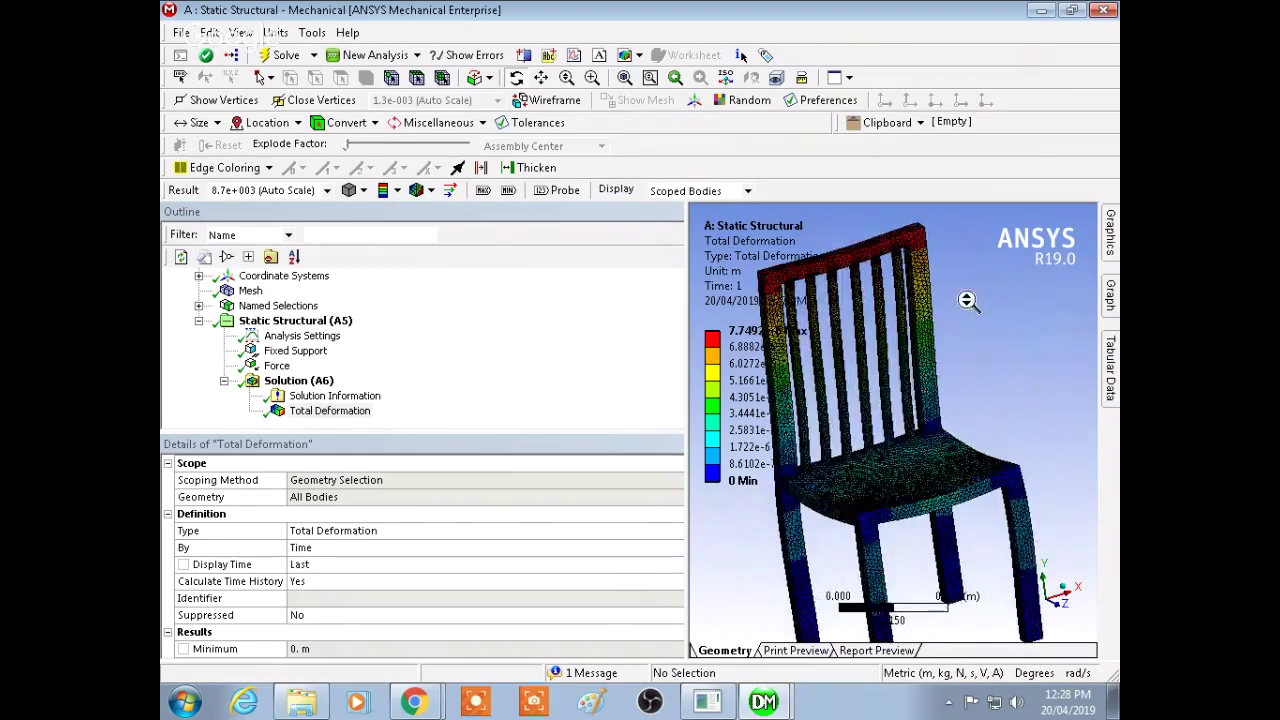
{"action": "middle_click_drag", "start_coordinate": [998, 370], "coordinate": [940, 369]}
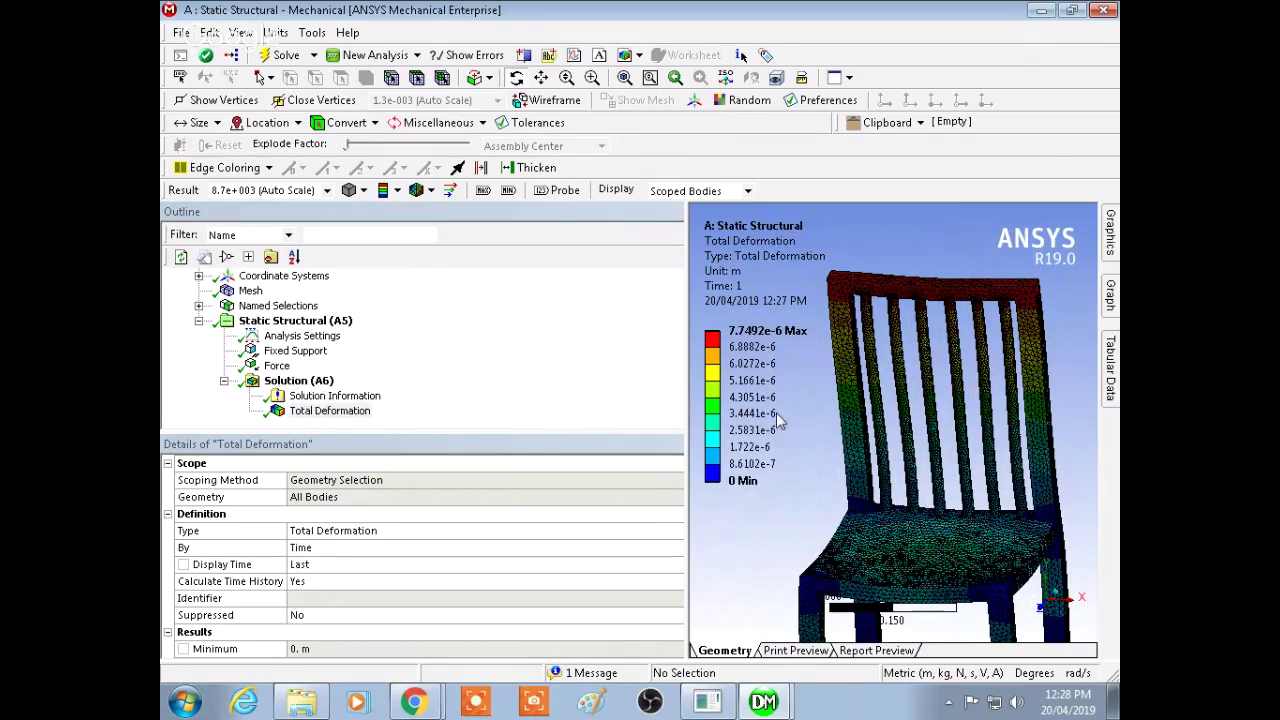
{"action": "left_click_drag", "start_coordinate": [826, 501], "coordinate": [941, 442]}
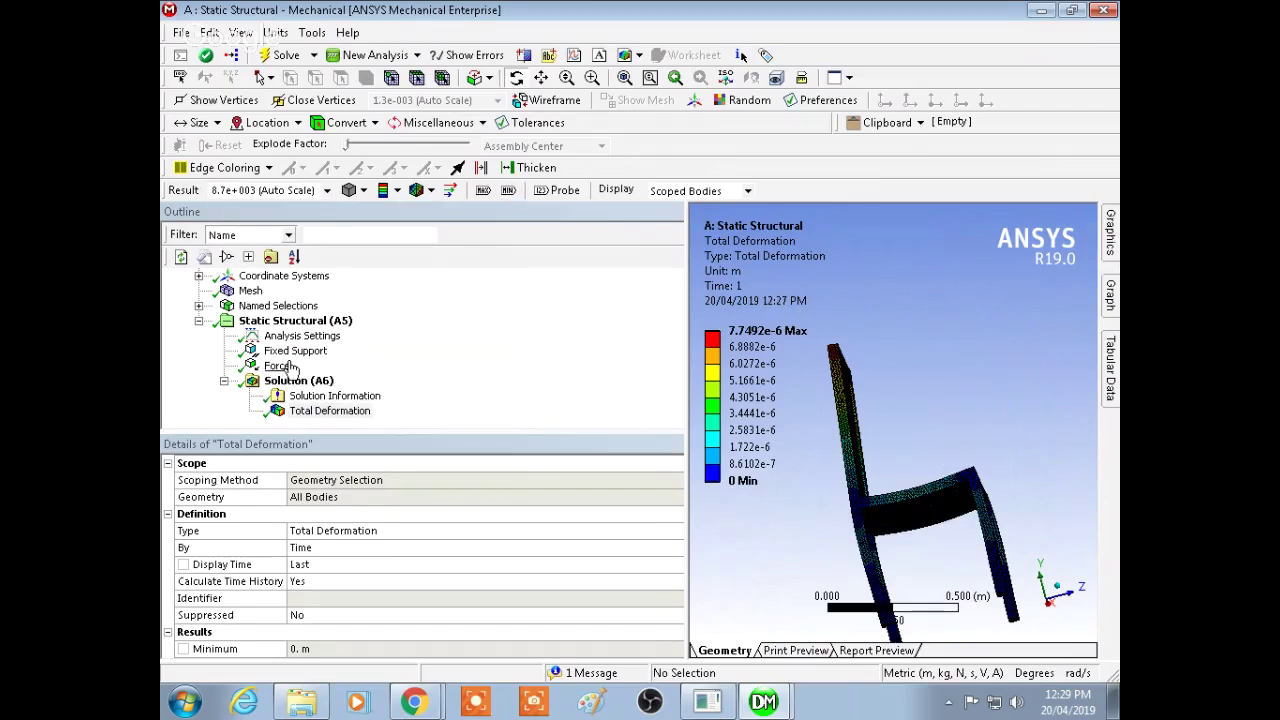
{"action": "left_click_drag", "start_coordinate": [970, 328], "coordinate": [943, 369]}
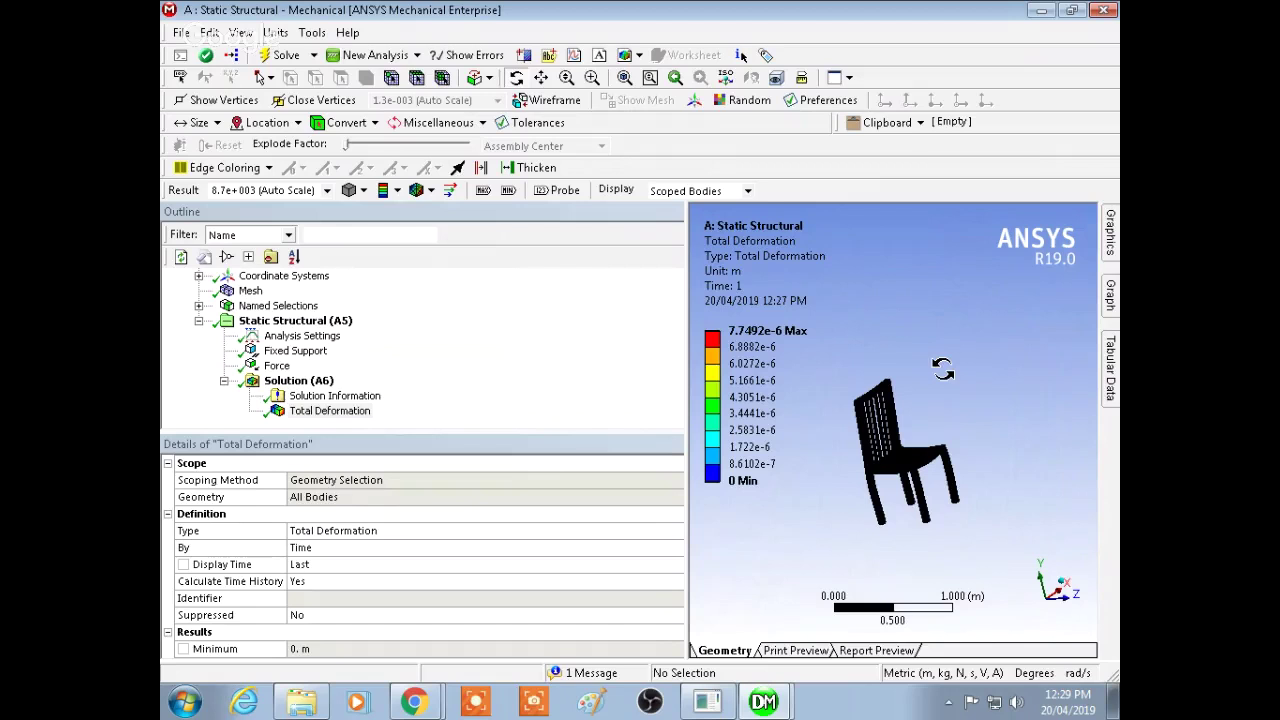
{"action": "left_click_drag", "start_coordinate": [963, 322], "coordinate": [965, 378]}
{"action": "left_click", "coordinate": [1103, 10]}
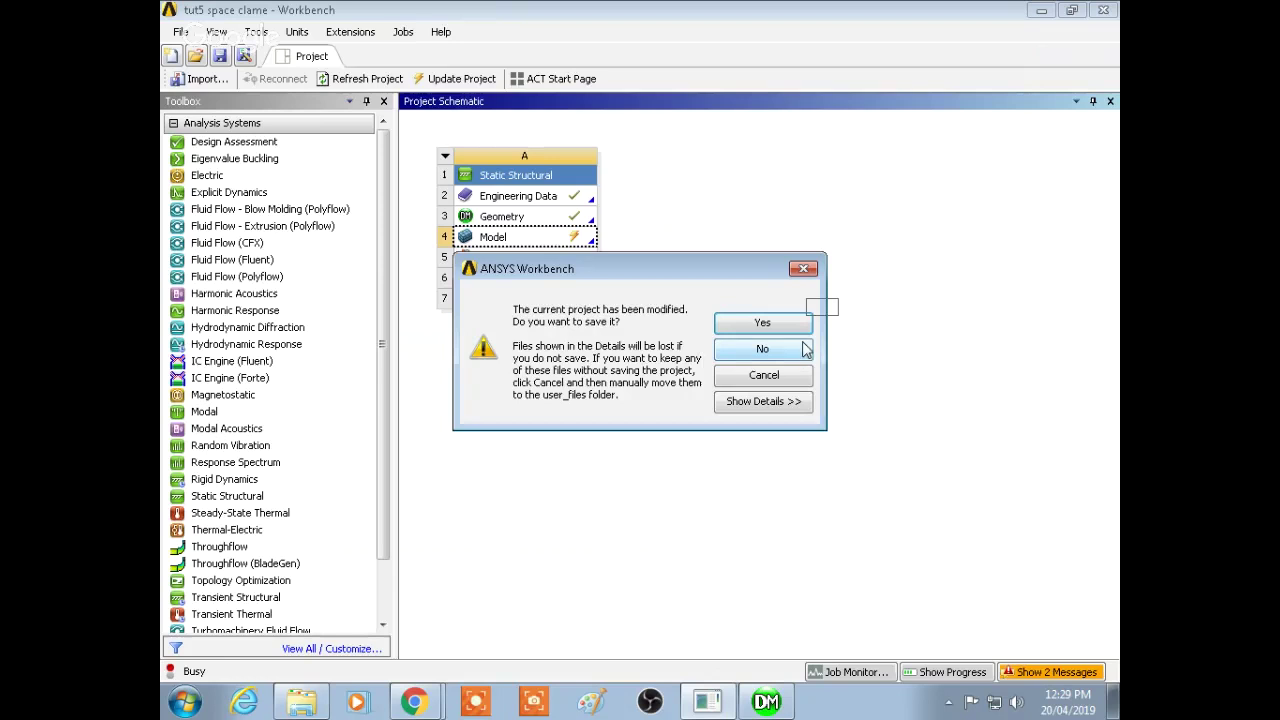
Exit Workbench, answering Yes to save the modified chair project
{"action": "left_click", "coordinate": [804, 270]}
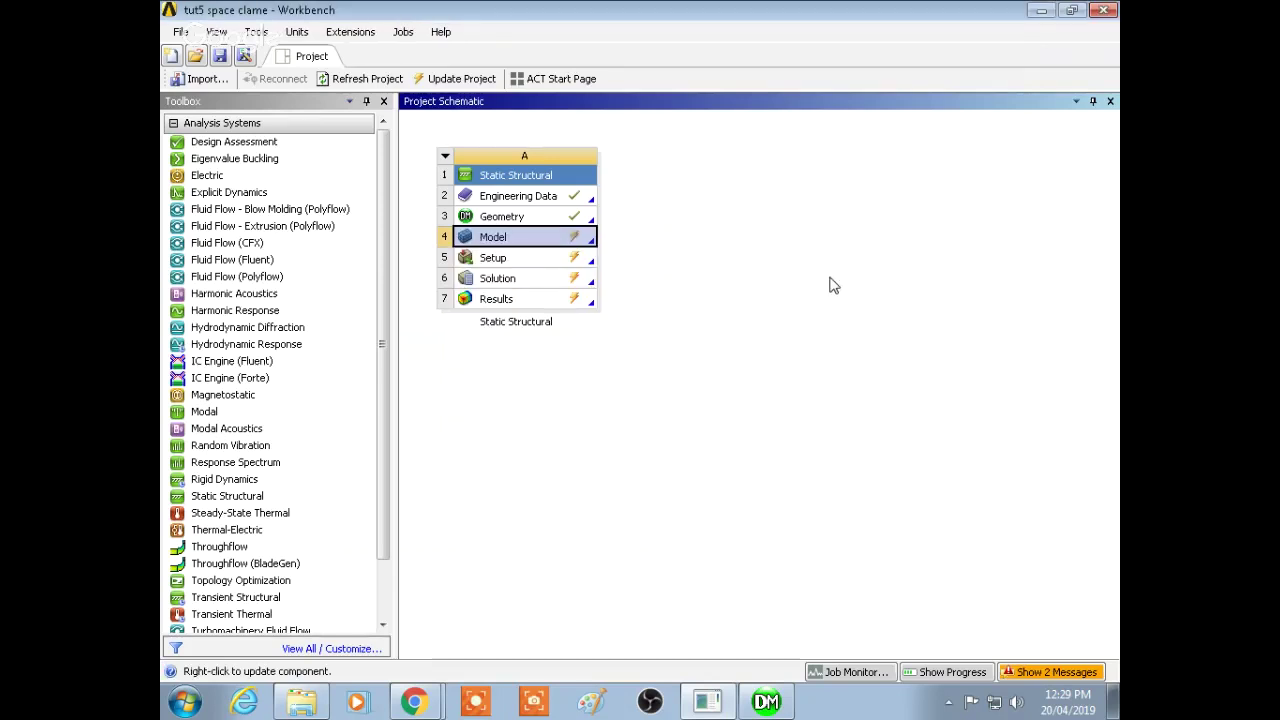
{"action": "left_click", "coordinate": [1103, 10]}
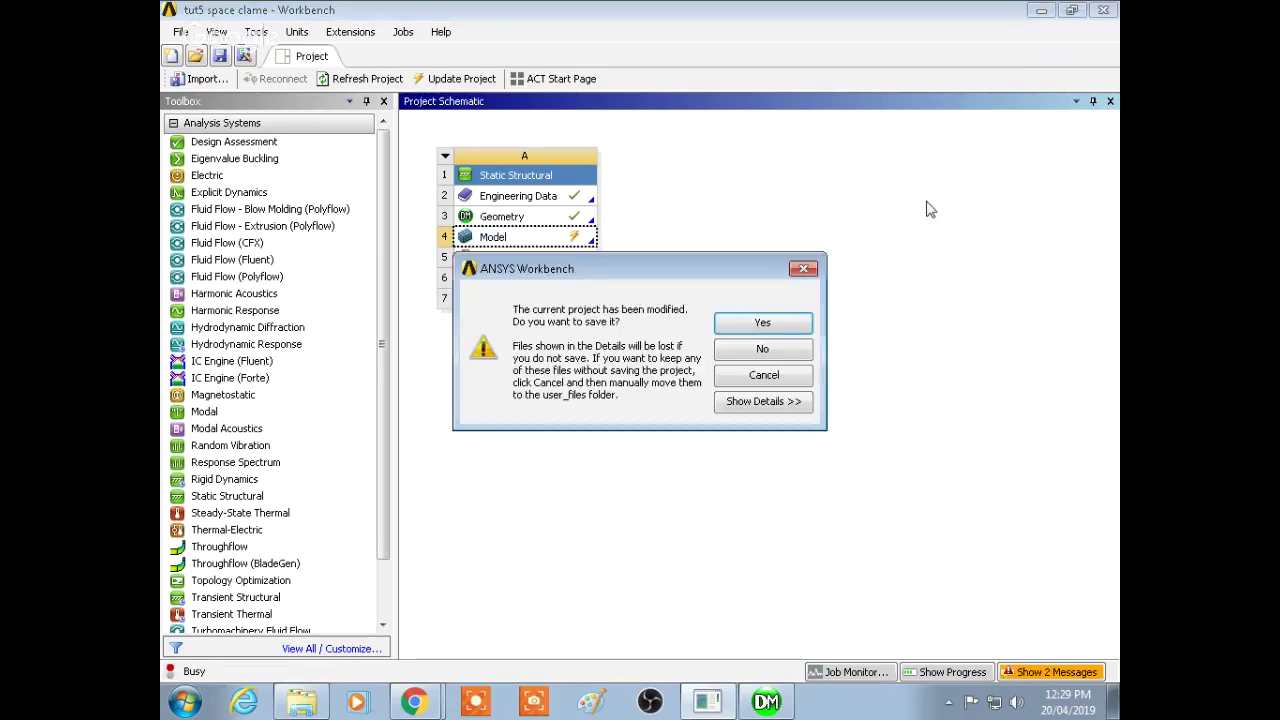
{"action": "left_click", "coordinate": [804, 270]}
{"action": "left_click", "coordinate": [1103, 10]}
{"action": "left_click", "coordinate": [762, 323]}
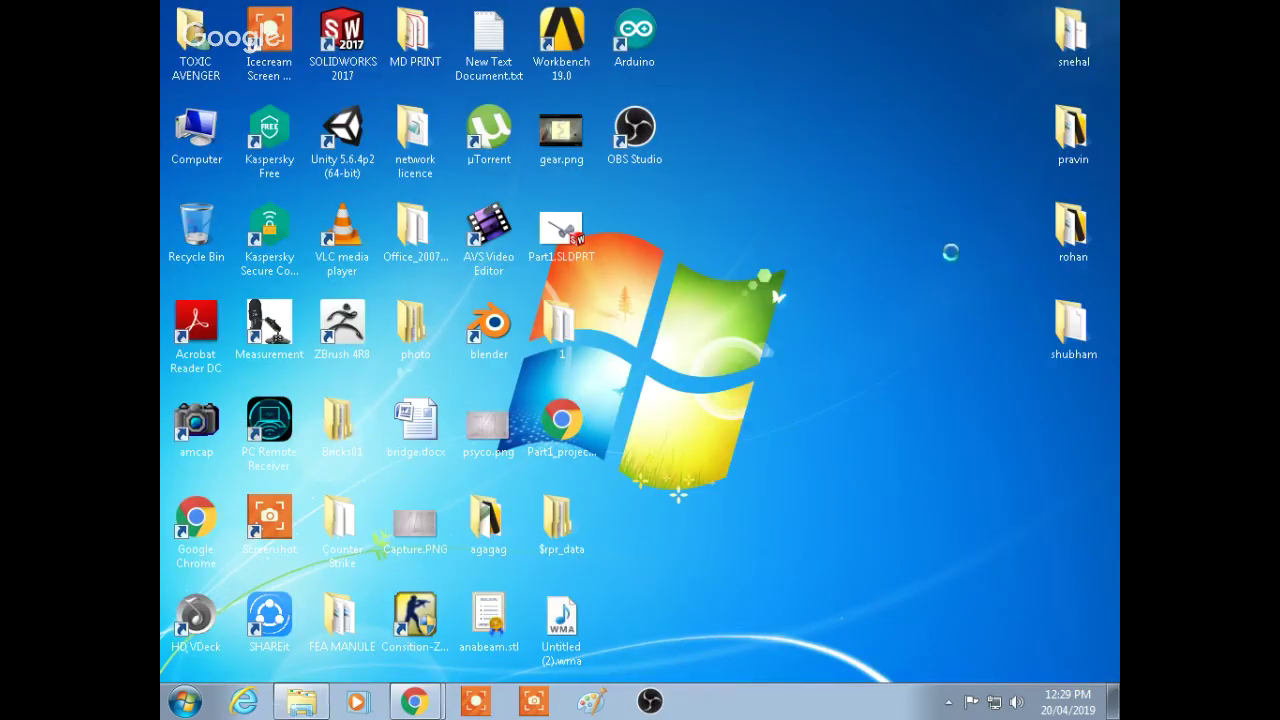
Refresh the desktop and bring up Chrome's Hangouts screen-sharing notice from the taskbar
{"action": "right_click", "coordinate": [949, 251]}
{"action": "left_click", "coordinate": [956, 254]}
{"action": "mouse_move", "coordinate": [443, 697]}
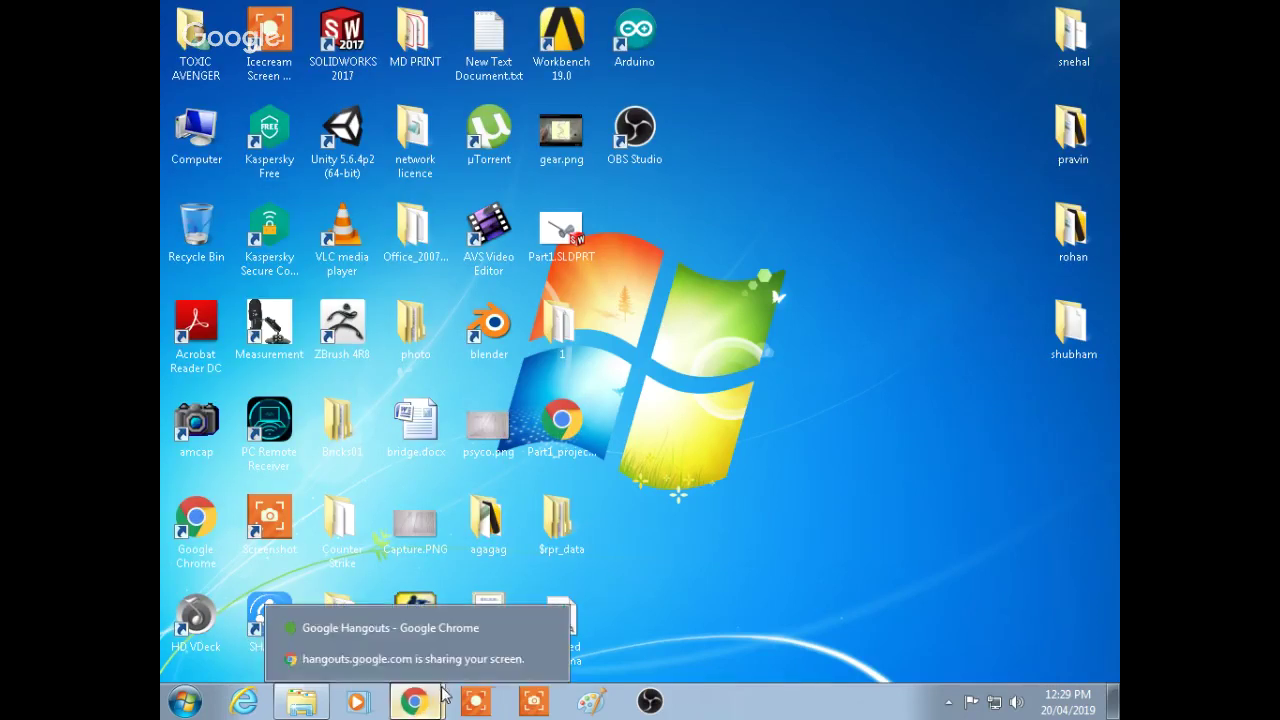
{"action": "left_click", "coordinate": [485, 660]}
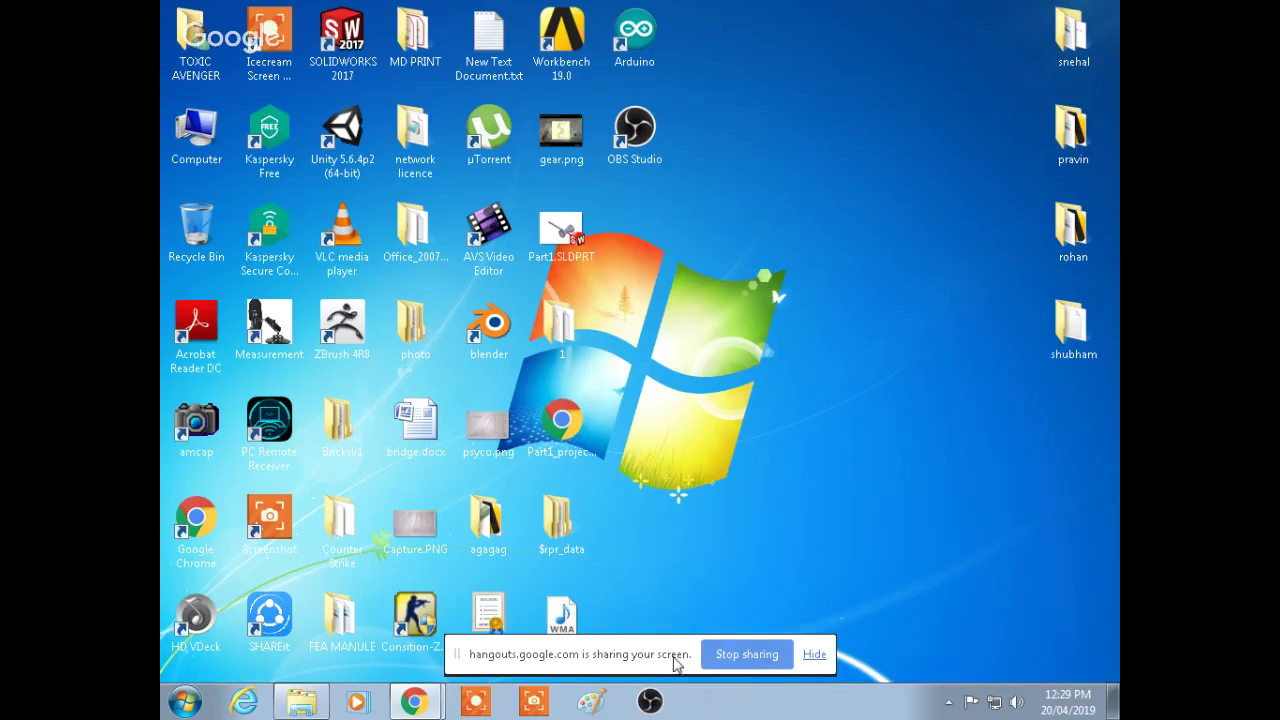